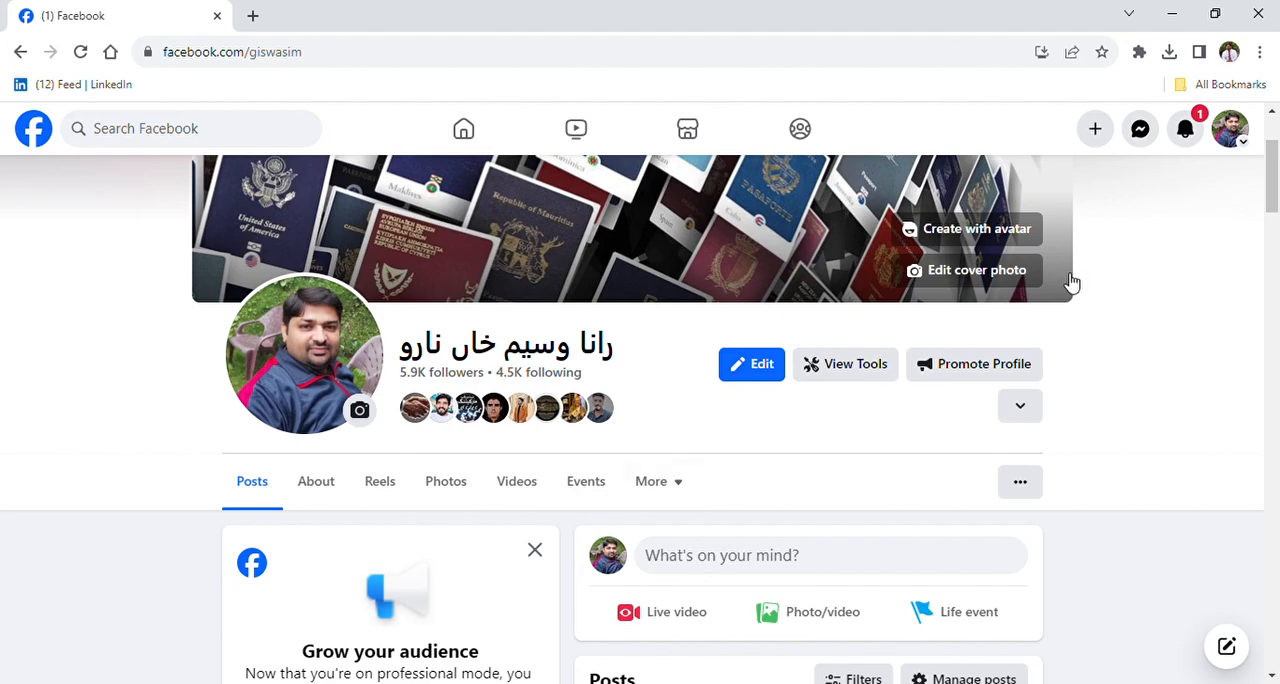
{"action": "scroll", "coordinate": [1266, 180], "scroll_direction": "up", "scroll_amount": 2}
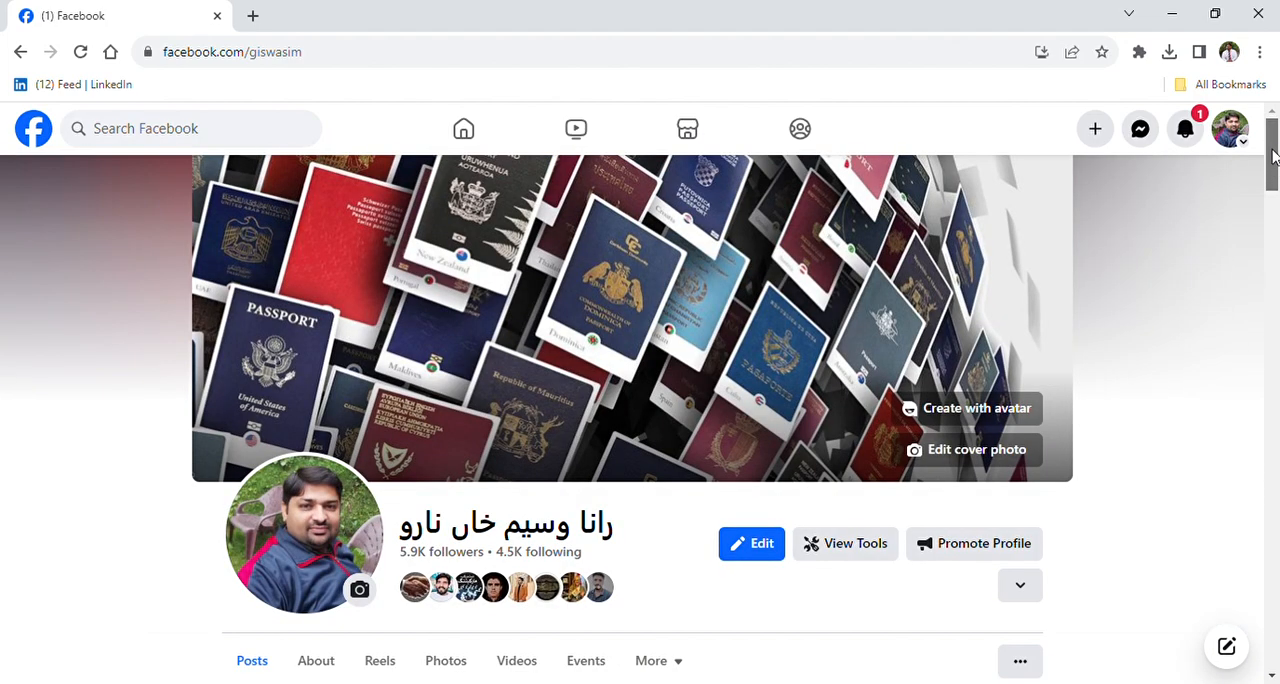
{"action": "left_click_drag", "start_coordinate": [1274, 152], "coordinate": [1276, 238]}
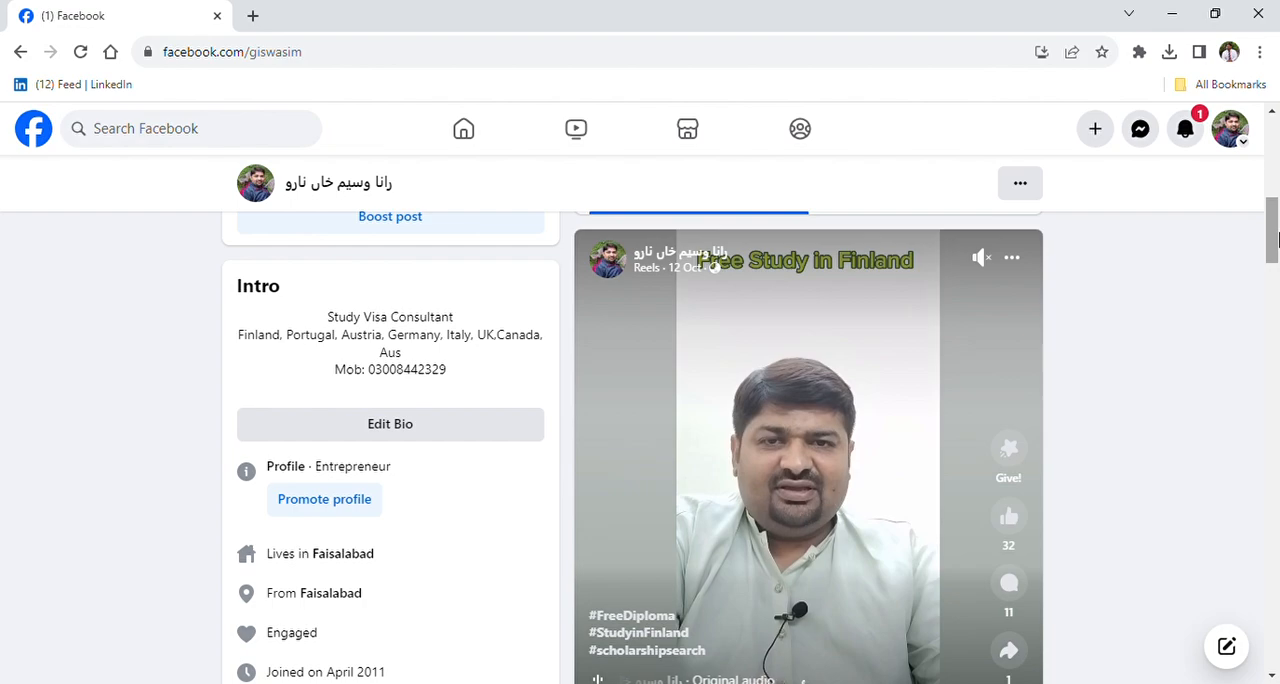
{"action": "left_click_drag", "start_coordinate": [1276, 236], "coordinate": [1277, 289]}
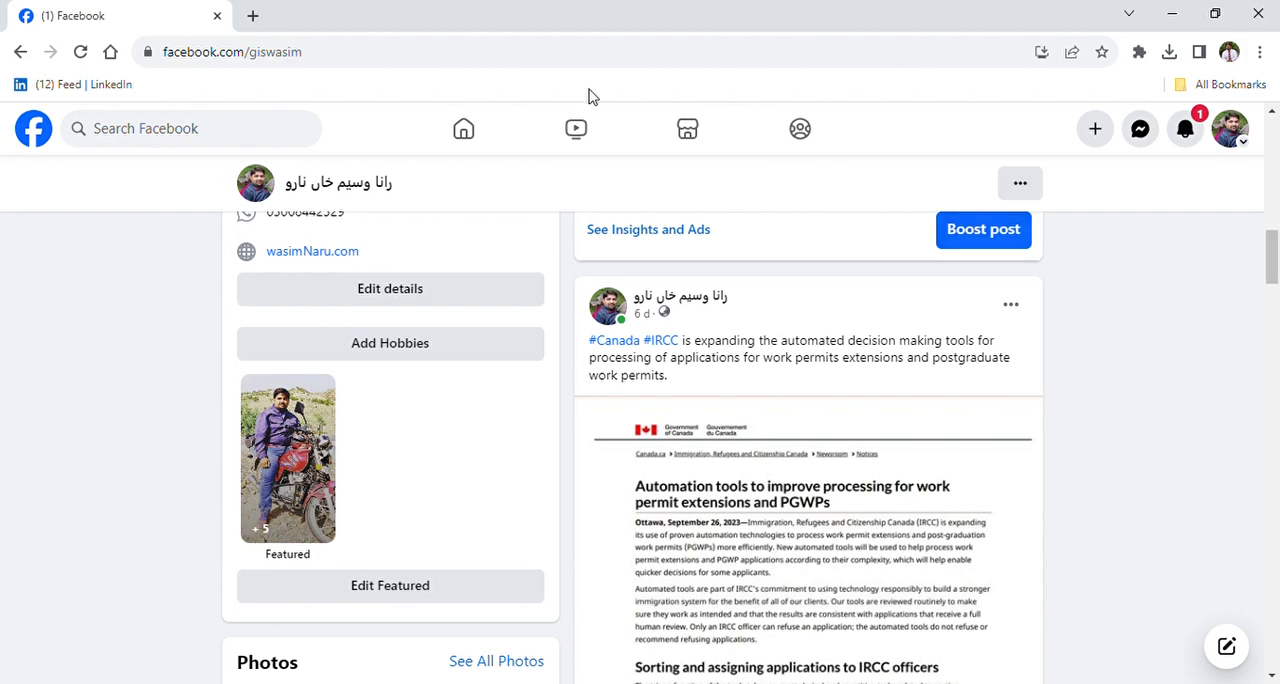
Open the Get an IRCC Portal account page, ircc.canada.ca/visit-visiter/en/get-account-ircc-portal/, in a new tab.
{"action": "left_click", "coordinate": [257, 20]}
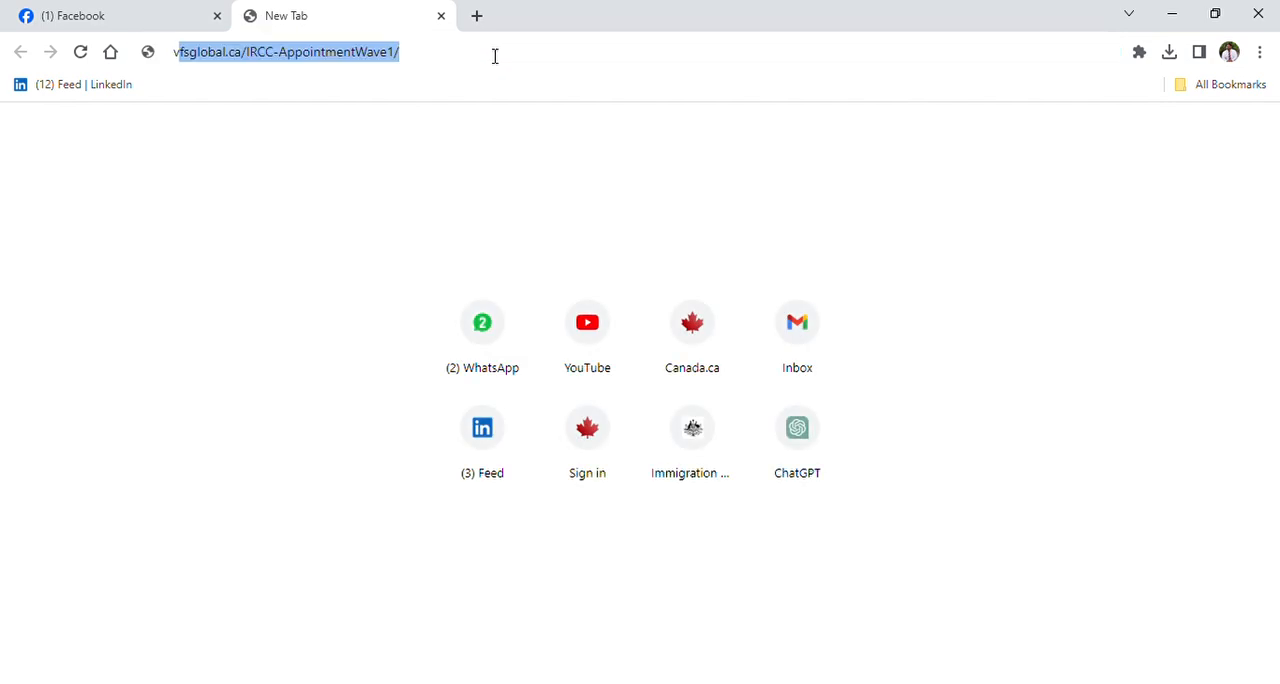
{"action": "type", "text": "vi"}
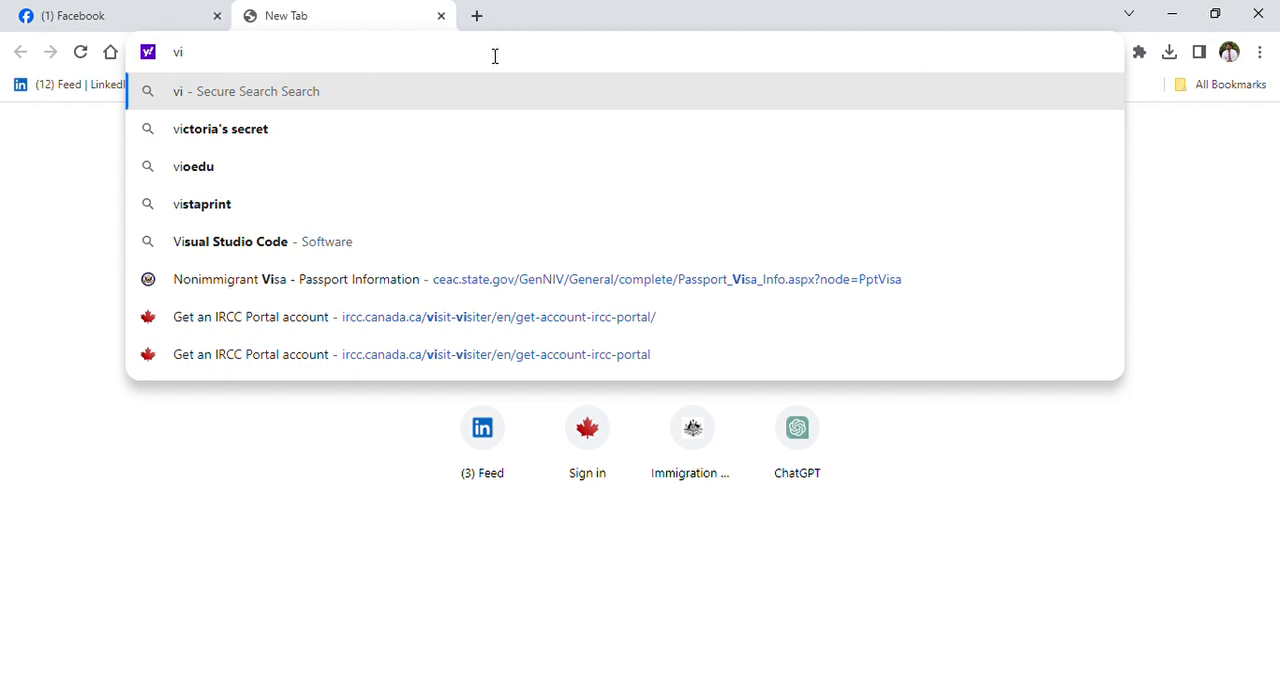
{"action": "key", "text": "Down"}
{"action": "key", "text": "Down"}
{"action": "key", "text": "Down"}
{"action": "key", "text": "Down"}
{"action": "key", "text": "Down"}
{"action": "key", "text": "Down"}
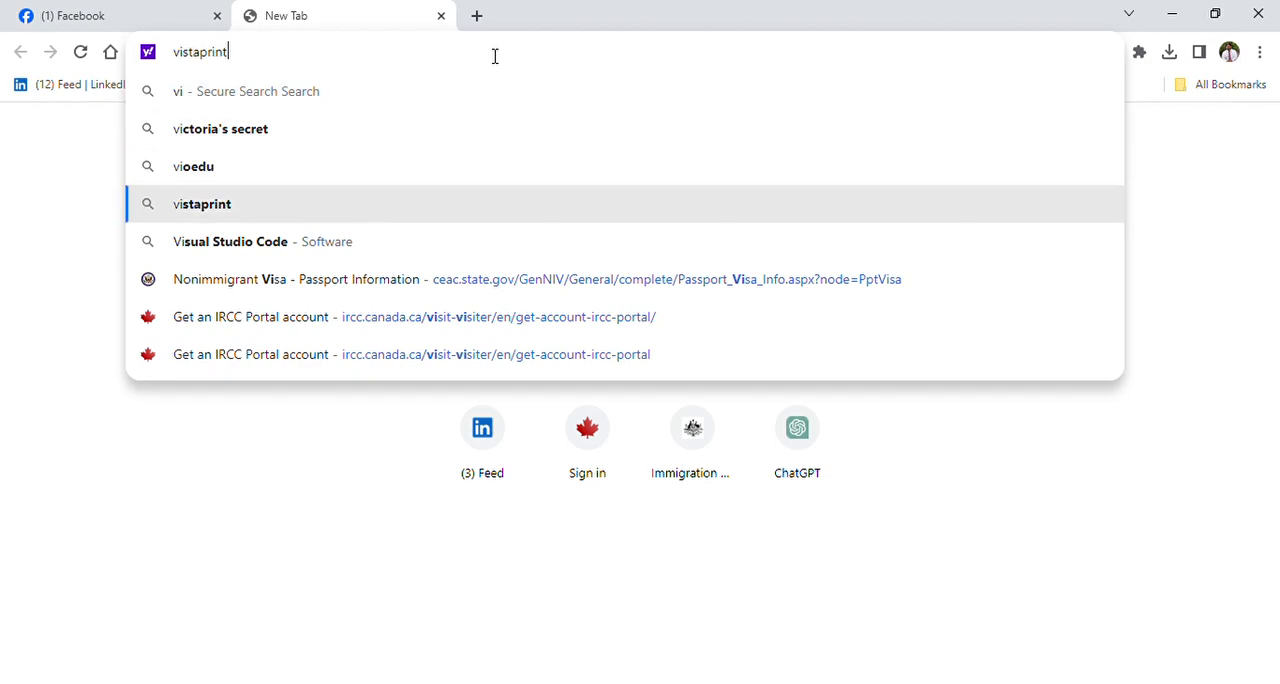
{"action": "key", "text": "Return"}
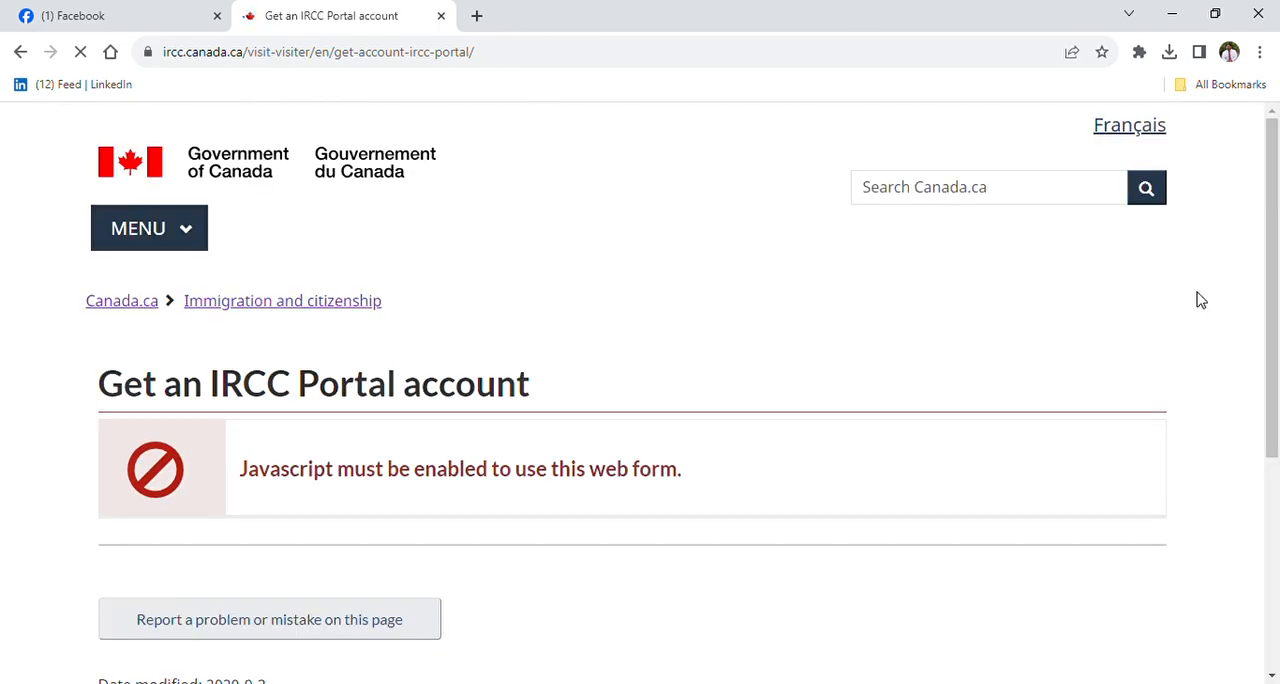
{"action": "mouse_move", "coordinate": [1274, 282]}
{"action": "left_mouse_down"}
{"action": "mouse_move", "coordinate": [1276, 354]}
{"action": "mouse_move", "coordinate": [1272, 289]}
{"action": "left_mouse_up"}
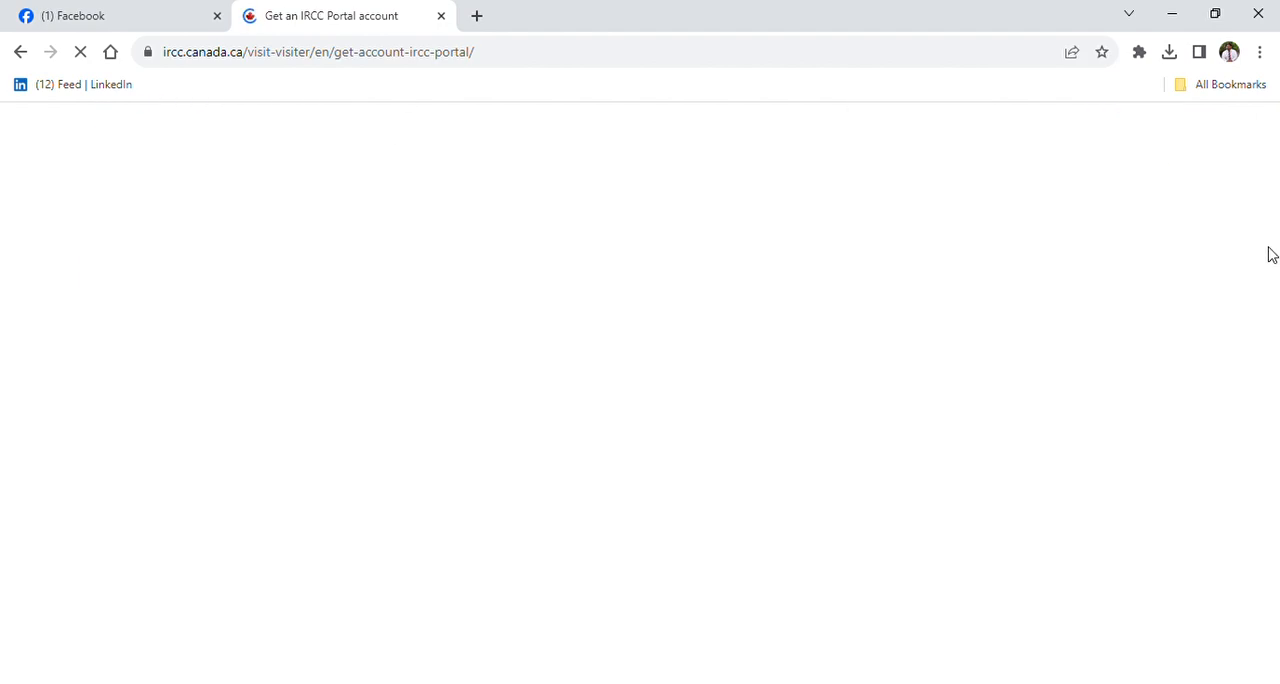
Try to get an invitation code by filling in and confirming the first email address.
{"action": "left_click_drag", "start_coordinate": [1270, 252], "coordinate": [1273, 363]}
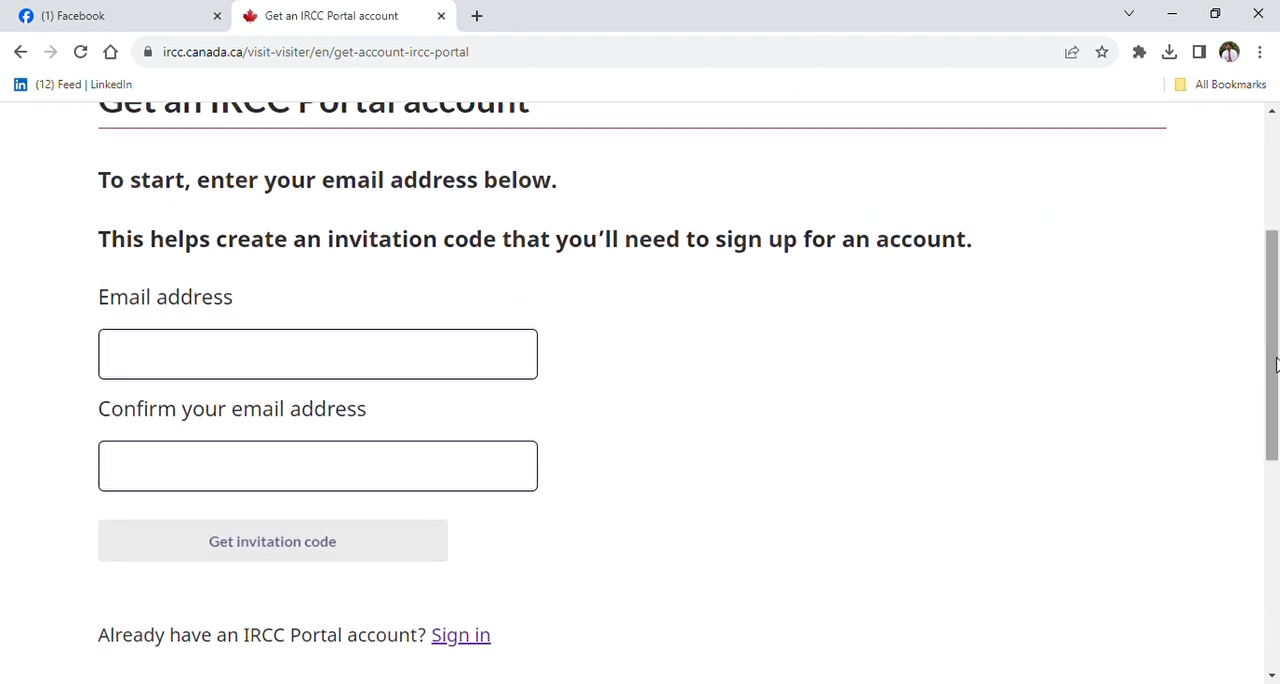
{"action": "left_click", "coordinate": [428, 358]}
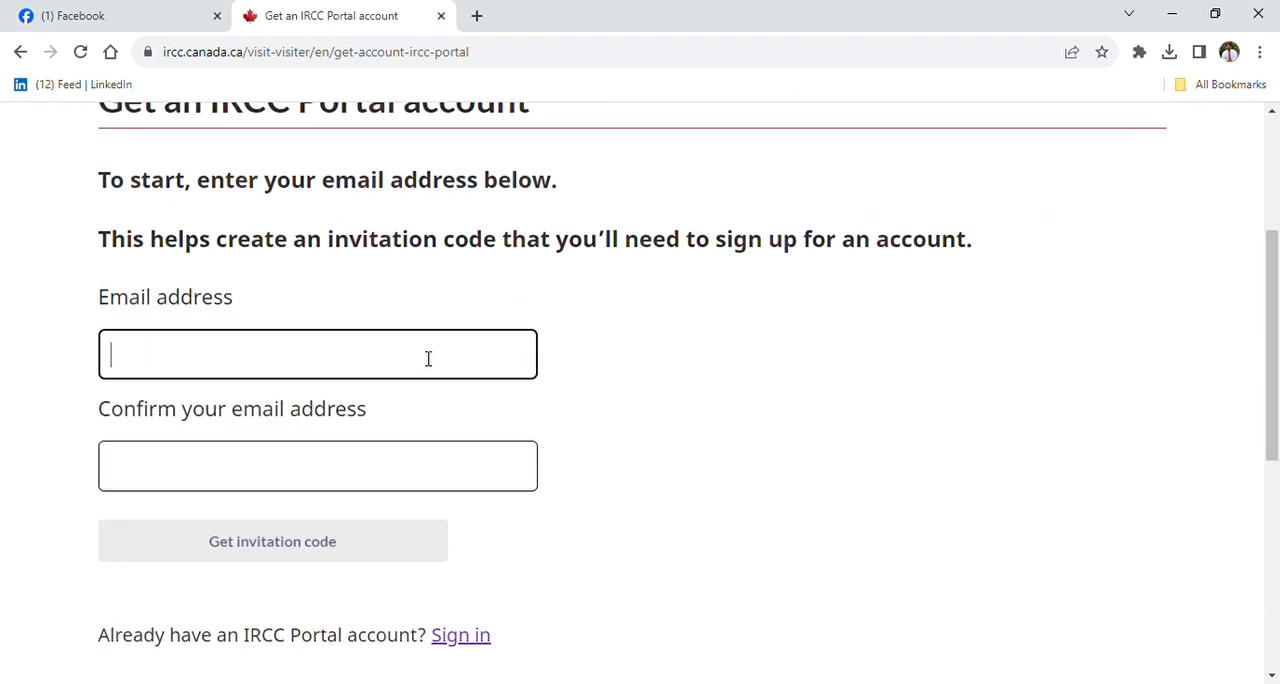
{"action": "key", "text": "Down"}
{"action": "key", "text": "Down"}
{"action": "key", "text": "Down"}
{"action": "key", "text": "Return"}
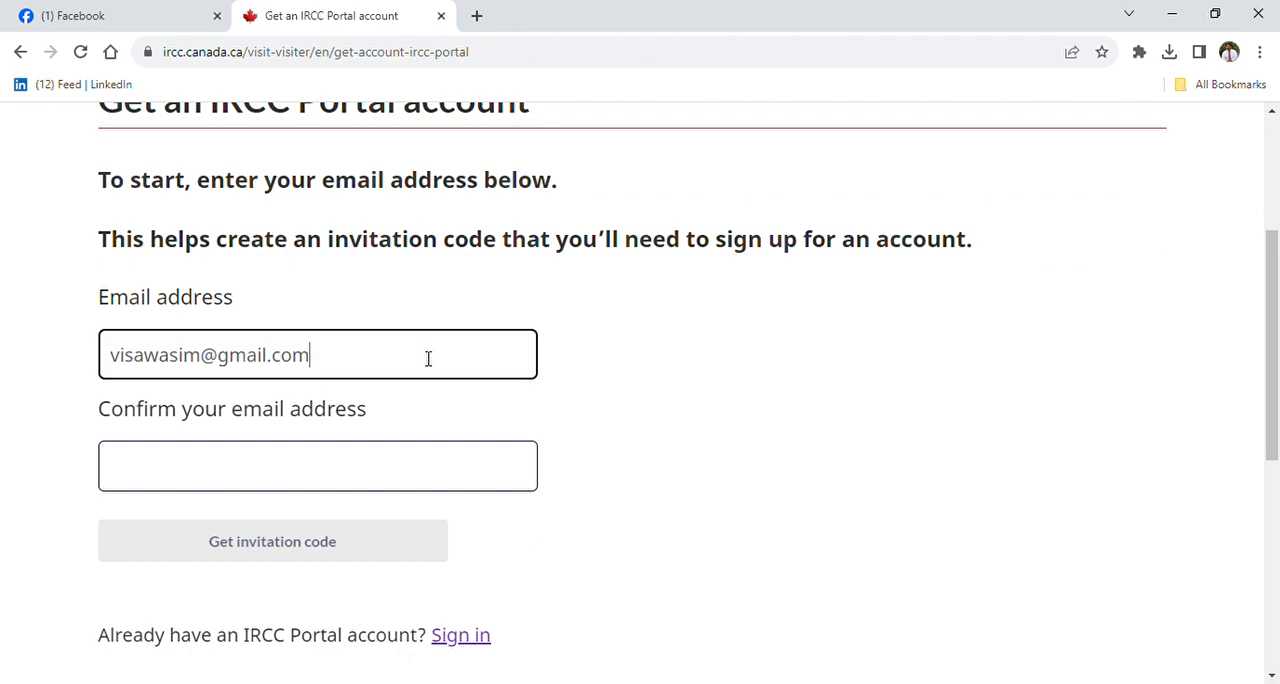
{"action": "left_click", "coordinate": [371, 466]}
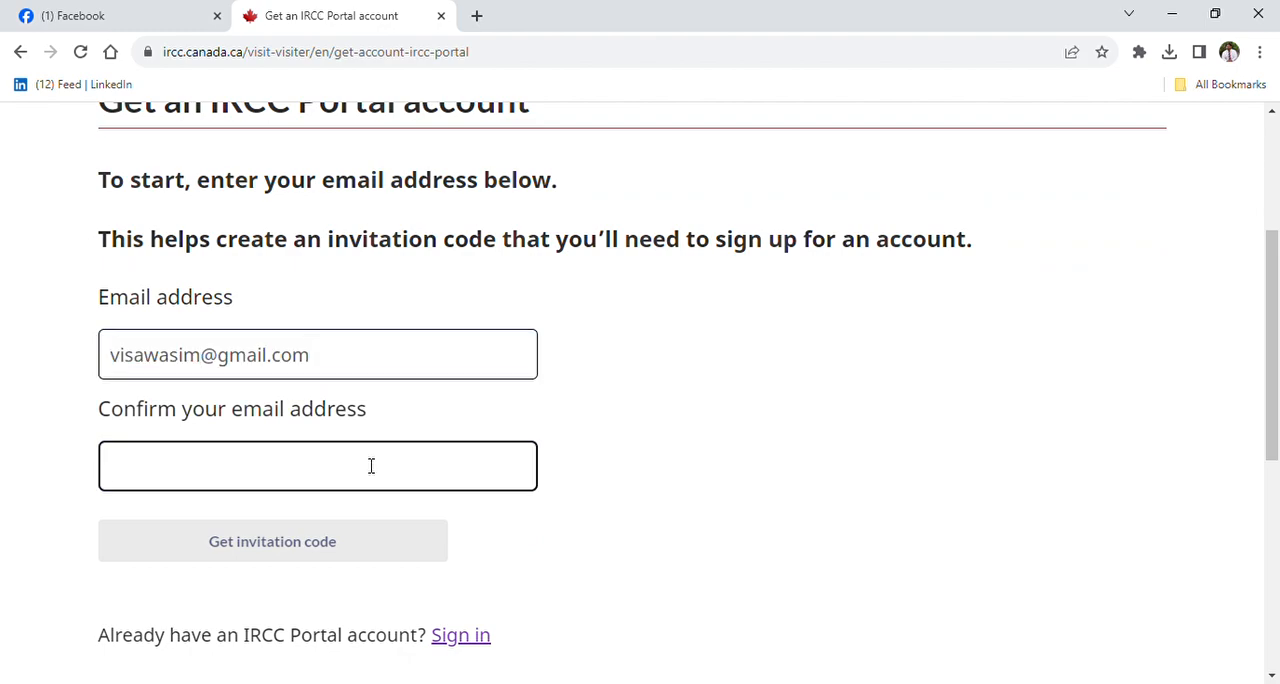
{"action": "type", "text": "visa"}
{"action": "key", "text": "Down"}
{"action": "key", "text": "Return"}
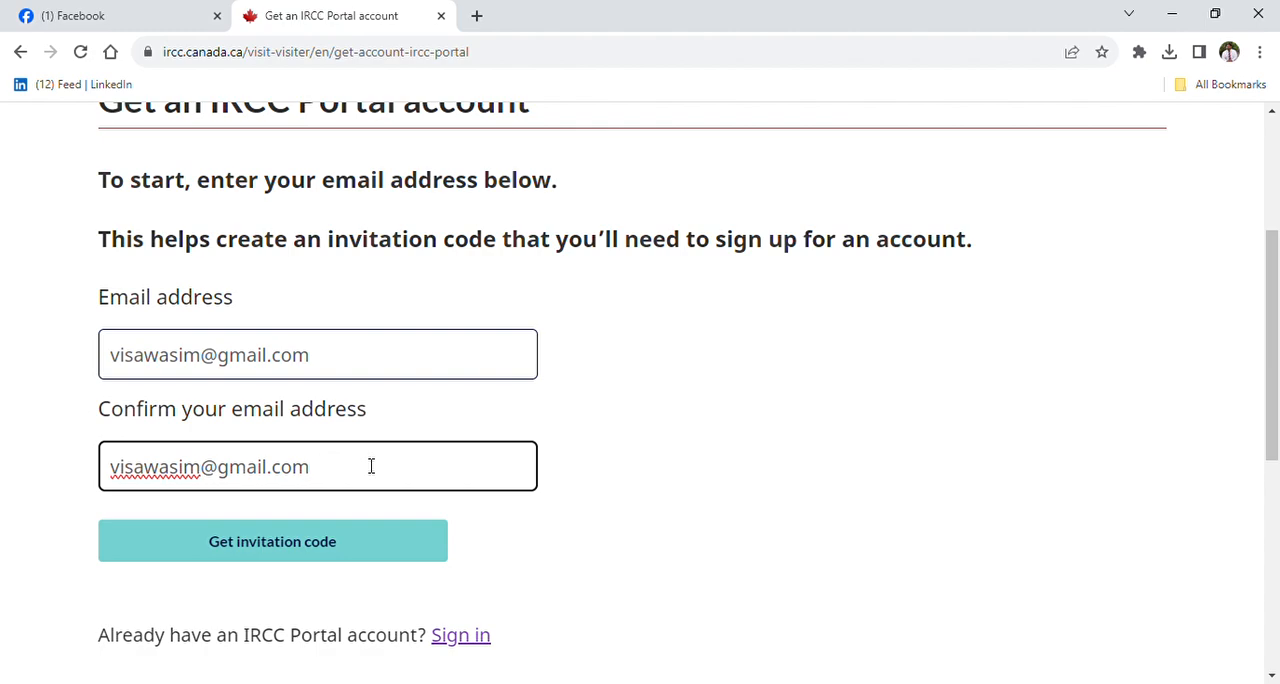
{"action": "left_click", "coordinate": [362, 553]}
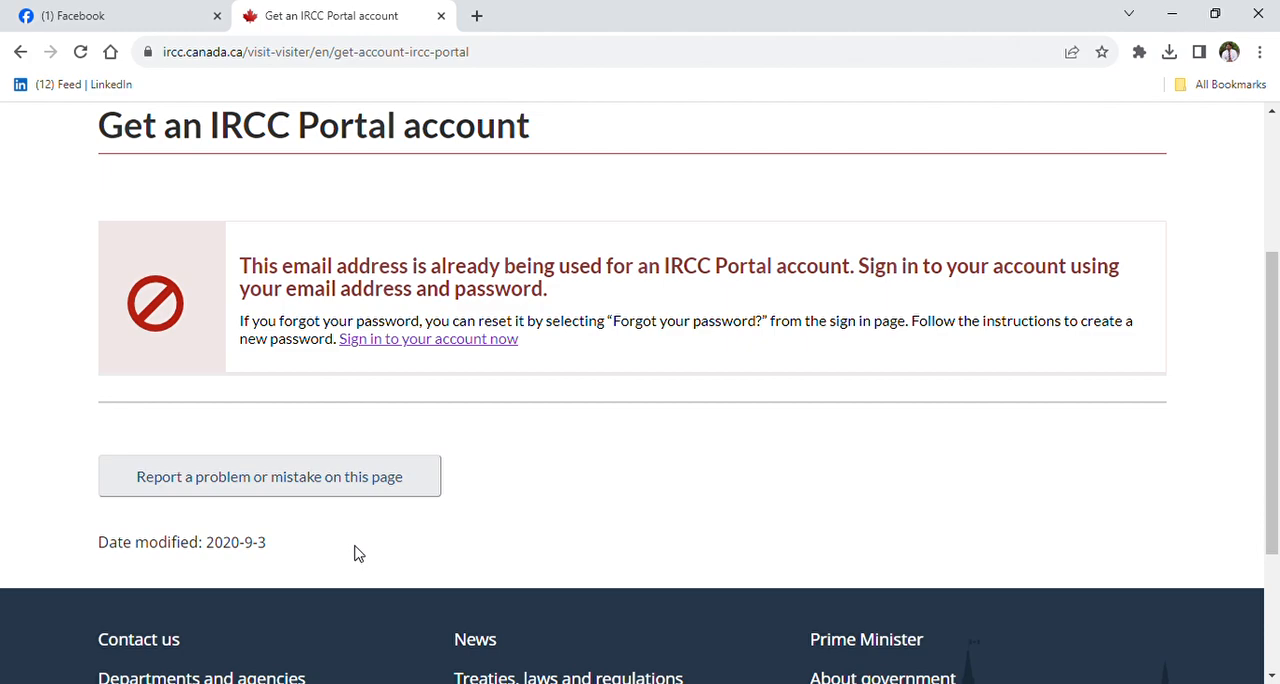
Leave the result page and reopen the Get an IRCC Portal account page from the browsing history suggestions.
{"action": "left_click", "coordinate": [21, 52]}
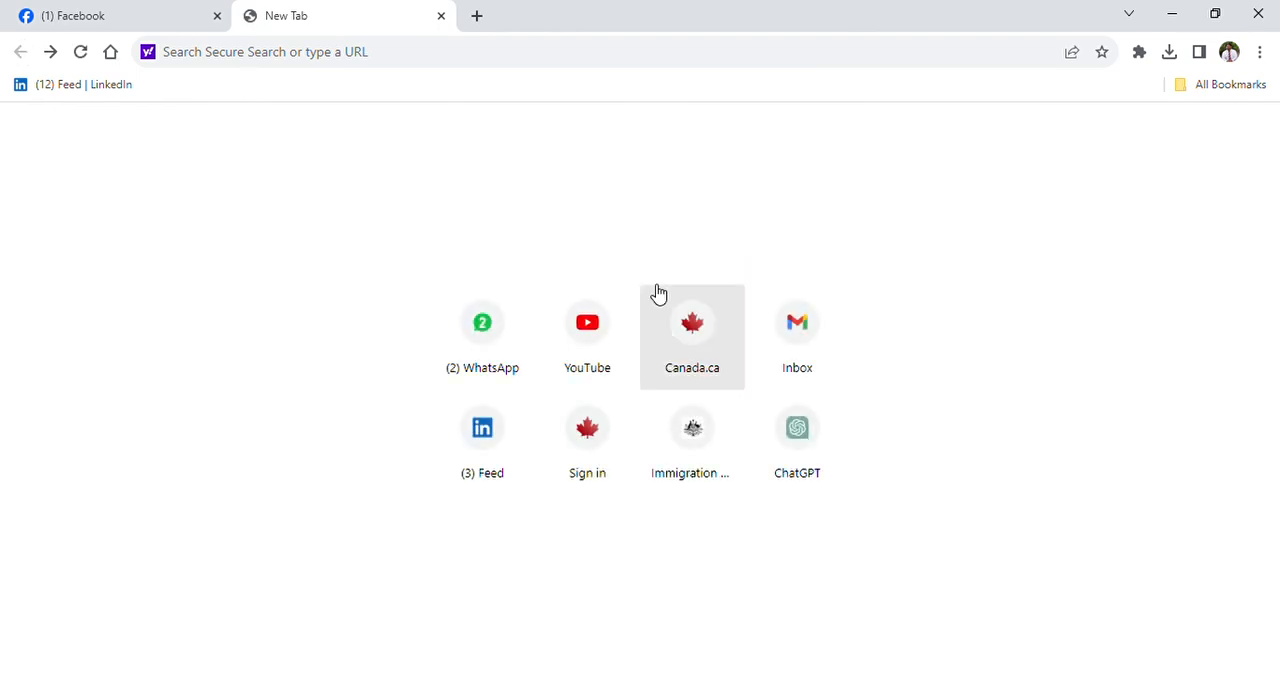
{"action": "left_click", "coordinate": [649, 52]}
{"action": "type", "text": "vi"}
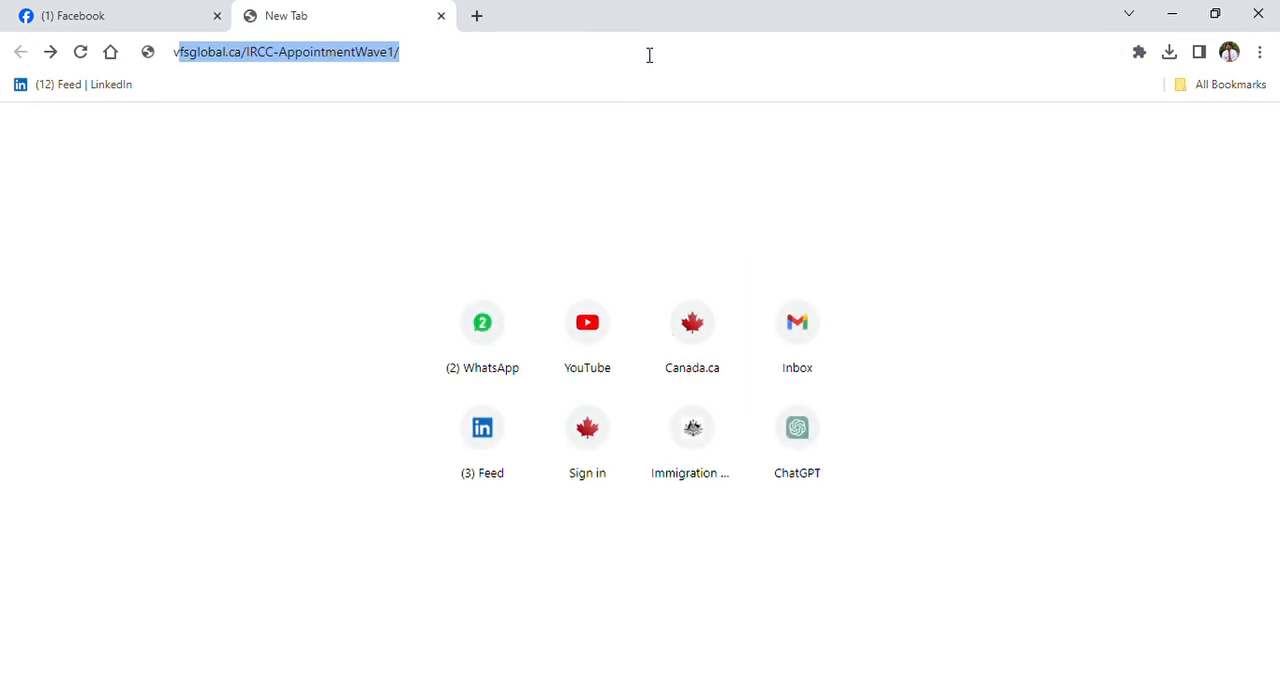
{"action": "key", "text": "Down"}
{"action": "key", "text": "Down"}
{"action": "key", "text": "Down"}
{"action": "key", "text": "Down"}
{"action": "key", "text": "Down"}
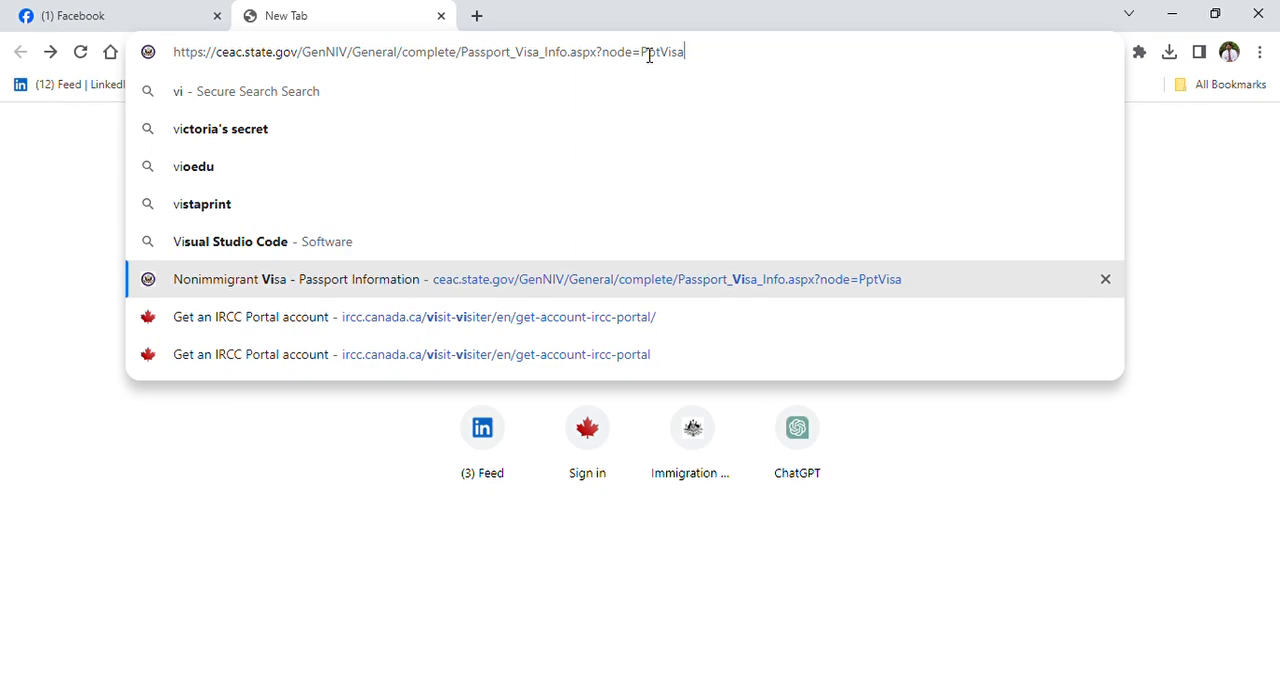
{"action": "key", "text": "Down"}
{"action": "key", "text": "Return"}
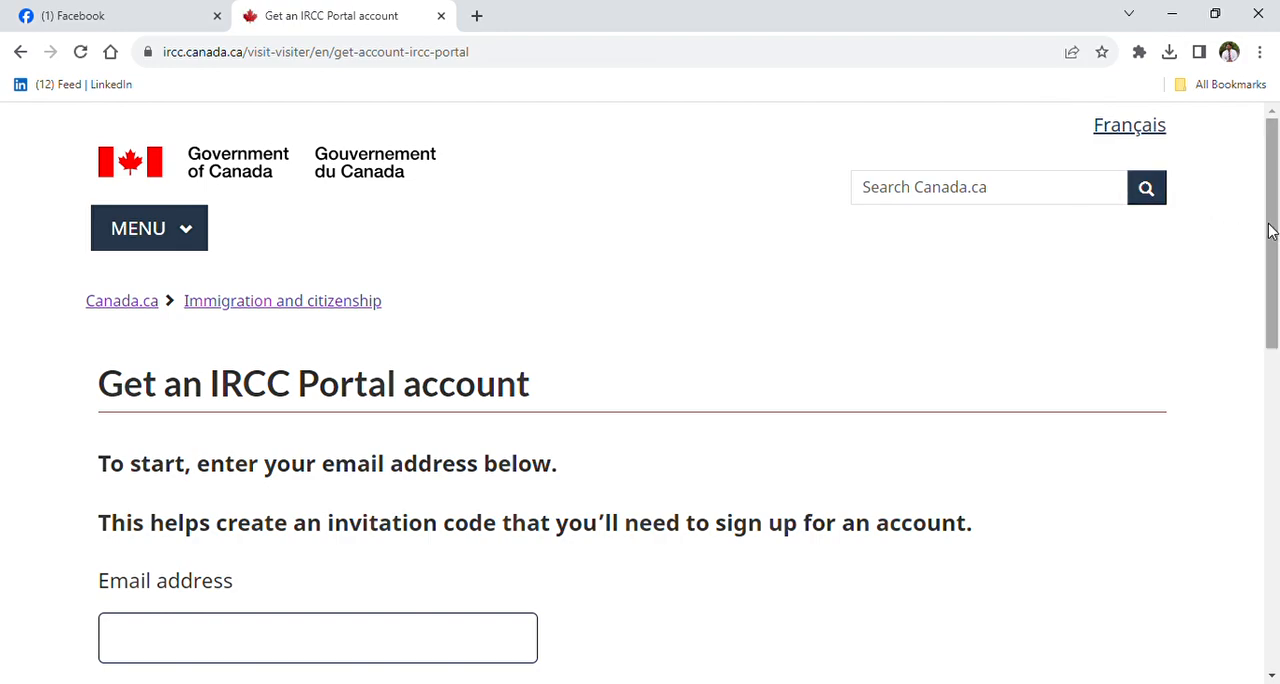
Fill in and confirm a different email address, and request the IRCC Portal invitation code.
{"action": "left_click_drag", "start_coordinate": [1270, 229], "coordinate": [1274, 316]}
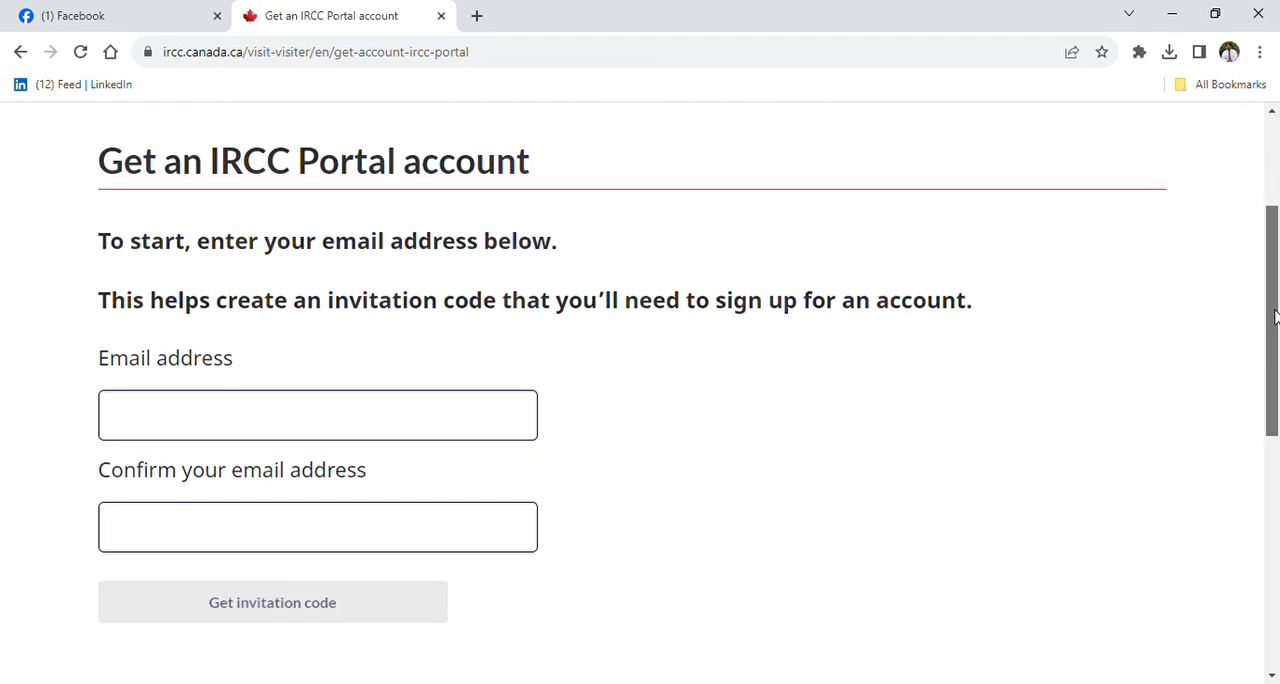
{"action": "left_click", "coordinate": [421, 418]}
{"action": "type", "text": "gis"}
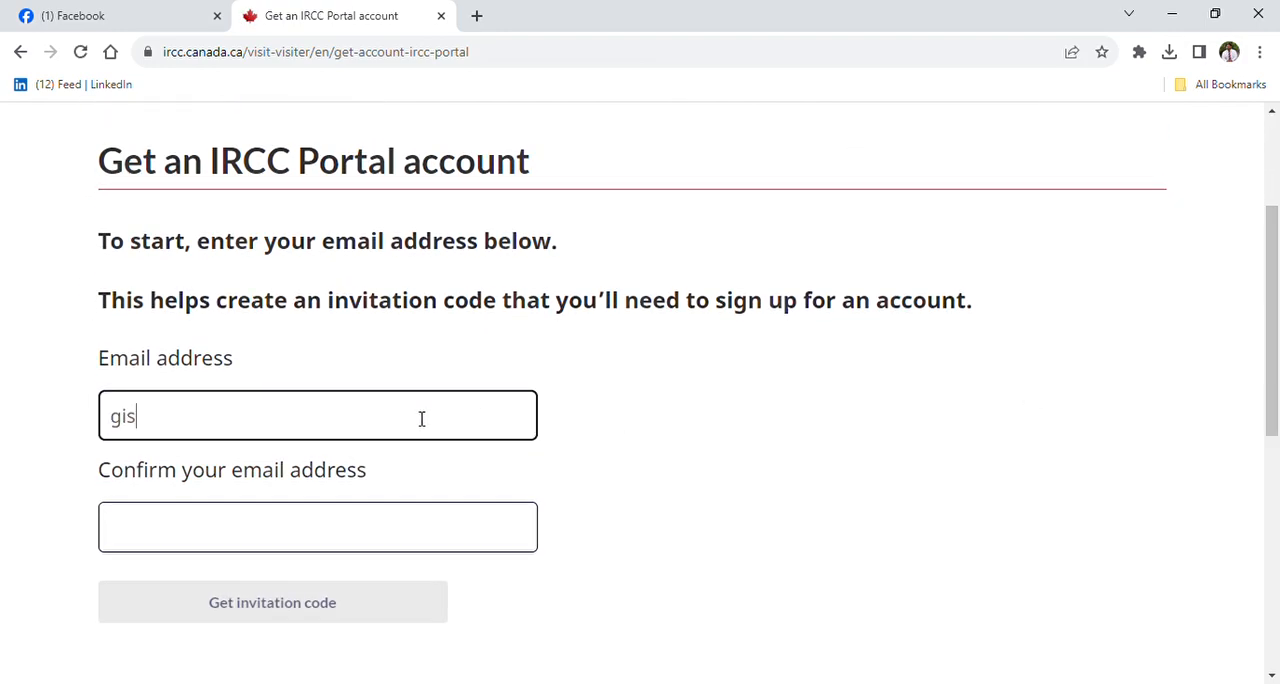
{"action": "key", "text": "Down"}
{"action": "key", "text": "Return"}
{"action": "left_click", "coordinate": [385, 530]}
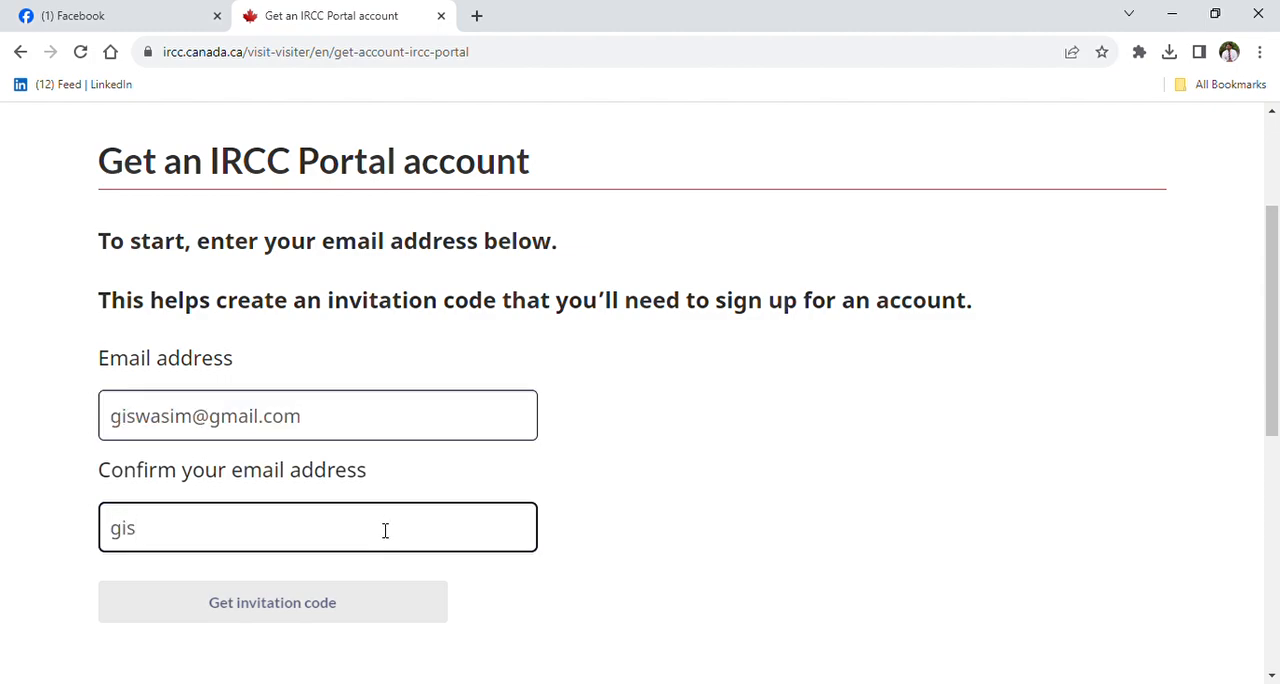
{"action": "left_click", "coordinate": [376, 611]}
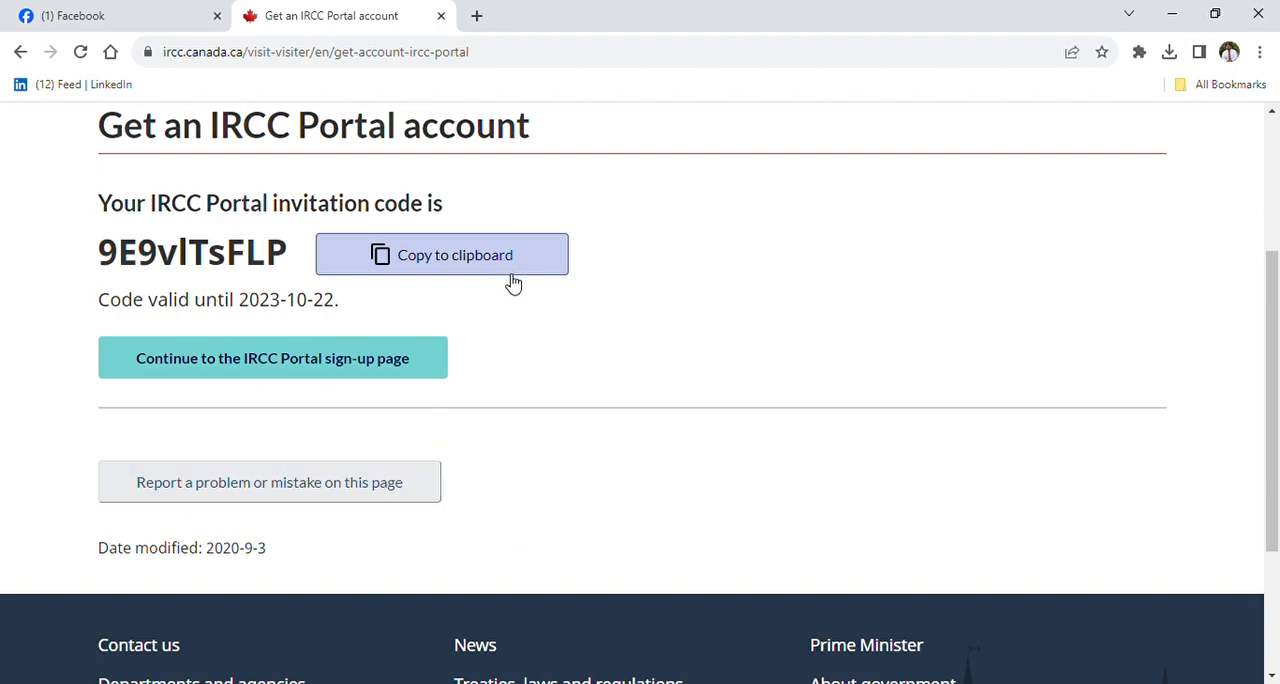
Copy the generated IRCC Portal invitation code to the clipboard.
{"action": "left_click", "coordinate": [503, 263]}
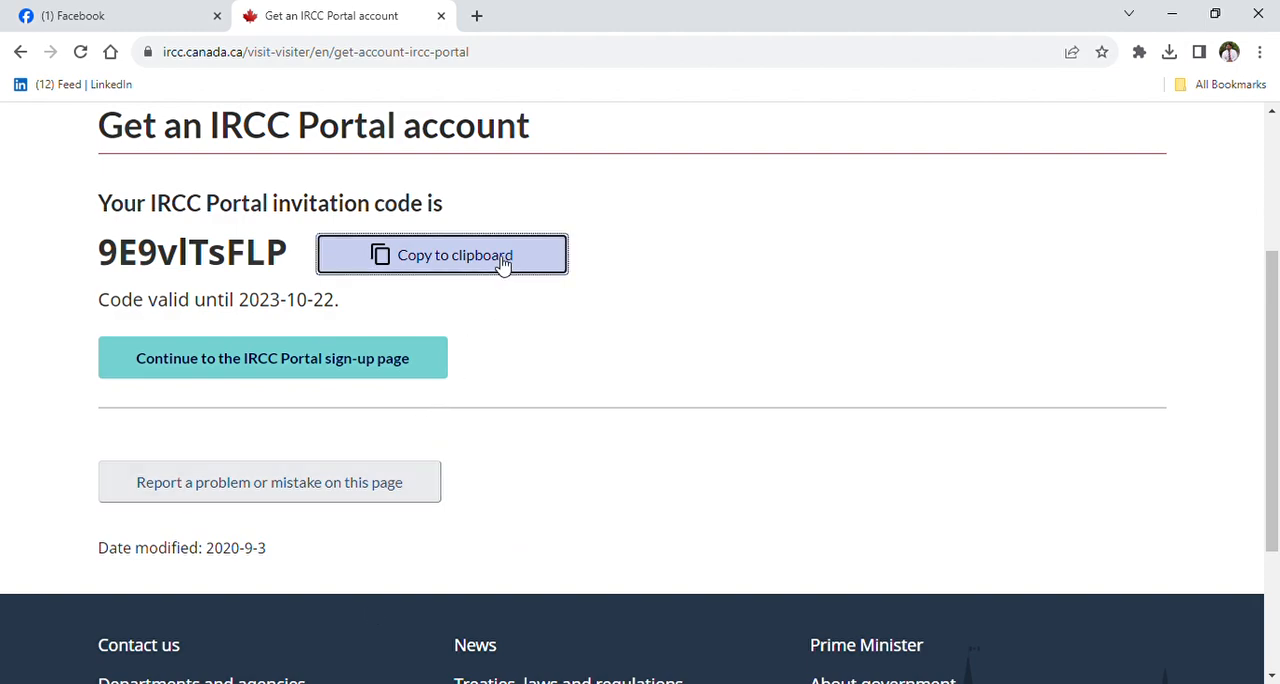
{"action": "left_click_drag", "start_coordinate": [508, 51], "coordinate": [148, 58]}
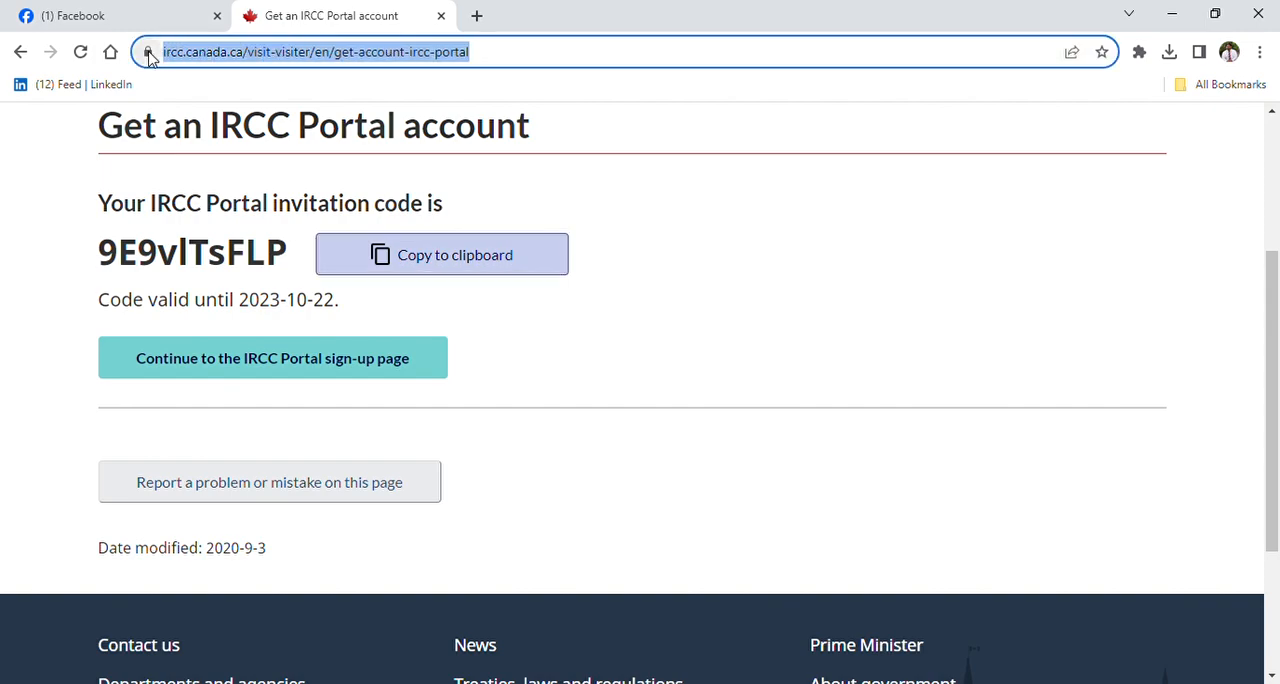
{"action": "left_click", "coordinate": [684, 235]}
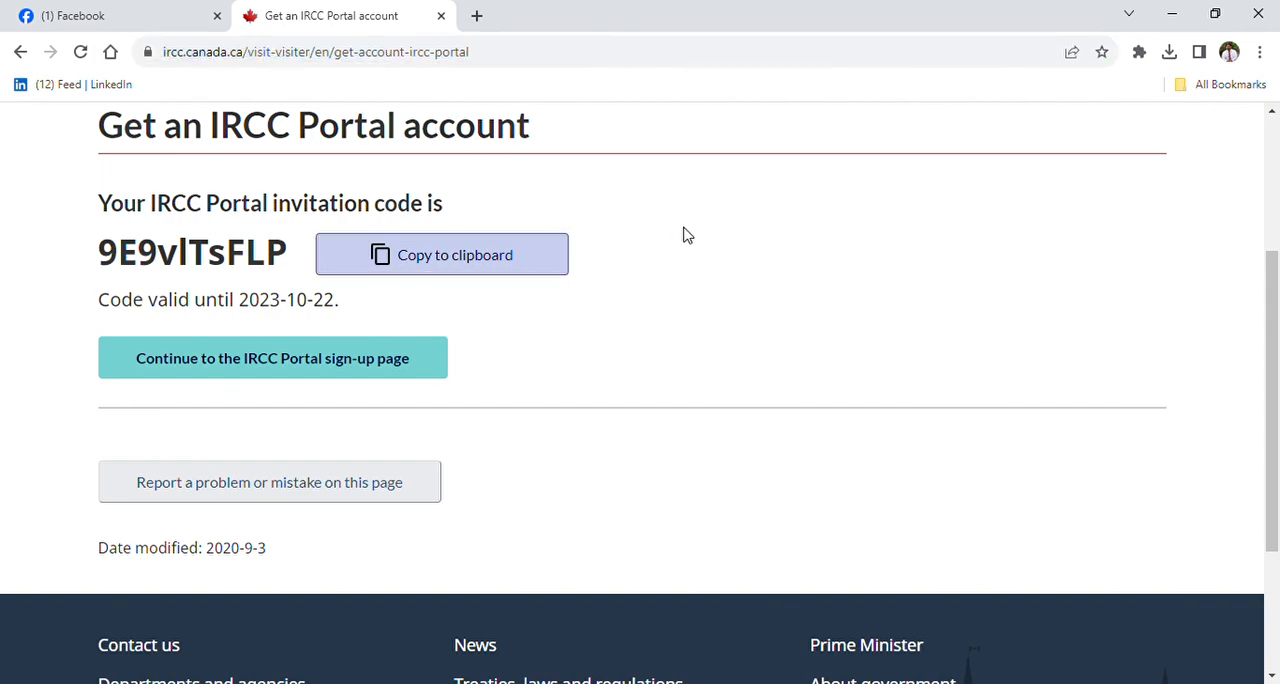
Open the IRCC portal sign-in page, portal-portail.apps.cic.gc.ca/signin?lang=en, in another new tab.
{"action": "left_click", "coordinate": [476, 20]}
{"action": "type", "text": "po"}
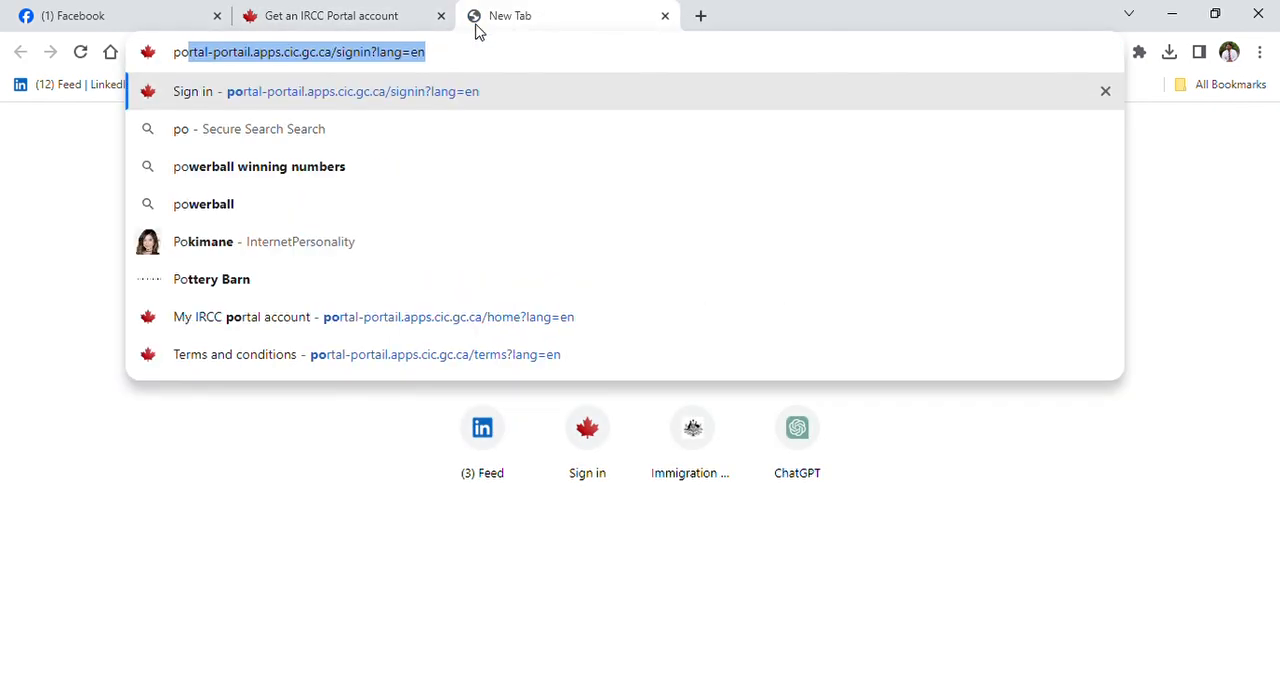
{"action": "key", "text": "Return"}
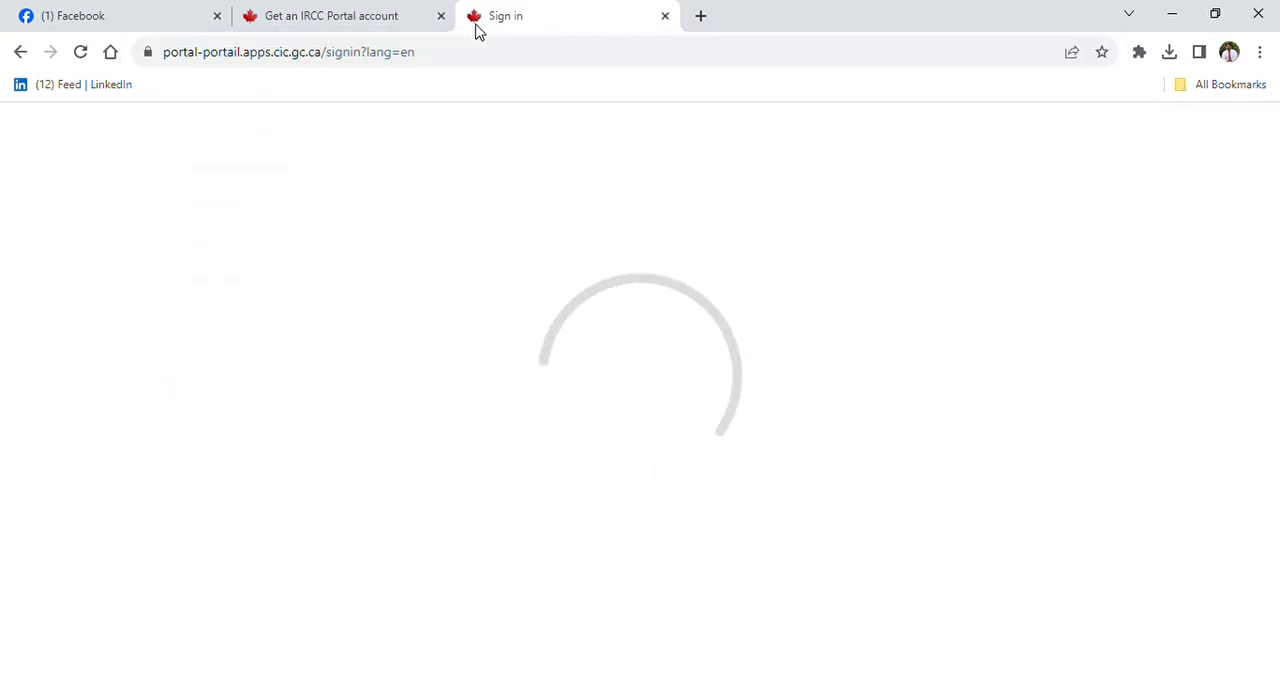
{"action": "left_click", "coordinate": [423, 416]}
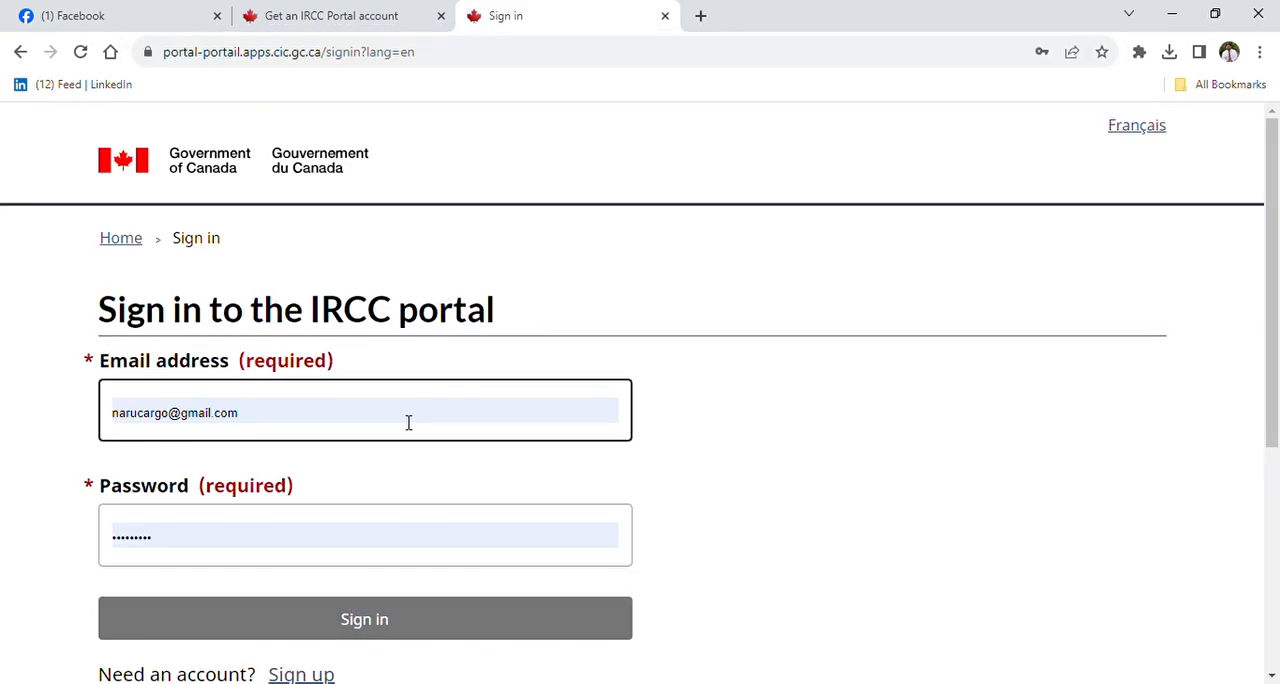
{"action": "key", "text": "BackSpace"}
{"action": "key", "text": "BackSpace"}
{"action": "key", "text": "BackSpace"}
{"action": "key", "text": "BackSpace"}
{"action": "key", "text": "BackSpace"}
{"action": "key", "text": "BackSpace"}
{"action": "key", "text": "BackSpace"}
{"action": "key", "text": "BackSpace"}
{"action": "key", "text": "BackSpace"}
{"action": "key", "text": "BackSpace"}
{"action": "key", "text": "BackSpace"}
{"action": "key", "text": "BackSpace"}
{"action": "key", "text": "BackSpace"}
{"action": "key", "text": "BackSpace"}
{"action": "key", "text": "BackSpace"}
{"action": "key", "text": "BackSpace"}
{"action": "key", "text": "BackSpace"}
{"action": "key", "text": "BackSpace"}
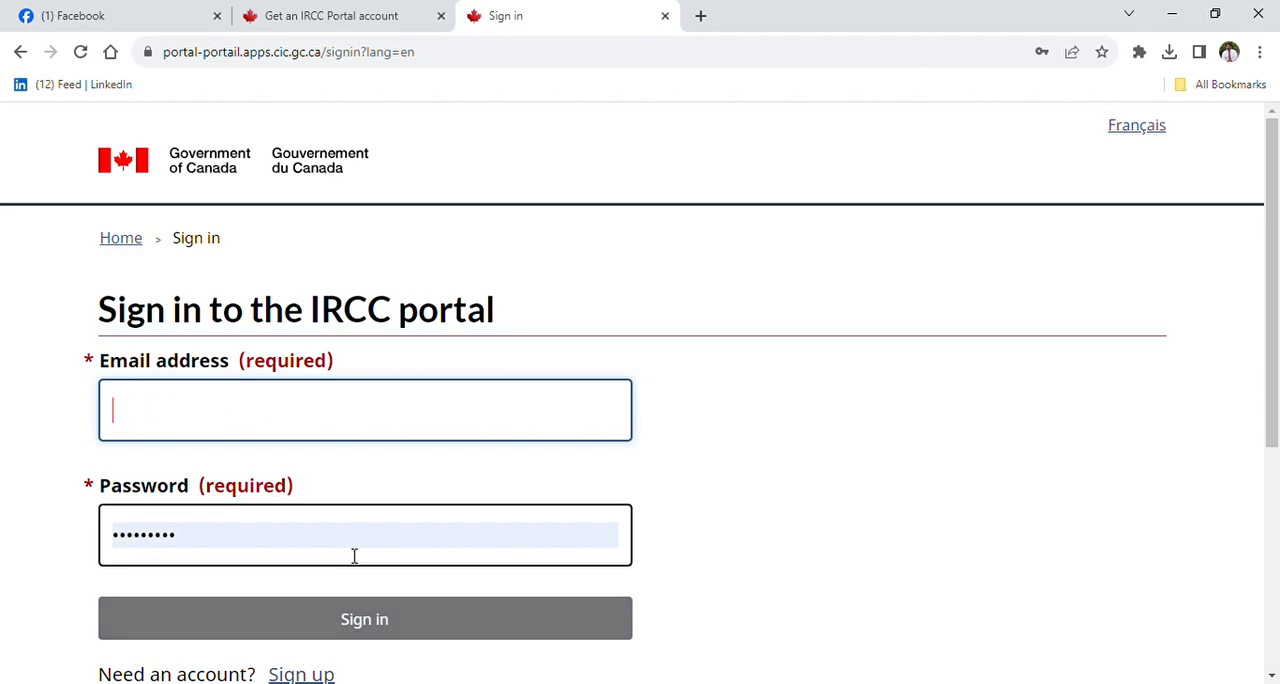
{"action": "key", "text": "Down"}
{"action": "key", "text": "Down"}
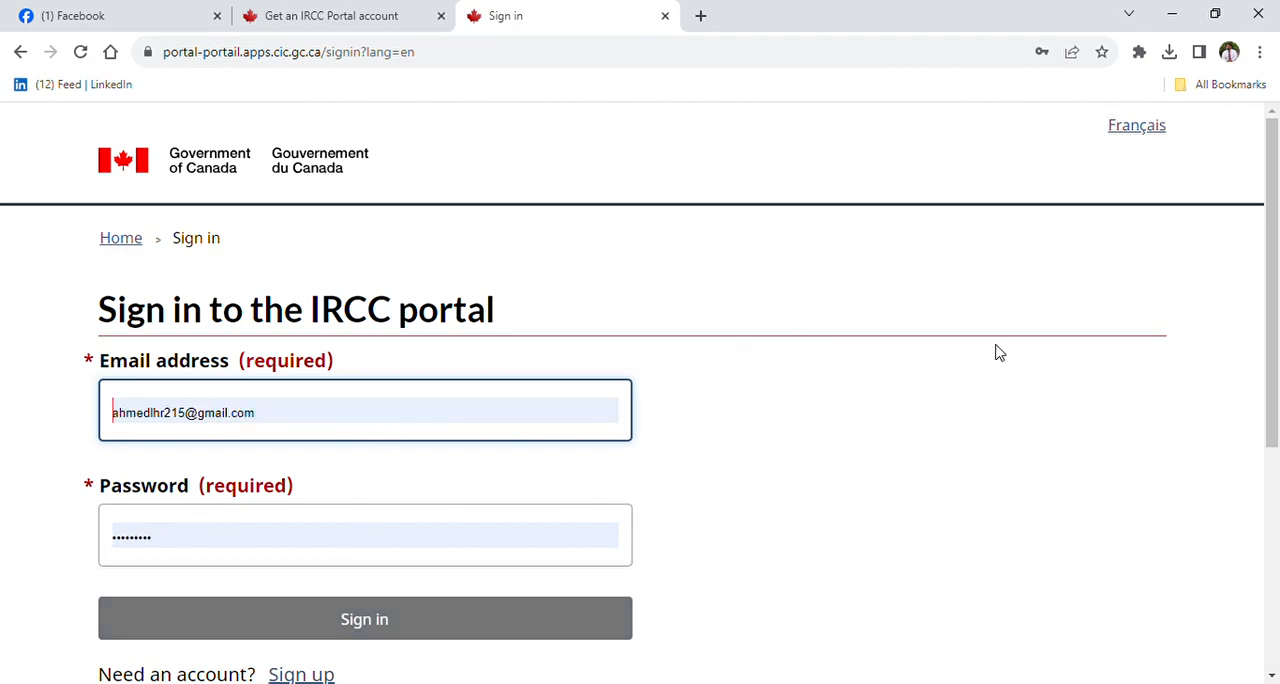
Open the portal's sign-up form and paste the copied invitation code as the invite code.
{"action": "scroll", "coordinate": [1272, 267], "scroll_direction": "down", "scroll_amount": 3}
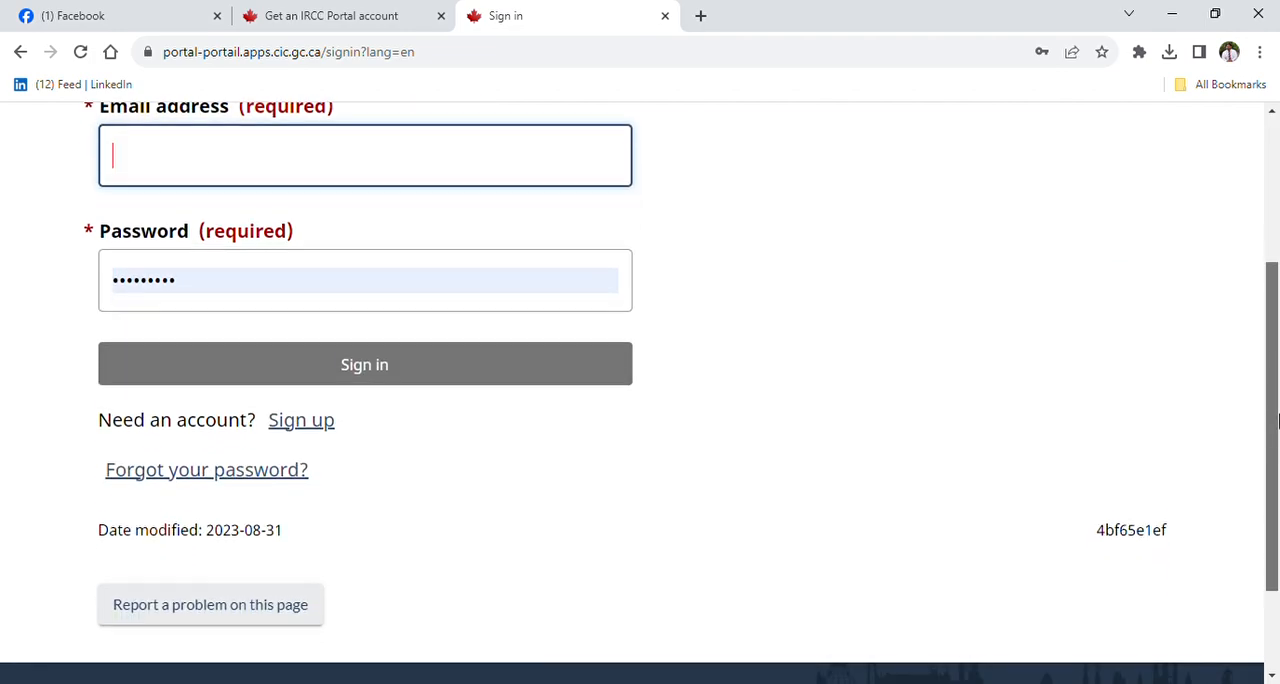
{"action": "left_click", "coordinate": [318, 417]}
{"action": "left_click", "coordinate": [318, 462]}
{"action": "left_click", "coordinate": [373, 412]}
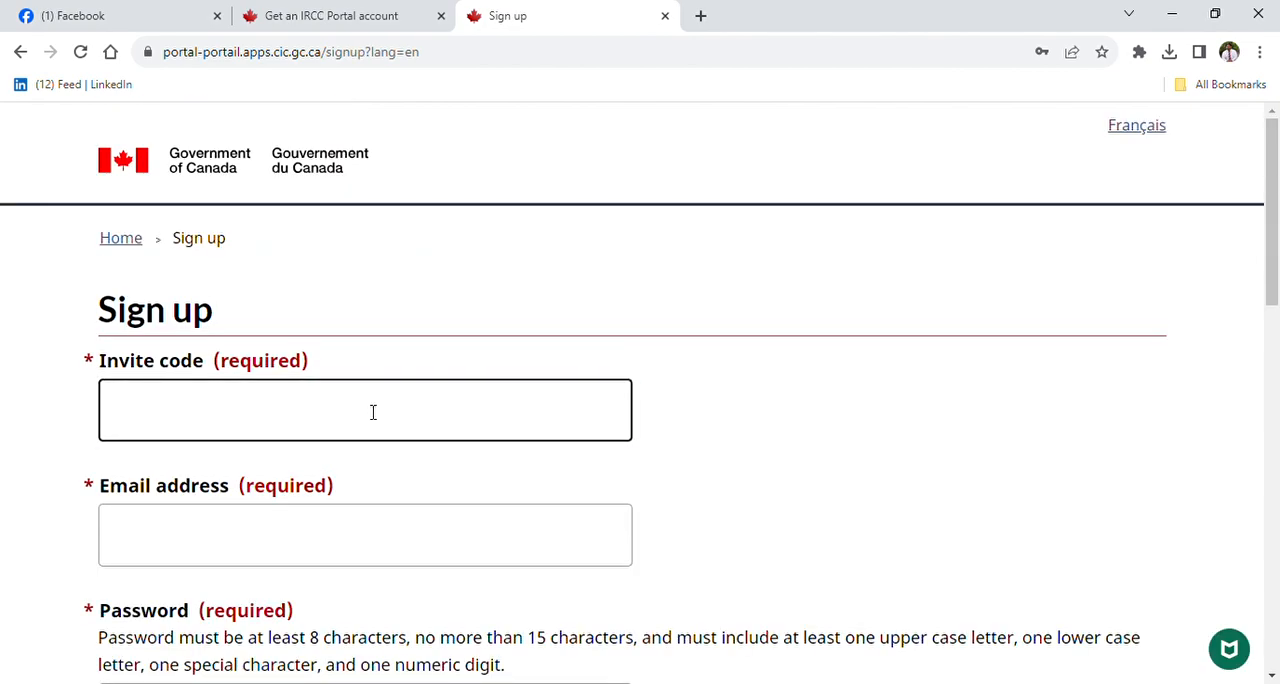
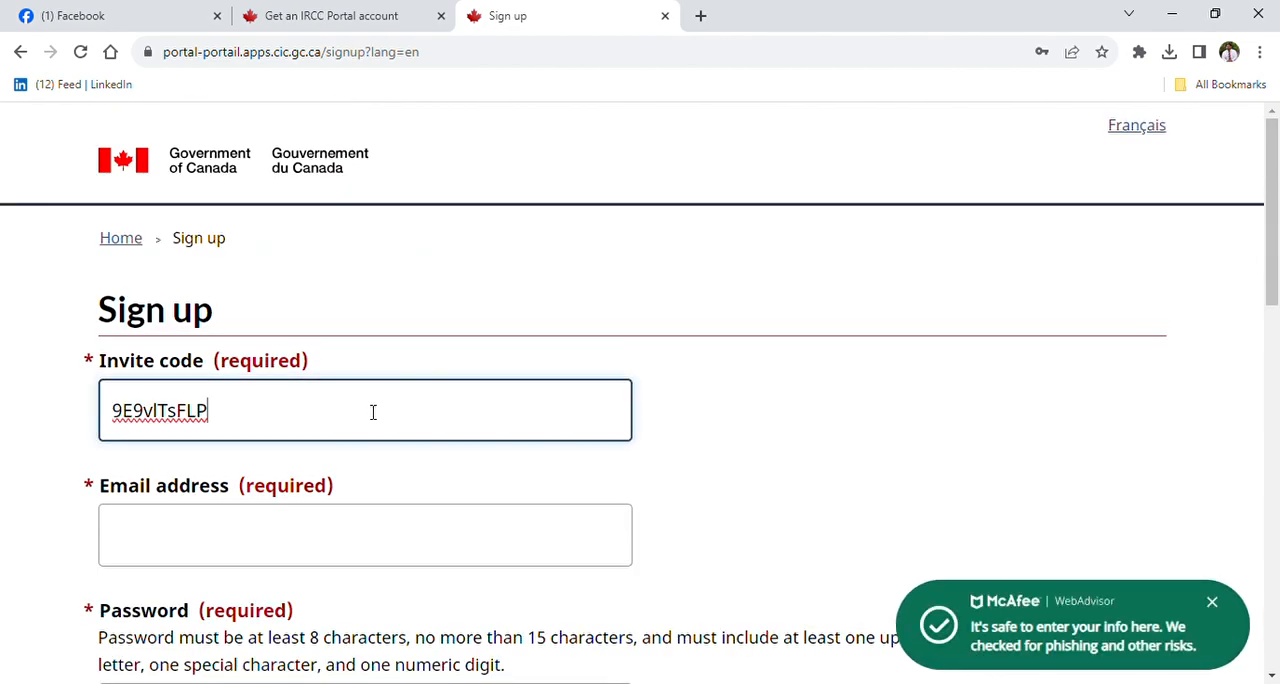
Fill in the sign-up form's email address with the saved suggestion starting with the entered letters.
{"action": "left_click", "coordinate": [316, 545]}
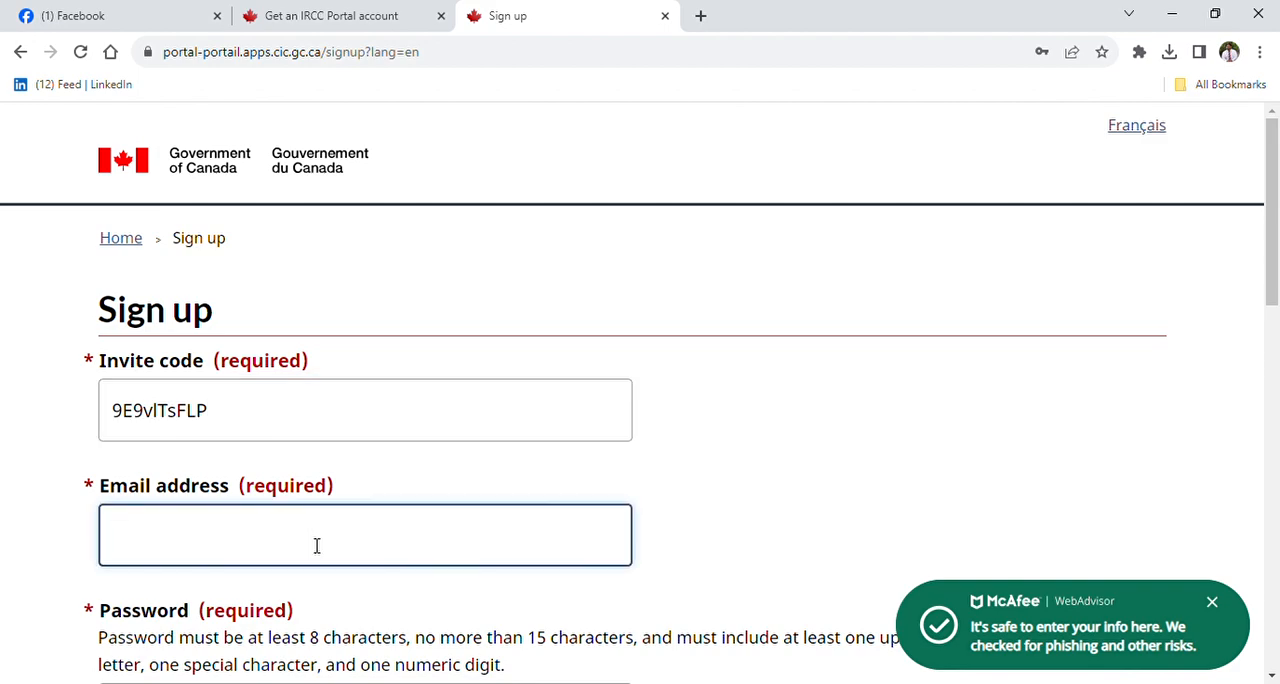
{"action": "type", "text": "gis"}
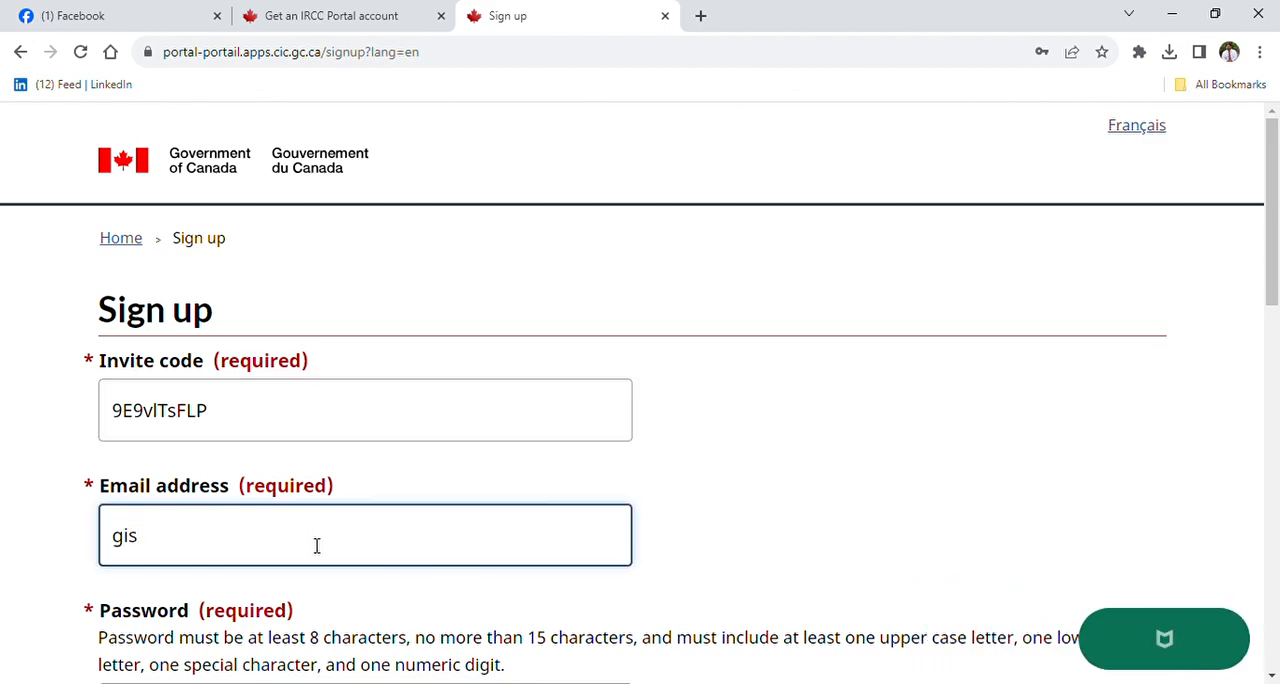
{"action": "key", "text": "Down"}
{"action": "key", "text": "Return"}
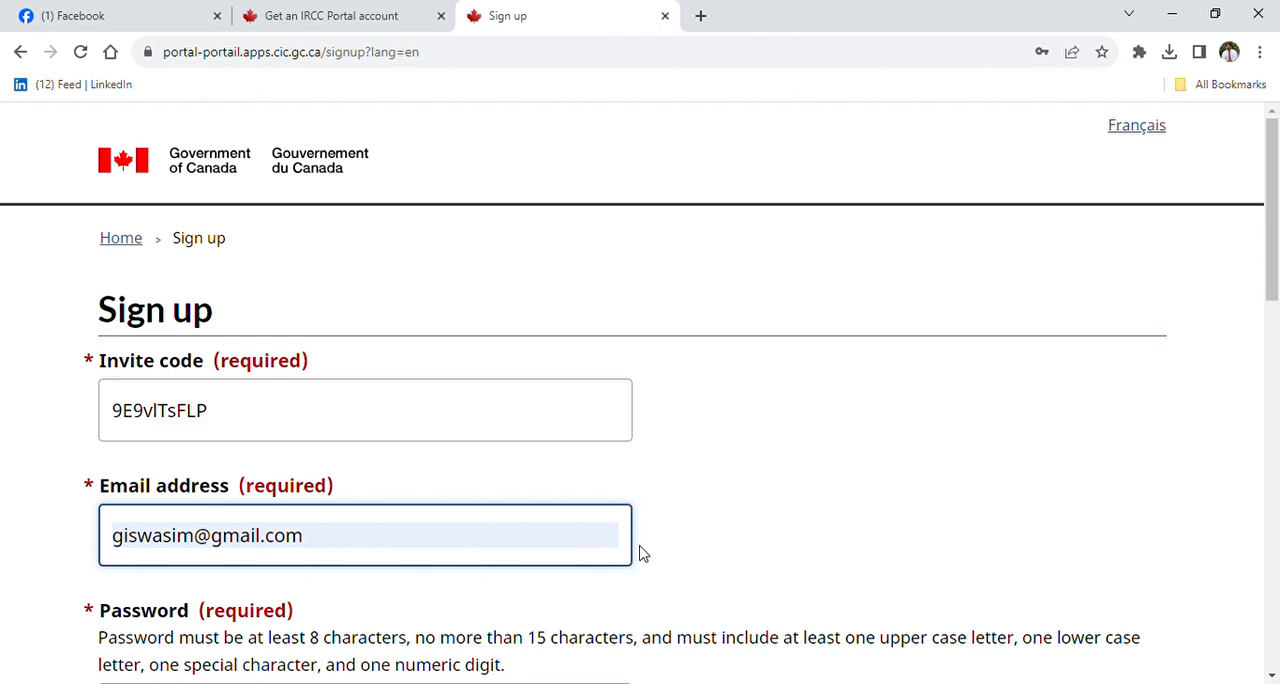
{"action": "left_click_drag", "start_coordinate": [1276, 250], "coordinate": [1260, 362]}
{"action": "left_click", "coordinate": [308, 381]}
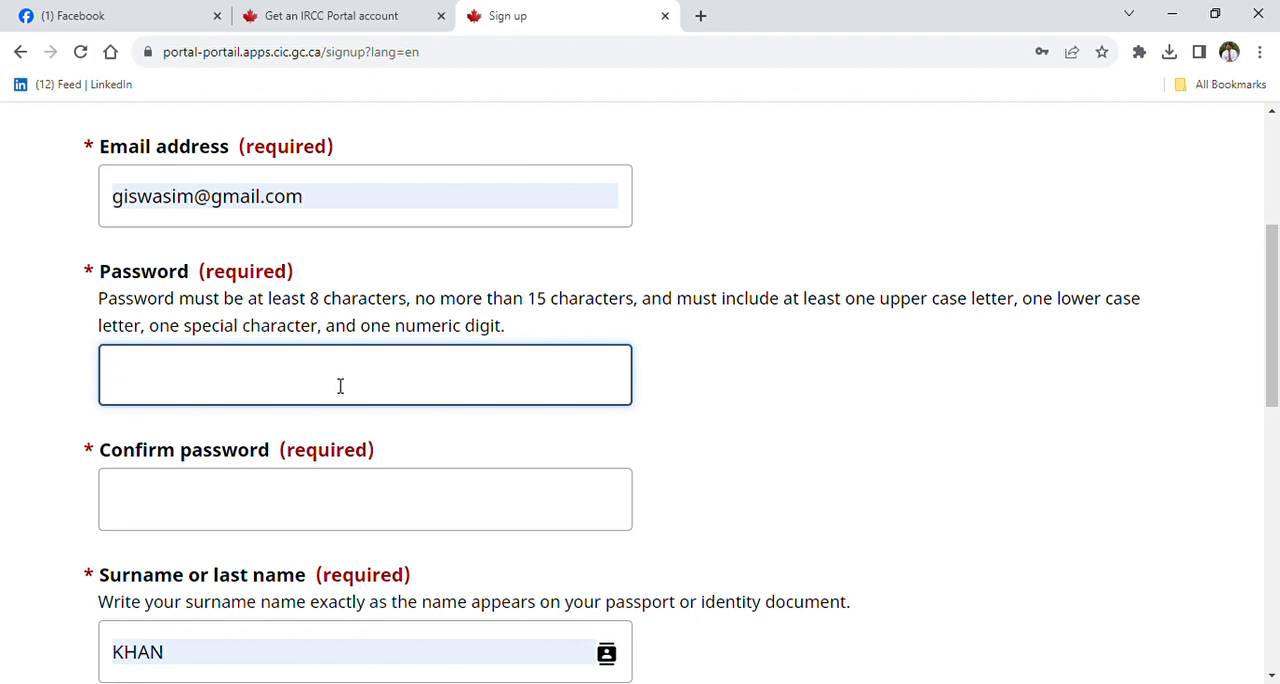
{"action": "left_click", "coordinate": [711, 635]}
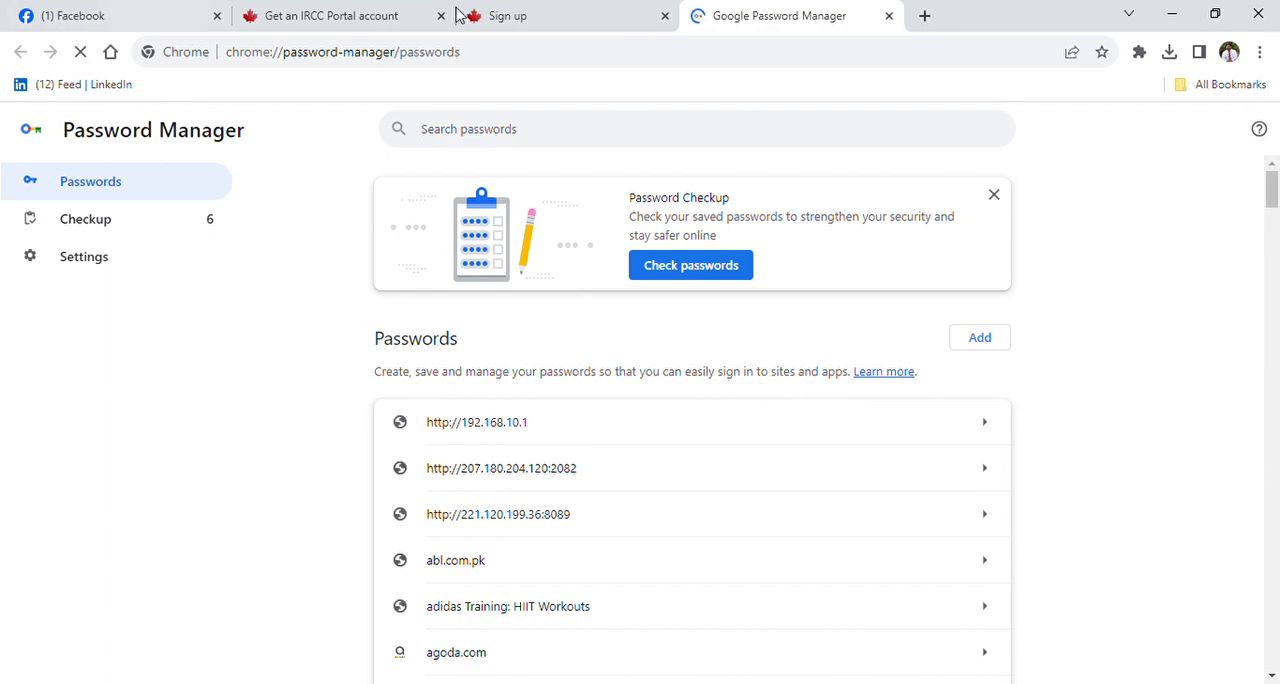
{"action": "left_click", "coordinate": [541, 20]}
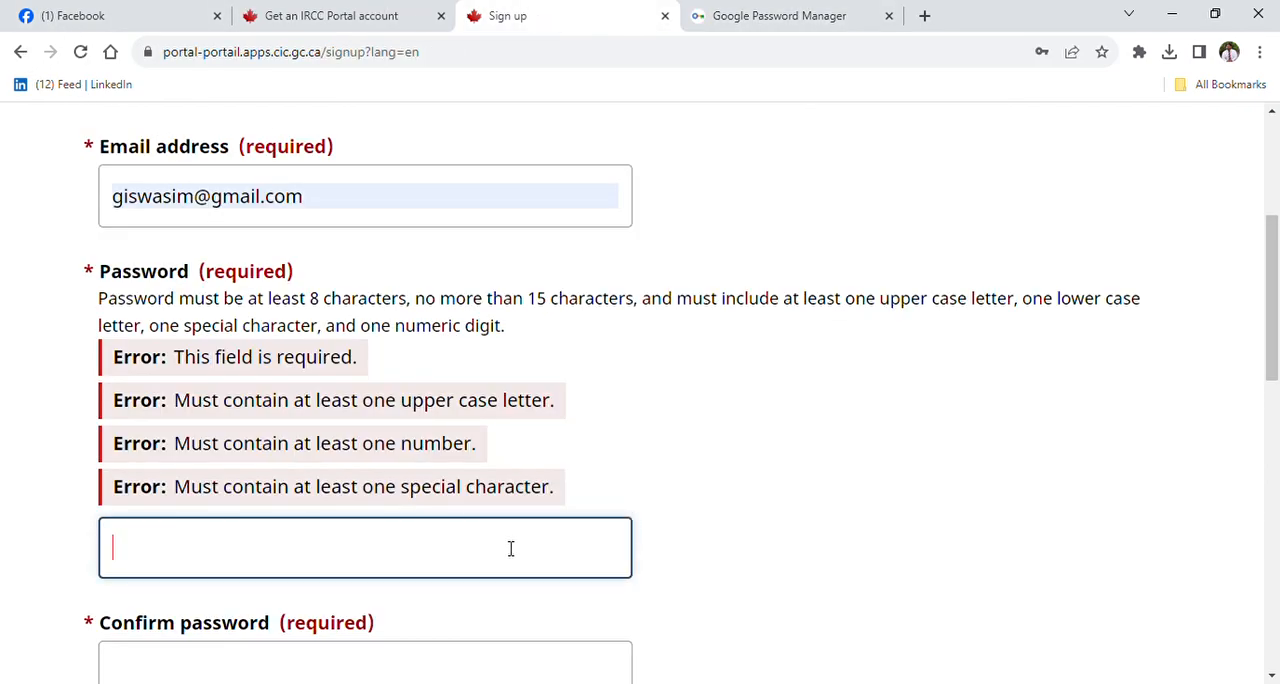
{"action": "left_click", "coordinate": [1100, 447]}
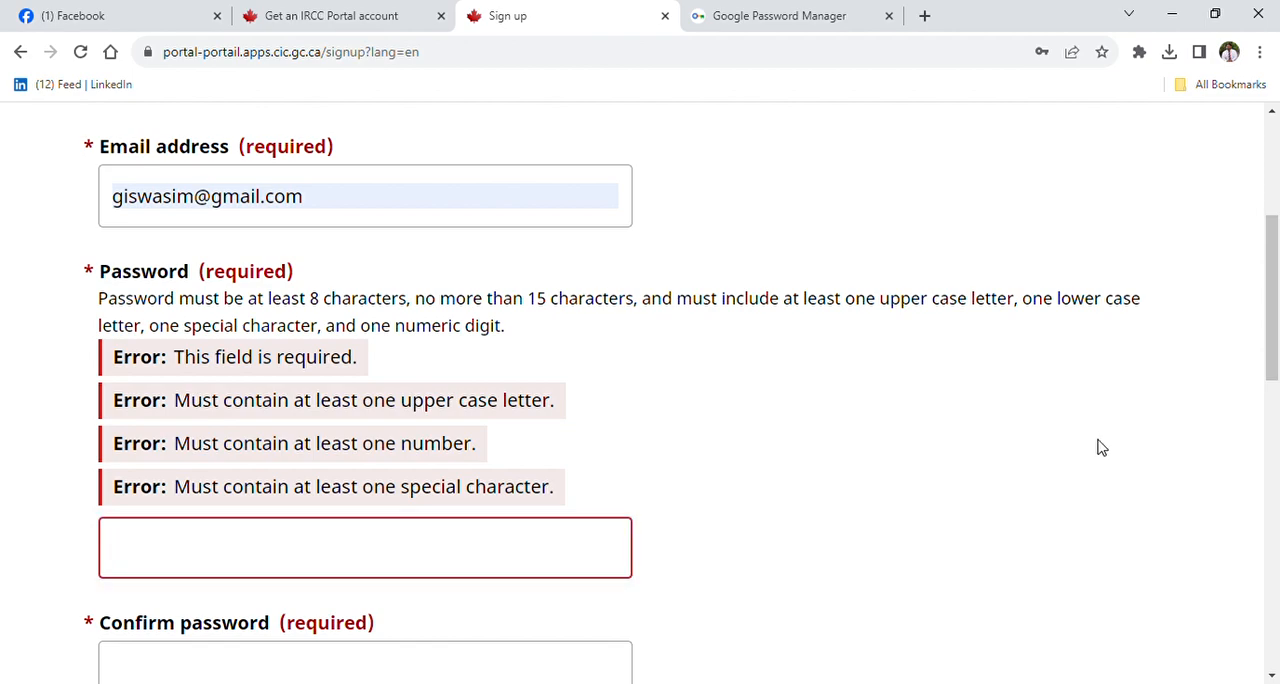
Enter the new account password in the password field and repeat it in the confirm password field.
{"action": "left_click", "coordinate": [570, 557]}
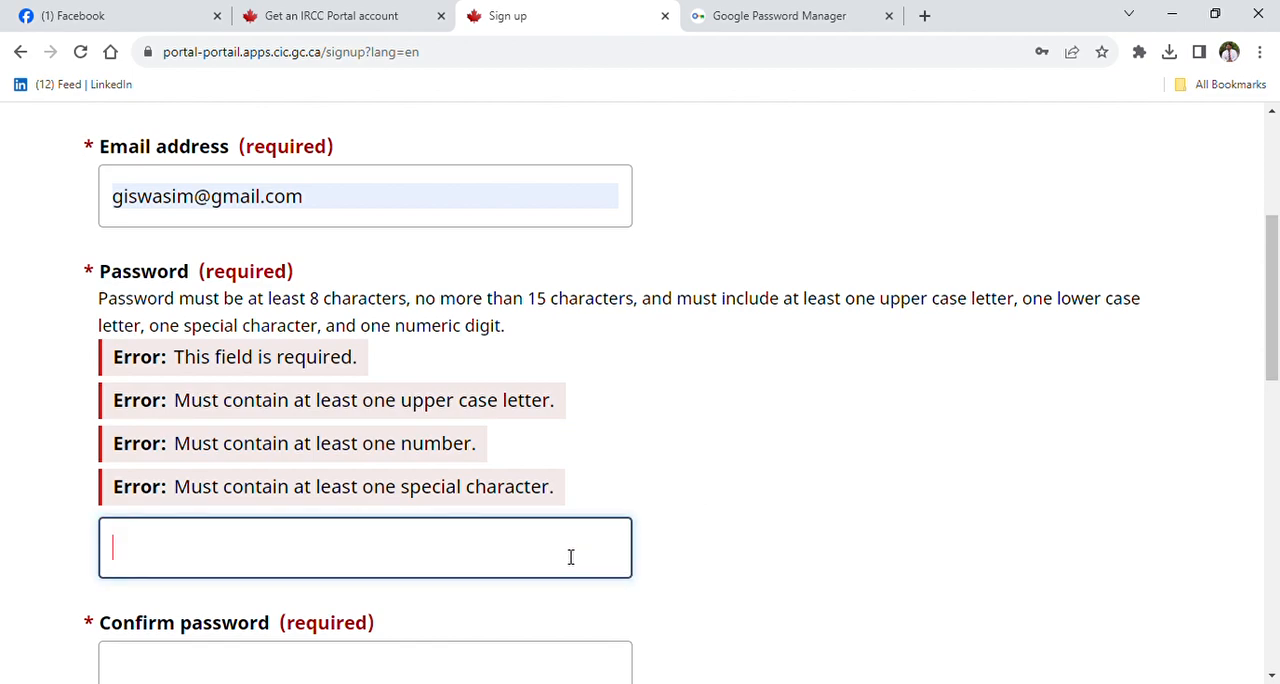
{"action": "type", "text": "••••••••••"}
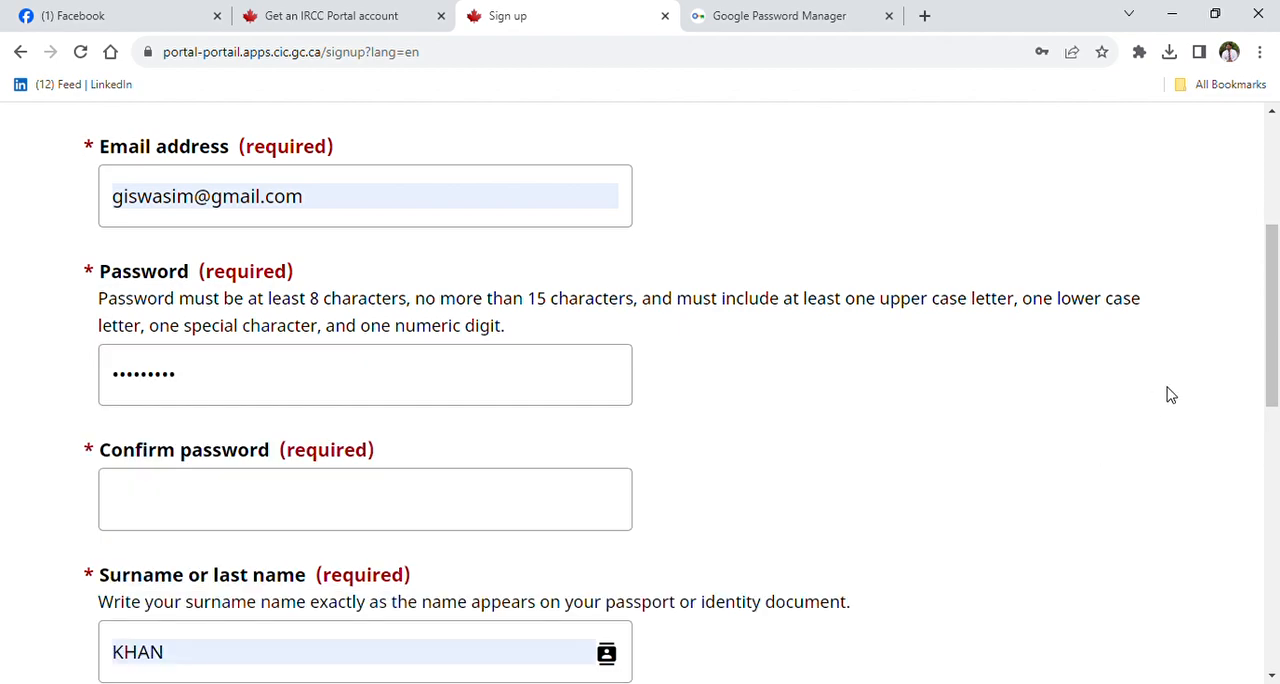
{"action": "left_click", "coordinate": [410, 496]}
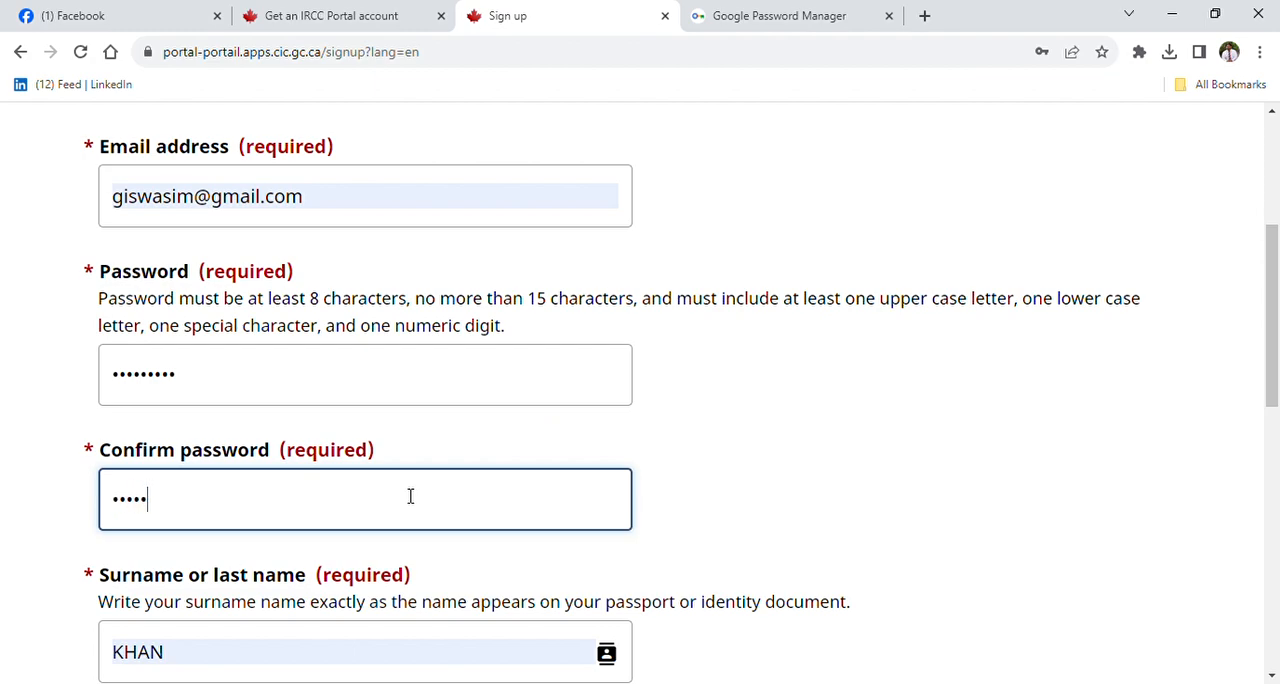
{"action": "left_click", "coordinate": [797, 475]}
Choose Other as the telephone number's country or territory and set the dial code to 92.
{"action": "left_click_drag", "start_coordinate": [1270, 289], "coordinate": [1272, 400]}
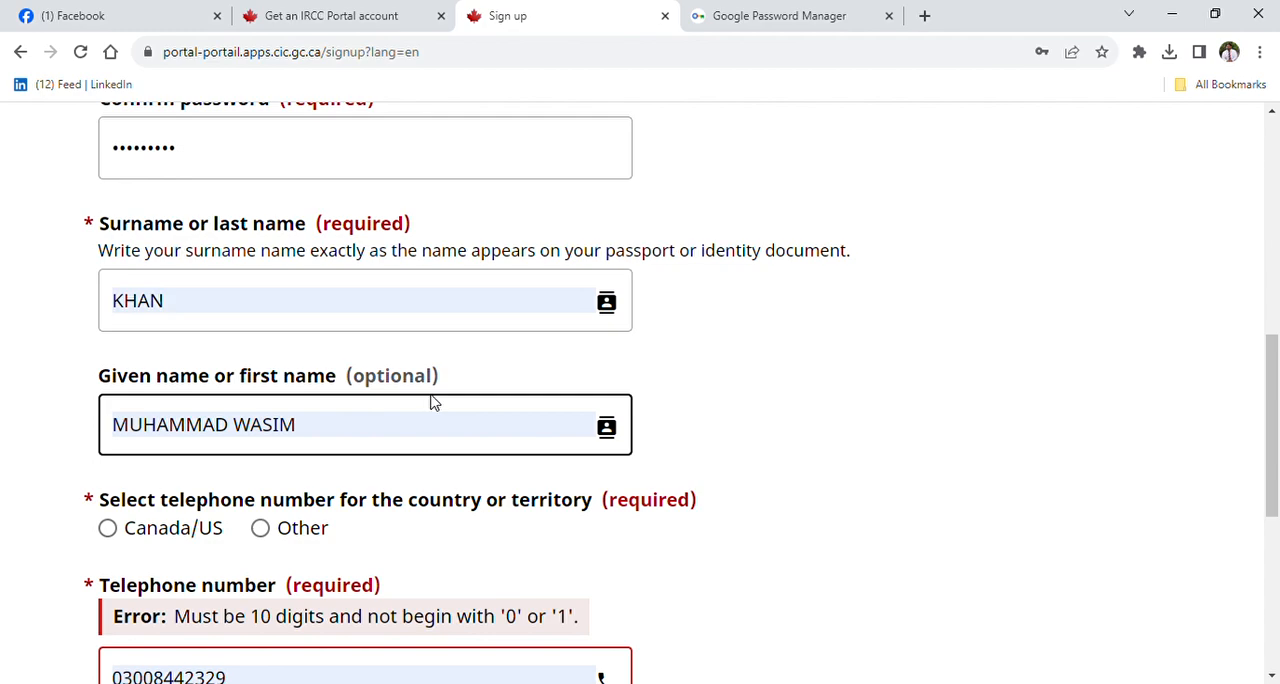
{"action": "left_click", "coordinate": [162, 259]}
{"action": "left_click", "coordinate": [212, 285]}
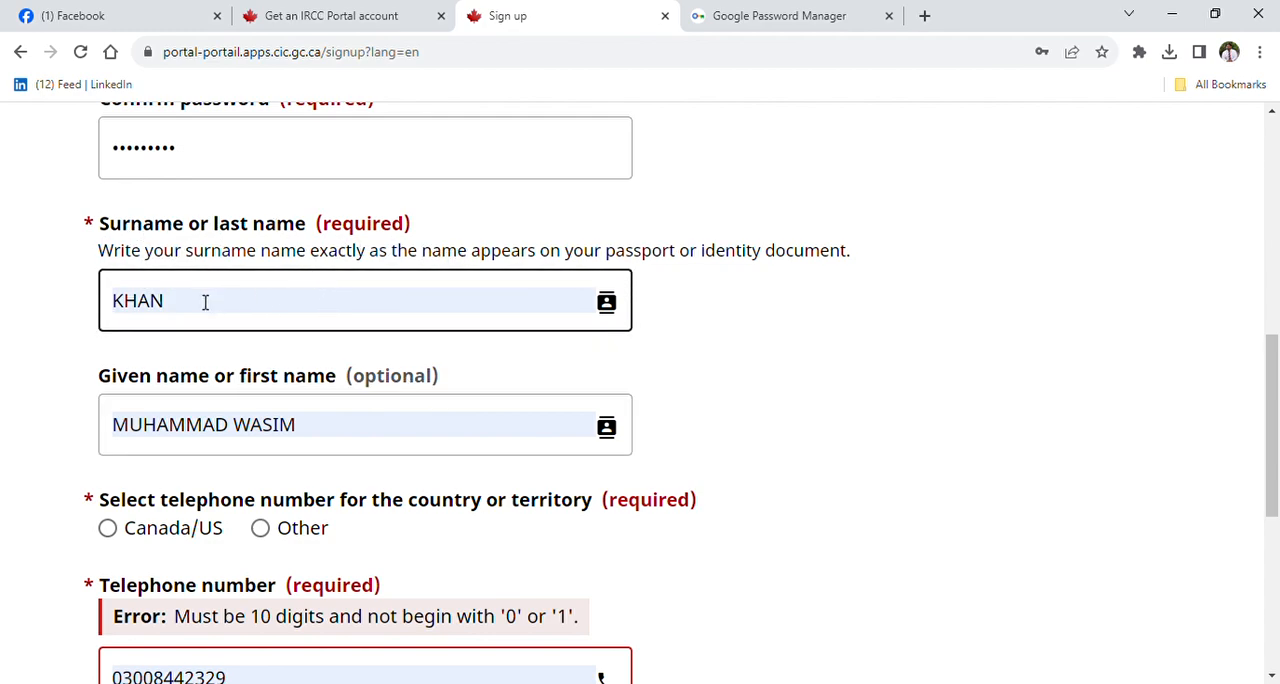
{"action": "left_click", "coordinate": [188, 391]}
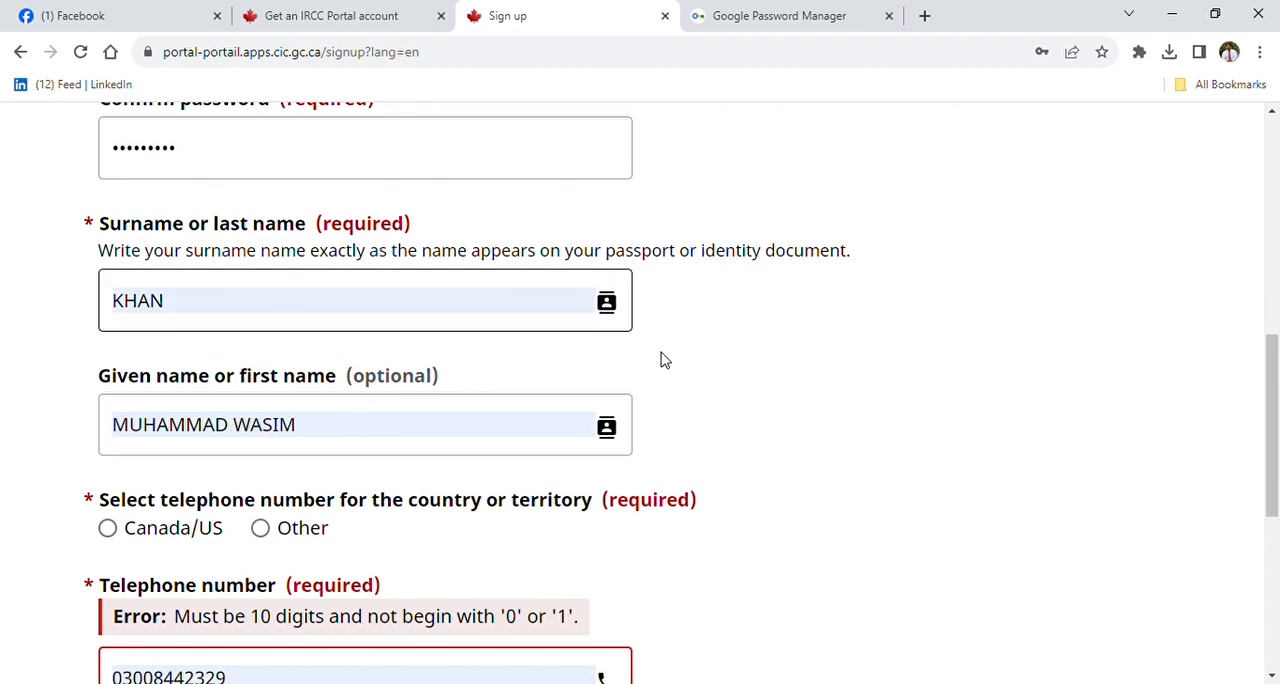
{"action": "scroll", "coordinate": [741, 375], "scroll_direction": "down", "scroll_amount": 3}
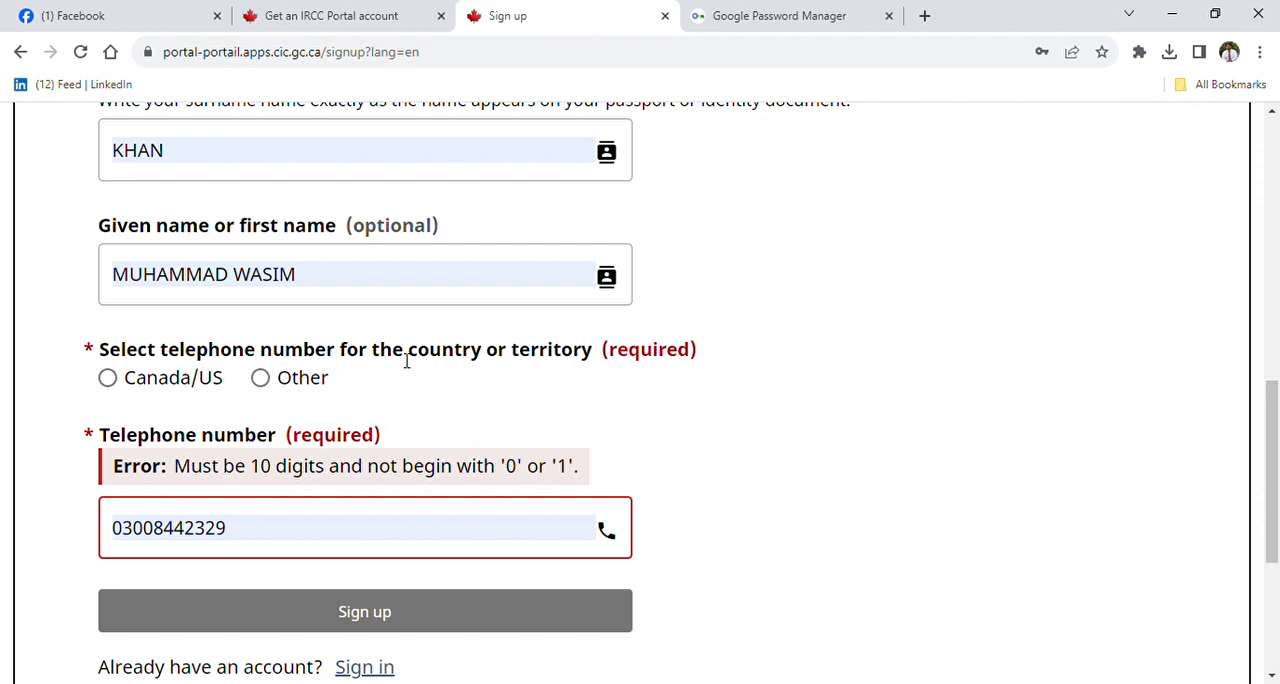
{"action": "left_click", "coordinate": [262, 378]}
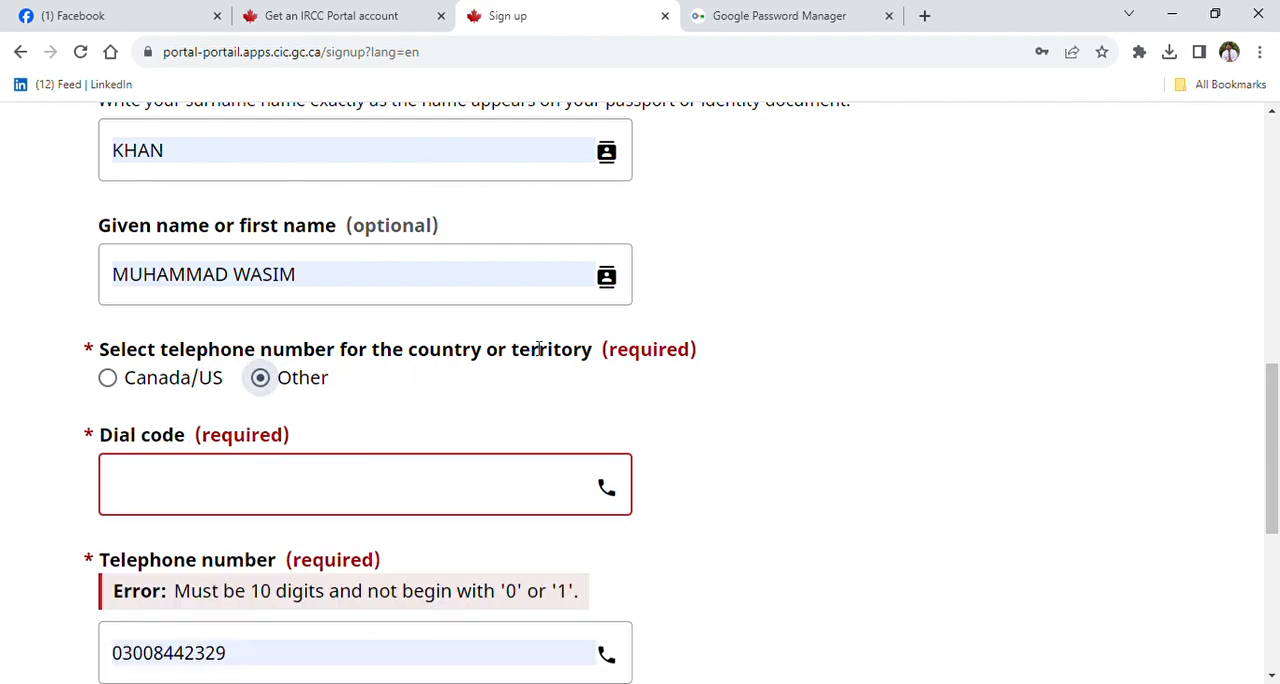
{"action": "left_click", "coordinate": [449, 502]}
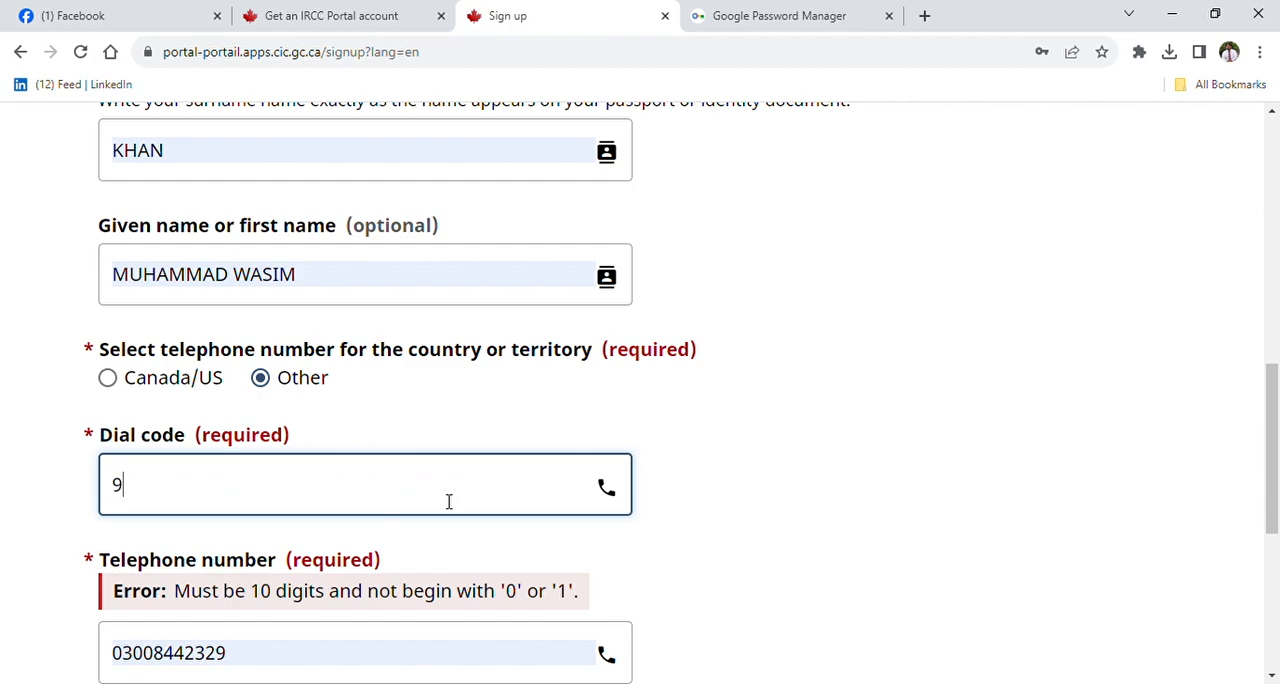
{"action": "left_click", "coordinate": [828, 428]}
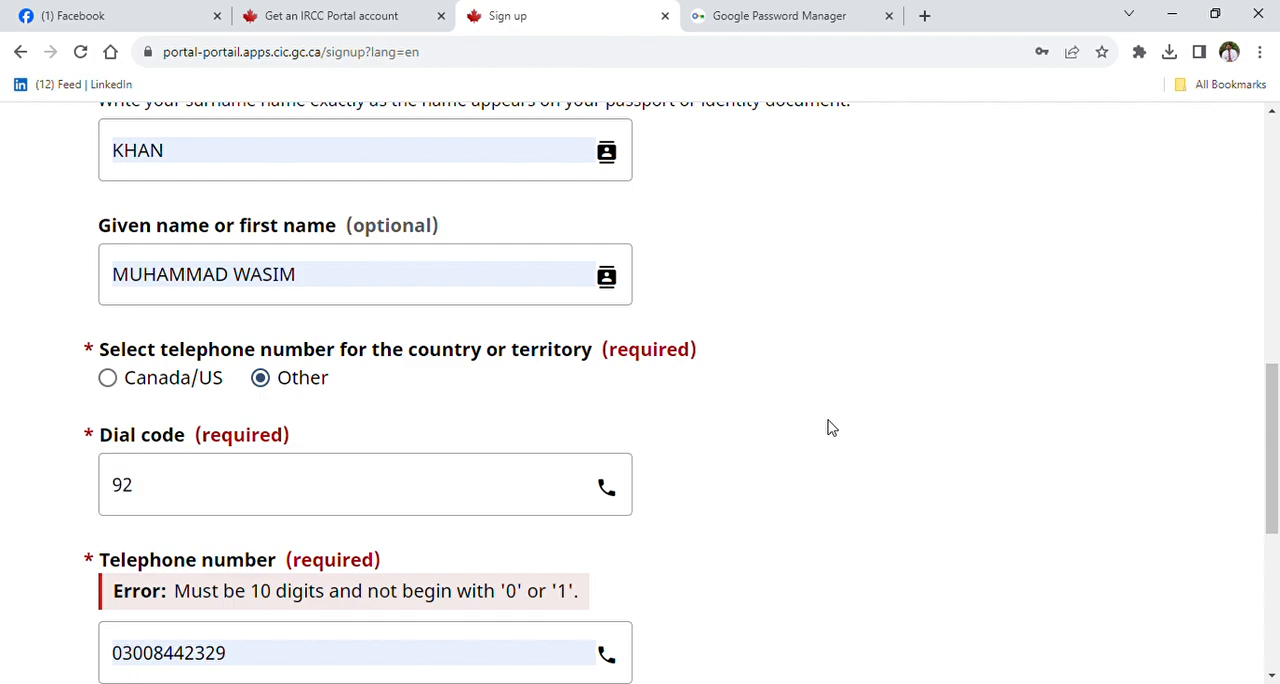
Submit the completed sign-up form.
{"action": "scroll", "coordinate": [828, 428], "scroll_direction": "down", "scroll_amount": 2}
{"action": "scroll", "coordinate": [828, 428], "scroll_direction": "down", "scroll_amount": 1}
{"action": "left_click", "coordinate": [609, 511]}
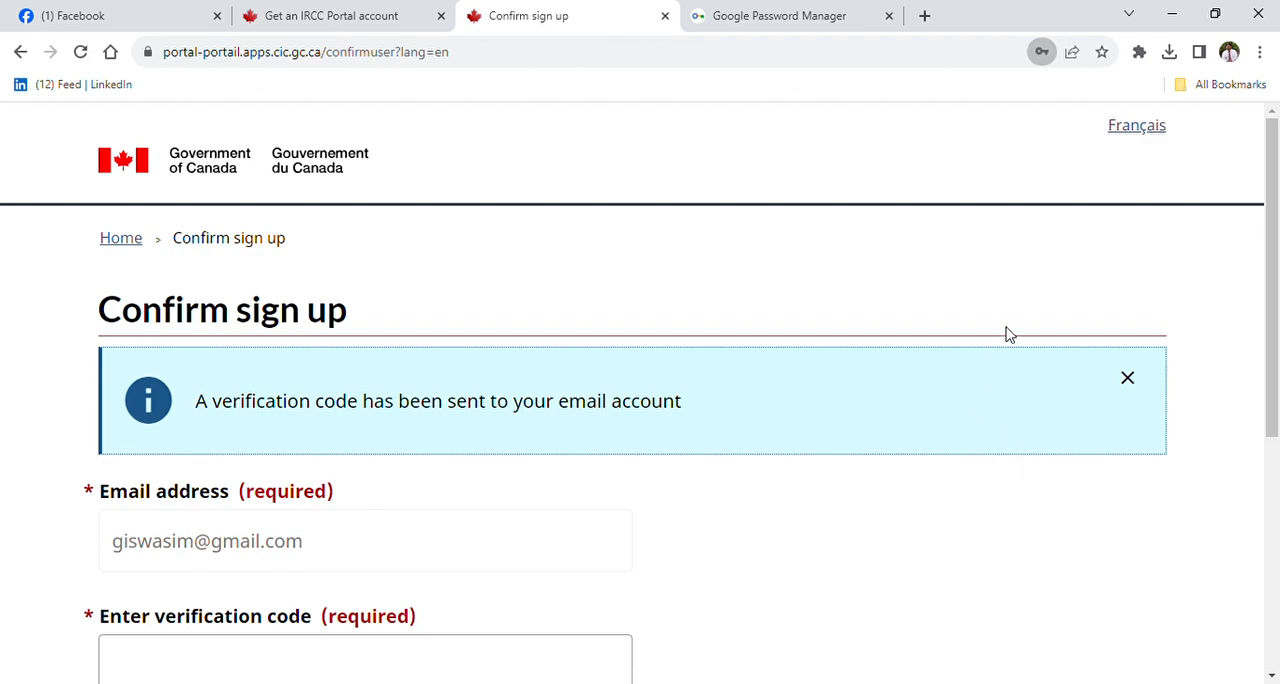
Enter the emailed verification code on the Confirm sign up page and confirm it.
{"action": "left_click_drag", "start_coordinate": [1268, 272], "coordinate": [1277, 389]}
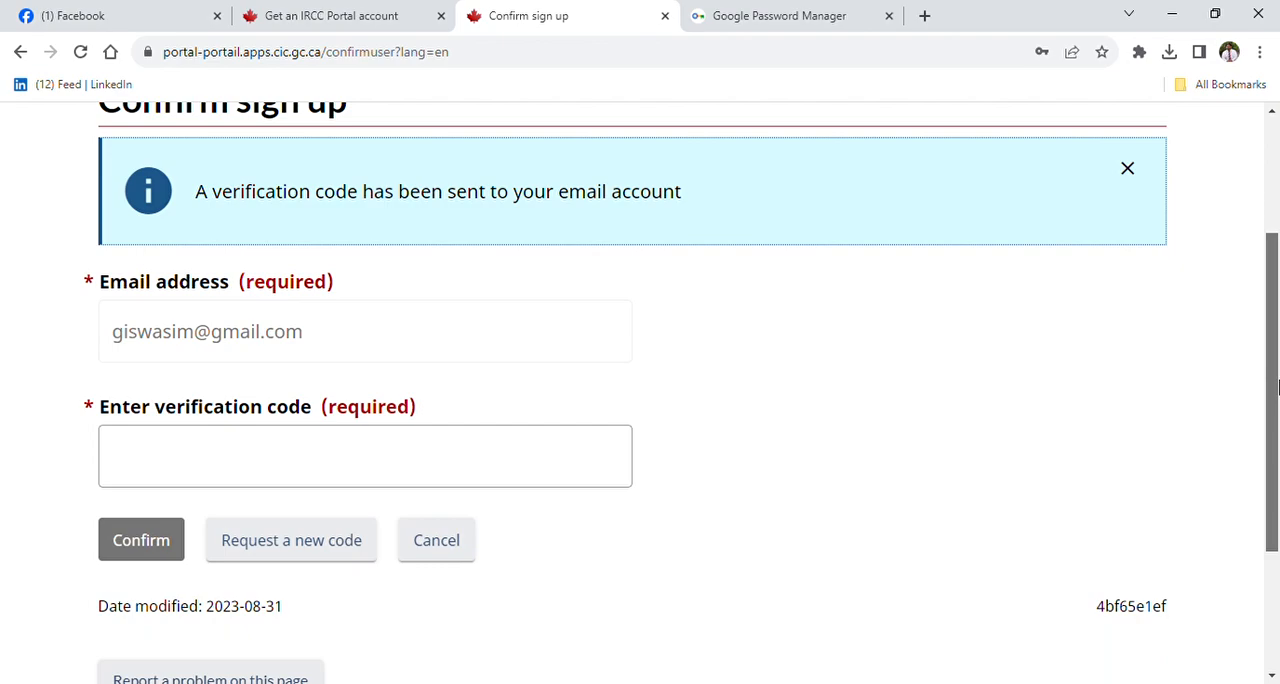
{"action": "left_click", "coordinate": [510, 443]}
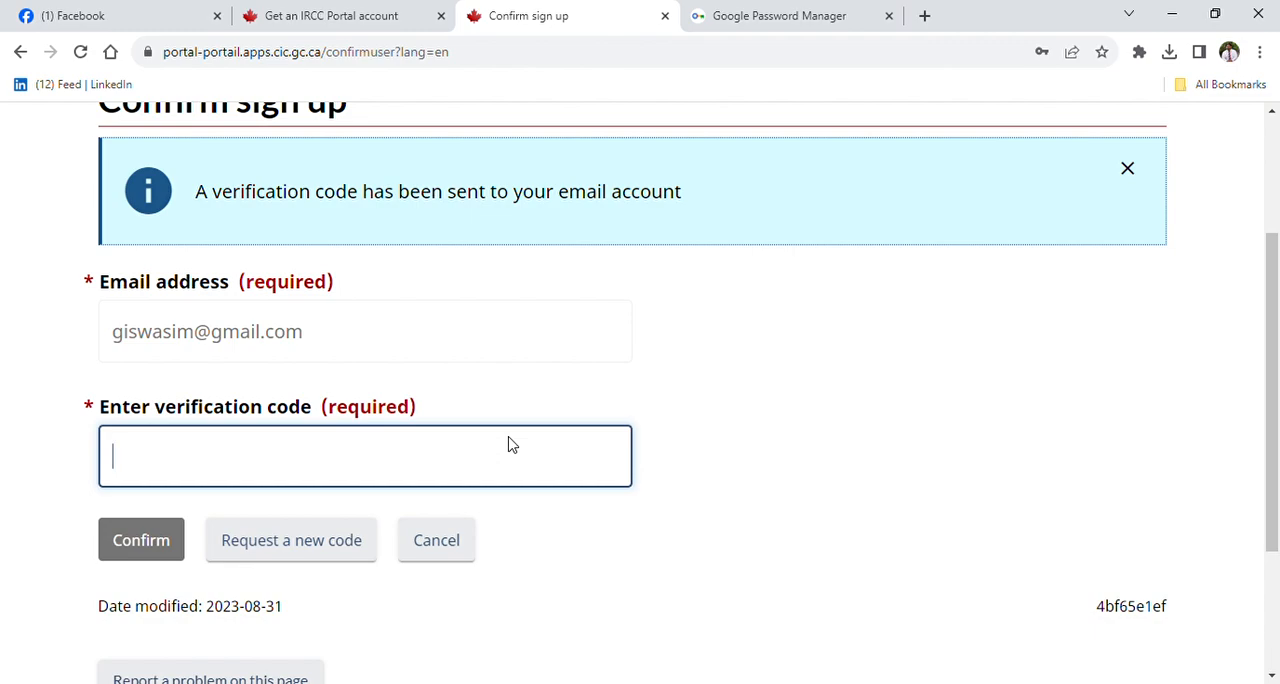
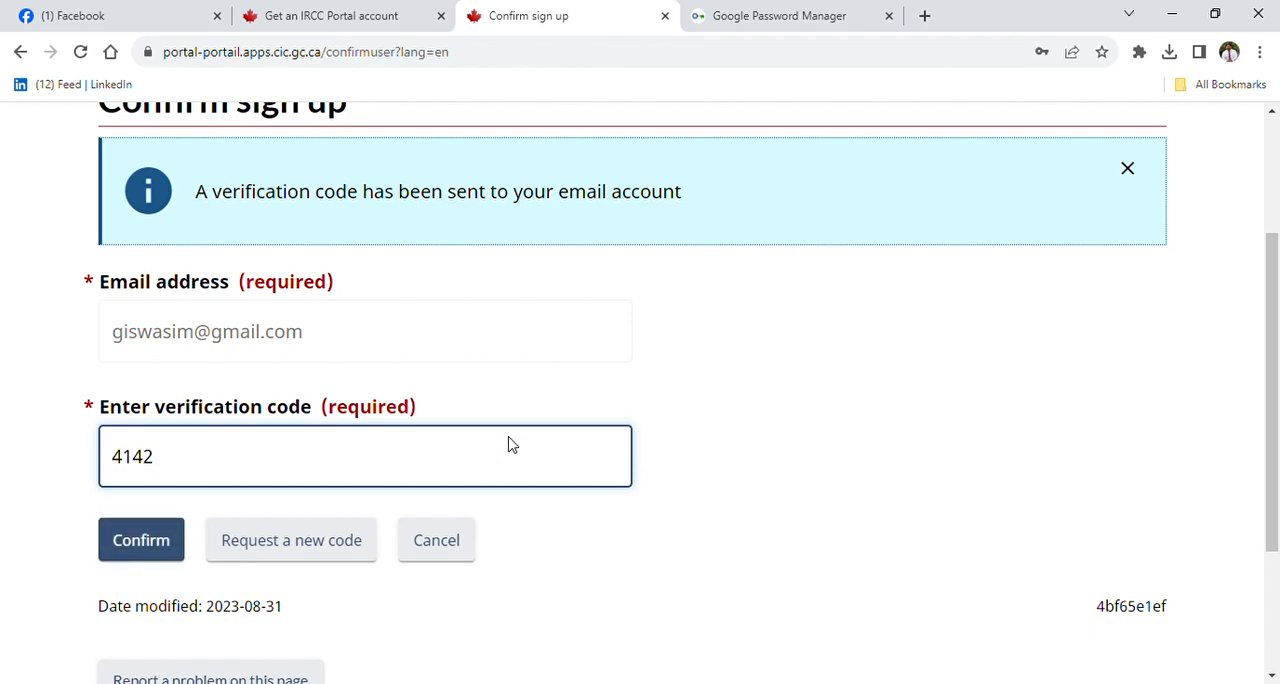
{"action": "left_click", "coordinate": [161, 540]}
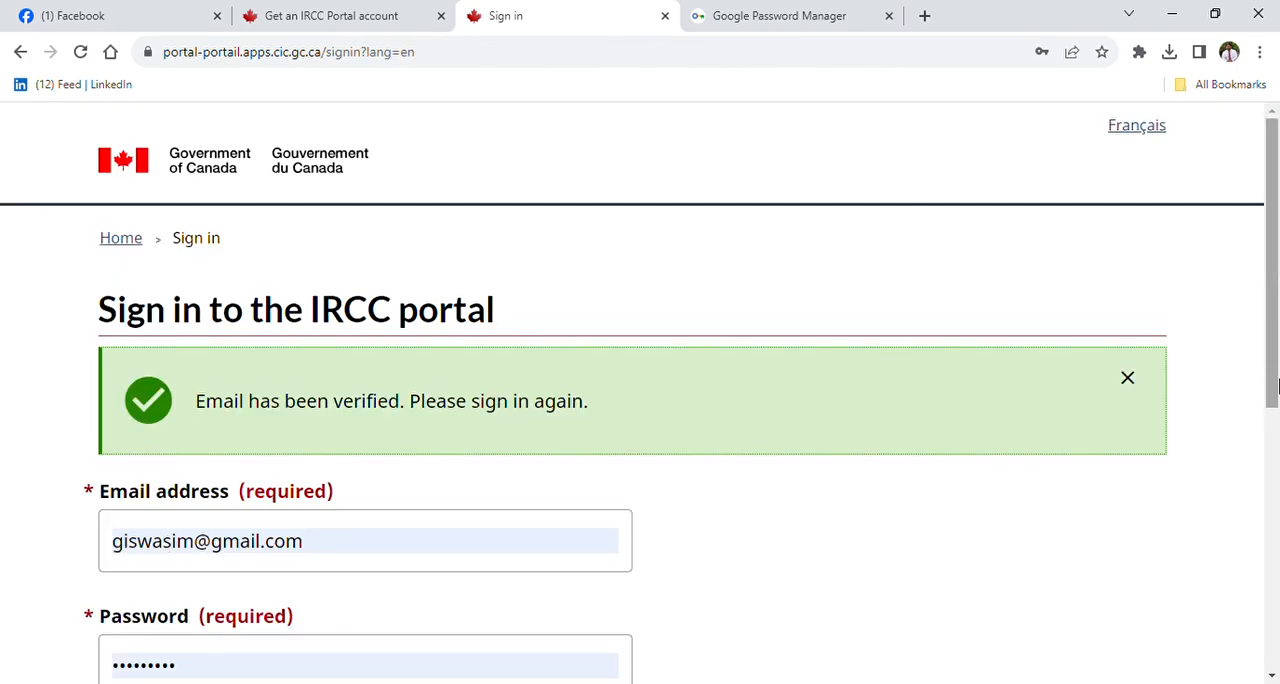
Sign in to the IRCC portal with the prefilled credentials and accept the terms and conditions.
{"action": "left_click_drag", "start_coordinate": [1268, 323], "coordinate": [1268, 463]}
{"action": "left_click", "coordinate": [618, 470]}
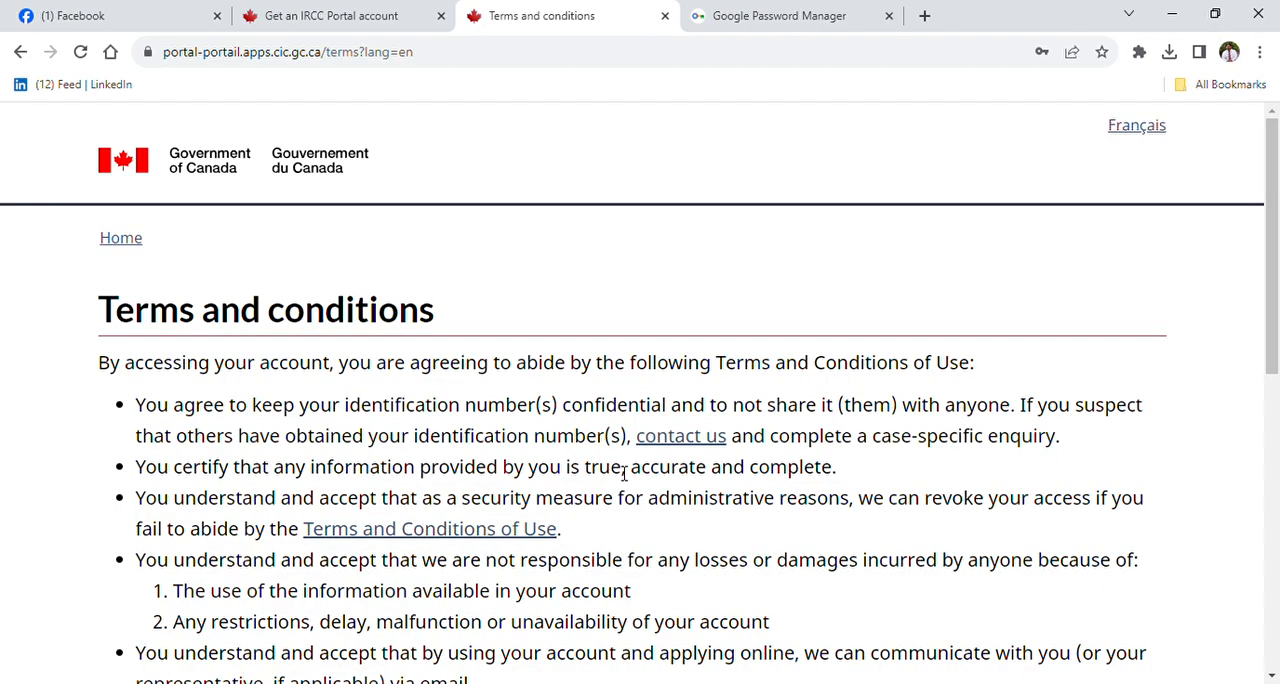
{"action": "left_click_drag", "start_coordinate": [1272, 290], "coordinate": [1276, 522]}
{"action": "left_click", "coordinate": [170, 486]}
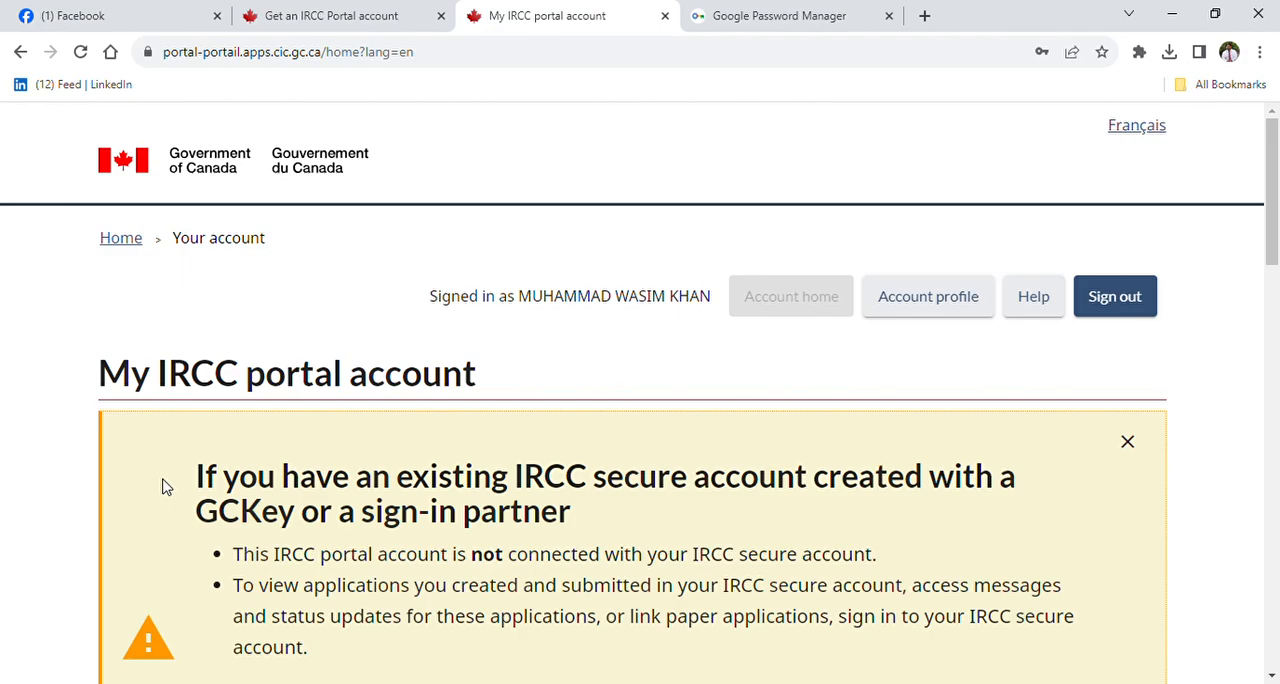
Start an application for a visitor visa, transit visa or study permit from the portal account home page.
{"action": "left_click_drag", "start_coordinate": [1270, 222], "coordinate": [1265, 197]}
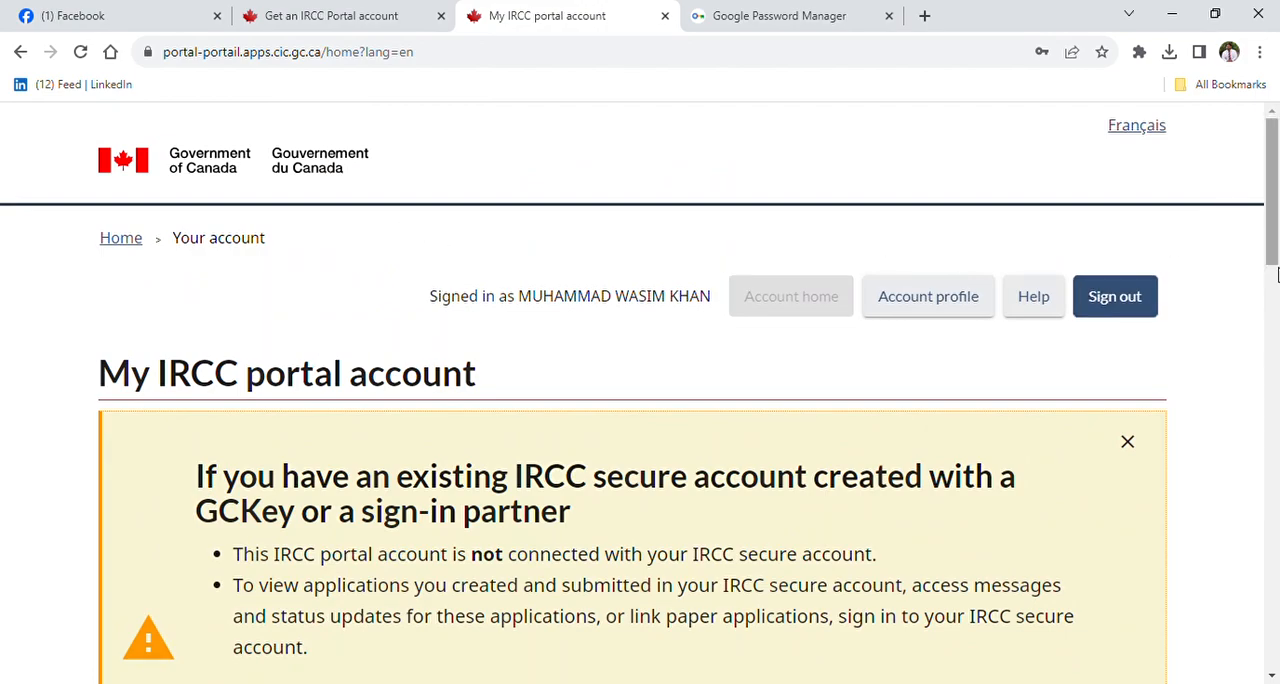
{"action": "left_click_drag", "start_coordinate": [1276, 226], "coordinate": [1276, 265]}
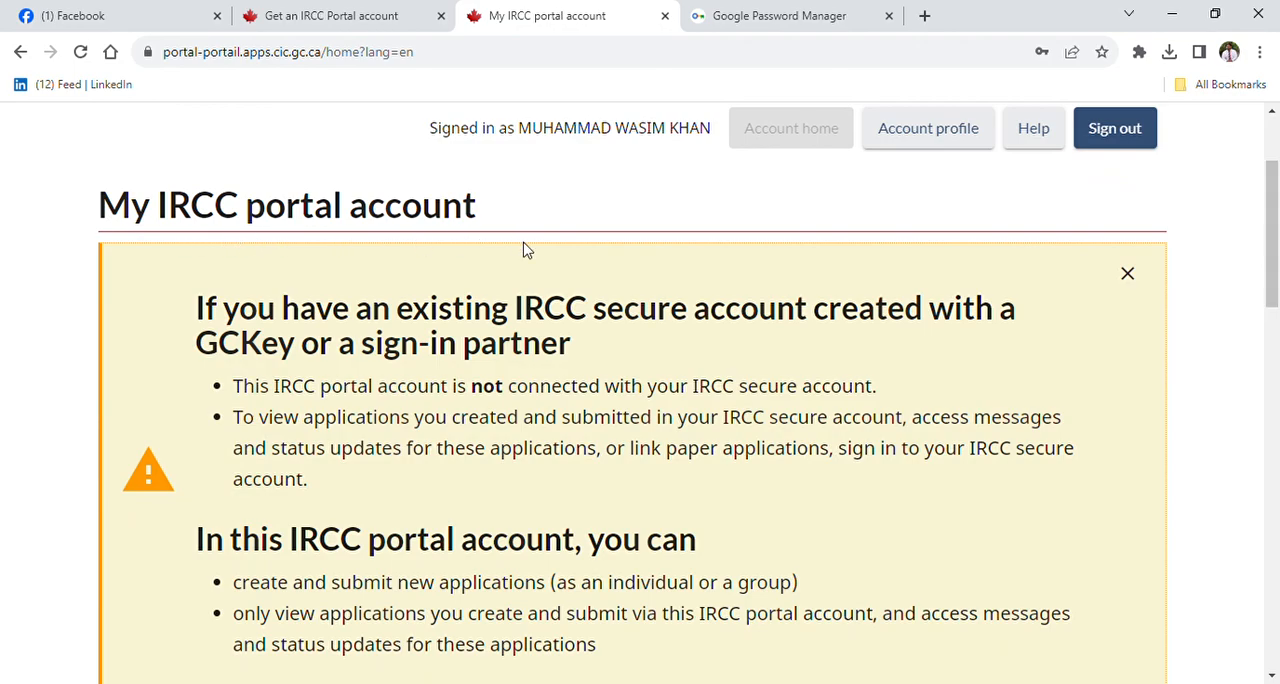
{"action": "left_click_drag", "start_coordinate": [1276, 287], "coordinate": [1251, 406]}
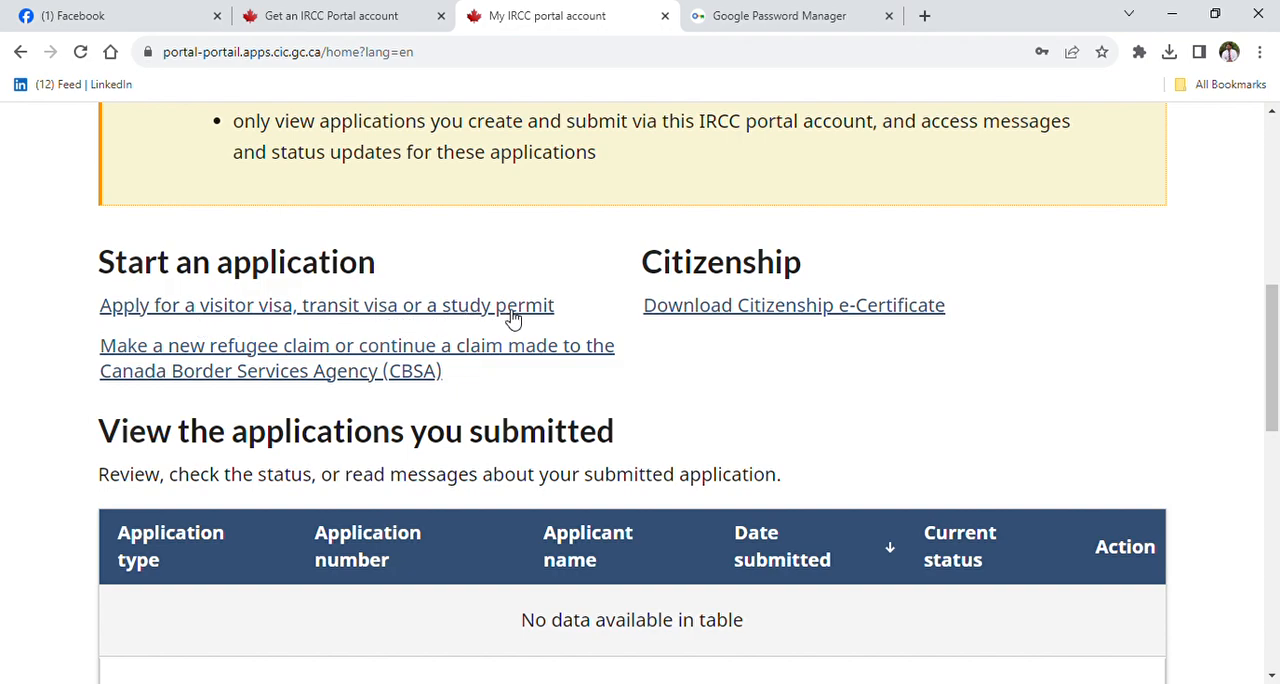
{"action": "left_click", "coordinate": [420, 309]}
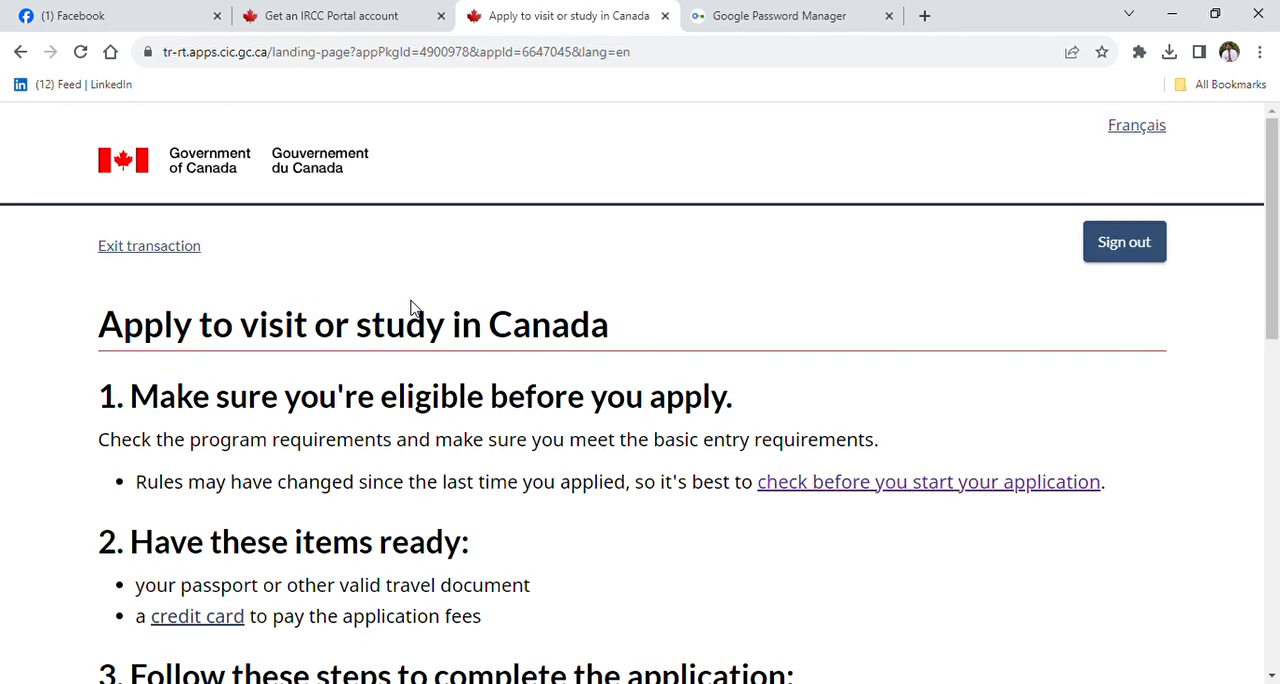
Examine the Apply to visit or study in Canada page for eligibility, required items and the application steps.
{"action": "scroll", "coordinate": [657, 260], "scroll_direction": "down", "scroll_amount": 3}
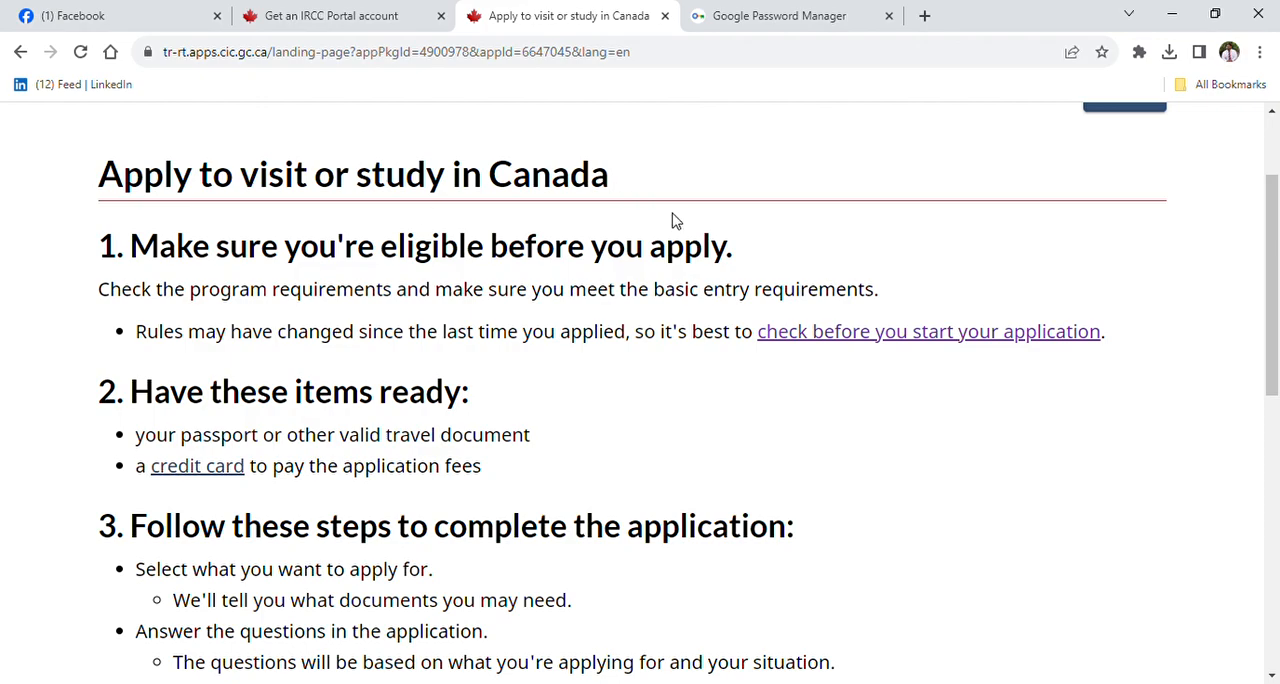
{"action": "left_click", "coordinate": [721, 218]}
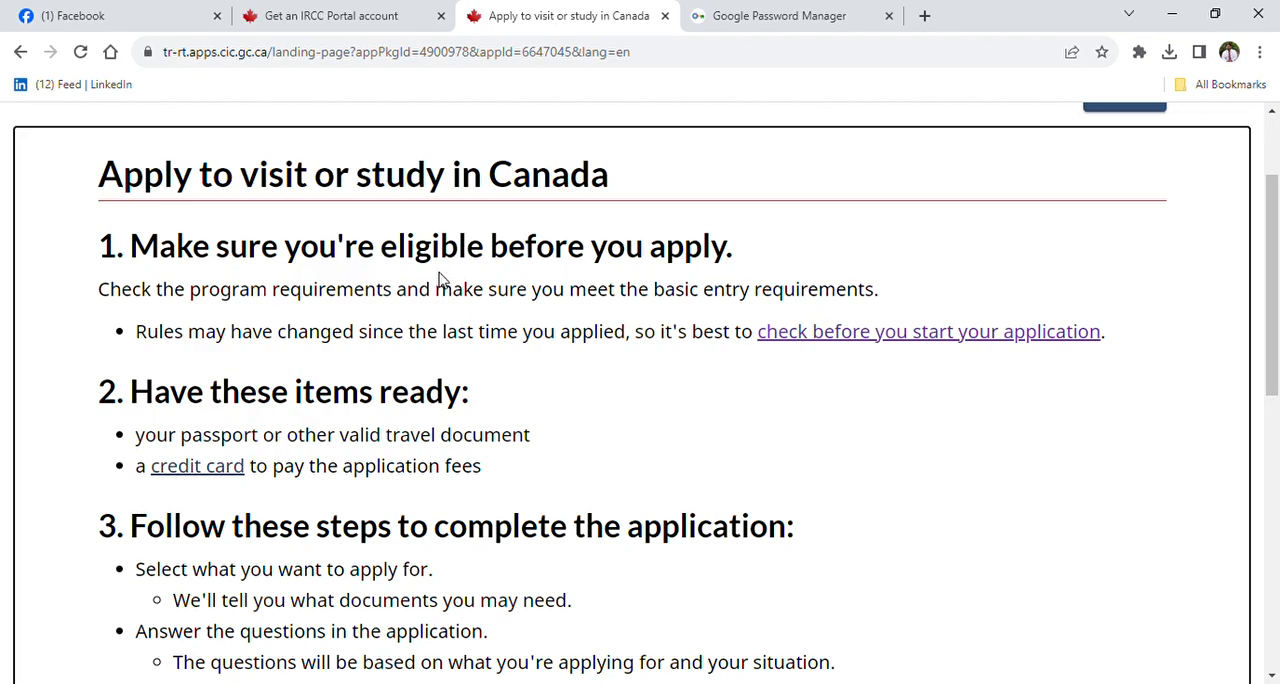
{"action": "scroll", "coordinate": [873, 240], "scroll_direction": "down", "scroll_amount": 2}
{"action": "scroll", "coordinate": [873, 240], "scroll_direction": "down", "scroll_amount": 1}
{"action": "scroll", "coordinate": [873, 240], "scroll_direction": "up", "scroll_amount": 1}
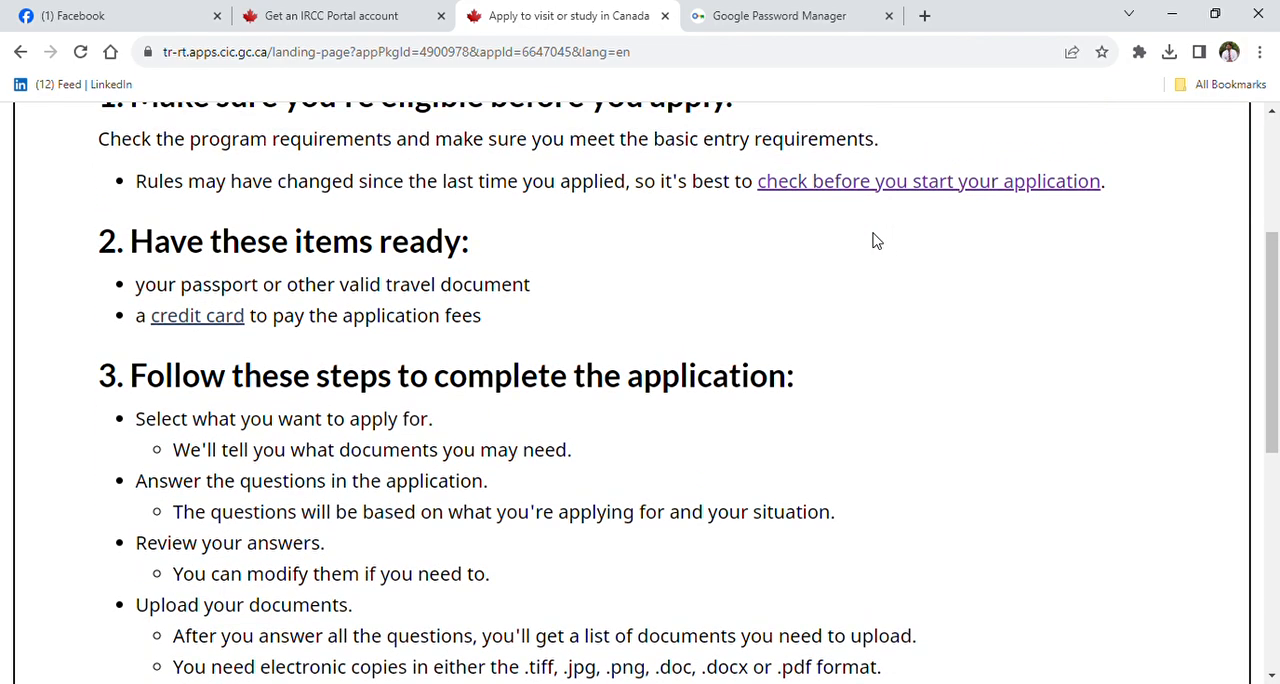
{"action": "scroll", "coordinate": [873, 240], "scroll_direction": "down", "scroll_amount": 2}
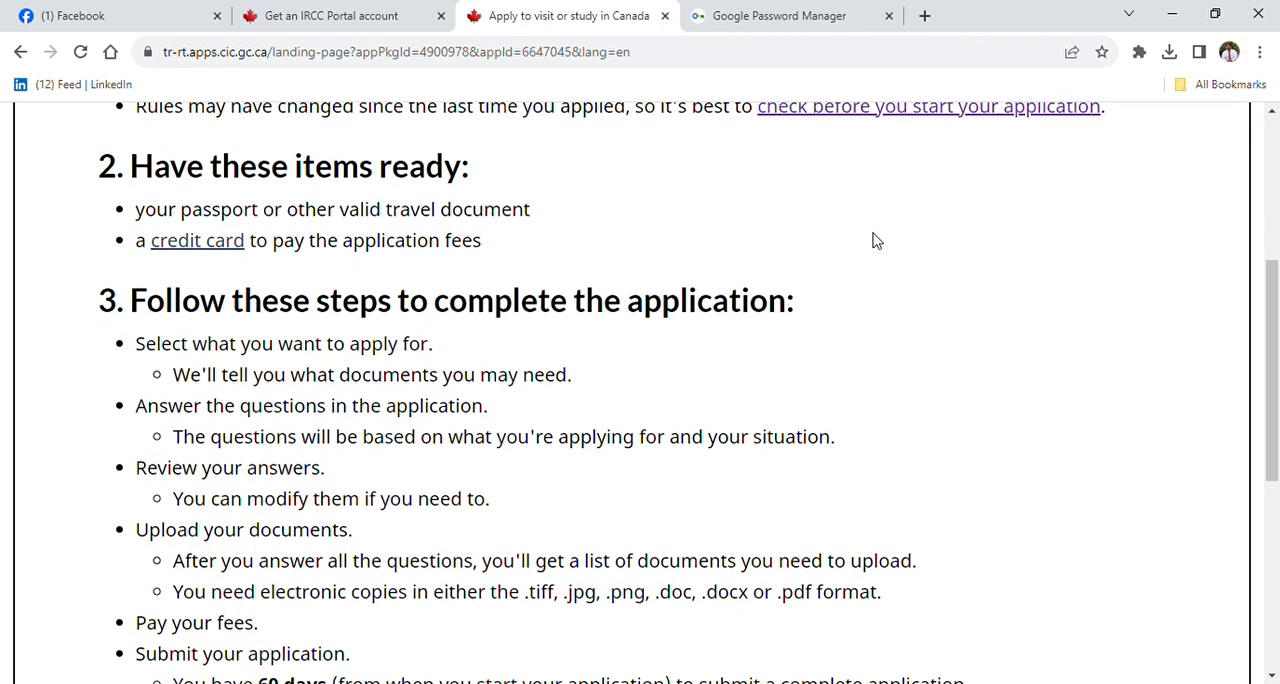
{"action": "scroll", "coordinate": [873, 240], "scroll_direction": "up", "scroll_amount": 3}
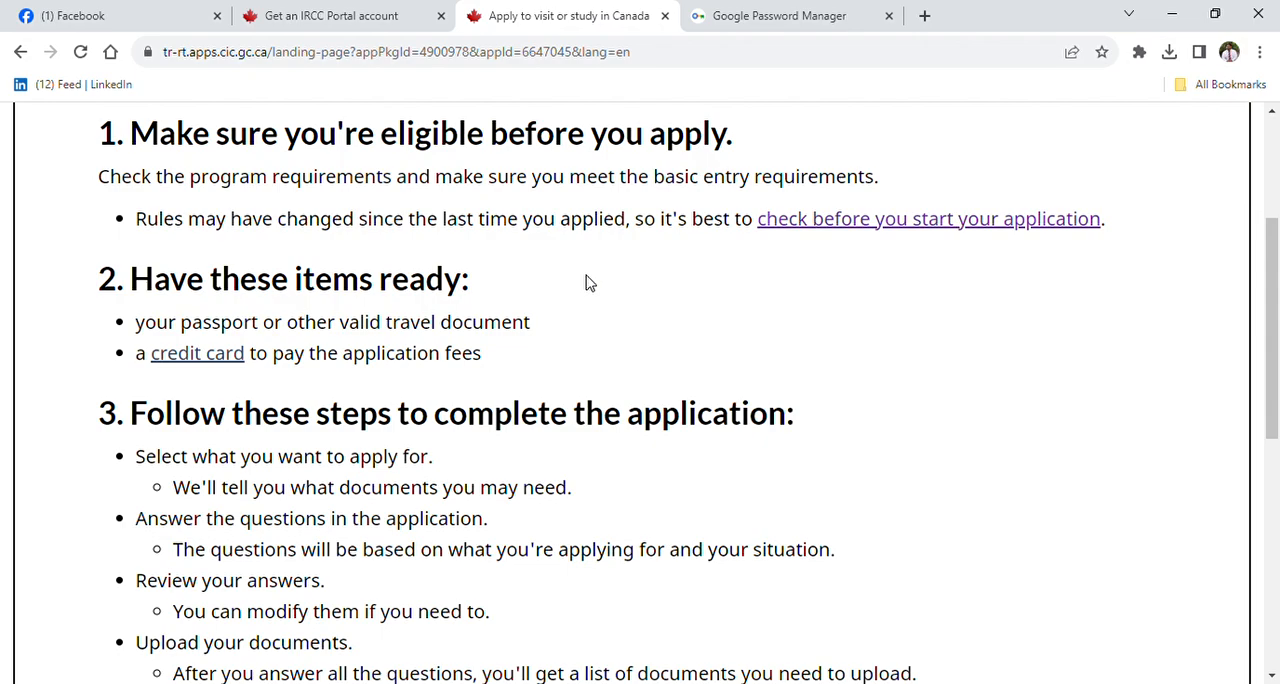
{"action": "scroll", "coordinate": [588, 283], "scroll_direction": "down", "scroll_amount": 1}
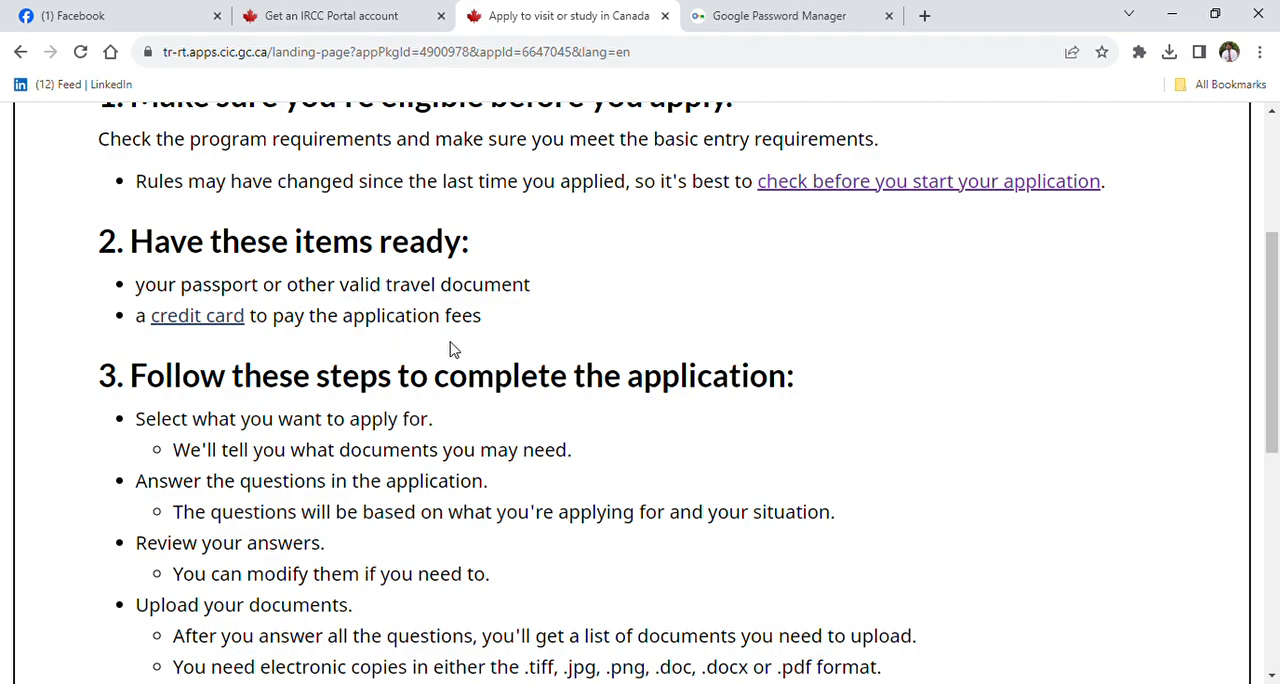
{"action": "scroll", "coordinate": [527, 333], "scroll_direction": "down", "scroll_amount": 1}
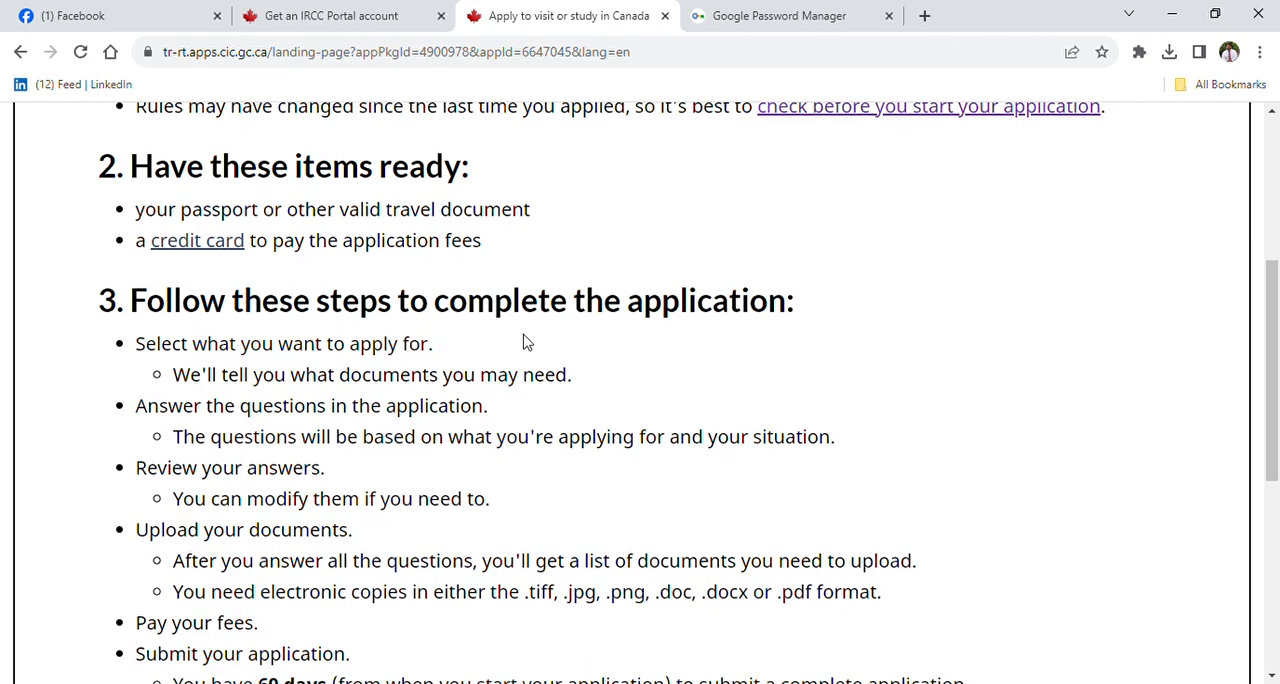
Acknowledge the information to start the application, and answer No to applying for more than 1 person at the same time.
{"action": "scroll", "coordinate": [622, 368], "scroll_direction": "down", "scroll_amount": 1}
{"action": "scroll", "coordinate": [622, 368], "scroll_direction": "down", "scroll_amount": 2}
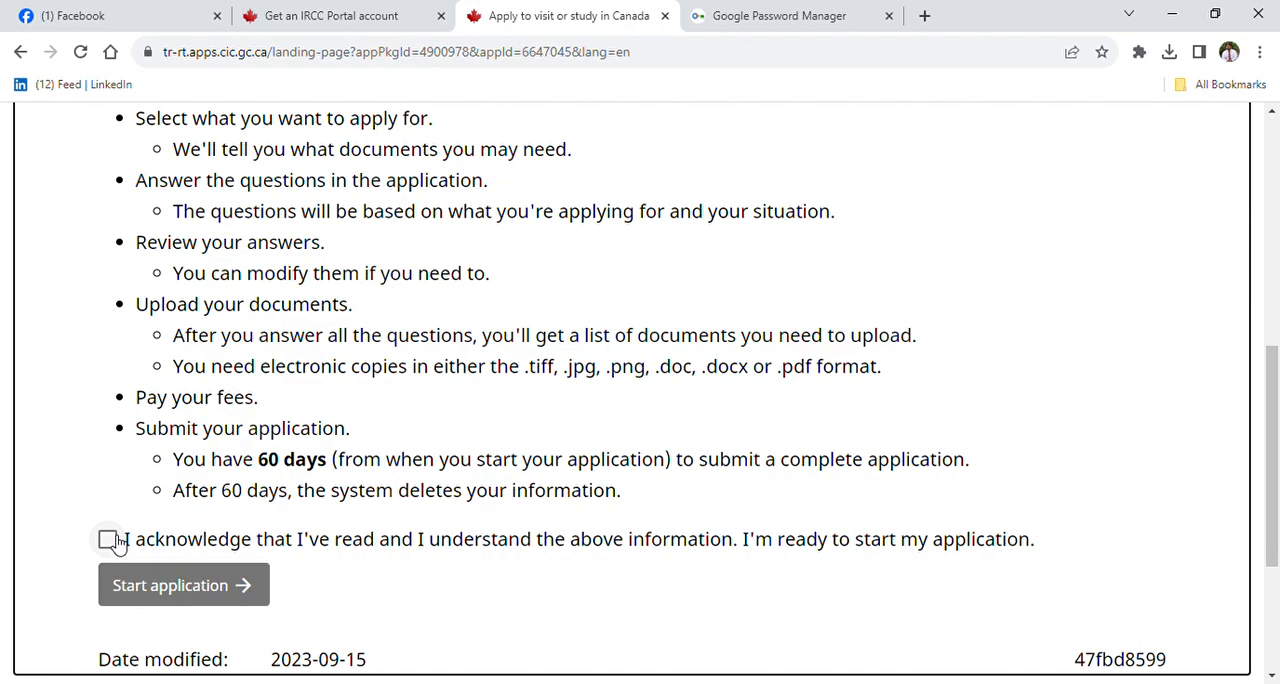
{"action": "left_click", "coordinate": [107, 540]}
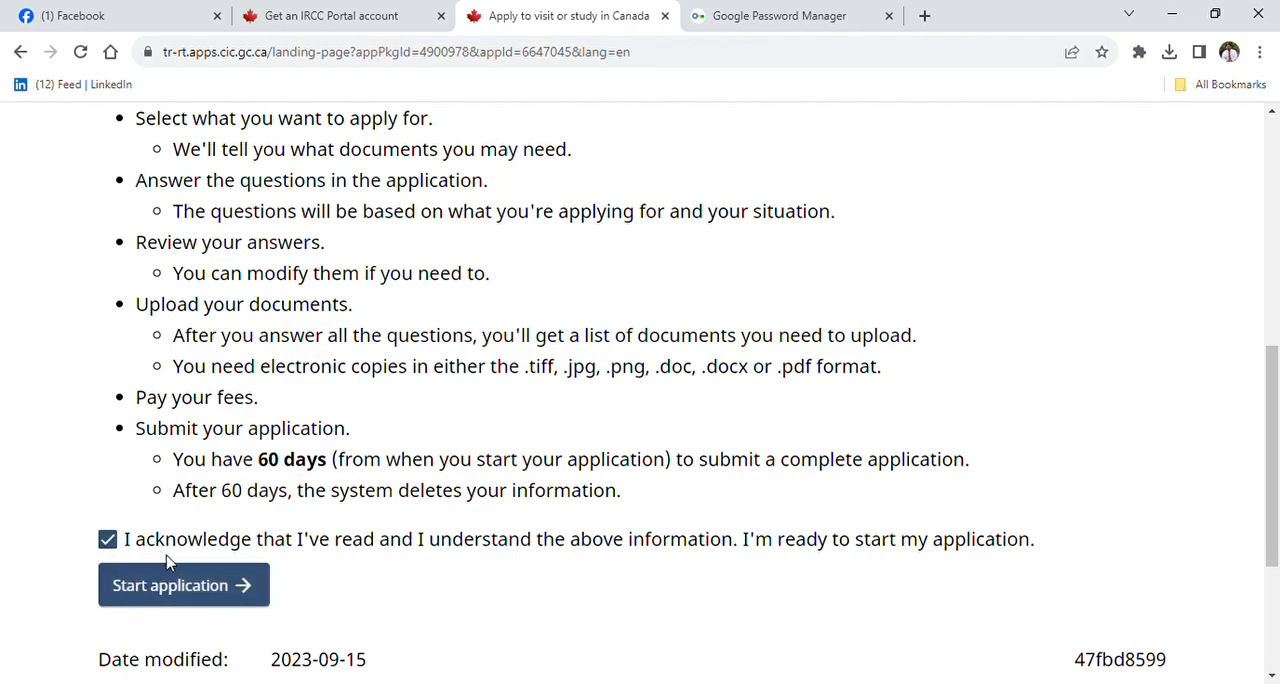
{"action": "left_click", "coordinate": [205, 587]}
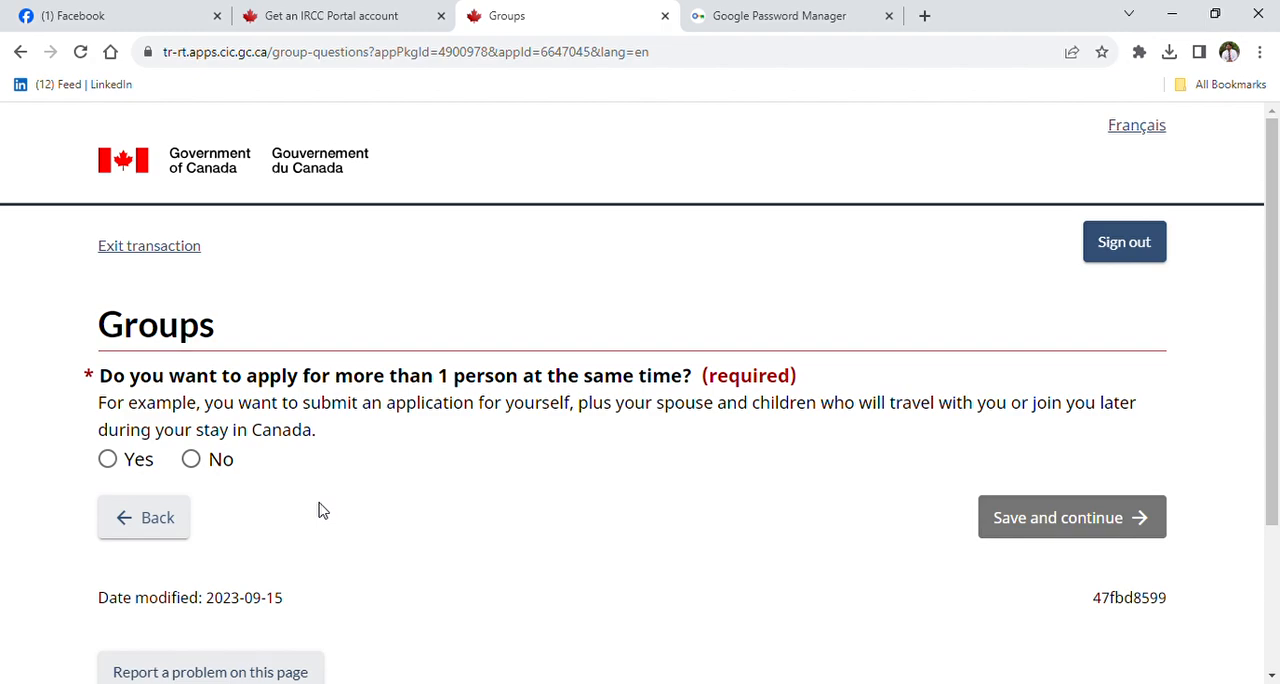
{"action": "left_click", "coordinate": [192, 460]}
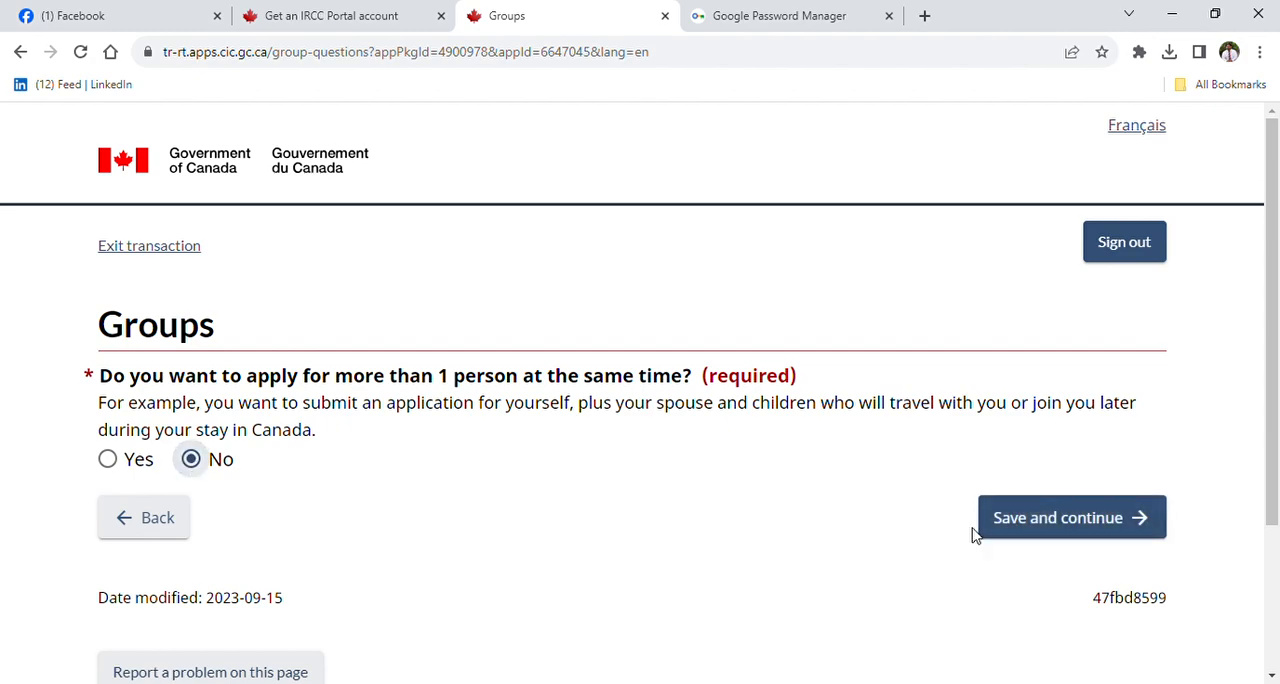
{"action": "left_click", "coordinate": [1080, 517]}
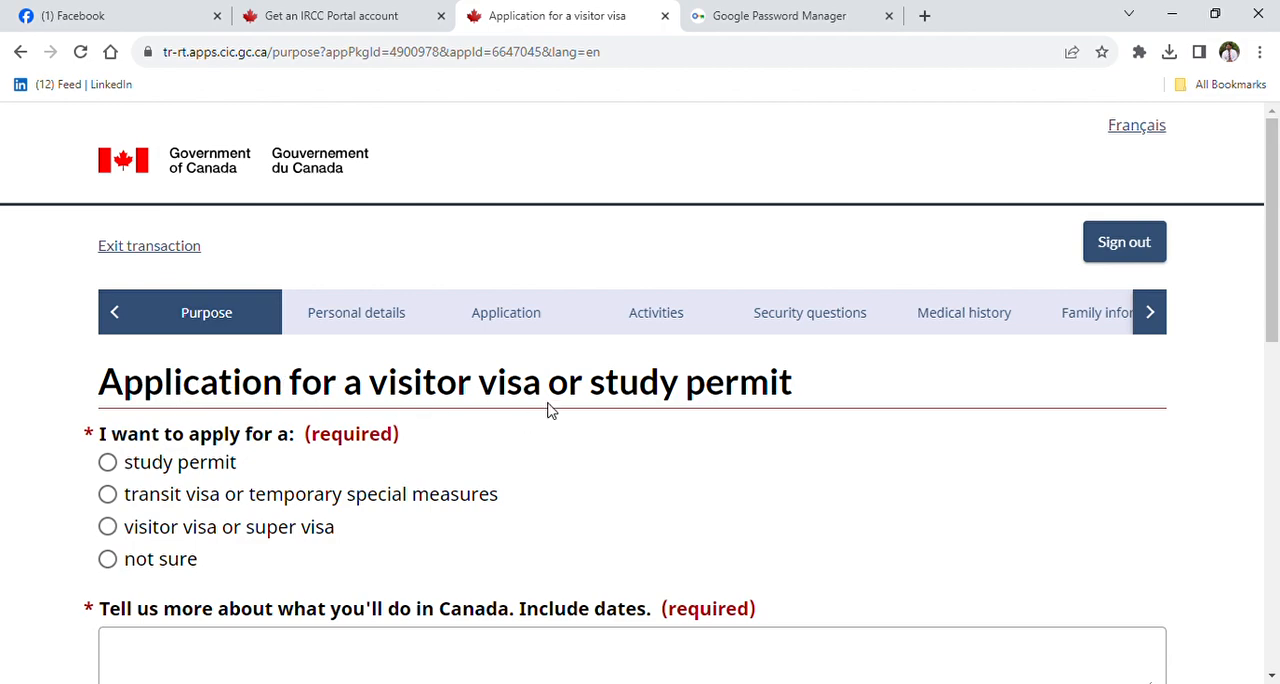
Choose to apply for a visitor visa or super visa, with visiting Canada as a tourist as the reason.
{"action": "left_click_drag", "start_coordinate": [1279, 321], "coordinate": [1279, 395]}
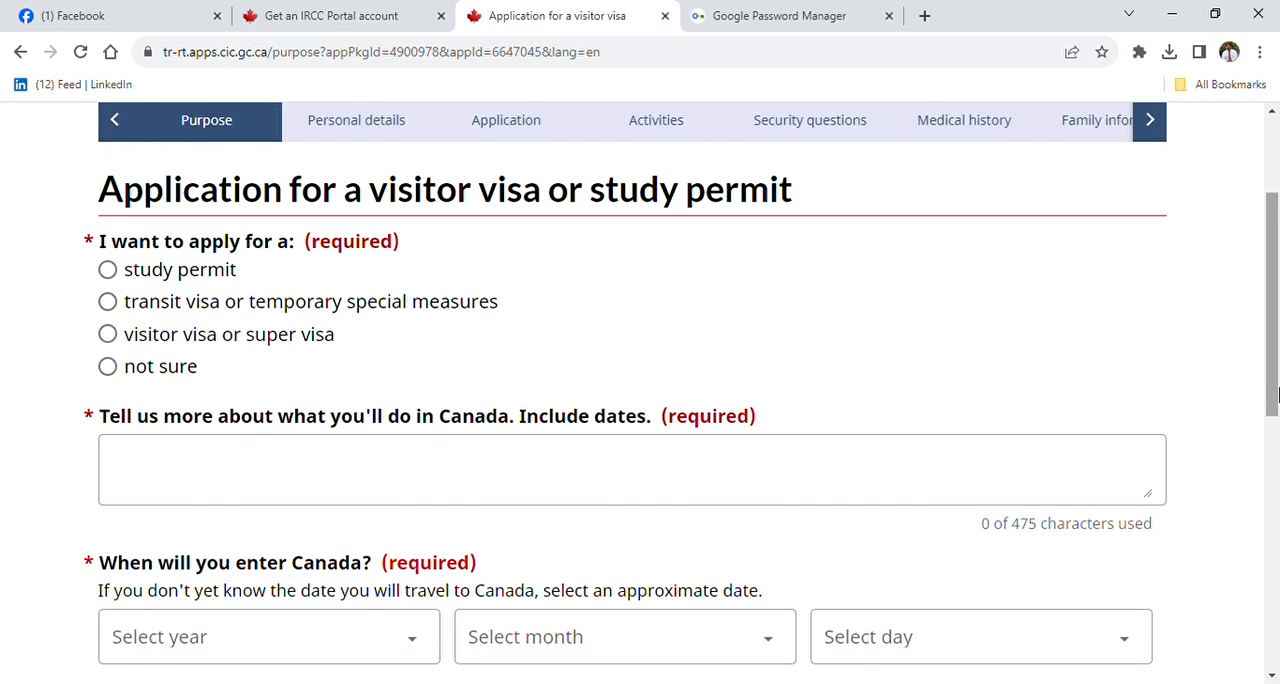
{"action": "left_click", "coordinate": [108, 335]}
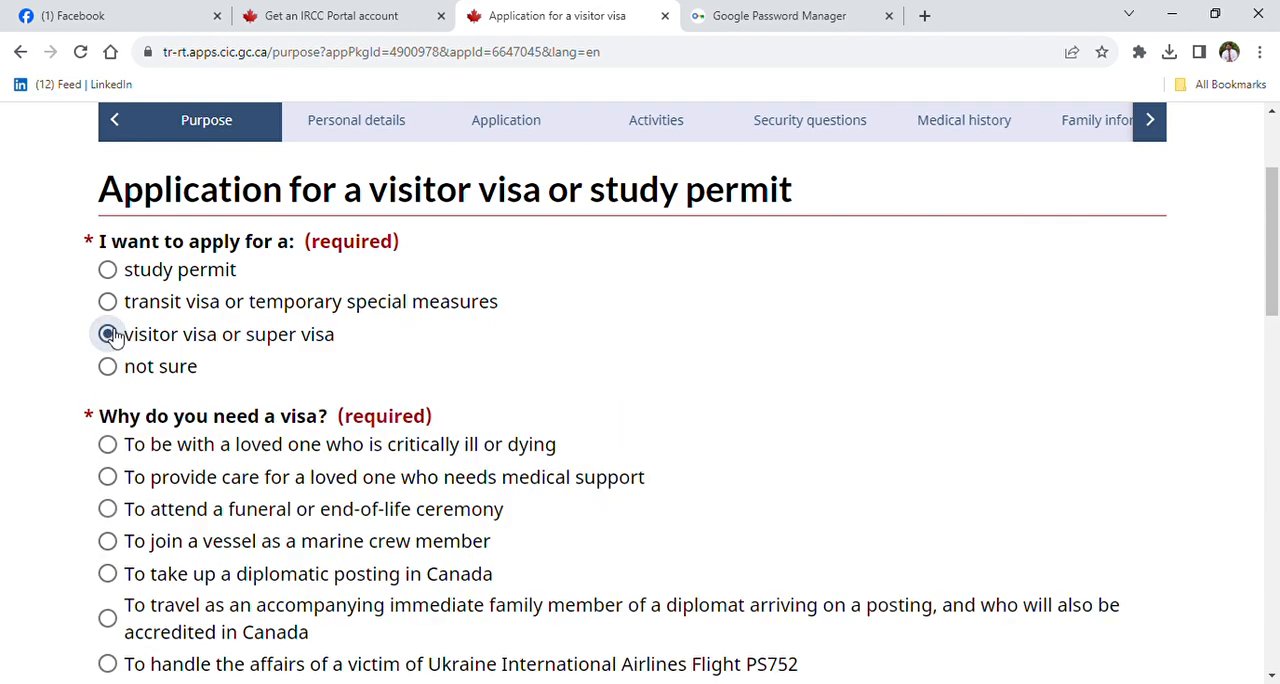
{"action": "left_click_drag", "start_coordinate": [1274, 272], "coordinate": [1276, 323]}
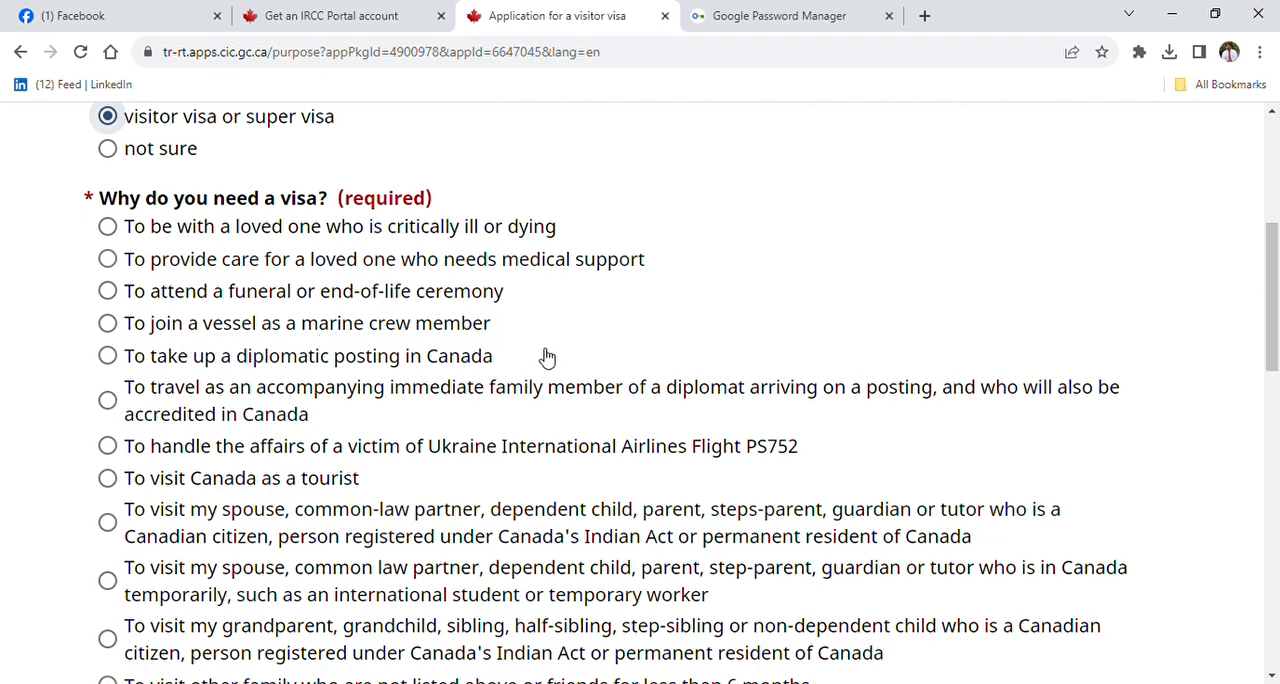
{"action": "left_click_drag", "start_coordinate": [1273, 334], "coordinate": [1276, 402]}
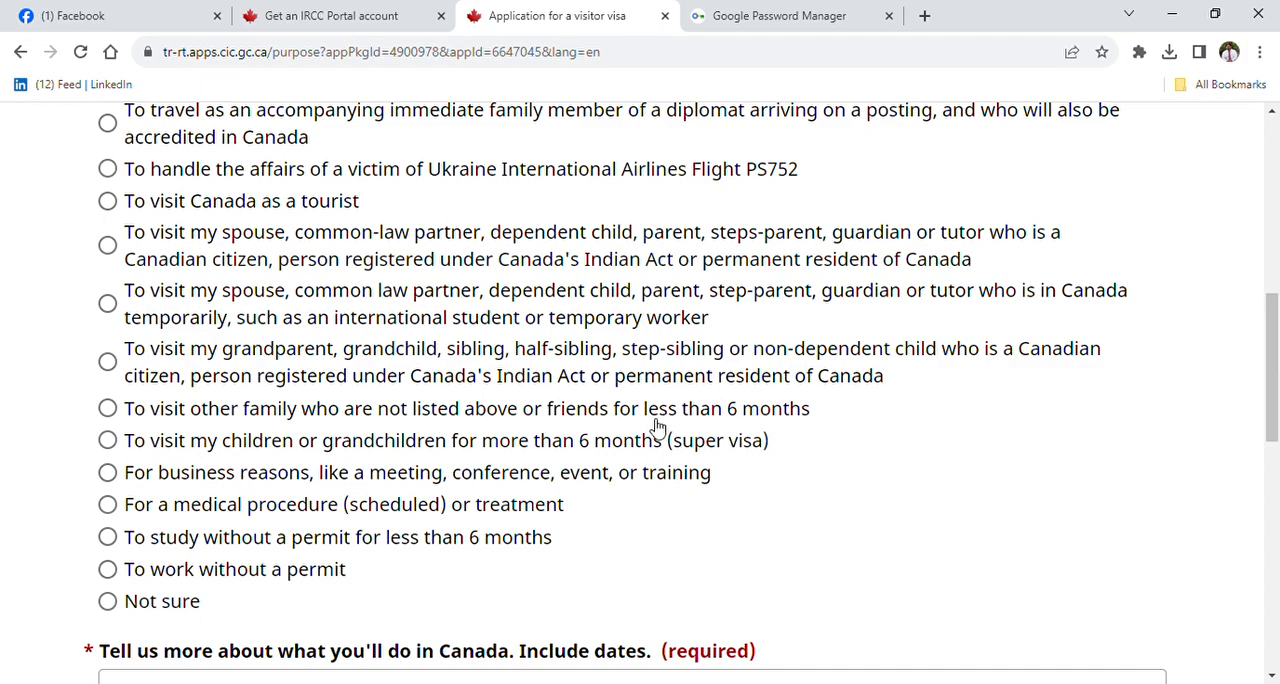
{"action": "left_click", "coordinate": [107, 202]}
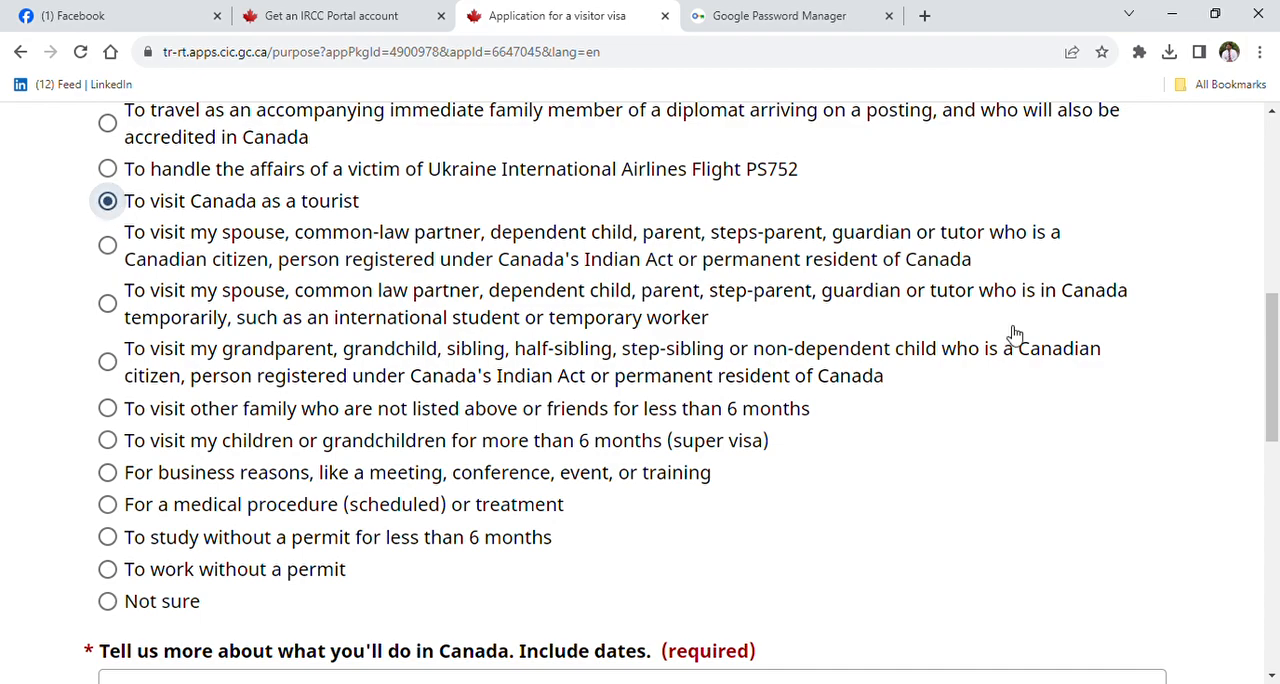
Describe the plans in Canada as "I'll arrive in Canada on 1st June 2024 and I'll stay in Hostel or Hotel in Toronto.".
{"action": "left_click_drag", "start_coordinate": [1274, 322], "coordinate": [1274, 389]}
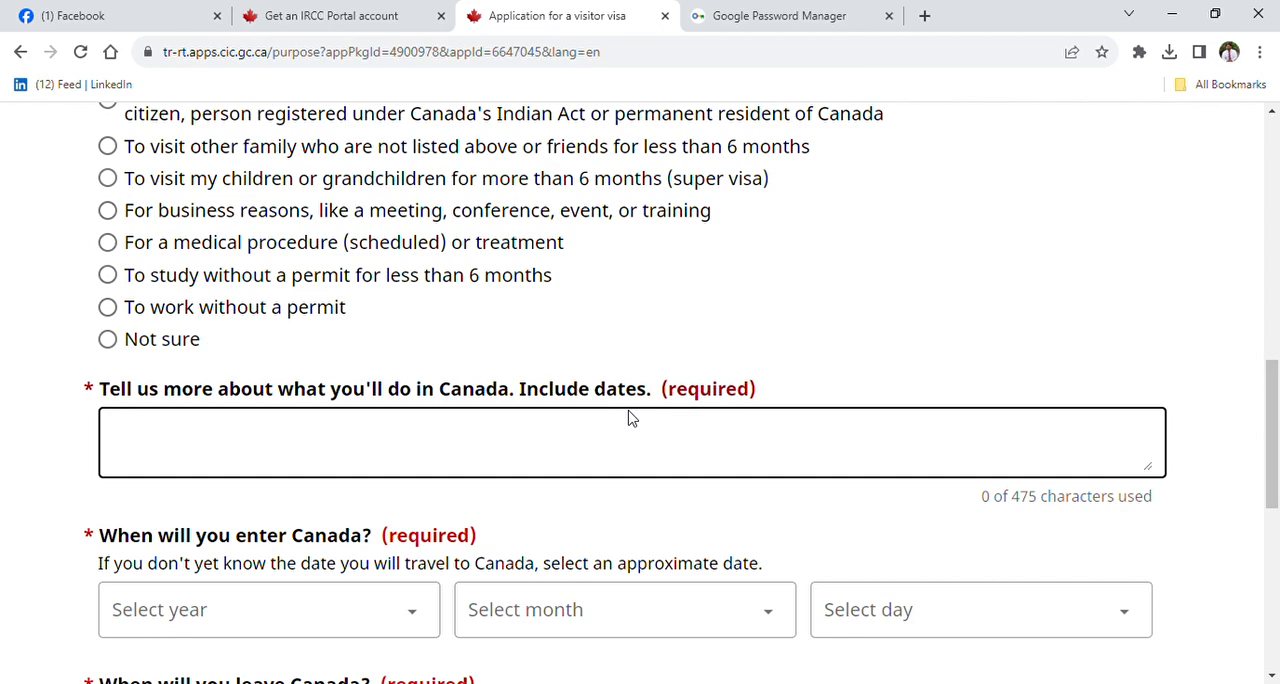
{"action": "left_click", "coordinate": [528, 435]}
{"action": "type", "text": "I"}
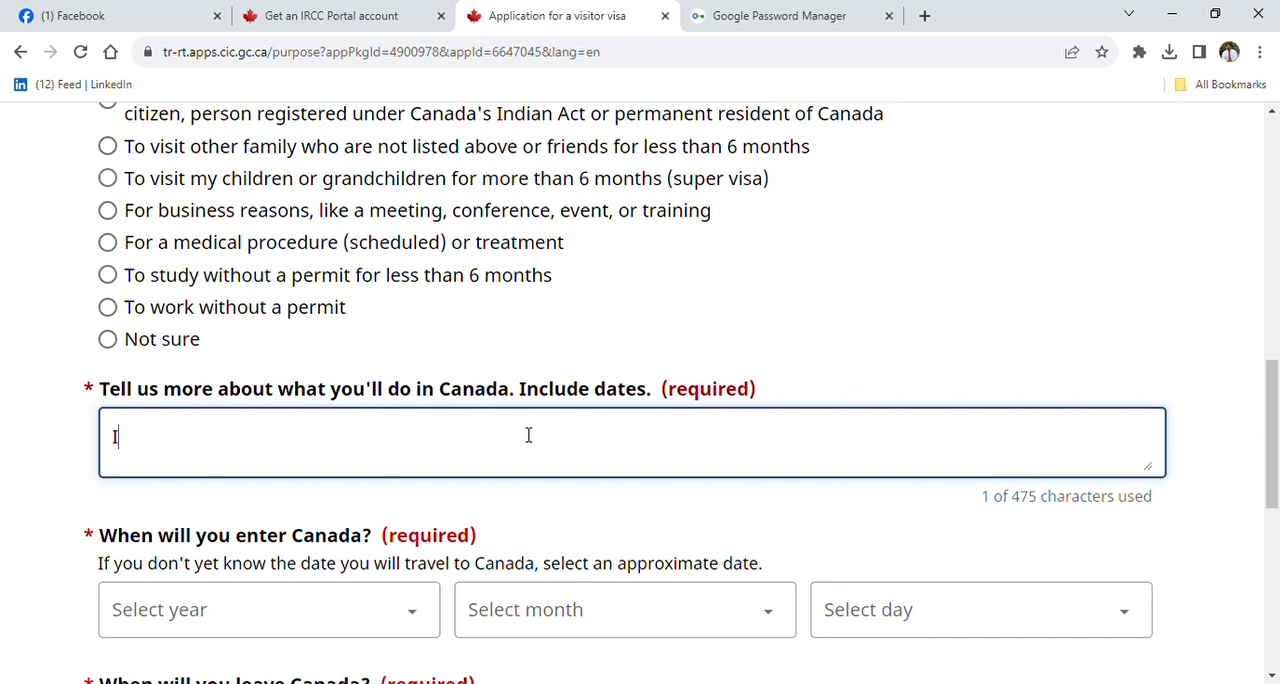
{"action": "type", "text": "'ll arrive in Canada on 1st June 2"}
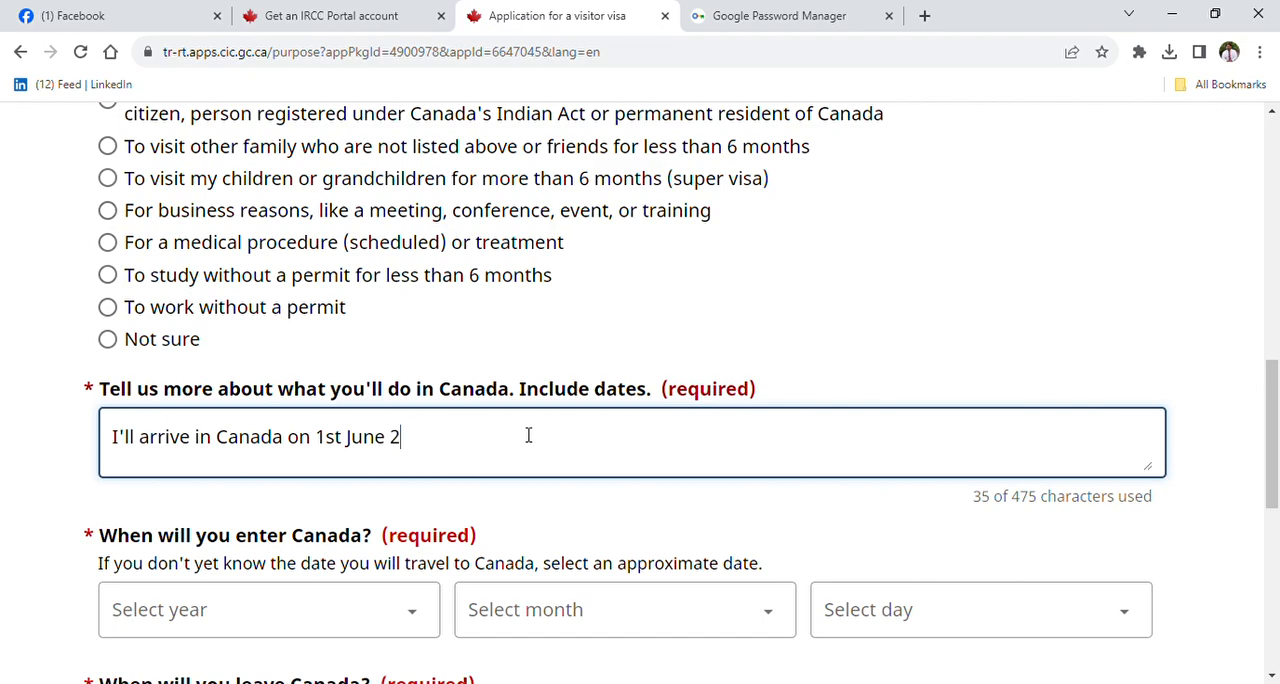
{"action": "type", "text": "024"}
{"action": "type", "text": " and "}
{"action": "type", "text": "I'll sta"}
{"action": "type", "text": "y uii"}
{"action": "type", "text": "in Hostel "}
{"action": "type", "text": "or HOte"}
{"action": "type", "text": "l"}
{"action": "key", "text": "BackSpace"}
{"action": "key", "text": "BackSpace"}
{"action": "key", "text": "BackSpace"}
{"action": "key", "text": "BackSpace"}
{"action": "key", "text": "BackSpace"}
{"action": "type", "text": "otel in"}
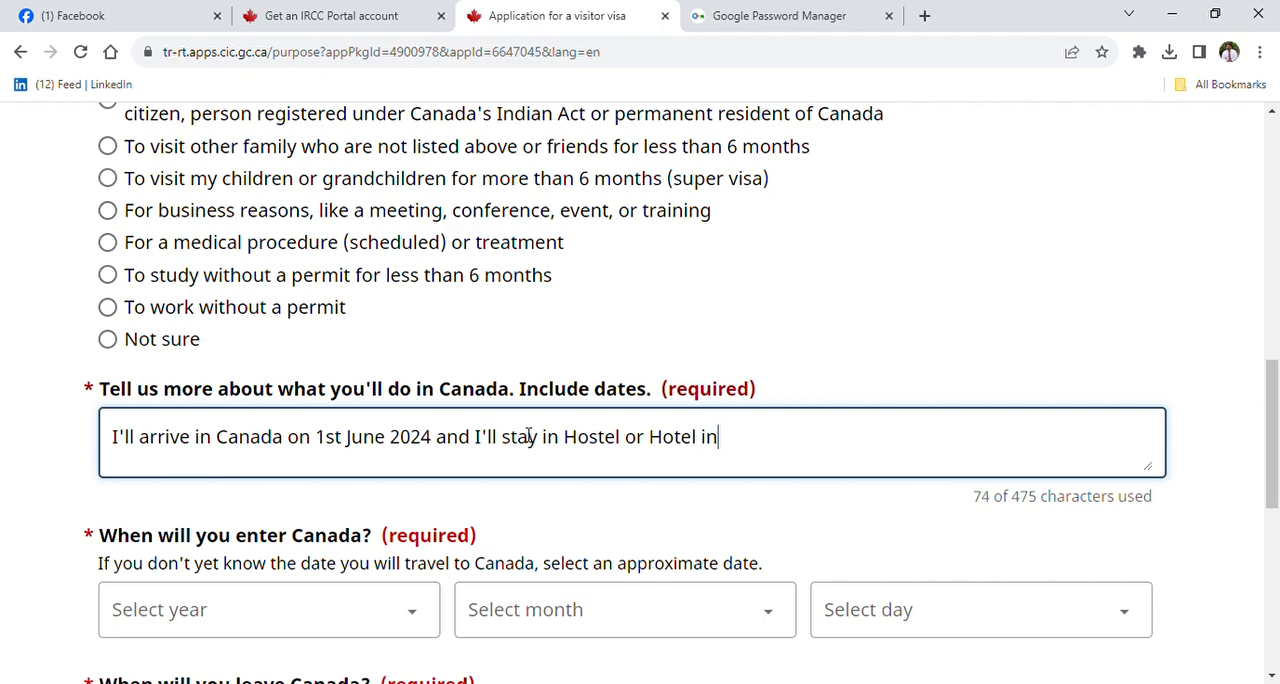
{"action": "type", "text": " Toronto. "}
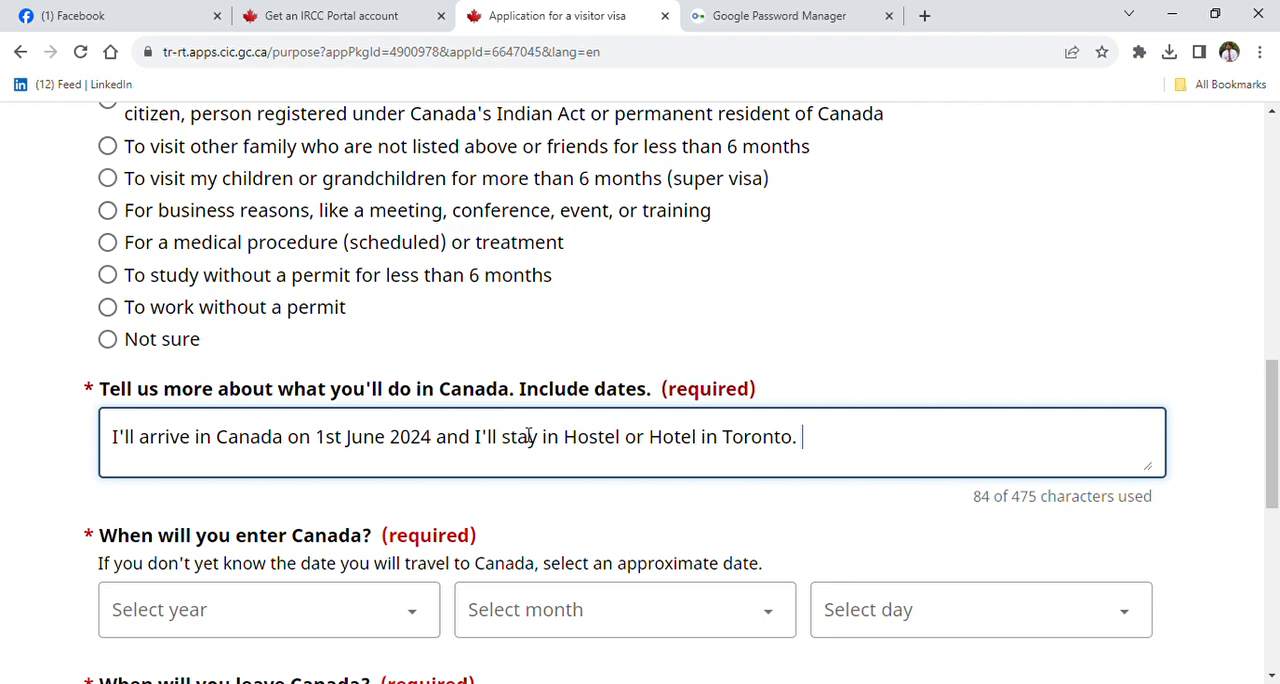
{"action": "type", "text": "On 2nd June "}
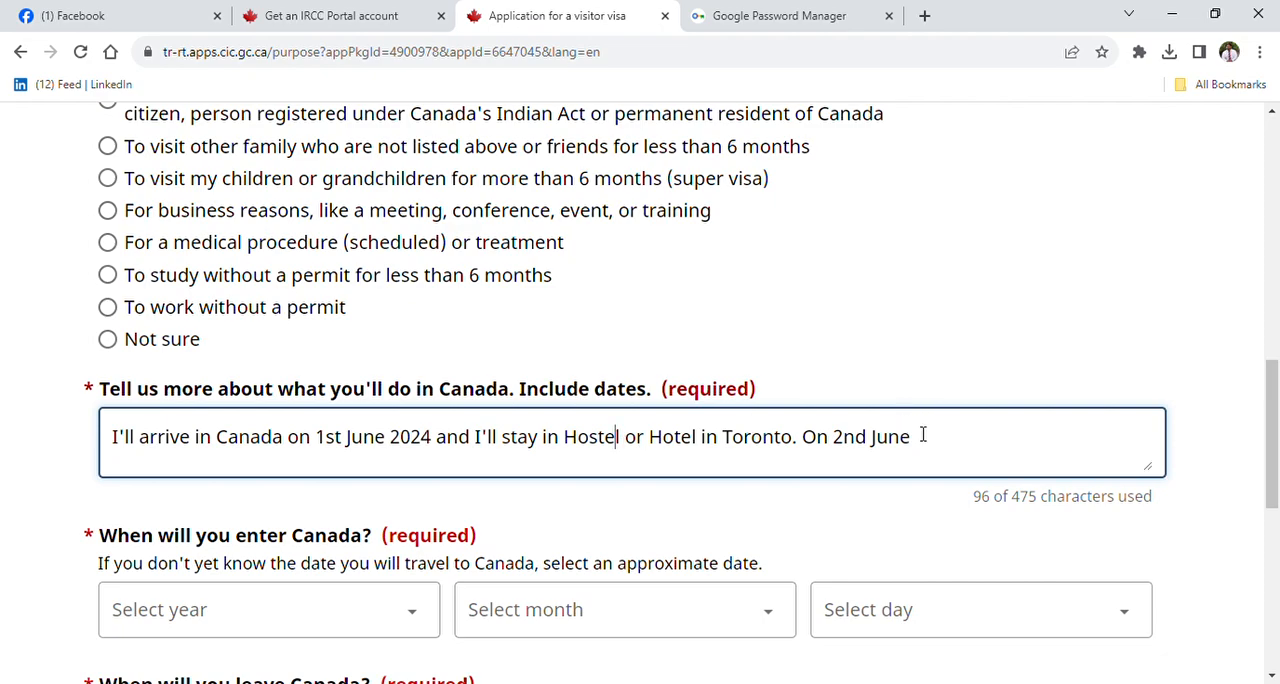
{"action": "type", "text": "l"}
Add the sentence "On 2nd June I'll see the beauty of toronto." to the description of plans in Canada.
{"action": "key", "text": "BackSpace"}
{"action": "type", "text": "'ll"}
{"action": "key", "text": "BackSpace"}
{"action": "key", "text": "BackSpace"}
{"action": "key", "text": "BackSpace"}
{"action": "type", "text": "I'll "}
{"action": "type", "text": "be"}
{"action": "key", "text": "BackSpace"}
{"action": "type", "text": "see the beauty of toron torionto"}
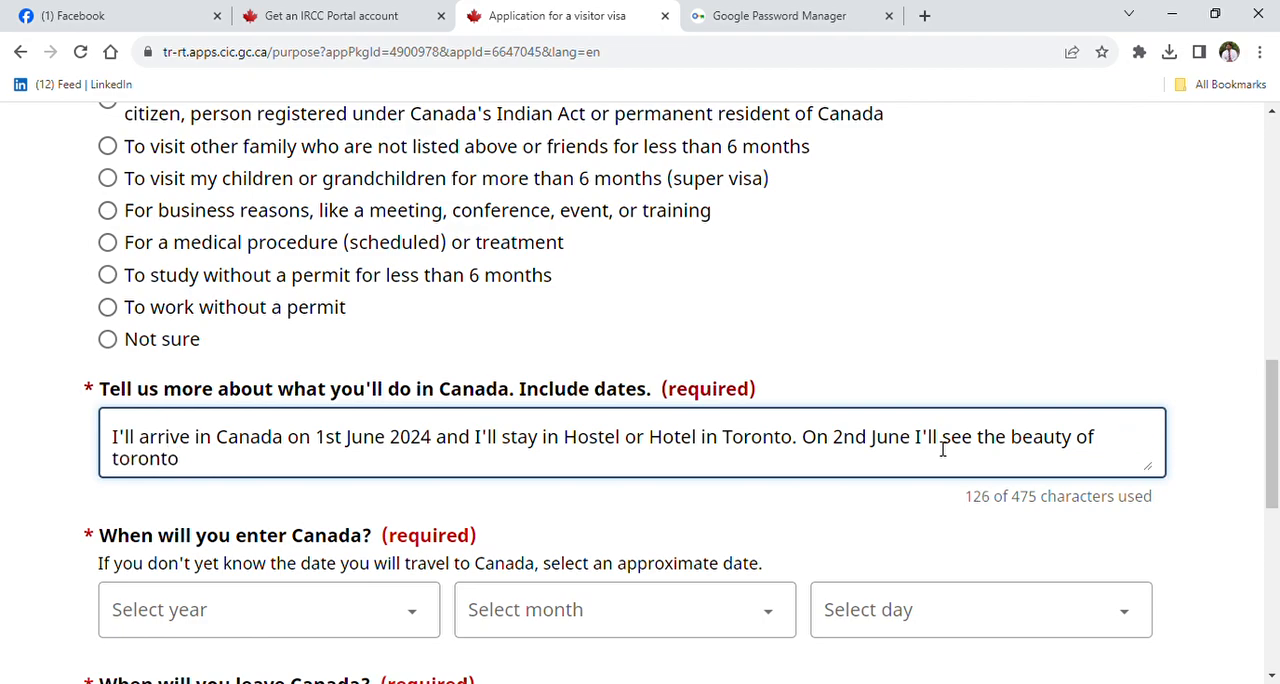
{"action": "type", "text": "."}
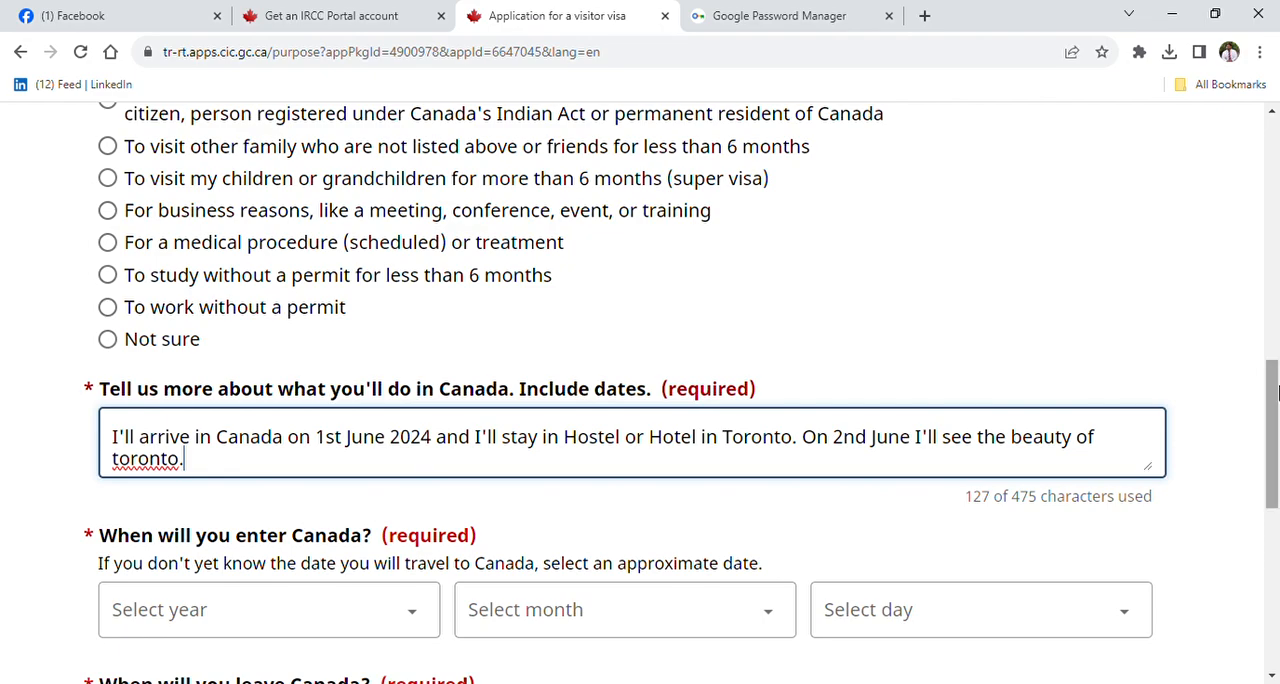
Set the date of entering Canada to 2024, June, day 1.
{"action": "left_click_drag", "start_coordinate": [1275, 392], "coordinate": [1275, 488]}
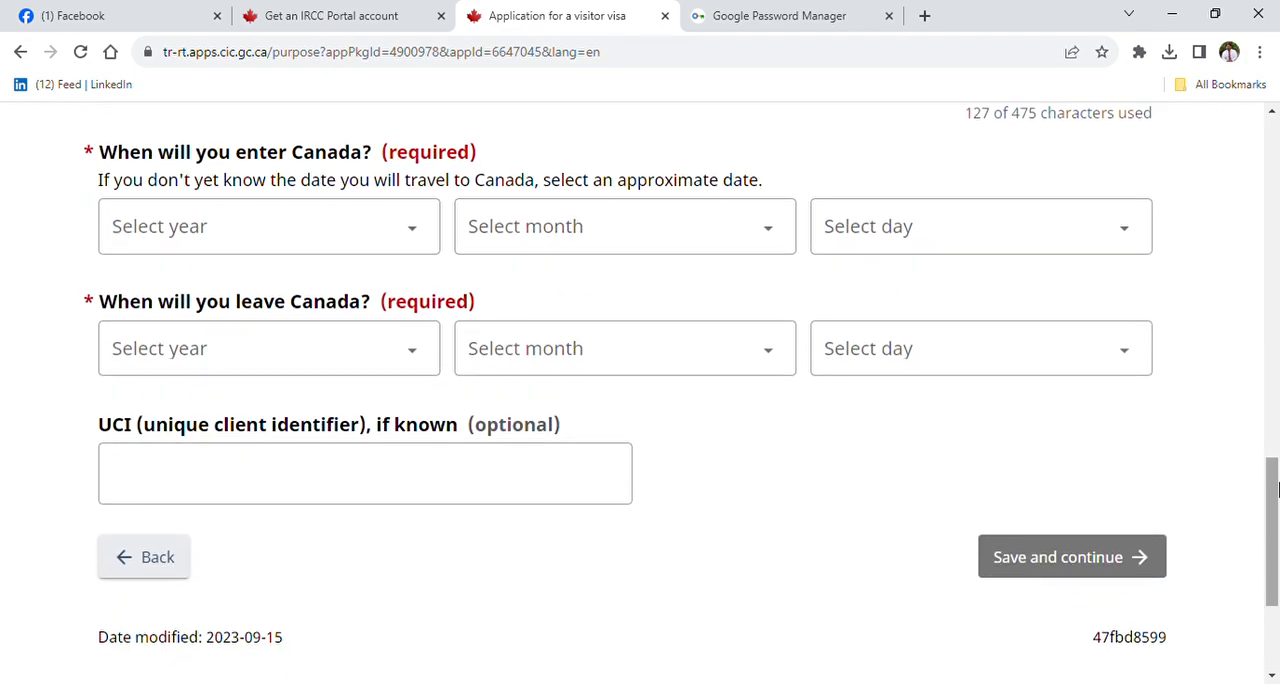
{"action": "left_click", "coordinate": [334, 240]}
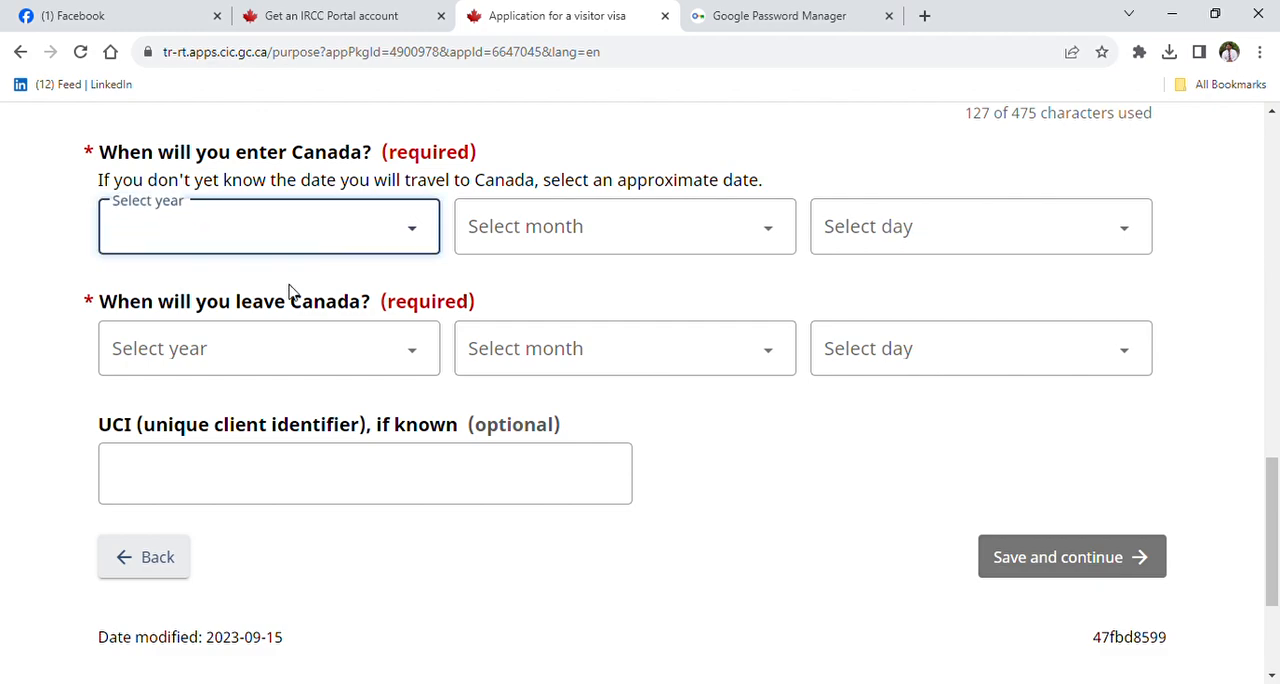
{"action": "left_click", "coordinate": [271, 323]}
{"action": "left_click", "coordinate": [541, 244]}
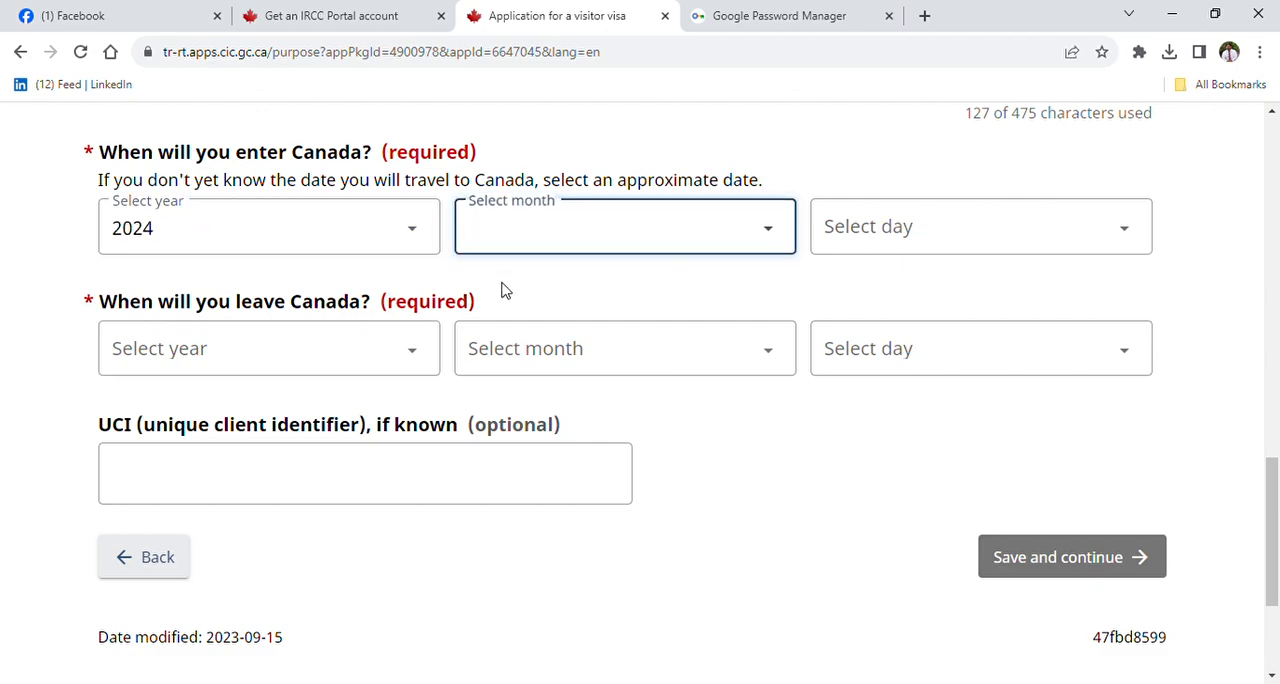
{"action": "left_click", "coordinate": [521, 440]}
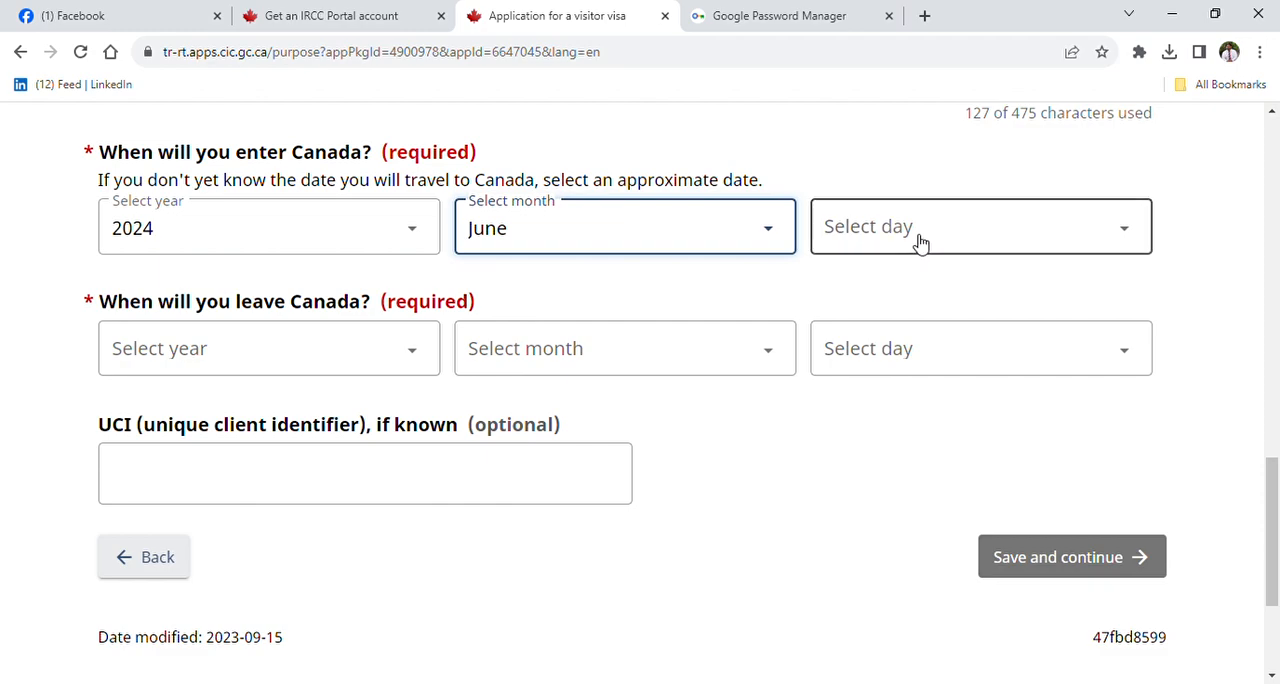
{"action": "left_click", "coordinate": [917, 243]}
{"action": "left_click", "coordinate": [911, 303]}
Set the date of leaving Canada to 2024, June, day 15, and save the Purpose section to continue.
{"action": "left_click", "coordinate": [403, 363]}
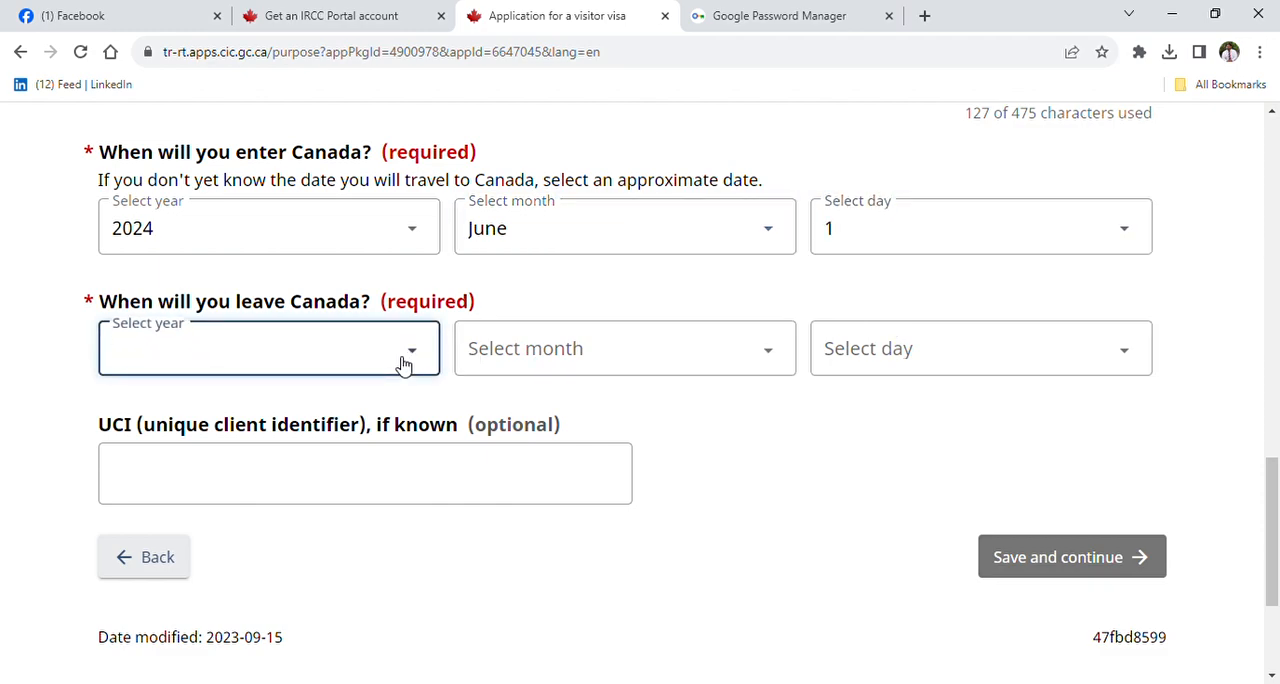
{"action": "left_click", "coordinate": [307, 57]}
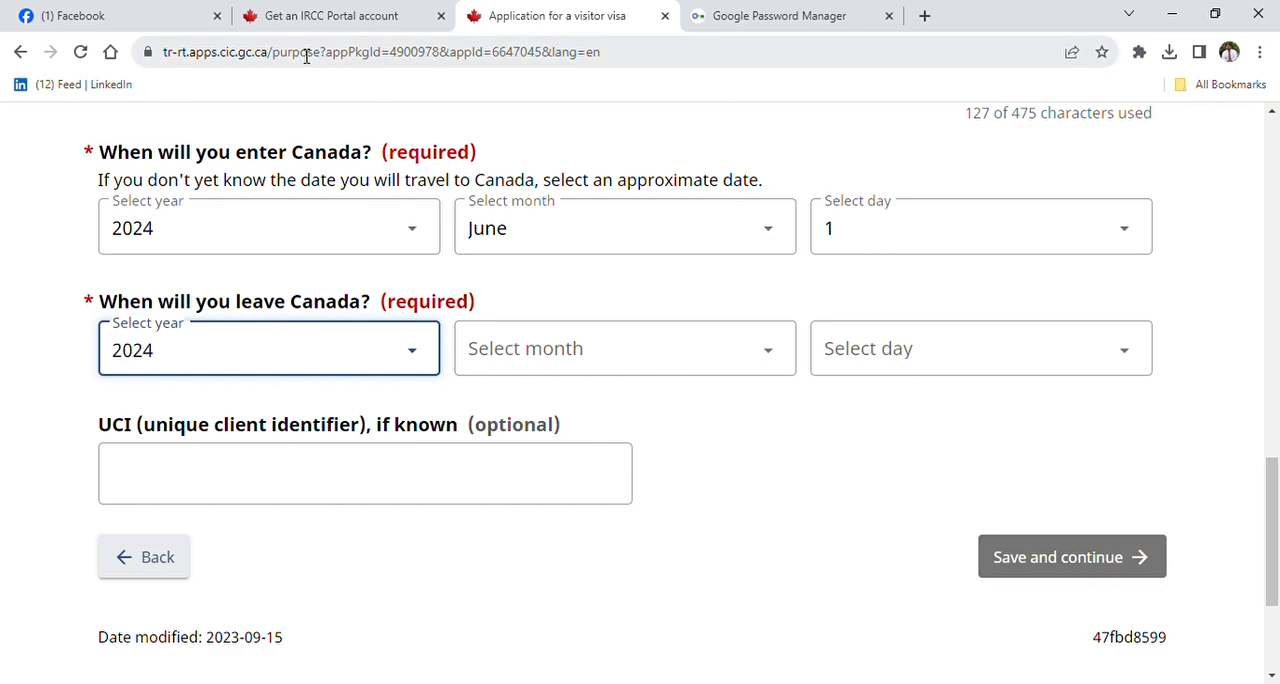
{"action": "left_click", "coordinate": [634, 368]}
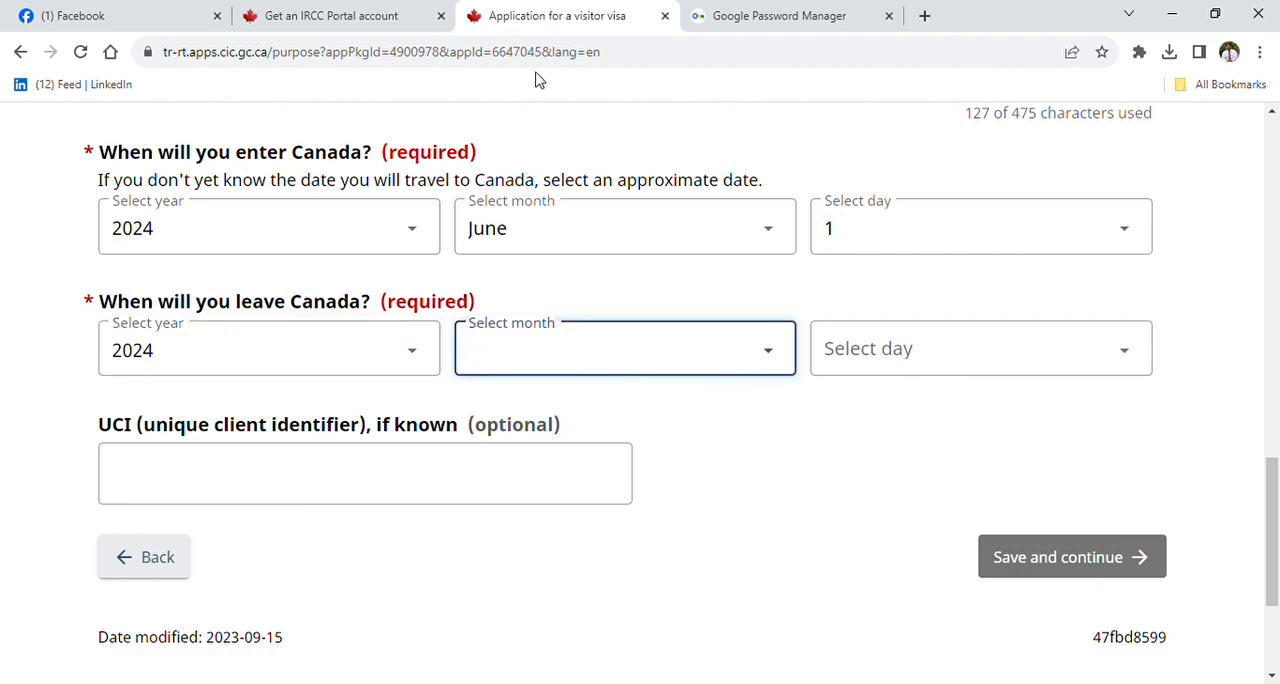
{"action": "left_click", "coordinate": [523, 174]}
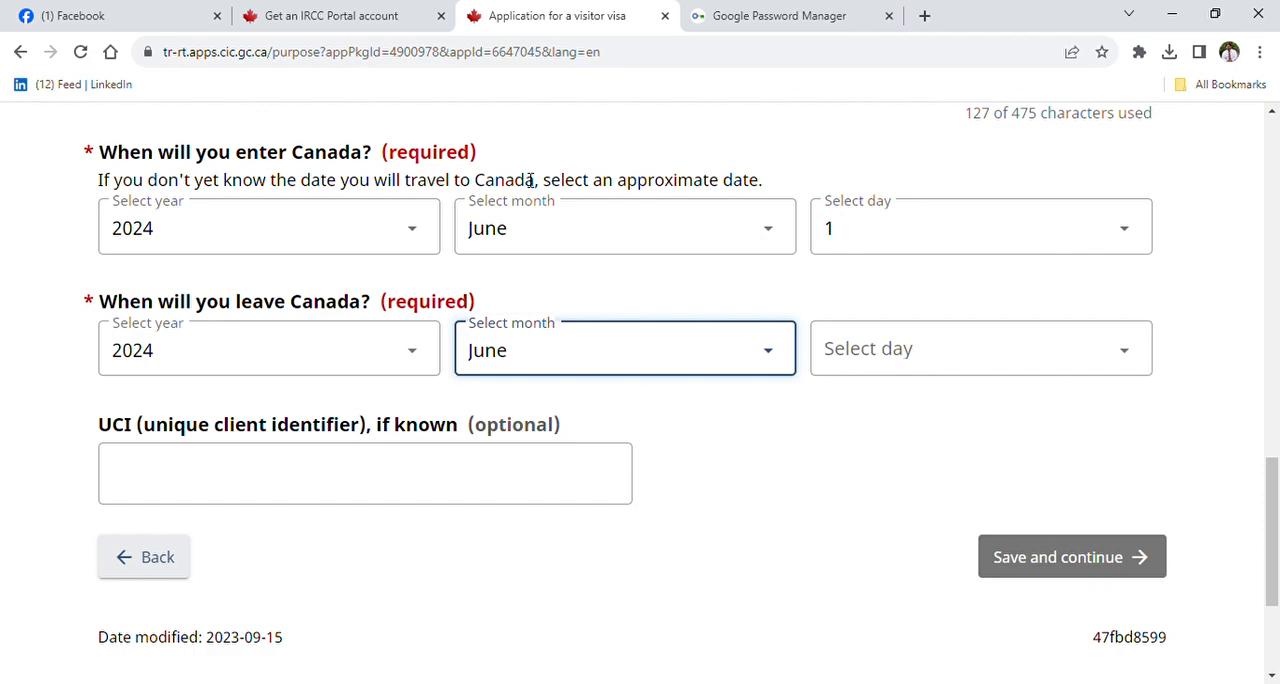
{"action": "left_click", "coordinate": [1040, 360]}
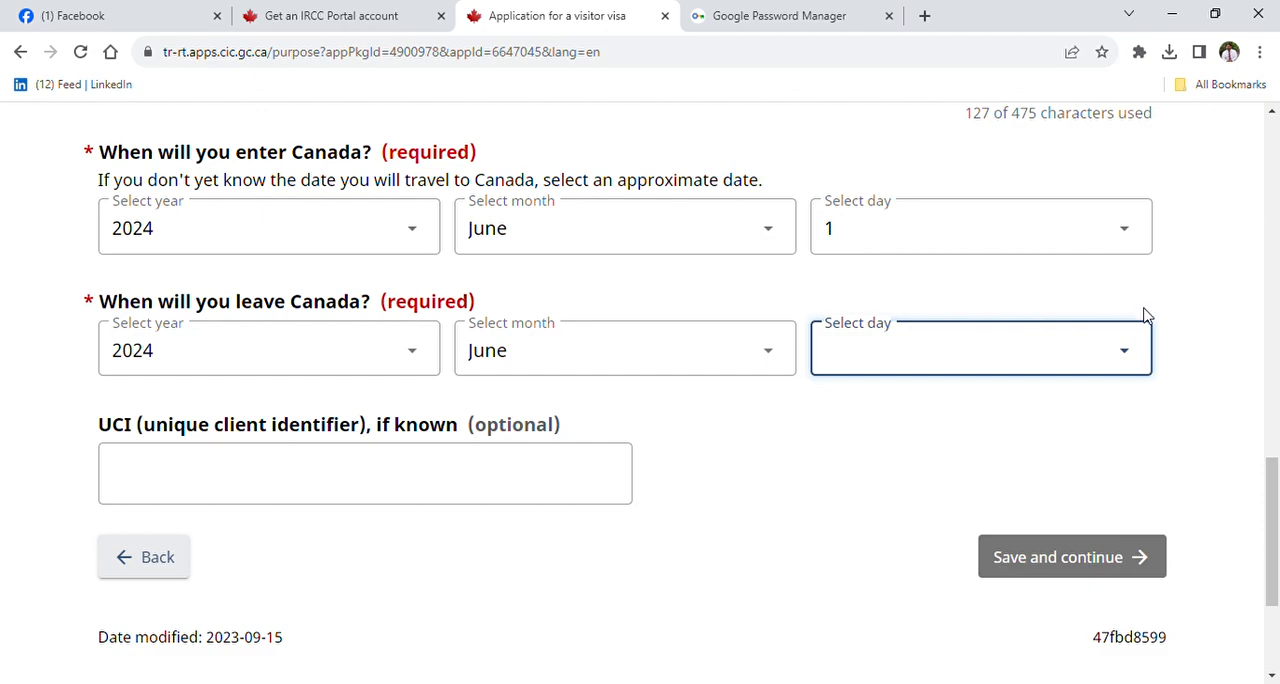
{"action": "type", "text": "15"}
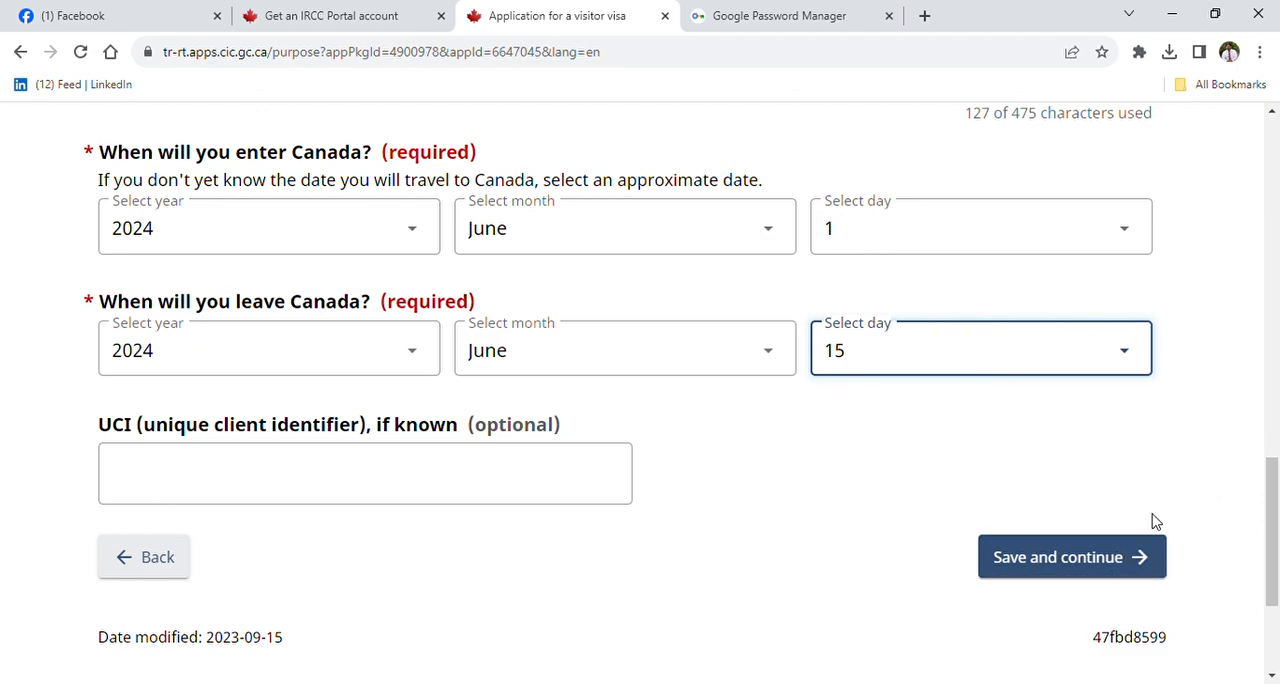
{"action": "left_click", "coordinate": [1087, 562]}
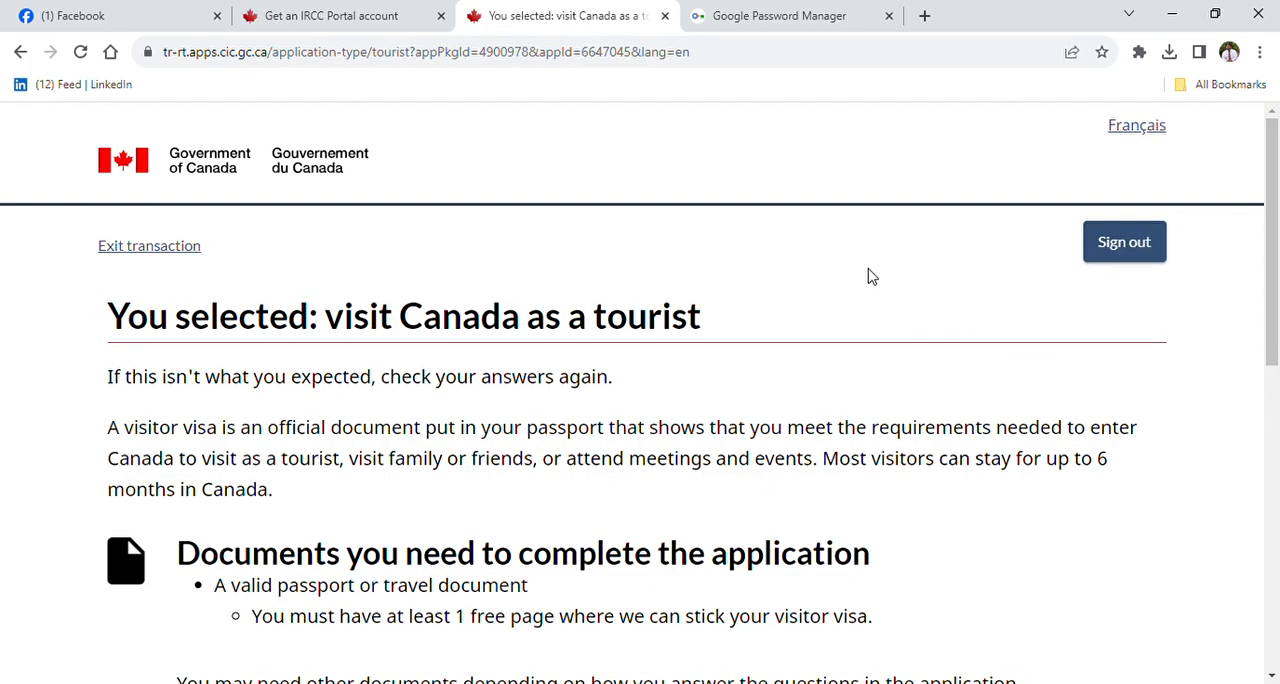
Examine the tourist visit summary for the required documents and the information to enter, highlighting the Finances item.
{"action": "scroll", "coordinate": [870, 276], "scroll_direction": "down", "scroll_amount": 1}
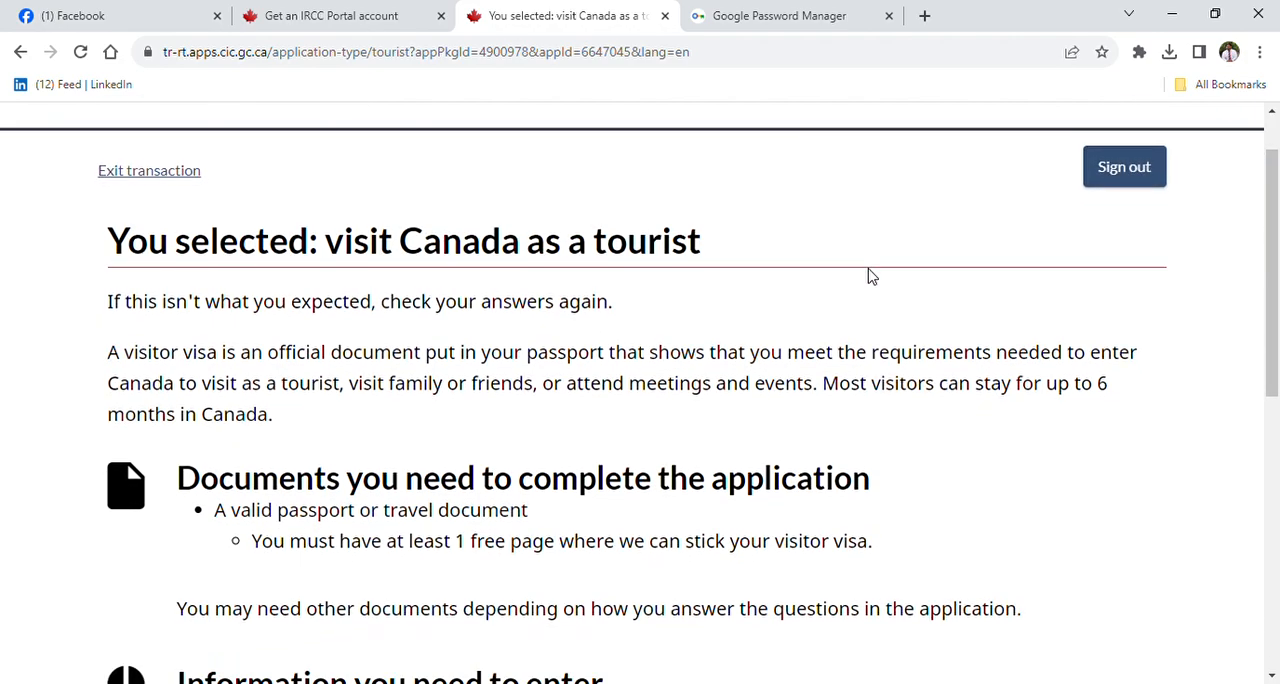
{"action": "scroll", "coordinate": [870, 276], "scroll_direction": "down", "scroll_amount": 1}
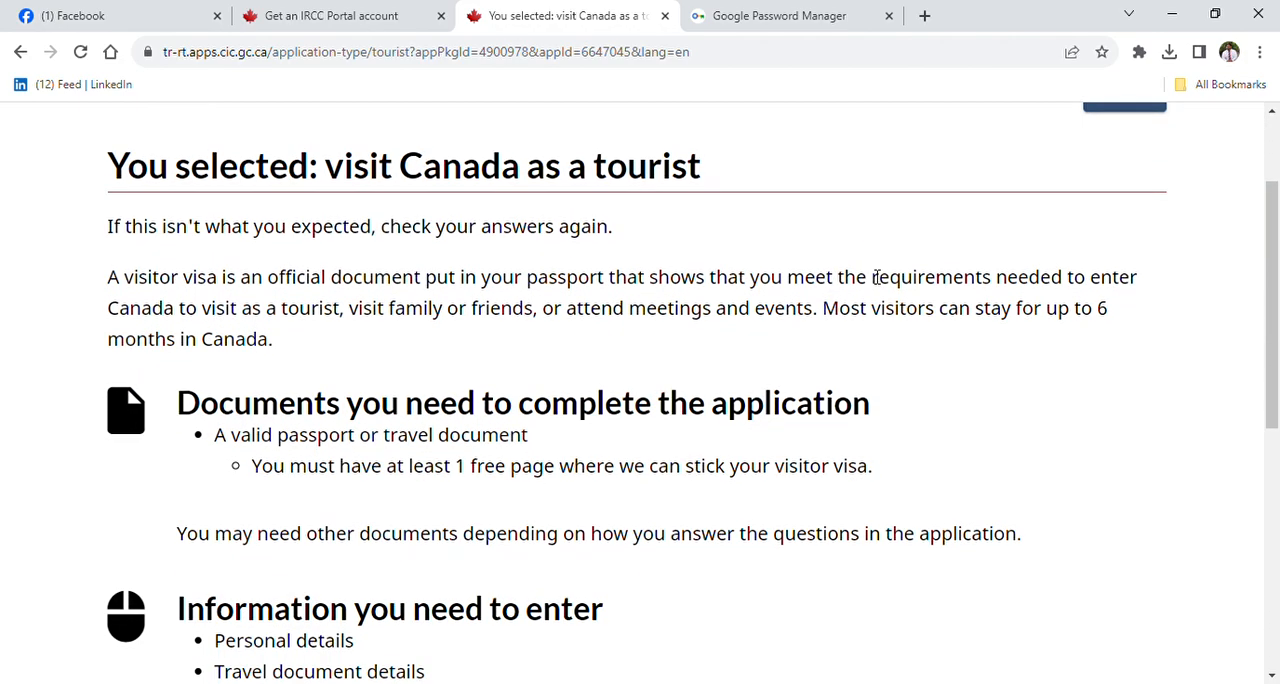
{"action": "scroll", "coordinate": [876, 277], "scroll_direction": "down", "scroll_amount": 3}
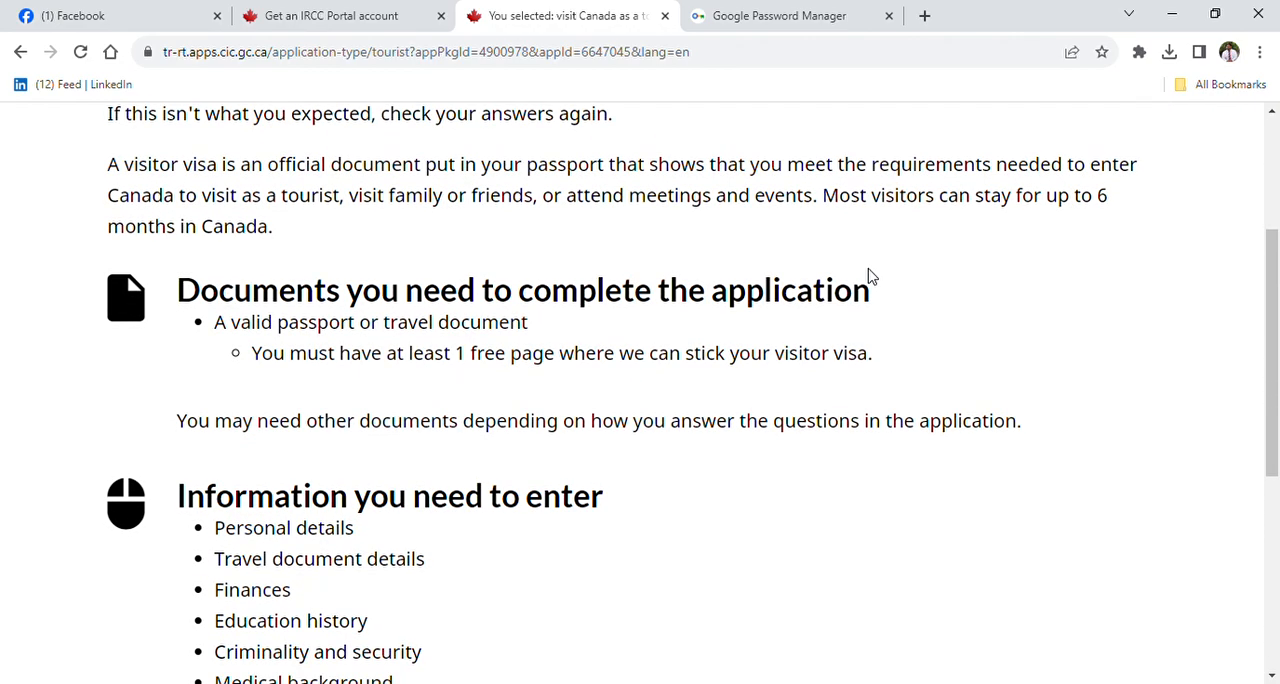
{"action": "scroll", "coordinate": [870, 275], "scroll_direction": "up", "scroll_amount": 2}
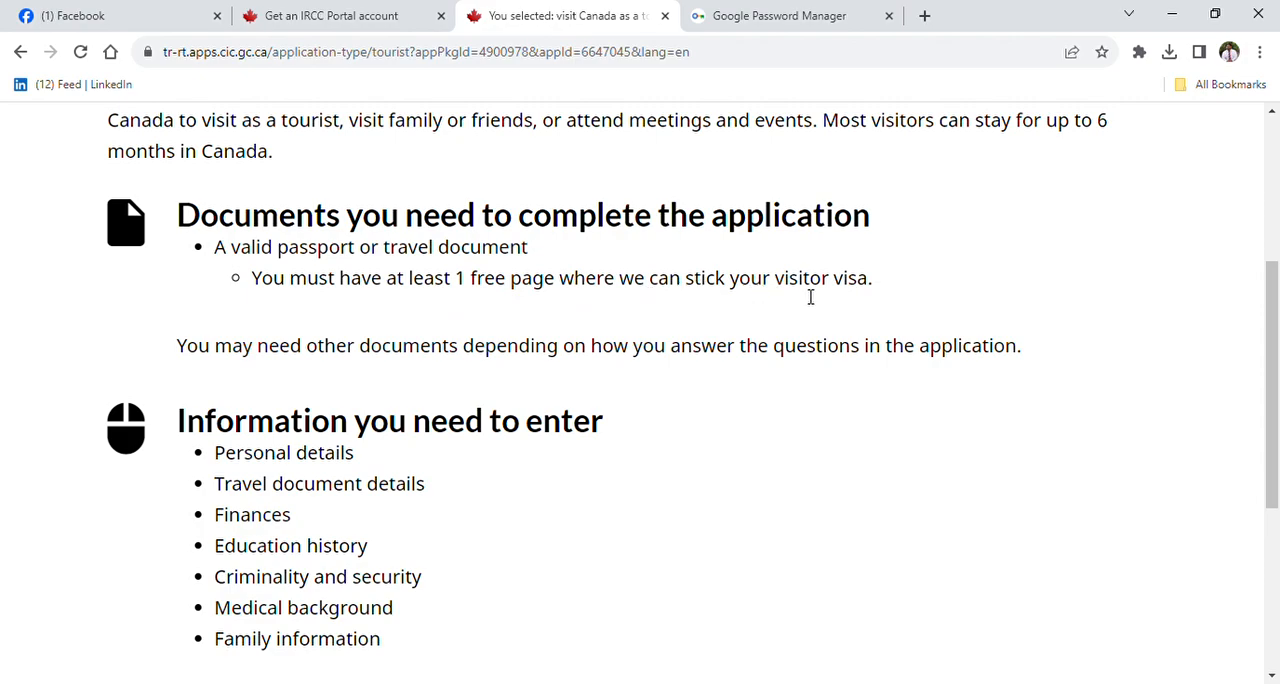
{"action": "scroll", "coordinate": [925, 308], "scroll_direction": "down", "scroll_amount": 2}
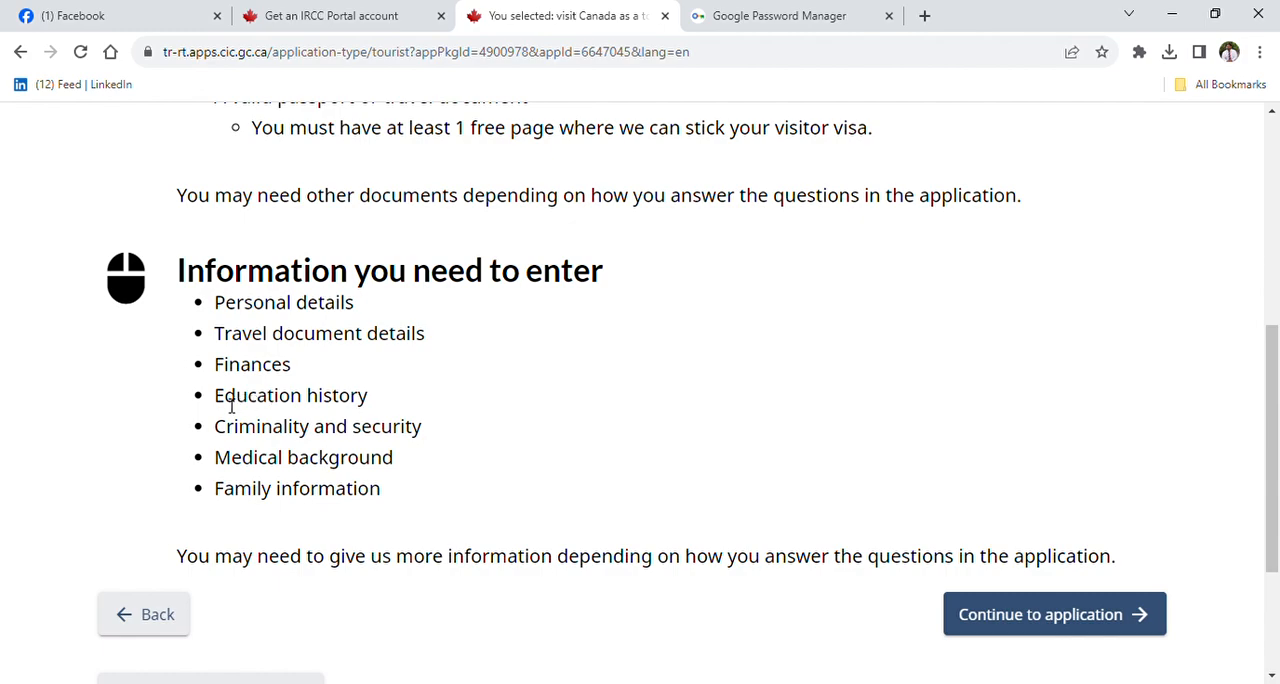
{"action": "left_click_drag", "start_coordinate": [297, 372], "coordinate": [194, 375]}
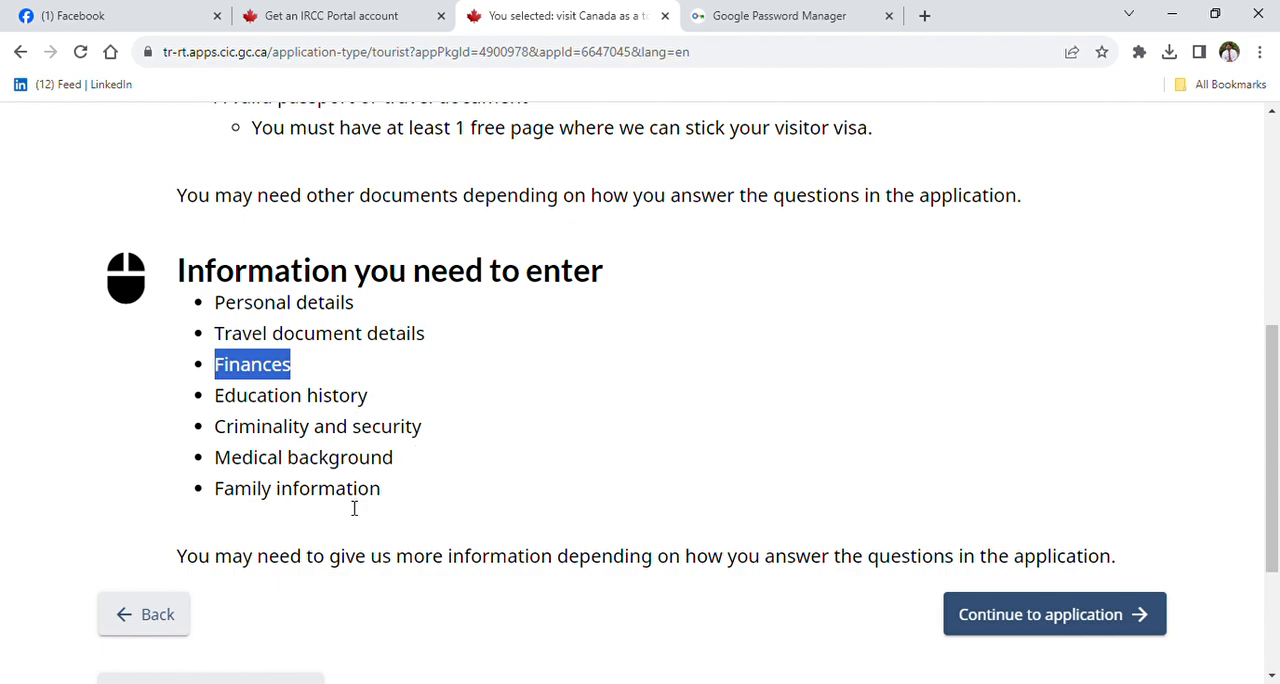
Continue to the application, answer No to applying on behalf of someone else, and save to continue.
{"action": "left_click", "coordinate": [1085, 617]}
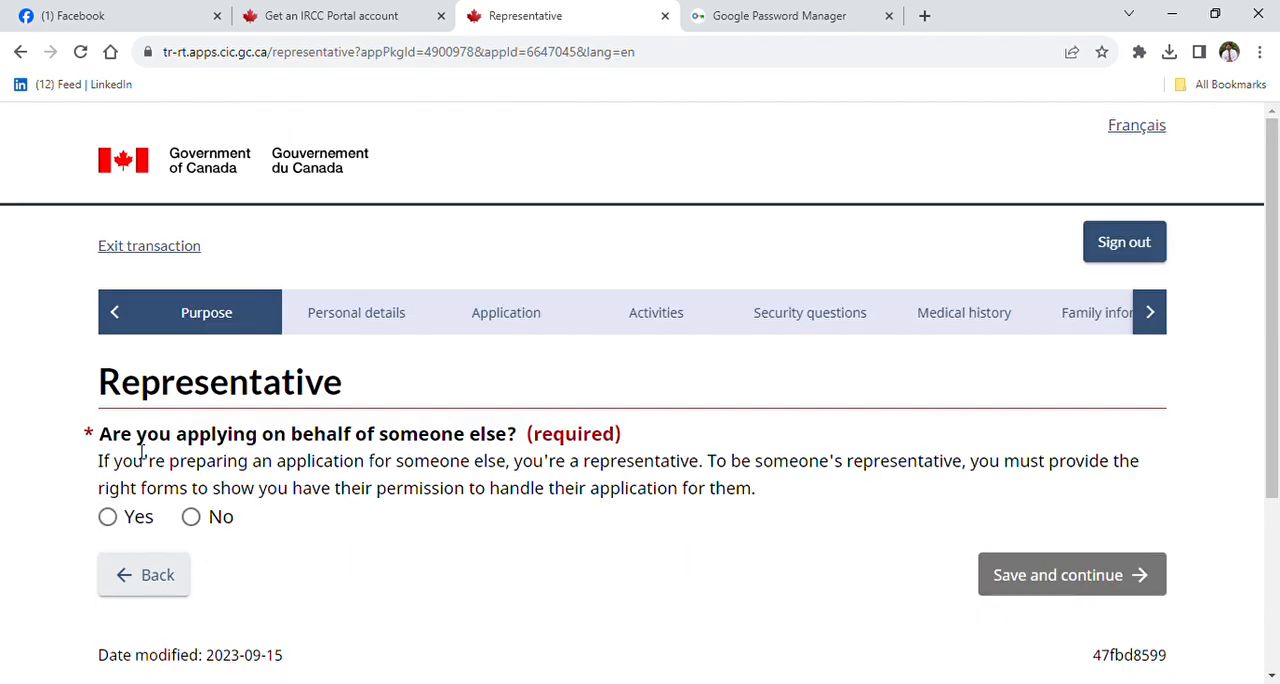
{"action": "left_click", "coordinate": [200, 520]}
{"action": "left_click", "coordinate": [1075, 578]}
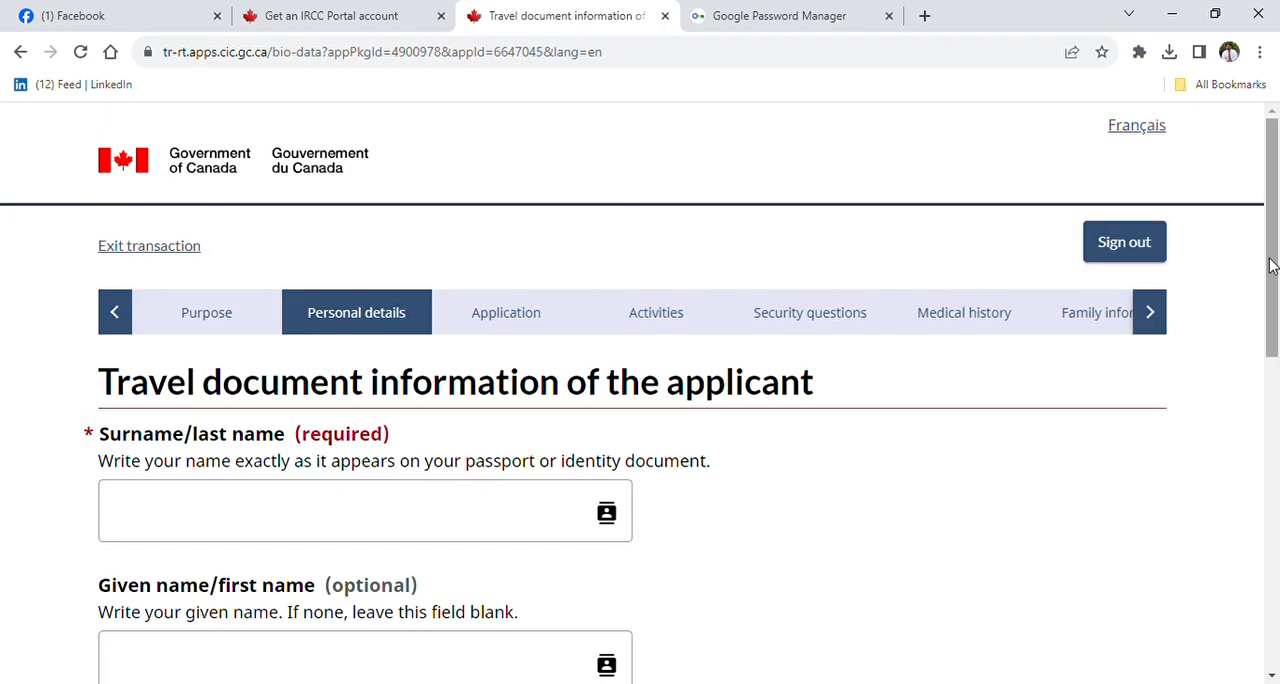
Fill in the applicant's surname and given name from the saved autofill entry.
{"action": "scroll", "coordinate": [1270, 265], "scroll_direction": "down", "scroll_amount": 1}
{"action": "left_click", "coordinate": [507, 427]}
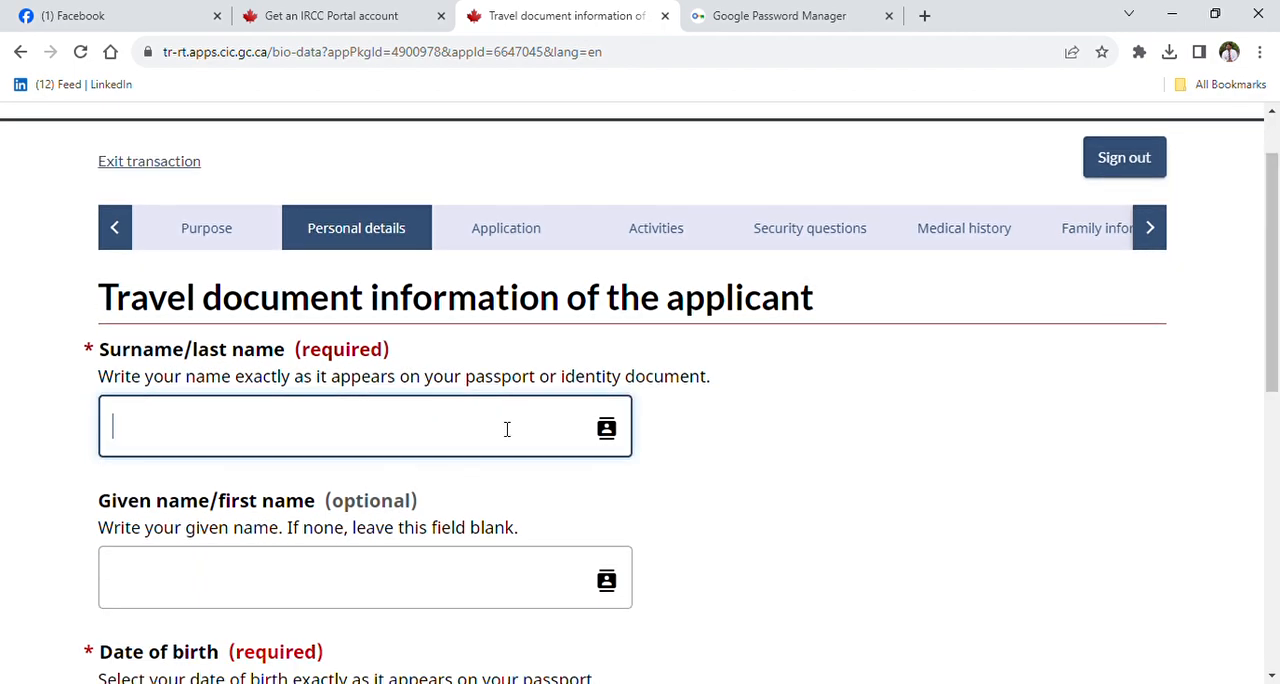
{"action": "key", "text": "Down"}
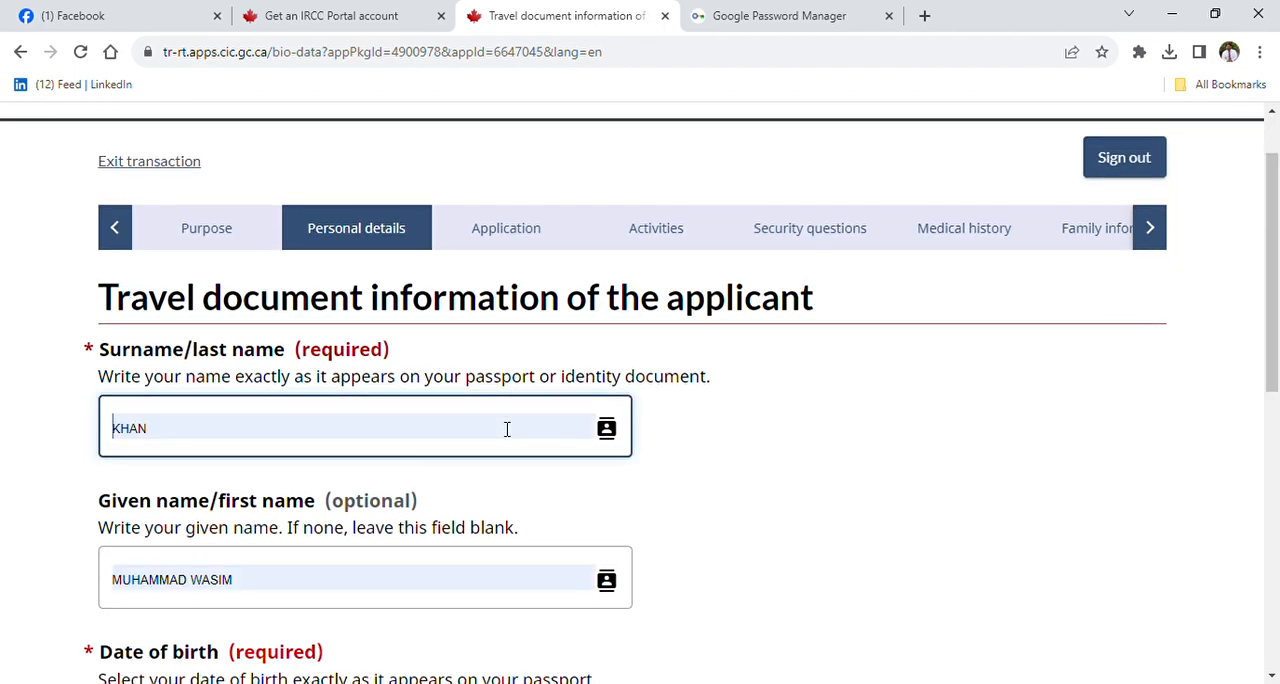
{"action": "key", "text": "Return"}
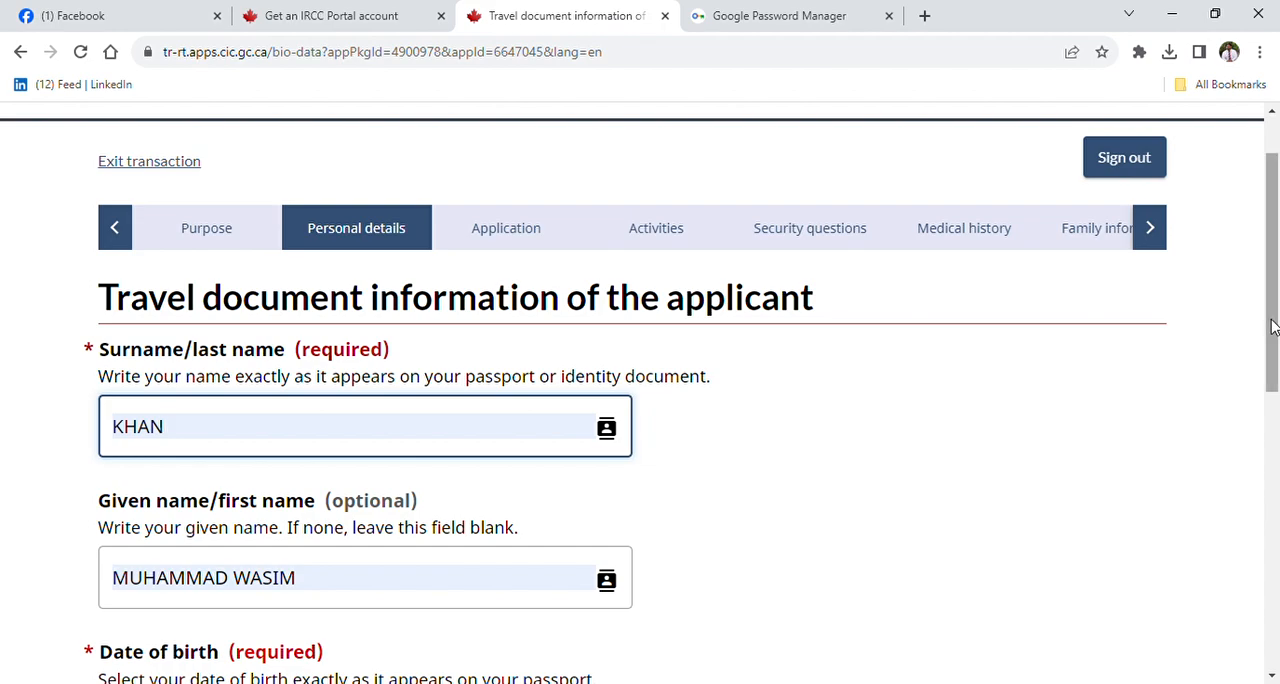
Select the year, month and day of the applicant's date of birth.
{"action": "scroll", "coordinate": [1272, 326], "scroll_direction": "down", "scroll_amount": 3}
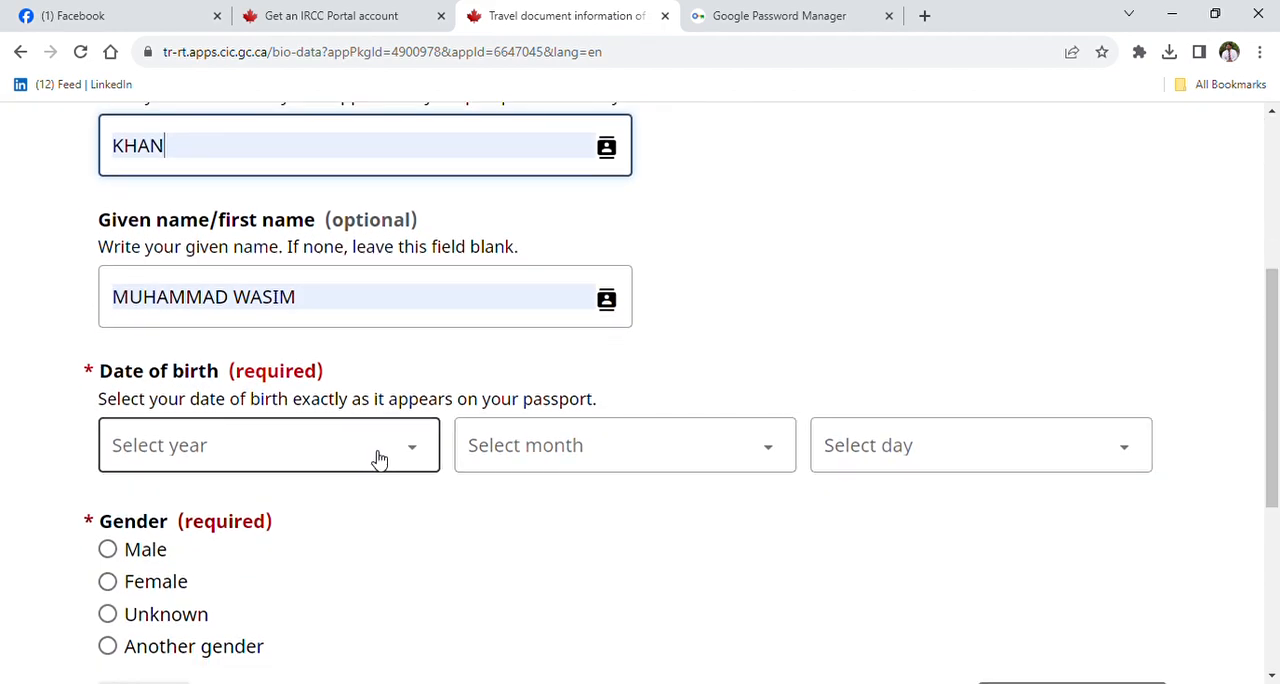
{"action": "left_click", "coordinate": [379, 458]}
{"action": "key", "text": "Down"}
{"action": "key", "text": "Down"}
{"action": "key", "text": "Down"}
{"action": "key", "text": "Down"}
{"action": "key", "text": "Down"}
{"action": "key", "text": "Down"}
{"action": "key", "text": "Down"}
{"action": "key", "text": "Down"}
{"action": "key", "text": "Down"}
{"action": "key", "text": "Down"}
{"action": "key", "text": "Down"}
{"action": "key", "text": "Down"}
{"action": "key", "text": "Down"}
{"action": "key", "text": "Down"}
{"action": "key", "text": "Down"}
{"action": "key", "text": "Down"}
{"action": "key", "text": "Down"}
{"action": "key", "text": "Down"}
{"action": "key", "text": "Down"}
{"action": "key", "text": "Down"}
{"action": "key", "text": "Down"}
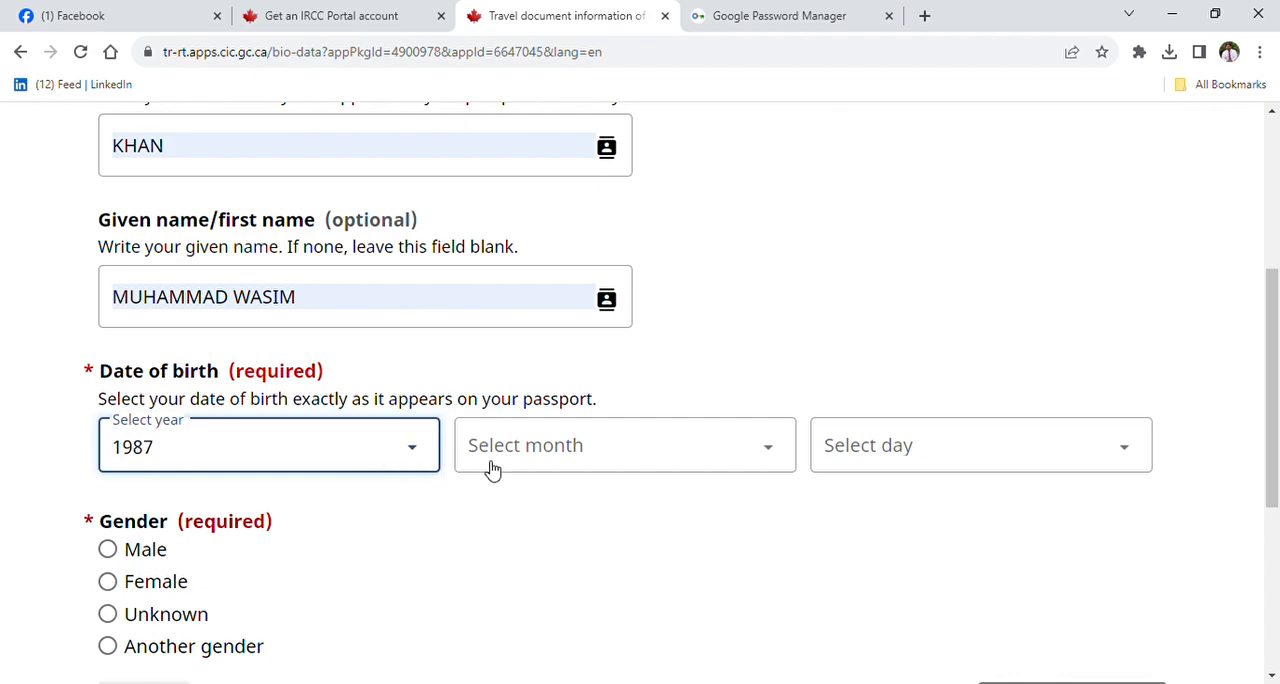
{"action": "left_click", "coordinate": [545, 460]}
{"action": "key", "text": "Down"}
{"action": "key", "text": "Down"}
{"action": "key", "text": "Down"}
{"action": "key", "text": "Down"}
{"action": "key", "text": "Down"}
{"action": "key", "text": "Down"}
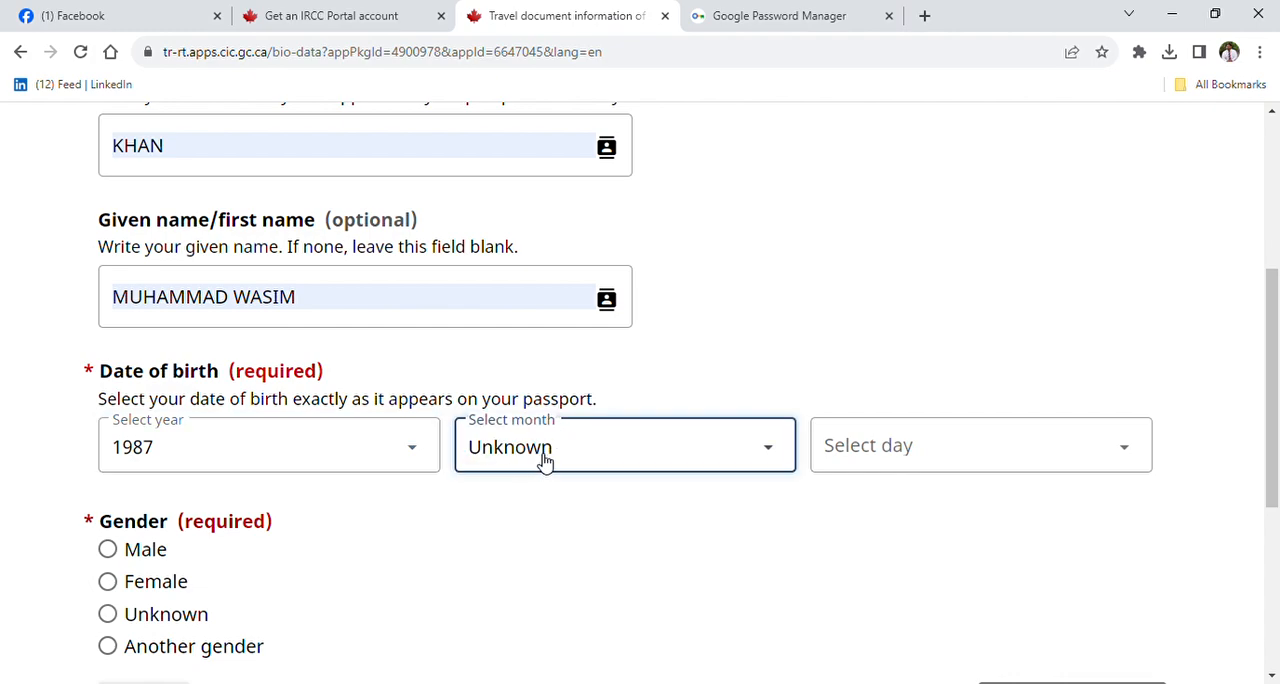
{"action": "key", "text": "Down"}
{"action": "left_click", "coordinate": [903, 455]}
{"action": "key", "text": "Down"}
{"action": "key", "text": "3"}
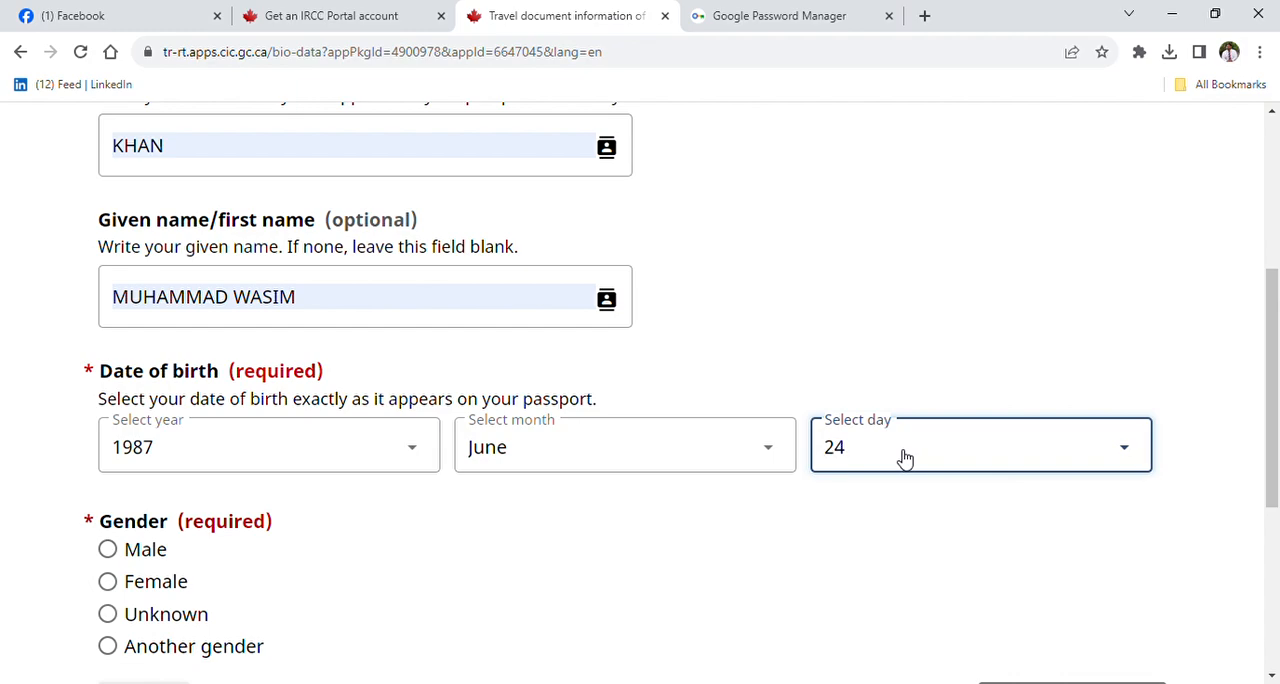
Set the gender to Male and save the applicant's travel document information to continue.
{"action": "left_click", "coordinate": [107, 549]}
{"action": "left_click_drag", "start_coordinate": [1270, 334], "coordinate": [1276, 470]}
{"action": "left_click", "coordinate": [1030, 366]}
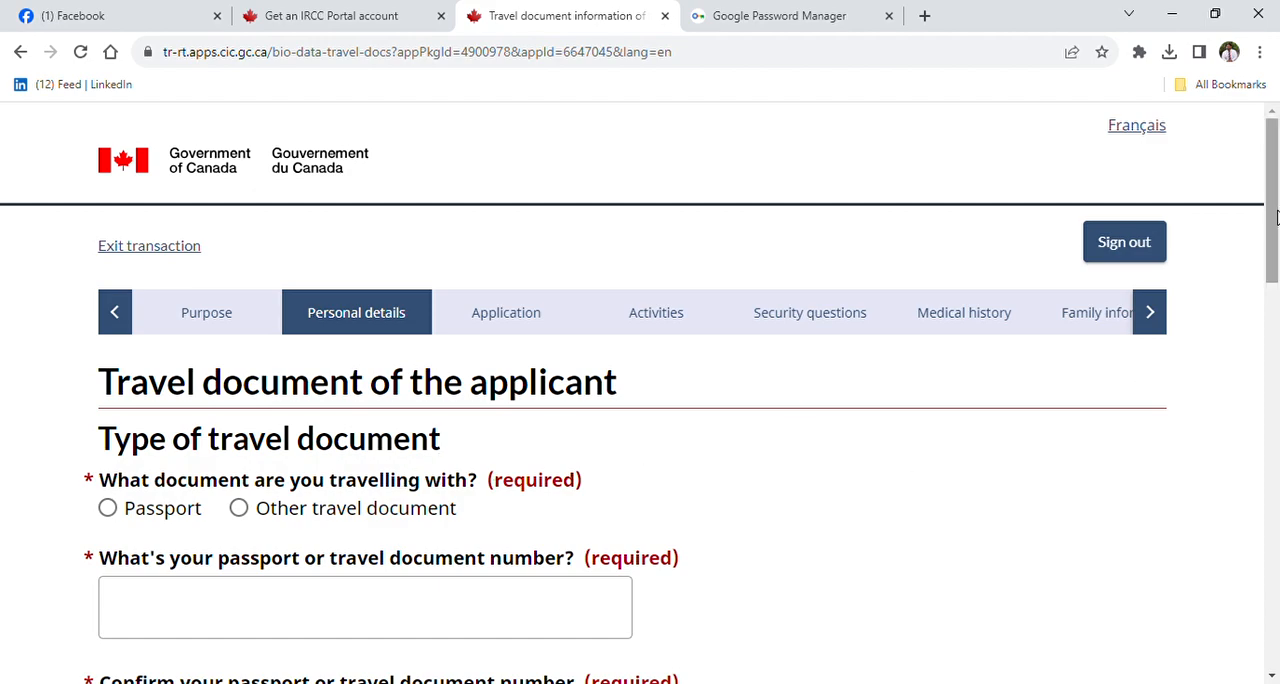
Choose Passport as the travel document and Regular as the kind of passport.
{"action": "scroll", "coordinate": [1276, 218], "scroll_direction": "down", "scroll_amount": 2}
{"action": "left_click", "coordinate": [108, 294]}
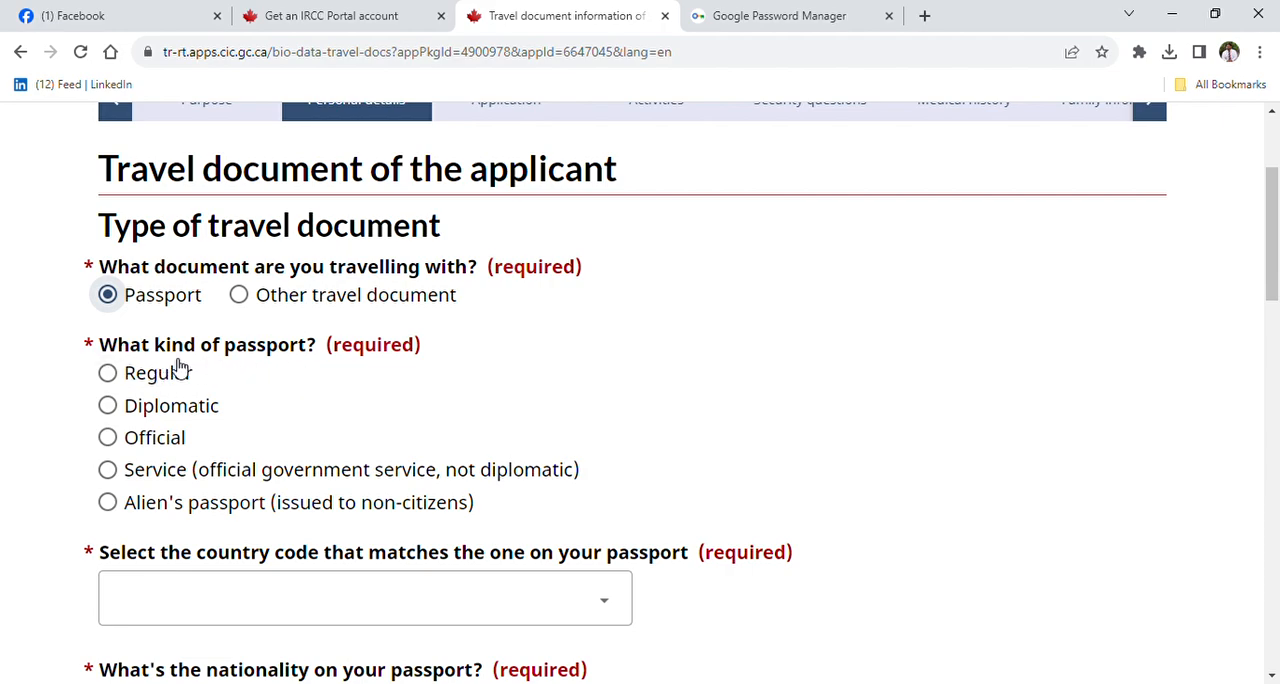
{"action": "left_click", "coordinate": [107, 373]}
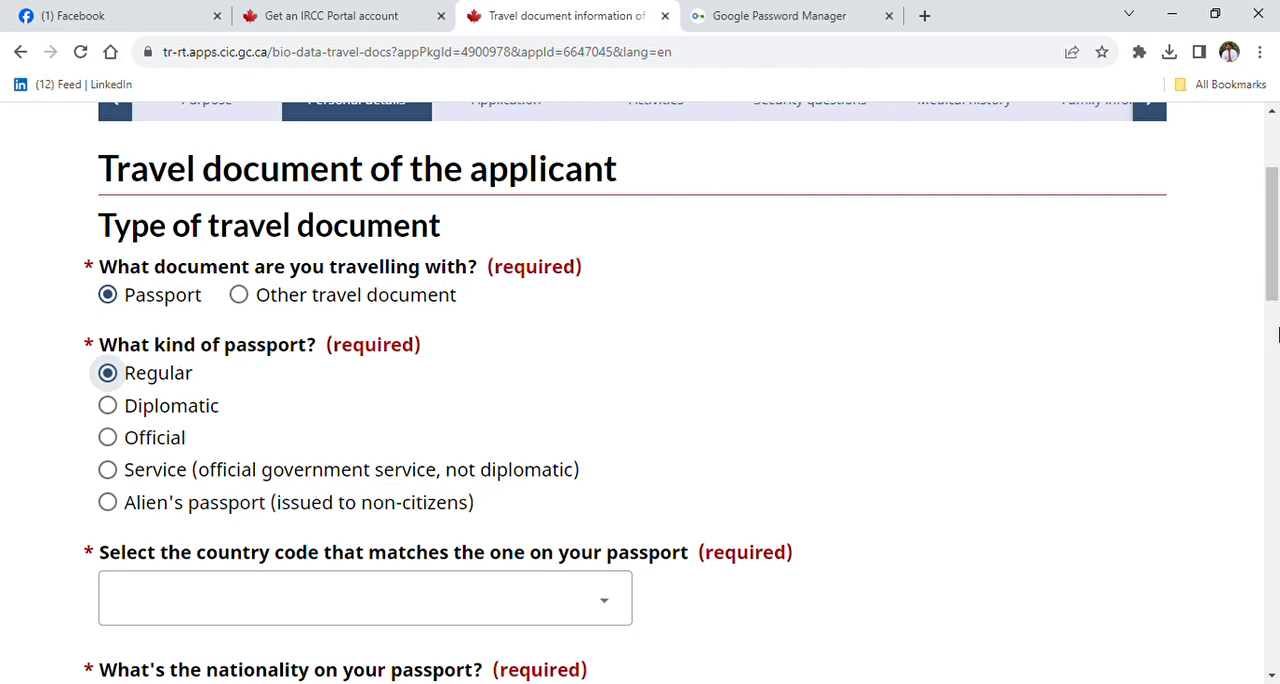
Set the passport's country code to PAK (Pakistan) and its nationality to Pakistan.
{"action": "scroll", "coordinate": [1278, 335], "scroll_direction": "down", "scroll_amount": 2}
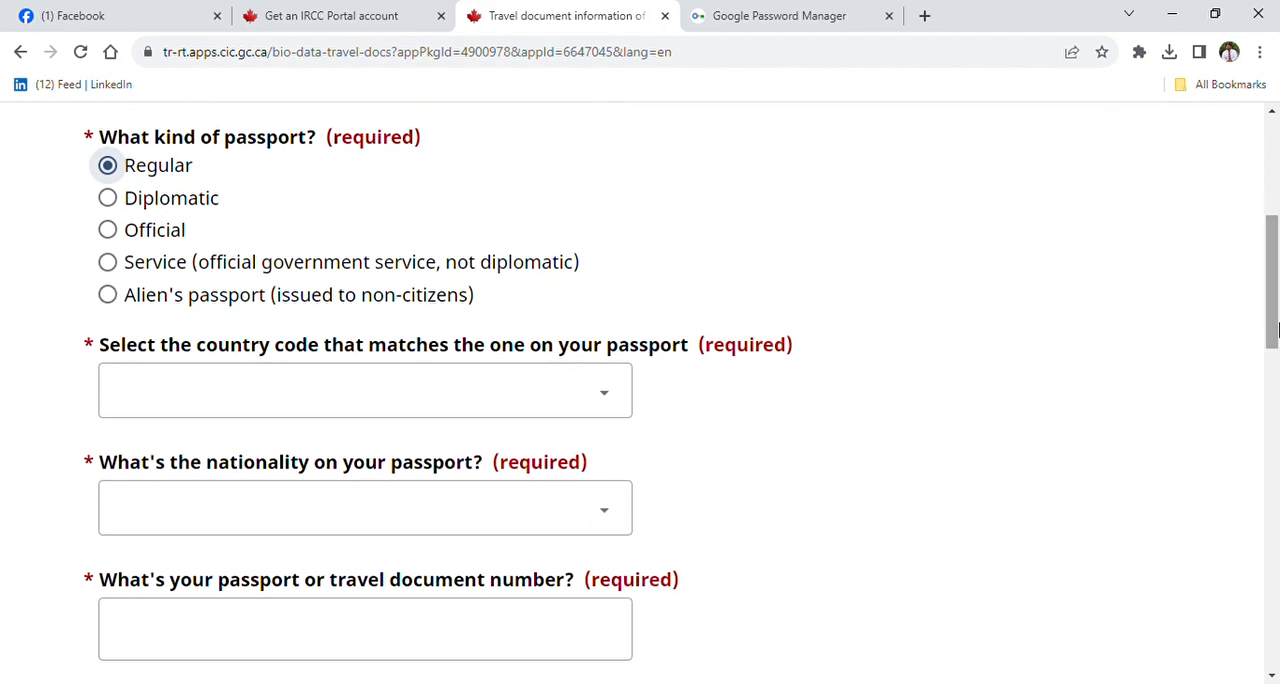
{"action": "left_click", "coordinate": [548, 396]}
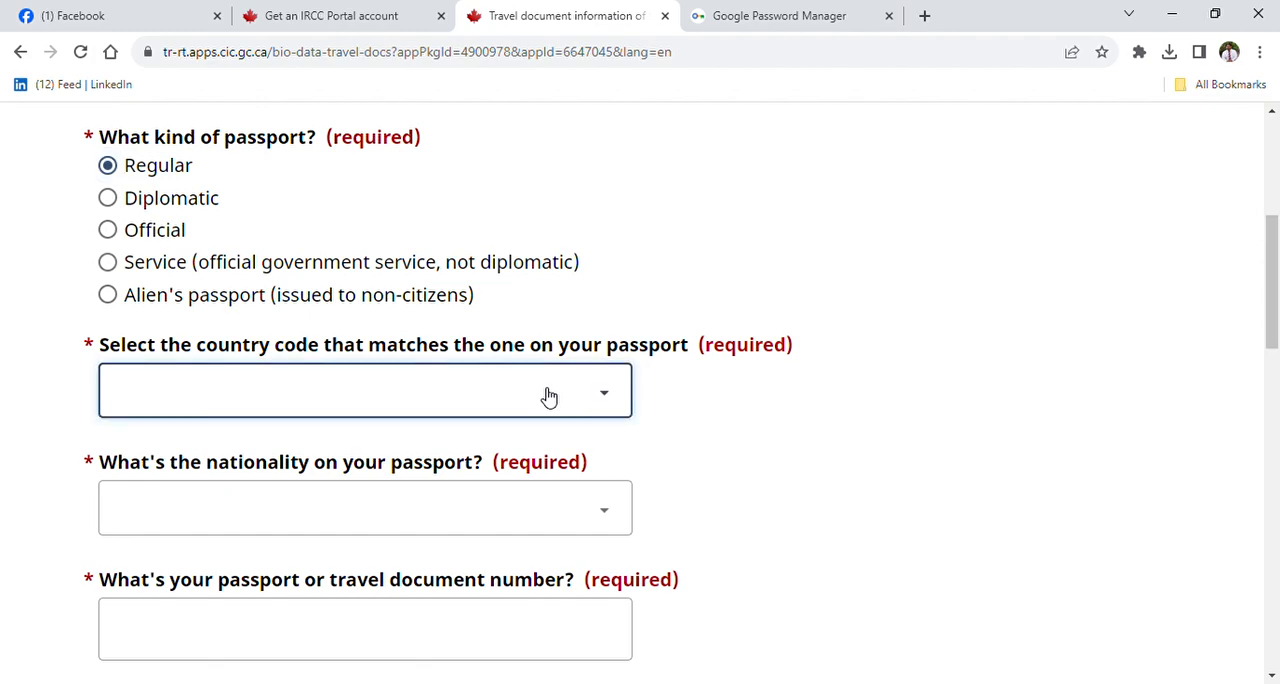
{"action": "key", "text": "p"}
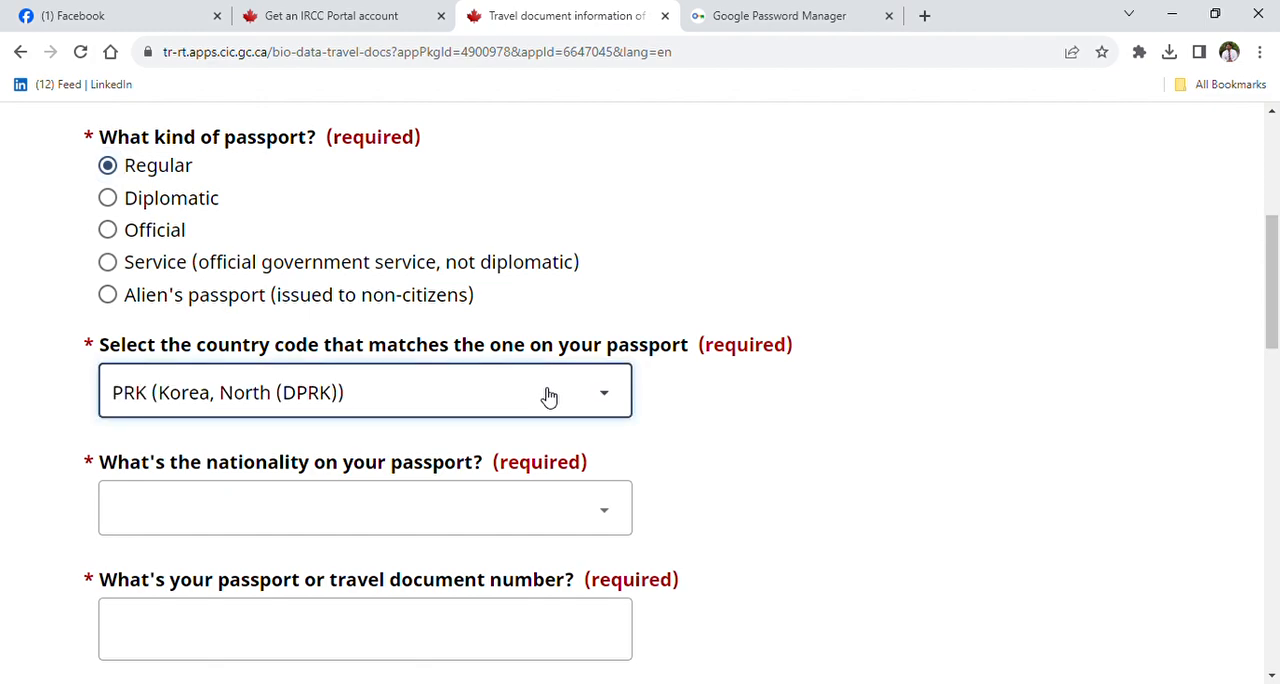
{"action": "key", "text": "p"}
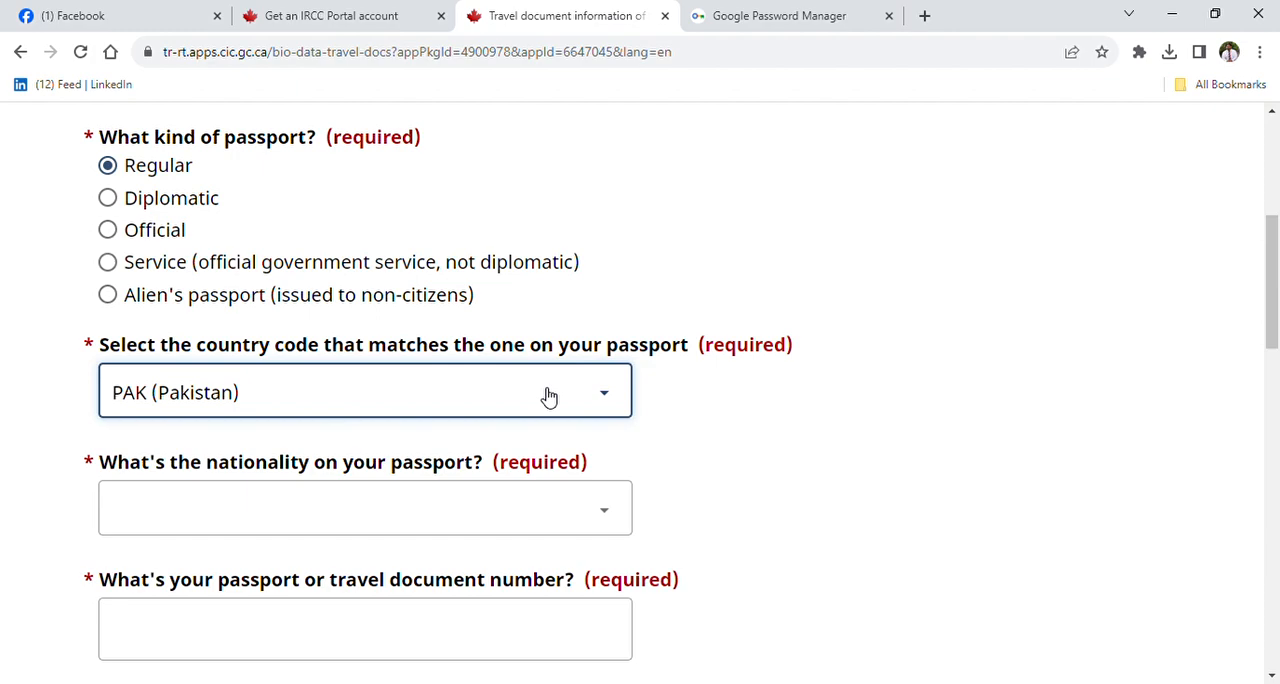
{"action": "left_click_drag", "start_coordinate": [1274, 290], "coordinate": [1274, 320]}
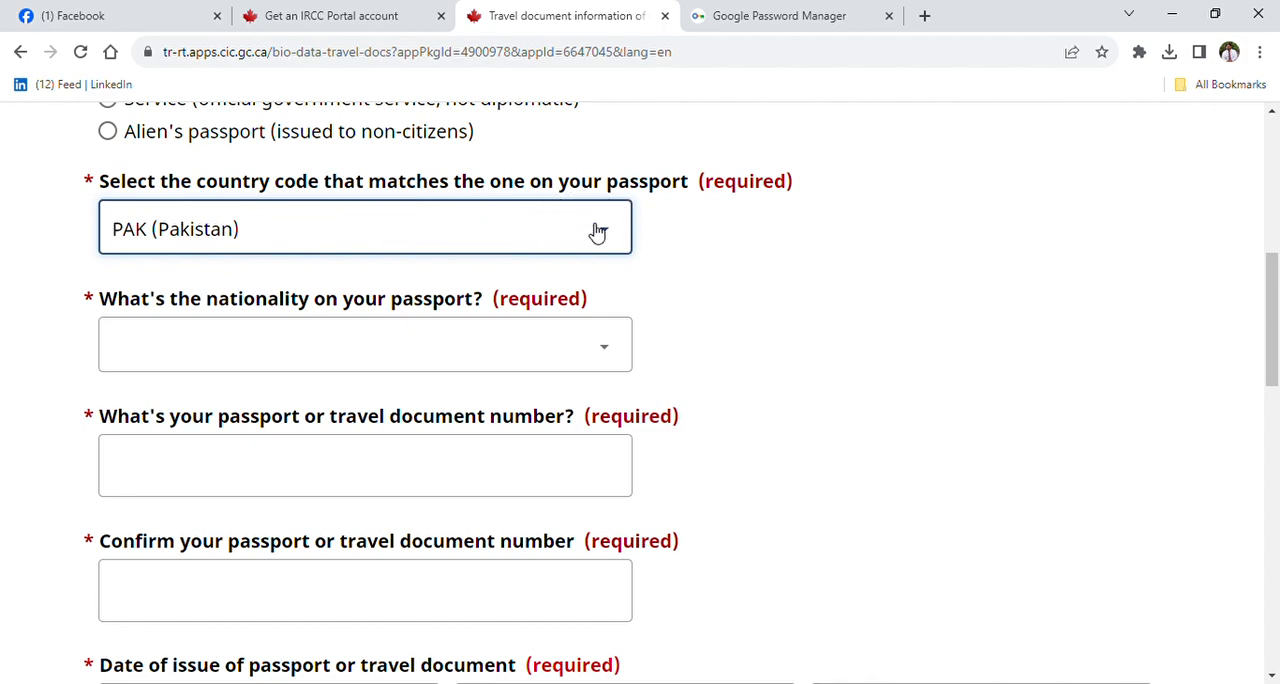
{"action": "left_click", "coordinate": [277, 349]}
{"action": "key", "text": "p"}
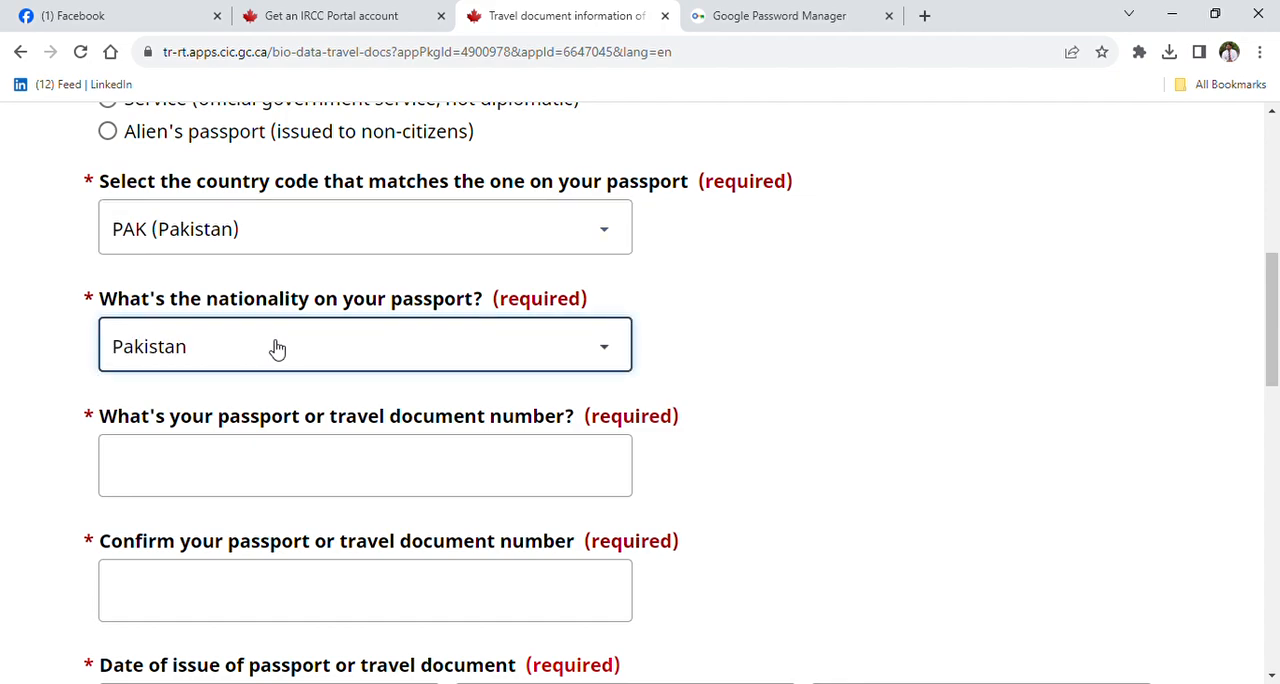
Enter the applicant's passport number.
{"action": "left_click", "coordinate": [203, 470]}
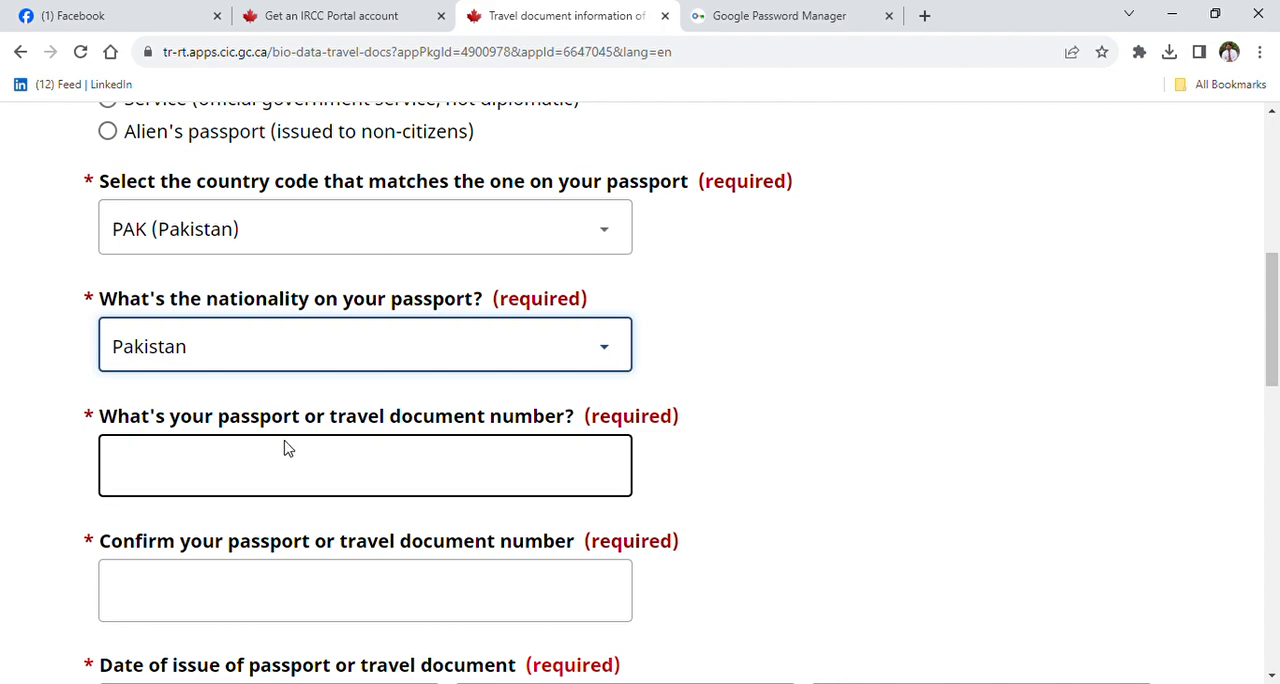
{"action": "left_click", "coordinate": [378, 474]}
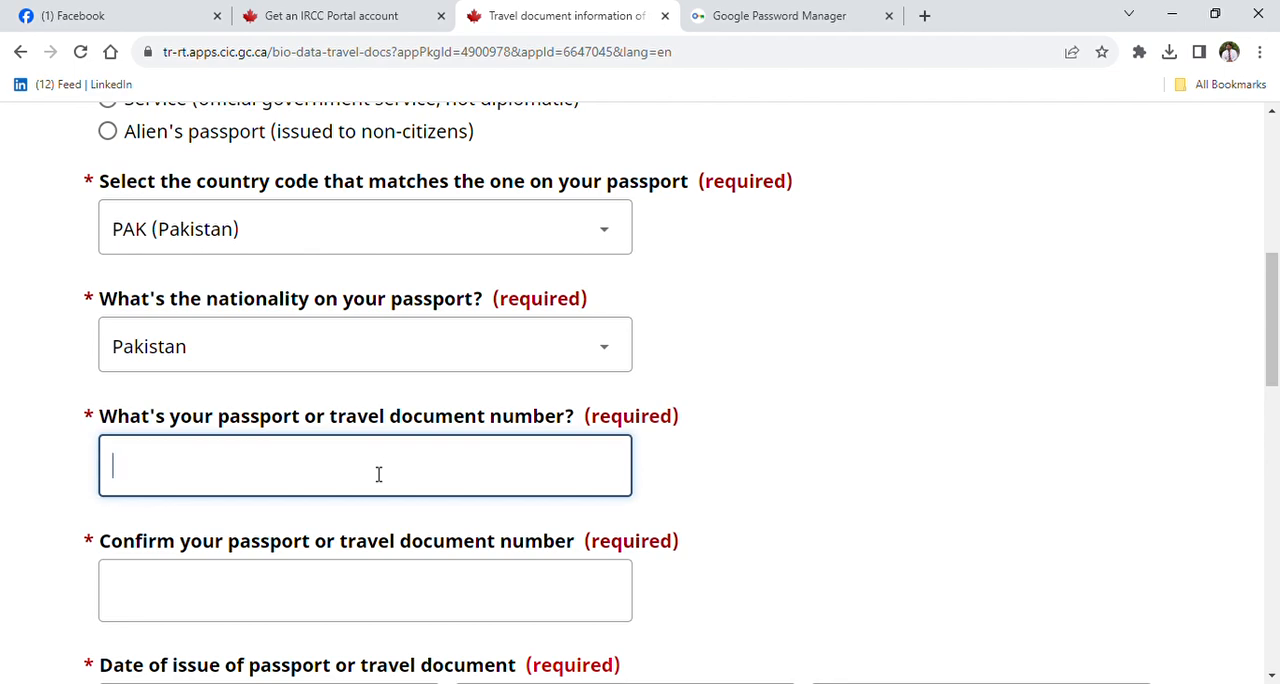
{"action": "key", "text": "ctrl+a"}
Re-enter the passport number in the confirmation field.
{"action": "left_click", "coordinate": [417, 594]}
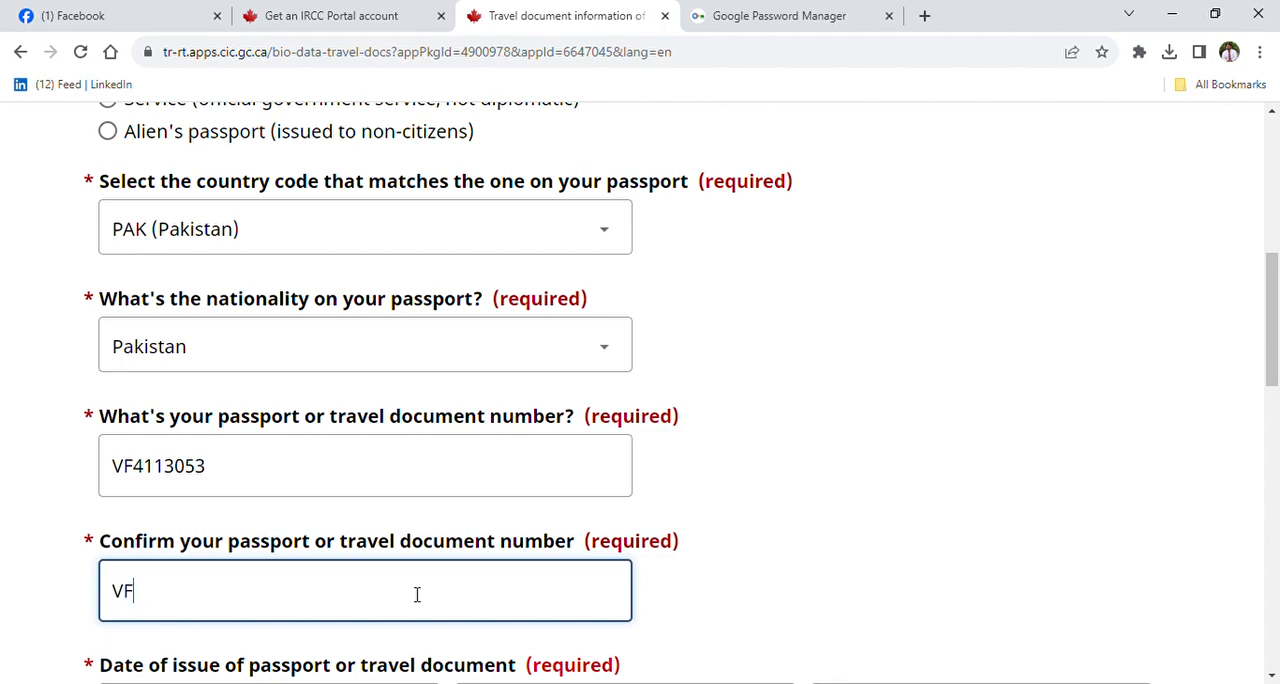
{"action": "left_click", "coordinate": [914, 386]}
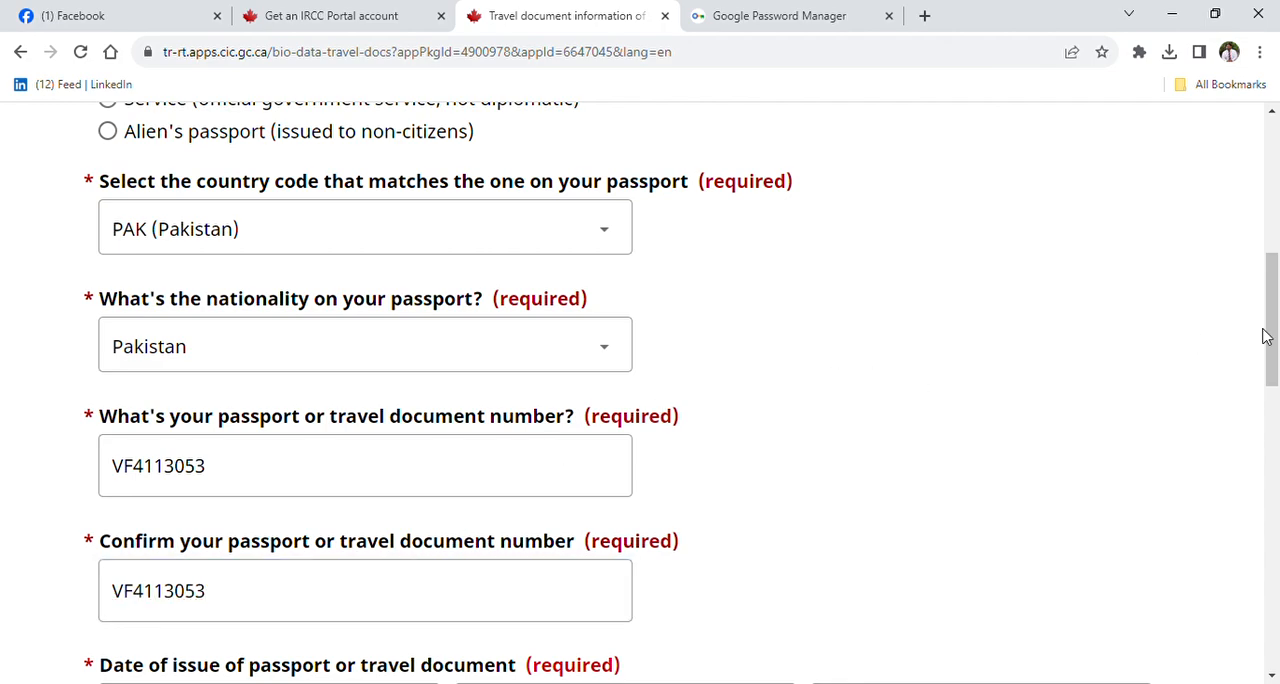
Set the passport's date of issue to day 12, October, and select its year of issue.
{"action": "scroll", "coordinate": [1276, 336], "scroll_direction": "down", "scroll_amount": 3}
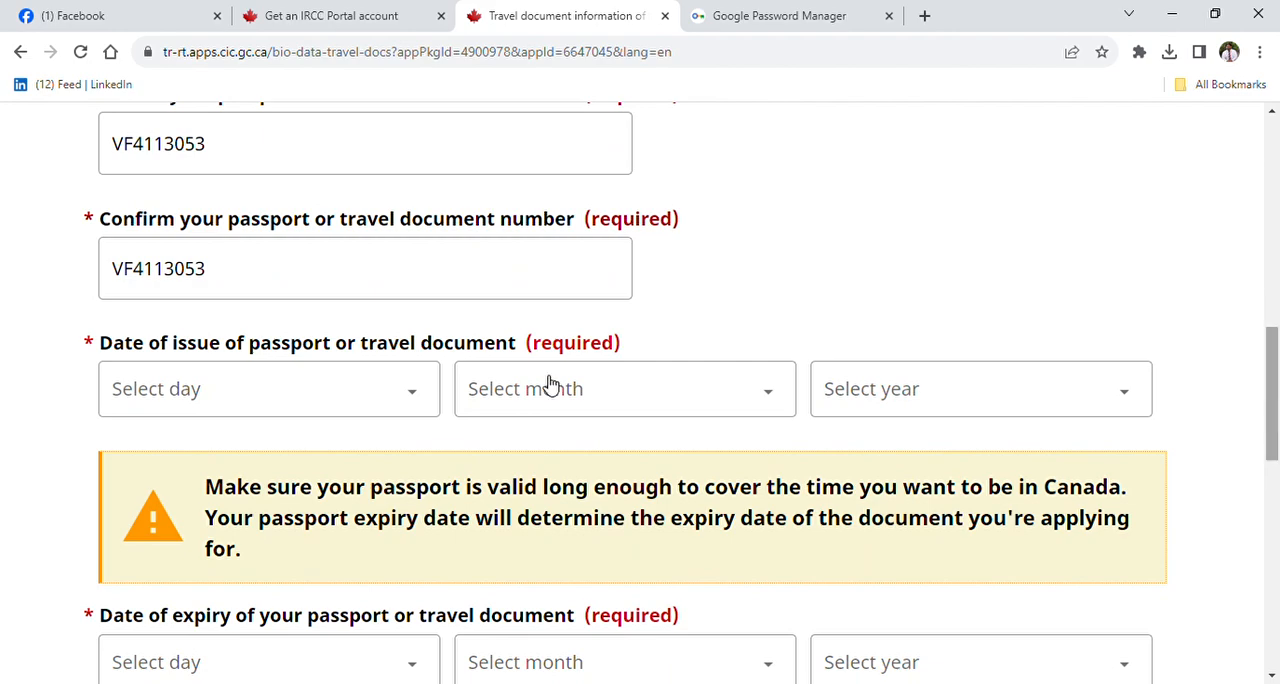
{"action": "left_click", "coordinate": [219, 390]}
{"action": "type", "text": "12"}
{"action": "left_click", "coordinate": [634, 392]}
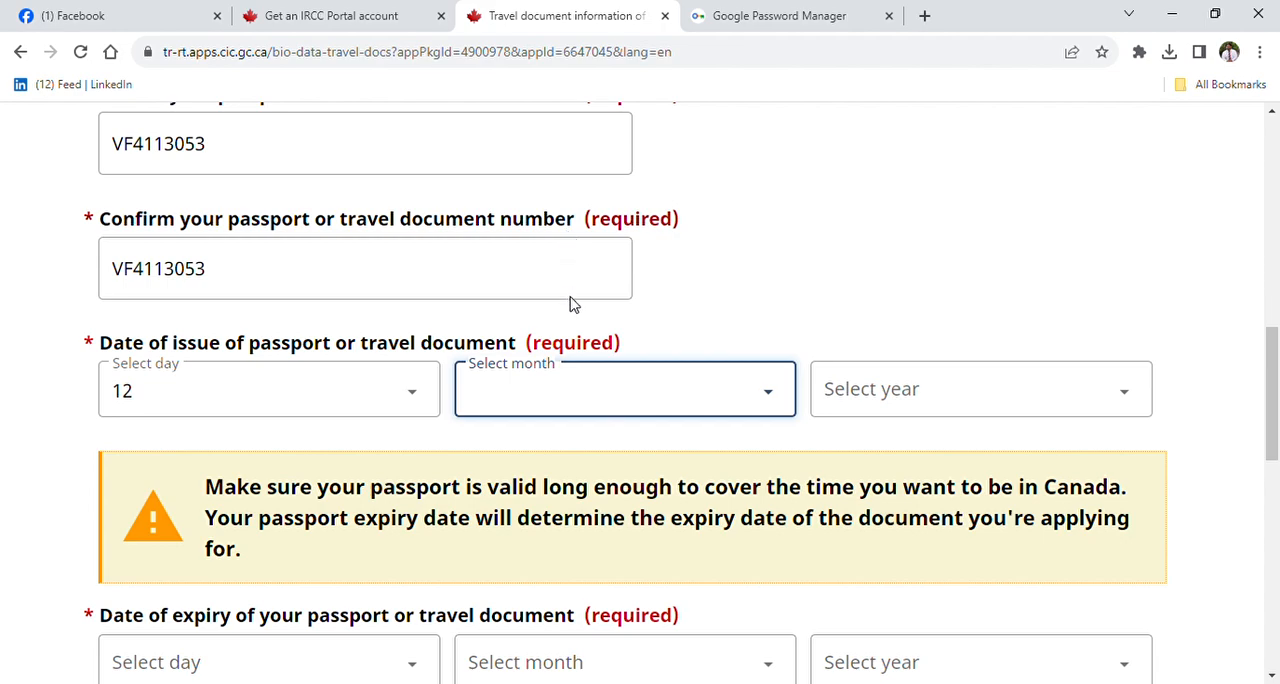
{"action": "type", "text": "oct"}
{"action": "left_click", "coordinate": [957, 403]}
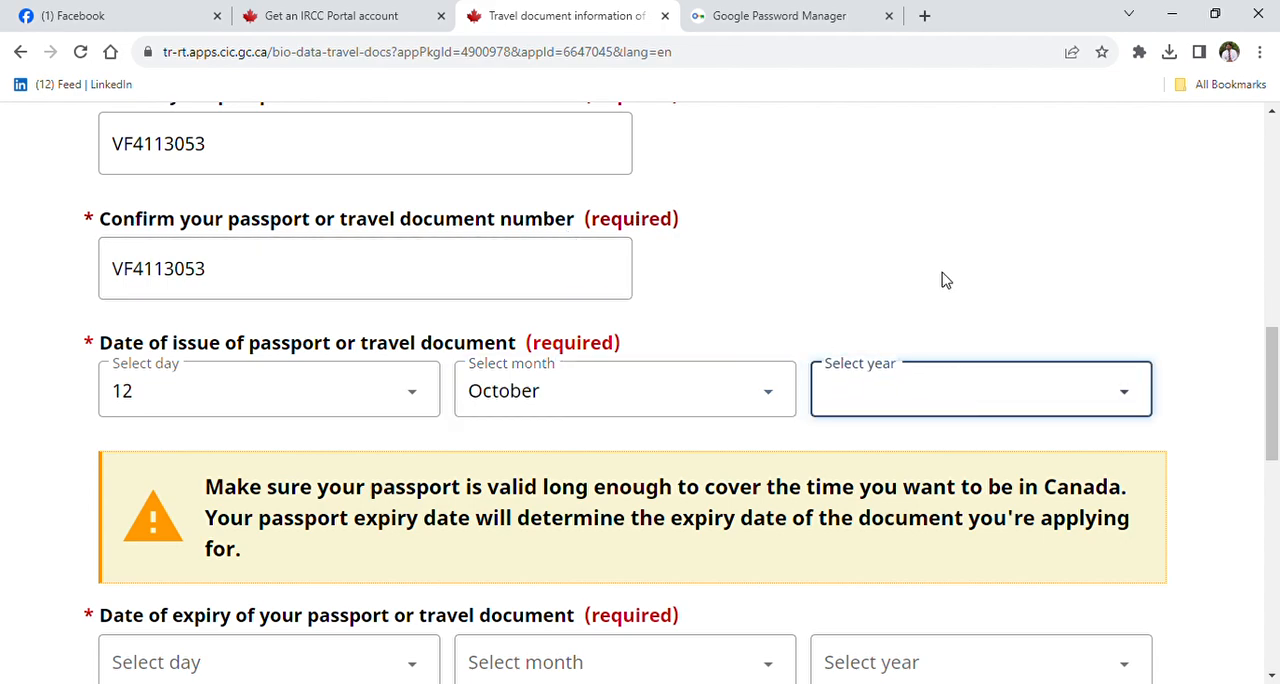
{"action": "type", "text": "2015"}
{"action": "key", "text": "Up"}
Set the passport's date of expiry to day 11, October, 2027.
{"action": "left_click_drag", "start_coordinate": [1274, 392], "coordinate": [1275, 505]}
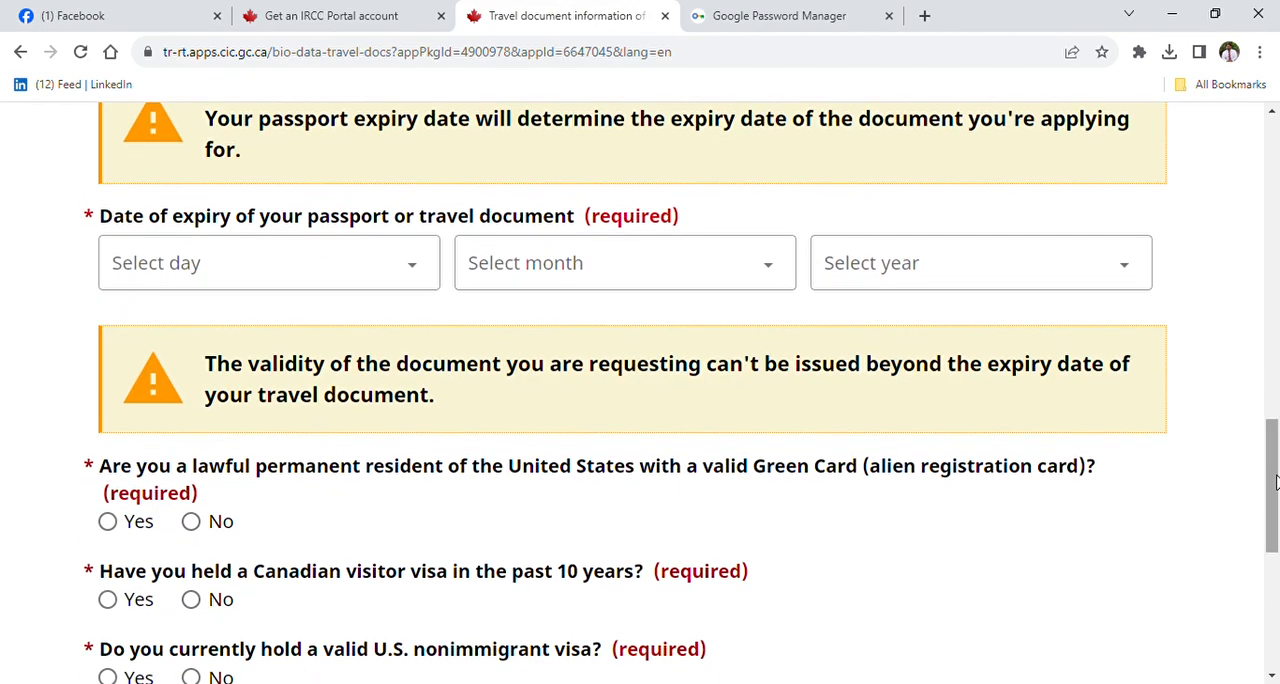
{"action": "left_click", "coordinate": [240, 268]}
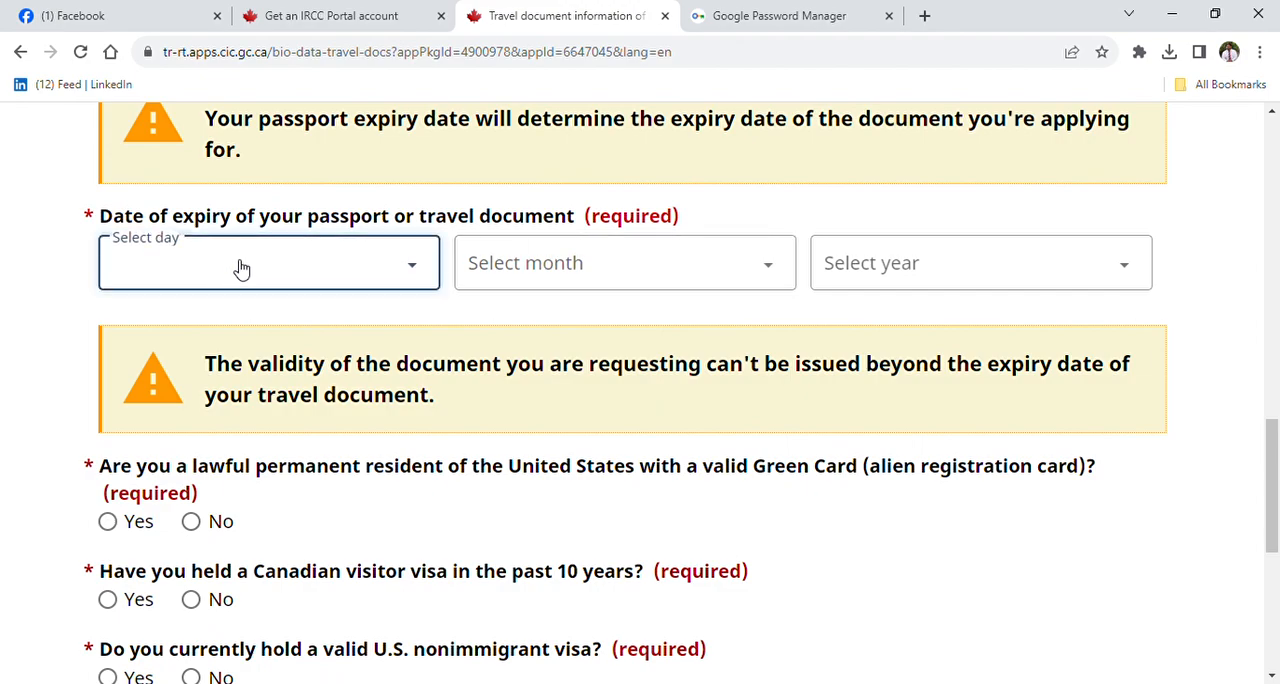
{"action": "key", "text": "Down"}
{"action": "key", "text": "Down"}
{"action": "key", "text": "Down"}
{"action": "left_click", "coordinate": [598, 251]}
{"action": "key", "text": "Down"}
{"action": "key", "text": "Down"}
{"action": "key", "text": "Down"}
{"action": "key", "text": "Down"}
{"action": "key", "text": "Down"}
{"action": "key", "text": "Down"}
{"action": "key", "text": "Down"}
{"action": "key", "text": "Down"}
{"action": "key", "text": "Down"}
{"action": "key", "text": "Down"}
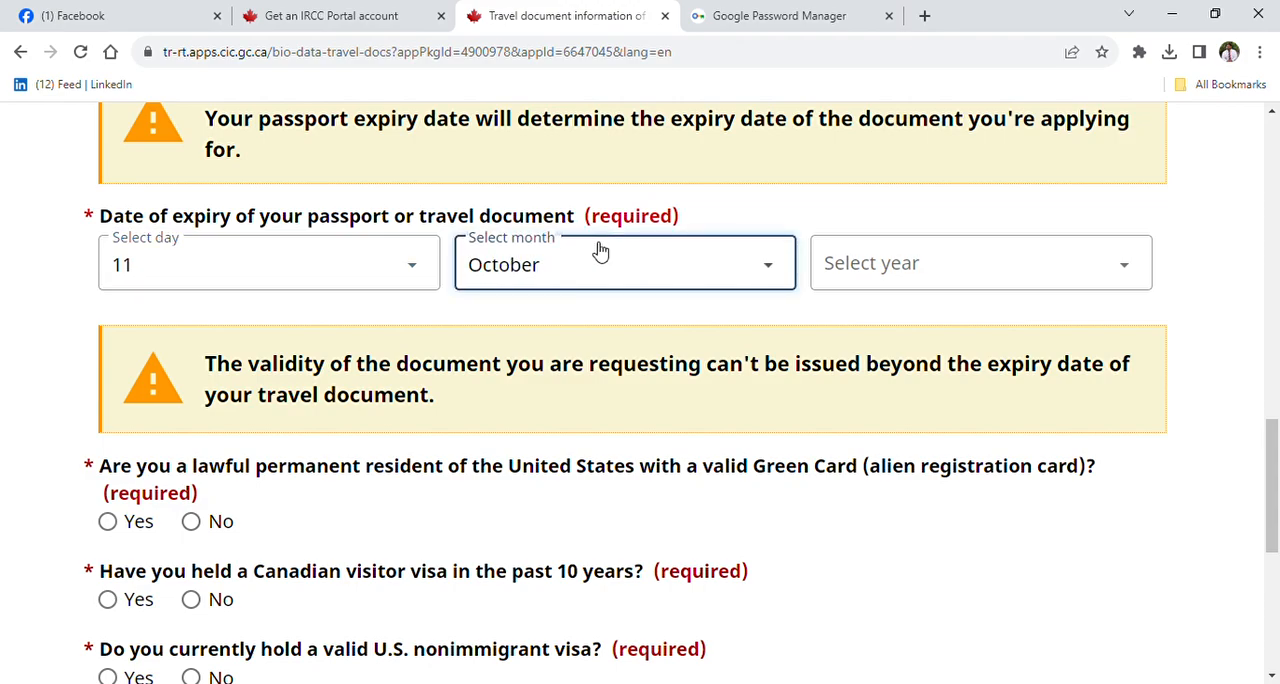
{"action": "left_click", "coordinate": [866, 265]}
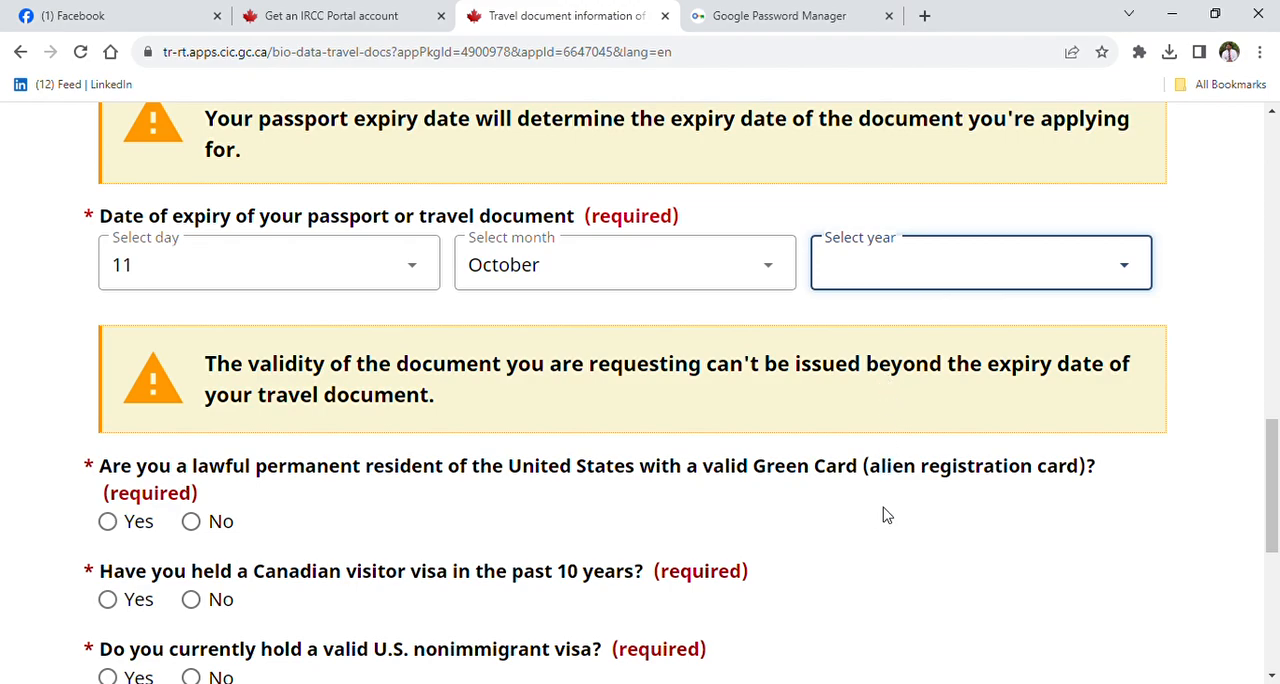
{"action": "type", "text": "2027"}
Answer No to the Green Card, past Canadian visa and U.S. visa questions, Yes to travelling by air, and save to continue.
{"action": "left_click_drag", "start_coordinate": [1273, 438], "coordinate": [1275, 500]}
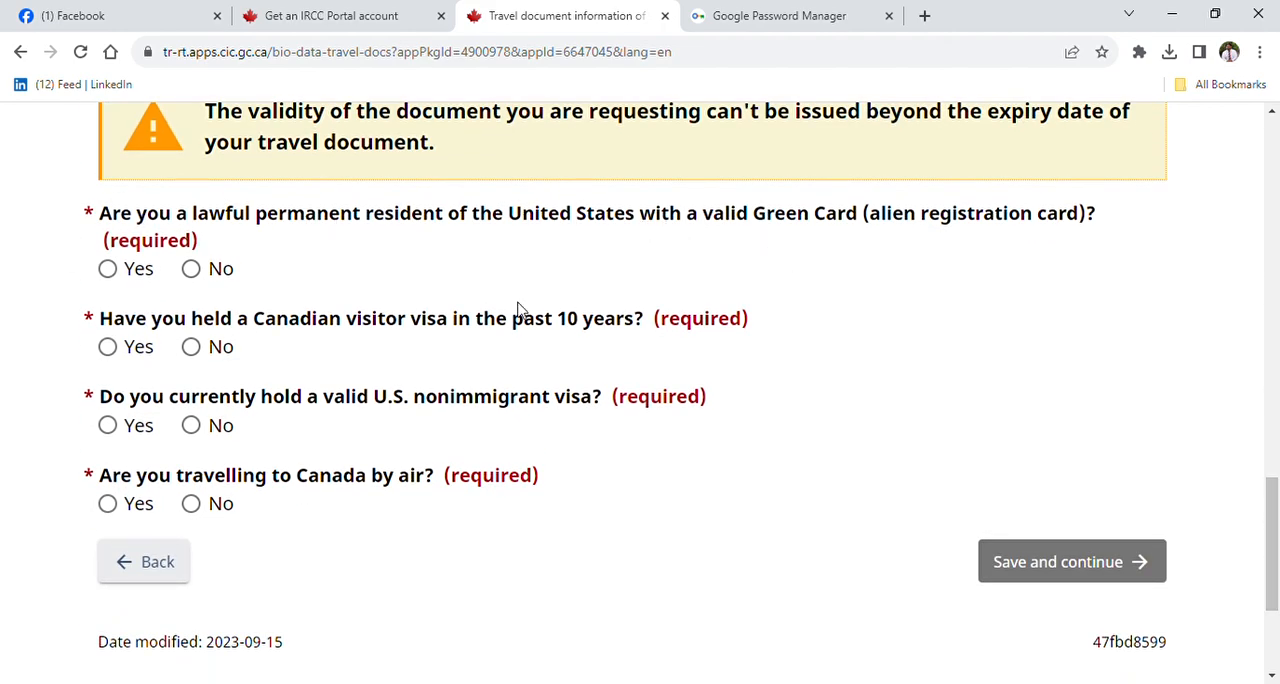
{"action": "left_click", "coordinate": [191, 270]}
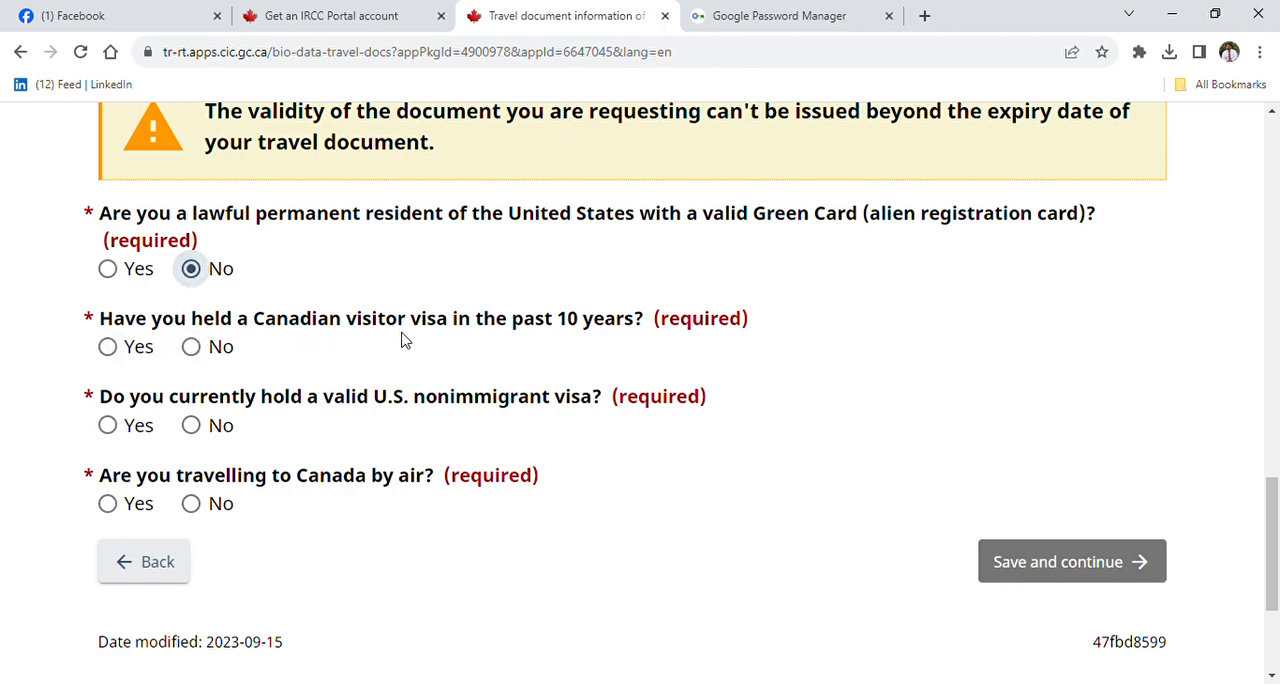
{"action": "left_click", "coordinate": [191, 347]}
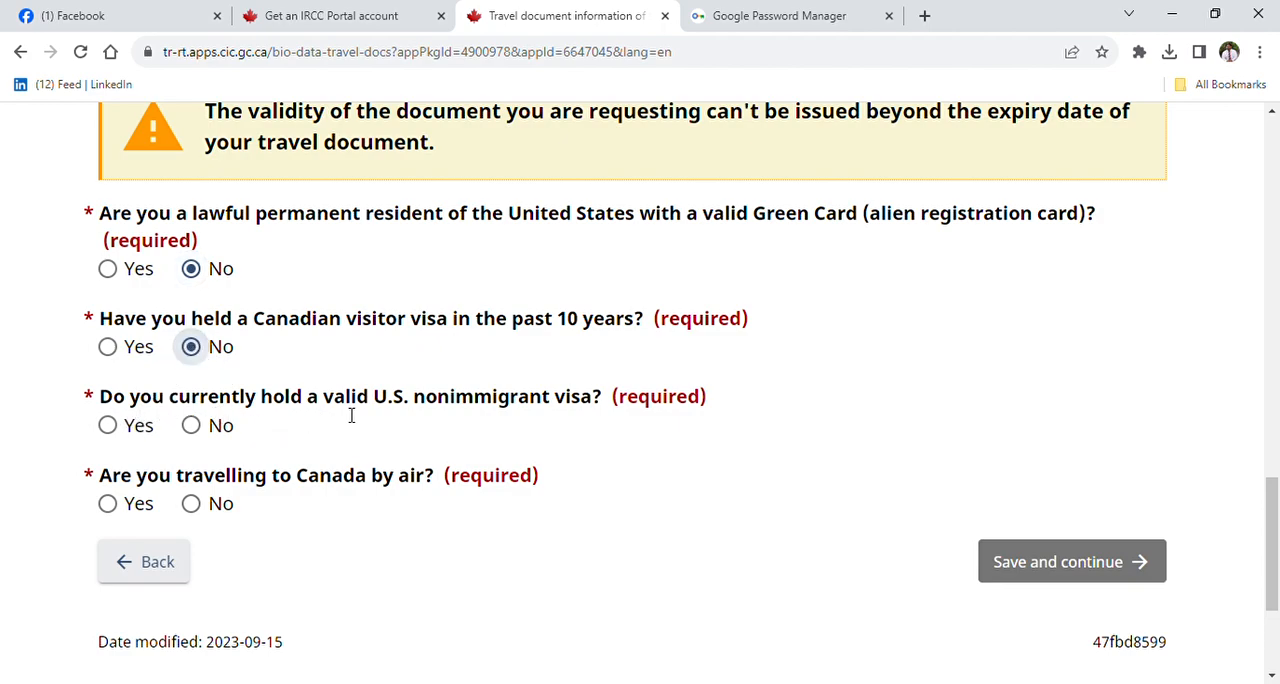
{"action": "left_click", "coordinate": [191, 427]}
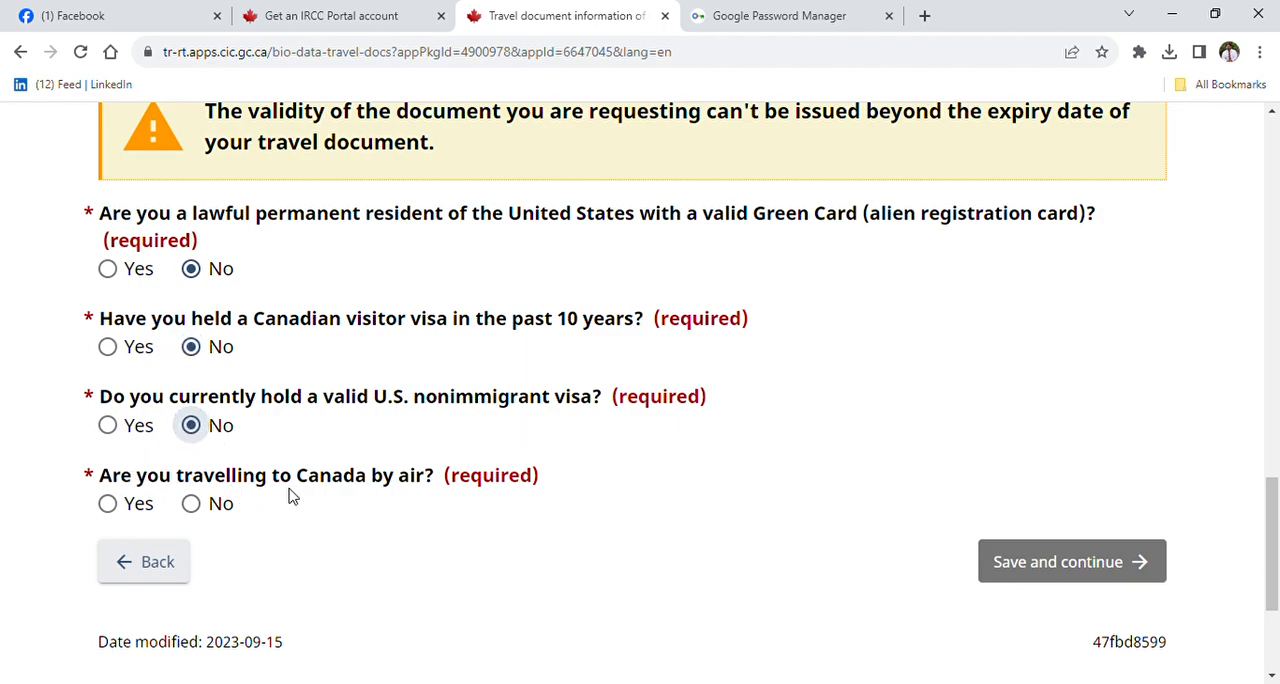
{"action": "left_click", "coordinate": [108, 504]}
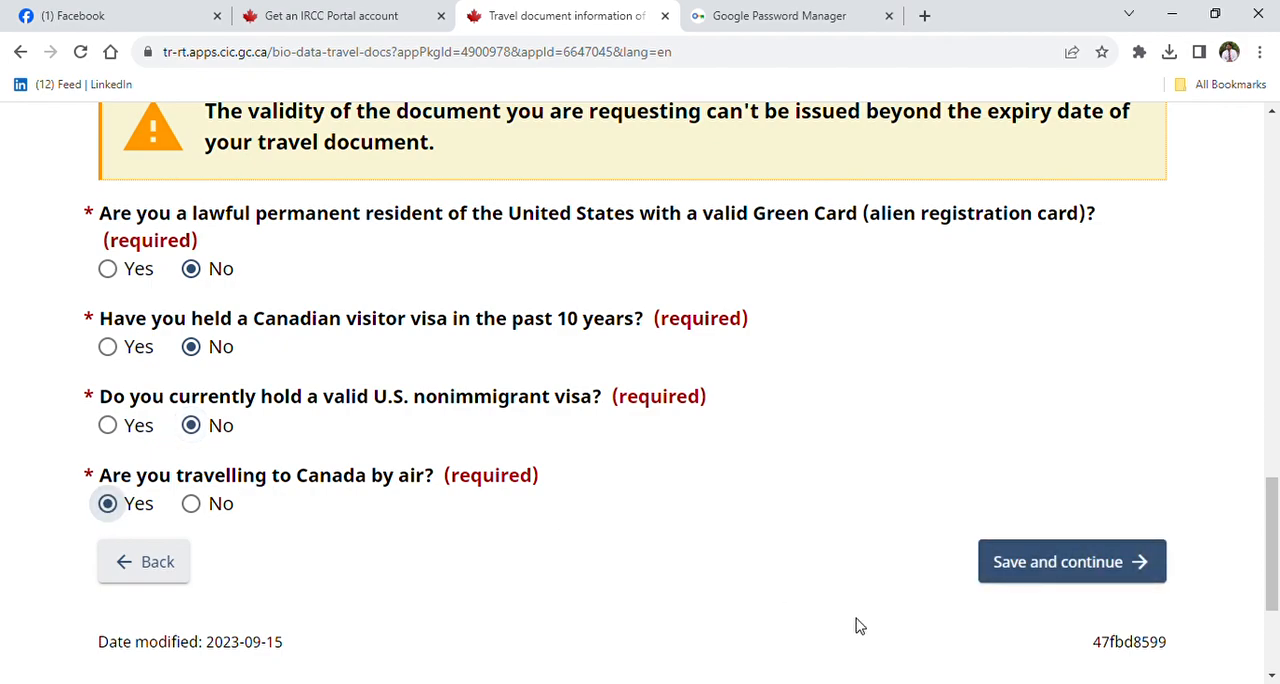
{"action": "left_click", "coordinate": [1128, 562]}
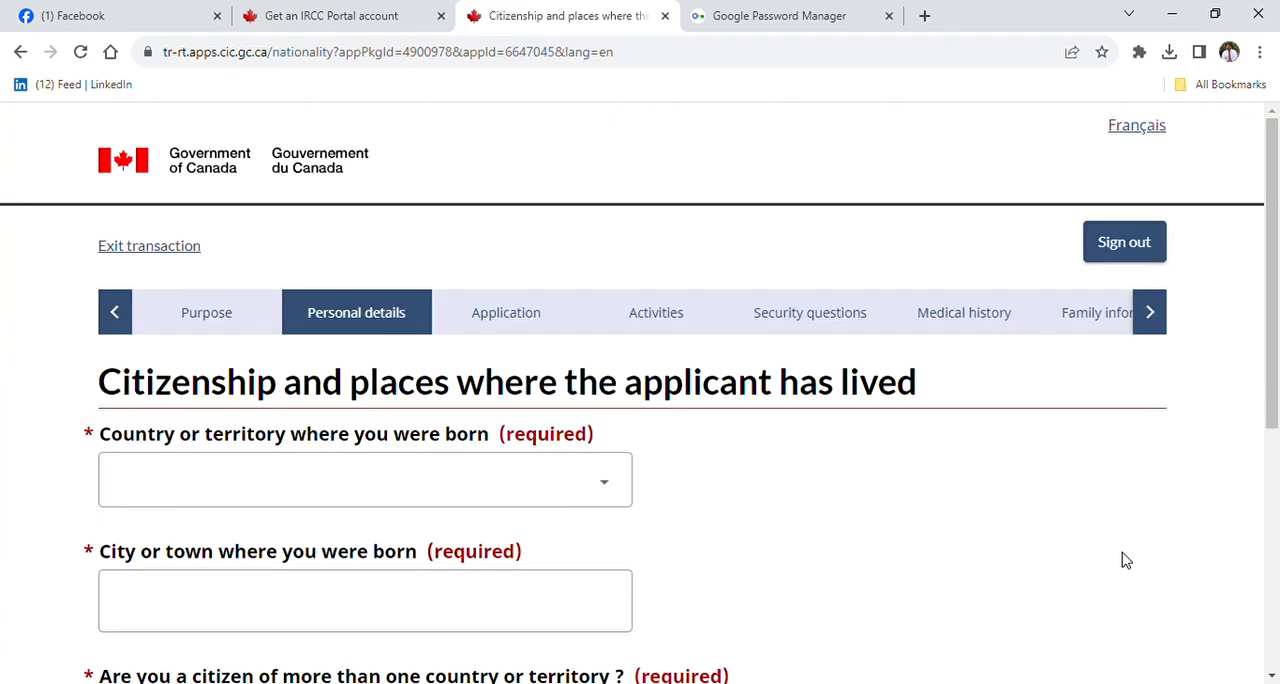
Set the country of birth to Pakistan and enter FAISALABAD as the city of birth.
{"action": "left_click", "coordinate": [477, 492]}
{"action": "left_click", "coordinate": [800, 484]}
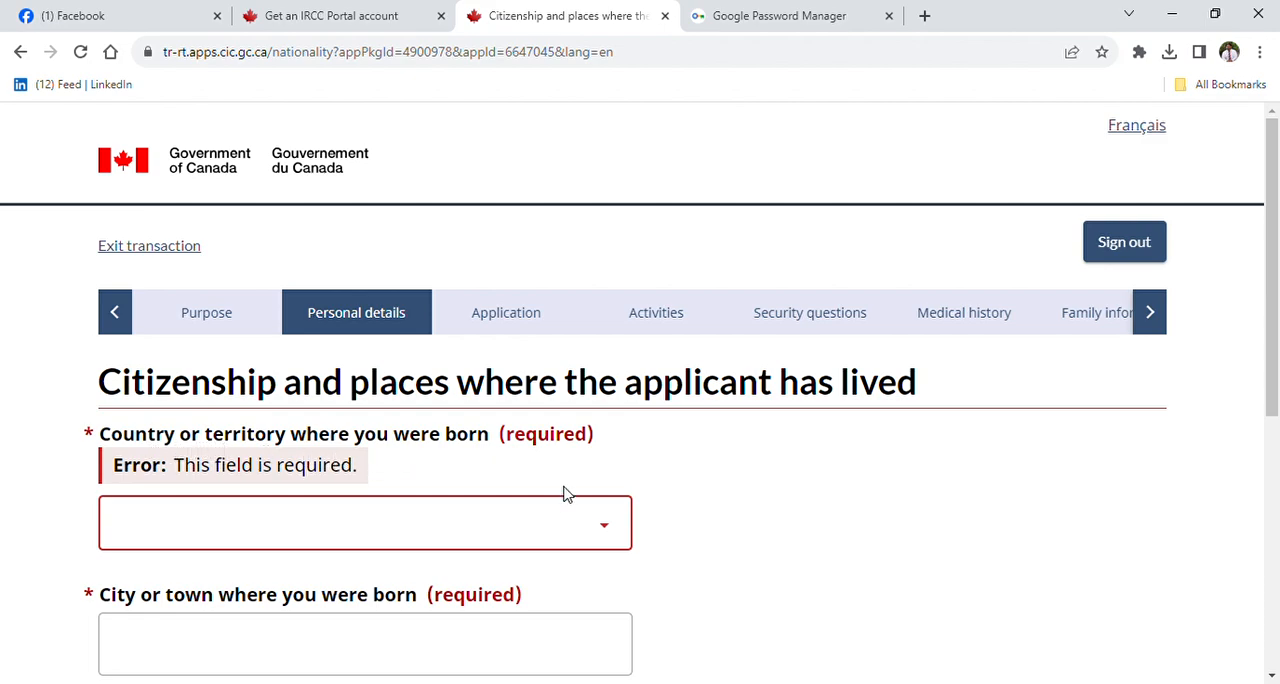
{"action": "left_click", "coordinate": [530, 538]}
{"action": "key", "text": "p"}
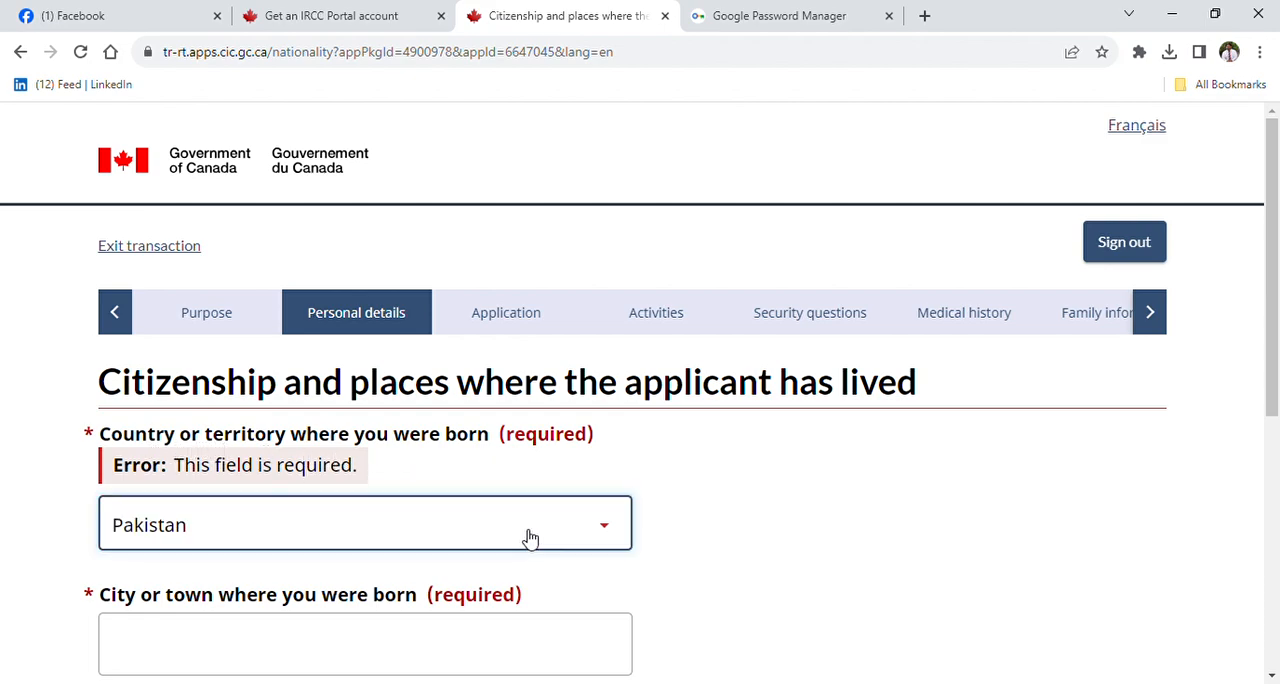
{"action": "left_click", "coordinate": [859, 524]}
{"action": "scroll", "coordinate": [862, 525], "scroll_direction": "down", "scroll_amount": 2}
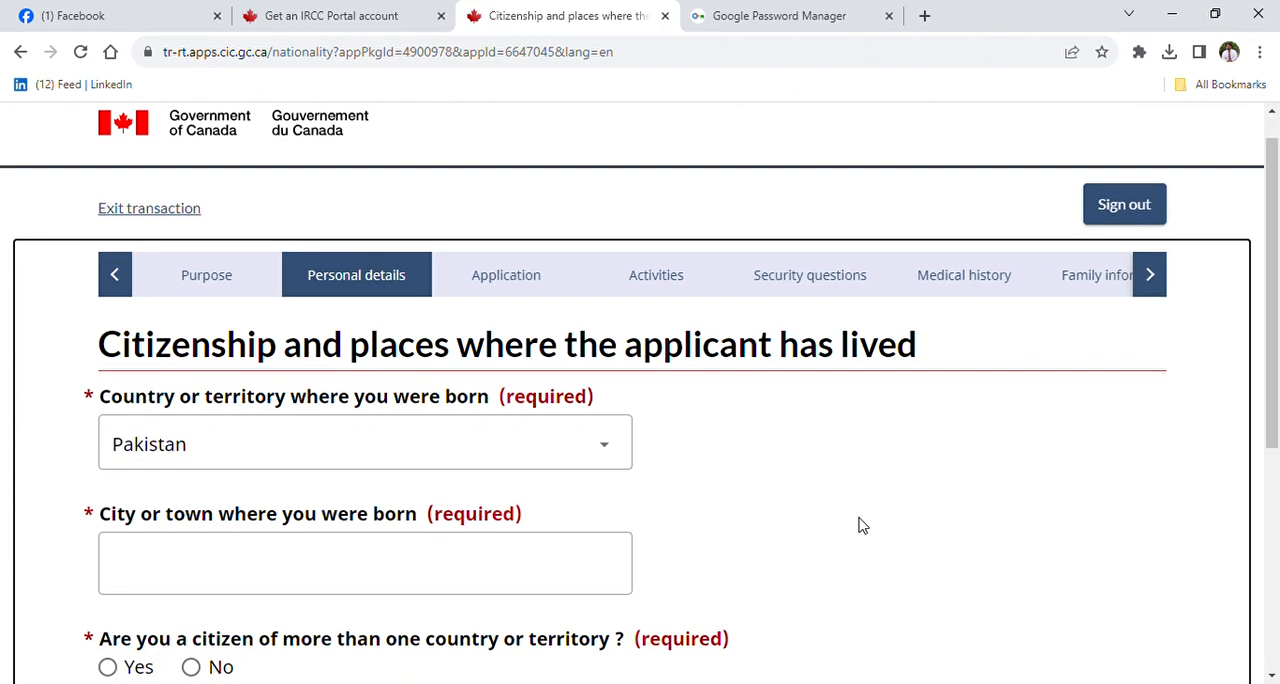
{"action": "left_click", "coordinate": [206, 492]}
{"action": "type", "text": "FAISALABAD"}
{"action": "left_click", "coordinate": [350, 622]}
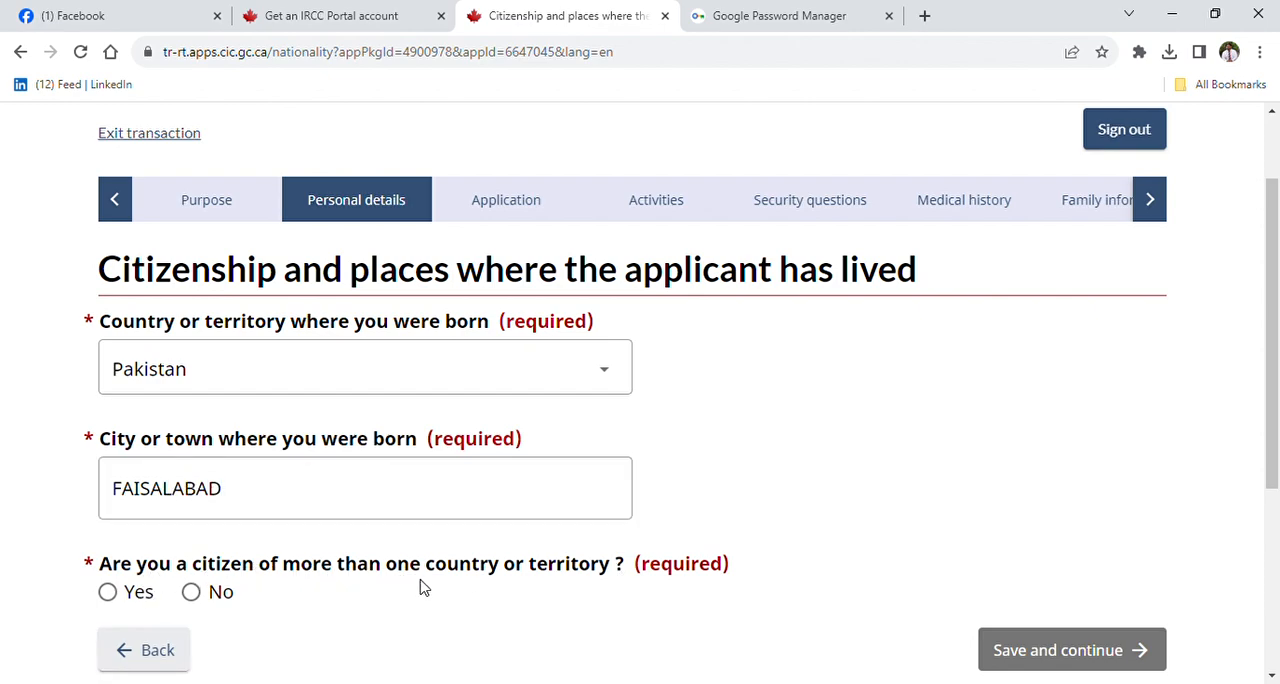
Answer No to multiple citizenships, declare citizenship of Pakistan since birth, and save to continue.
{"action": "left_click", "coordinate": [191, 592]}
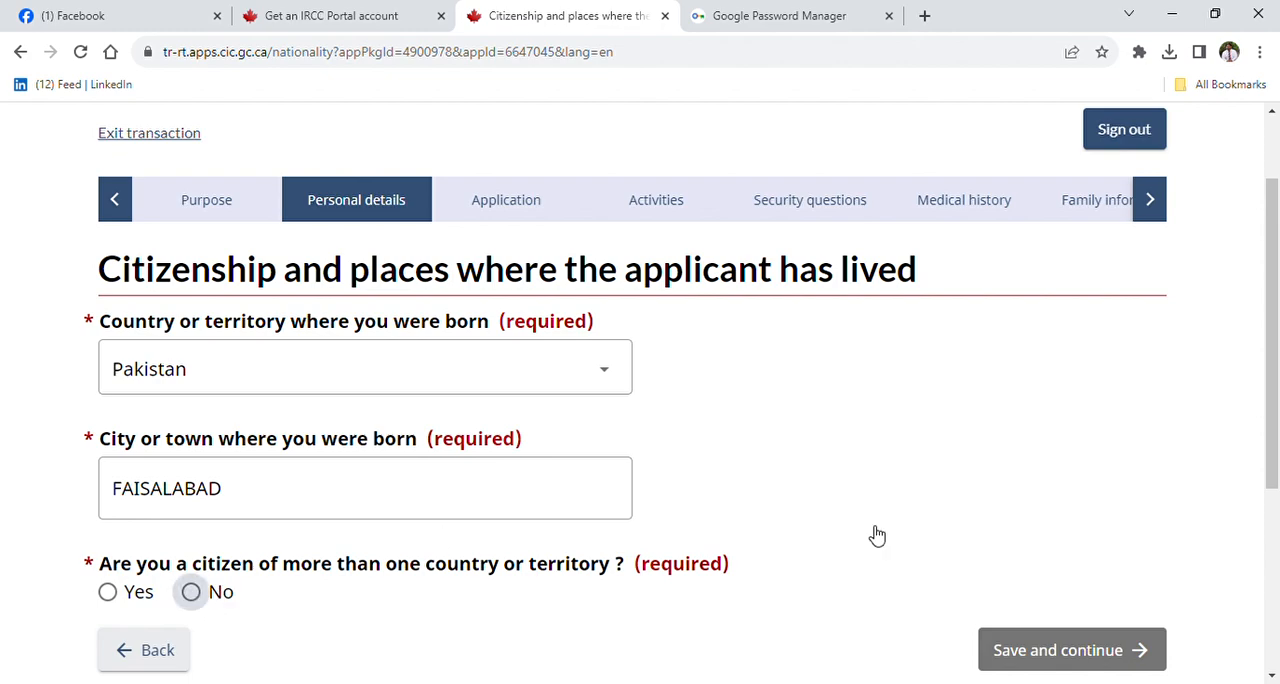
{"action": "left_click_drag", "start_coordinate": [1277, 400], "coordinate": [1277, 475]}
{"action": "left_click", "coordinate": [550, 447]}
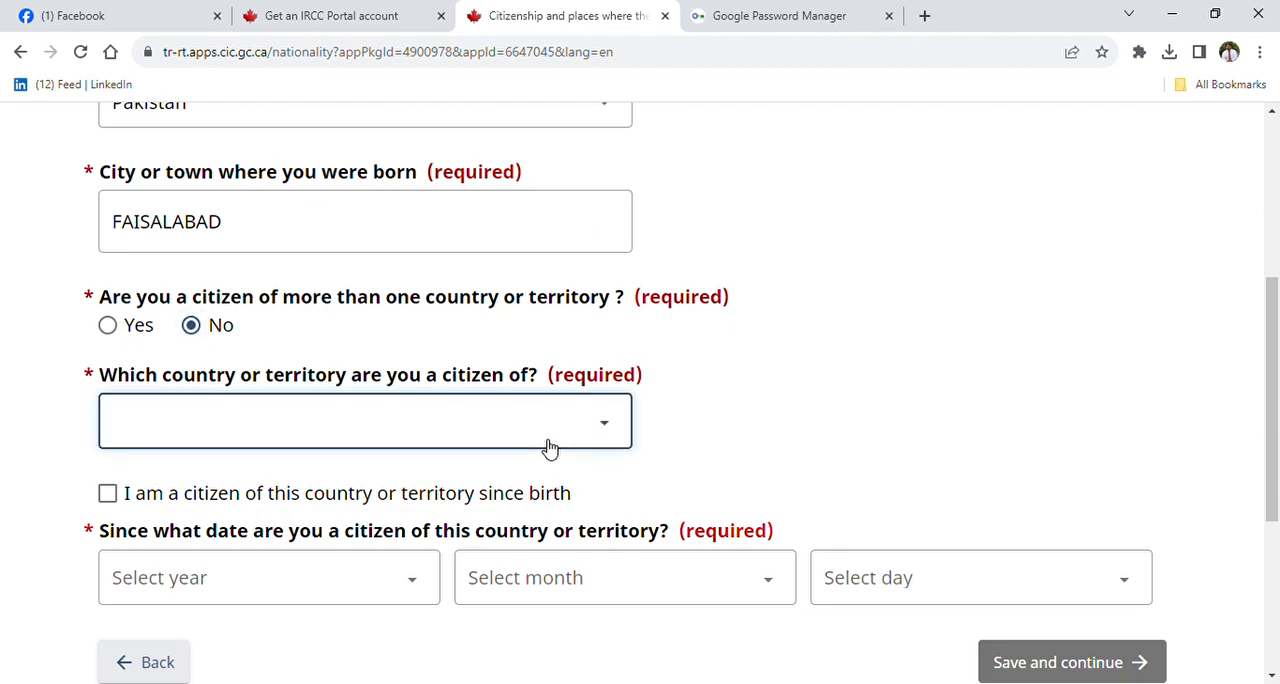
{"action": "key", "text": "p"}
{"action": "left_click", "coordinate": [107, 494]}
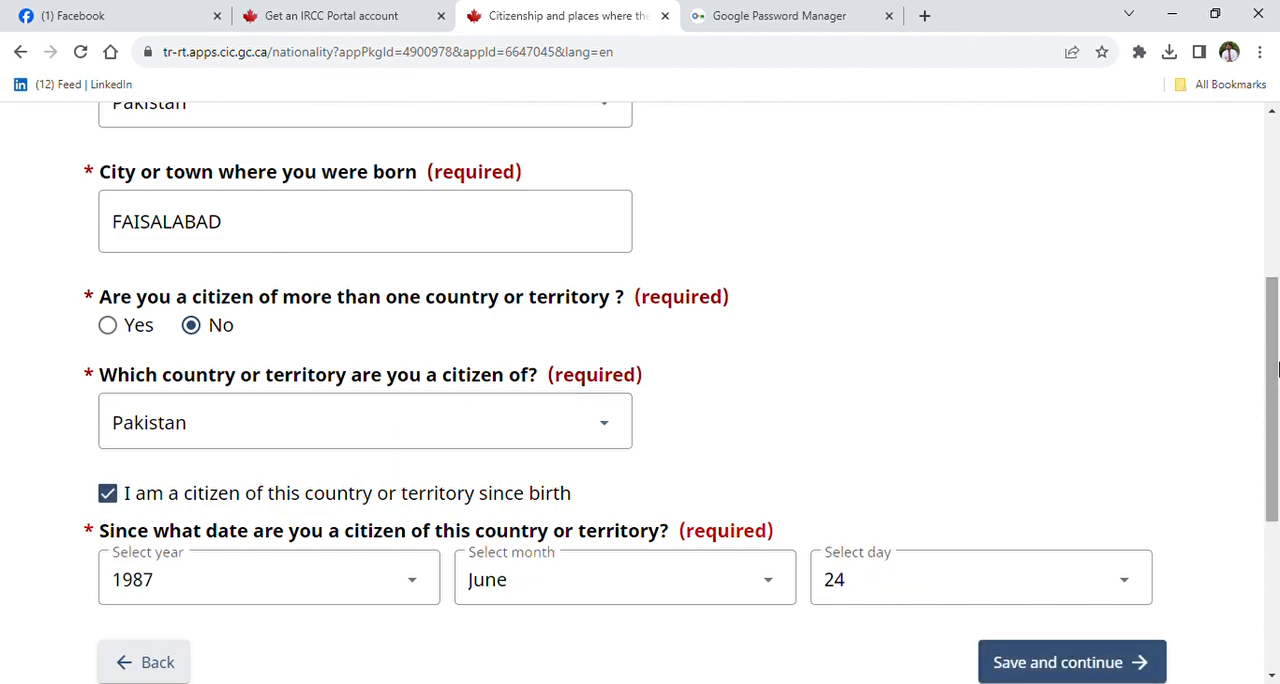
{"action": "scroll", "coordinate": [1276, 383], "scroll_direction": "down", "scroll_amount": 3}
{"action": "left_click", "coordinate": [1090, 495]}
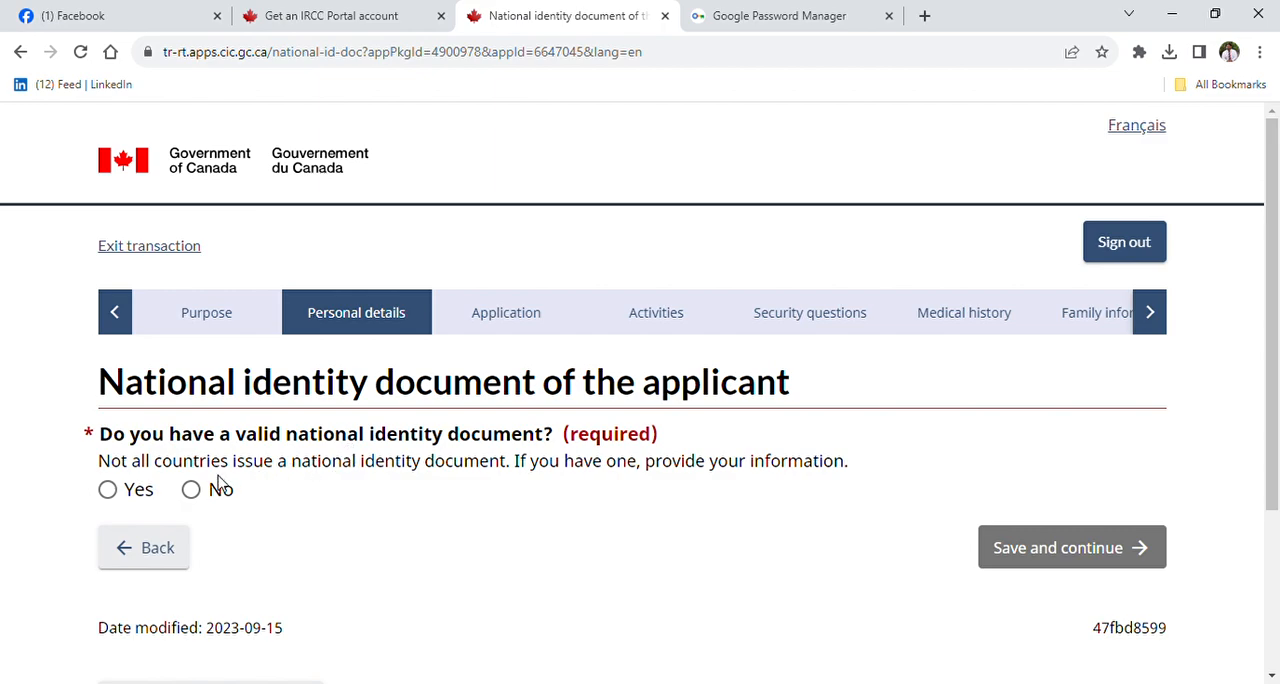
Answer Yes to having a valid national identity document and enter its document number.
{"action": "left_click", "coordinate": [108, 490]}
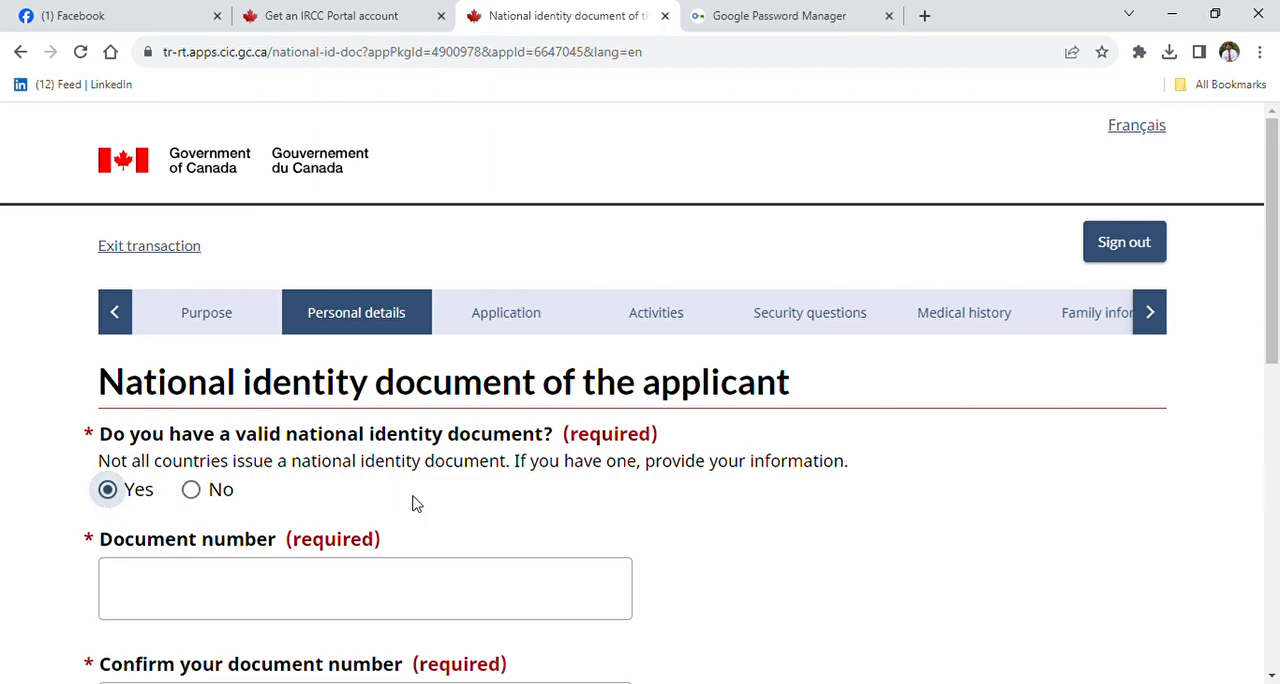
{"action": "left_click", "coordinate": [483, 599]}
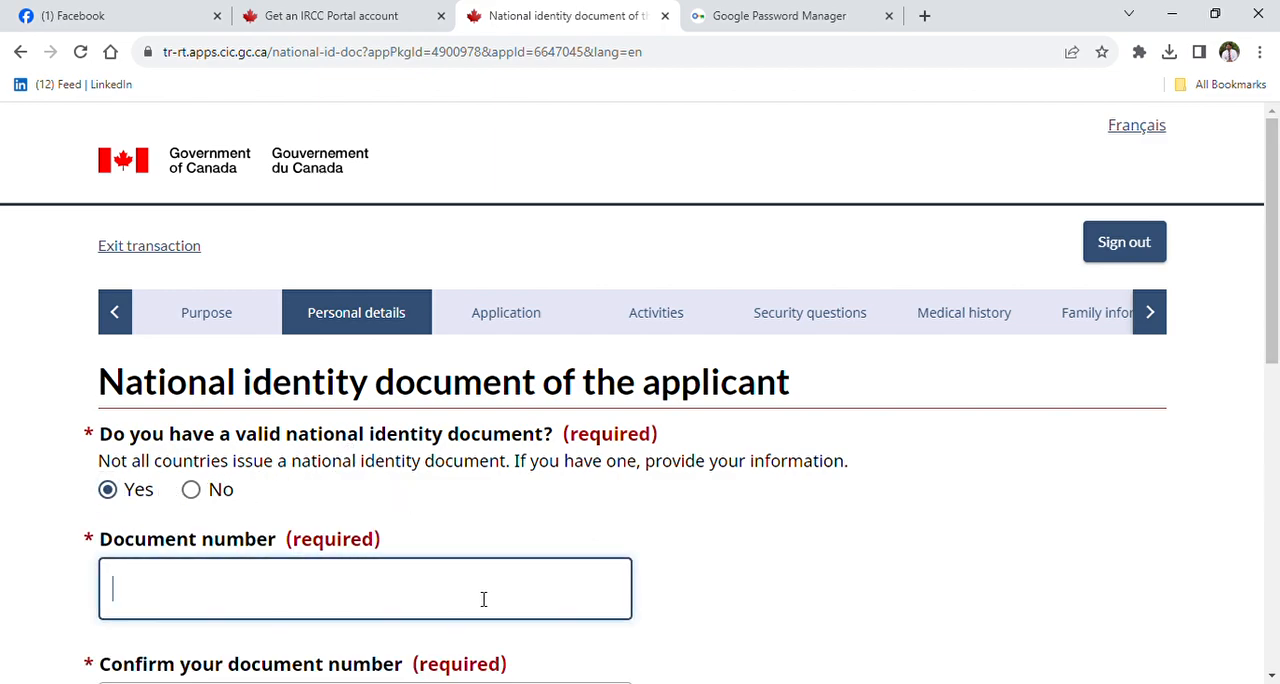
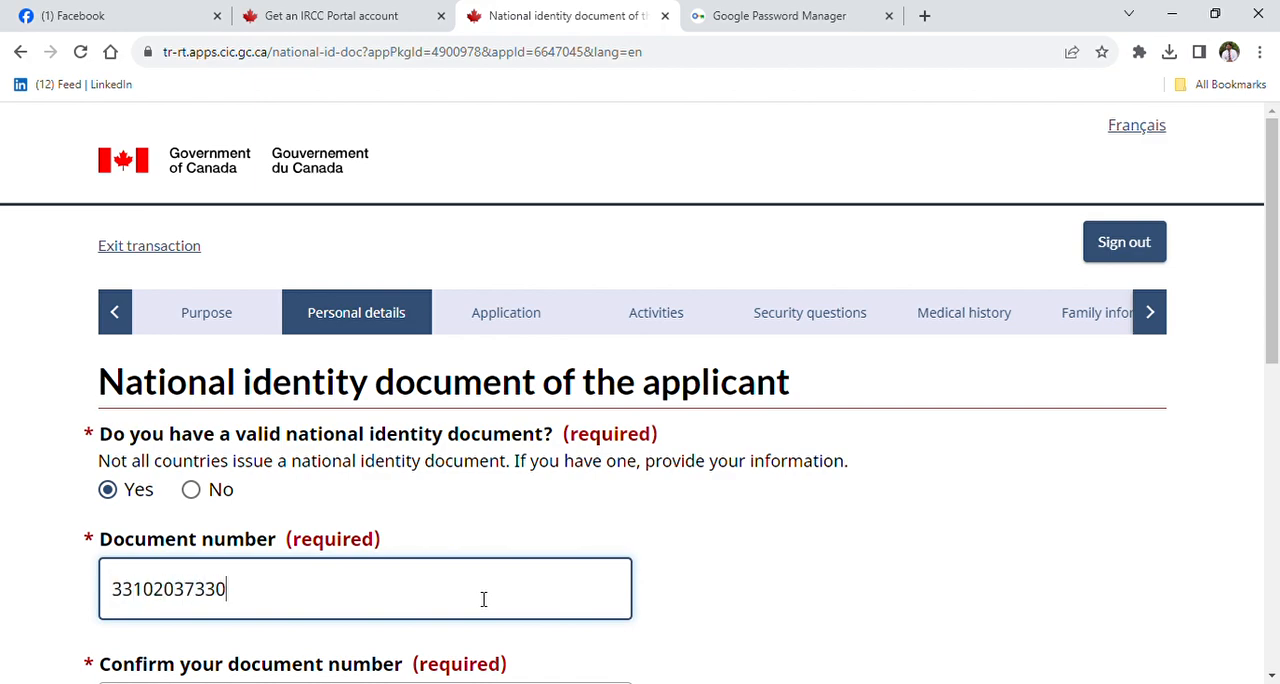
{"action": "left_click", "coordinate": [705, 505]}
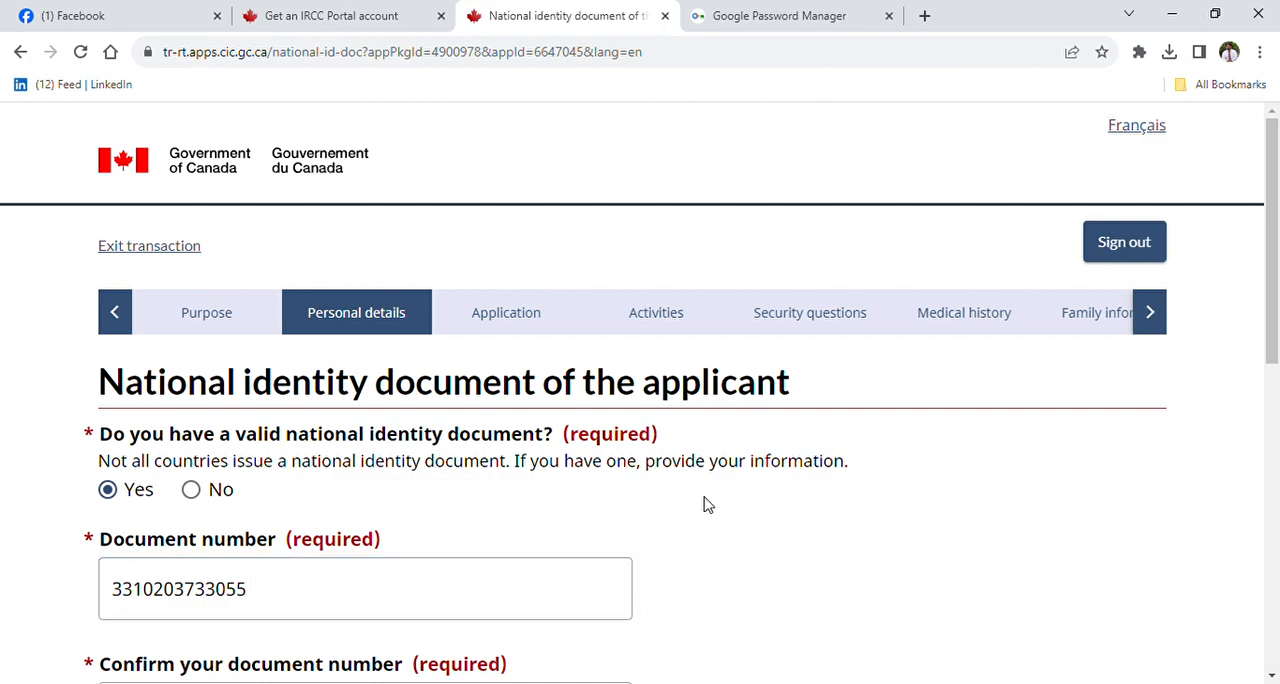
Re-enter the national identity document number in the confirmation field.
{"action": "scroll", "coordinate": [705, 505], "scroll_direction": "down", "scroll_amount": 2}
{"action": "left_click", "coordinate": [364, 562]}
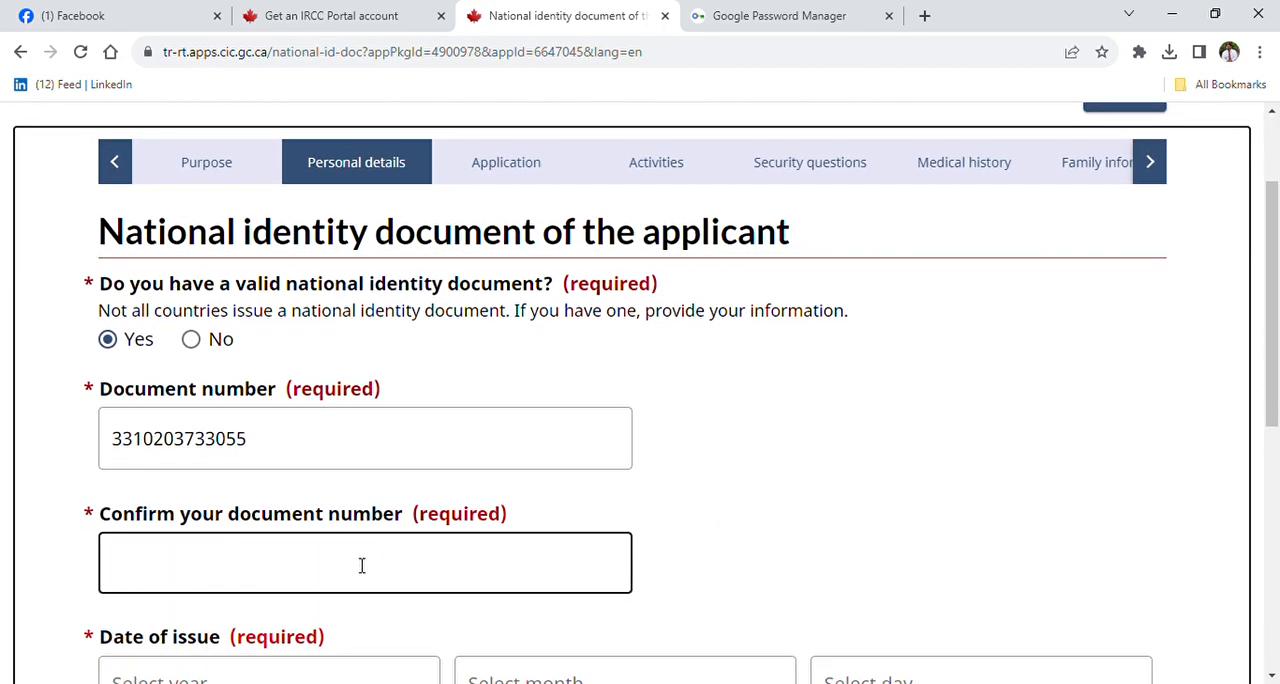
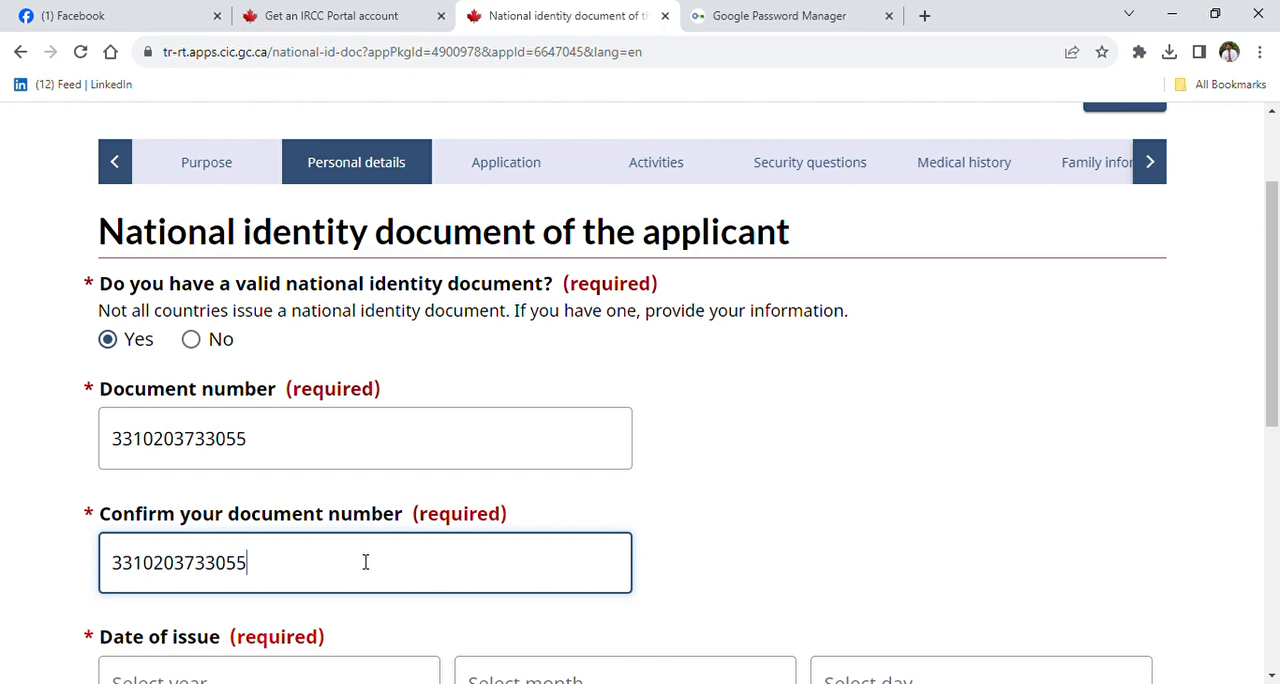
{"action": "left_click", "coordinate": [949, 467]}
Set the year of issue of the national identity document to 2022.
{"action": "scroll", "coordinate": [949, 467], "scroll_direction": "down", "scroll_amount": 5}
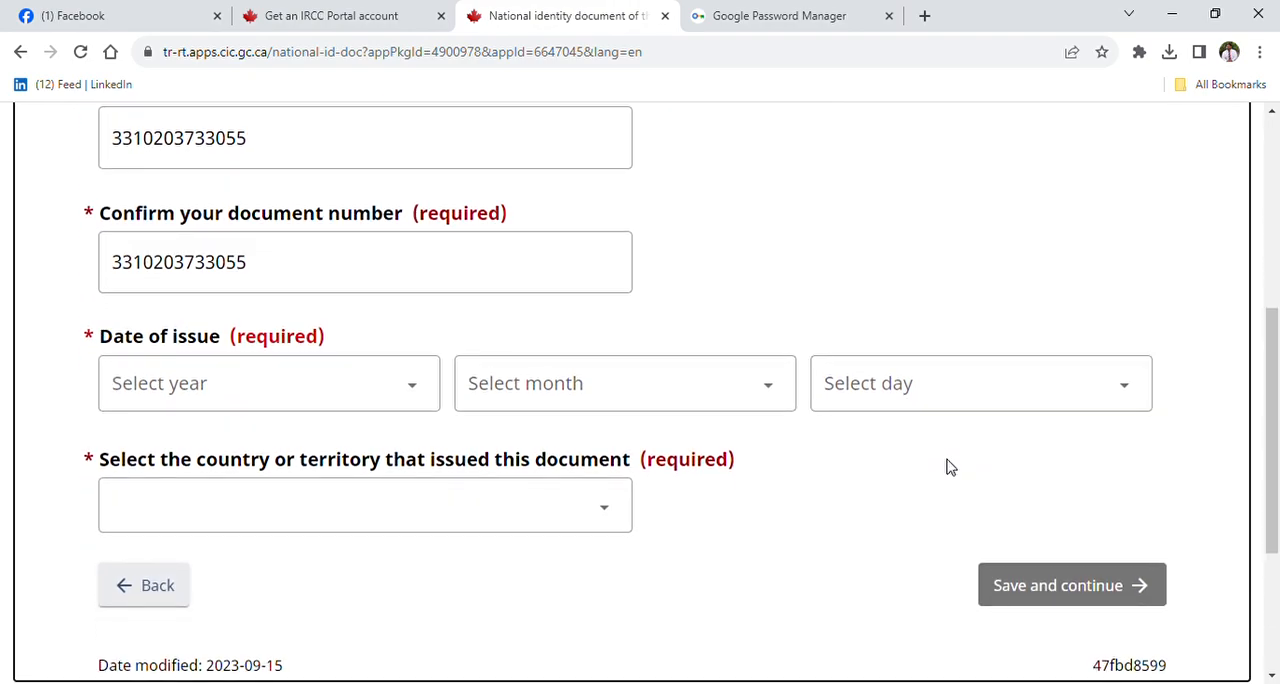
{"action": "left_click", "coordinate": [405, 400]}
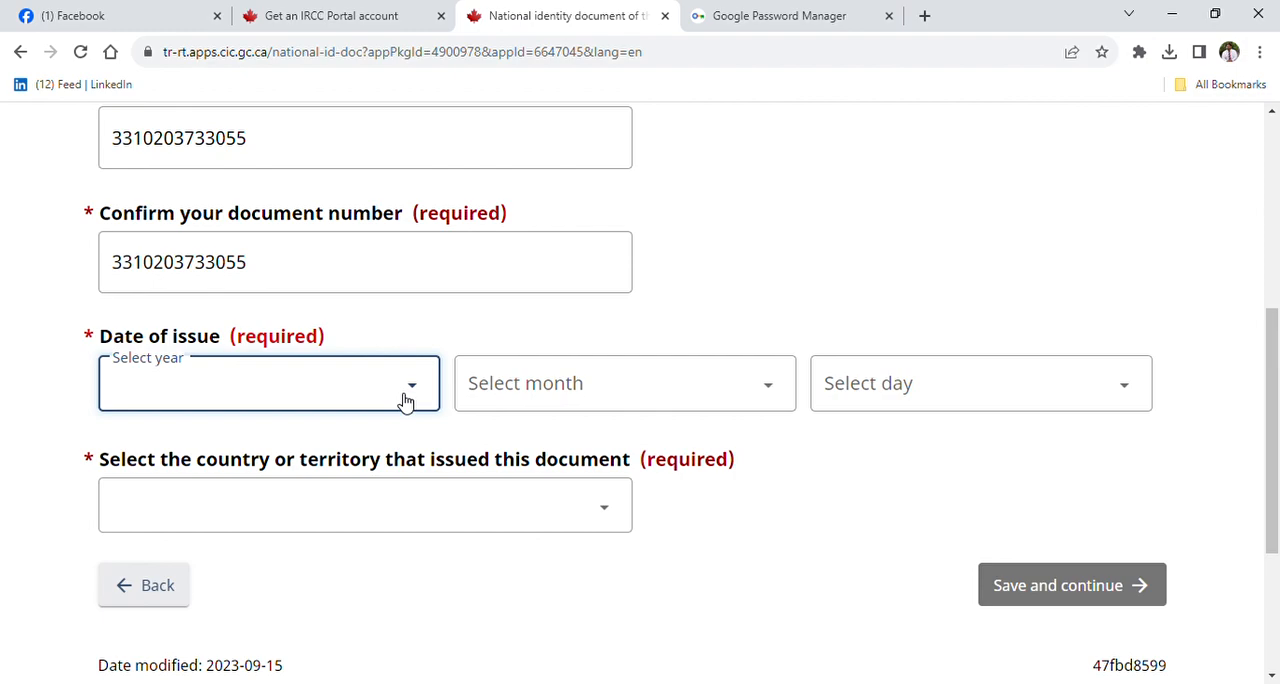
{"action": "left_click", "coordinate": [820, 259]}
{"action": "left_click", "coordinate": [259, 451]}
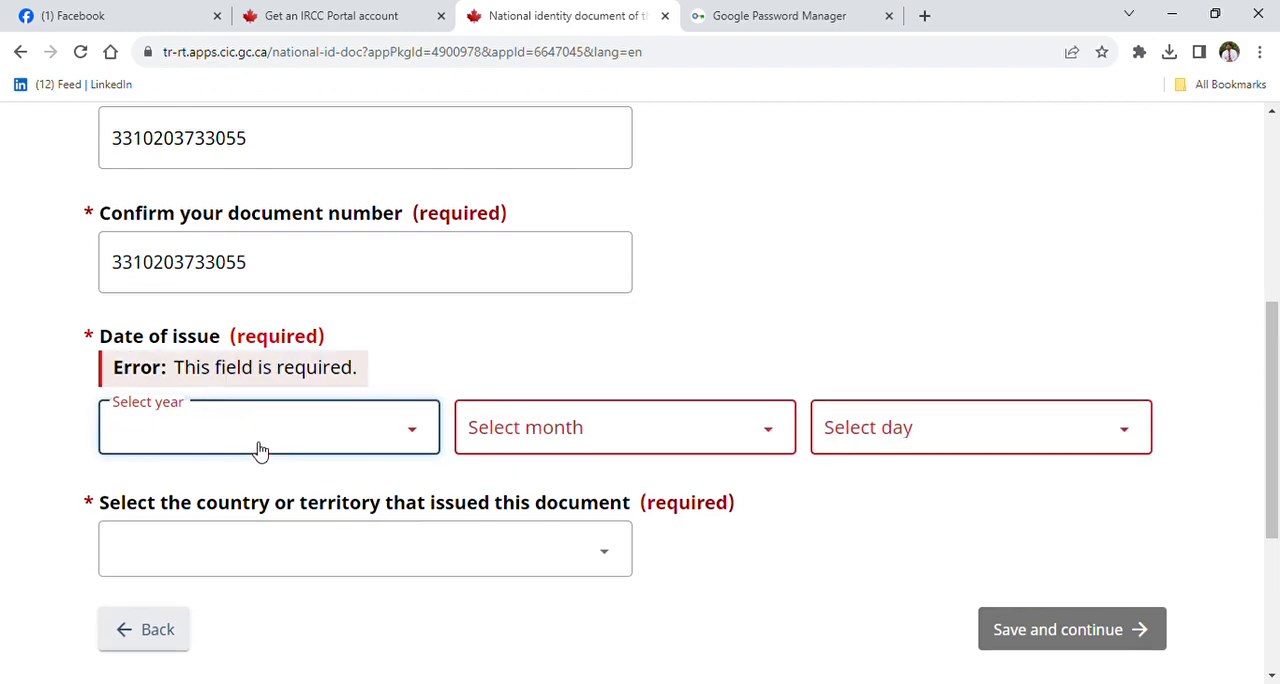
{"action": "type", "text": "2021"}
{"action": "key", "text": "Down"}
{"action": "key", "text": "Down"}
{"action": "key", "text": "Down"}
{"action": "key", "text": "Down"}
{"action": "key", "text": "Down"}
{"action": "key", "text": "Down"}
{"action": "key", "text": "Down"}
{"action": "key", "text": "Down"}
{"action": "key", "text": "Down"}
{"action": "key", "text": "Down"}
{"action": "key", "text": "Down"}
{"action": "key", "text": "Down"}
{"action": "key", "text": "Down"}
{"action": "key", "text": "Down"}
{"action": "key", "text": "Down"}
{"action": "key", "text": "Down"}
{"action": "key", "text": "Down"}
{"action": "key", "text": "Down"}
{"action": "key", "text": "Down"}
{"action": "key", "text": "Down"}
{"action": "key", "text": "Up"}
{"action": "key", "text": "Up"}
{"action": "key", "text": "Up"}
{"action": "key", "text": "Up"}
{"action": "key", "text": "Up"}
{"action": "key", "text": "Up"}
{"action": "key", "text": "Up"}
{"action": "key", "text": "Up"}
{"action": "key", "text": "Up"}
{"action": "key", "text": "Up"}
{"action": "key", "text": "Up"}
{"action": "key", "text": "Up"}
{"action": "key", "text": "Up"}
{"action": "key", "text": "Up"}
{"action": "key", "text": "Up"}
{"action": "key", "text": "Up"}
{"action": "key", "text": "Up"}
{"action": "key", "text": "Up"}
{"action": "key", "text": "Up"}
{"action": "key", "text": "Up"}
{"action": "key", "text": "Down"}
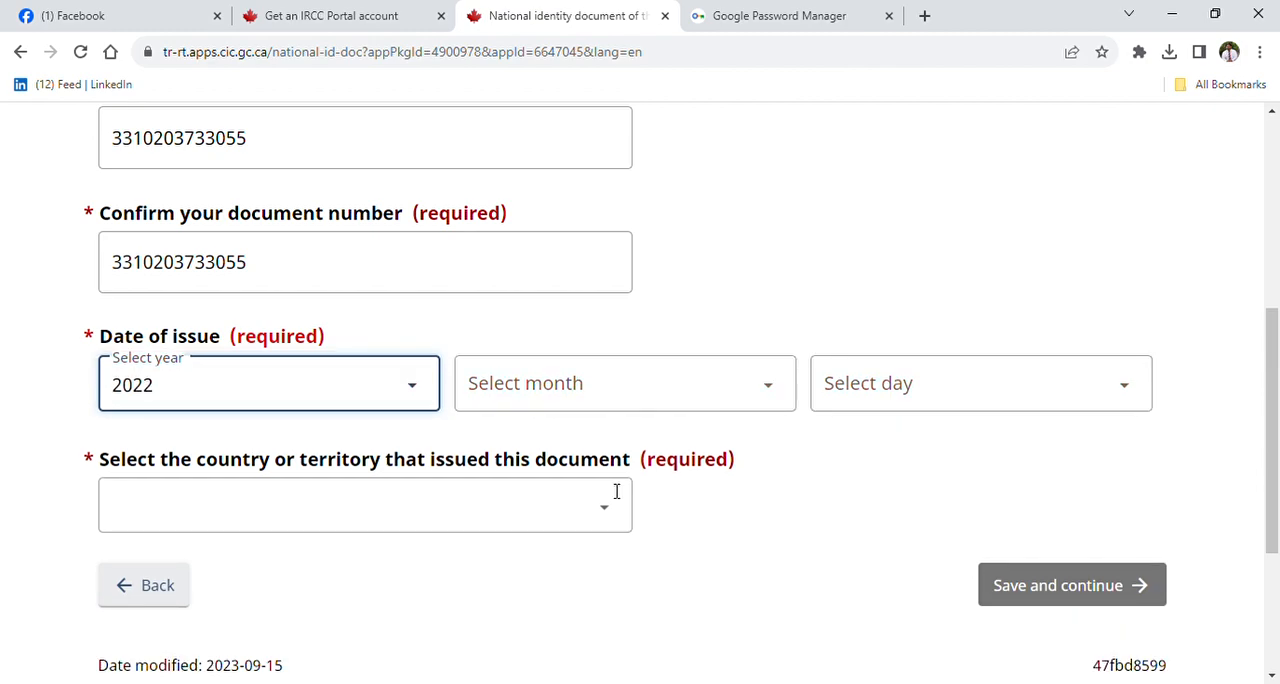
Set the identity document's month of issue to June and its day to 9.
{"action": "left_click", "coordinate": [708, 402]}
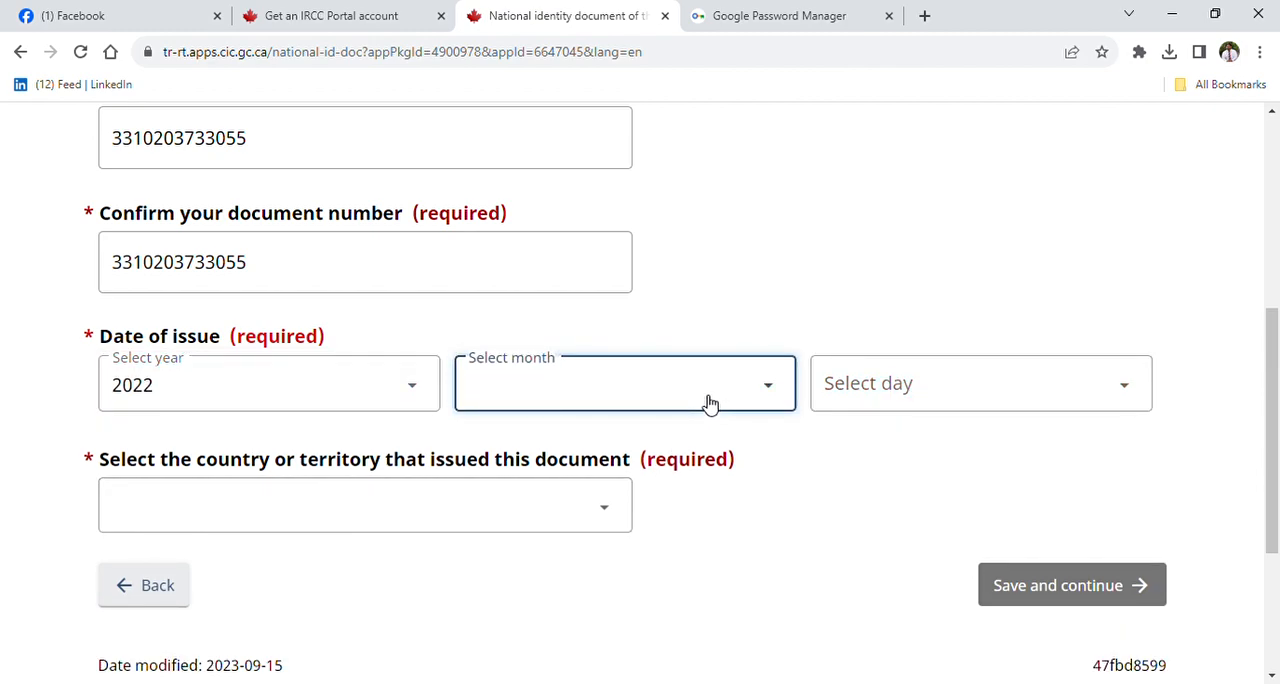
{"action": "left_click", "coordinate": [597, 192]}
{"action": "left_click", "coordinate": [892, 389]}
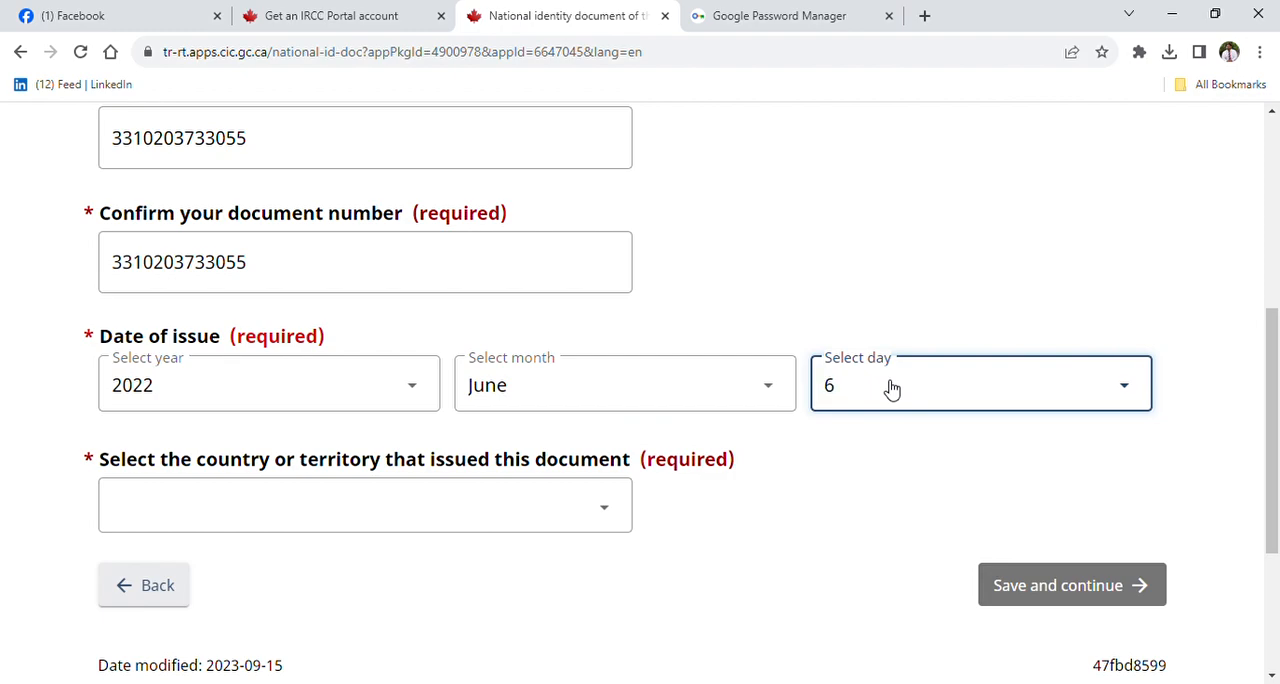
{"action": "left_click", "coordinate": [837, 494]}
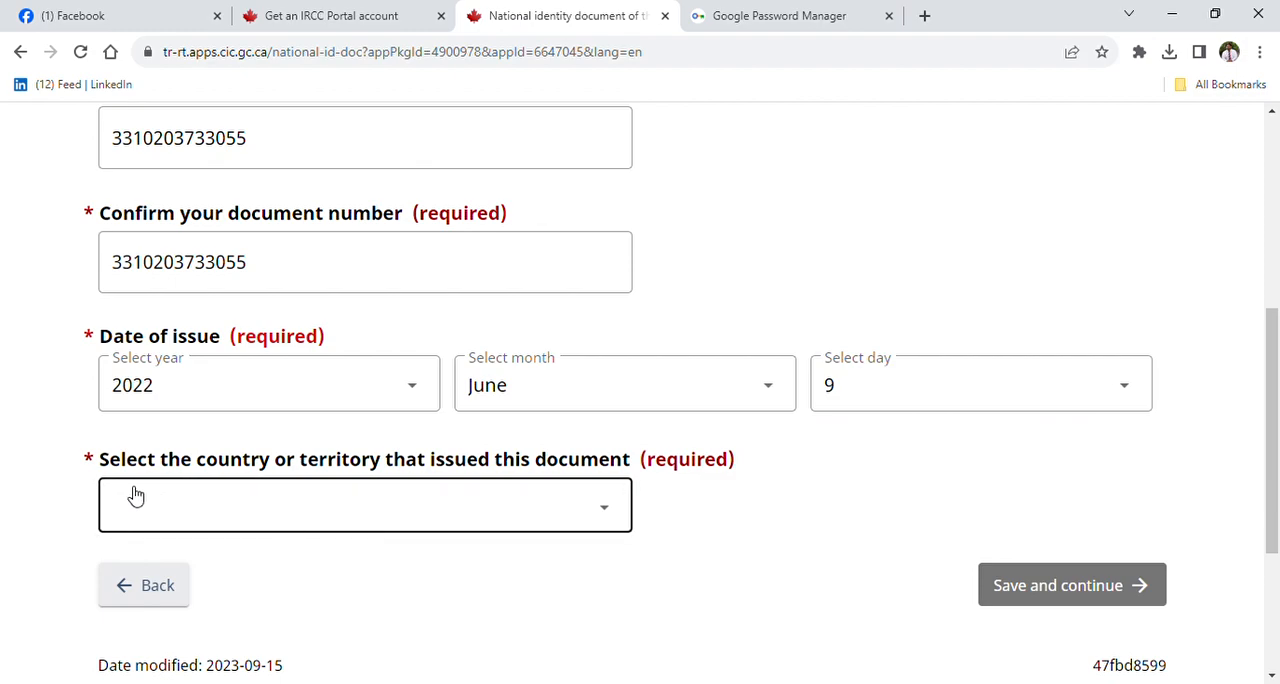
Select Pakistan as the country that issued the identity document and save to continue.
{"action": "left_click", "coordinate": [437, 498]}
{"action": "key", "text": "p"}
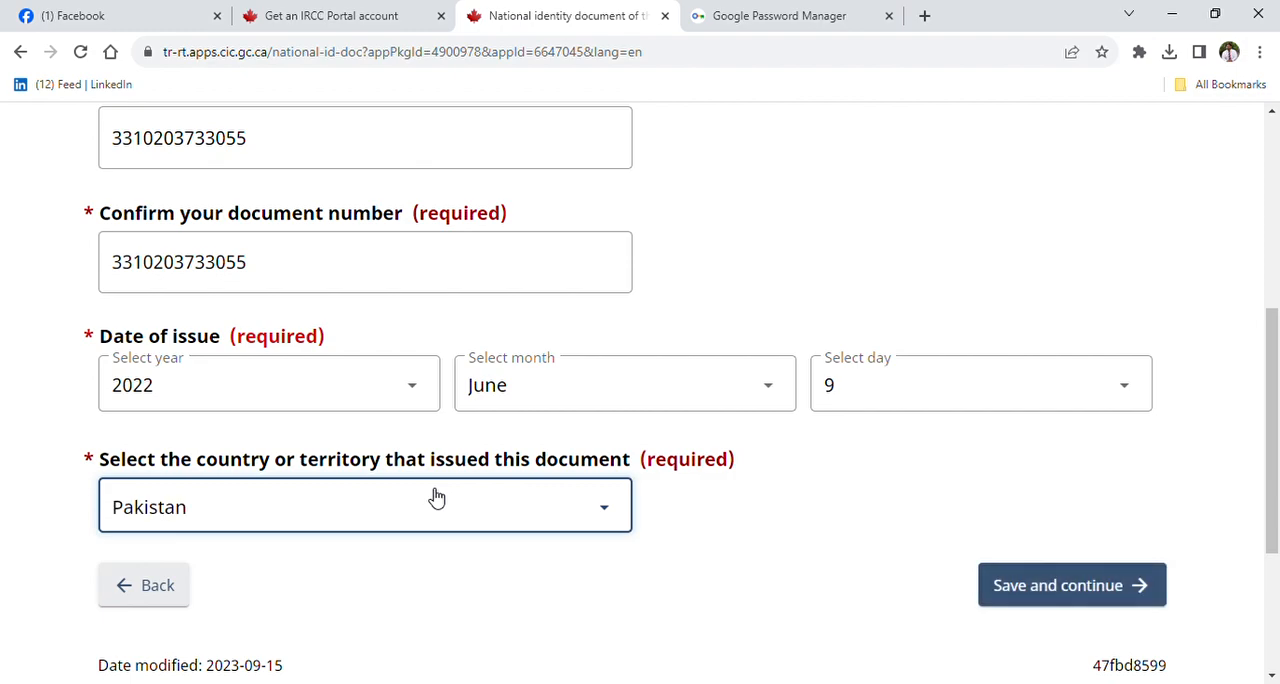
{"action": "left_click", "coordinate": [888, 570]}
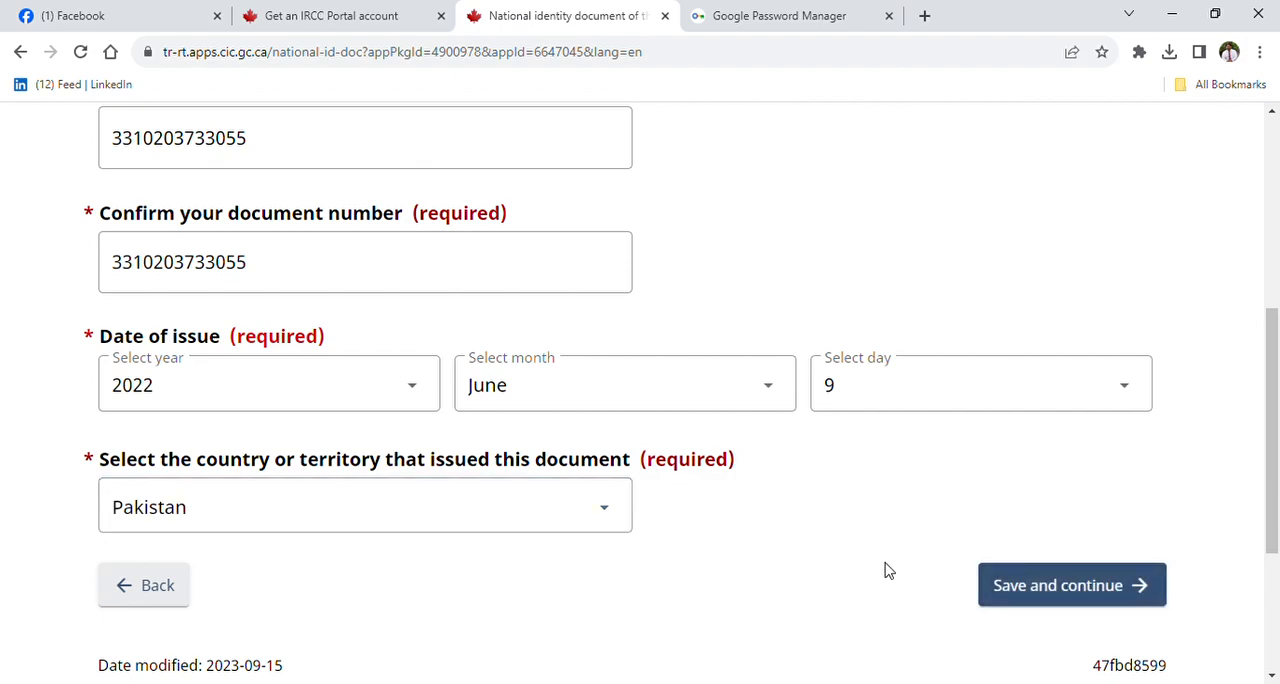
{"action": "left_click", "coordinate": [1100, 595]}
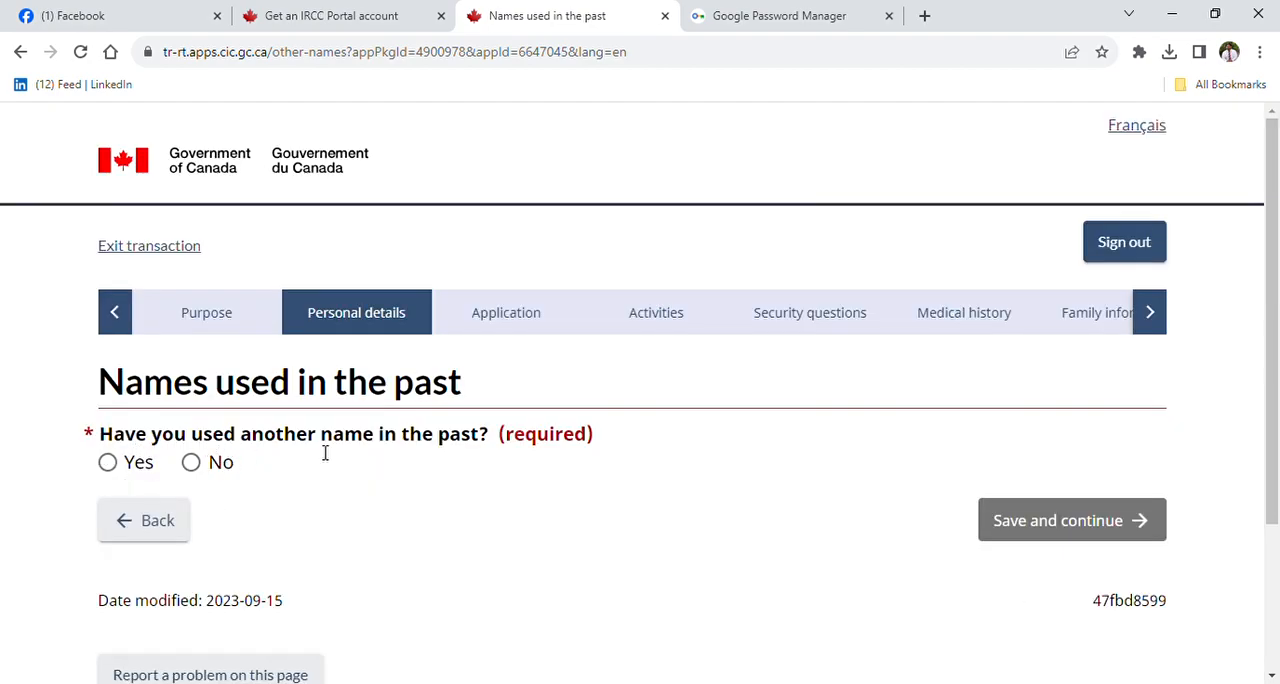
Answer No to having used another name in the past and save to continue.
{"action": "left_click", "coordinate": [200, 464]}
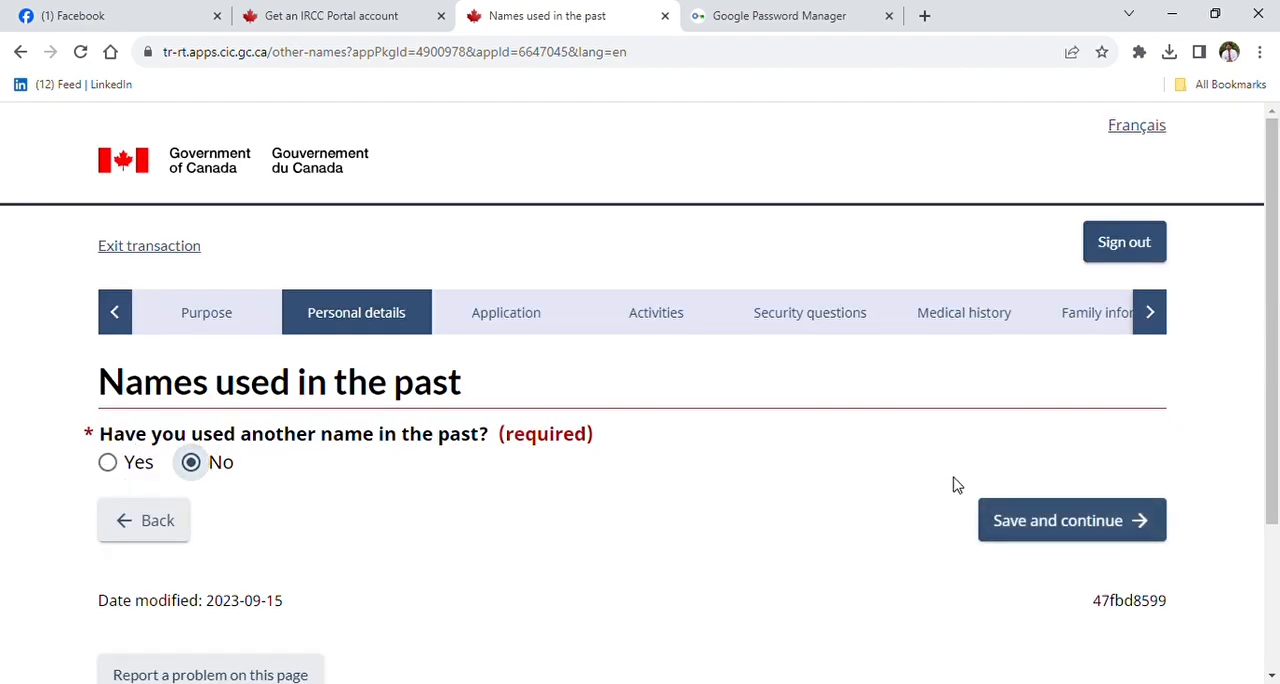
{"action": "left_click", "coordinate": [1065, 526]}
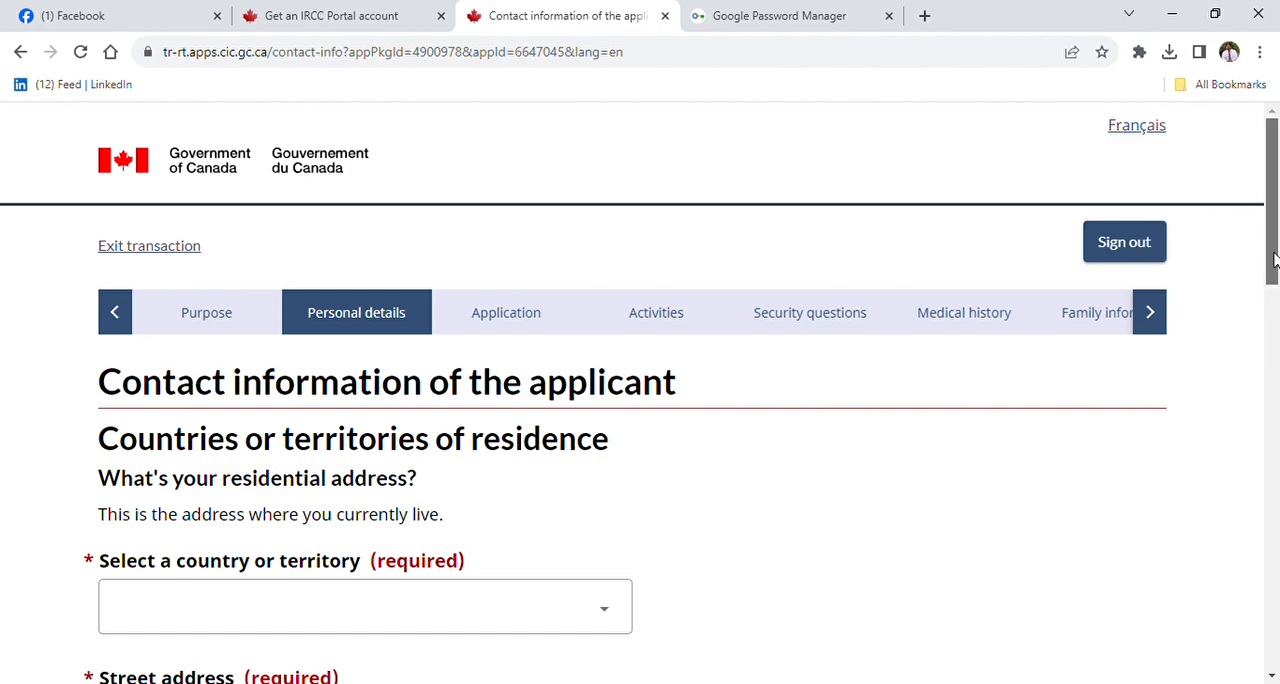
Set the country of the residential address to Pakistan.
{"action": "scroll", "coordinate": [1274, 263], "scroll_direction": "down", "scroll_amount": 2}
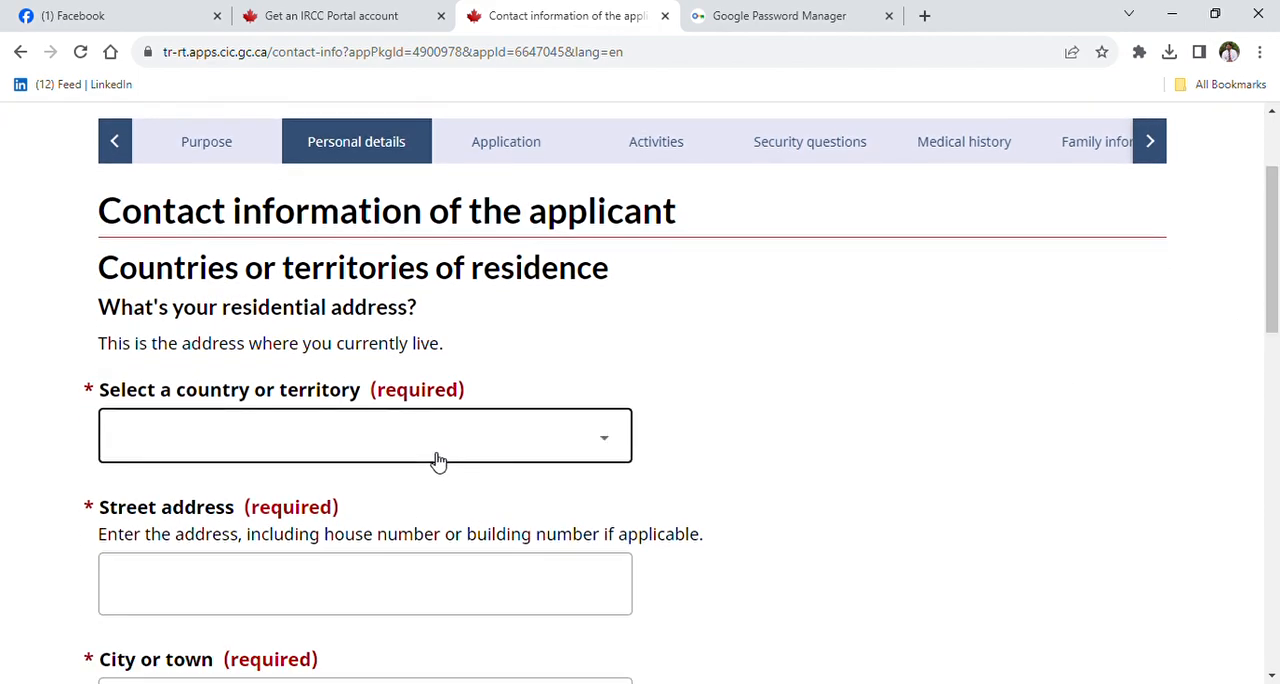
{"action": "key", "text": "p"}
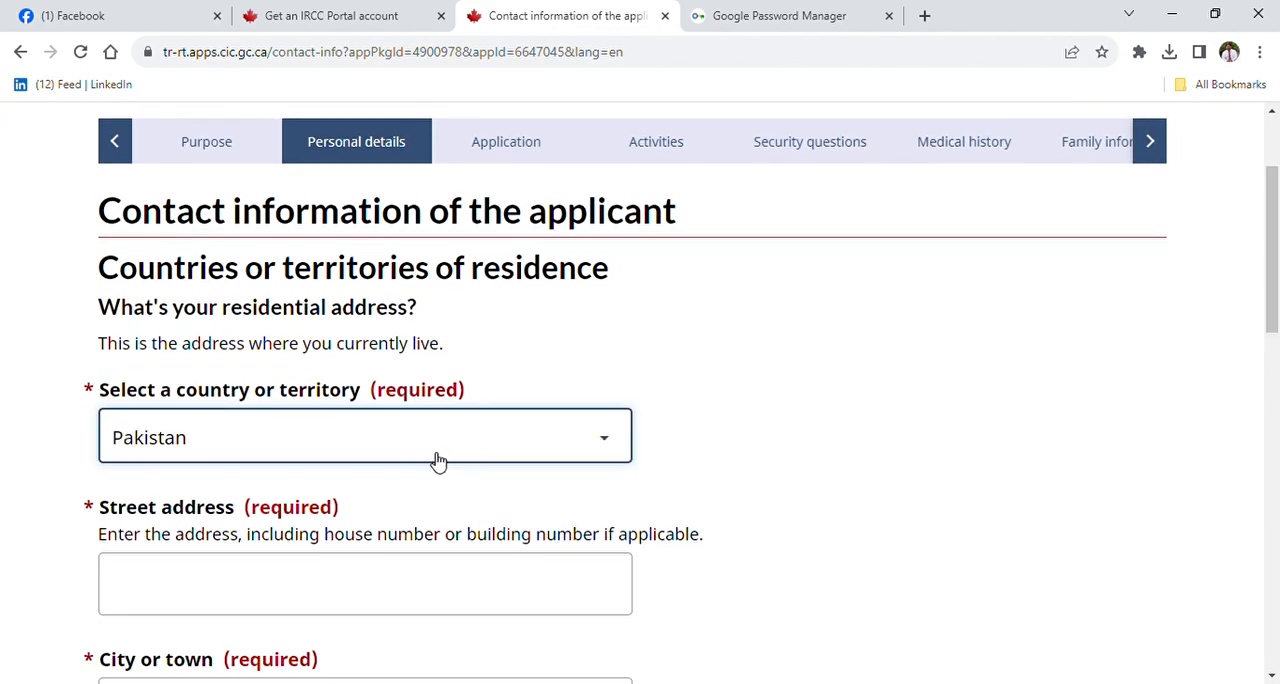
{"action": "left_click", "coordinate": [885, 457]}
Fill in the residential street address, city and postal code from the browser's saved address suggestion.
{"action": "scroll", "coordinate": [885, 457], "scroll_direction": "down", "scroll_amount": 2}
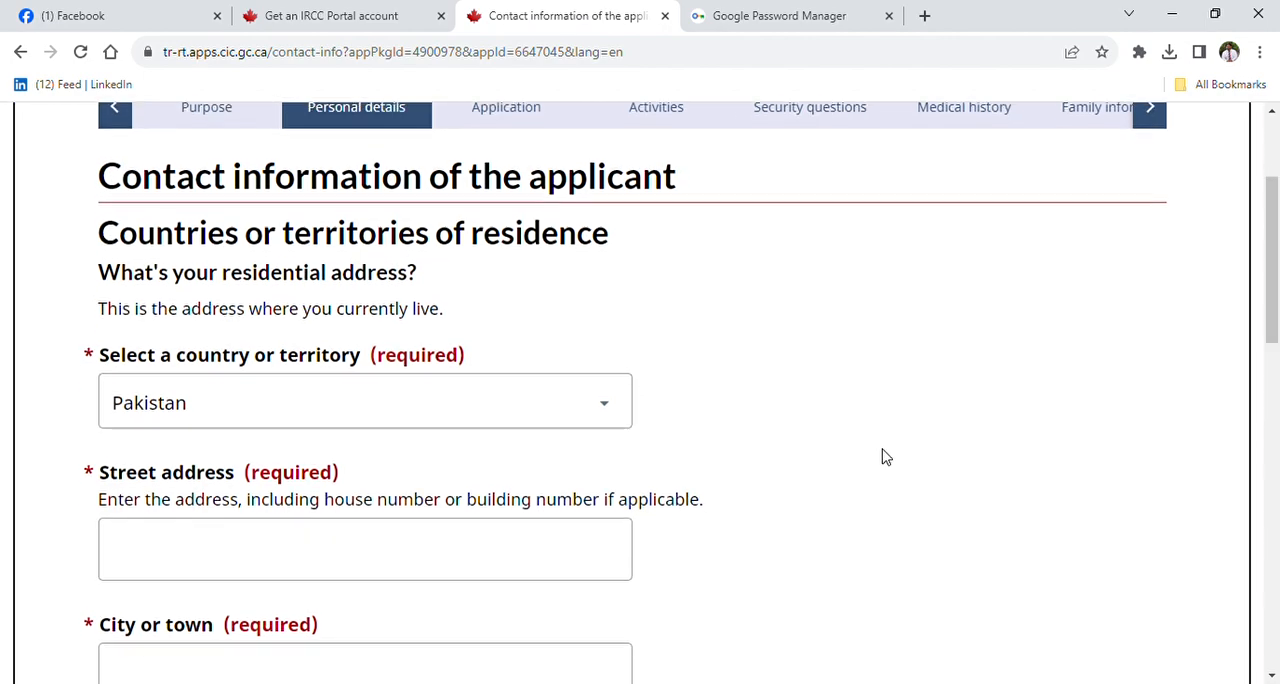
{"action": "left_click", "coordinate": [380, 437]}
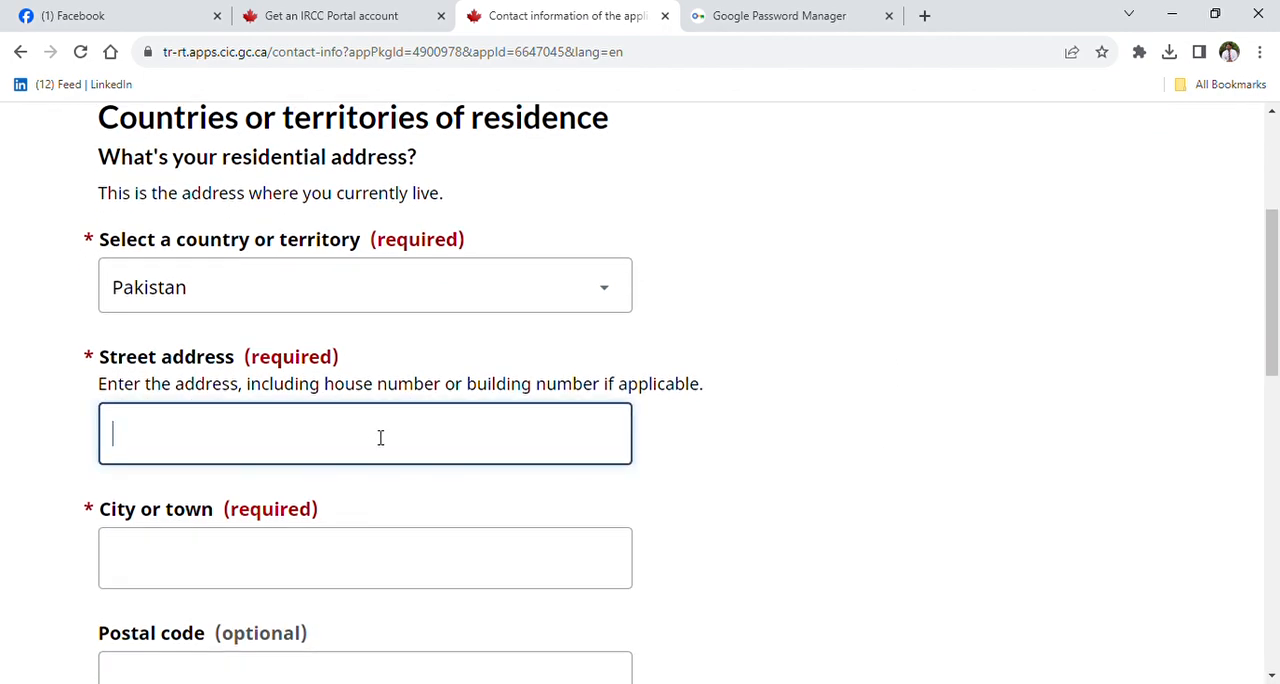
{"action": "key", "text": "Down"}
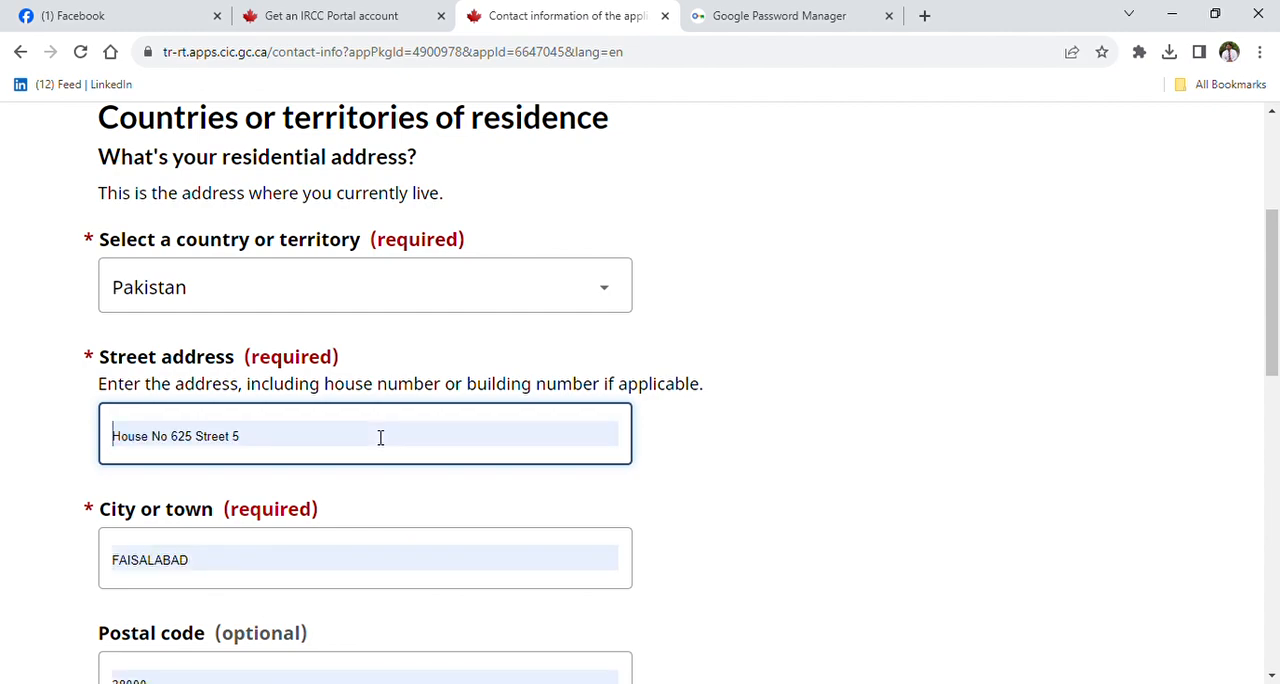
{"action": "key", "text": "Return"}
{"action": "left_click_drag", "start_coordinate": [1276, 349], "coordinate": [1276, 383]}
{"action": "type", "text": "mUHAMMA"}
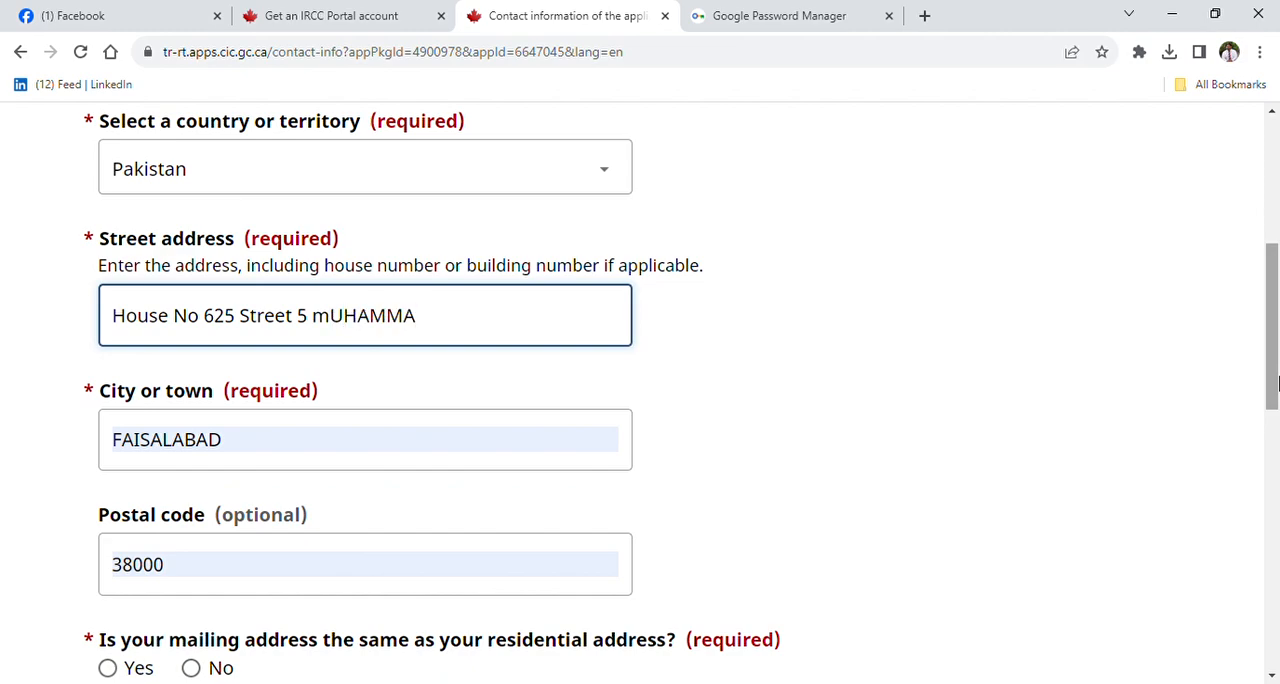
{"action": "key", "text": "BackSpace"}
{"action": "key", "text": "BackSpace"}
{"action": "key", "text": "BackSpace"}
{"action": "key", "text": "BackSpace"}
{"action": "key", "text": "BackSpace"}
{"action": "key", "text": "BackSpace"}
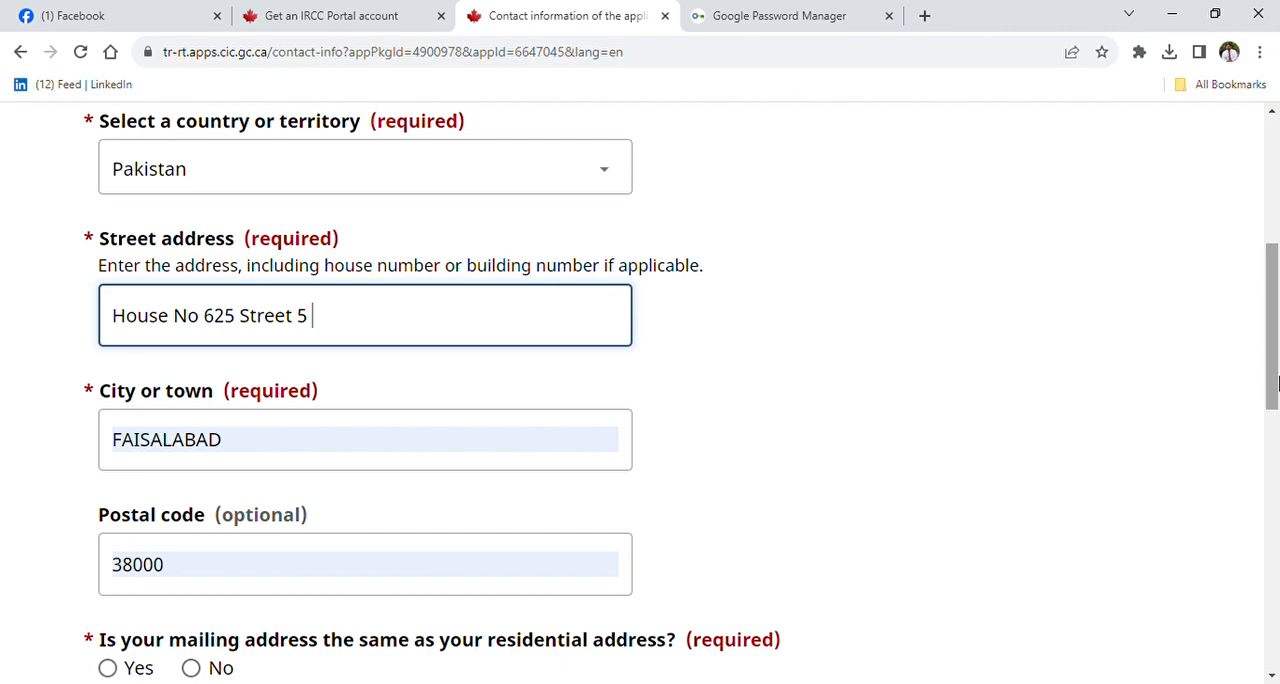
Complete the residential street address with the neighbourhood name.
{"action": "type", "text": "Muah"}
{"action": "key", "text": "BackSpace"}
{"action": "type", "text": "hammad"}
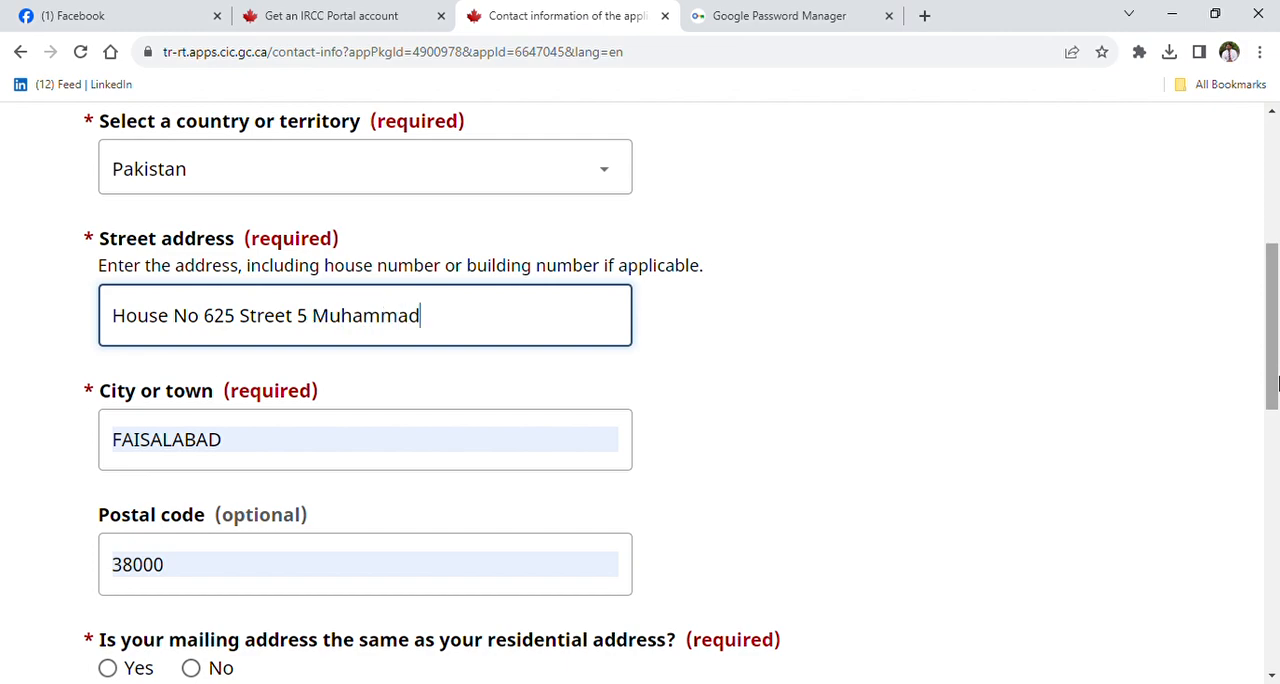
{"action": "type", "text": " Abad,"}
{"action": "key", "text": "BackSpace"}
{"action": "key", "text": "BackSpace"}
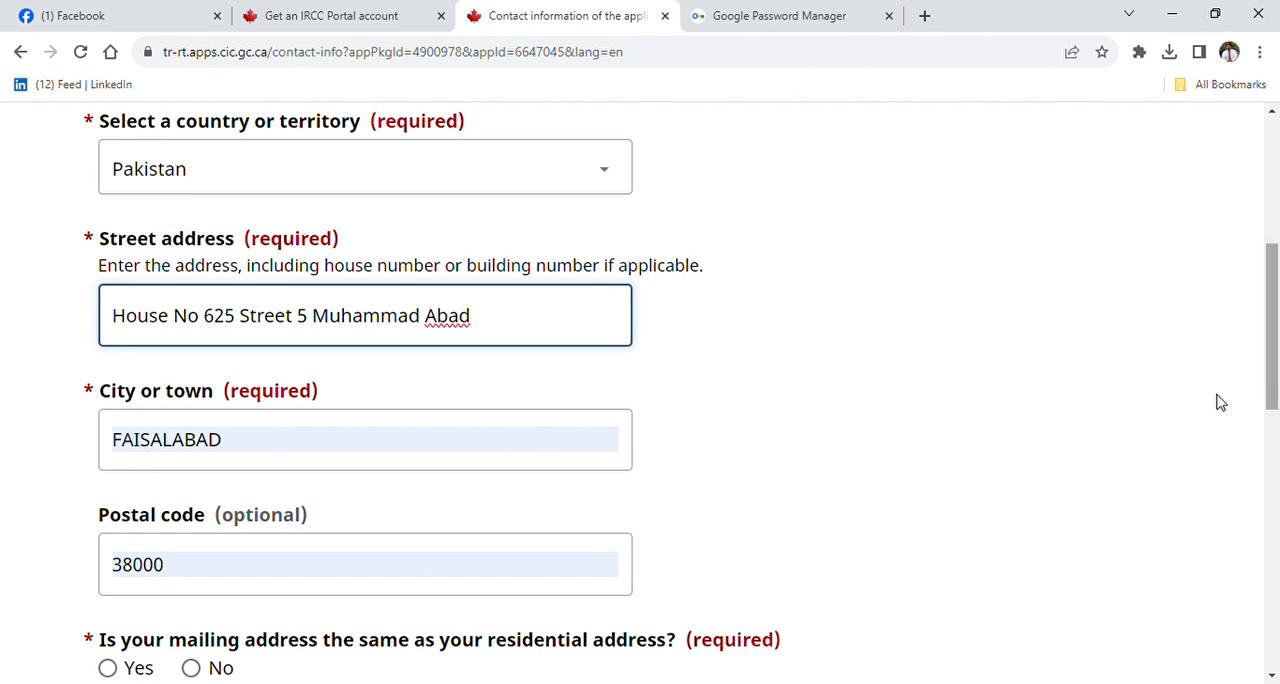
Answer Yes to the mailing address being the same as the residential address.
{"action": "left_click_drag", "start_coordinate": [1135, 399], "coordinate": [1278, 432]}
{"action": "left_click", "coordinate": [804, 363]}
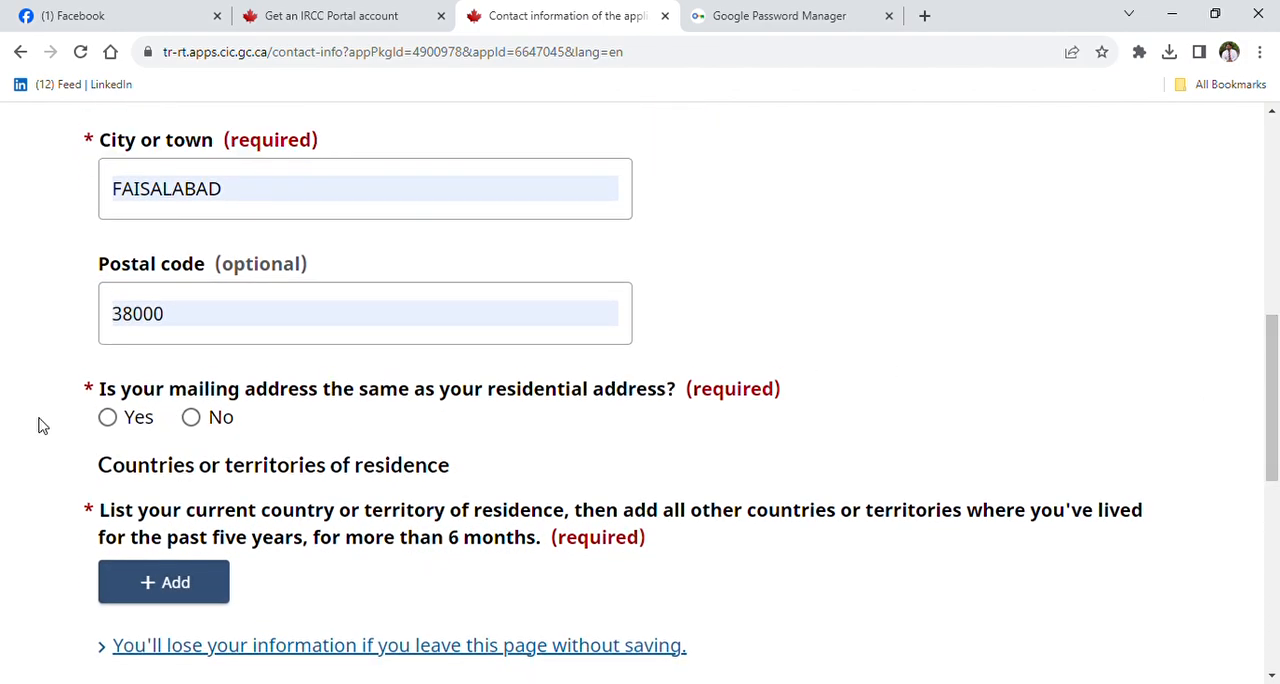
{"action": "left_click", "coordinate": [110, 420]}
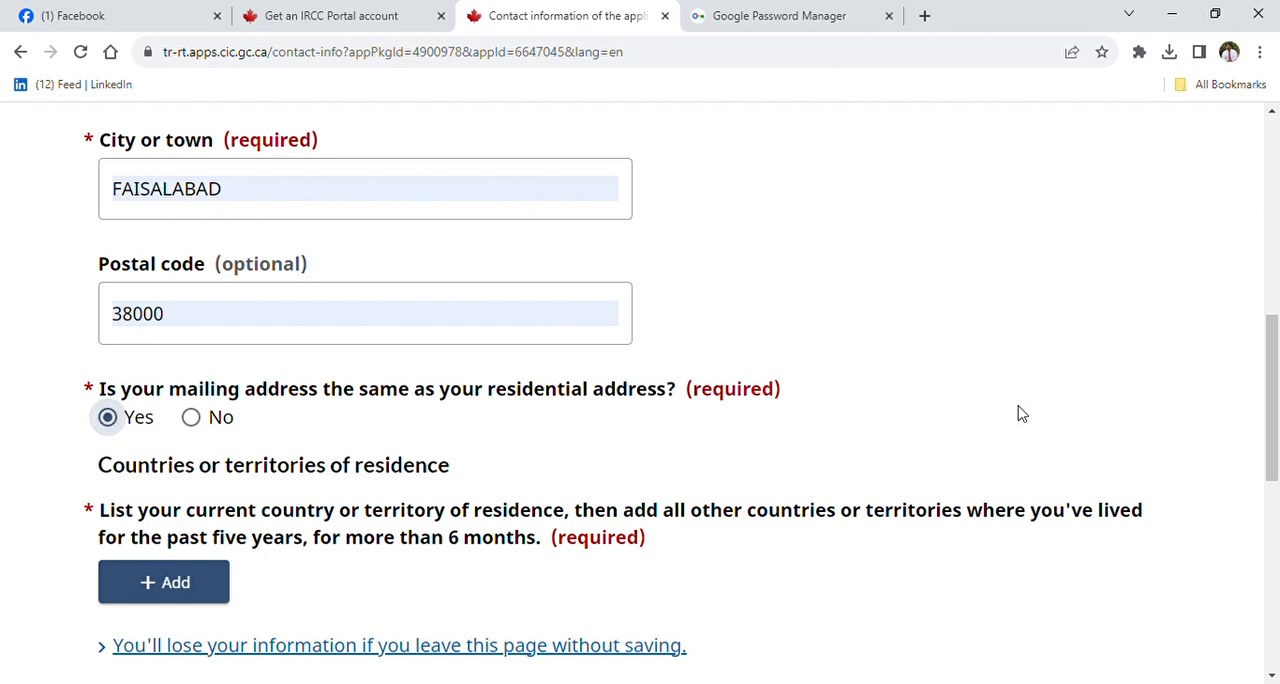
Add a country of residence entry for Pakistan with the status Citizen.
{"action": "left_click_drag", "start_coordinate": [1268, 371], "coordinate": [1234, 443]}
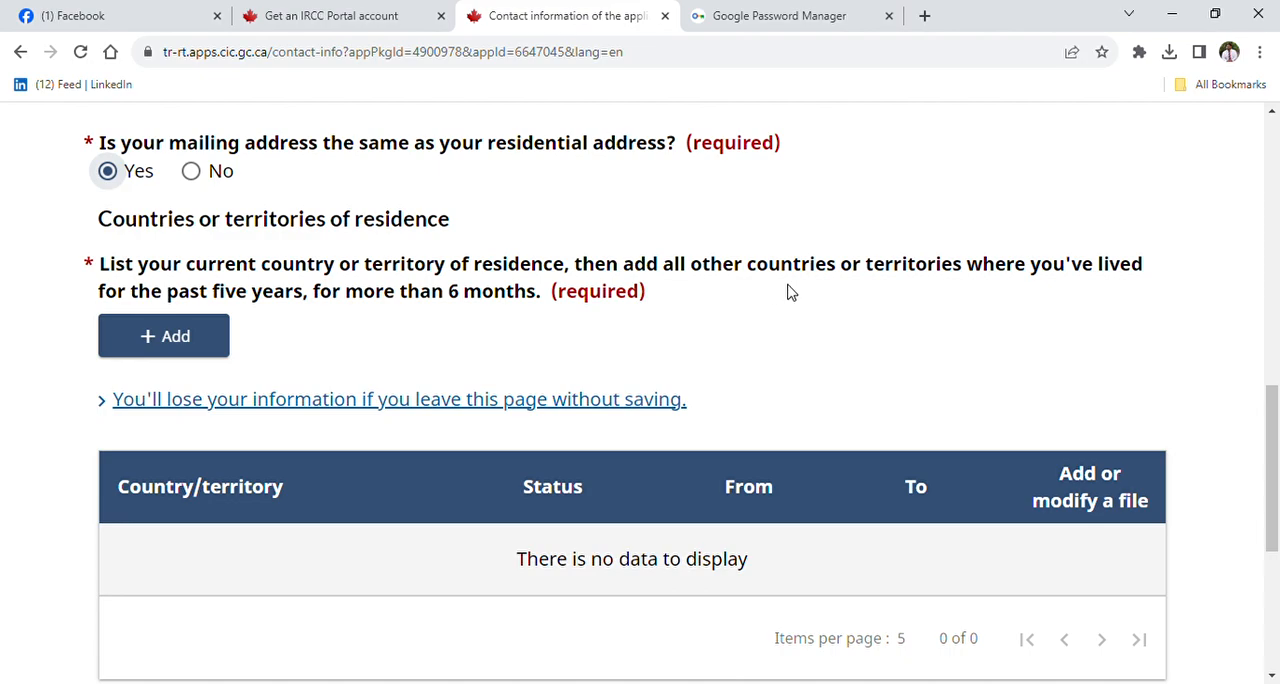
{"action": "left_click", "coordinate": [217, 340]}
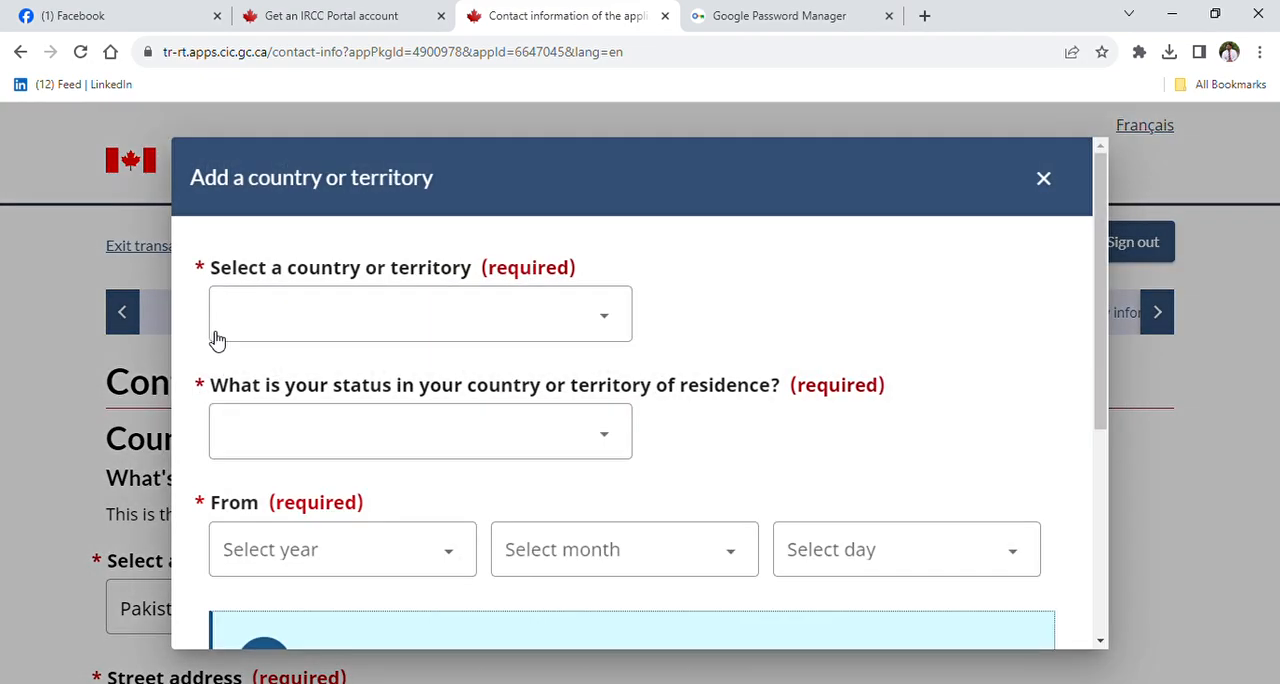
{"action": "left_click", "coordinate": [443, 323]}
{"action": "key", "text": "p"}
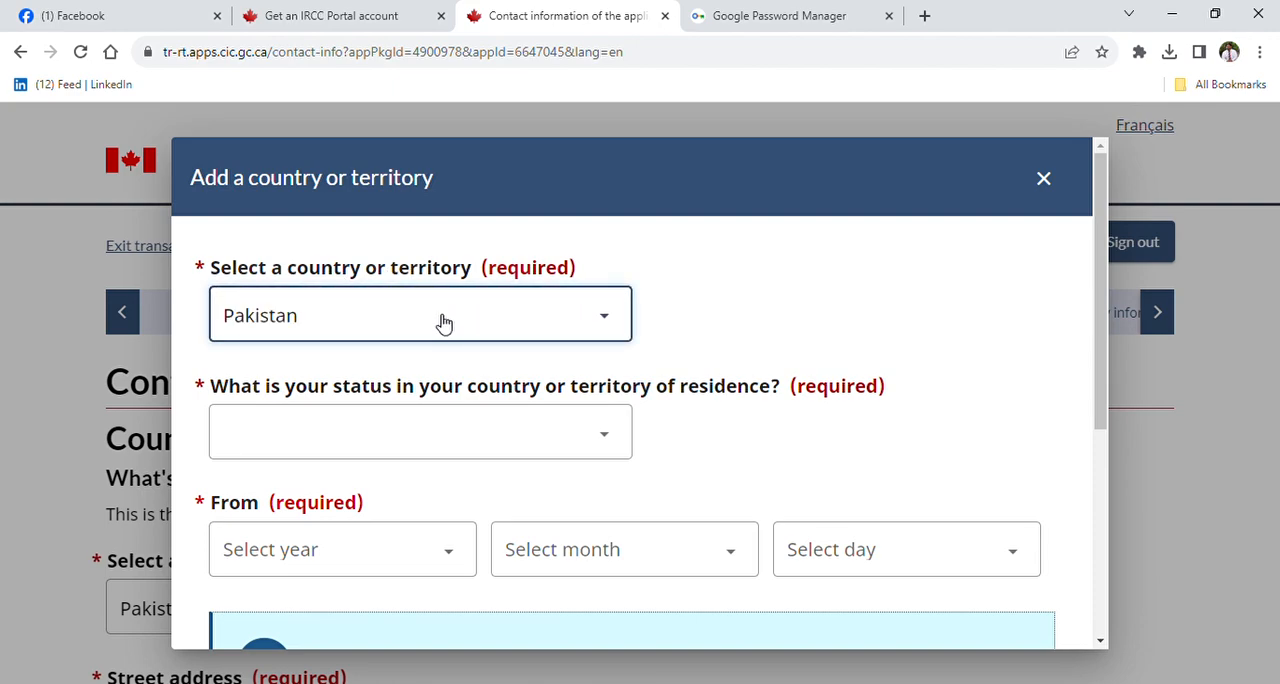
{"action": "left_click", "coordinate": [430, 440]}
{"action": "key", "text": "c"}
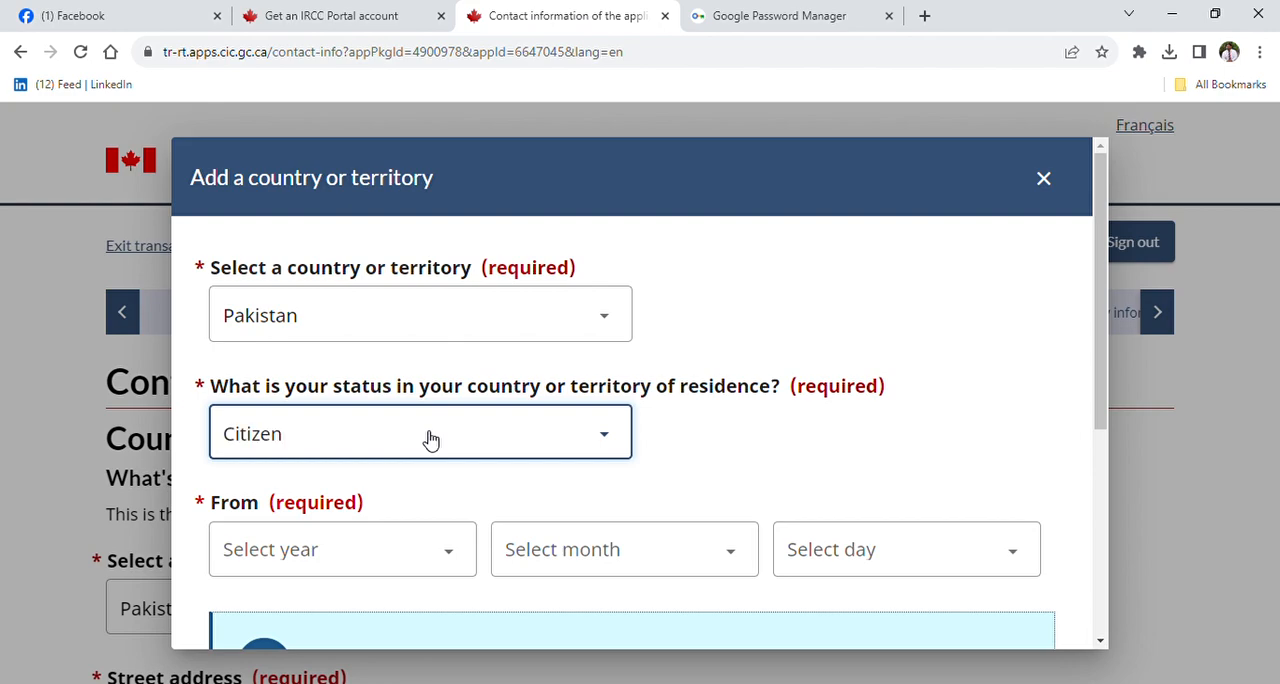
Set the year, month and day from which the applicant has lived in Pakistan.
{"action": "left_click_drag", "start_coordinate": [1106, 300], "coordinate": [1115, 362]}
{"action": "left_click", "coordinate": [575, 332]}
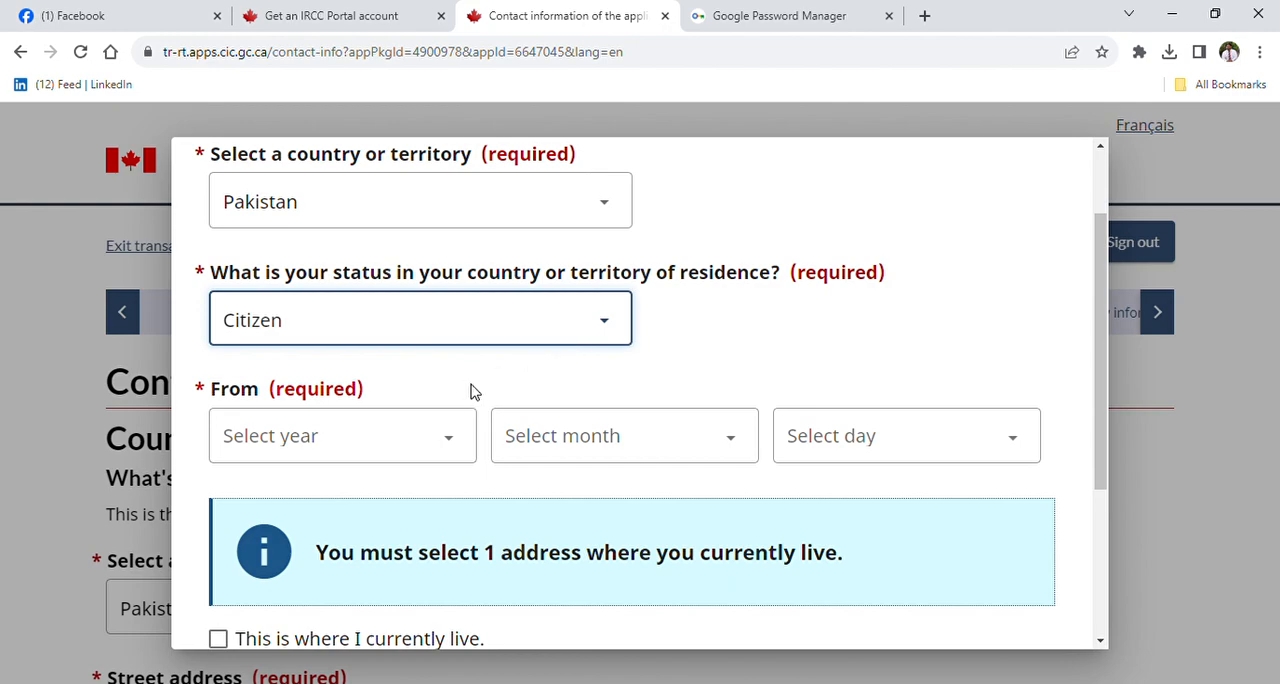
{"action": "left_click", "coordinate": [422, 457]}
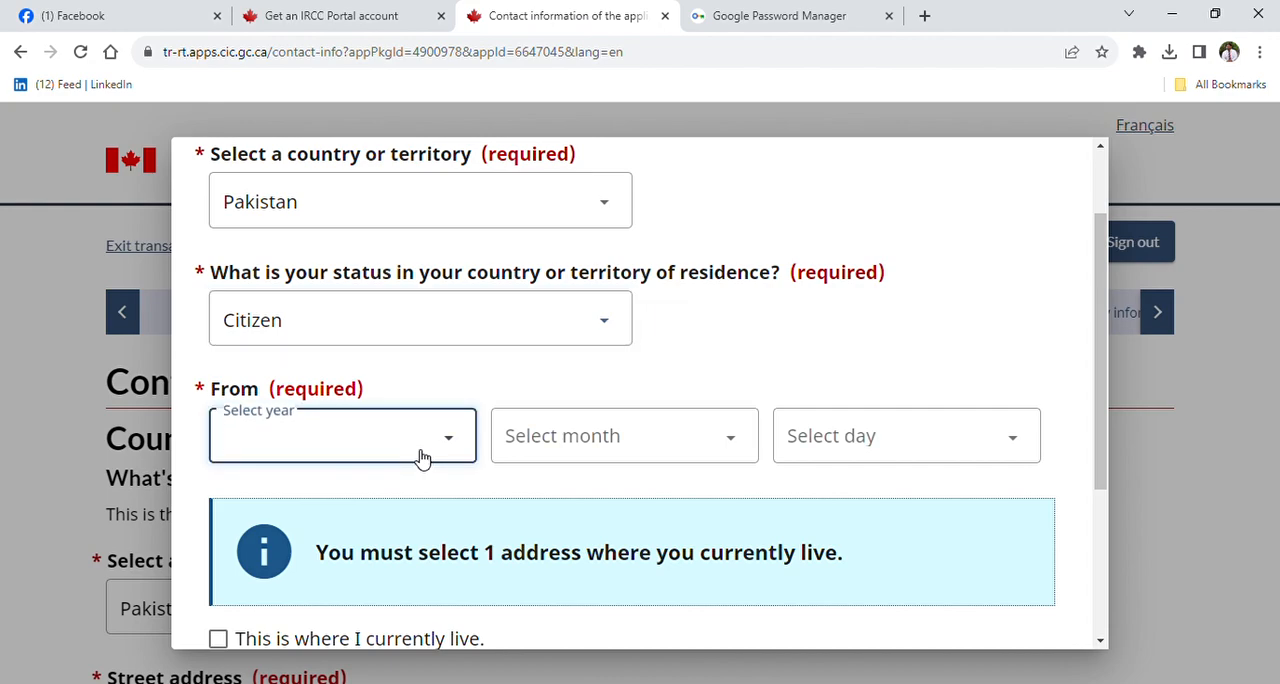
{"action": "key", "text": "Down"}
{"action": "key", "text": "Down"}
{"action": "key", "text": "Down"}
{"action": "key", "text": "Down"}
{"action": "key", "text": "Down"}
{"action": "key", "text": "Down"}
{"action": "key", "text": "Down"}
{"action": "key", "text": "Down"}
{"action": "key", "text": "Down"}
{"action": "key", "text": "Down"}
{"action": "key", "text": "Down"}
{"action": "key", "text": "Down"}
{"action": "key", "text": "Down"}
{"action": "key", "text": "Down"}
{"action": "key", "text": "Down"}
{"action": "key", "text": "Down"}
{"action": "key", "text": "Down"}
{"action": "key", "text": "Down"}
{"action": "key", "text": "Down"}
{"action": "key", "text": "Down"}
{"action": "left_click", "coordinate": [594, 453]}
{"action": "key", "text": "Down"}
{"action": "key", "text": "Down"}
{"action": "key", "text": "Down"}
{"action": "key", "text": "Down"}
{"action": "key", "text": "Down"}
{"action": "key", "text": "Down"}
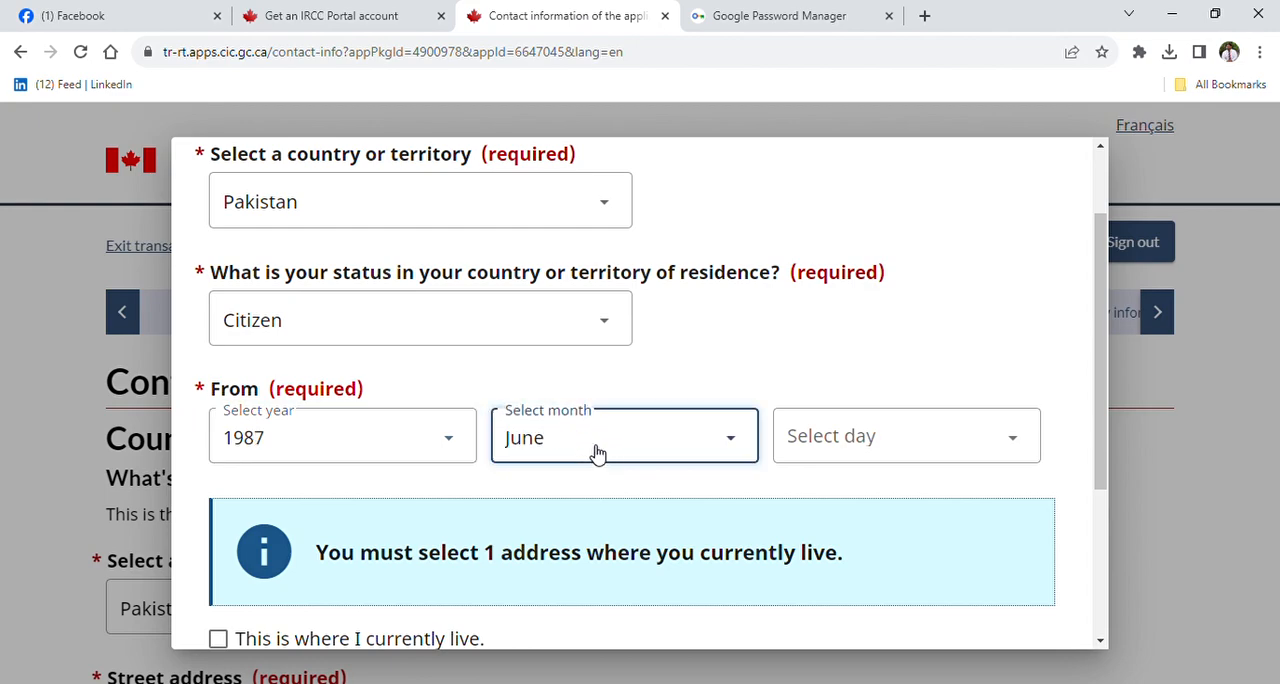
{"action": "left_click", "coordinate": [916, 463]}
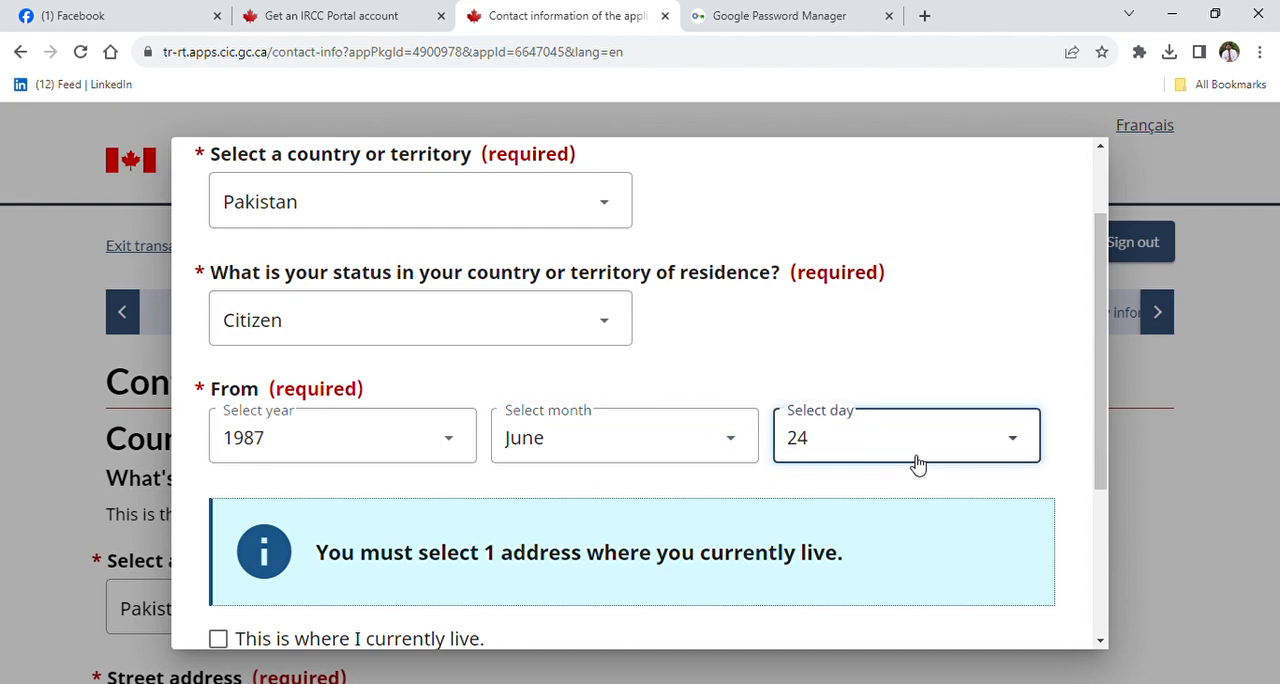
Save the Pakistan entry as where the applicant currently lives, and save the contact information to continue.
{"action": "left_click_drag", "start_coordinate": [1097, 395], "coordinate": [1117, 523]}
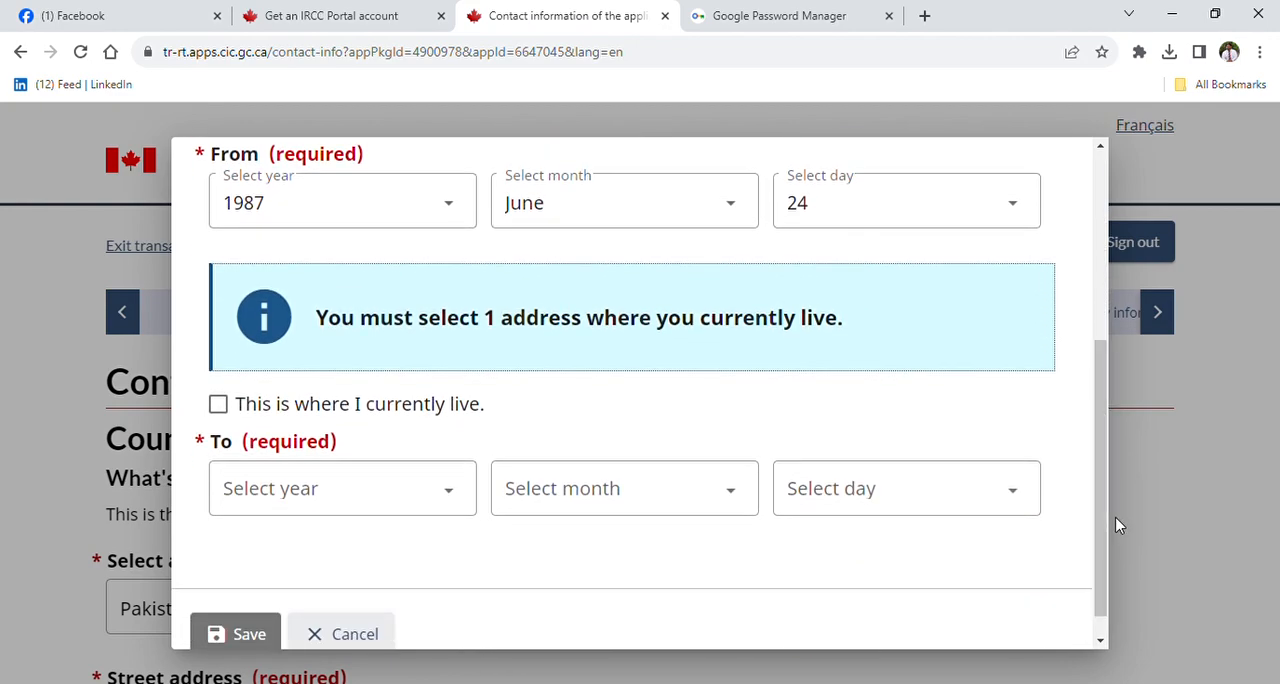
{"action": "left_click", "coordinate": [238, 410]}
{"action": "left_click", "coordinate": [236, 606]}
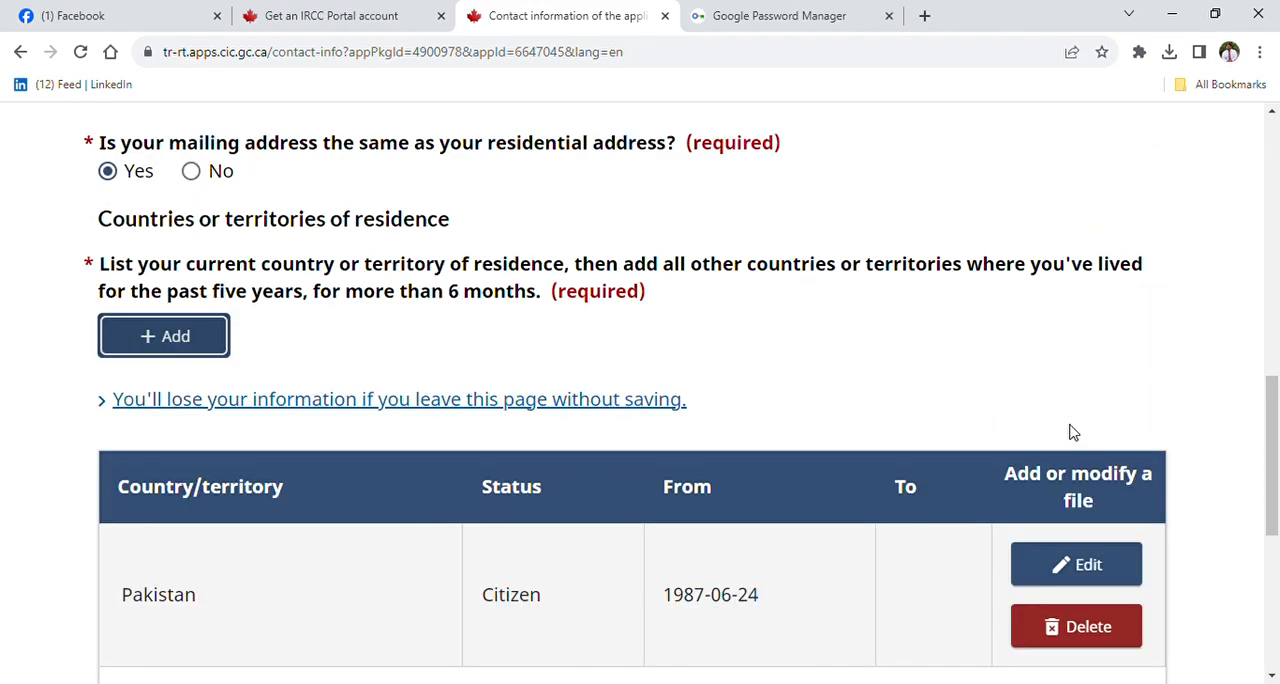
{"action": "left_click_drag", "start_coordinate": [1268, 374], "coordinate": [1271, 451]}
{"action": "left_click", "coordinate": [1084, 623]}
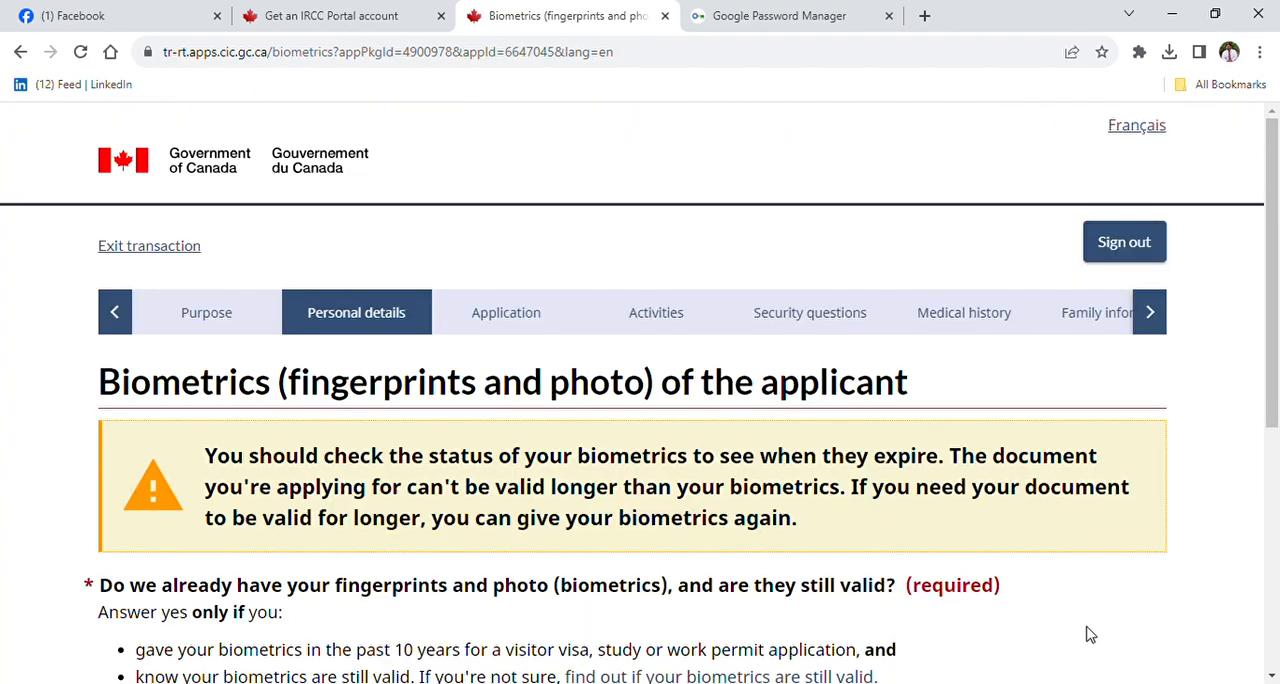
Answer No to having valid biometrics already on file and save to continue.
{"action": "left_click_drag", "start_coordinate": [1274, 346], "coordinate": [1274, 450]}
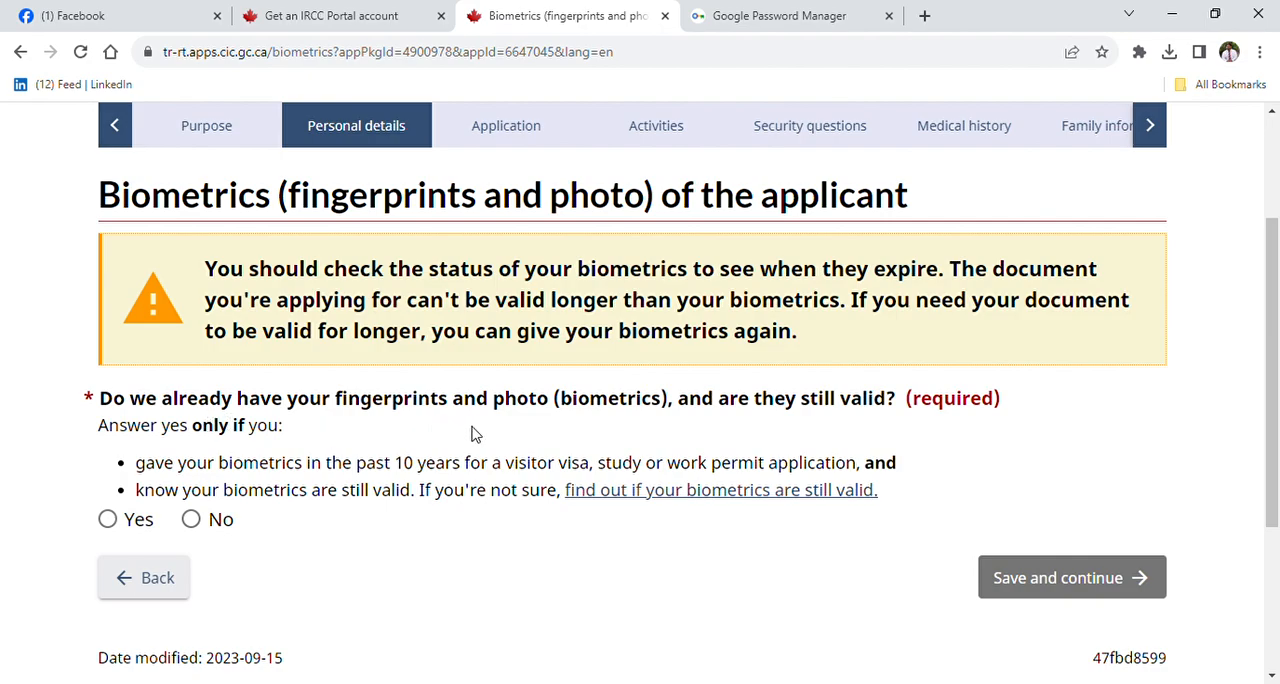
{"action": "left_click", "coordinate": [191, 519]}
{"action": "left_click_drag", "start_coordinate": [1271, 358], "coordinate": [1277, 540]}
{"action": "left_click", "coordinate": [1071, 365]}
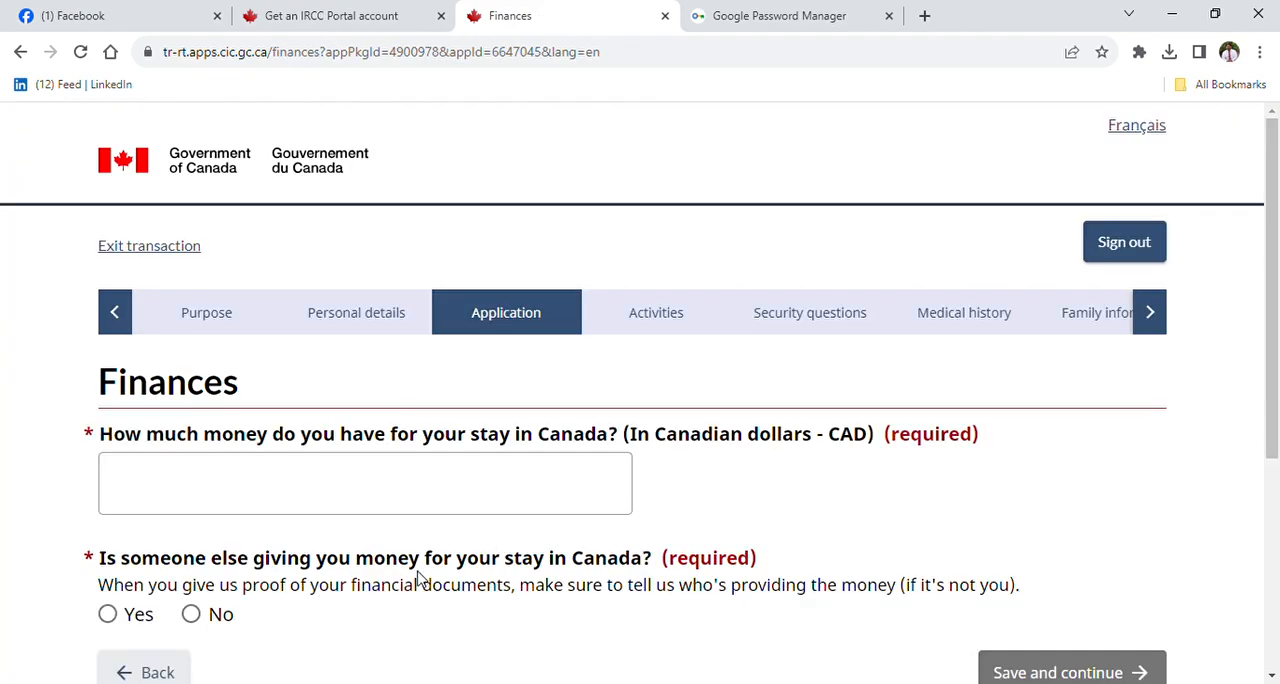
Enter 15000 CAD as the money available for the stay in Canada.
{"action": "left_click", "coordinate": [440, 502]}
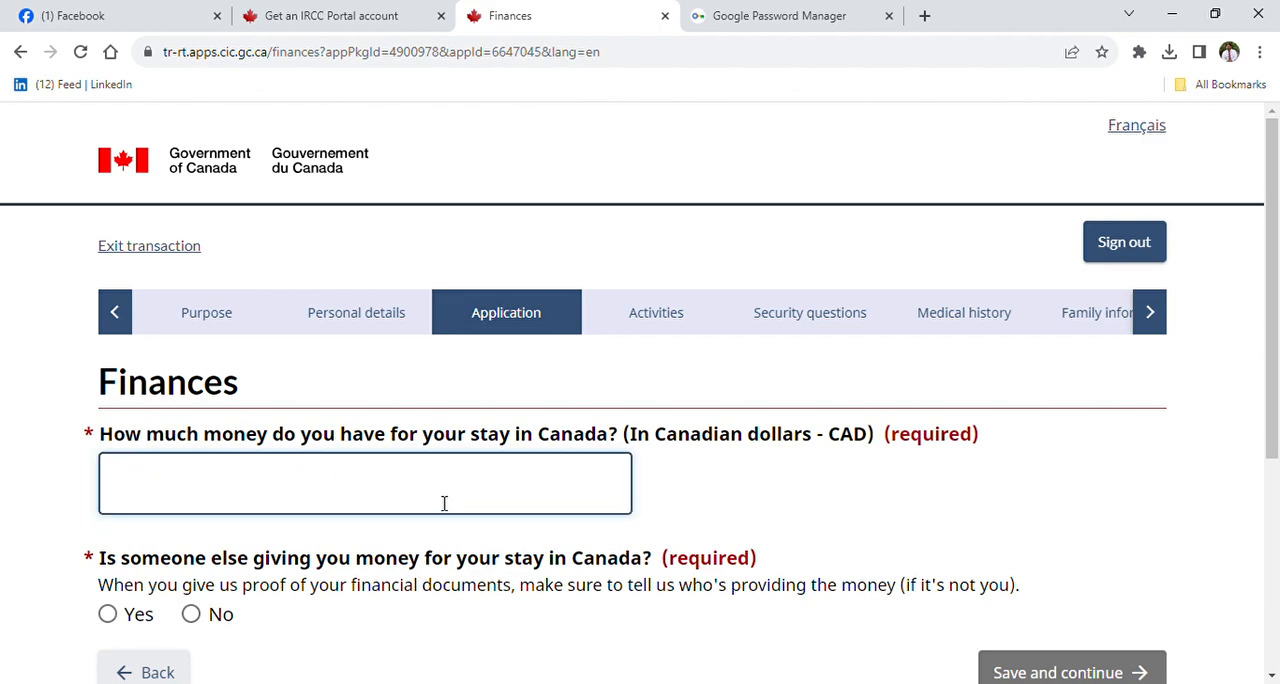
{"action": "type", "text": "15000"}
{"action": "left_click", "coordinate": [958, 524]}
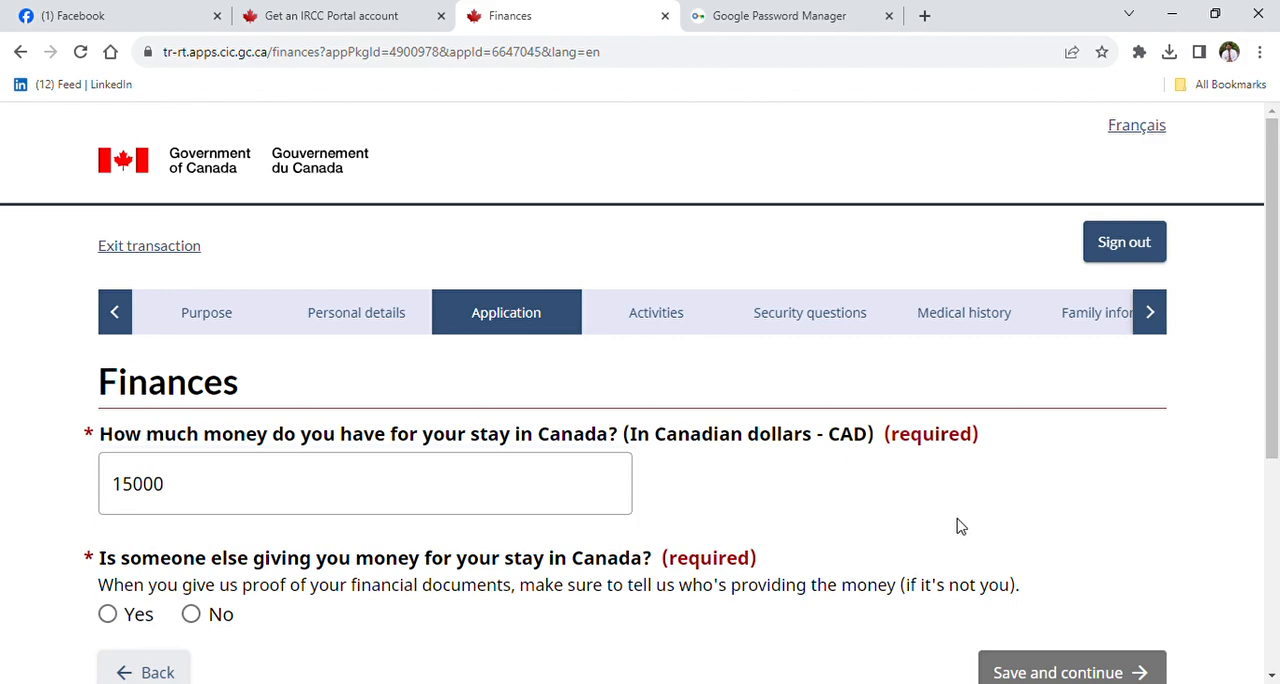
Answer No to someone else giving money for the stay and save the finances to continue.
{"action": "left_click_drag", "start_coordinate": [1273, 285], "coordinate": [1277, 372]}
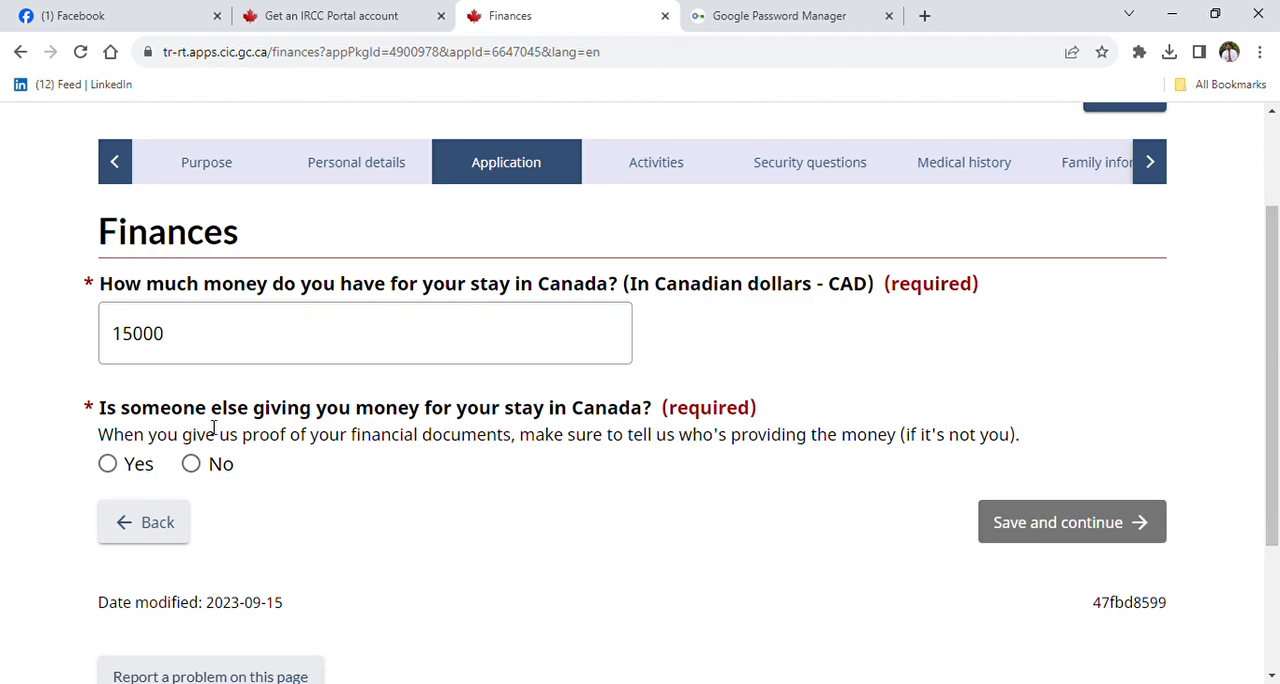
{"action": "left_click", "coordinate": [194, 467]}
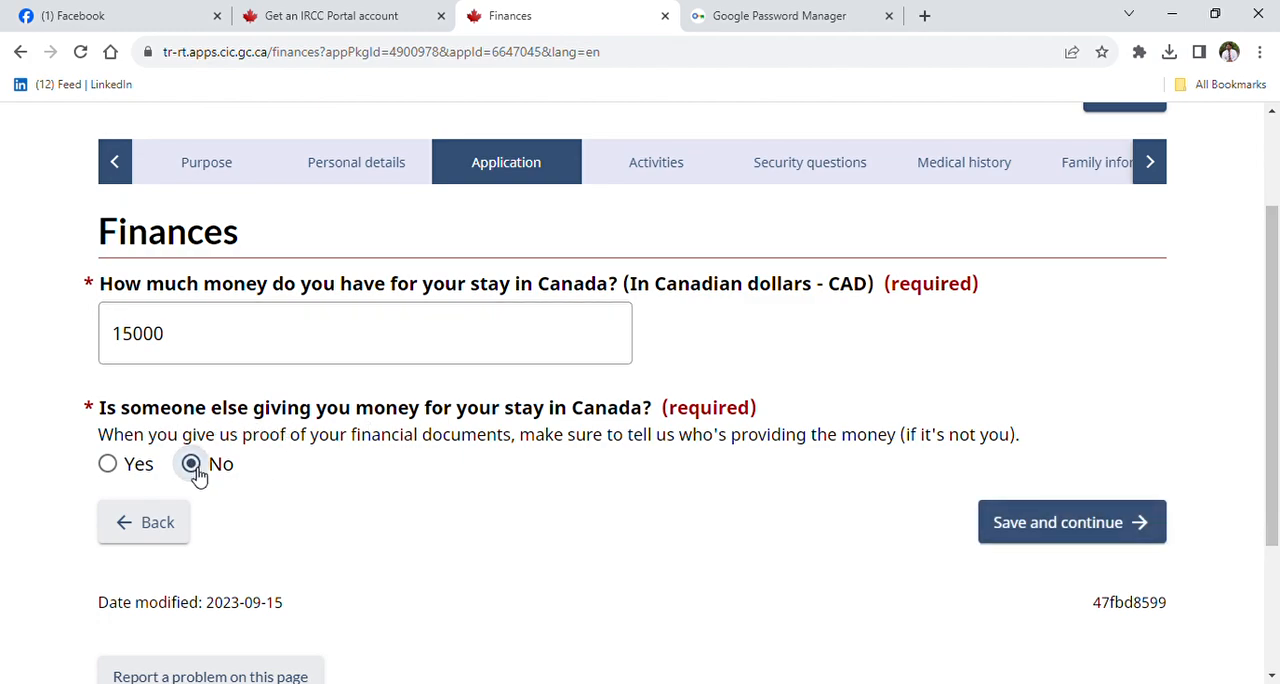
{"action": "left_click", "coordinate": [1092, 525]}
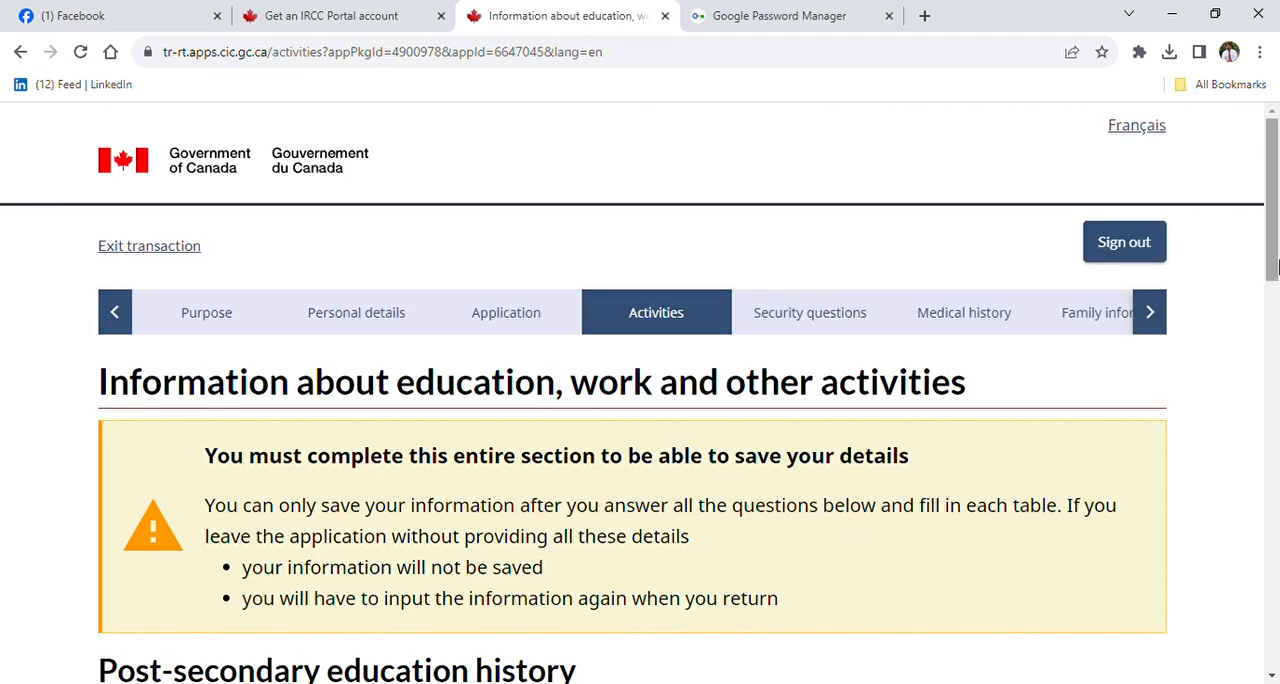
Answer Yes to having studied at a post-secondary school and start a new education entry.
{"action": "left_click_drag", "start_coordinate": [1276, 265], "coordinate": [1276, 352]}
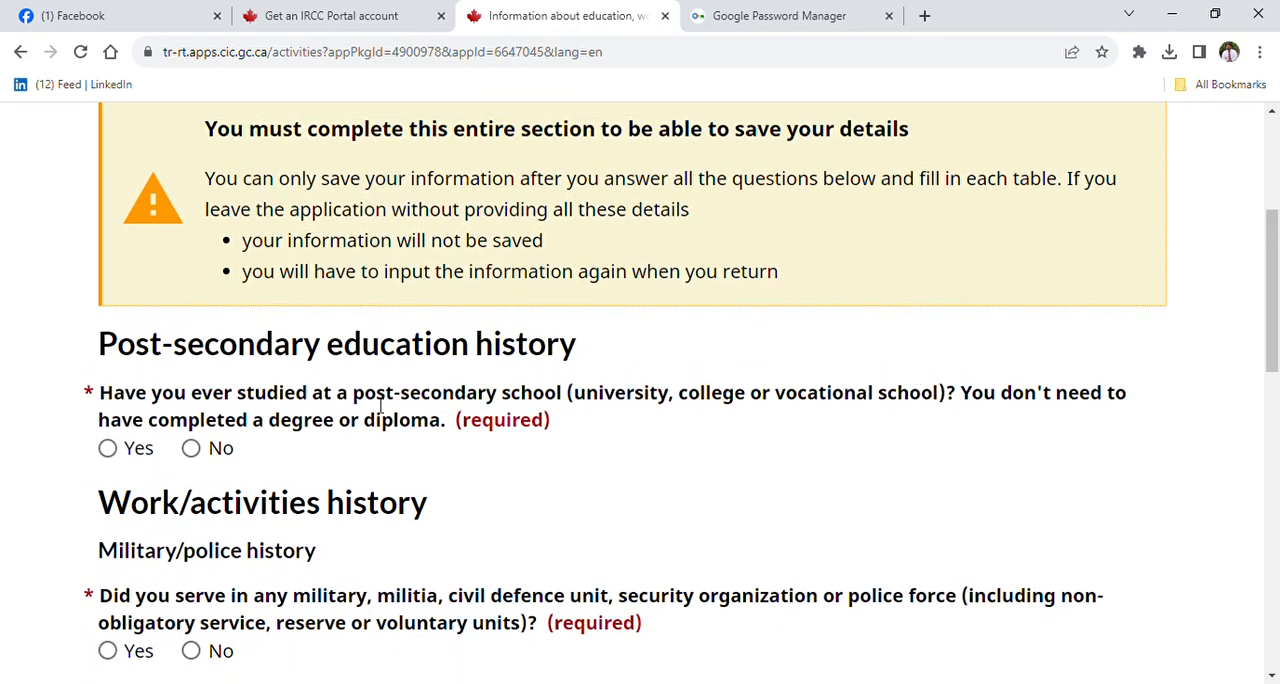
{"action": "left_click", "coordinate": [108, 449]}
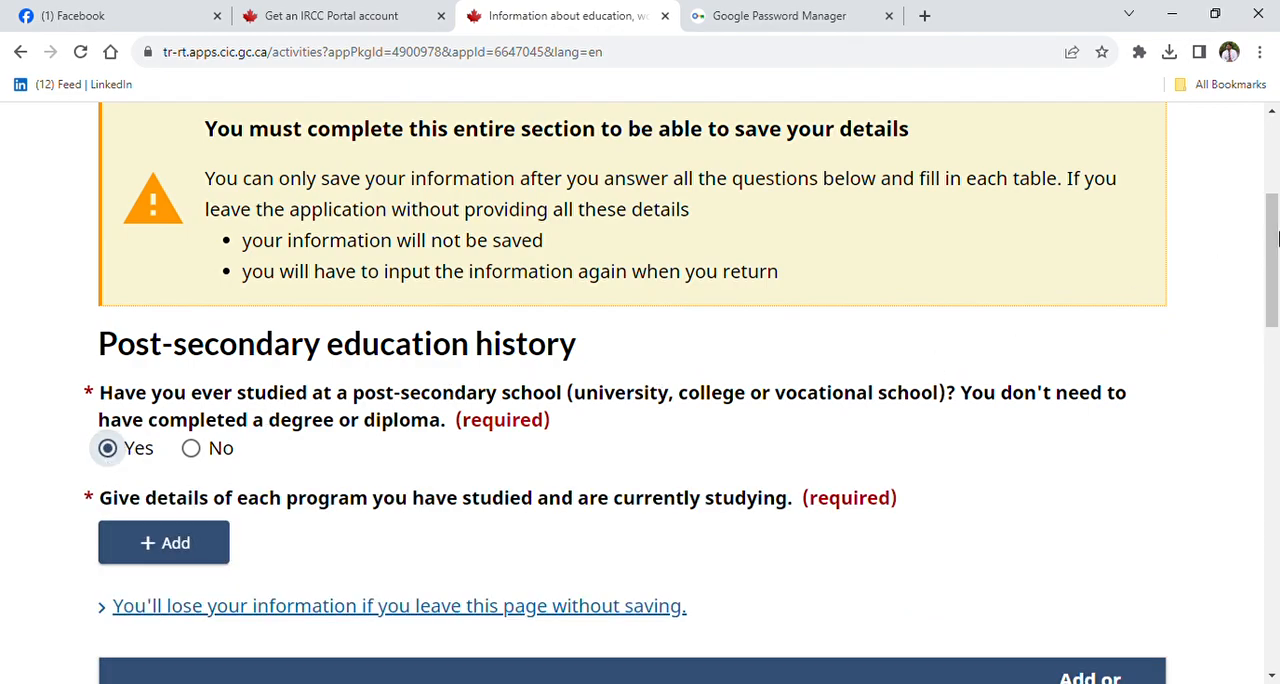
{"action": "scroll", "coordinate": [1276, 238], "scroll_direction": "down", "scroll_amount": 3}
{"action": "left_click", "coordinate": [143, 340]}
{"action": "left_click", "coordinate": [170, 276]}
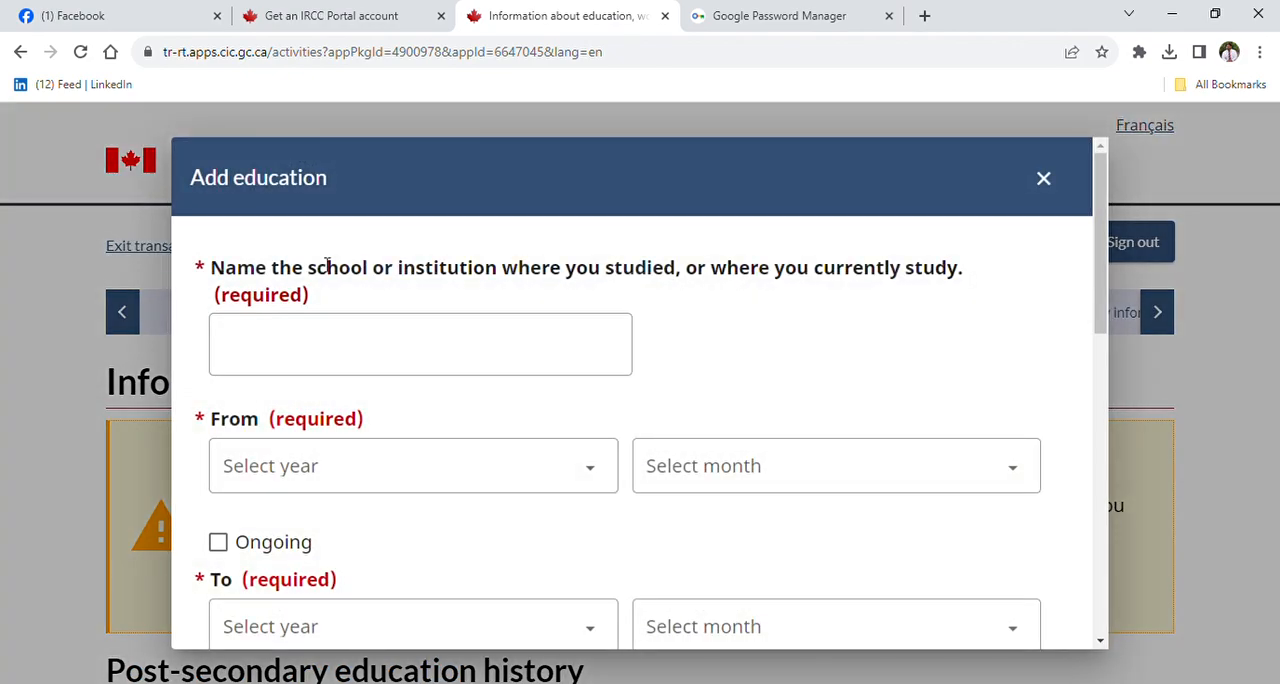
Enter BISE FSD as the name of the school or institution.
{"action": "left_click", "coordinate": [437, 362]}
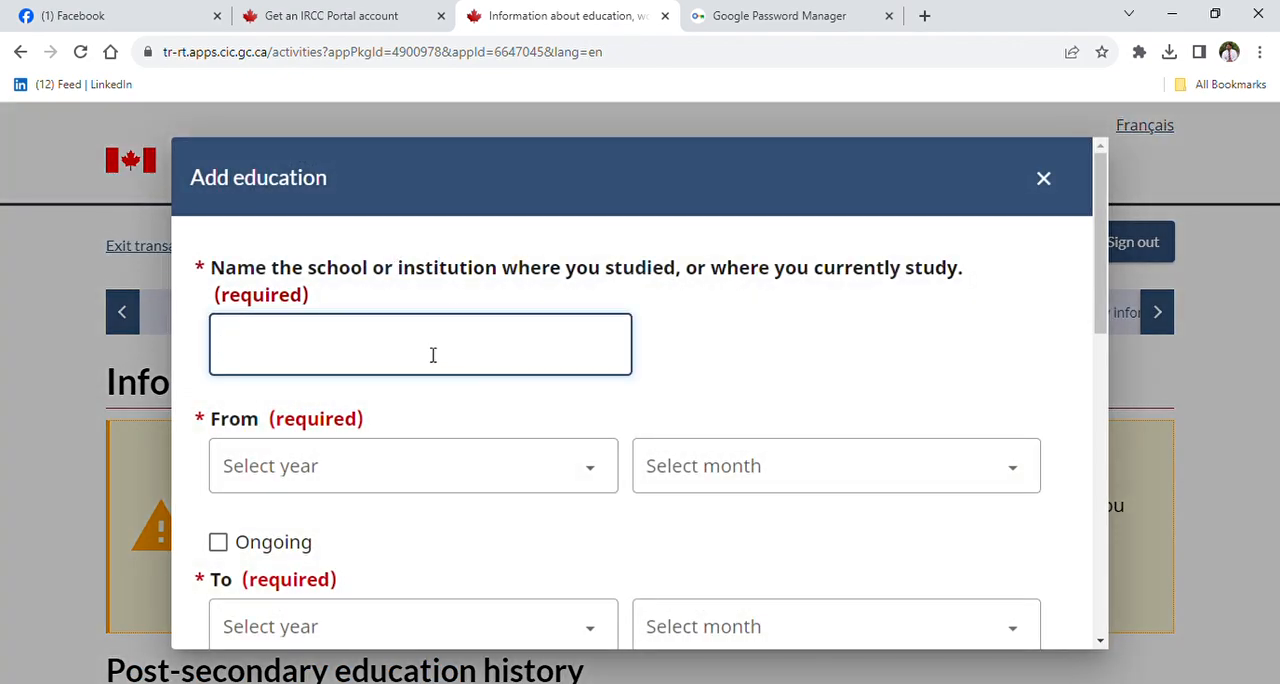
{"action": "type", "text": "BISE FSD"}
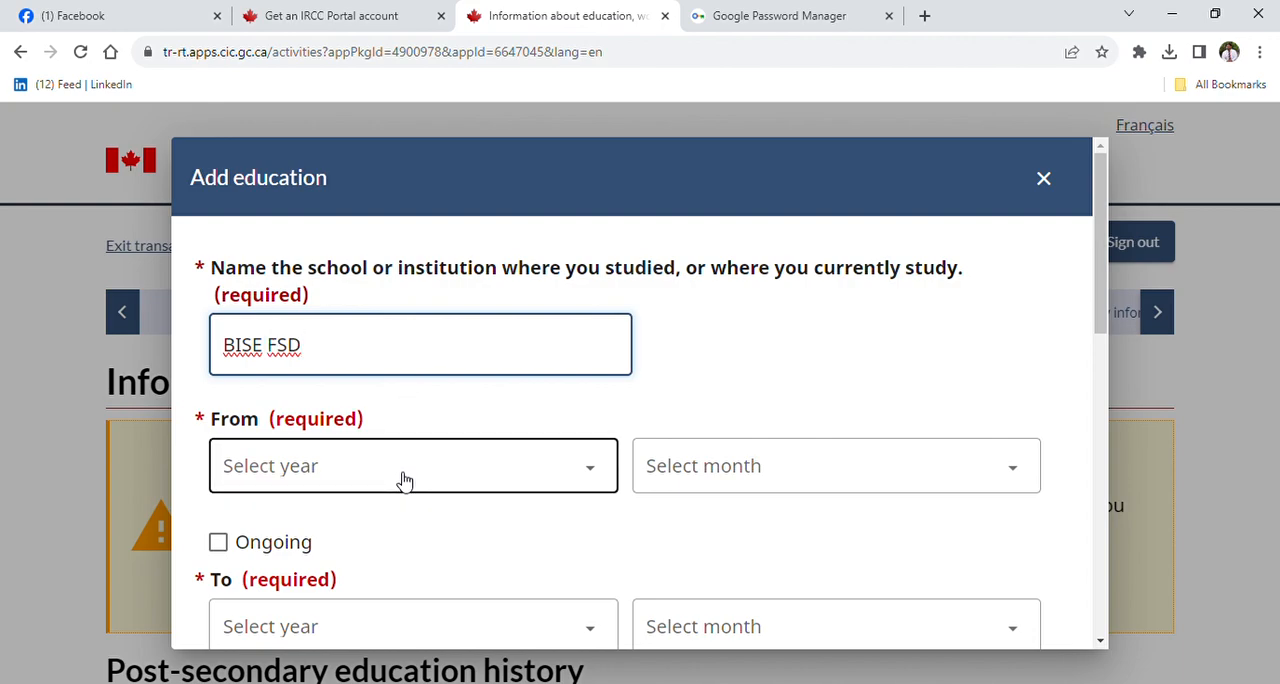
Set the start of the BISE FSD studies to September 2002.
{"action": "left_click", "coordinate": [405, 481]}
{"action": "type", "text": "2006"}
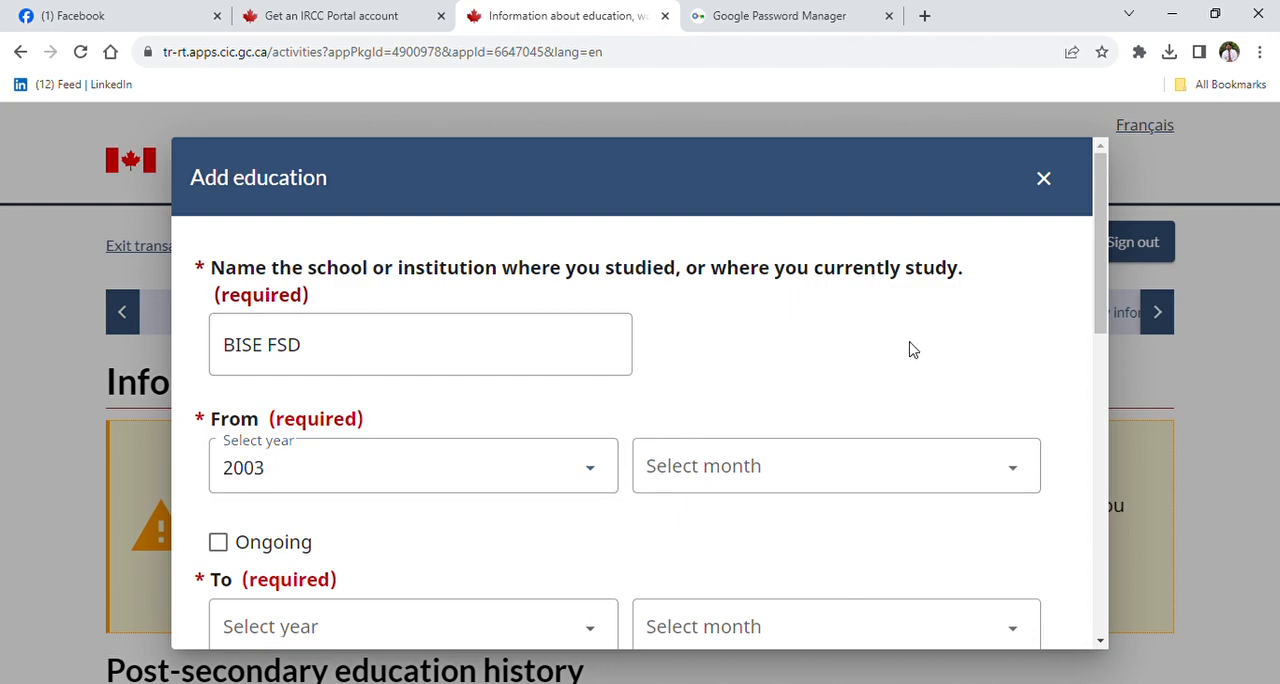
{"action": "left_click", "coordinate": [486, 470]}
{"action": "key", "text": "Down"}
{"action": "key", "text": "Down"}
{"action": "key", "text": "Up"}
{"action": "key", "text": "Up"}
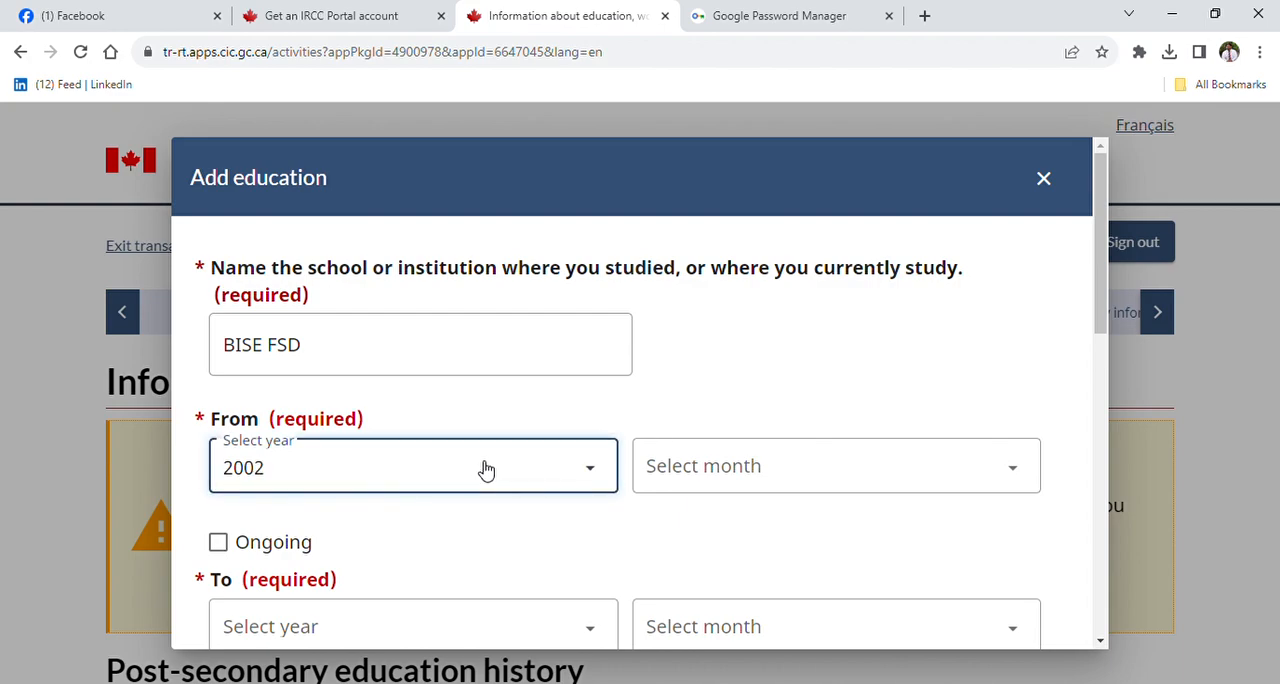
{"action": "left_click", "coordinate": [707, 472]}
{"action": "key", "text": "a"}
{"action": "key", "text": "s"}
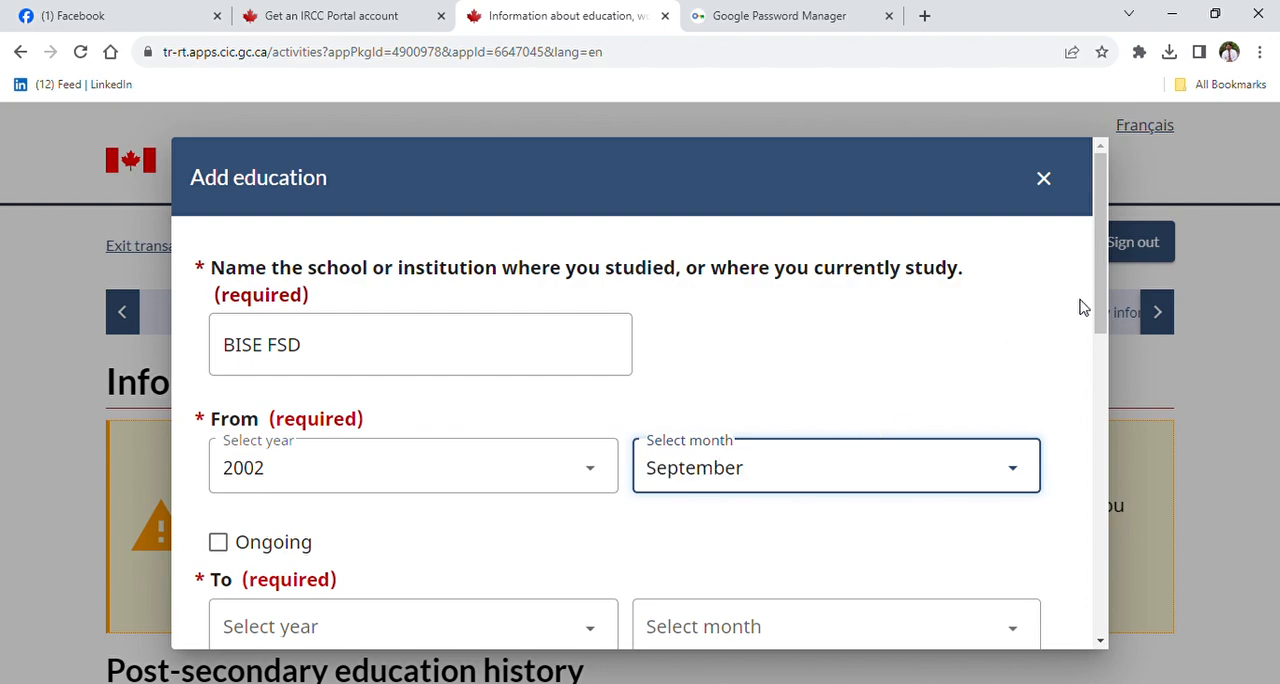
Set the end of the BISE FSD studies to August 2004.
{"action": "left_click_drag", "start_coordinate": [1097, 300], "coordinate": [1103, 386]}
{"action": "left_click", "coordinate": [352, 374]}
{"action": "key", "text": "Down"}
{"action": "key", "text": "Down"}
{"action": "key", "text": "Down"}
{"action": "key", "text": "Down"}
{"action": "key", "text": "Down"}
{"action": "key", "text": "Down"}
{"action": "key", "text": "Down"}
{"action": "key", "text": "Down"}
{"action": "key", "text": "Down"}
{"action": "key", "text": "Down"}
{"action": "key", "text": "Down"}
{"action": "key", "text": "Down"}
{"action": "key", "text": "Down"}
{"action": "key", "text": "Down"}
{"action": "key", "text": "Down"}
{"action": "key", "text": "Down"}
{"action": "key", "text": "Down"}
{"action": "key", "text": "Down"}
{"action": "key", "text": "Down"}
{"action": "key", "text": "Down"}
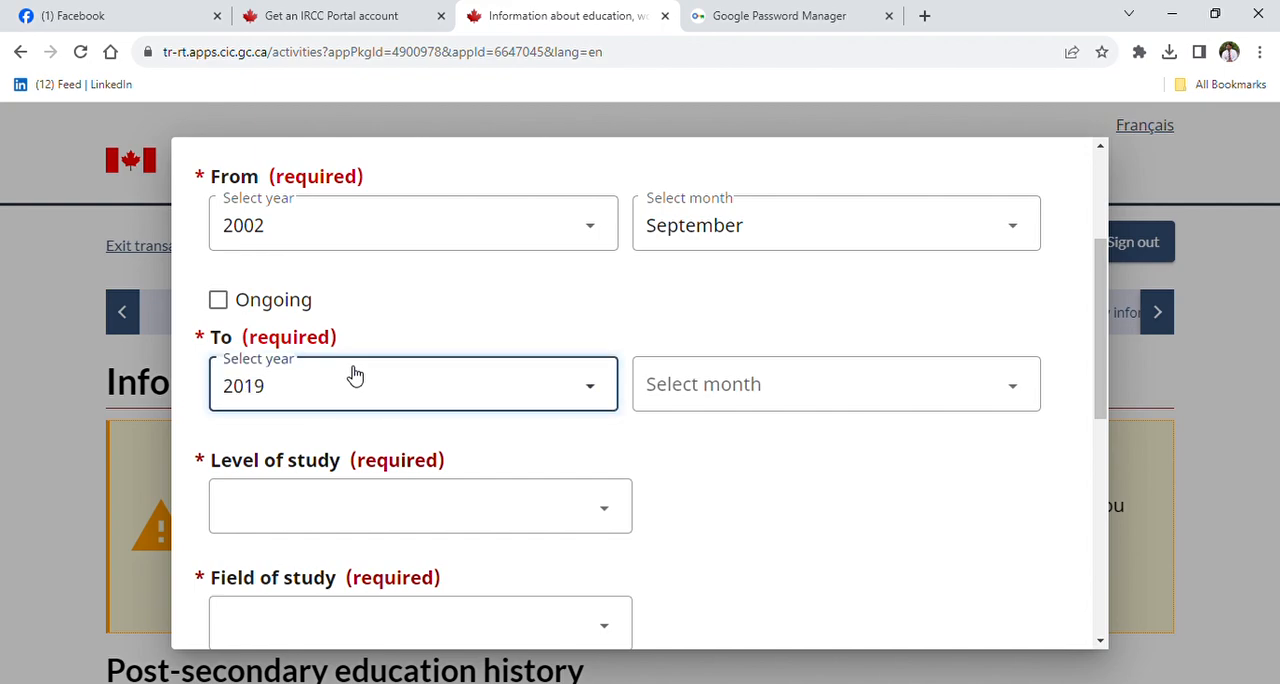
{"action": "key", "text": "Up"}
{"action": "key", "text": "Up"}
{"action": "key", "text": "Up"}
{"action": "key", "text": "Down"}
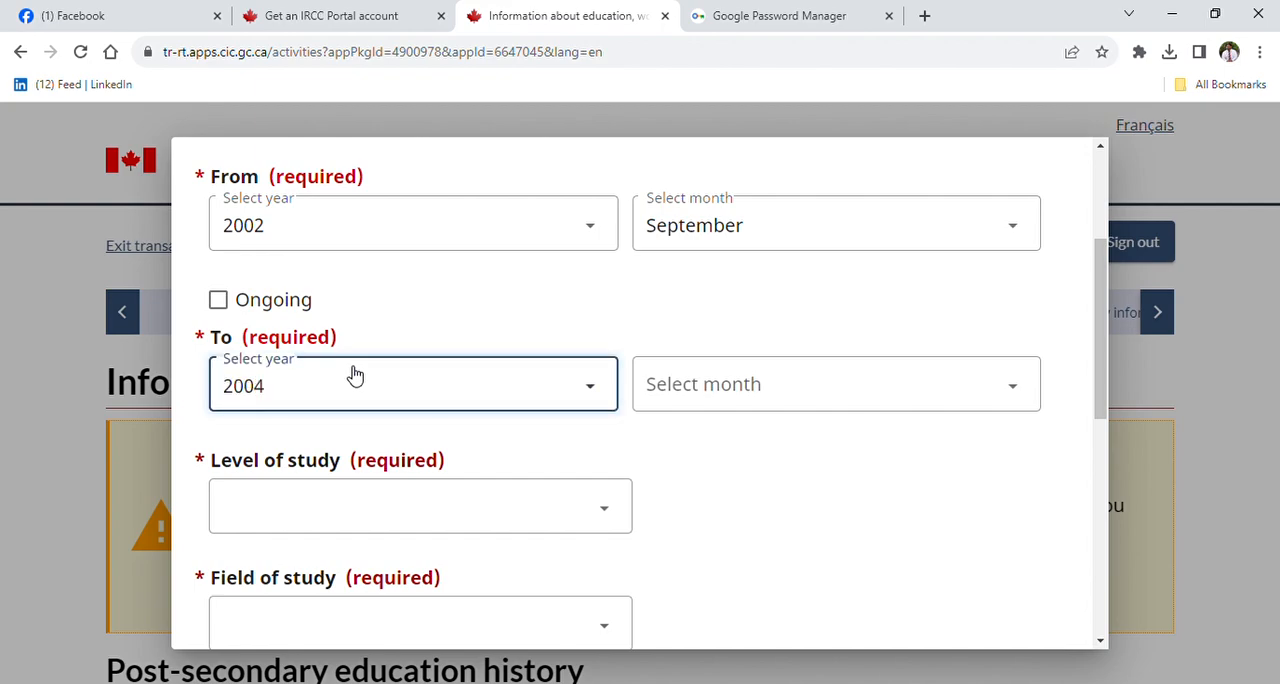
{"action": "left_click", "coordinate": [736, 408]}
{"action": "key", "text": "Down"}
{"action": "key", "text": "Down"}
{"action": "key", "text": "Down"}
{"action": "key", "text": "Down"}
{"action": "key", "text": "Down"}
{"action": "key", "text": "Down"}
{"action": "key", "text": "Down"}
{"action": "key", "text": "Down"}
{"action": "key", "text": "Down"}
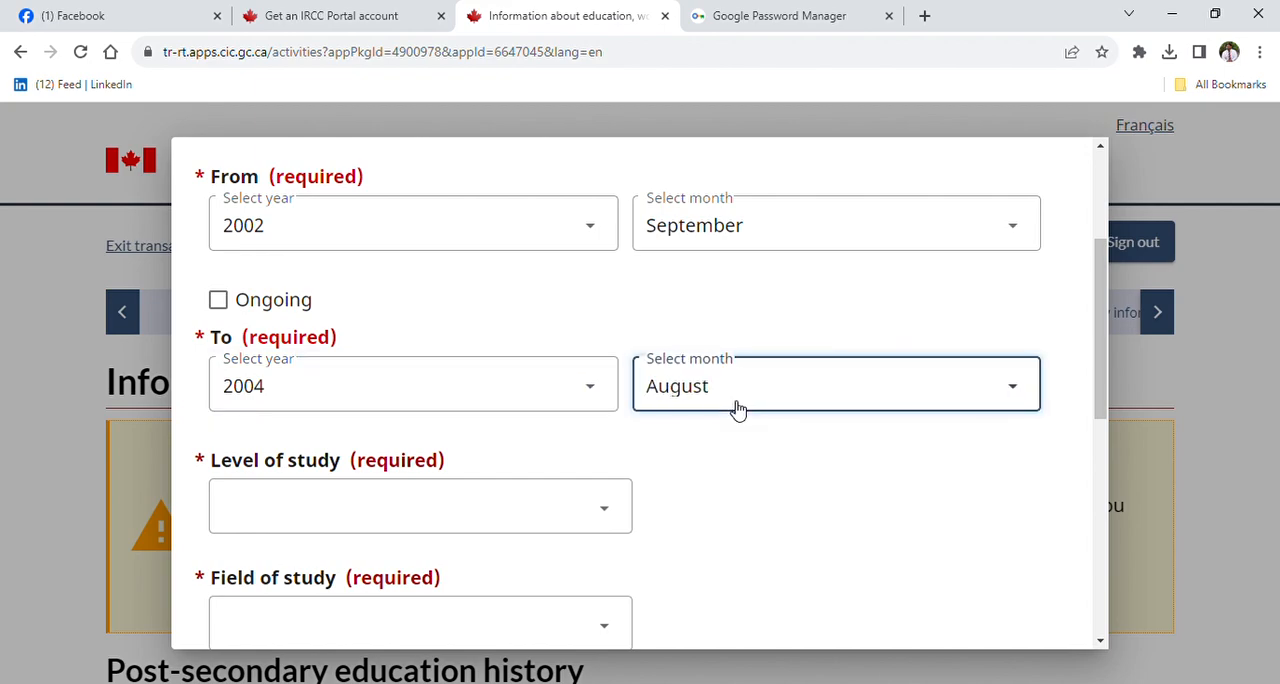
{"action": "key", "text": "Up"}
Choose the level of study for the BISE FSD education entry.
{"action": "left_click", "coordinate": [480, 533]}
{"action": "key", "text": "Down"}
{"action": "key", "text": "Down"}
{"action": "key", "text": "Down"}
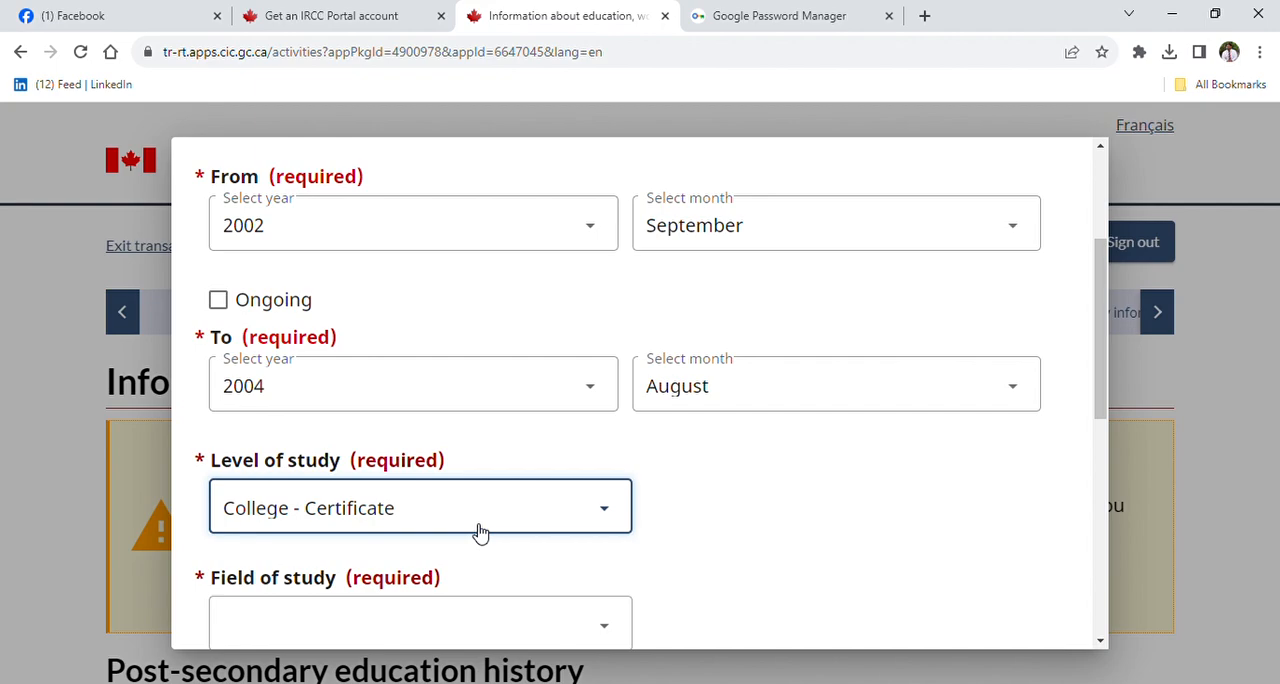
{"action": "key", "text": "Down"}
{"action": "key", "text": "Down"}
{"action": "key", "text": "Down"}
{"action": "key", "text": "Down"}
{"action": "key", "text": "Down"}
{"action": "key", "text": "Down"}
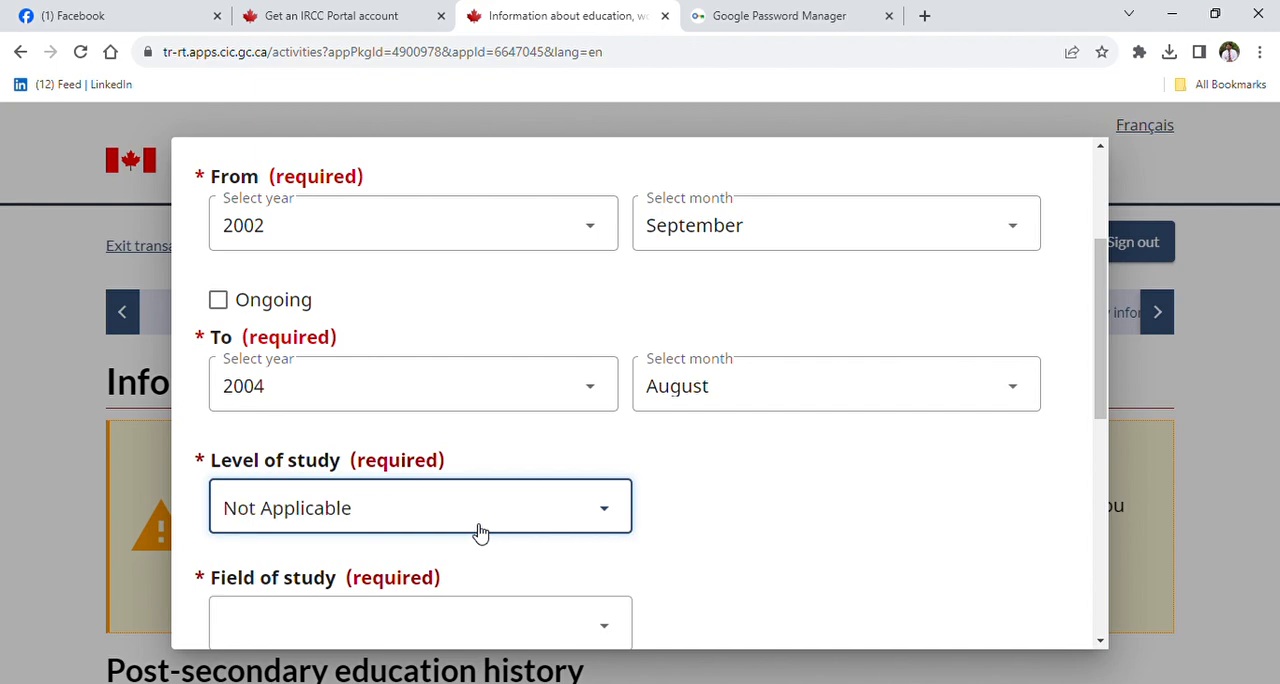
{"action": "key", "text": "Down"}
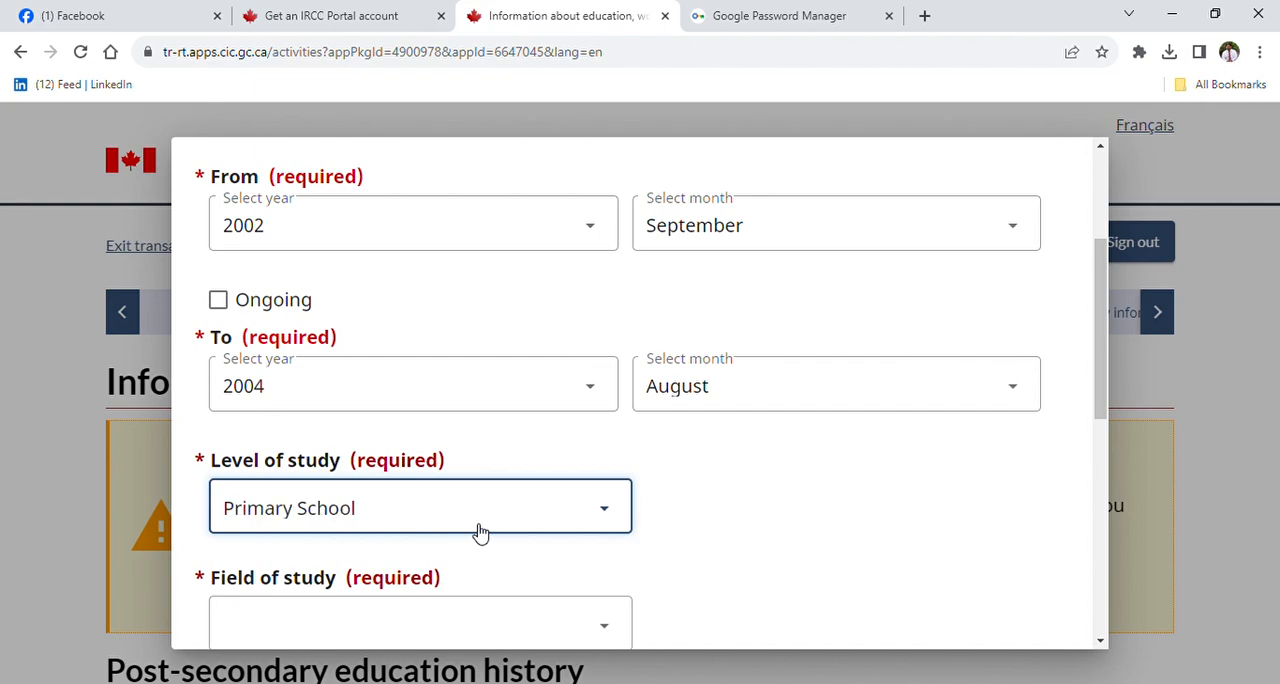
{"action": "key", "text": "Up"}
{"action": "key", "text": "Up"}
{"action": "key", "text": "Up"}
{"action": "key", "text": "Up"}
{"action": "key", "text": "Up"}
{"action": "key", "text": "Up"}
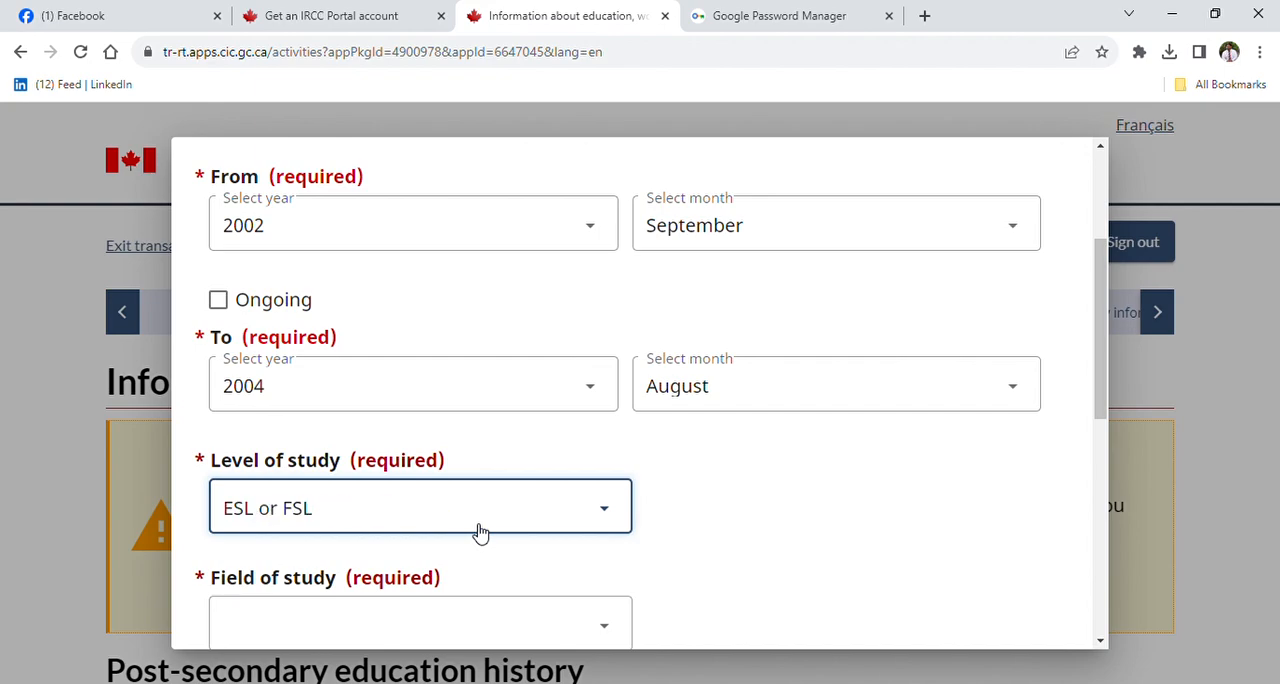
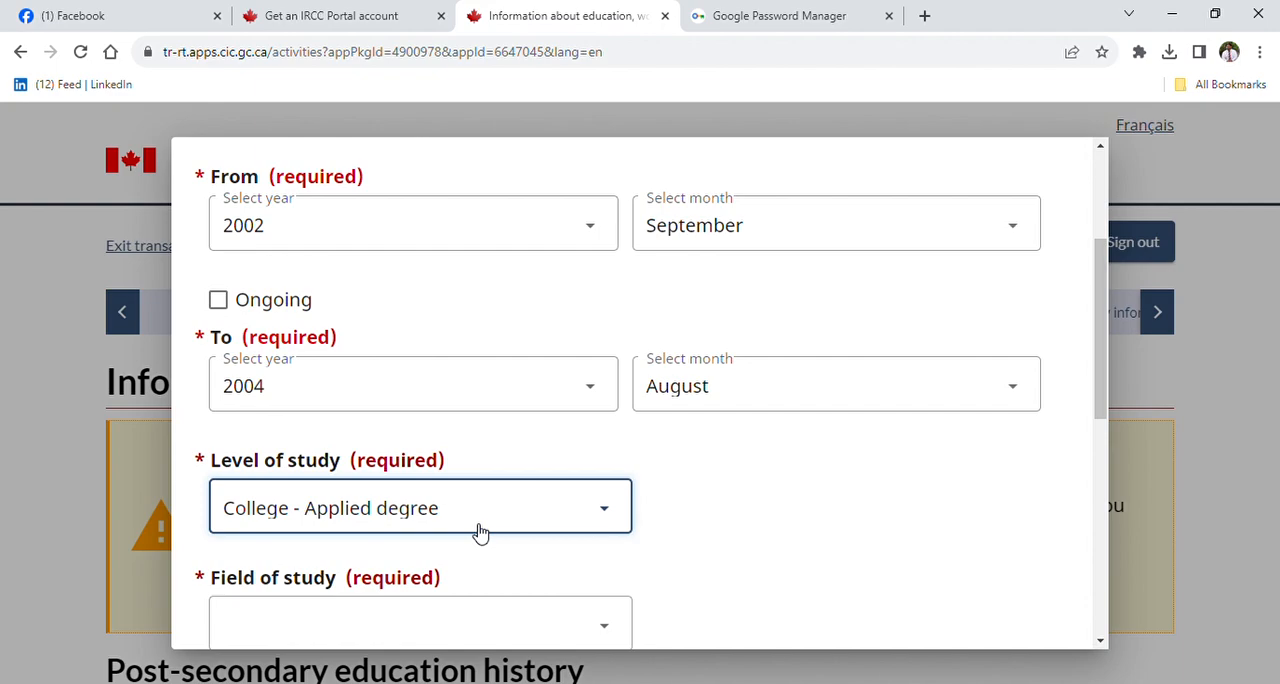
Change the start year of the BISE FSD studies to 2004.
{"action": "left_click", "coordinate": [500, 226]}
{"action": "key", "text": "Down"}
{"action": "key", "text": "Down"}
{"action": "key", "text": "Down"}
{"action": "key", "text": "Up"}
{"action": "key", "text": "Up"}
{"action": "key", "text": "Up"}
{"action": "key", "text": "Up"}
{"action": "key", "text": "Up"}
{"action": "key", "text": "Up"}
{"action": "key", "text": "Up"}
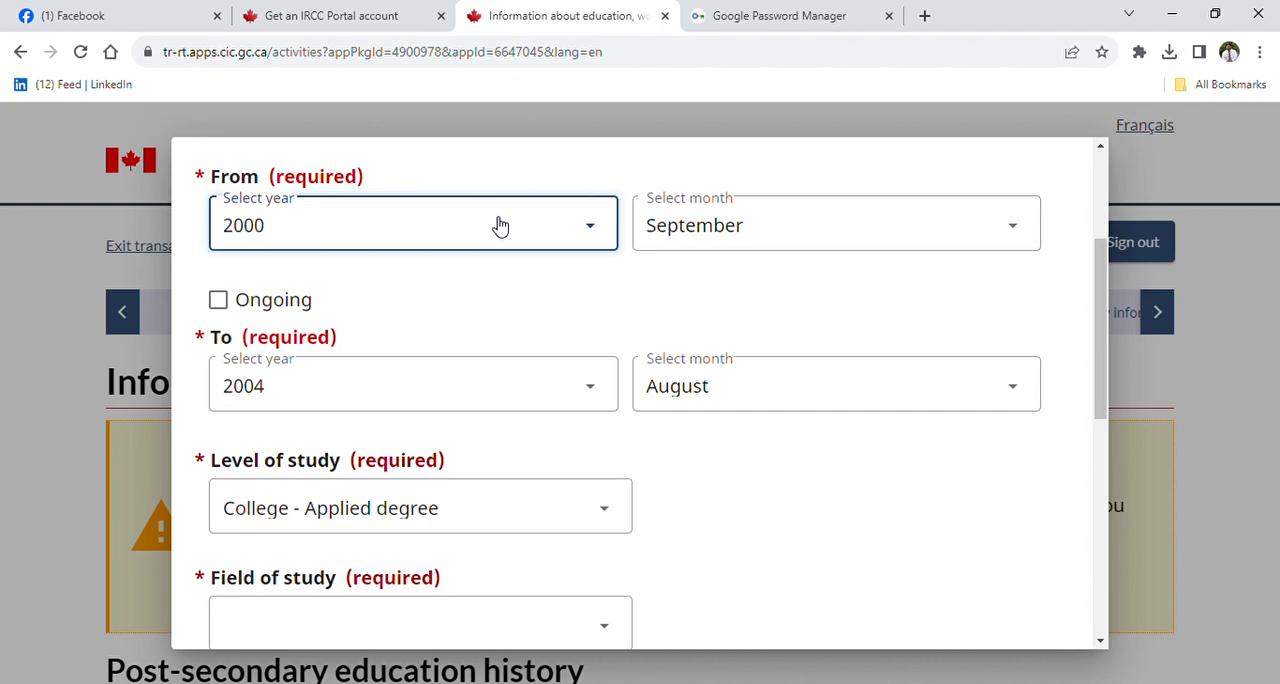
{"action": "key", "text": "Down"}
{"action": "key", "text": "Down"}
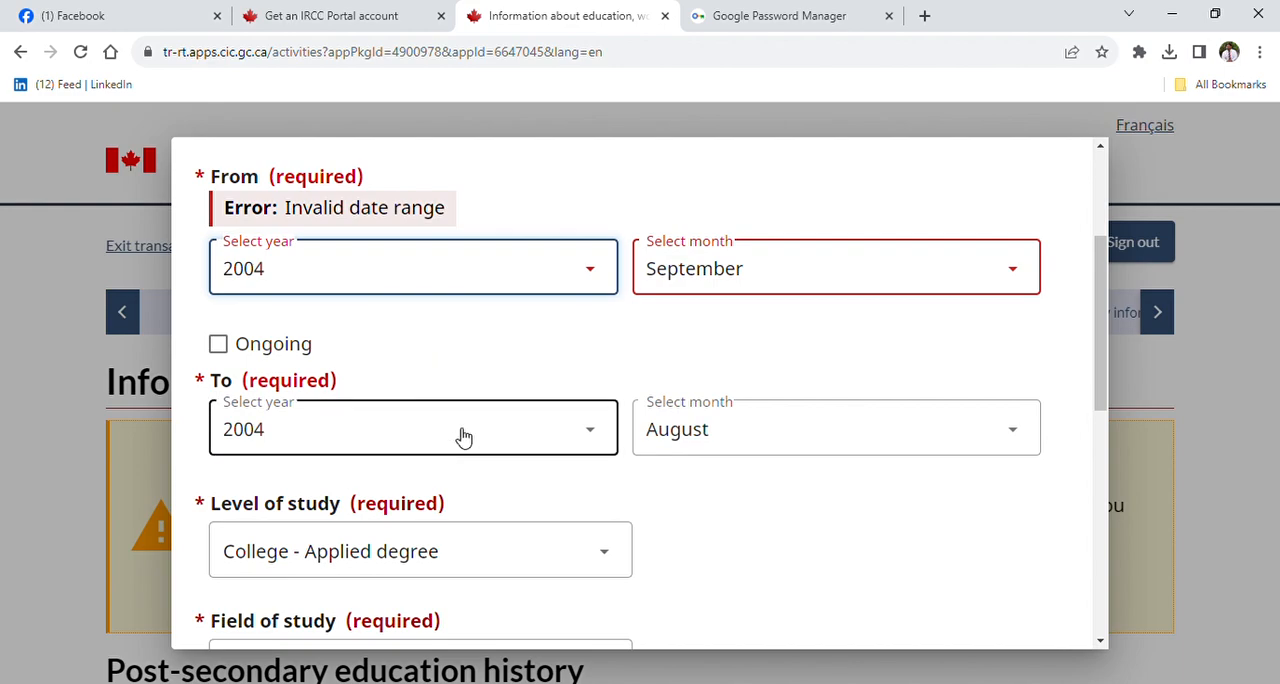
Change the end year of the BISE FSD studies to 2006.
{"action": "left_click", "coordinate": [463, 437]}
{"action": "key", "text": "Down"}
{"action": "key", "text": "Up"}
{"action": "key", "text": "Up"}
{"action": "key", "text": "Up"}
{"action": "key", "text": "Up"}
{"action": "key", "text": "Down"}
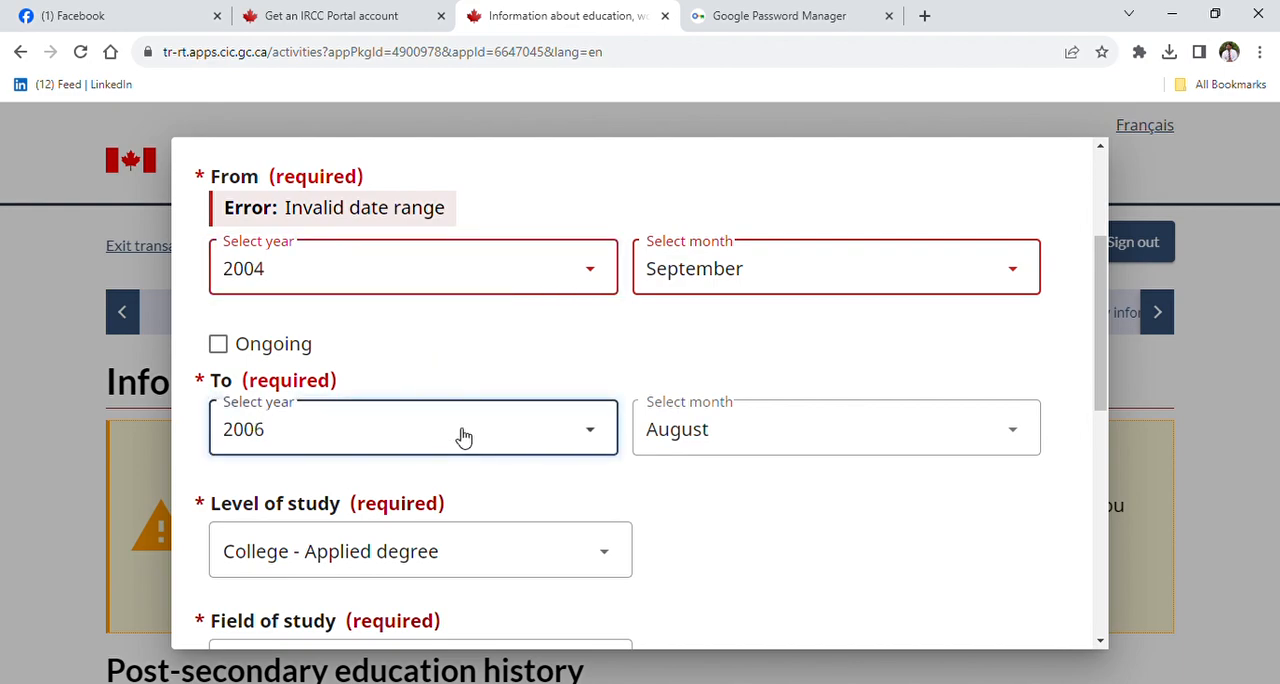
Set the BISE FSD field of study to Agric/Agric Ops/Rel Sciences and the address country to Pakistan.
{"action": "left_click_drag", "start_coordinate": [1105, 293], "coordinate": [1106, 374]}
{"action": "left_click", "coordinate": [454, 359]}
{"action": "key", "text": "Down"}
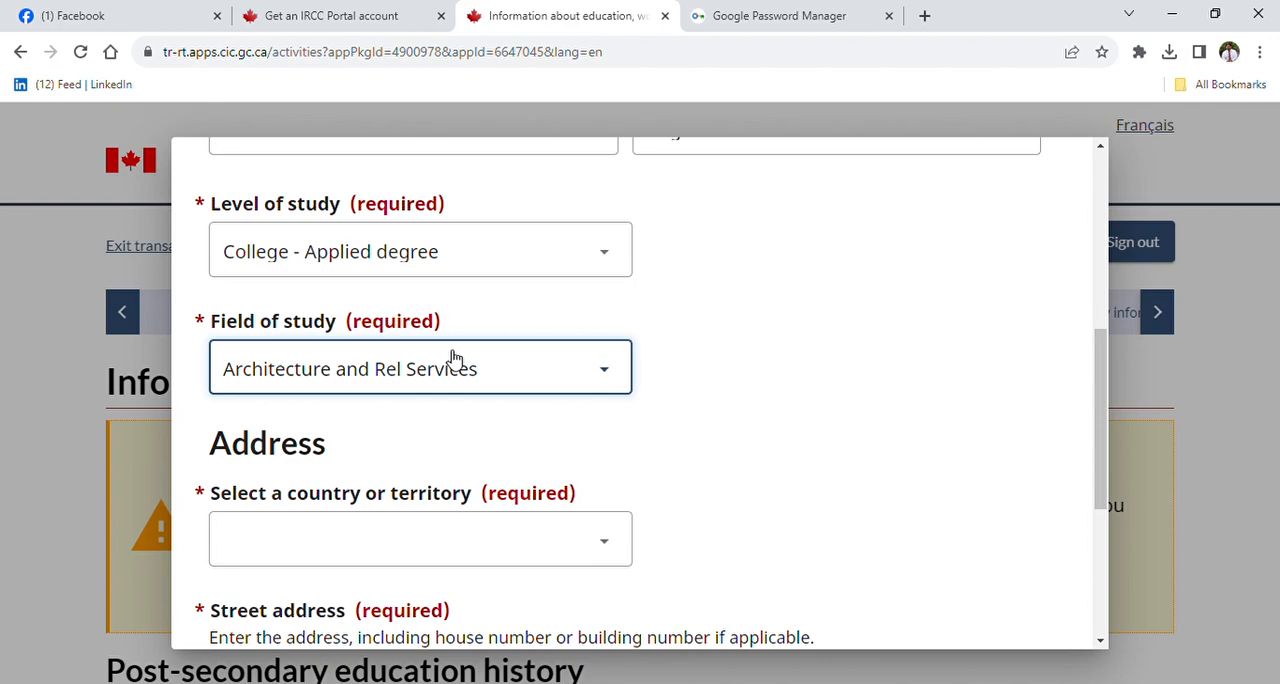
{"action": "key", "text": "Up"}
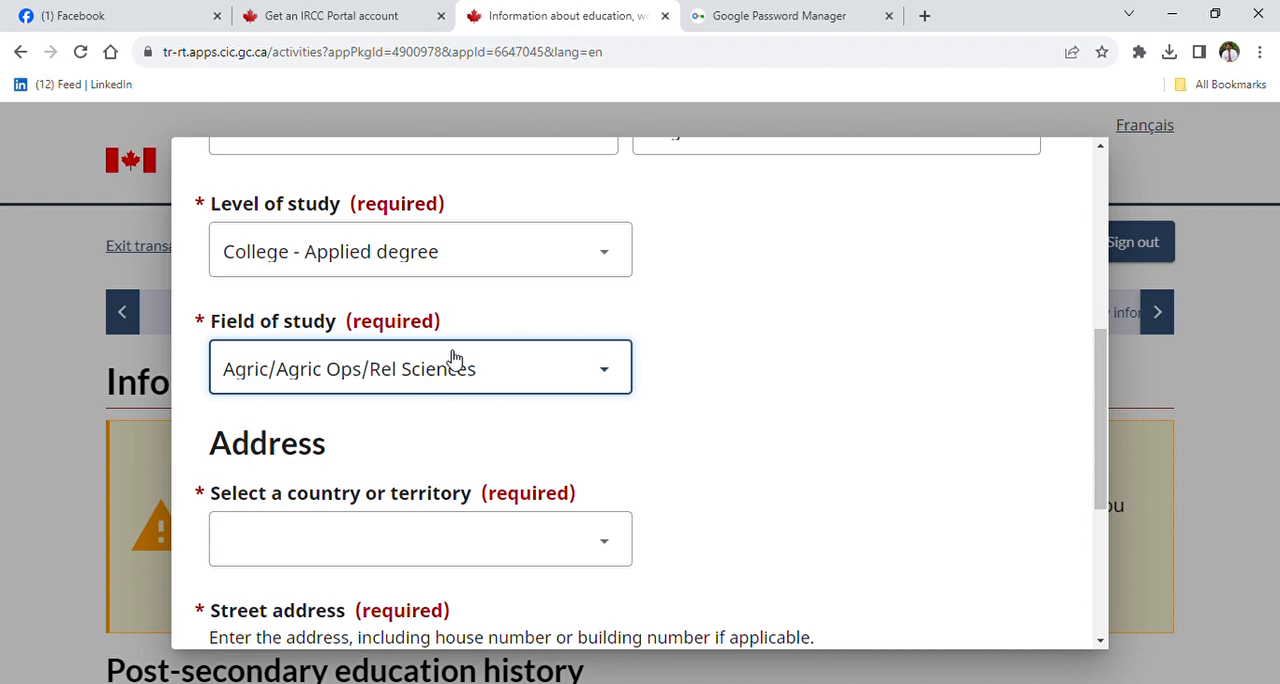
{"action": "left_click", "coordinate": [482, 552]}
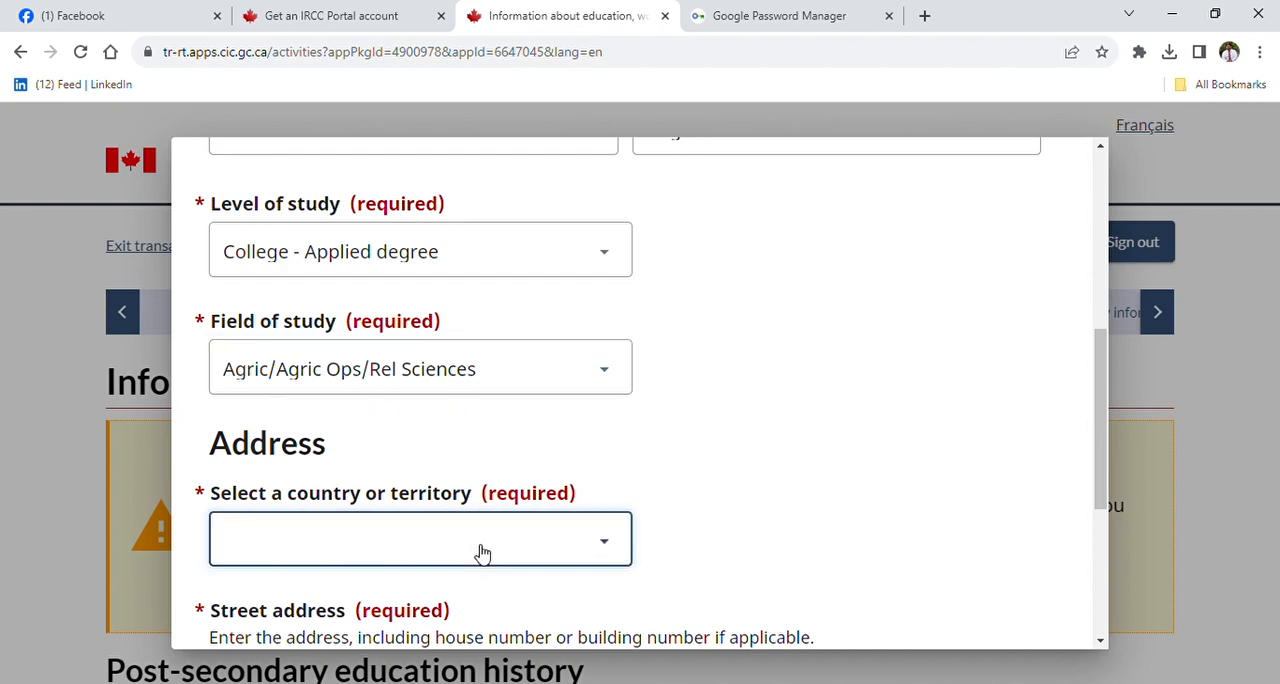
{"action": "key", "text": "p"}
{"action": "left_click_drag", "start_coordinate": [1108, 430], "coordinate": [1114, 522]}
Enter the college's street address in the BISE FSD education entry.
{"action": "left_click", "coordinate": [535, 443]}
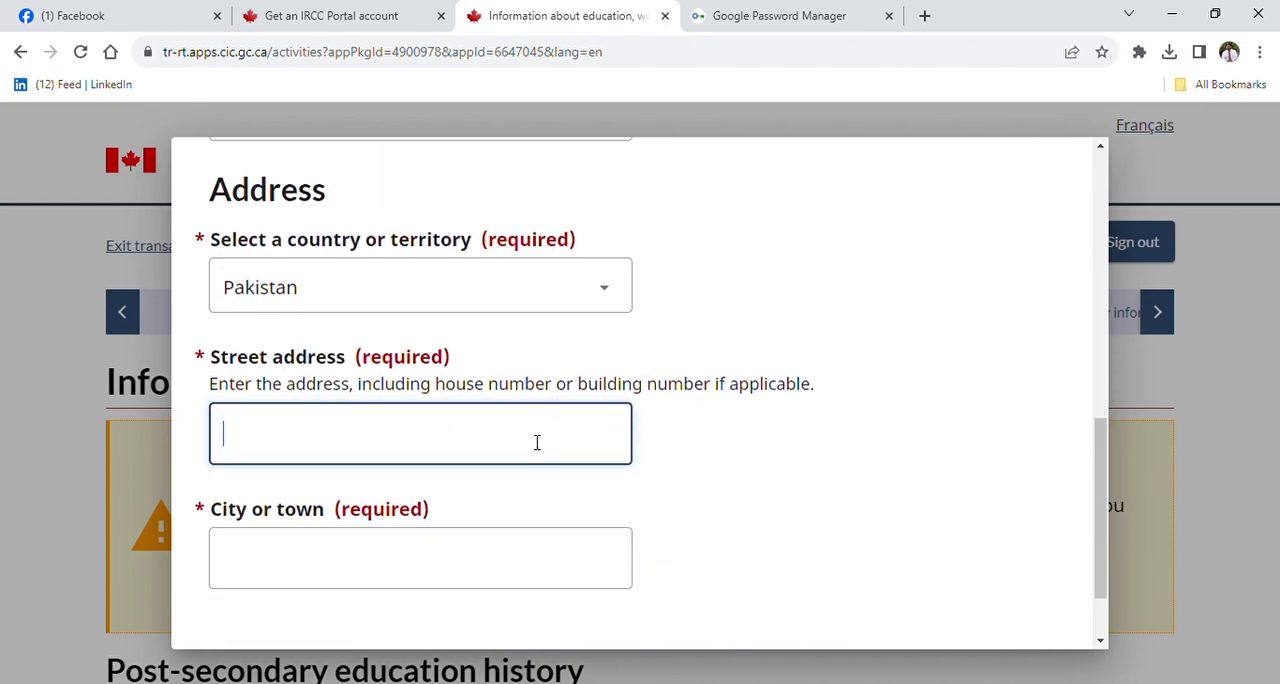
{"action": "type", "text": "sCSc"}
{"action": "key", "text": "BackSpace"}
{"action": "key", "text": "BackSpace"}
{"action": "key", "text": "BackSpace"}
{"action": "type", "text": "science Colle"}
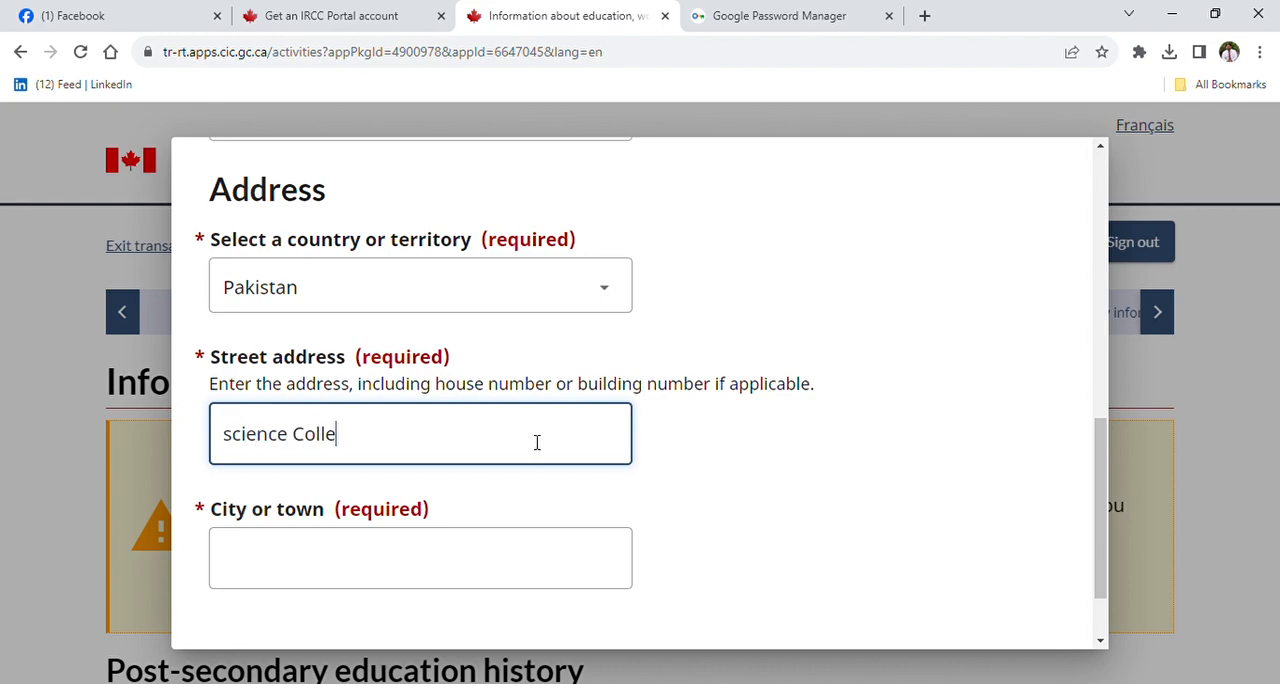
{"action": "type", "text": "ge Saman"}
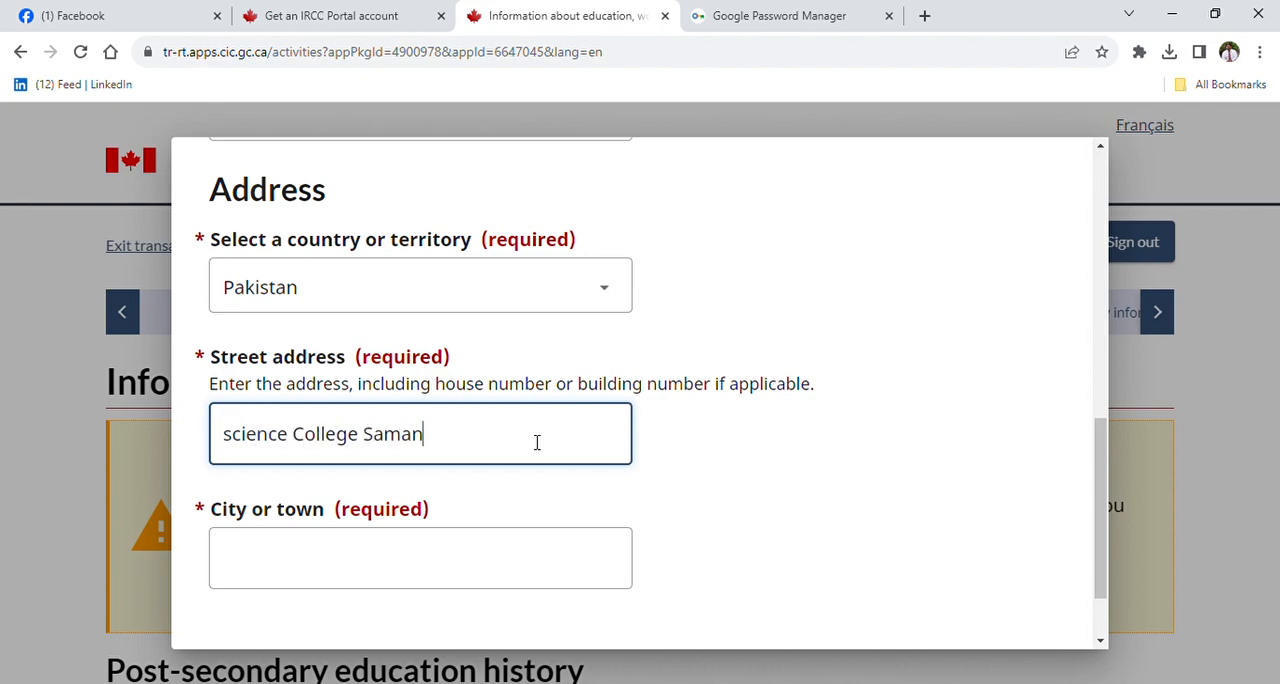
{"action": "type", "text": " Abad"}
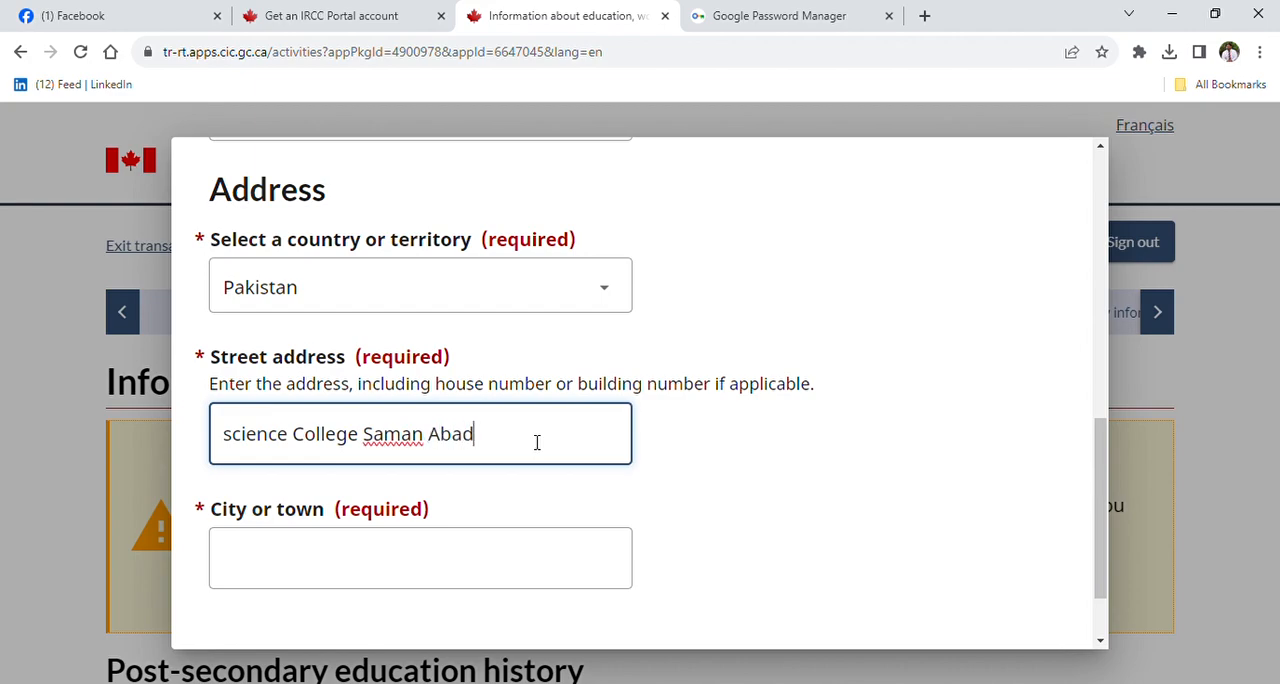
Set the city or town to FAISALABAD and save the BISE FSD education entry.
{"action": "left_click", "coordinate": [406, 578]}
{"action": "type", "text": "Fa"}
{"action": "key", "text": "Down"}
{"action": "key", "text": "Return"}
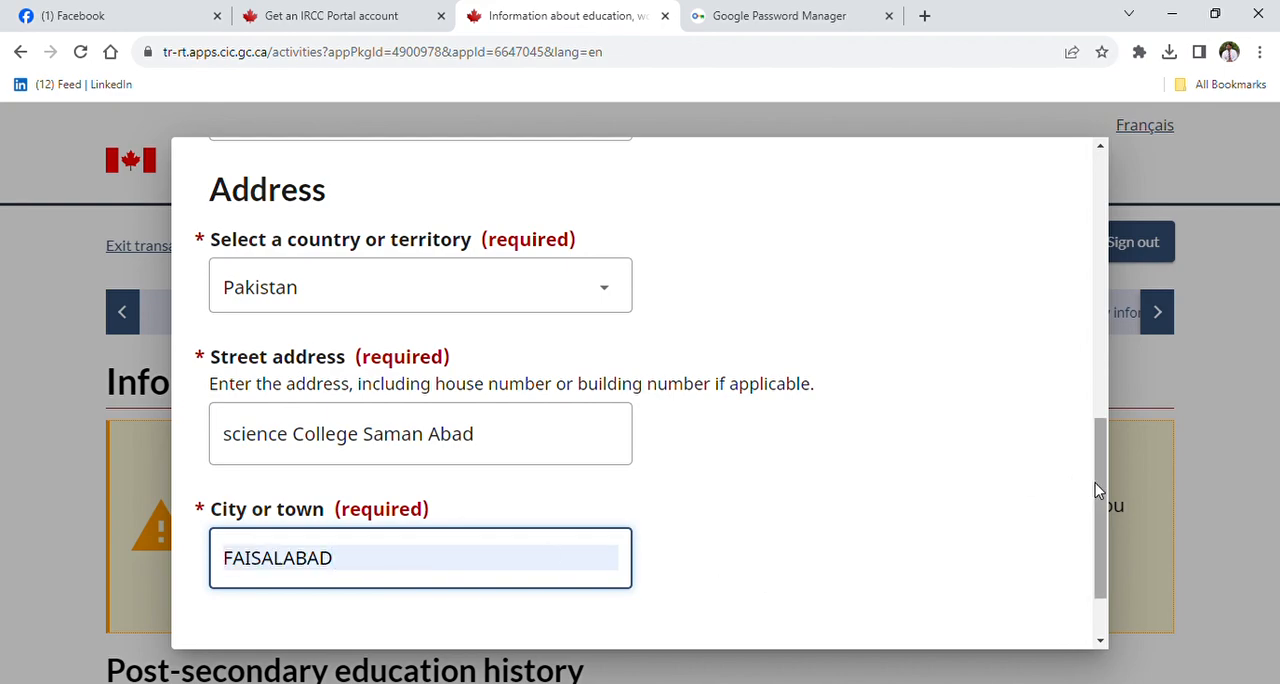
{"action": "left_click_drag", "start_coordinate": [1097, 491], "coordinate": [1089, 572]}
{"action": "left_click", "coordinate": [212, 606]}
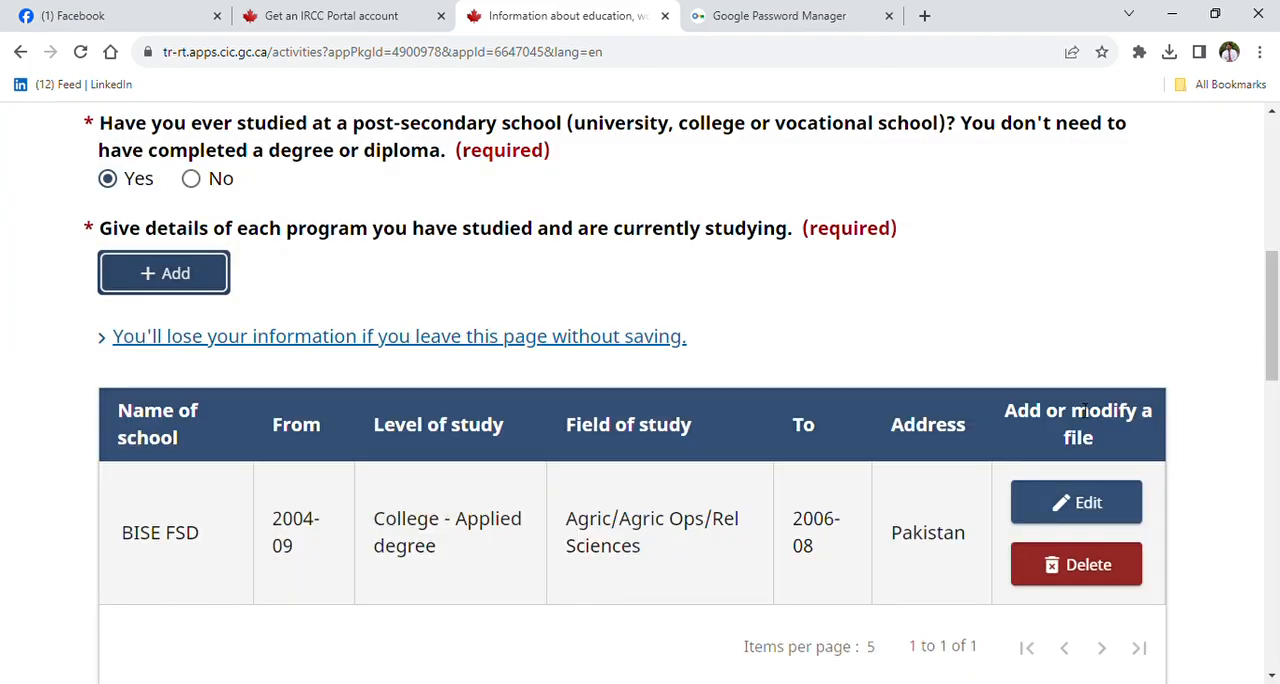
Add another education entry with GC University, Faisalabad as the school or institution.
{"action": "mouse_move", "coordinate": [1271, 316]}
{"action": "left_mouse_down"}
{"action": "mouse_move", "coordinate": [1276, 404]}
{"action": "mouse_move", "coordinate": [1276, 316]}
{"action": "left_mouse_up"}
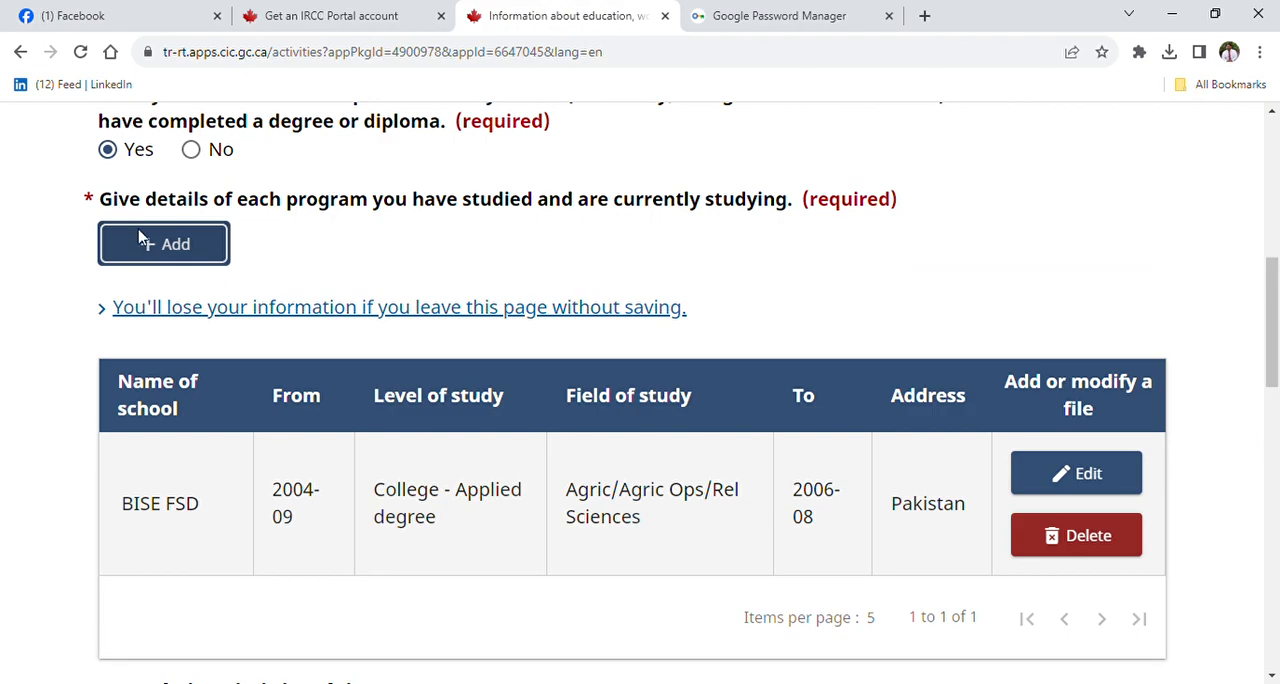
{"action": "left_click", "coordinate": [171, 252]}
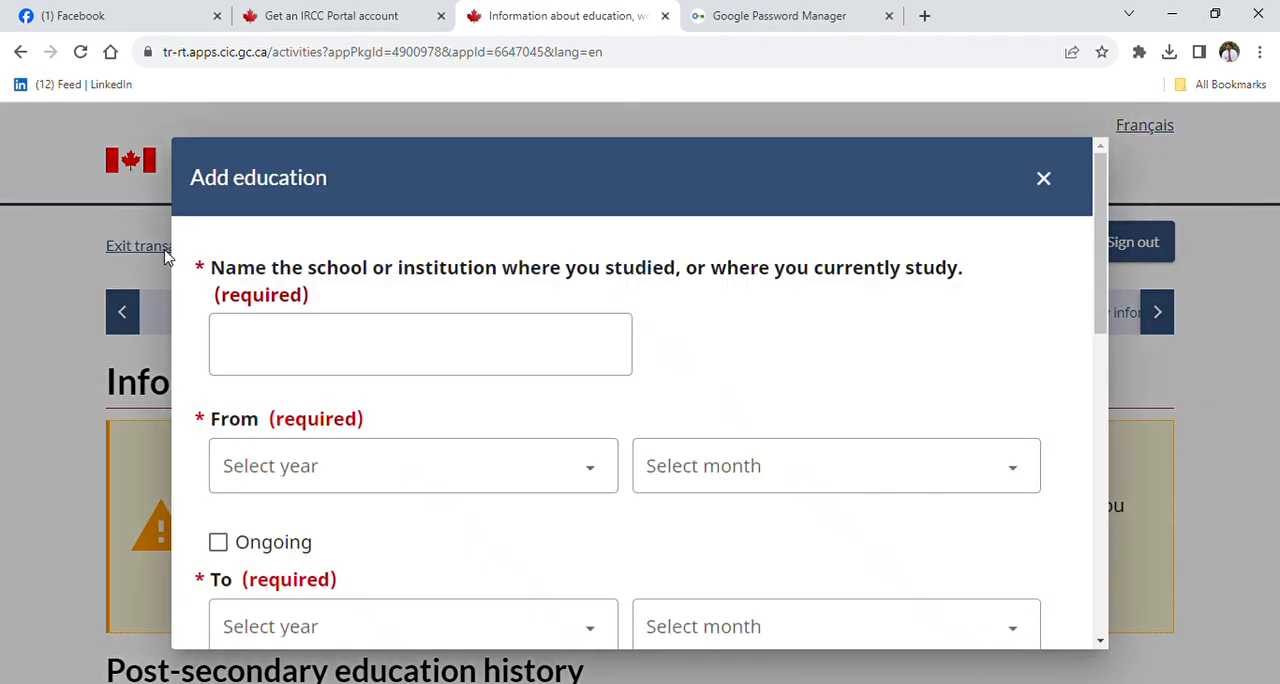
{"action": "left_click", "coordinate": [420, 354]}
{"action": "type", "text": "GC U"}
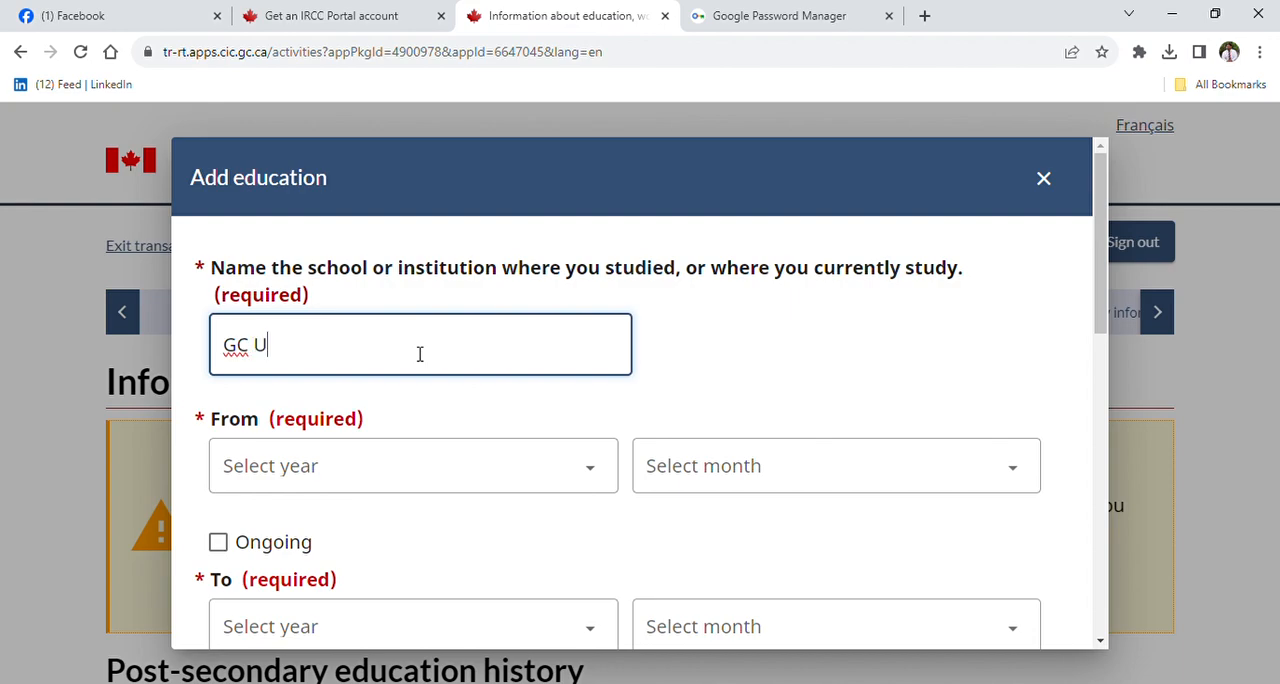
{"action": "type", "text": "niversity, Fa"}
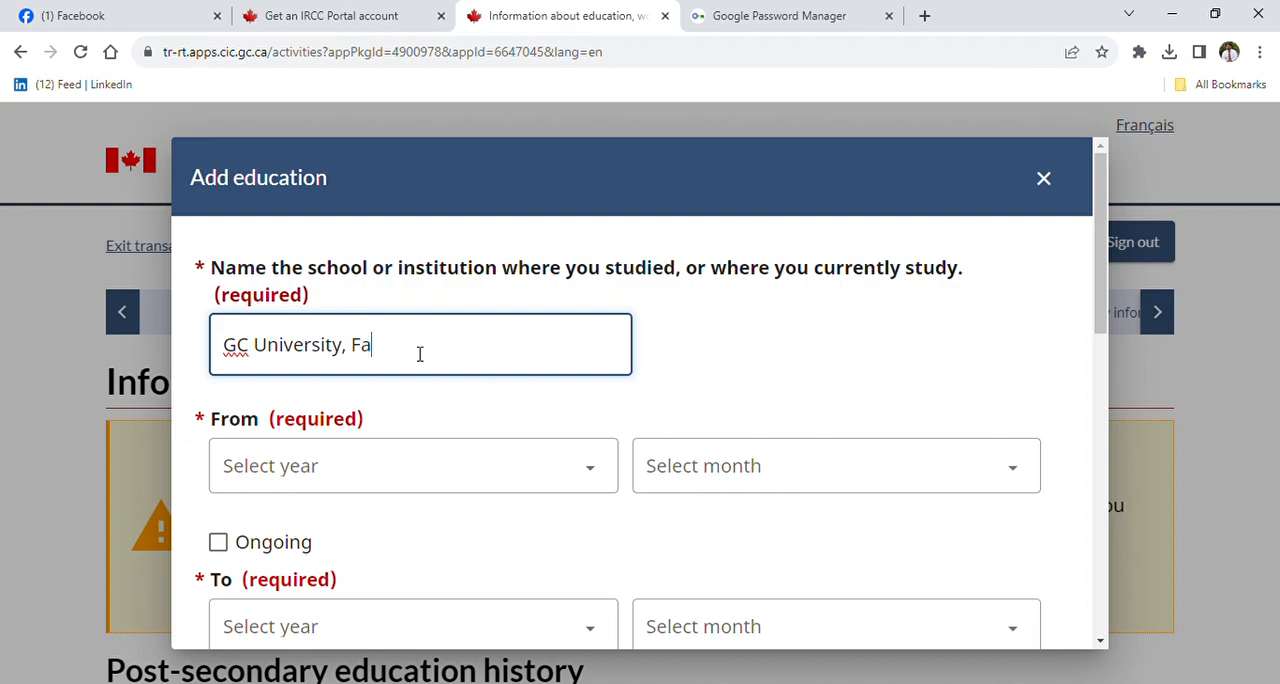
{"action": "type", "text": "isalabad"}
Set the start of the GC University studies to September 2005.
{"action": "key", "text": "Tab"}
{"action": "key", "text": "Down"}
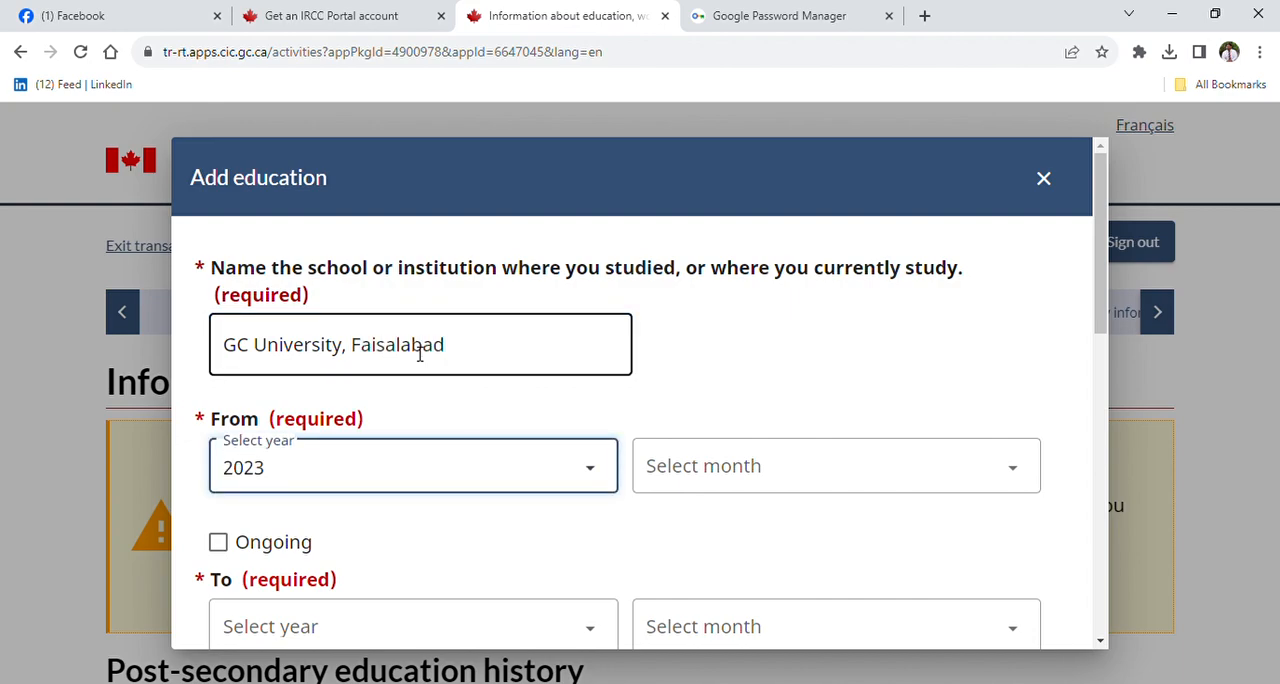
{"action": "key", "text": "Down"}
{"action": "key", "text": "Down"}
{"action": "key", "text": "Down"}
{"action": "key", "text": "Down"}
{"action": "key", "text": "Down"}
{"action": "key", "text": "Down"}
{"action": "key", "text": "Down"}
{"action": "key", "text": "Down"}
{"action": "key", "text": "Down"}
{"action": "key", "text": "Down"}
{"action": "key", "text": "Down"}
{"action": "key", "text": "Down"}
{"action": "key", "text": "Down"}
{"action": "key", "text": "Down"}
{"action": "key", "text": "Down"}
{"action": "key", "text": "Down"}
{"action": "key", "text": "Down"}
{"action": "key", "text": "Up"}
{"action": "key", "text": "Down"}
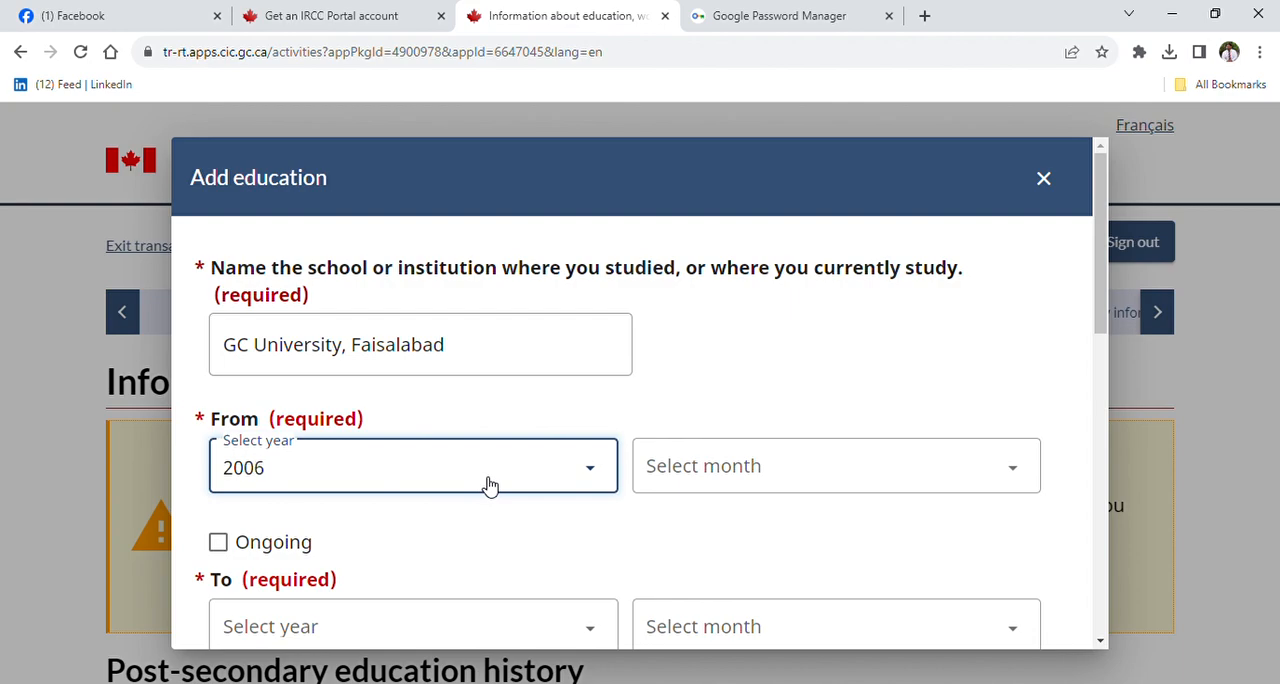
{"action": "left_click", "coordinate": [744, 489]}
{"action": "key", "text": "Down"}
{"action": "key", "text": "Down"}
{"action": "key", "text": "Down"}
{"action": "key", "text": "Down"}
{"action": "key", "text": "Down"}
{"action": "key", "text": "Down"}
{"action": "key", "text": "Down"}
{"action": "key", "text": "Down"}
{"action": "key", "text": "Down"}
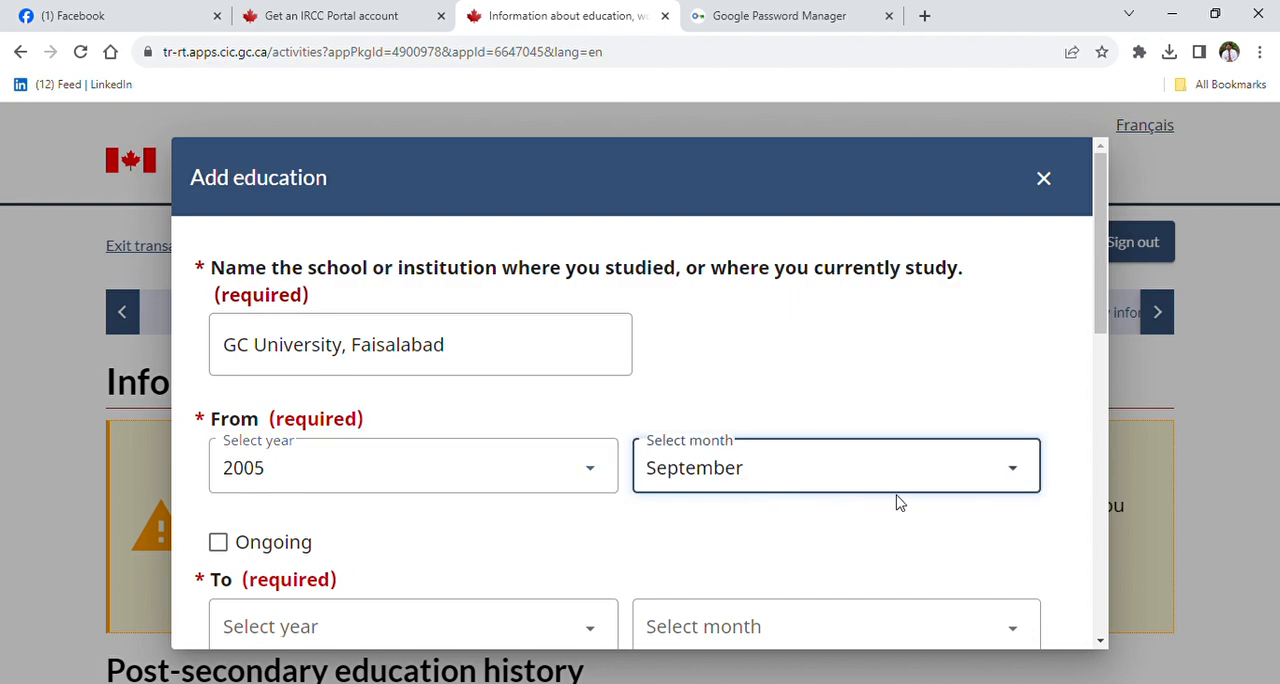
Set the end year of the GC University studies to 2008 and correct the start year to 2006.
{"action": "scroll", "coordinate": [1100, 300], "scroll_direction": "down", "scroll_amount": 2}
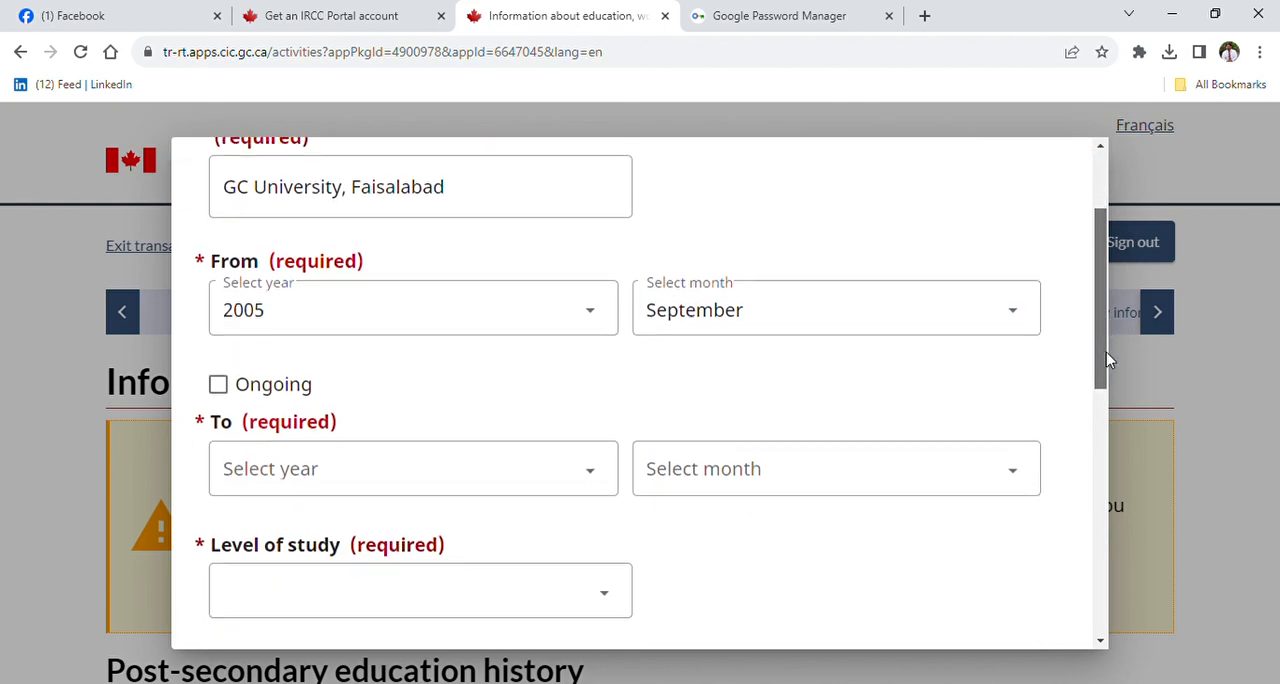
{"action": "left_click", "coordinate": [383, 474]}
{"action": "type", "text": "2009"}
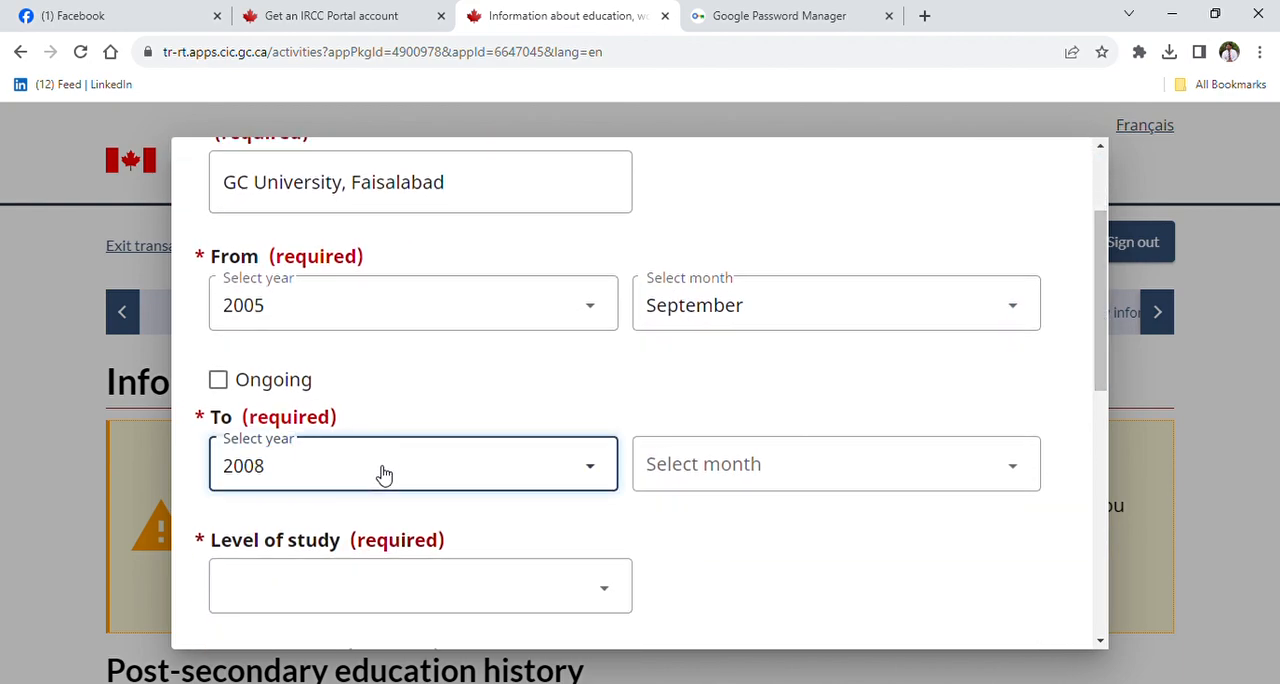
{"action": "left_click", "coordinate": [350, 308]}
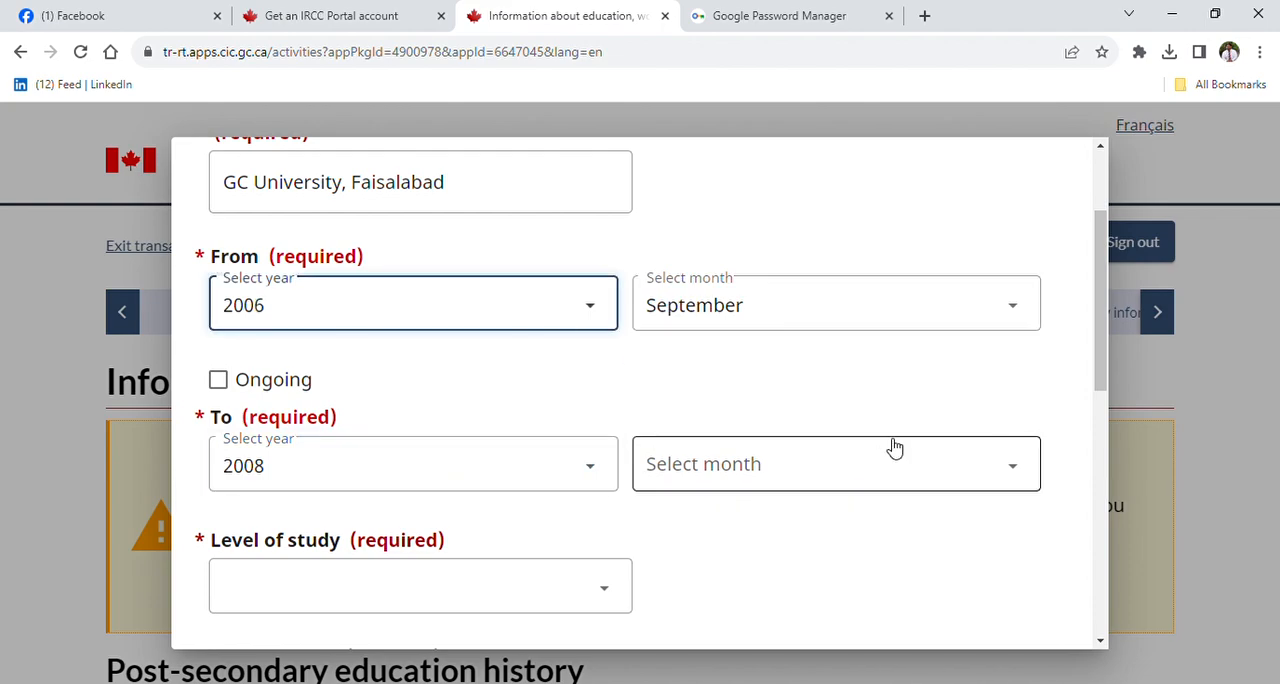
Set the end month of the GC University studies to August.
{"action": "left_click", "coordinate": [884, 473]}
{"action": "key", "text": "Down"}
{"action": "key", "text": "Down"}
{"action": "key", "text": "Down"}
{"action": "key", "text": "Down"}
{"action": "key", "text": "Down"}
{"action": "key", "text": "Down"}
{"action": "key", "text": "Down"}
{"action": "key", "text": "Down"}
{"action": "key", "text": "Down"}
{"action": "key", "text": "Up"}
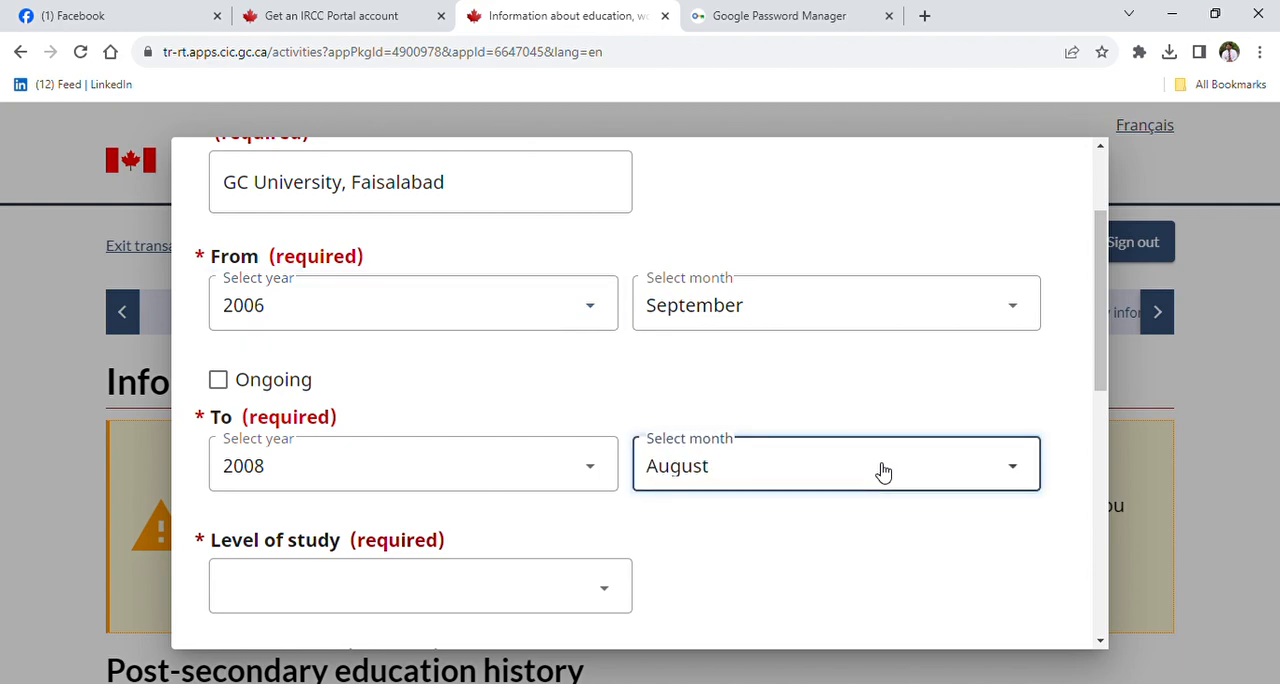
Set the level of study for GC University to University - Bachelor's Deg.
{"action": "left_click", "coordinate": [584, 578]}
{"action": "key", "text": "Down"}
{"action": "key", "text": "Down"}
{"action": "key", "text": "Down"}
{"action": "key", "text": "Down"}
{"action": "key", "text": "Down"}
{"action": "key", "text": "Down"}
{"action": "key", "text": "Down"}
{"action": "key", "text": "Down"}
{"action": "key", "text": "Down"}
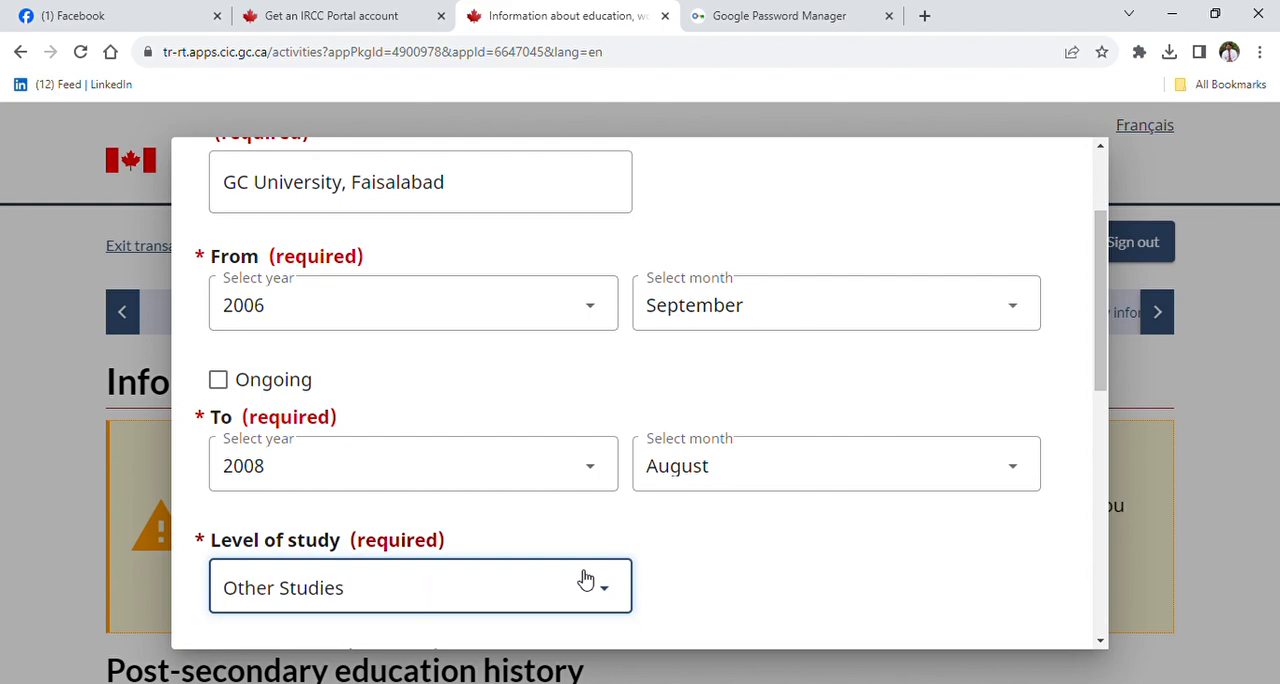
{"action": "key", "text": "Down"}
{"action": "key", "text": "Down"}
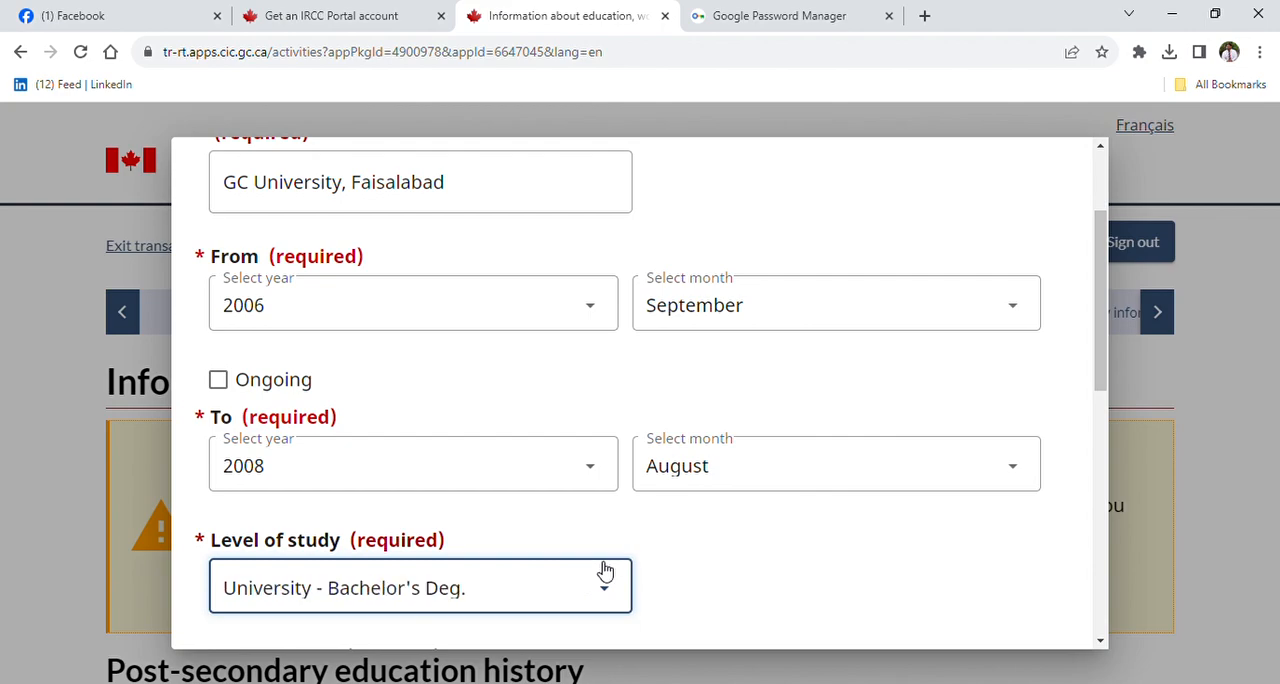
Set the field of study for GC University to Sciences, General.
{"action": "left_click_drag", "start_coordinate": [1103, 372], "coordinate": [1118, 494]}
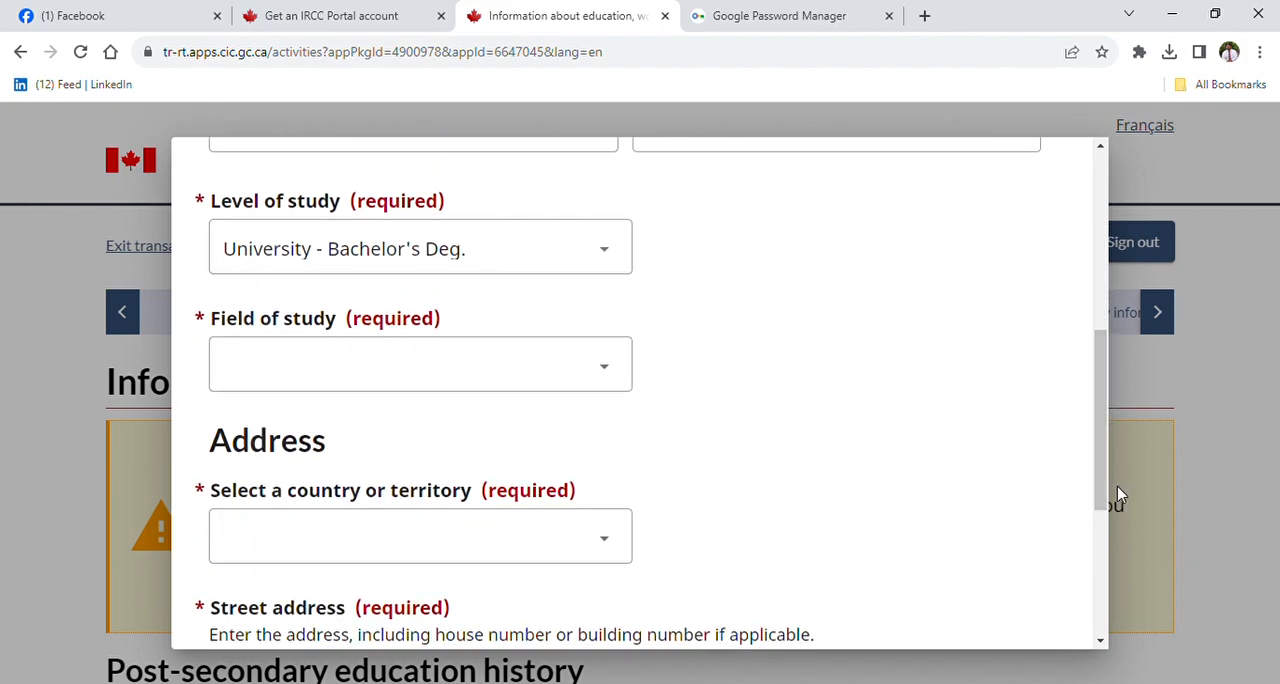
{"action": "left_click", "coordinate": [500, 366]}
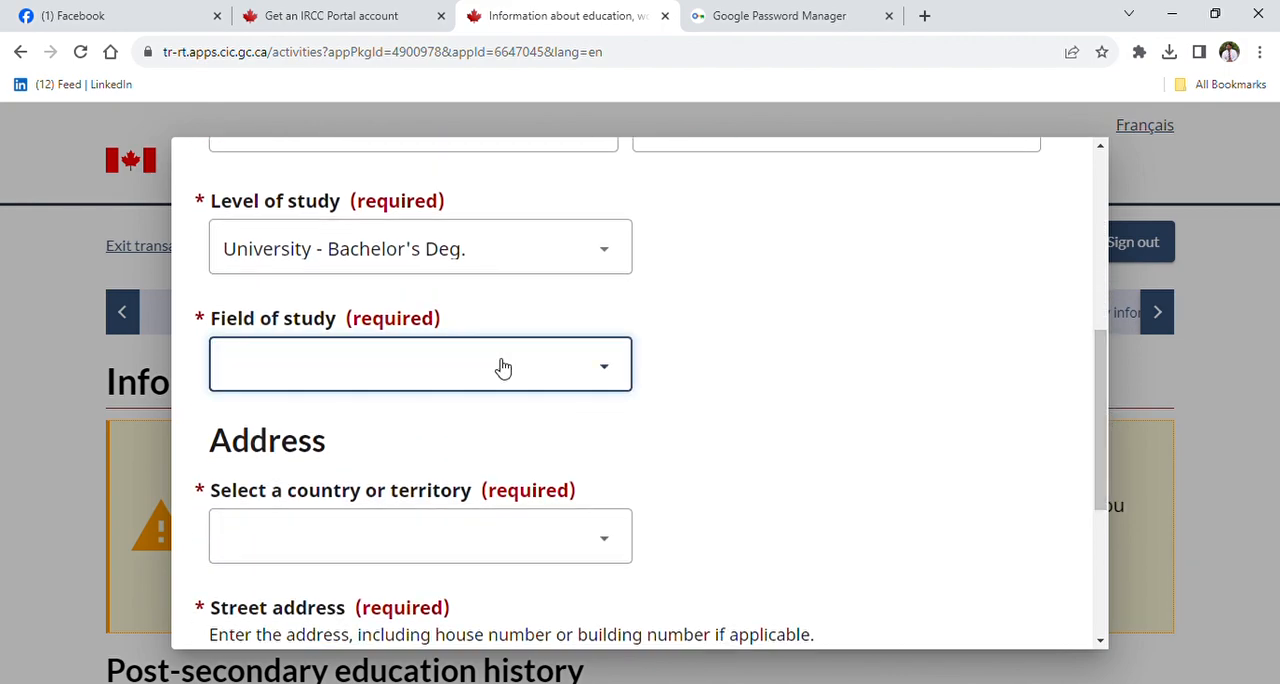
{"action": "key", "text": "Down"}
{"action": "key", "text": "Down"}
{"action": "key", "text": "Down"}
{"action": "key", "text": "Down"}
{"action": "key", "text": "Down"}
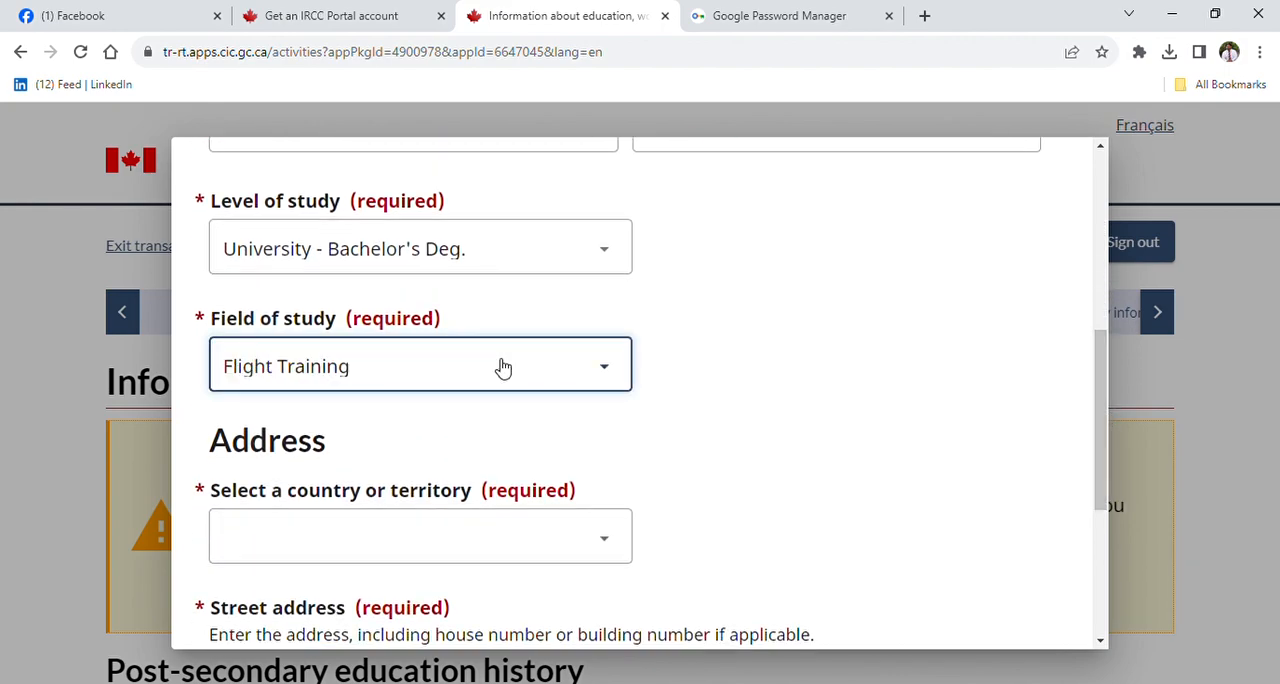
{"action": "key", "text": "Down"}
{"action": "key", "text": "Down"}
{"action": "key", "text": "Down"}
{"action": "key", "text": "Down"}
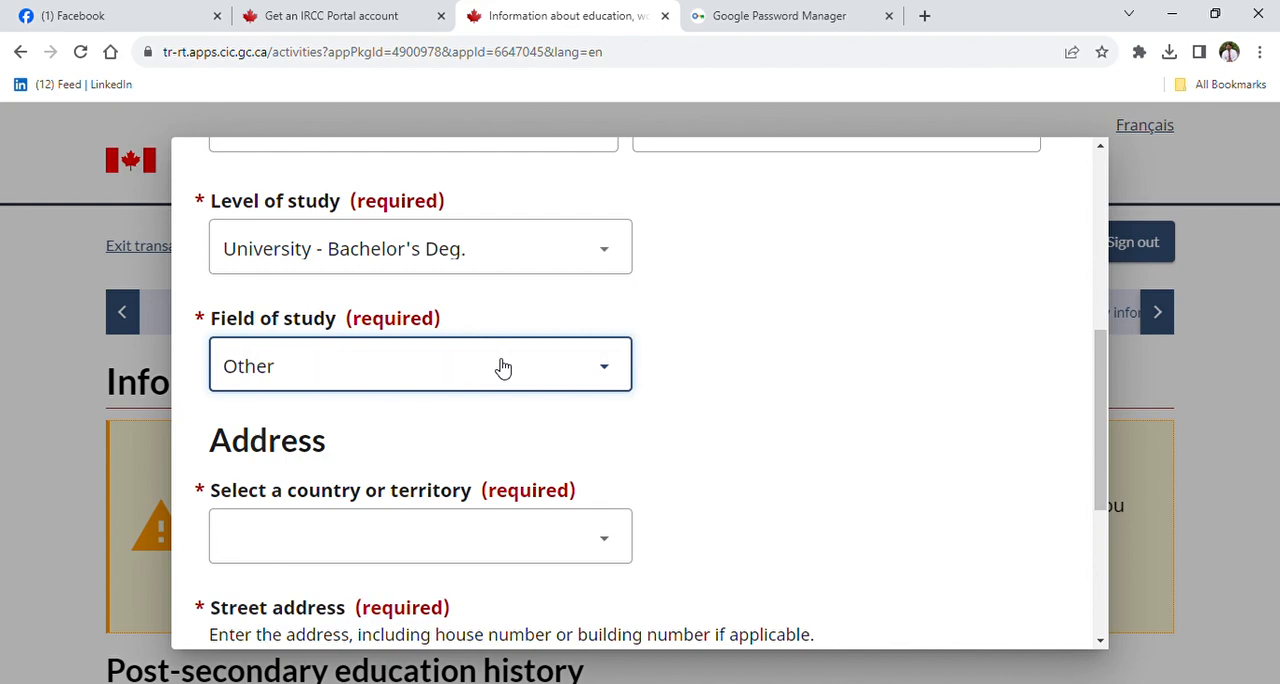
{"action": "key", "text": "Up"}
{"action": "key", "text": "Up"}
{"action": "key", "text": "Up"}
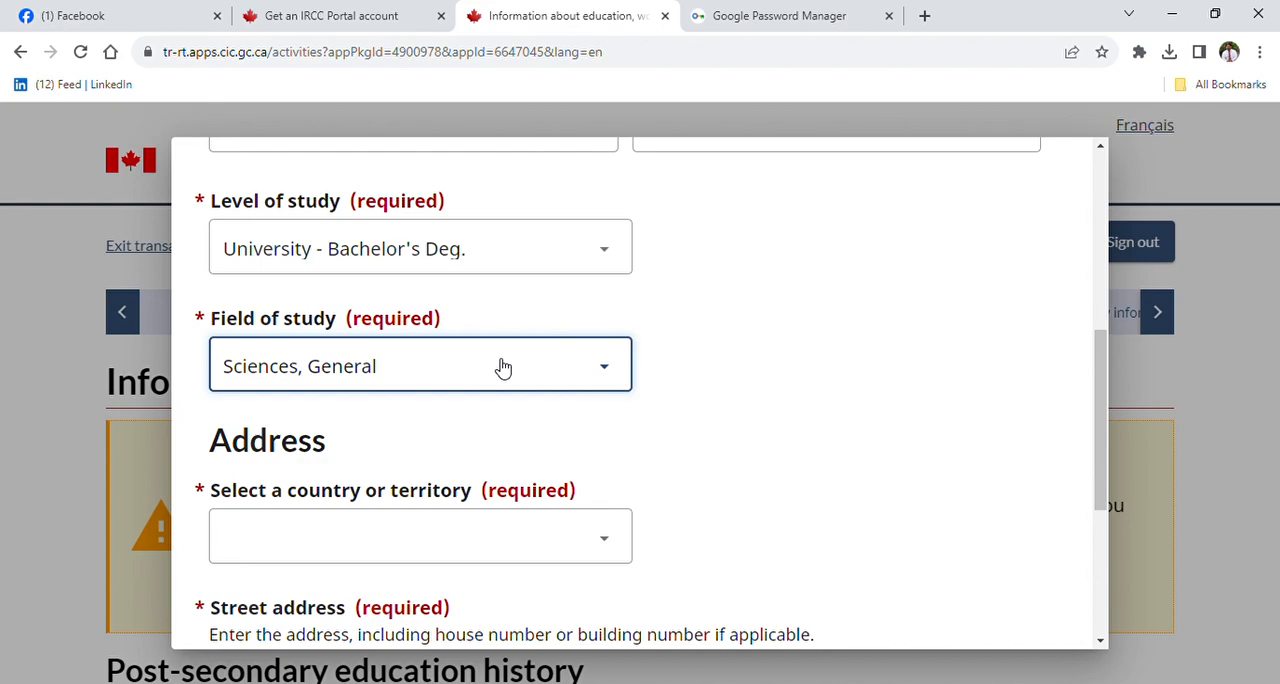
Select Pakistan as the country or territory of the GC University address.
{"action": "left_click", "coordinate": [1104, 385]}
{"action": "left_click_drag", "start_coordinate": [1104, 385], "coordinate": [1104, 452]}
{"action": "left_click", "coordinate": [438, 345]}
{"action": "key", "text": "p"}
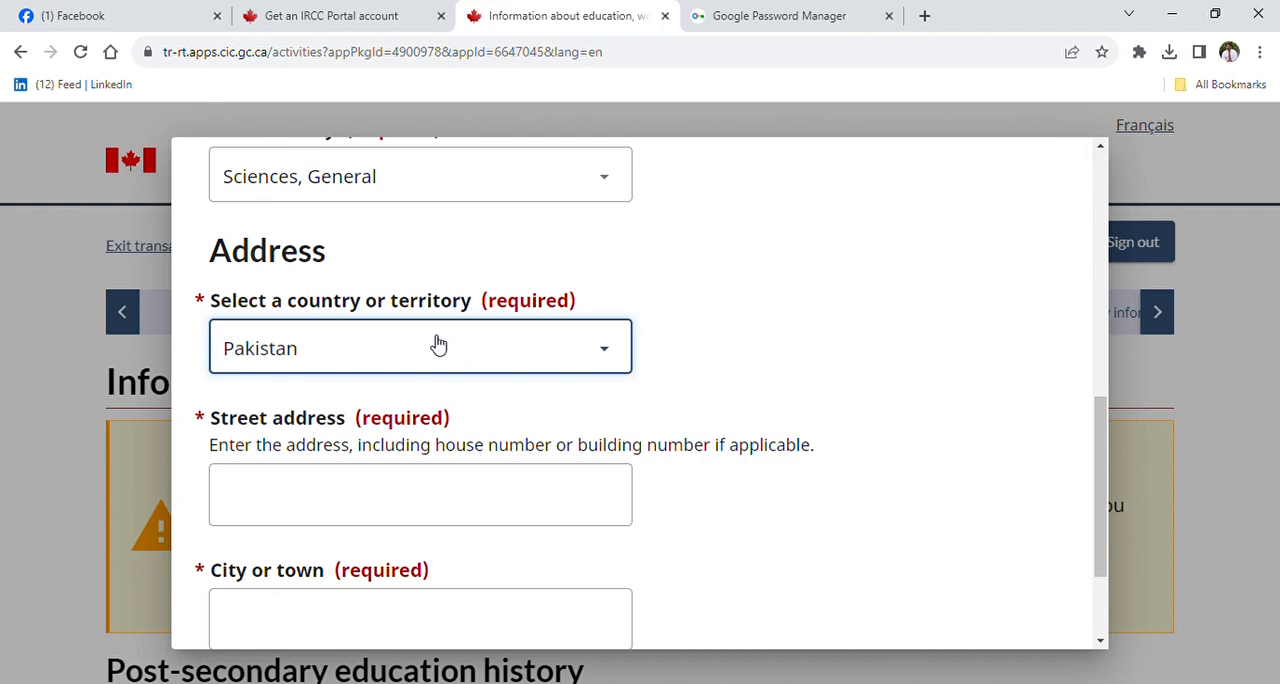
Enter the university's street address in the GC University education entry.
{"action": "left_click", "coordinate": [499, 488]}
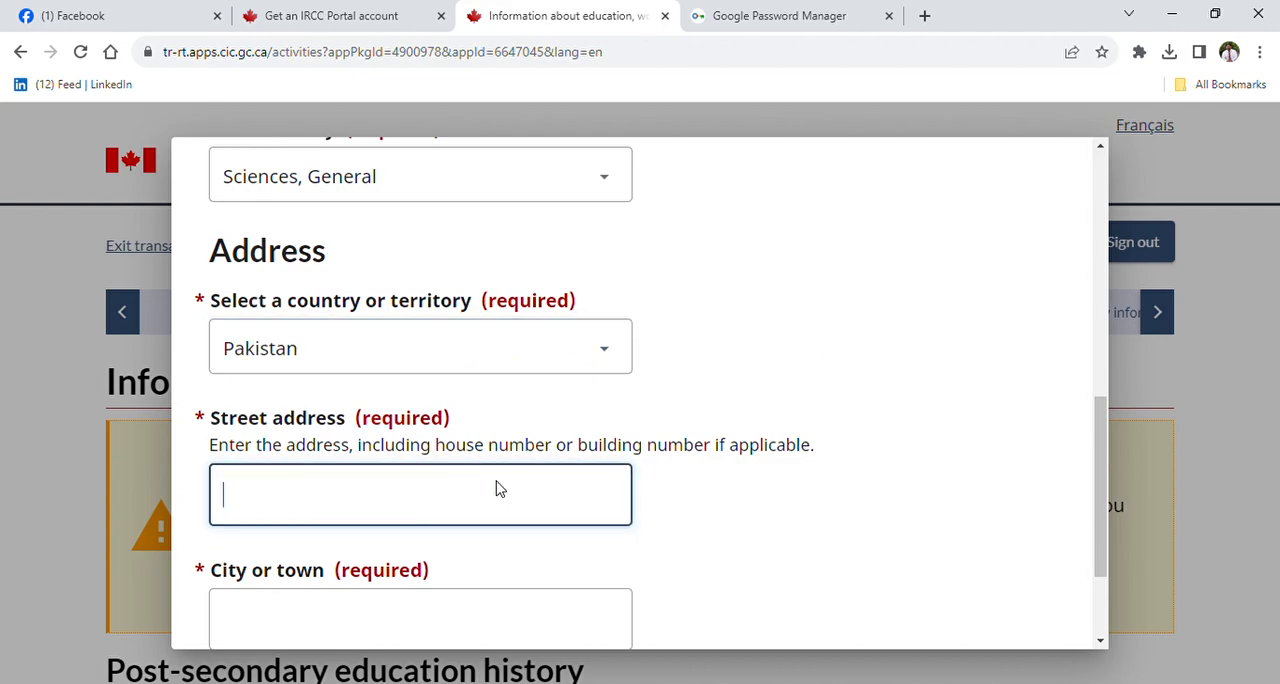
{"action": "type", "text": "Kotwali Road"}
Set the city or town to FAISALABAD and save the GC University education entry.
{"action": "key", "text": "Tab"}
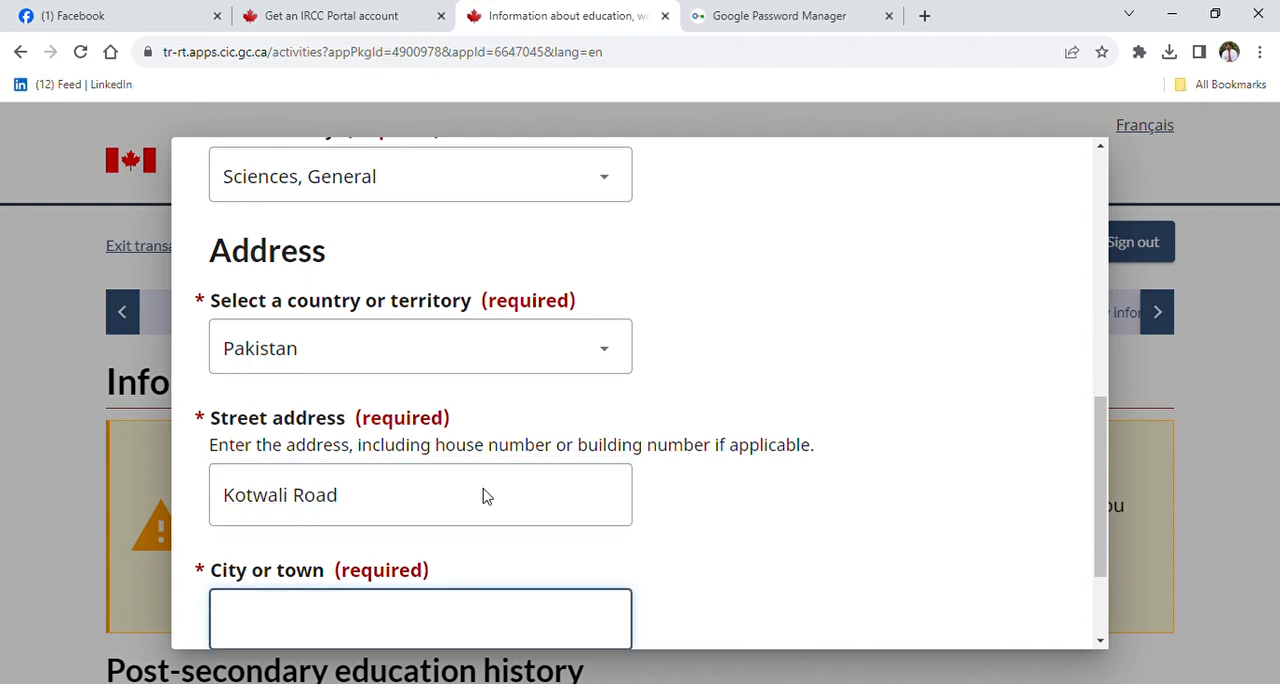
{"action": "key", "text": "Down"}
{"action": "key", "text": "Return"}
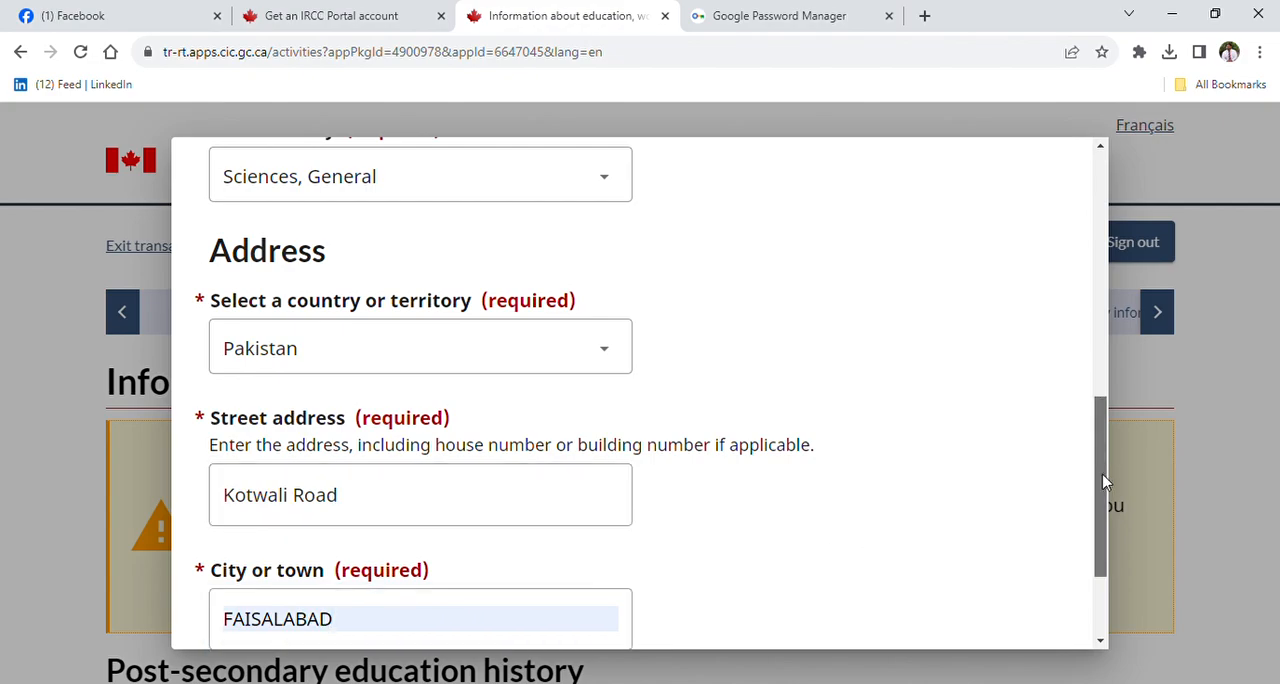
{"action": "left_click_drag", "start_coordinate": [1100, 487], "coordinate": [1110, 543]}
{"action": "left_click", "coordinate": [241, 626]}
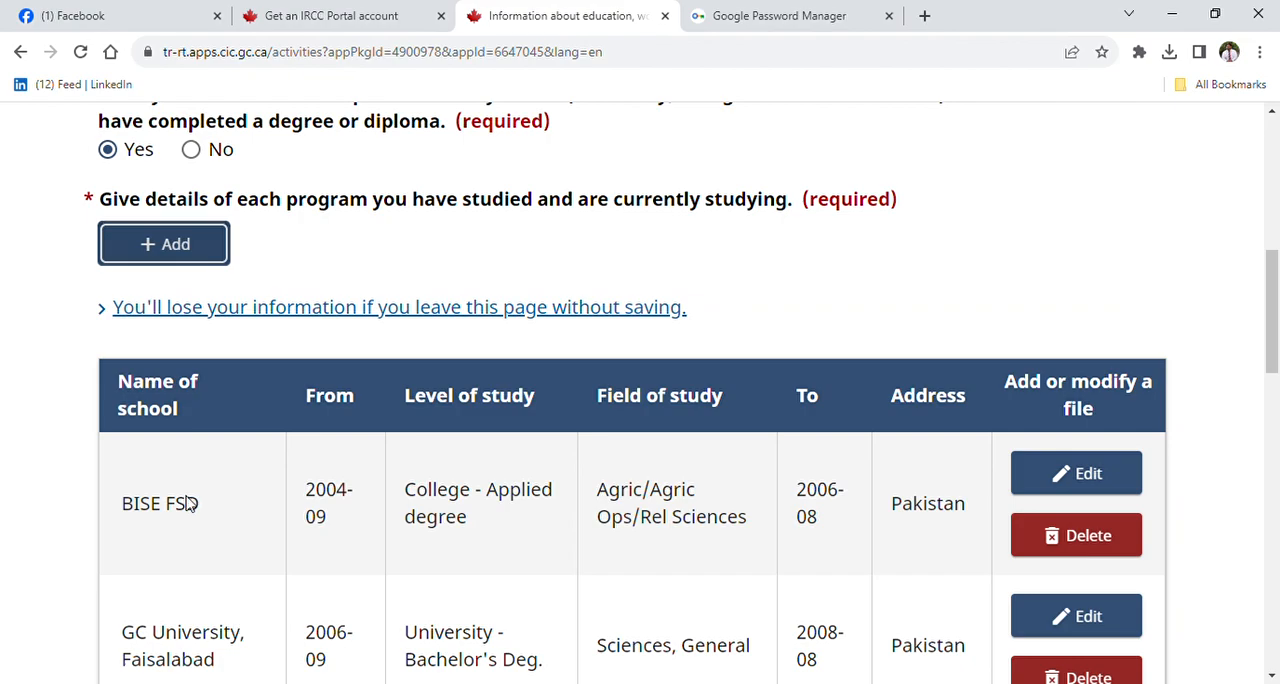
Add another education entry and name the school GC University.
{"action": "left_click", "coordinate": [163, 246]}
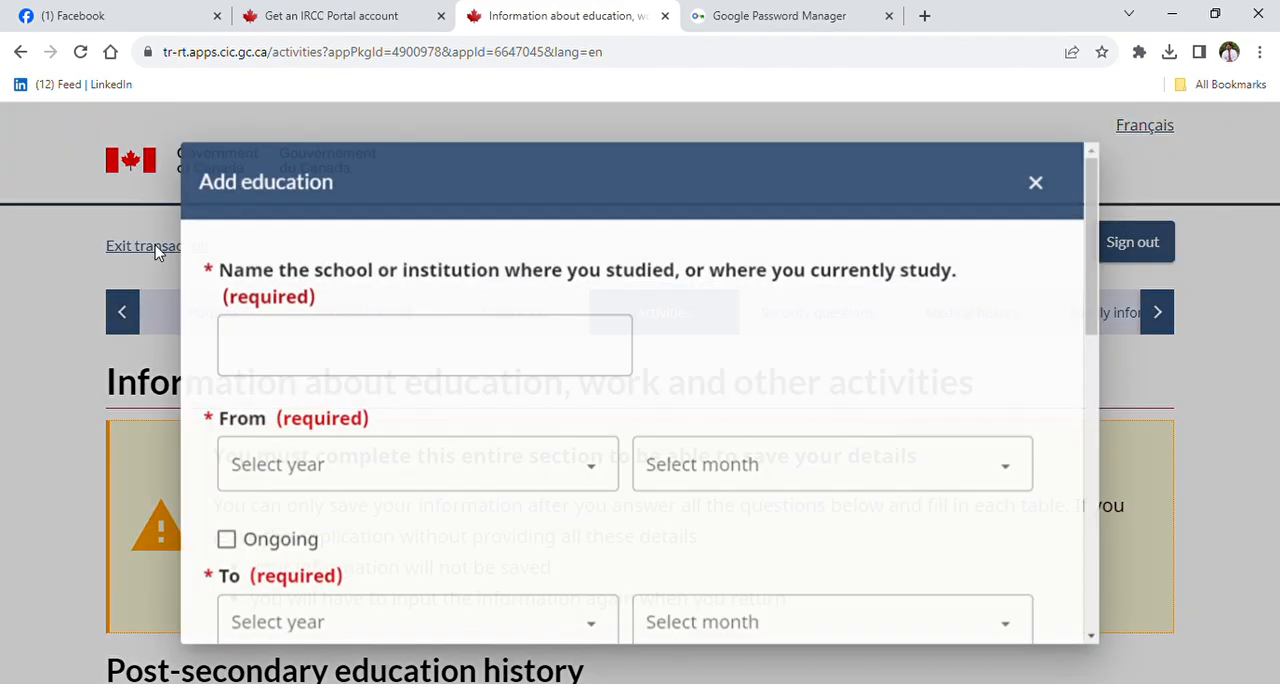
{"action": "left_click", "coordinate": [489, 345]}
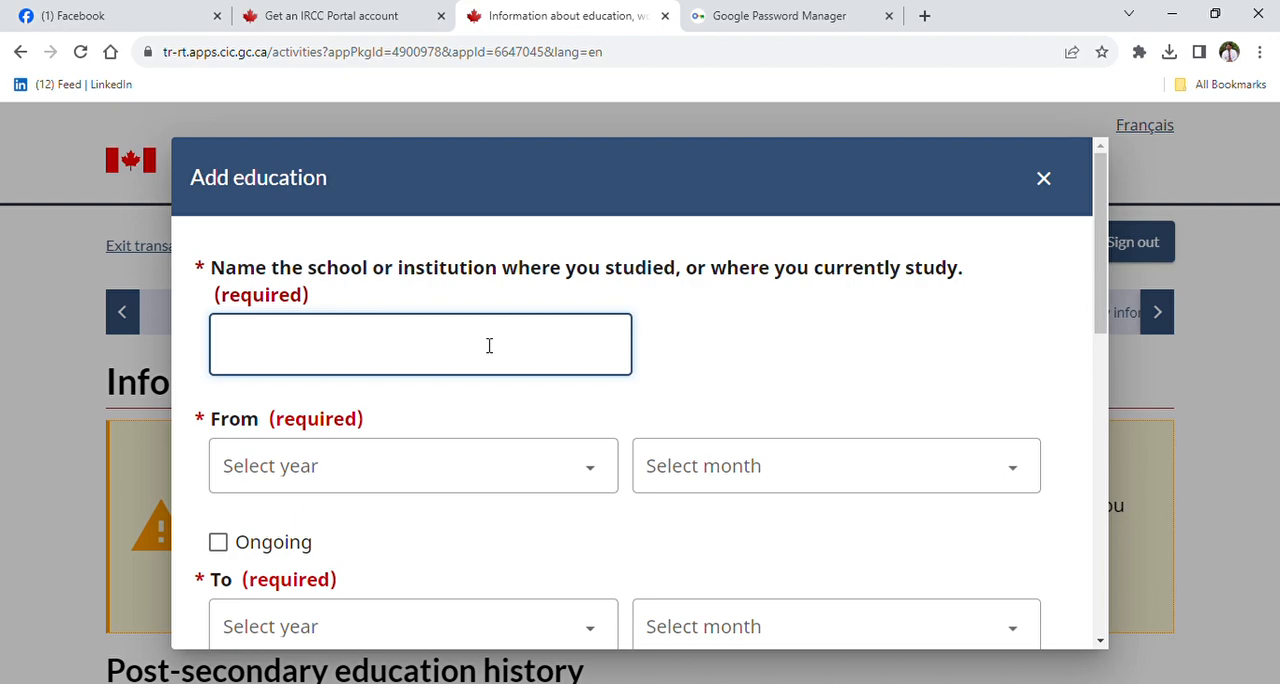
{"action": "type", "text": "GC University"}
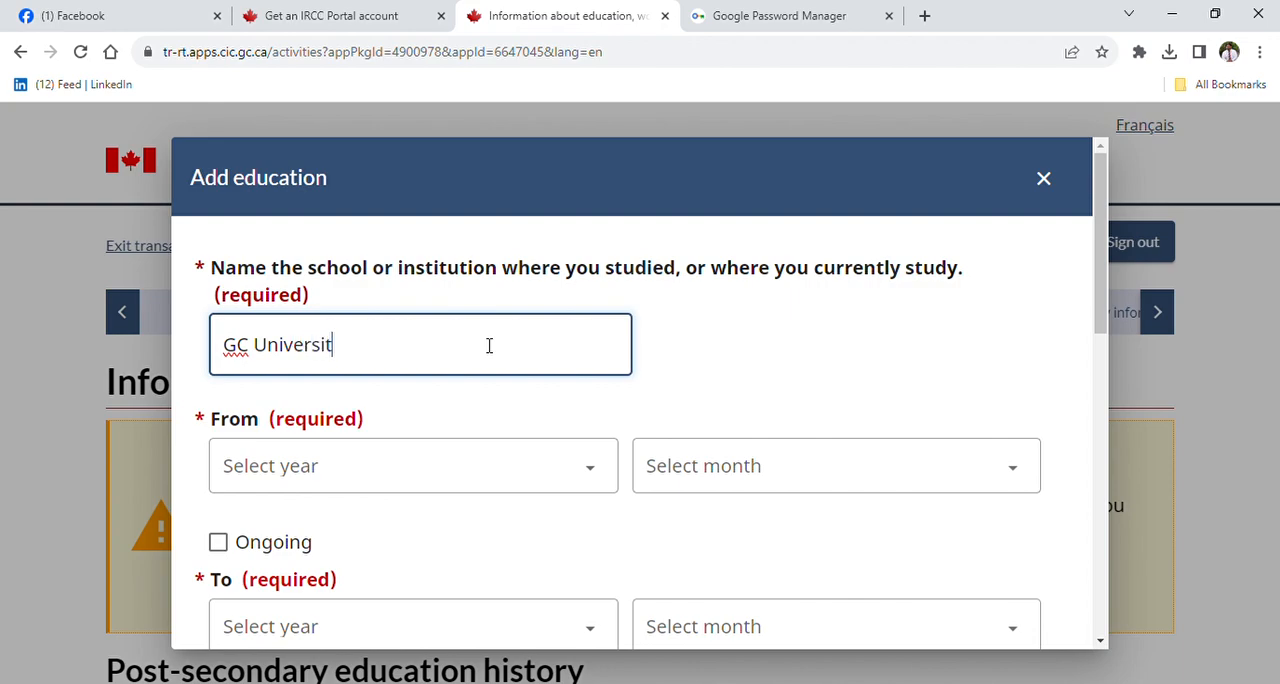
Set the start date of the new GC University entry to September 2009.
{"action": "key", "text": "Tab"}
{"action": "type", "text": "2009"}
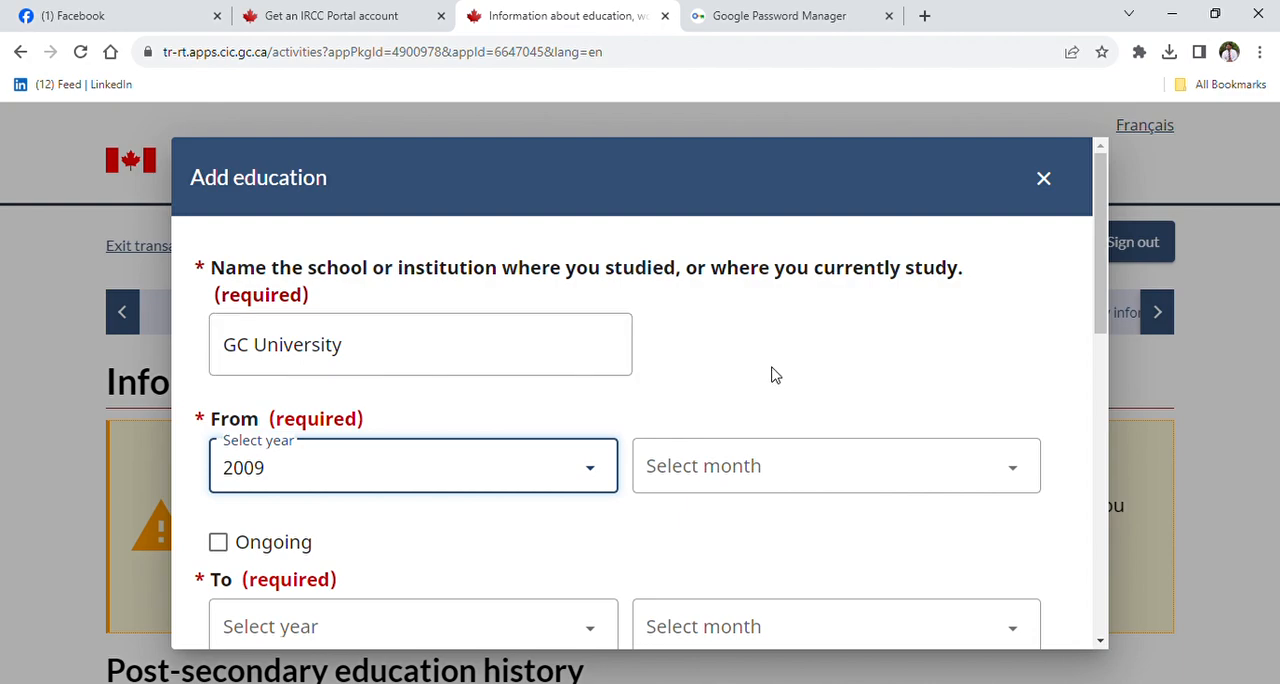
{"action": "left_click", "coordinate": [791, 465]}
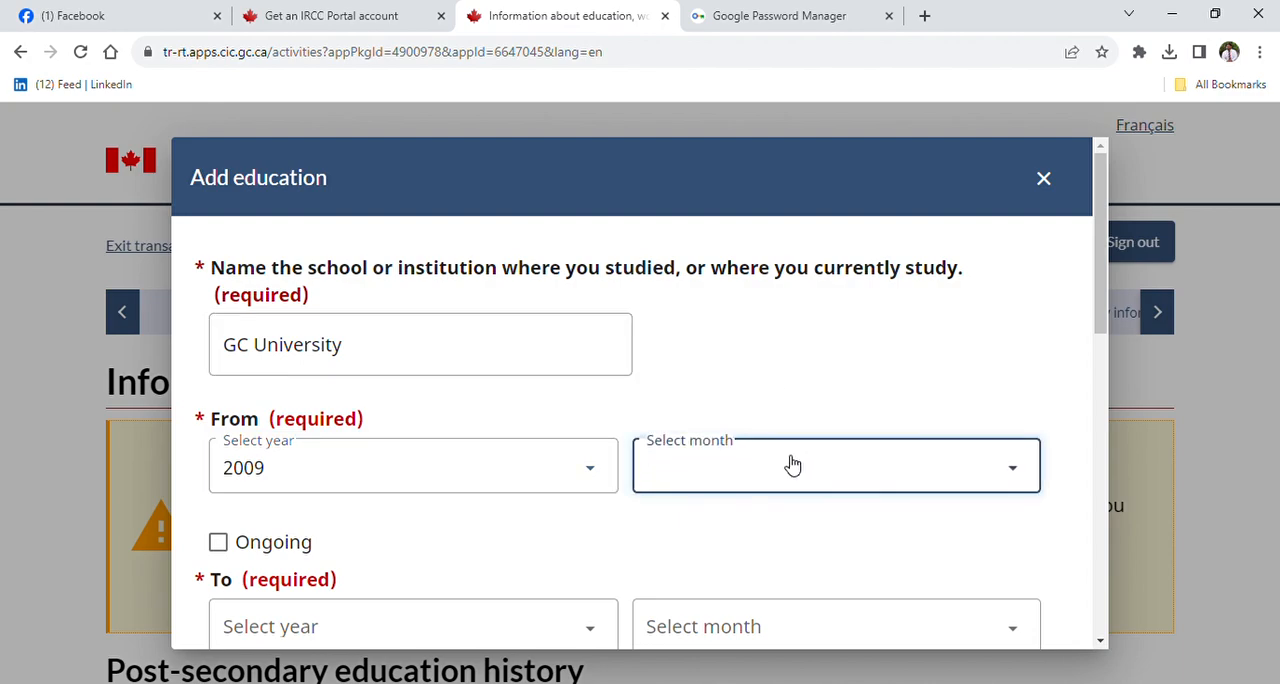
{"action": "key", "text": "Down"}
{"action": "key", "text": "Down"}
{"action": "key", "text": "Down"}
{"action": "key", "text": "Down"}
{"action": "key", "text": "Down"}
{"action": "key", "text": "Down"}
{"action": "key", "text": "Down"}
{"action": "key", "text": "Down"}
{"action": "key", "text": "Down"}
{"action": "key", "text": "Down"}
{"action": "key", "text": "Up"}
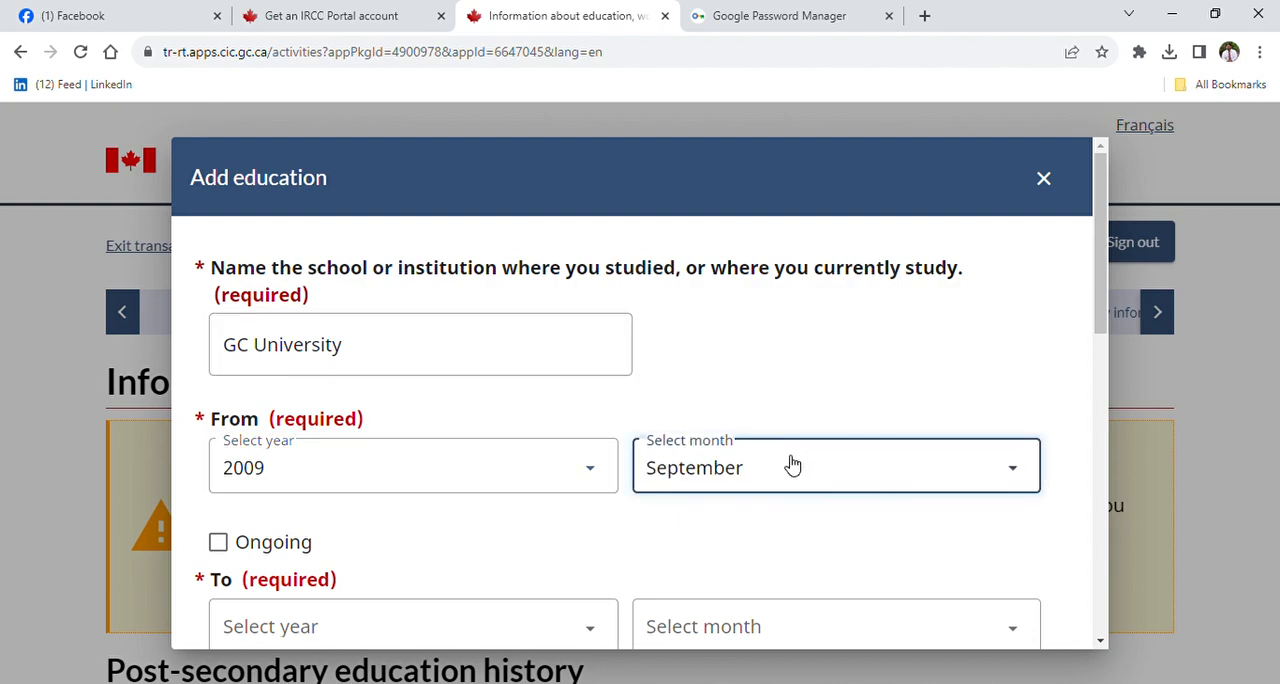
Set the end date of the GC University entry to August 2011.
{"action": "left_click", "coordinate": [540, 625]}
{"action": "type", "text": "2014"}
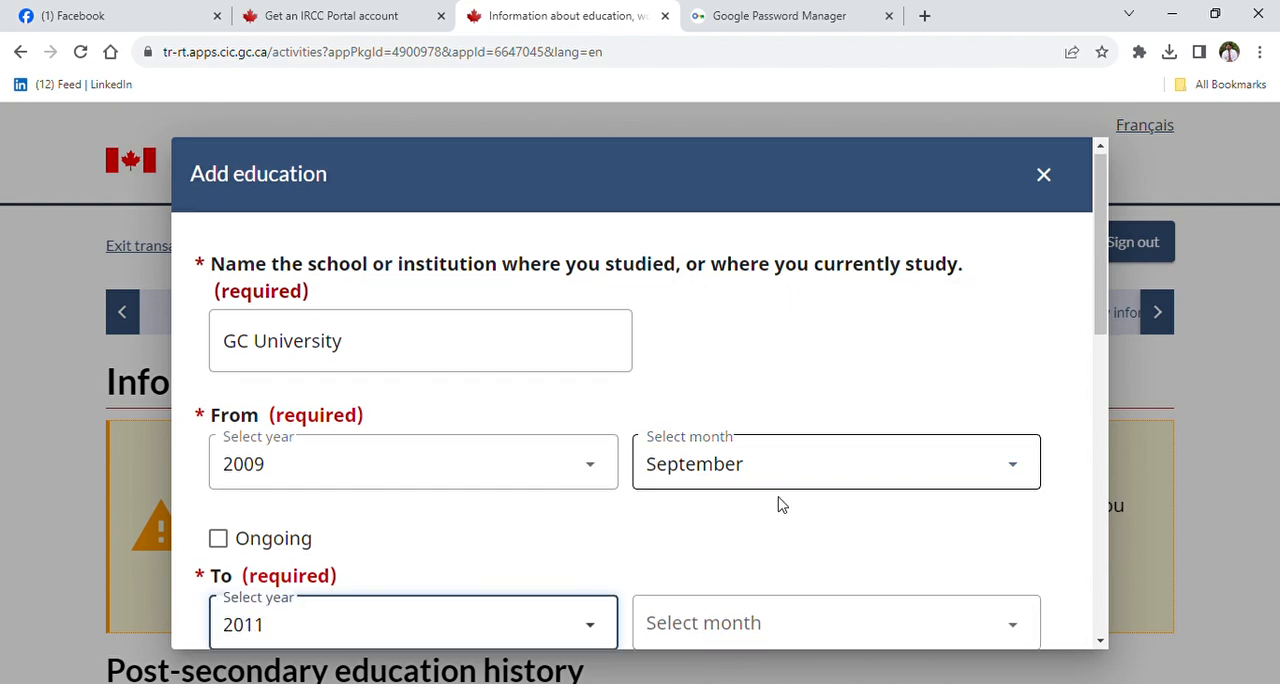
{"action": "left_click_drag", "start_coordinate": [1100, 323], "coordinate": [1109, 391]}
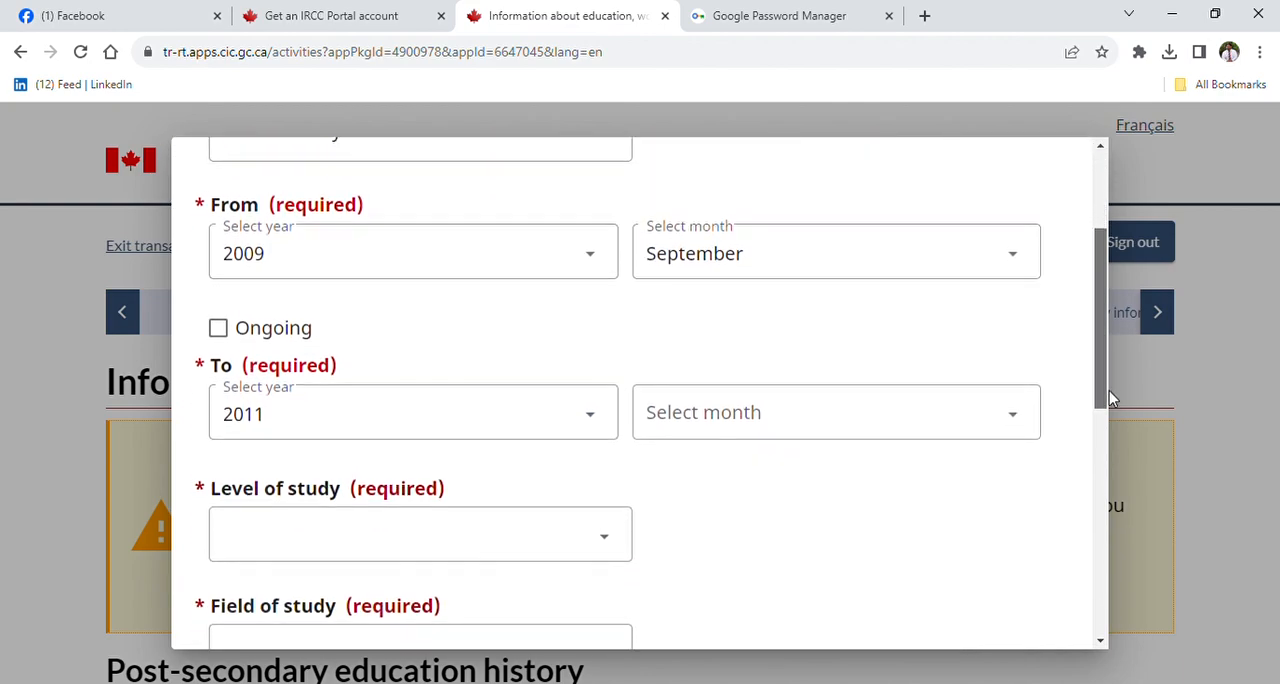
{"action": "left_click", "coordinate": [866, 409]}
{"action": "key", "text": "Down"}
{"action": "key", "text": "Down"}
{"action": "key", "text": "Down"}
{"action": "key", "text": "Down"}
{"action": "key", "text": "Down"}
{"action": "key", "text": "Down"}
{"action": "key", "text": "Down"}
{"action": "key", "text": "Down"}
{"action": "key", "text": "Down"}
{"action": "key", "text": "Up"}
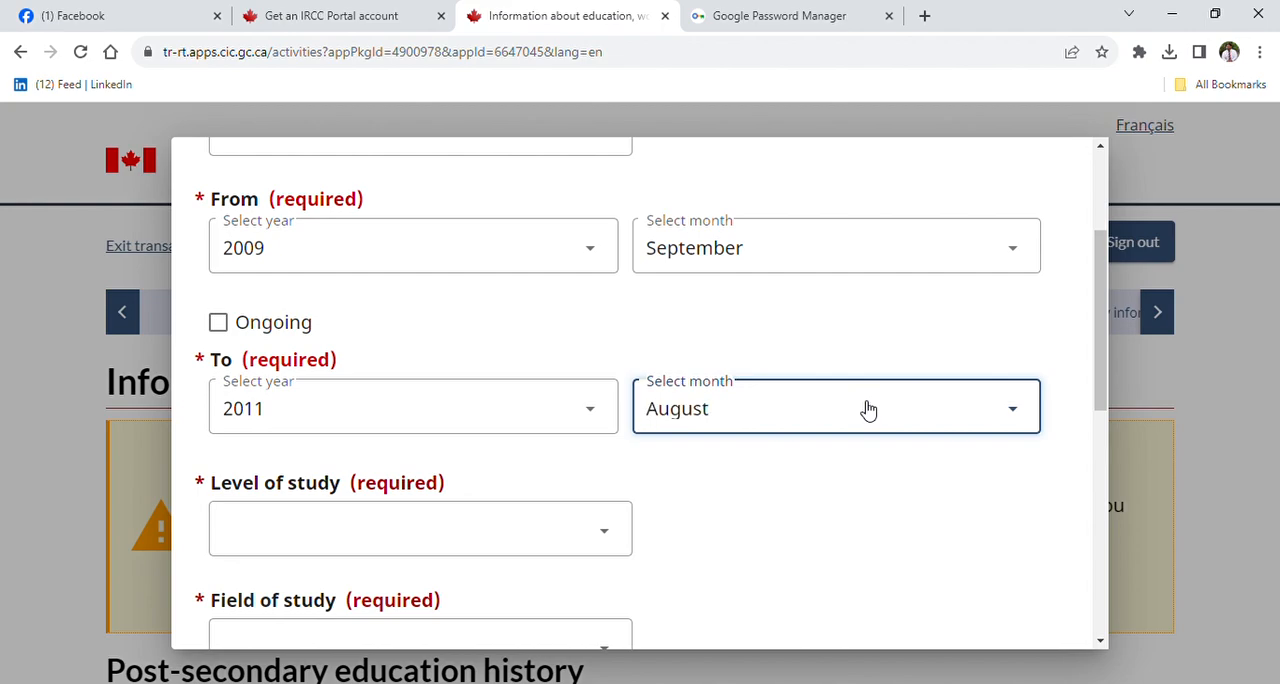
Set the level of study for this entry to University - Master's Deg.
{"action": "left_click", "coordinate": [437, 530]}
{"action": "key", "text": "Down"}
{"action": "key", "text": "Down"}
{"action": "key", "text": "Down"}
{"action": "key", "text": "Down"}
{"action": "key", "text": "Down"}
{"action": "key", "text": "Down"}
{"action": "key", "text": "Down"}
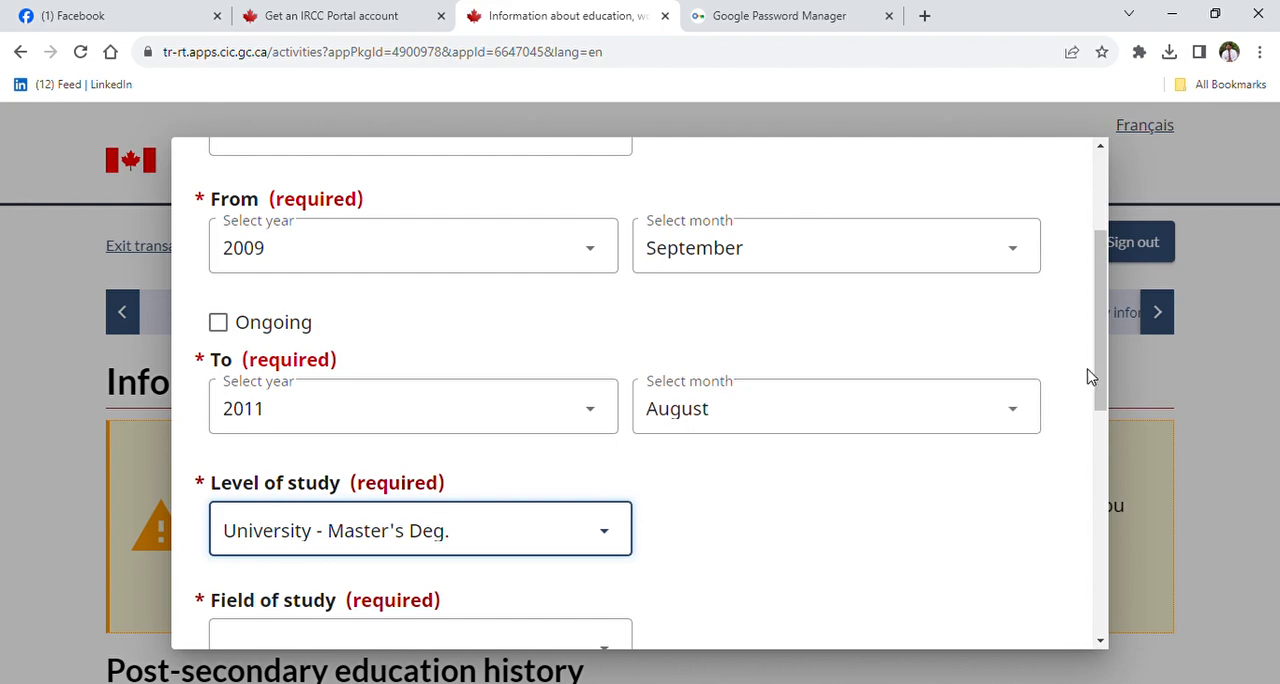
Set the field of study for the master's degree to Business/Mgmt/Marketing.
{"action": "left_click_drag", "start_coordinate": [1102, 375], "coordinate": [1105, 461]}
{"action": "left_click", "coordinate": [463, 417]}
{"action": "key", "text": "Down"}
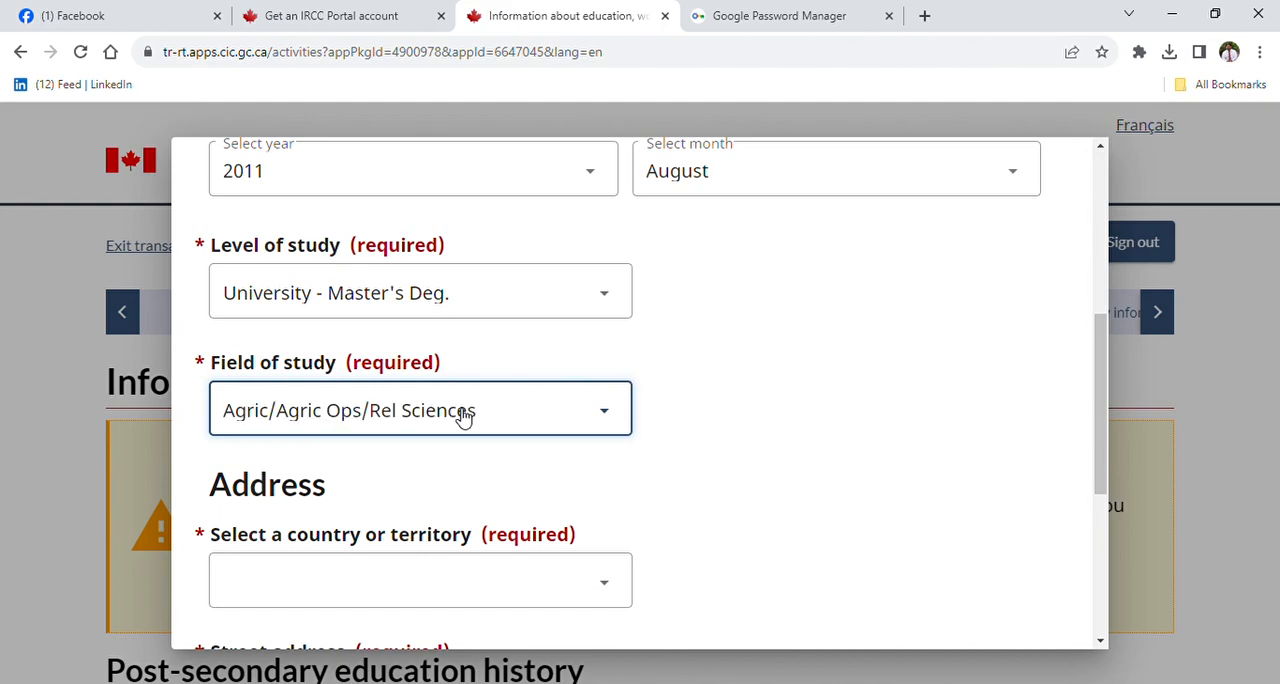
{"action": "key", "text": "Down"}
{"action": "key", "text": "Down"}
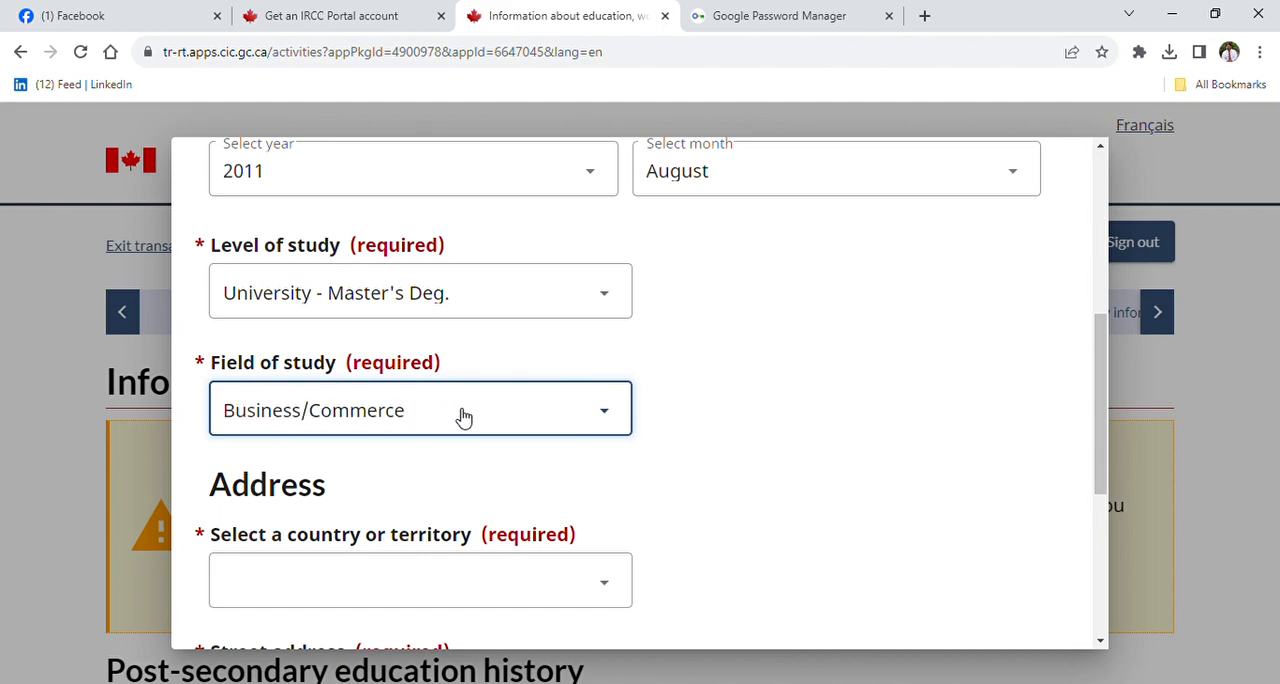
{"action": "key", "text": "Down"}
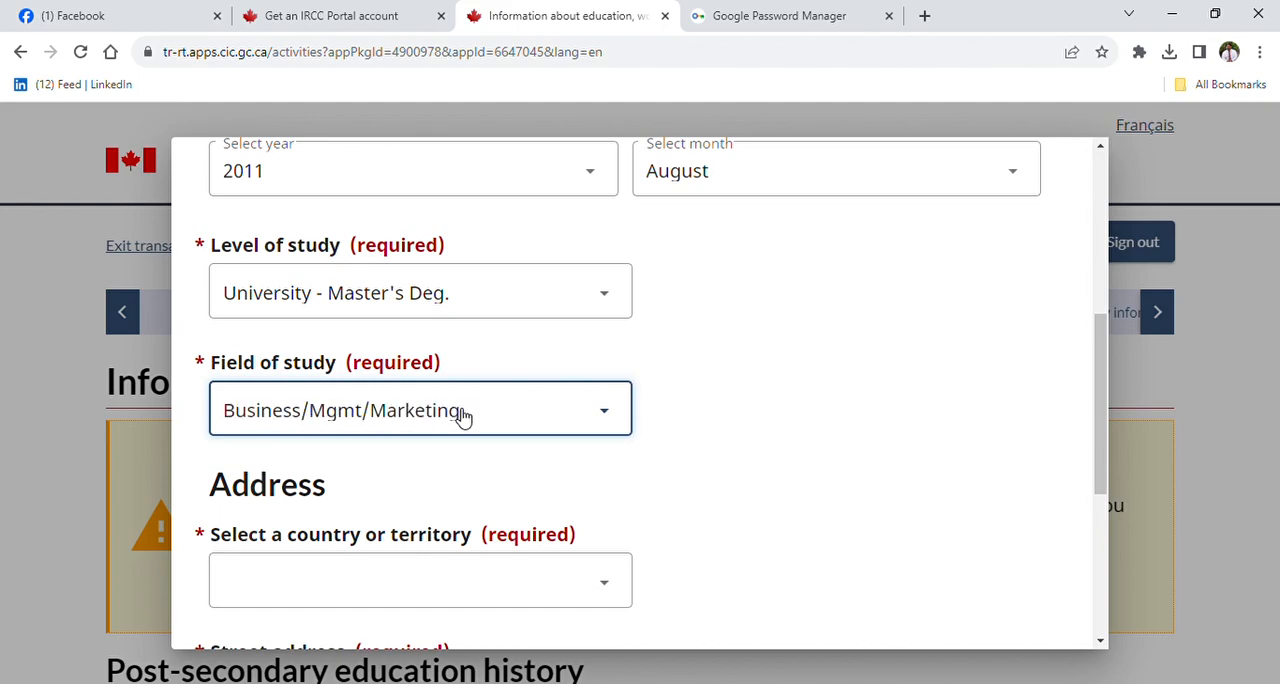
Select Pakistan as the country of the master's degree school and enter its street address.
{"action": "left_click", "coordinate": [440, 583]}
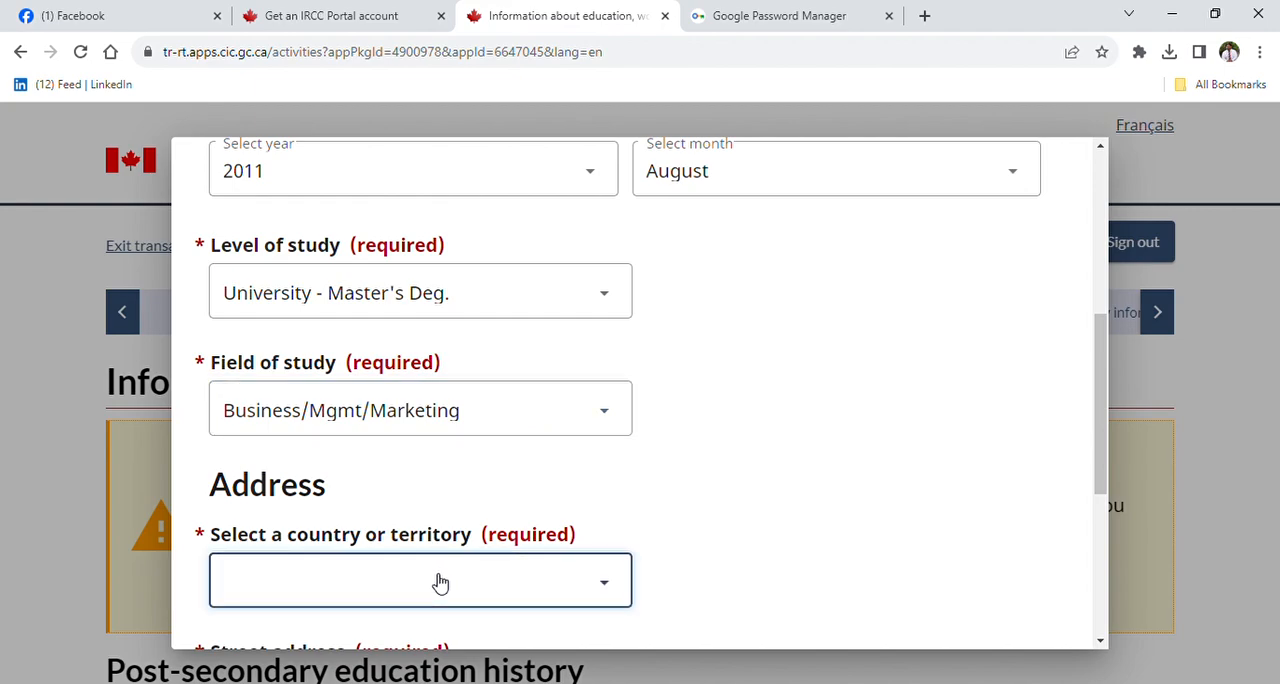
{"action": "key", "text": "p"}
{"action": "left_click_drag", "start_coordinate": [1101, 465], "coordinate": [1118, 582]}
{"action": "left_click", "coordinate": [515, 435]}
{"action": "type", "text": "k"}
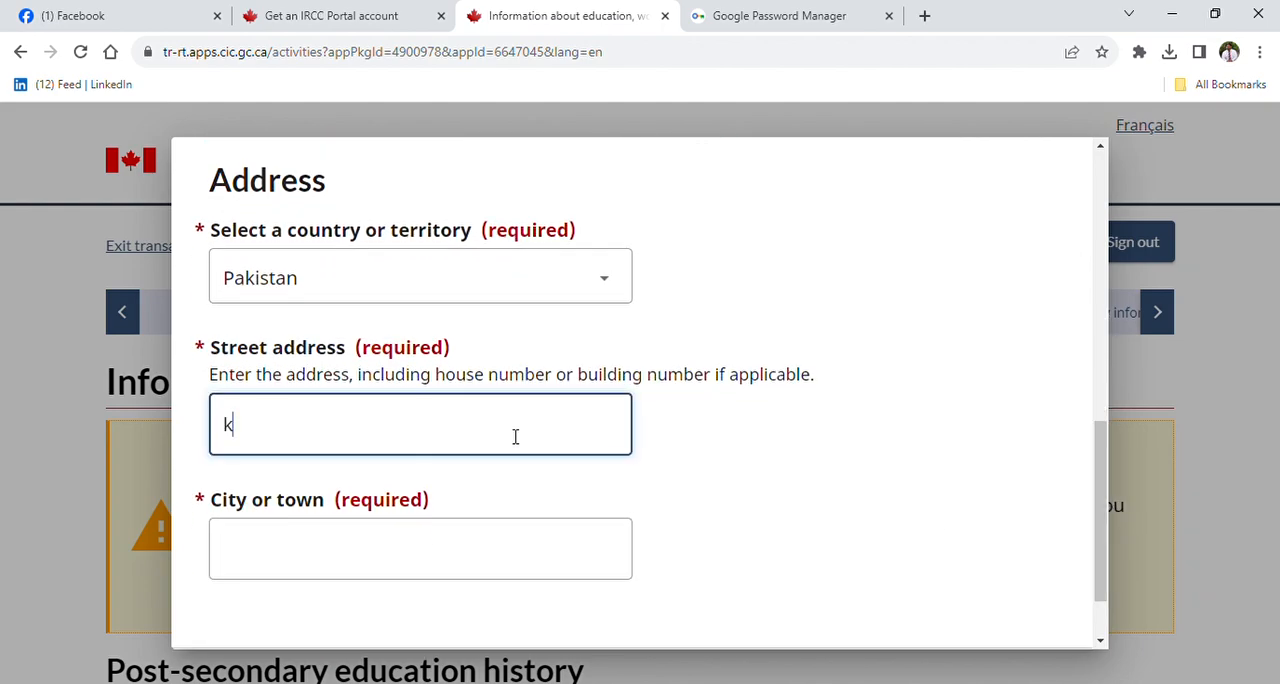
{"action": "type", "text": "otwali nroad"}
Set the city or town to FAISALABAD and save the master's degree entry.
{"action": "key", "text": "Tab"}
{"action": "key", "text": "Down"}
{"action": "key", "text": "Return"}
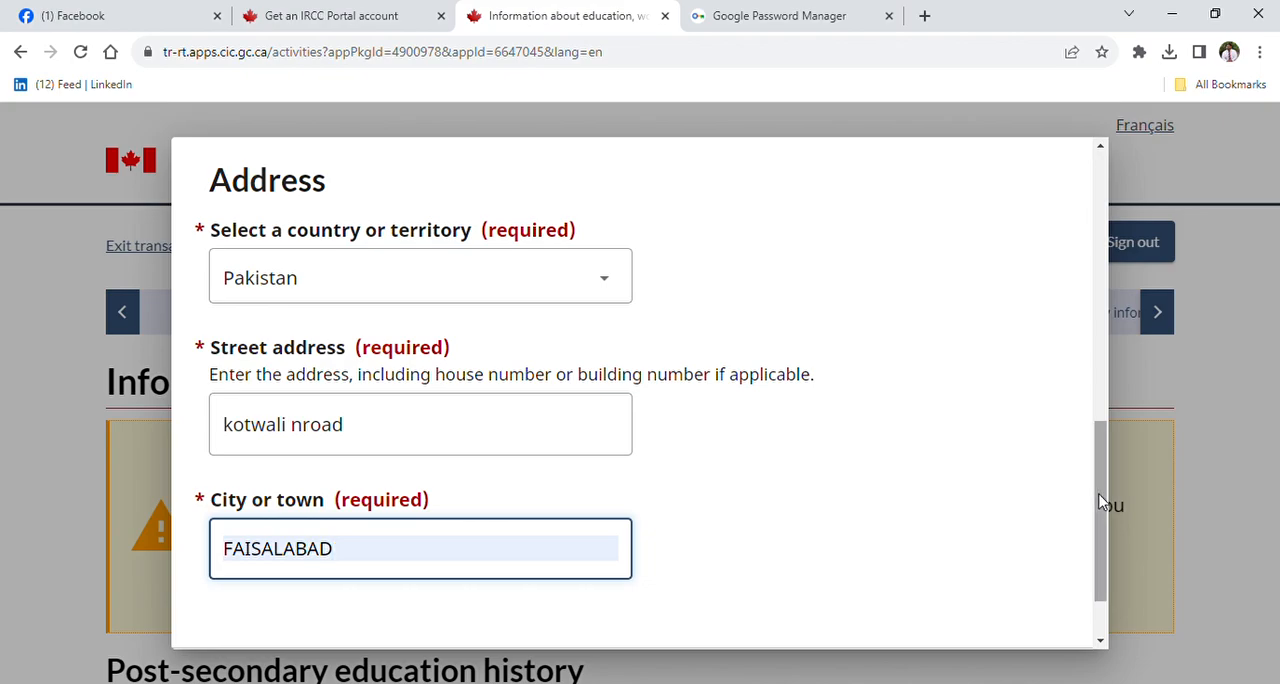
{"action": "scroll", "coordinate": [1100, 520], "scroll_direction": "down", "scroll_amount": 2}
{"action": "left_click", "coordinate": [229, 606]}
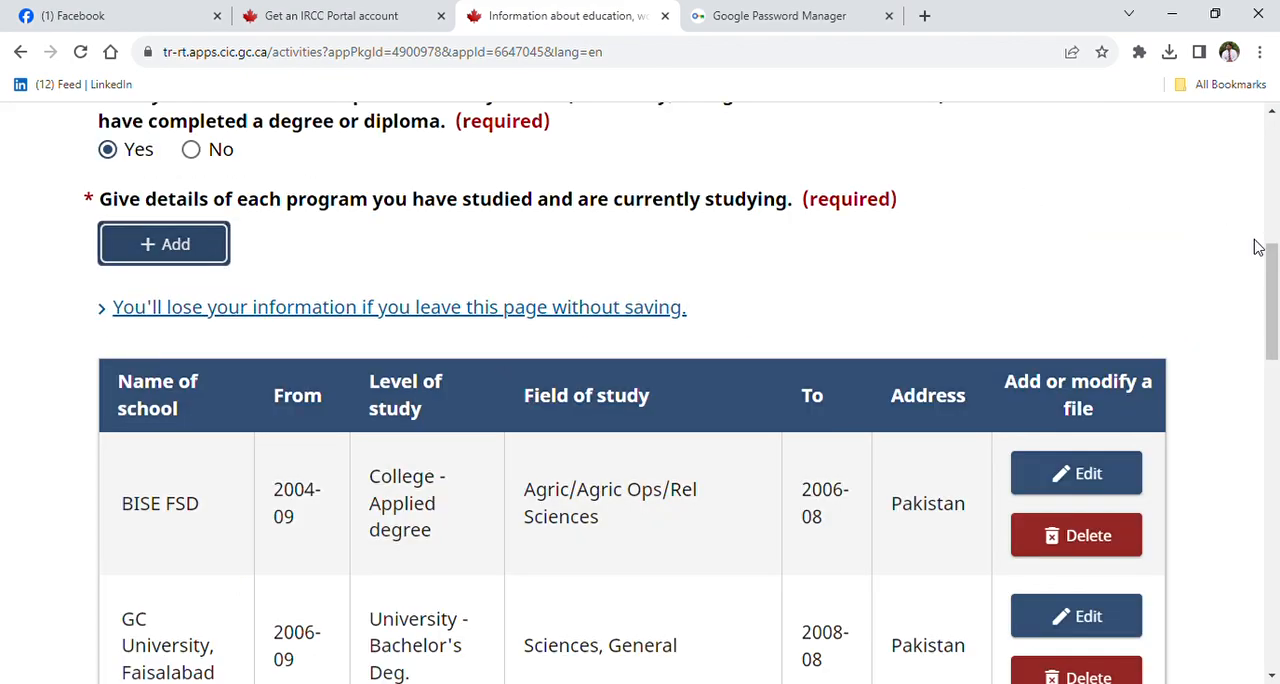
Answer No to the military or police service question and open a new entry for employment history.
{"action": "left_click_drag", "start_coordinate": [1274, 265], "coordinate": [1274, 431]}
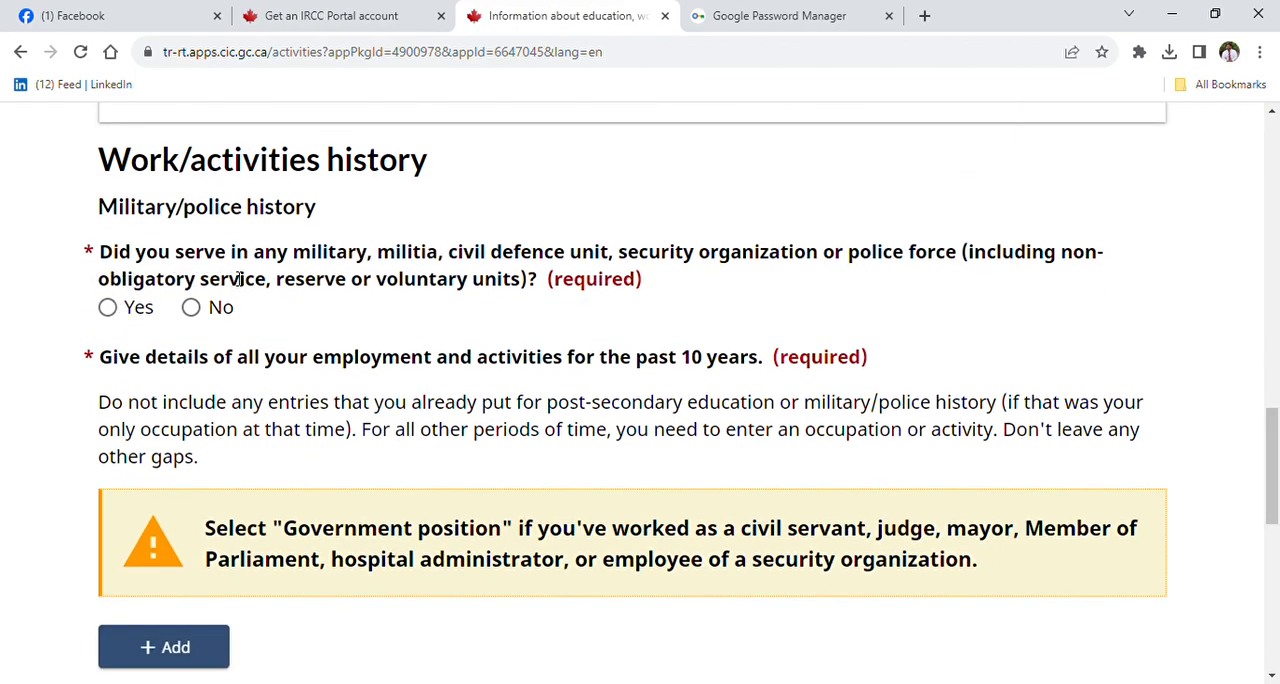
{"action": "left_click", "coordinate": [192, 309]}
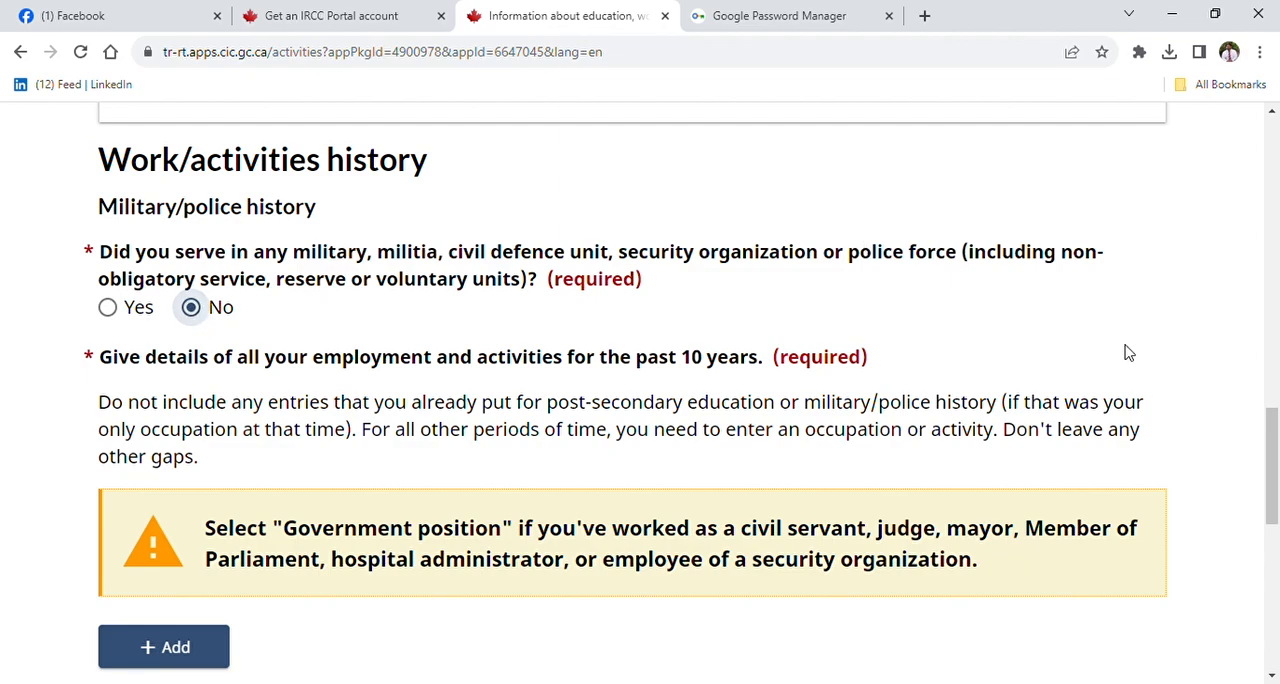
{"action": "scroll", "coordinate": [1273, 465], "scroll_direction": "down", "scroll_amount": 1}
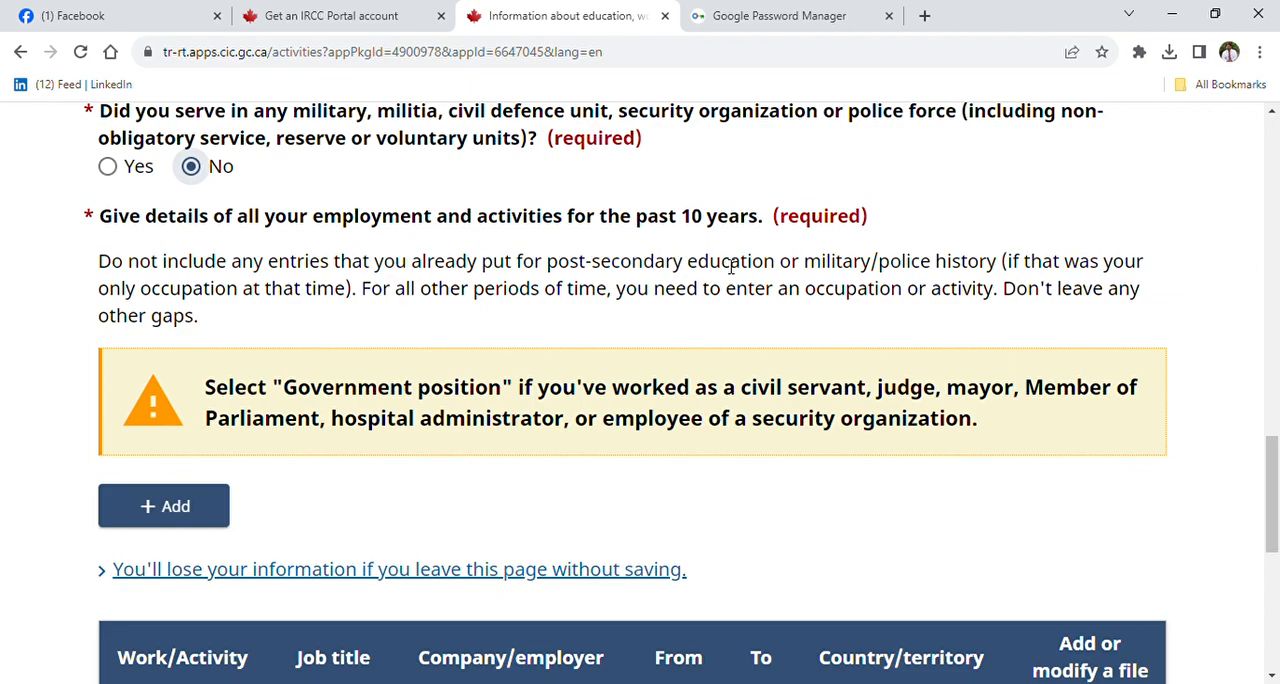
{"action": "left_click", "coordinate": [178, 510]}
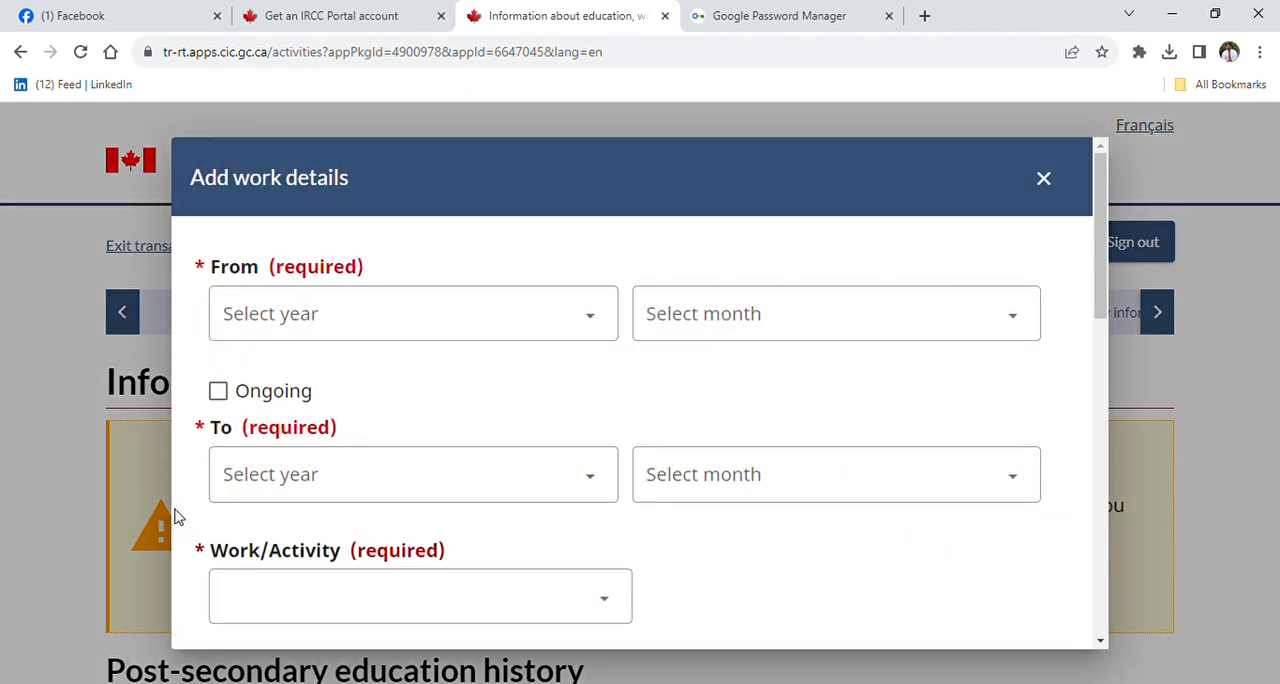
Set the start date of the work entry to September 2011.
{"action": "left_click", "coordinate": [541, 317]}
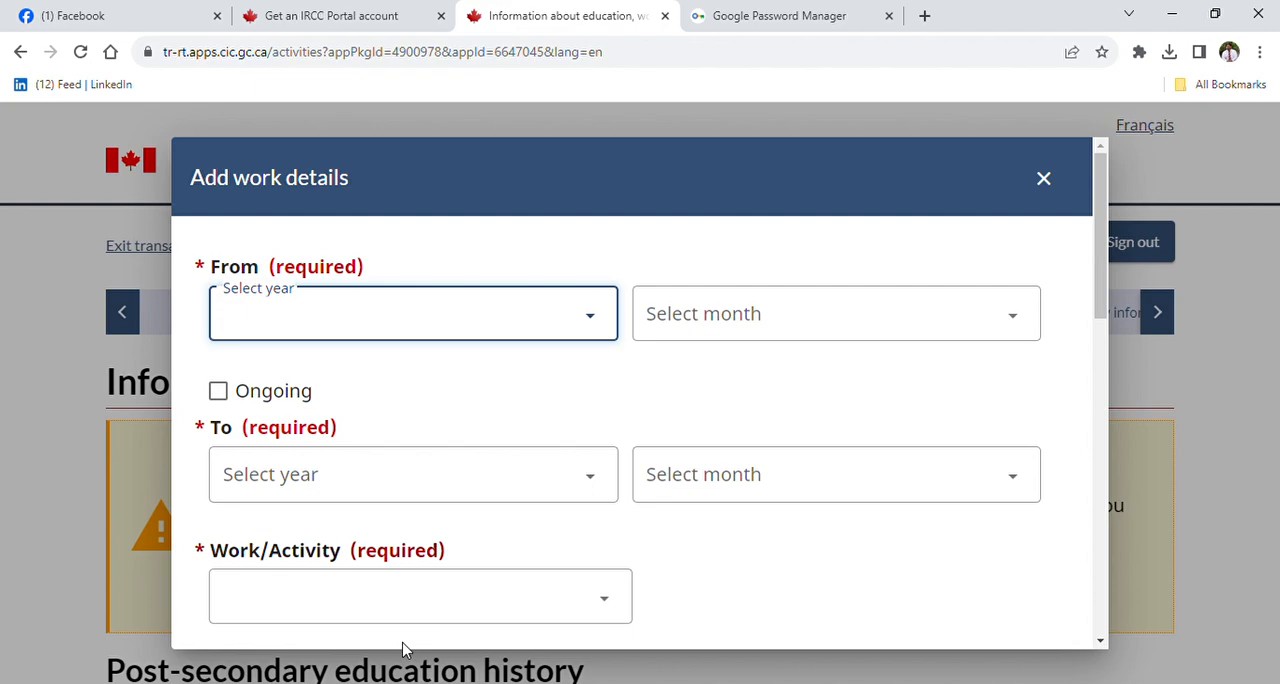
{"action": "type", "text": "2013"}
{"action": "left_click", "coordinate": [867, 317]}
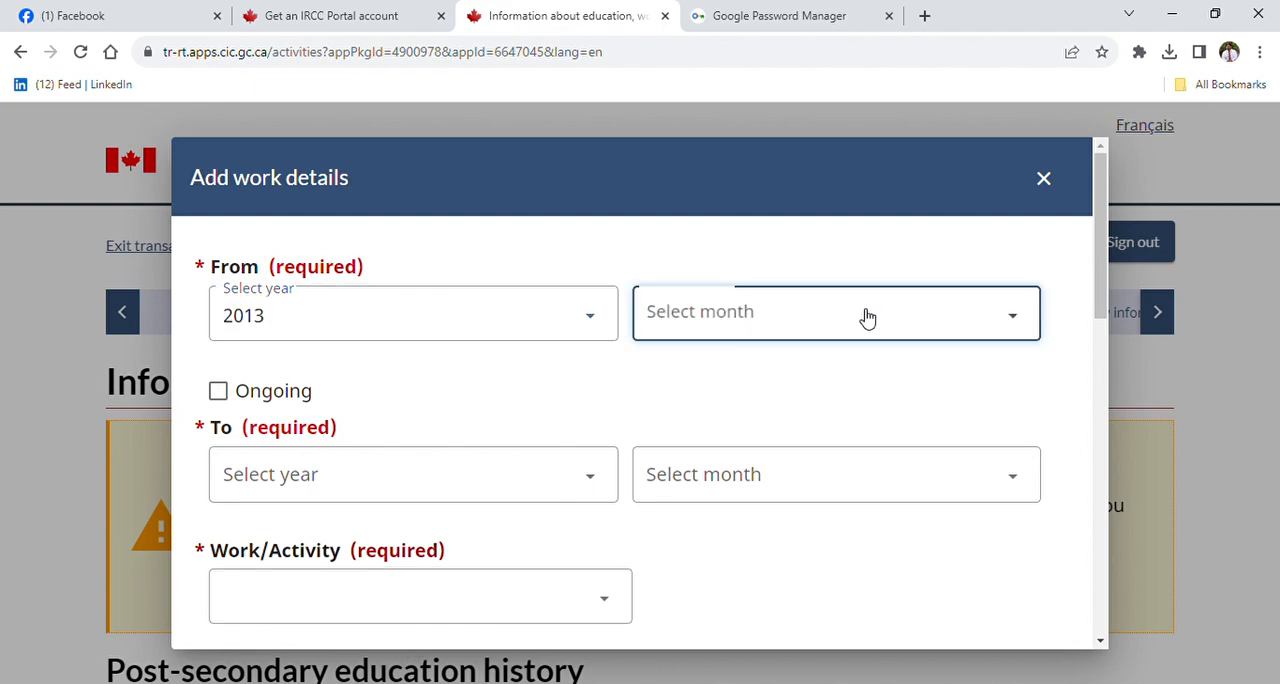
{"action": "key", "text": "m"}
{"action": "key", "text": "Down"}
{"action": "key", "text": "Down"}
{"action": "key", "text": "Down"}
{"action": "key", "text": "Down"}
{"action": "key", "text": "Down"}
{"action": "key", "text": "Down"}
{"action": "key", "text": "Up"}
{"action": "key", "text": "Down"}
{"action": "key", "text": "Down"}
{"action": "key", "text": "Down"}
{"action": "key", "text": "Up"}
{"action": "key", "text": "Up"}
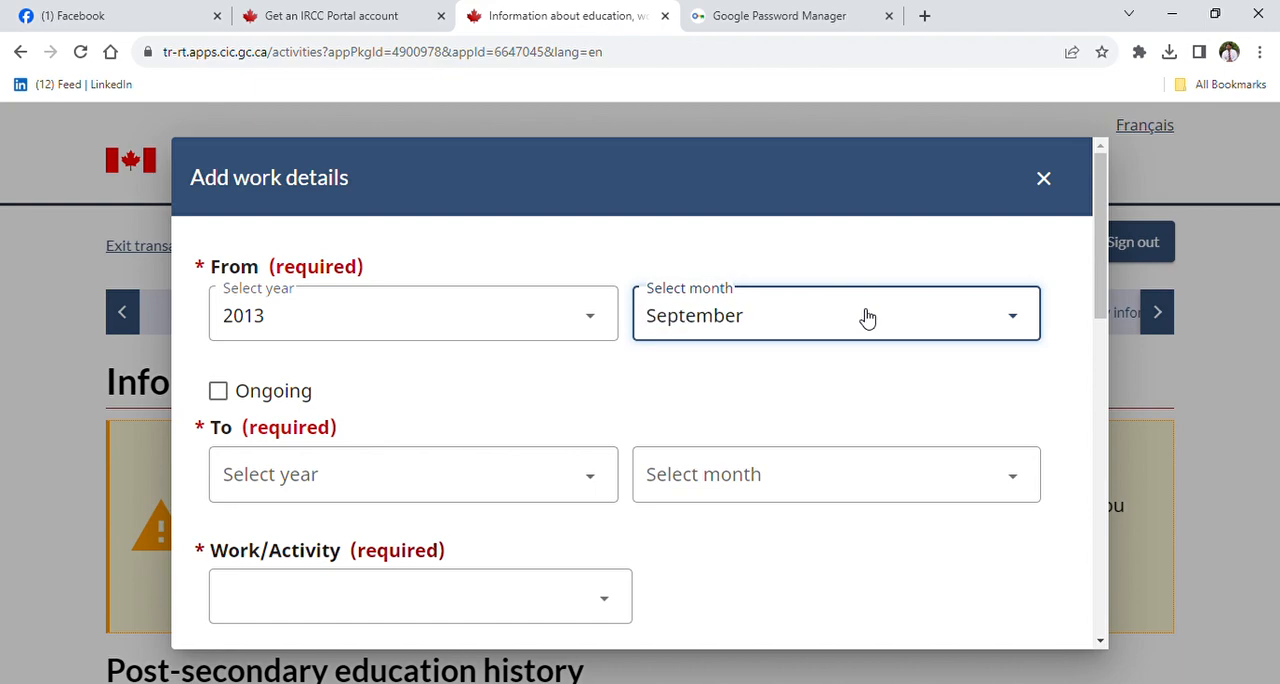
{"action": "left_click", "coordinate": [540, 342]}
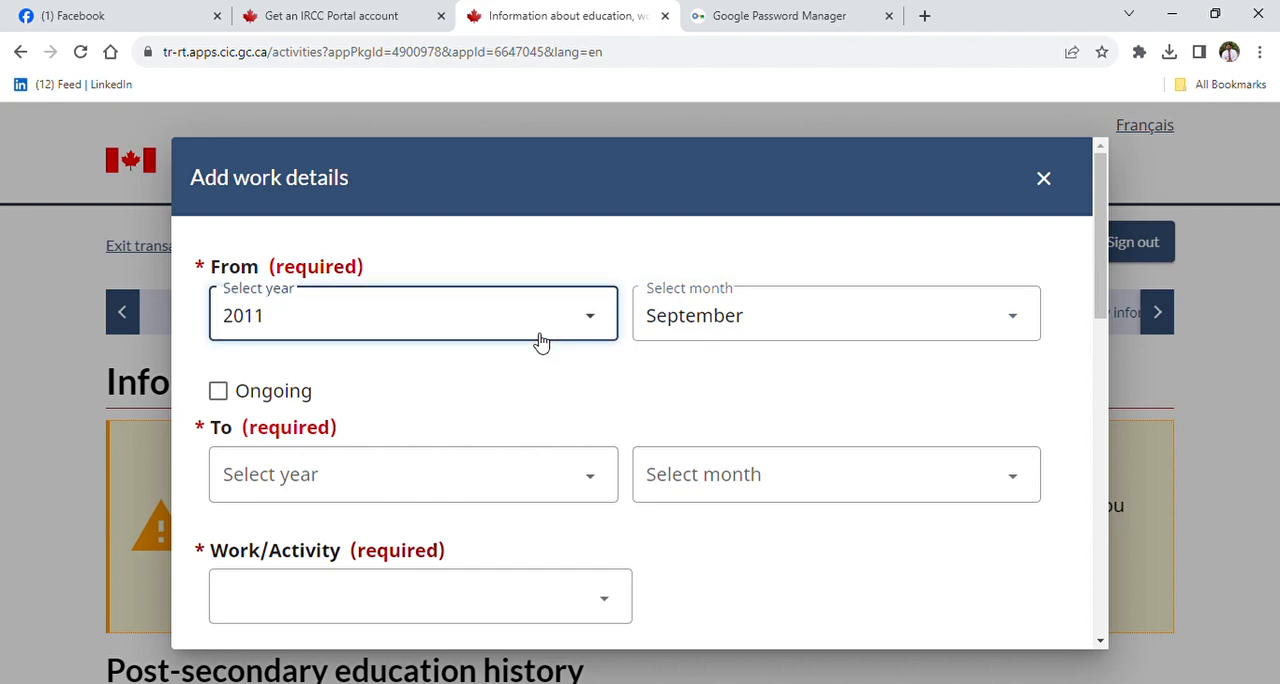
Set the end date of the work entry to December 2019.
{"action": "left_click", "coordinate": [402, 494]}
{"action": "type", "text": "2020"}
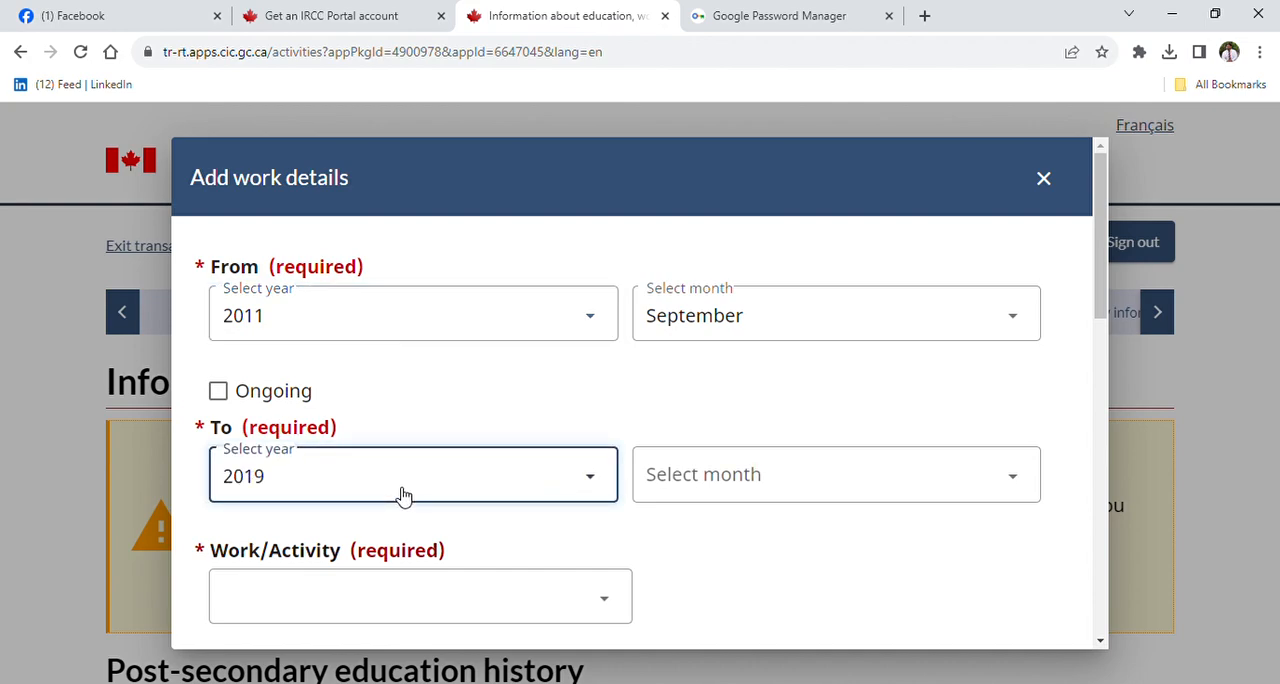
{"action": "left_click", "coordinate": [703, 492]}
{"action": "key", "text": "Down"}
{"action": "key", "text": "Down"}
{"action": "key", "text": "Down"}
{"action": "key", "text": "Down"}
Set the work/activity type to Business, finance and administration occupations.
{"action": "key", "text": "Down"}
{"action": "key", "text": "Down"}
{"action": "key", "text": "Down"}
{"action": "key", "text": "Down"}
{"action": "key", "text": "Down"}
{"action": "key", "text": "Down"}
{"action": "key", "text": "Down"}
{"action": "key", "text": "Down"}
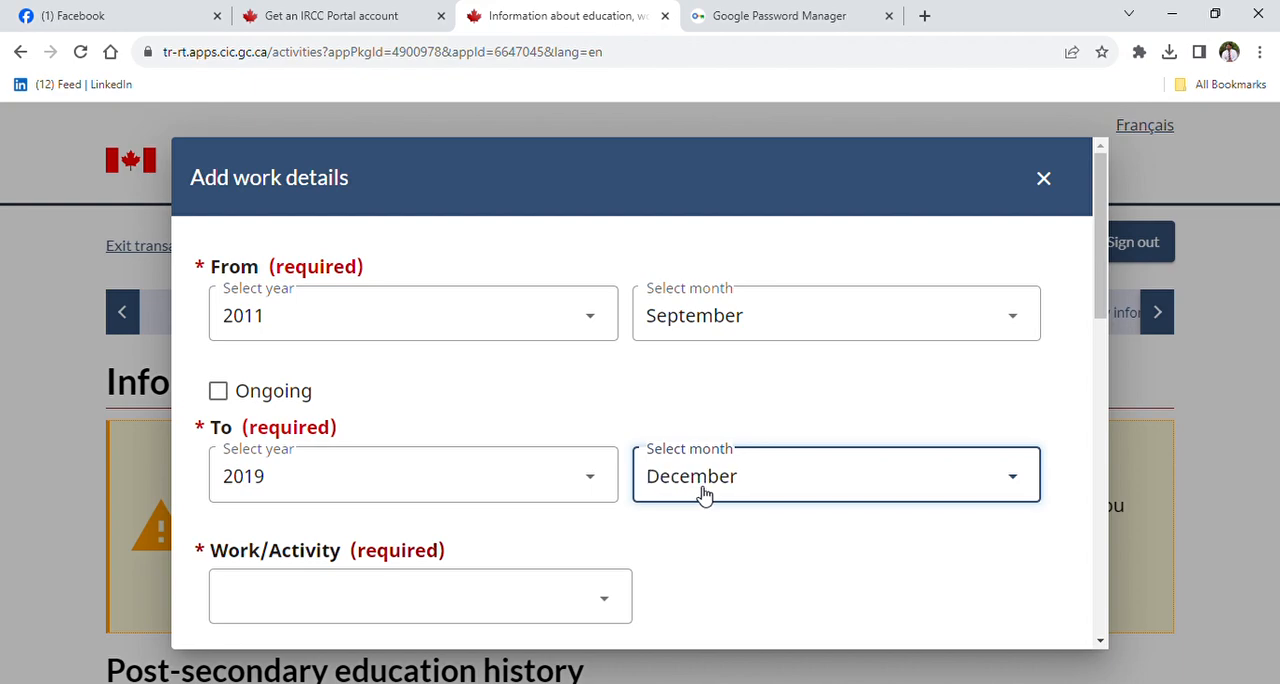
{"action": "left_click_drag", "start_coordinate": [1103, 291], "coordinate": [1120, 368]}
{"action": "left_click", "coordinate": [458, 430]}
{"action": "key", "text": "Down"}
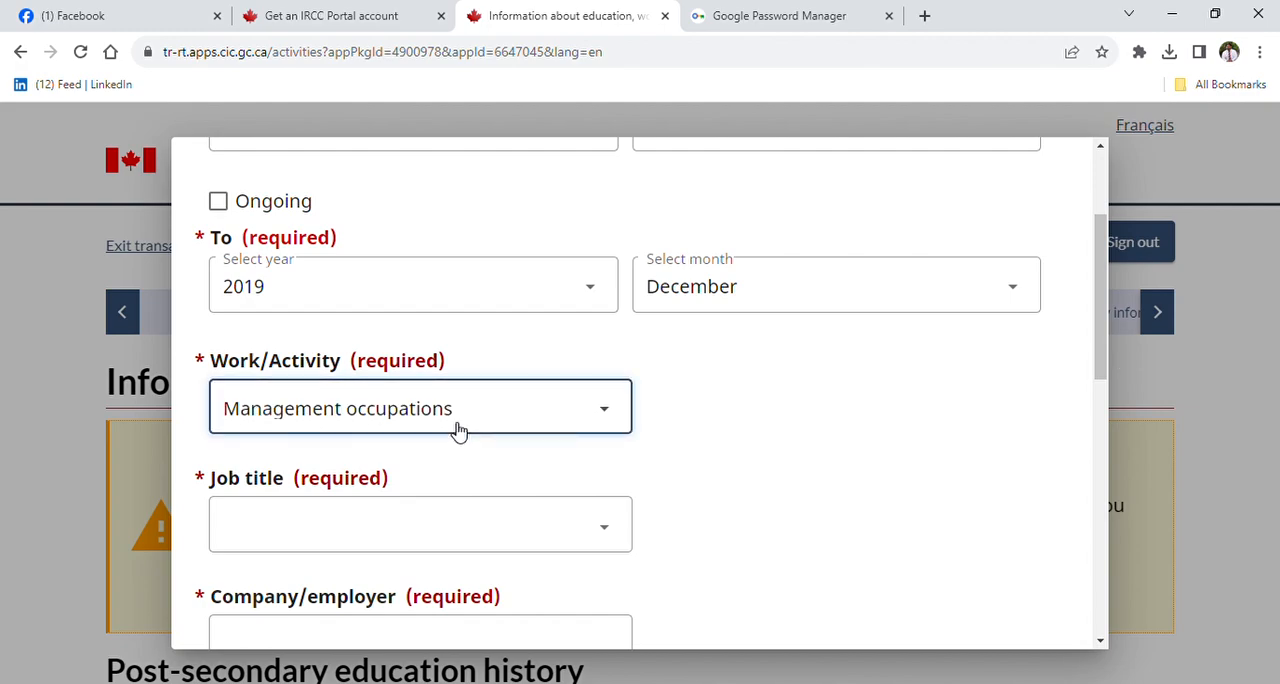
{"action": "key", "text": "Down"}
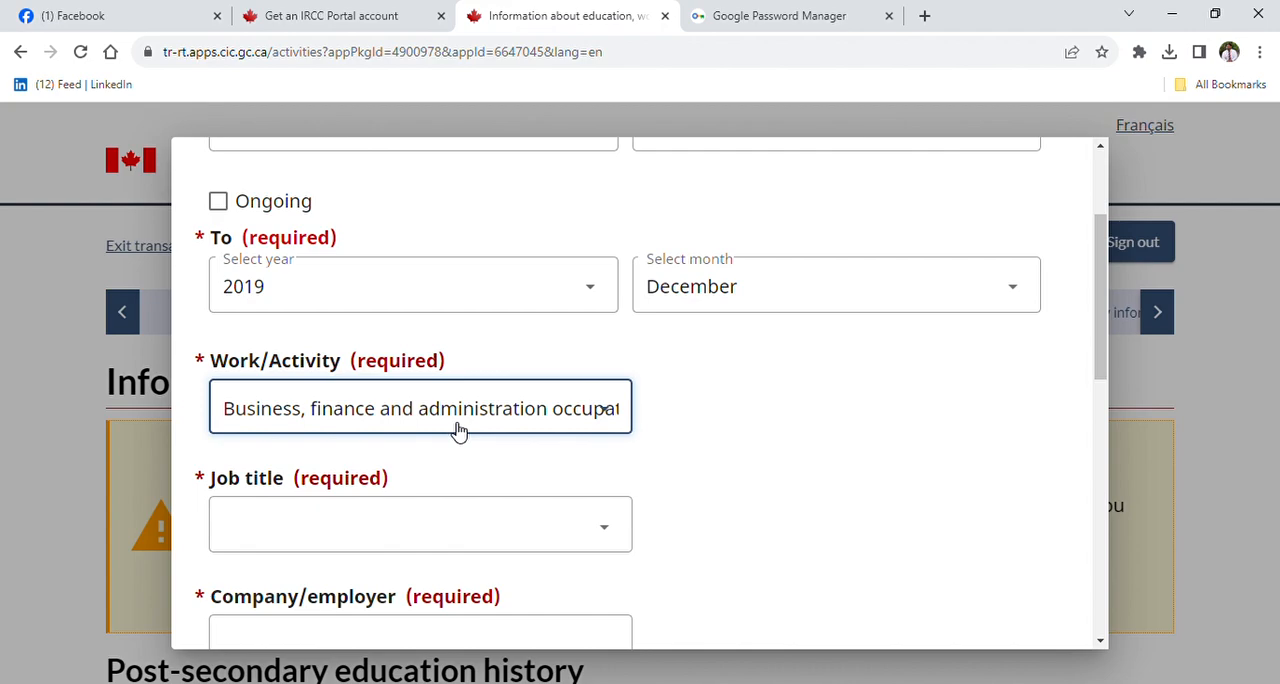
Choose the job title that begins with "Finance, insurance and related business" for the work entry.
{"action": "left_click", "coordinate": [512, 526]}
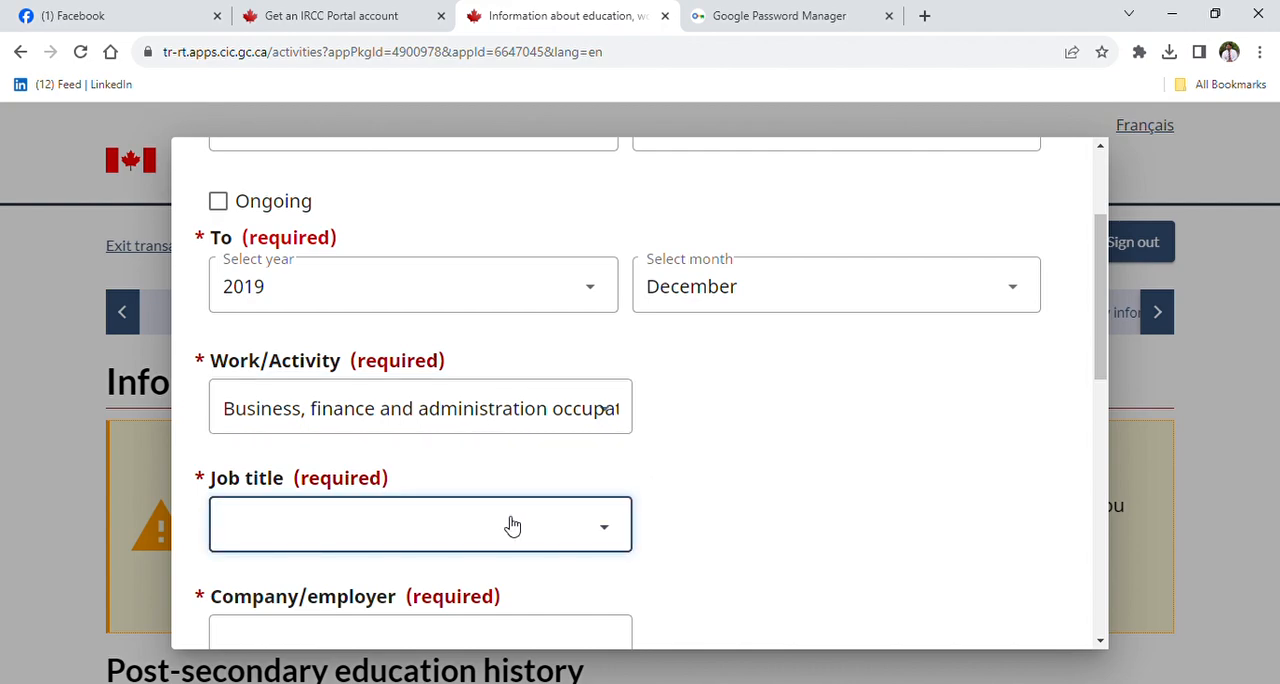
{"action": "key", "text": "Down"}
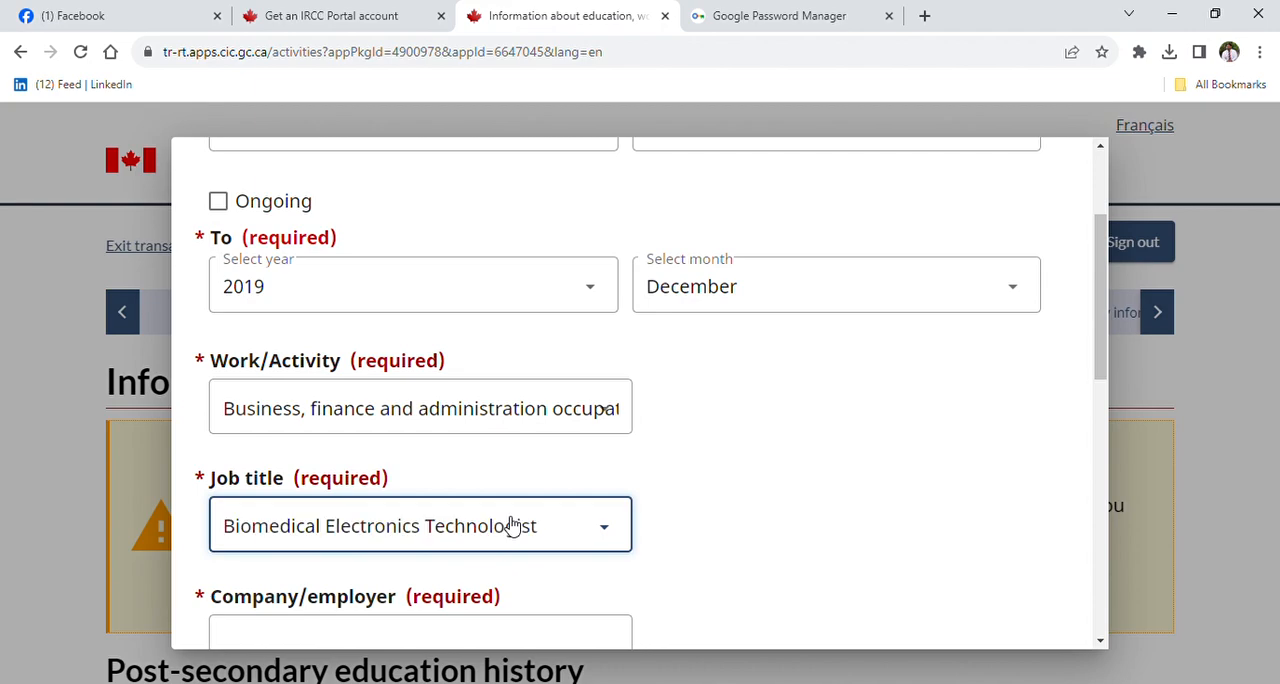
{"action": "key", "text": "Down"}
{"action": "key", "text": "Down"}
{"action": "key", "text": "Down"}
{"action": "key", "text": "Down"}
{"action": "key", "text": "Down"}
{"action": "key", "text": "Down"}
{"action": "key", "text": "Up"}
{"action": "key", "text": "Up"}
{"action": "key", "text": "Up"}
{"action": "key", "text": "Up"}
{"action": "key", "text": "Up"}
{"action": "key", "text": "Up"}
{"action": "key", "text": "Up"}
{"action": "key", "text": "Up"}
{"action": "key", "text": "Up"}
{"action": "key", "text": "Up"}
{"action": "key", "text": "Up"}
{"action": "key", "text": "Up"}
{"action": "key", "text": "Up"}
{"action": "key", "text": "Up"}
{"action": "key", "text": "Up"}
{"action": "key", "text": "Up"}
{"action": "key", "text": "Up"}
{"action": "key", "text": "Up"}
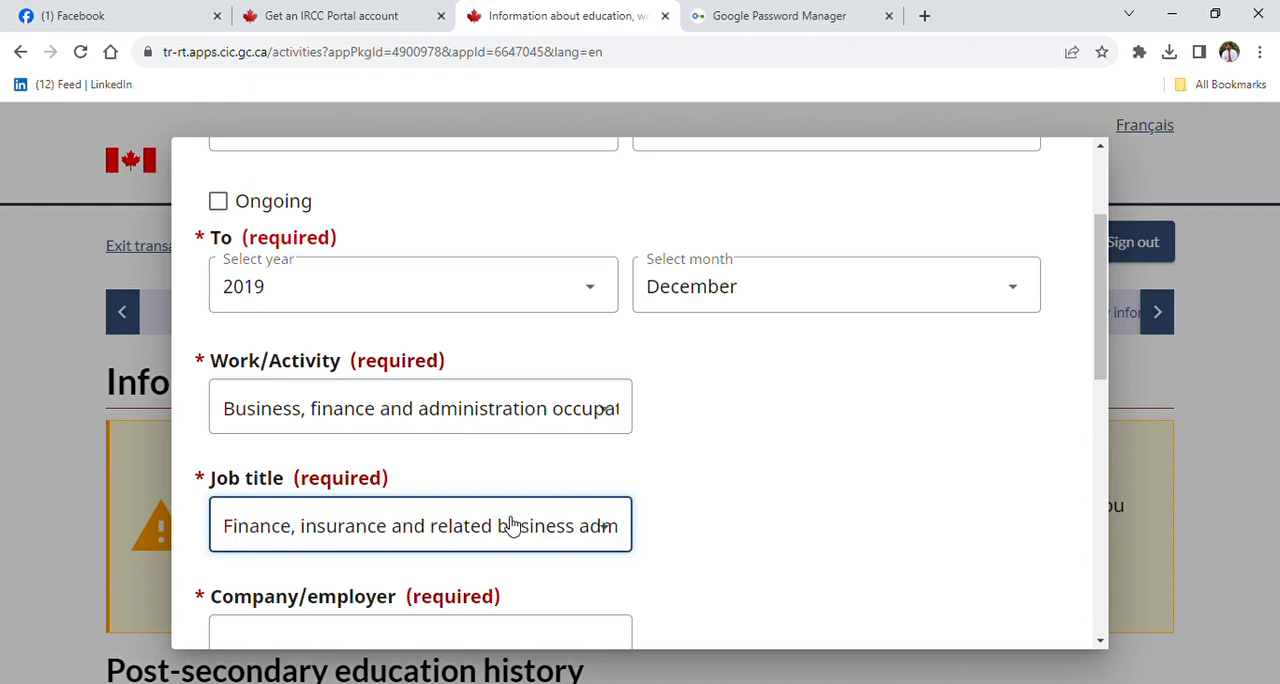
Enter State Life Insurance as the company/employer in the work entry.
{"action": "left_click_drag", "start_coordinate": [1103, 302], "coordinate": [1100, 393]}
{"action": "left_click", "coordinate": [546, 369]}
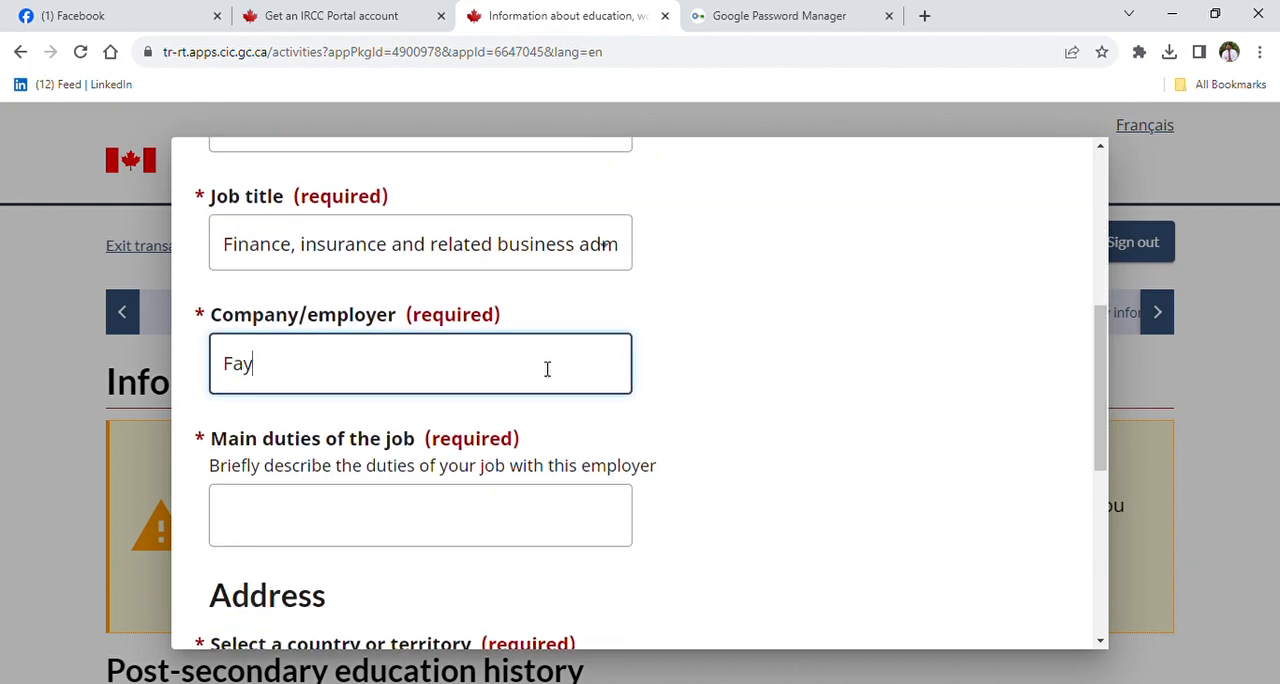
{"action": "key", "text": "BackSpace"}
{"action": "key", "text": "BackSpace"}
{"action": "key", "text": "BackSpace"}
{"action": "type", "text": "Faysal"}
{"action": "key", "text": "BackSpace"}
{"action": "key", "text": "BackSpace"}
{"action": "type", "text": "State Life I"}
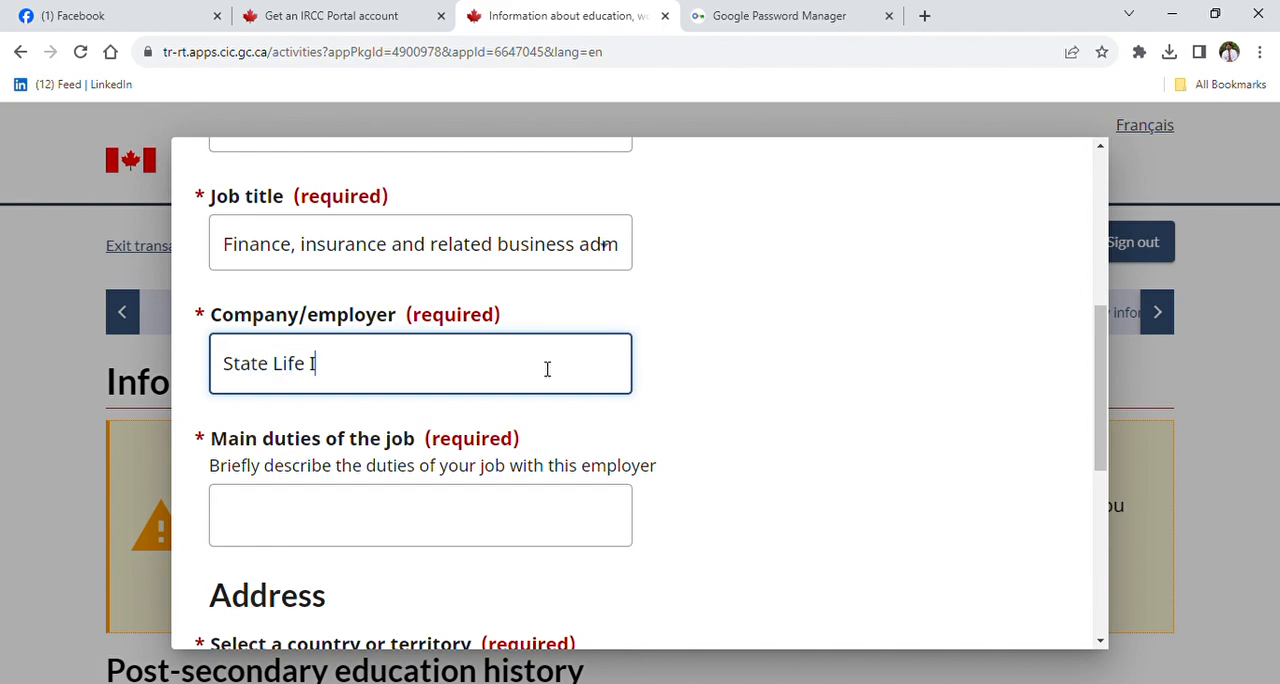
{"action": "type", "text": "nsurance"}
Describe the main duties of the State Life Insurance job as "Sales of Insurance Products to the clients in Faisalabad City.".
{"action": "left_click", "coordinate": [413, 532]}
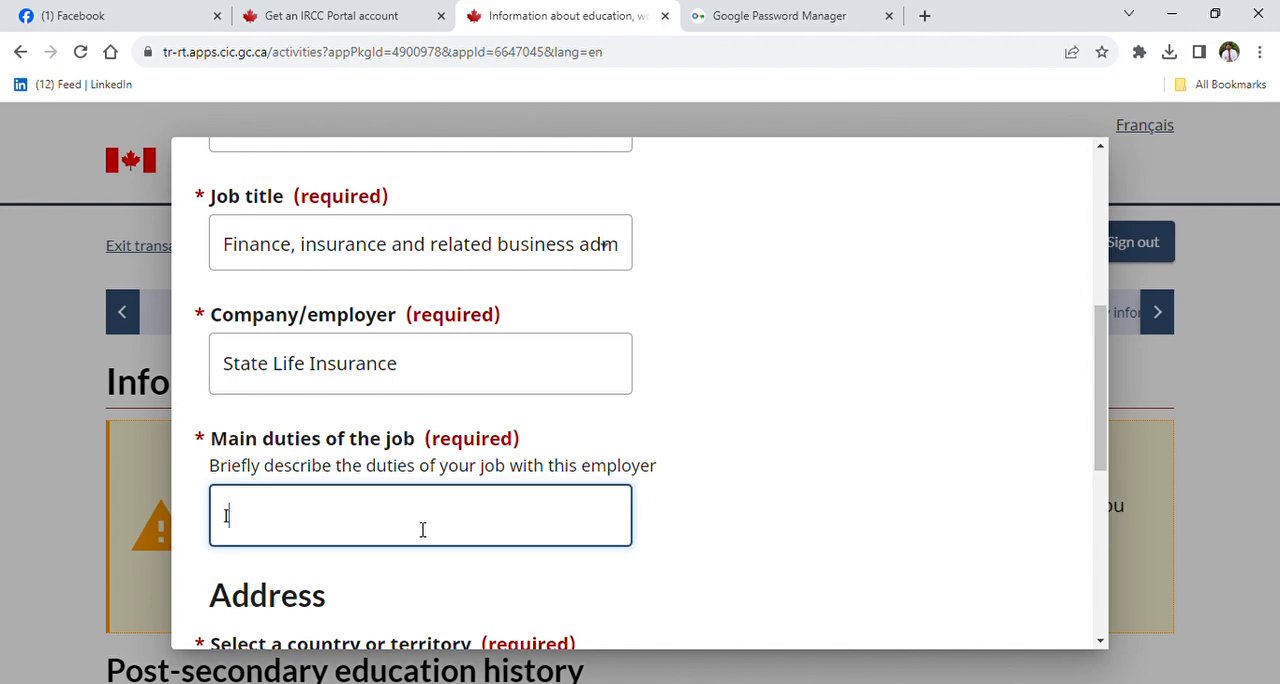
{"action": "type", "text": "Sales of In"}
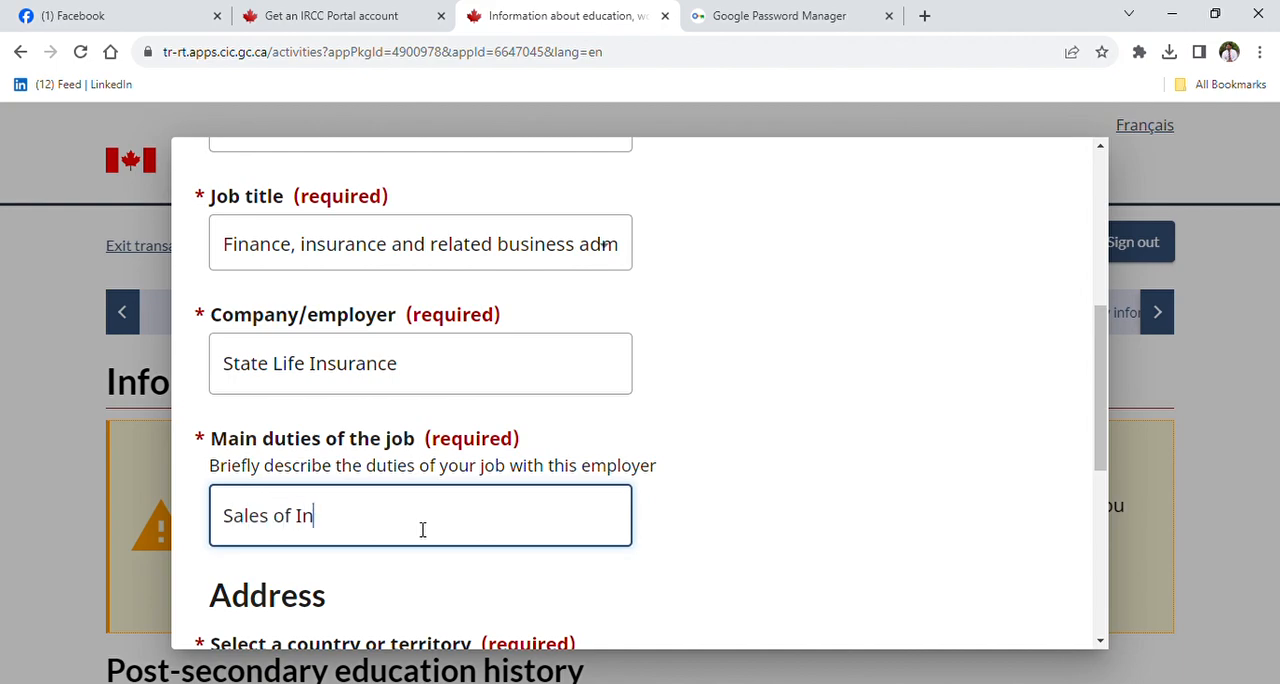
{"action": "type", "text": "surance Products "}
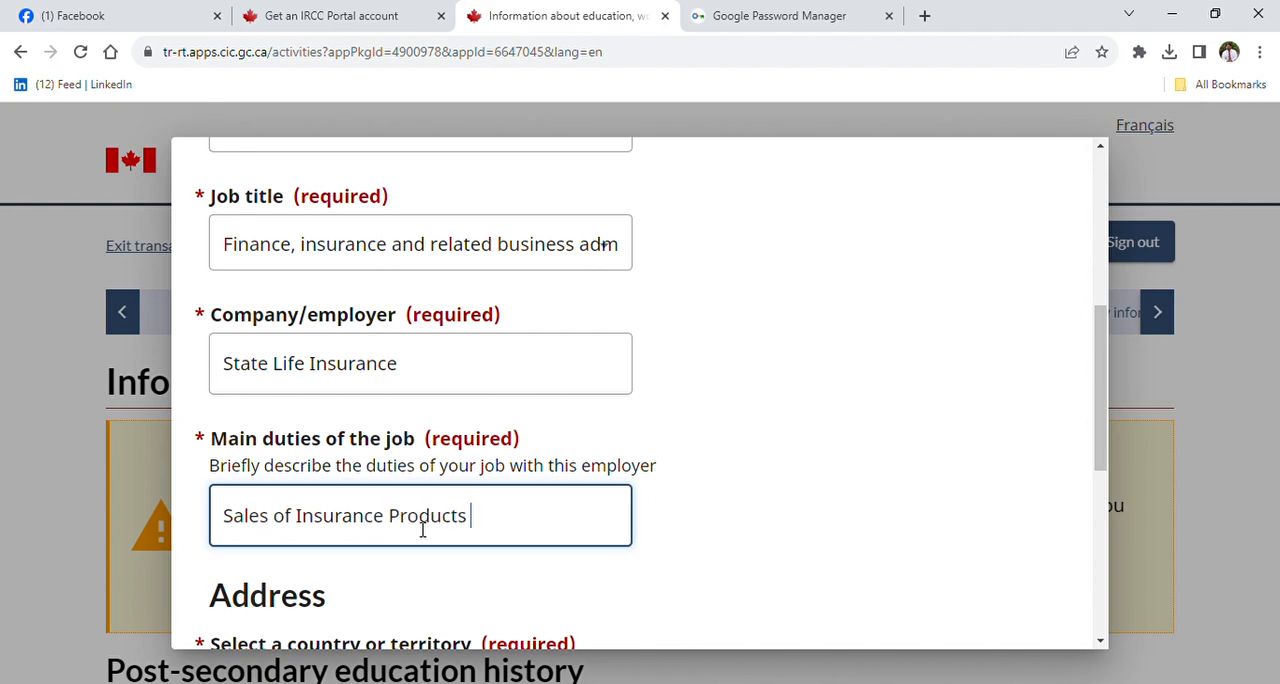
{"action": "type", "text": "to the clients in Faisalabad City."}
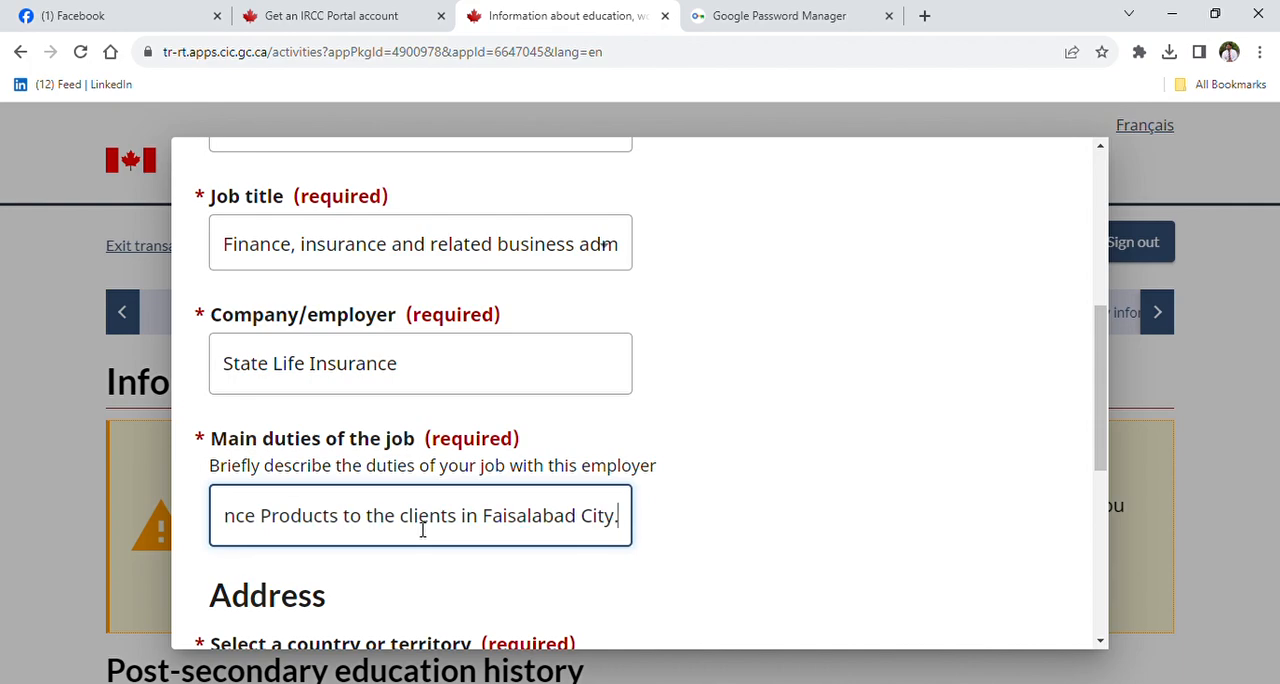
Set the employer's country to Pakistan and fill in its street address in the work entry.
{"action": "left_click_drag", "start_coordinate": [1100, 362], "coordinate": [1107, 451]}
{"action": "left_click", "coordinate": [374, 441]}
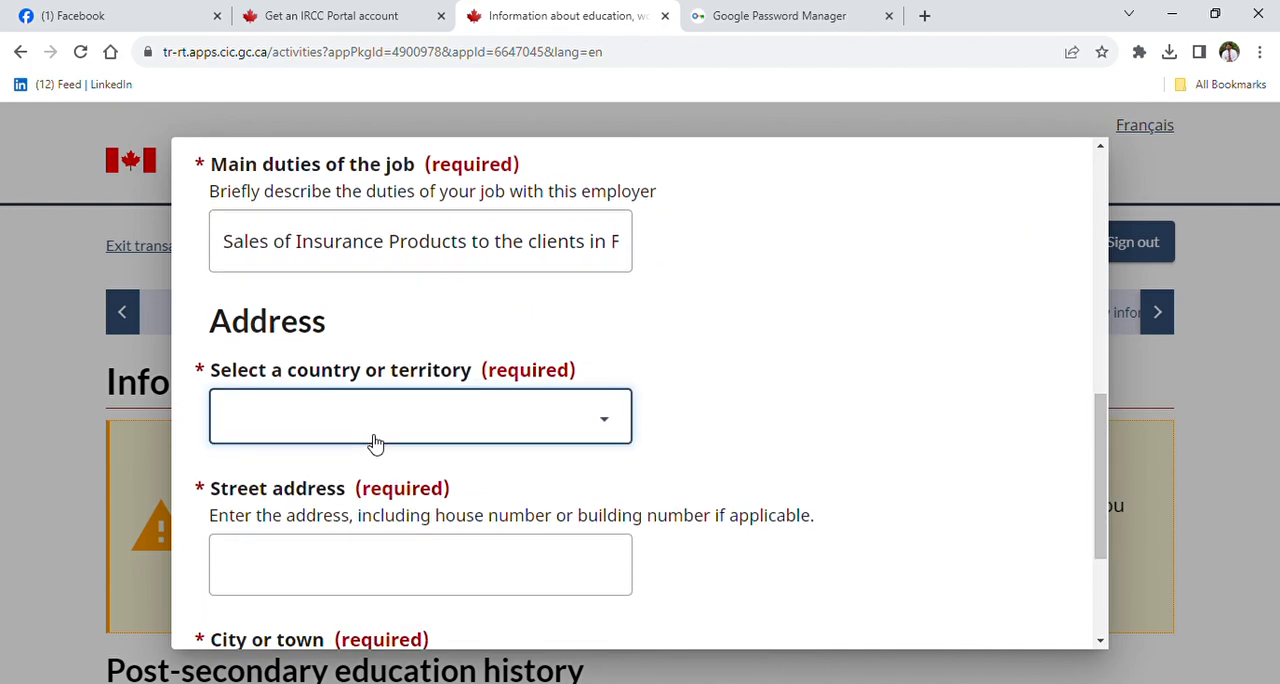
{"action": "key", "text": "p"}
{"action": "left_click", "coordinate": [363, 550]}
{"action": "type", "text": "Lia"}
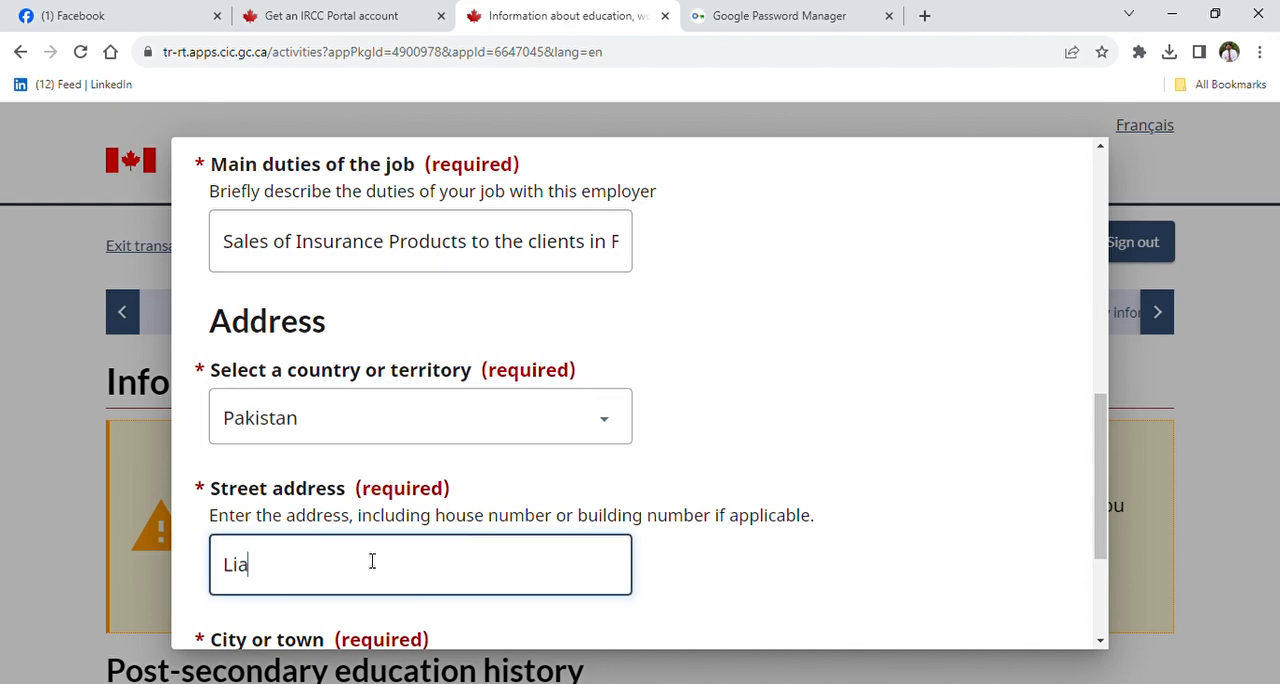
{"action": "type", "text": "qat Road"}
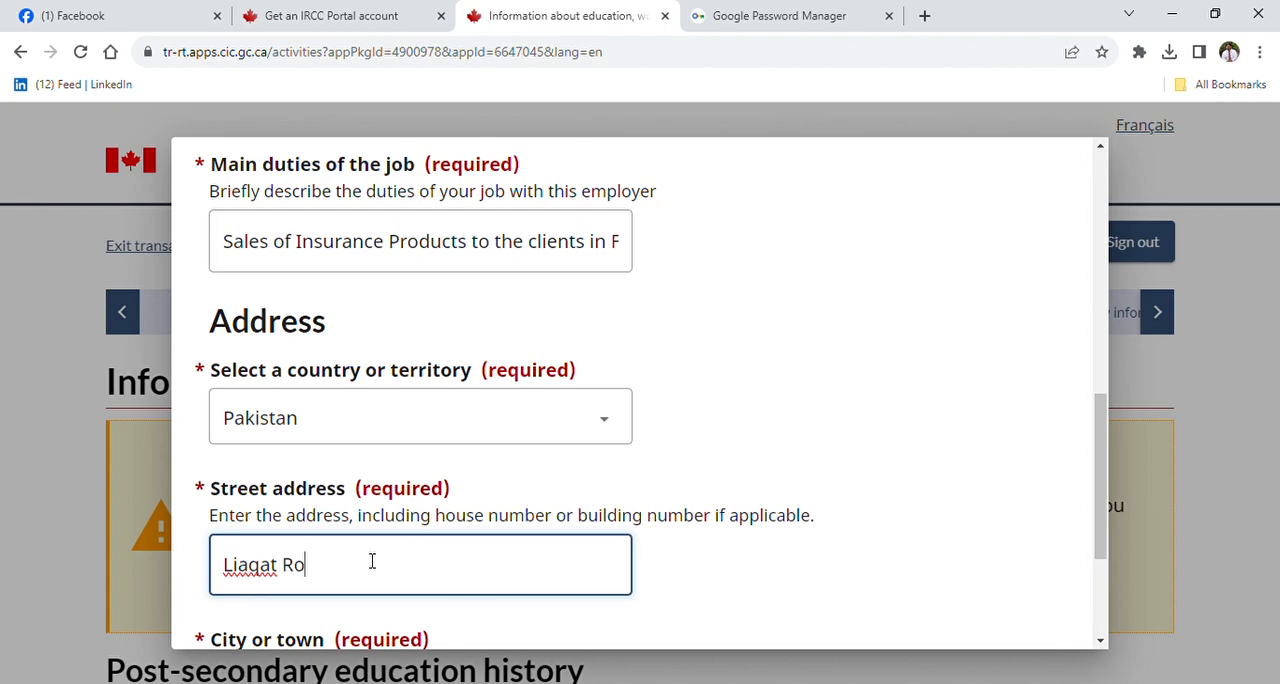
{"action": "key", "text": "Tab"}
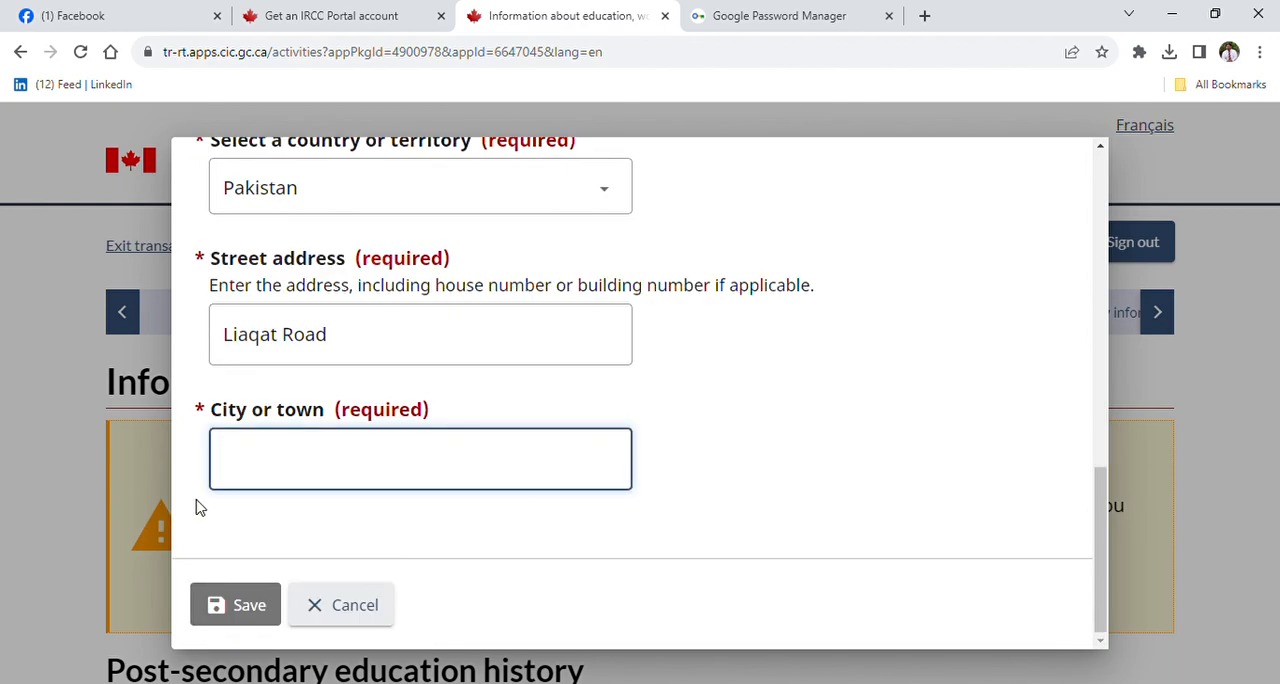
Enter FAISALABAD as the employer's city and save the work entry.
{"action": "type", "text": "f"}
{"action": "key", "text": "Down"}
{"action": "key", "text": "Return"}
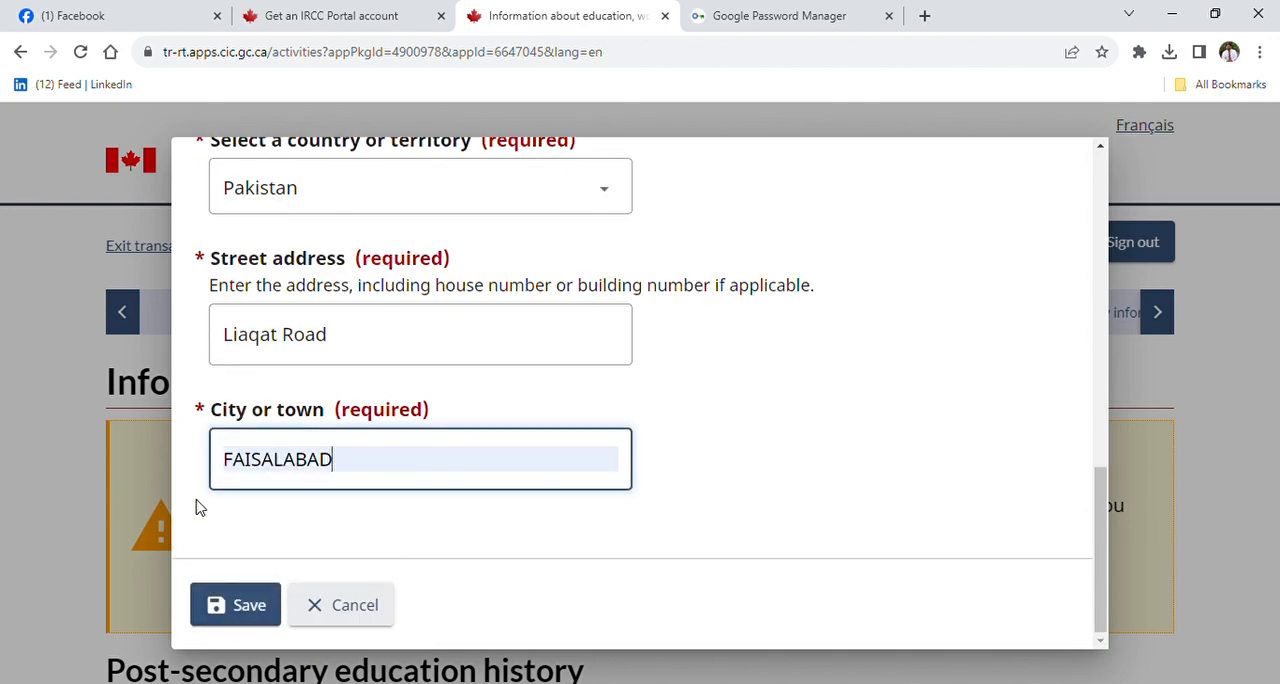
{"action": "left_click", "coordinate": [248, 606]}
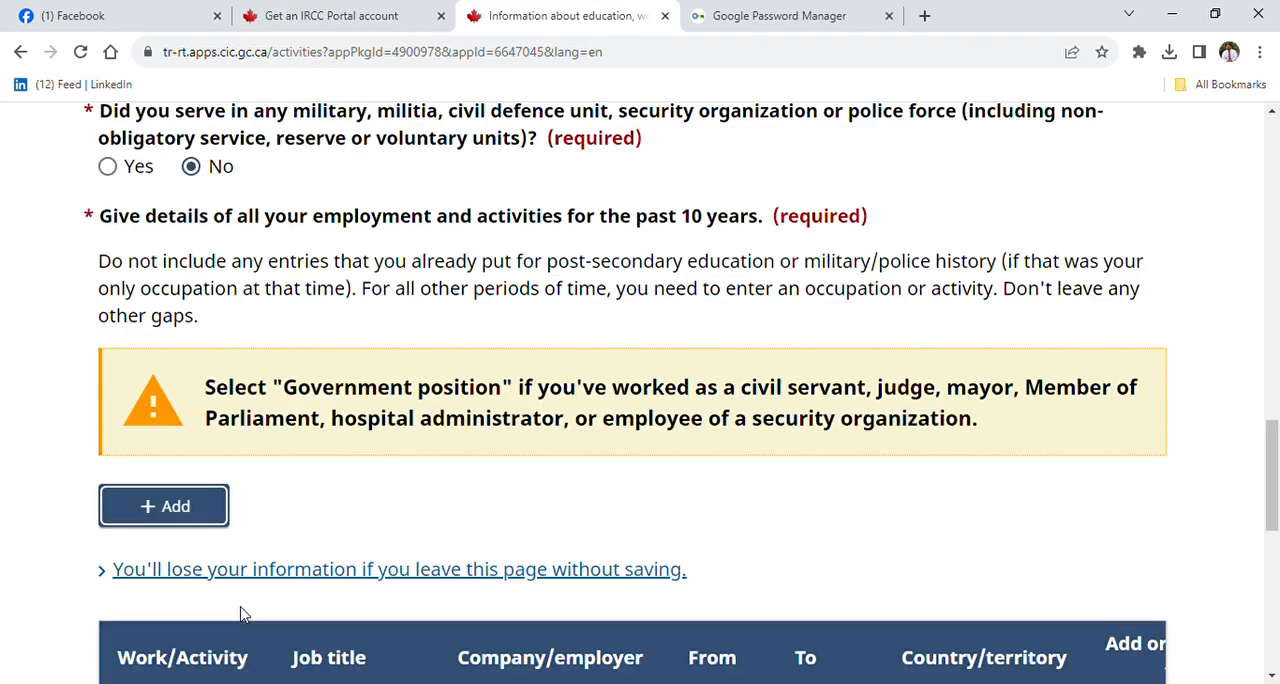
Add another employment entry and set its start date to January 2020.
{"action": "left_click_drag", "start_coordinate": [1274, 450], "coordinate": [1276, 488]}
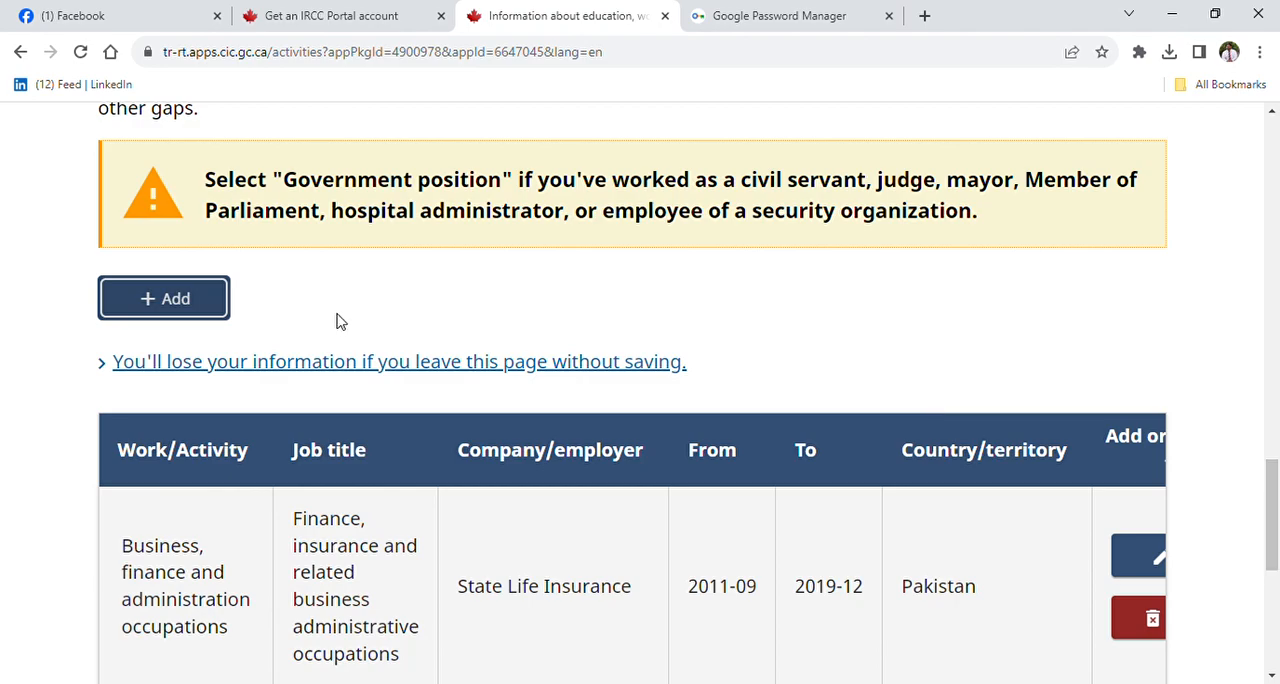
{"action": "left_click", "coordinate": [171, 311]}
{"action": "left_click", "coordinate": [546, 331]}
{"action": "type", "text": "2023"}
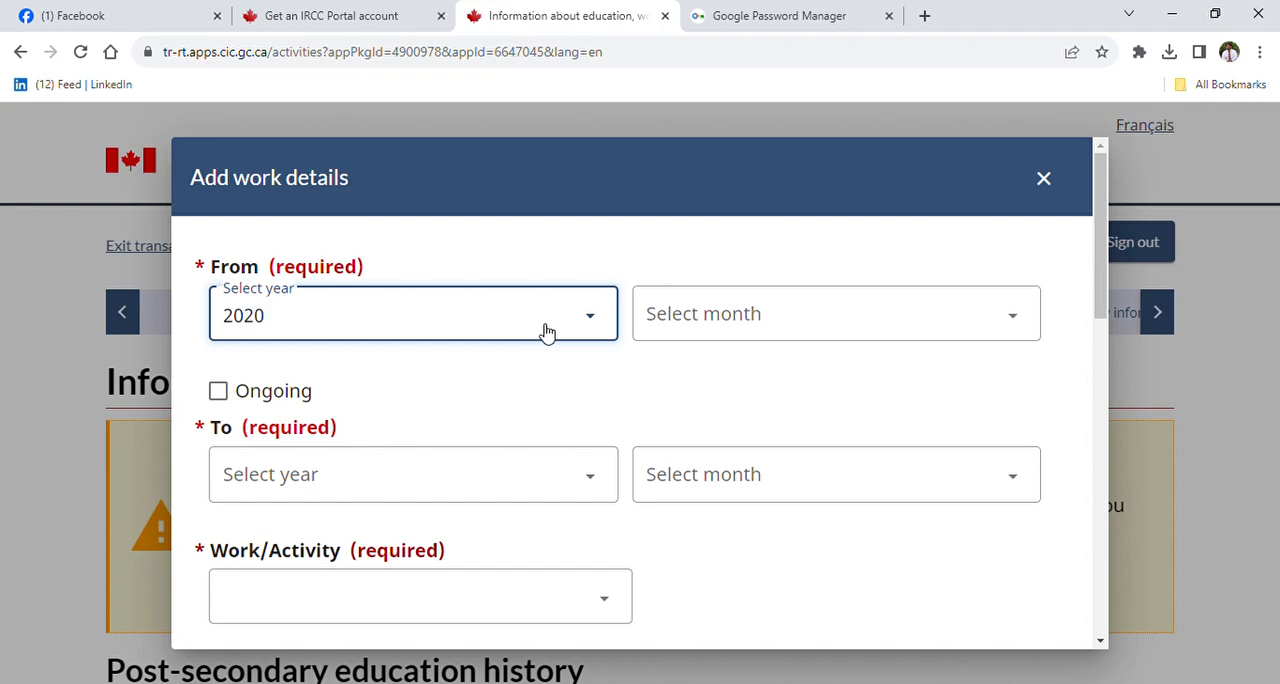
{"action": "left_click", "coordinate": [729, 323]}
{"action": "type", "text": "January"}
{"action": "key", "text": "Down"}
{"action": "key", "text": "Down"}
{"action": "key", "text": "Up"}
{"action": "key", "text": "Up"}
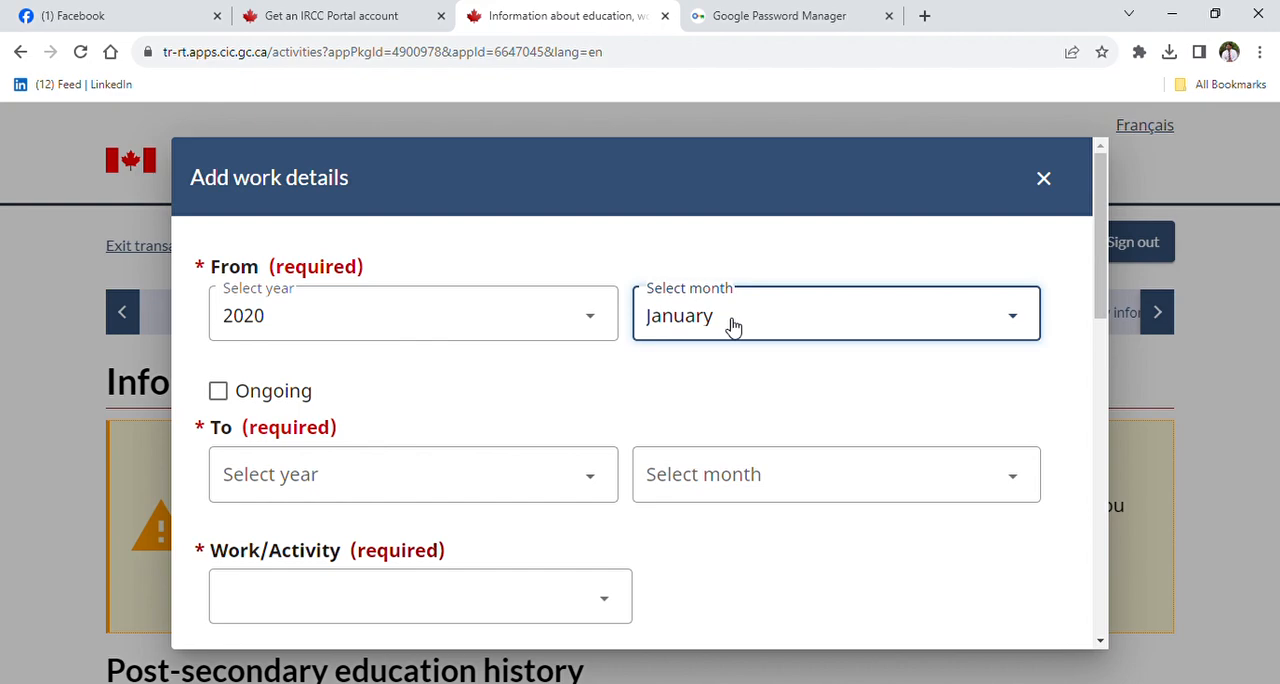
Set the end date of the new work entry to November 2022.
{"action": "left_click", "coordinate": [486, 472]}
{"action": "type", "text": "2023"}
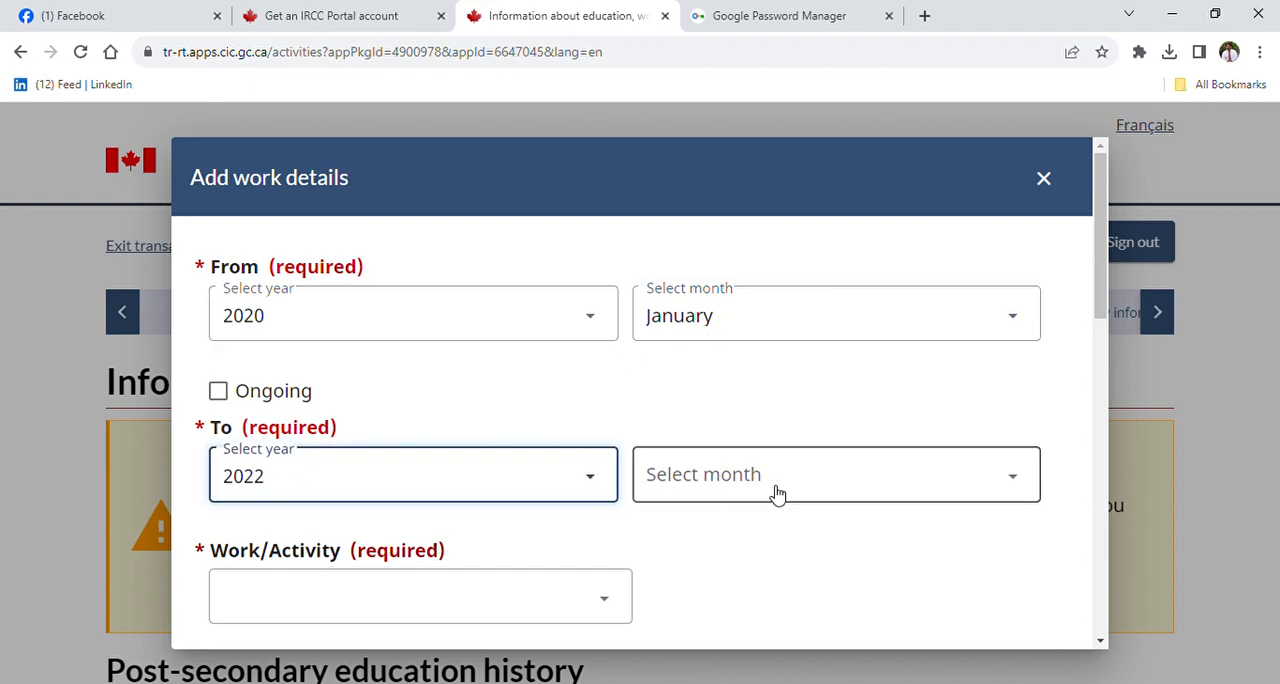
{"action": "left_click", "coordinate": [808, 481]}
{"action": "key", "text": "Down"}
{"action": "key", "text": "Down"}
{"action": "key", "text": "Down"}
{"action": "key", "text": "Down"}
{"action": "key", "text": "Down"}
{"action": "key", "text": "Down"}
{"action": "key", "text": "Down"}
{"action": "key", "text": "Down"}
{"action": "key", "text": "Down"}
{"action": "key", "text": "Down"}
{"action": "key", "text": "Down"}
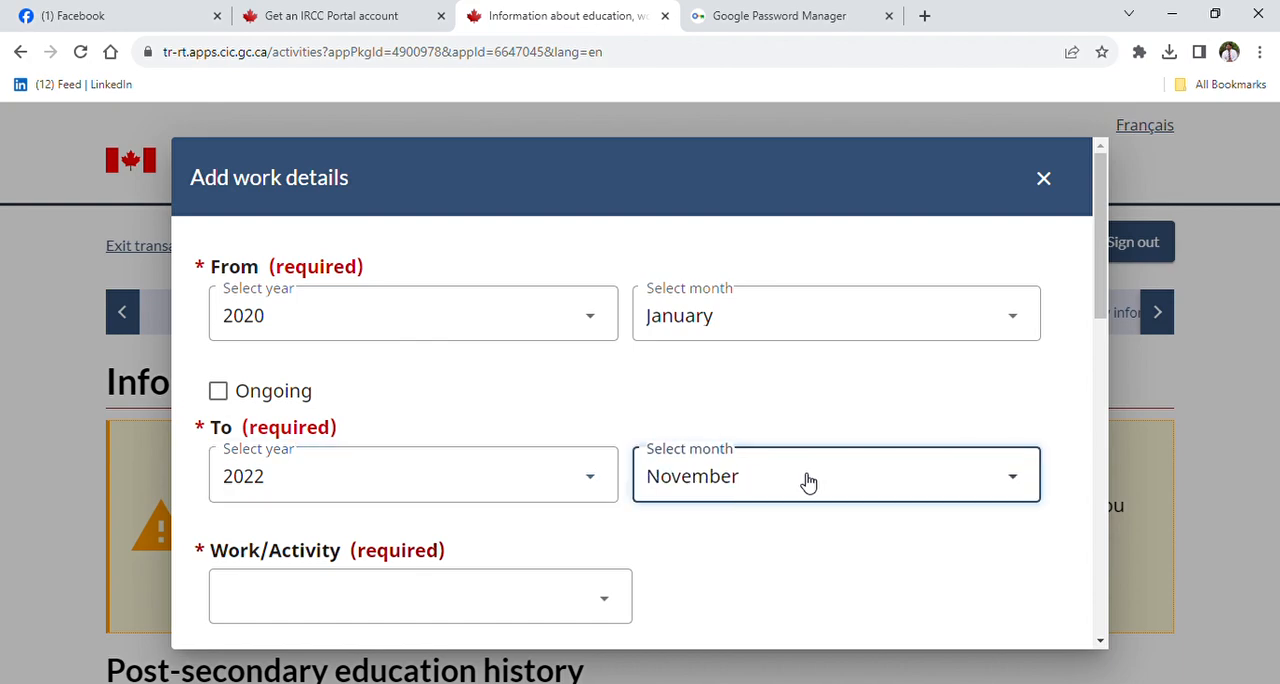
Choose the work/activity type beginning with "Trades, transport and equipment operators" for the new entry.
{"action": "left_click_drag", "start_coordinate": [1100, 300], "coordinate": [800, 363]}
{"action": "left_click", "coordinate": [489, 409]}
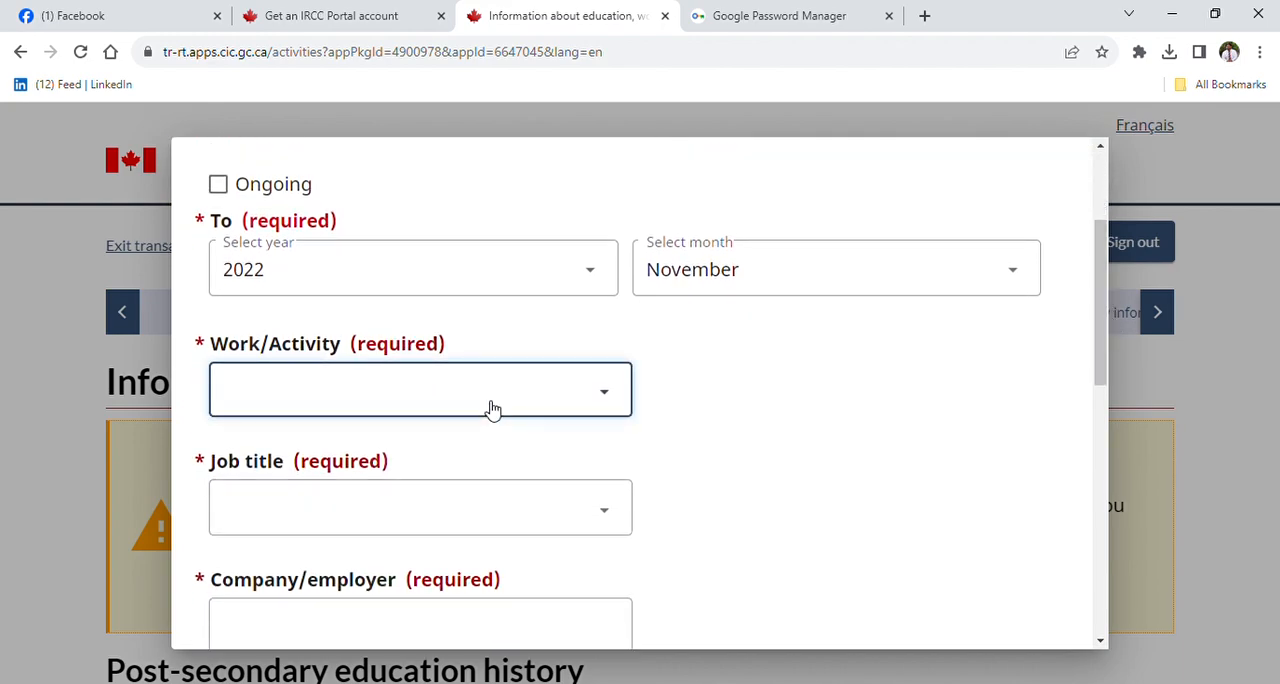
{"action": "key", "text": "t"}
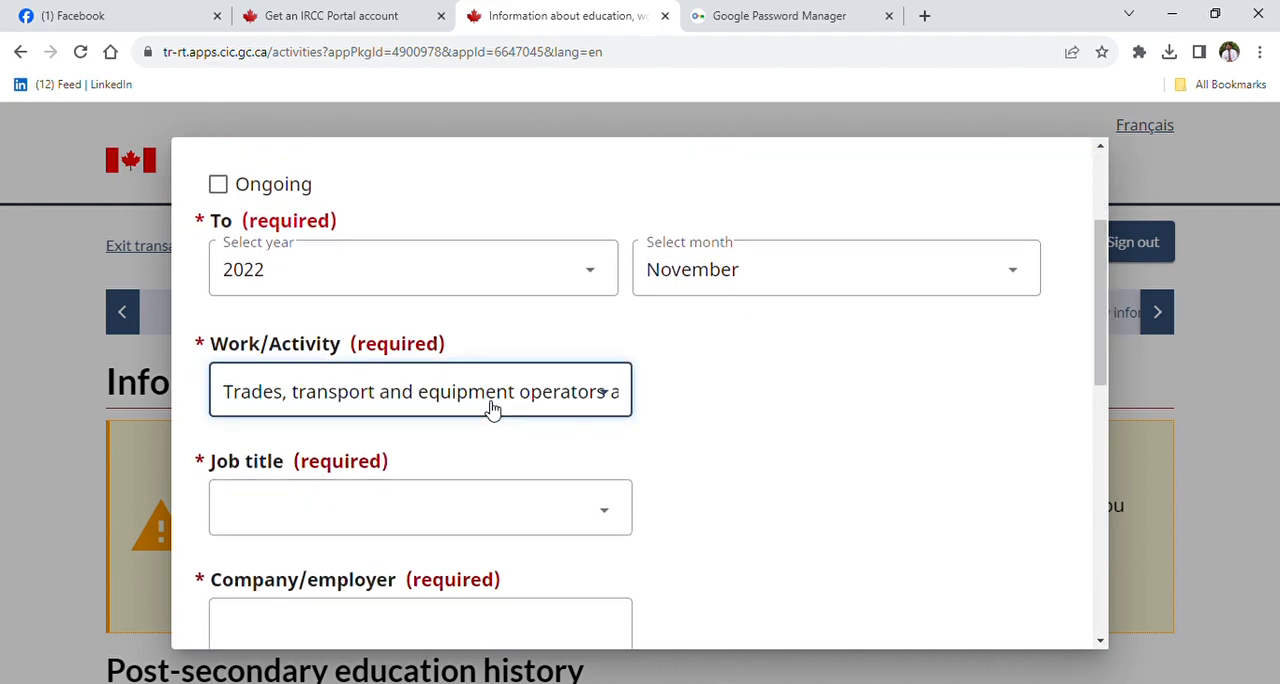
Set the job title of the new work entry to Transportation officers and controllers.
{"action": "left_click", "coordinate": [469, 512]}
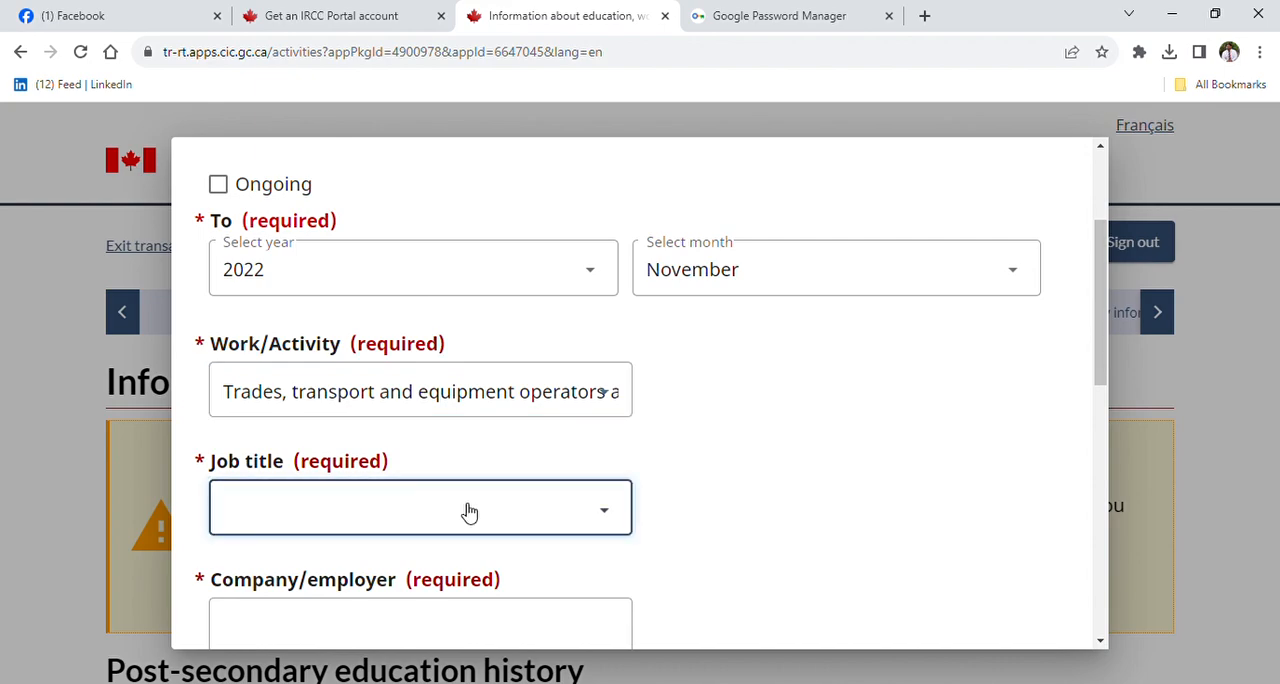
{"action": "key", "text": "t"}
{"action": "key", "text": "t"}
{"action": "key", "text": "t"}
{"action": "key", "text": "t"}
{"action": "key", "text": "t"}
{"action": "key", "text": "t"}
{"action": "key", "text": "t"}
{"action": "key", "text": "t"}
{"action": "key", "text": "t"}
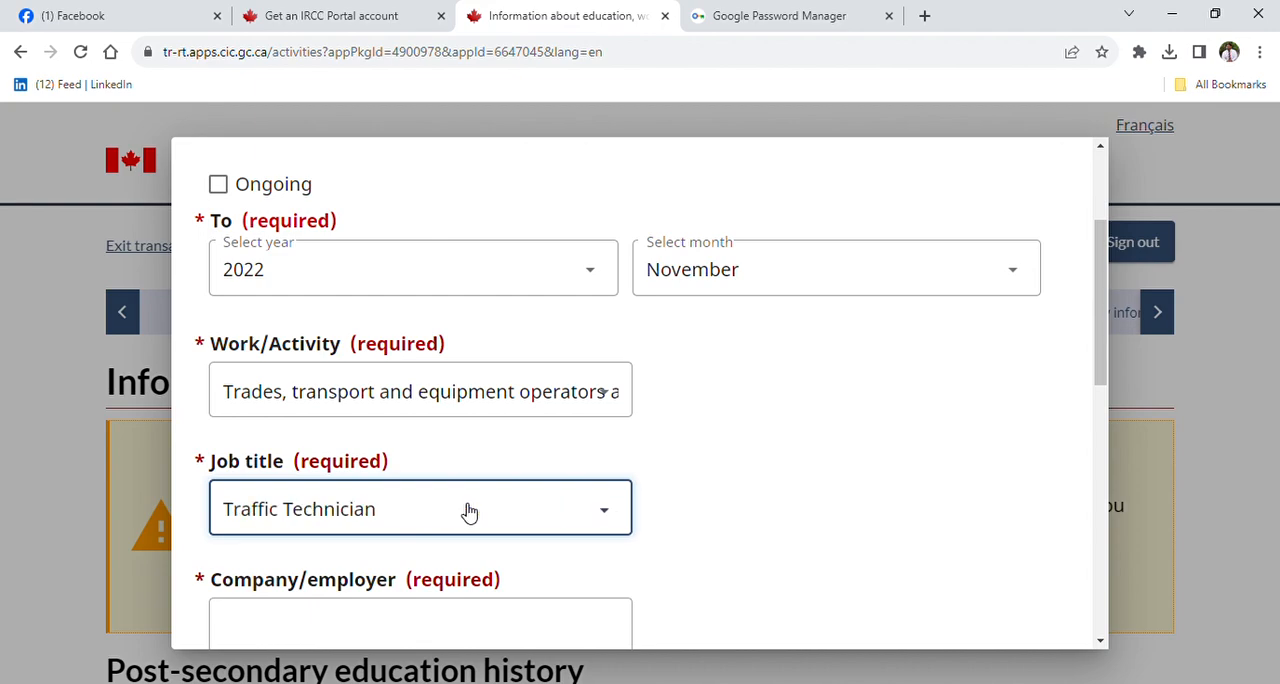
{"action": "key", "text": "t"}
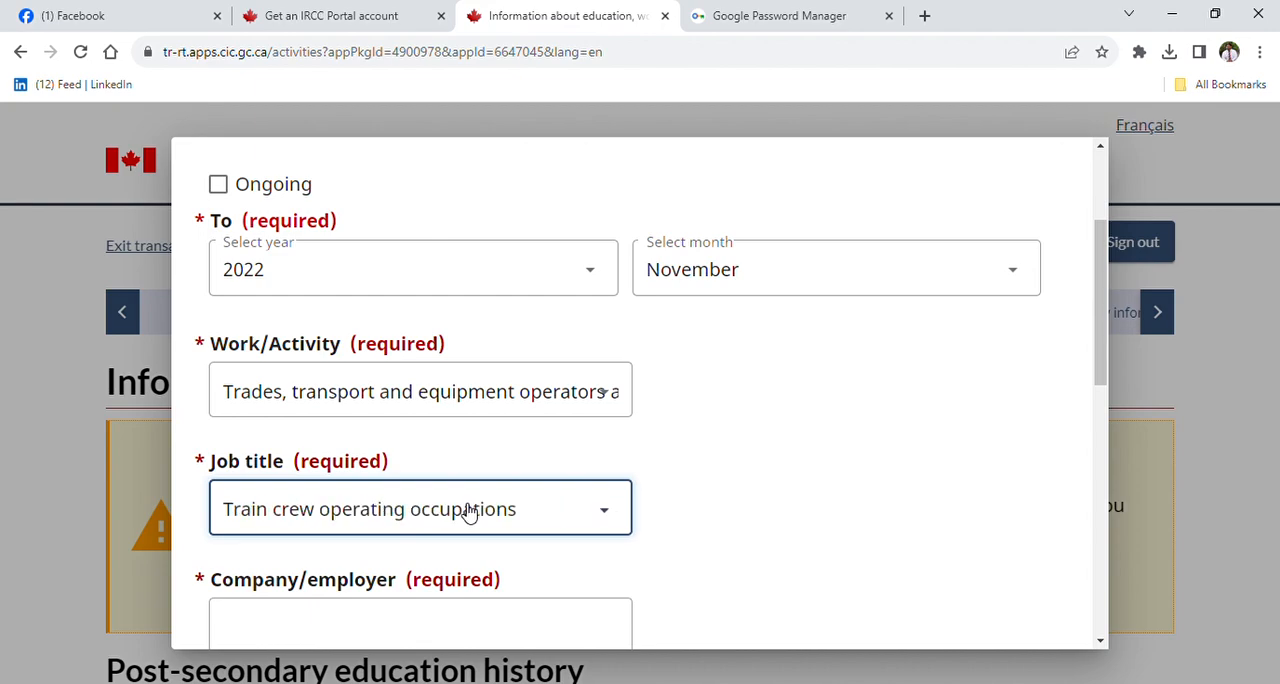
{"action": "key", "text": "Up"}
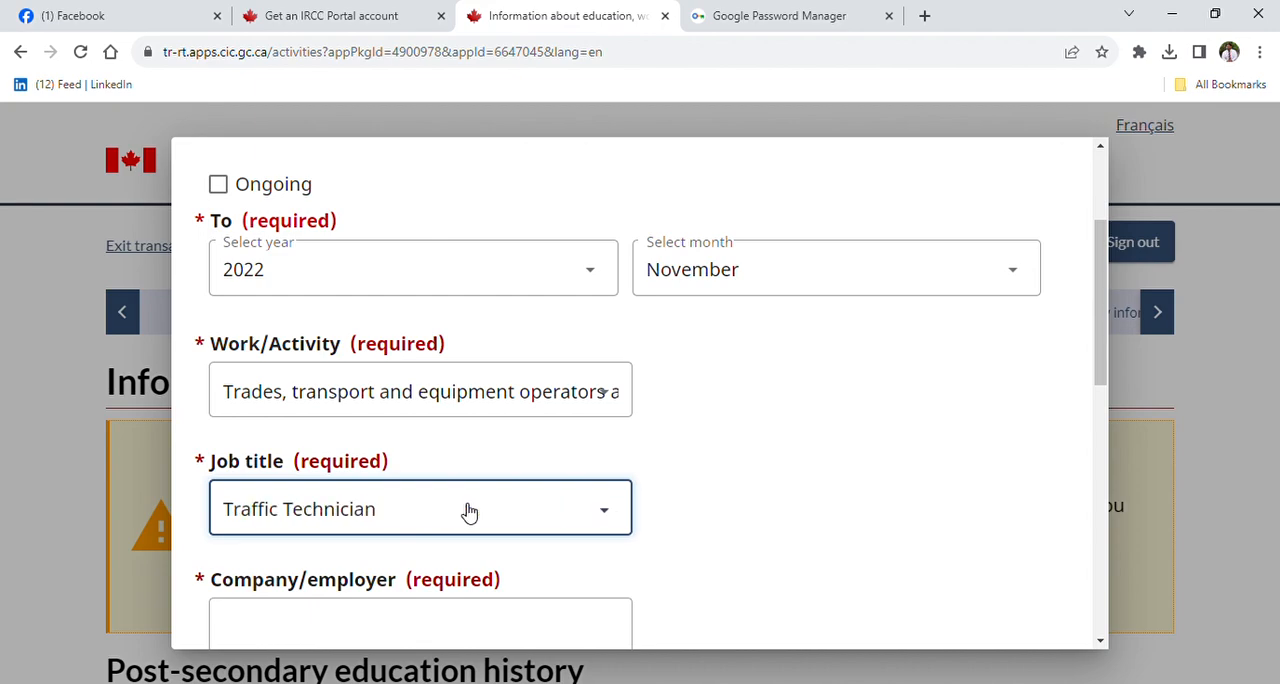
{"action": "key", "text": "u"}
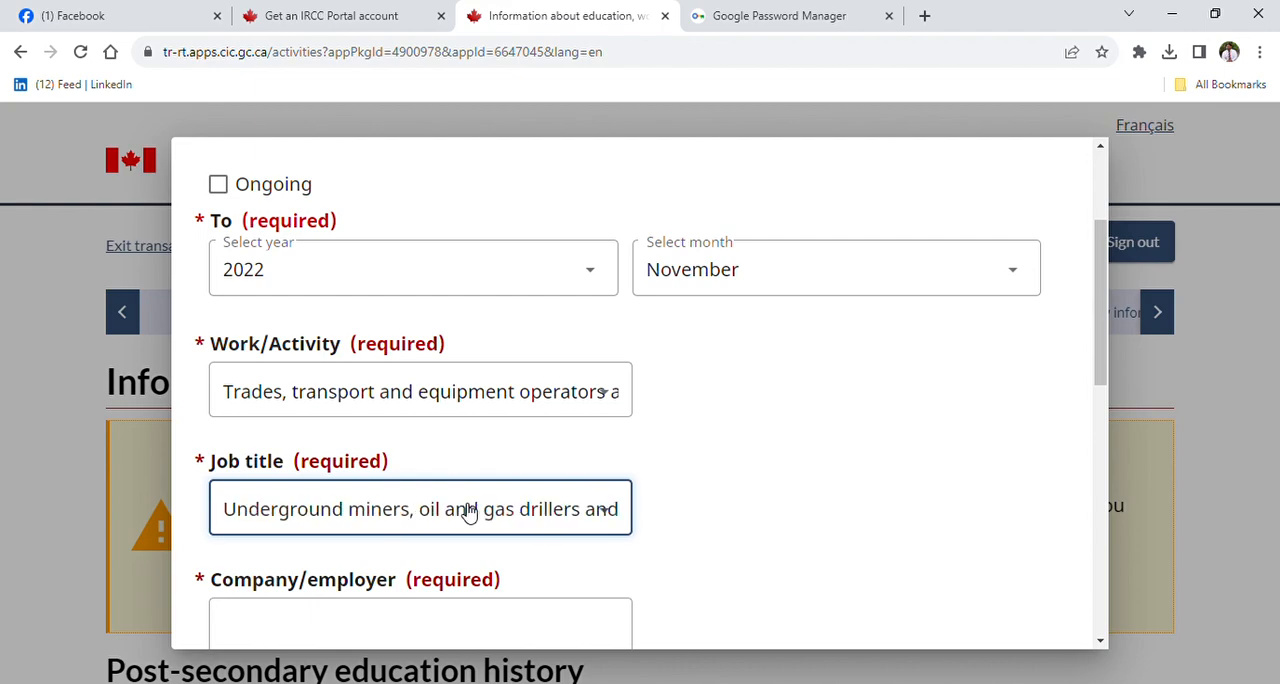
{"action": "key", "text": "Up"}
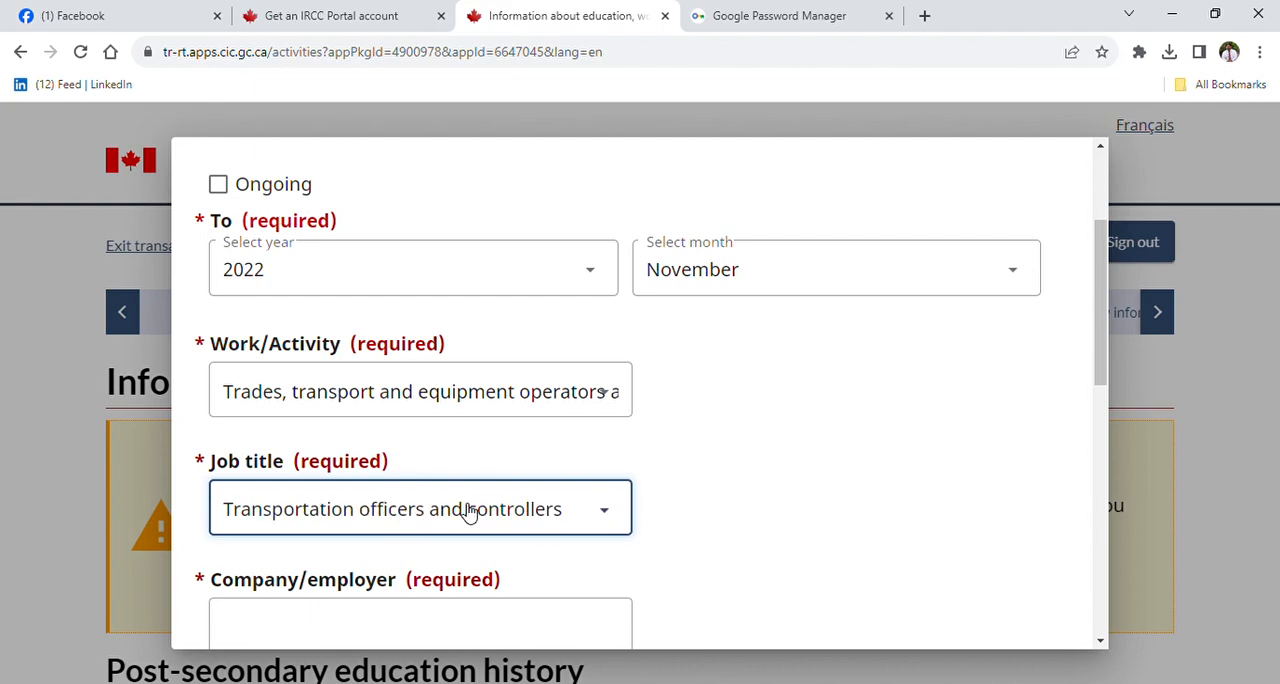
Enter Maple Leaf Cement Factory as the company/employer of the new work entry.
{"action": "left_click", "coordinate": [1100, 312]}
{"action": "left_click_drag", "start_coordinate": [1100, 312], "coordinate": [1100, 402]}
{"action": "left_click", "coordinate": [443, 347]}
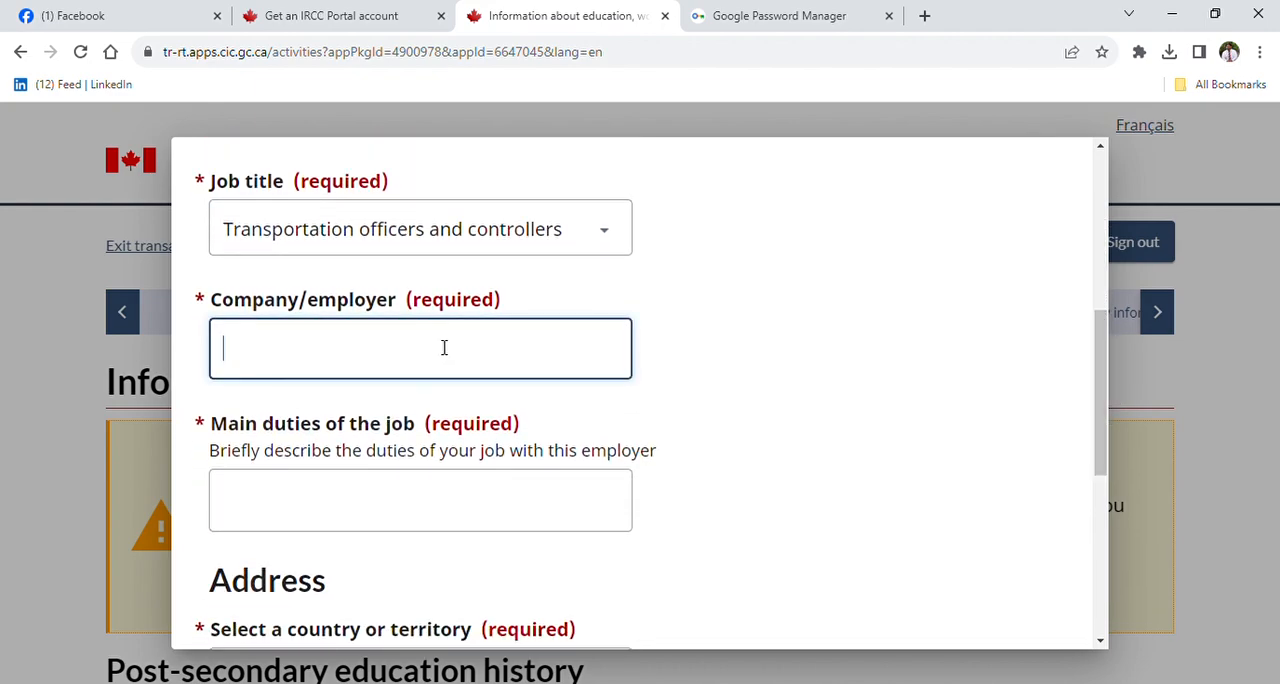
{"action": "type", "text": "Maple Leaf Ceme"}
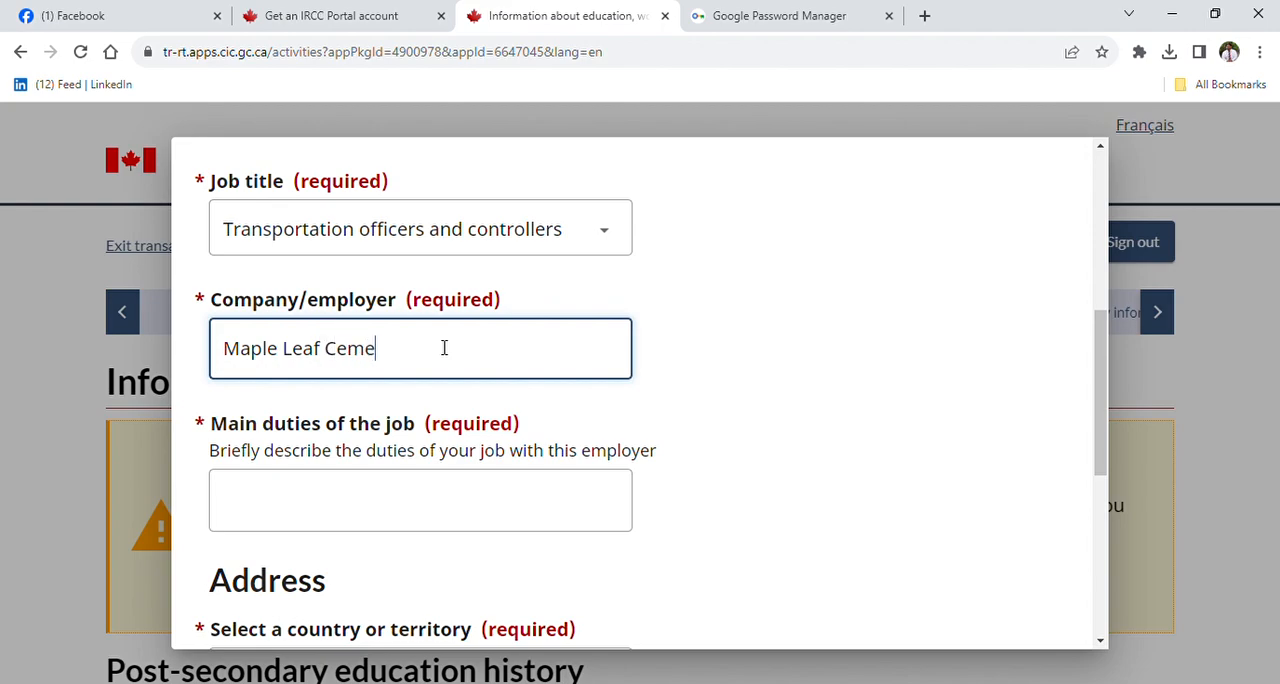
{"action": "type", "text": "nt Factory"}
Begin the main duties description with "I was in charge of logitic department in Faisalabad City".
{"action": "left_click", "coordinate": [393, 500]}
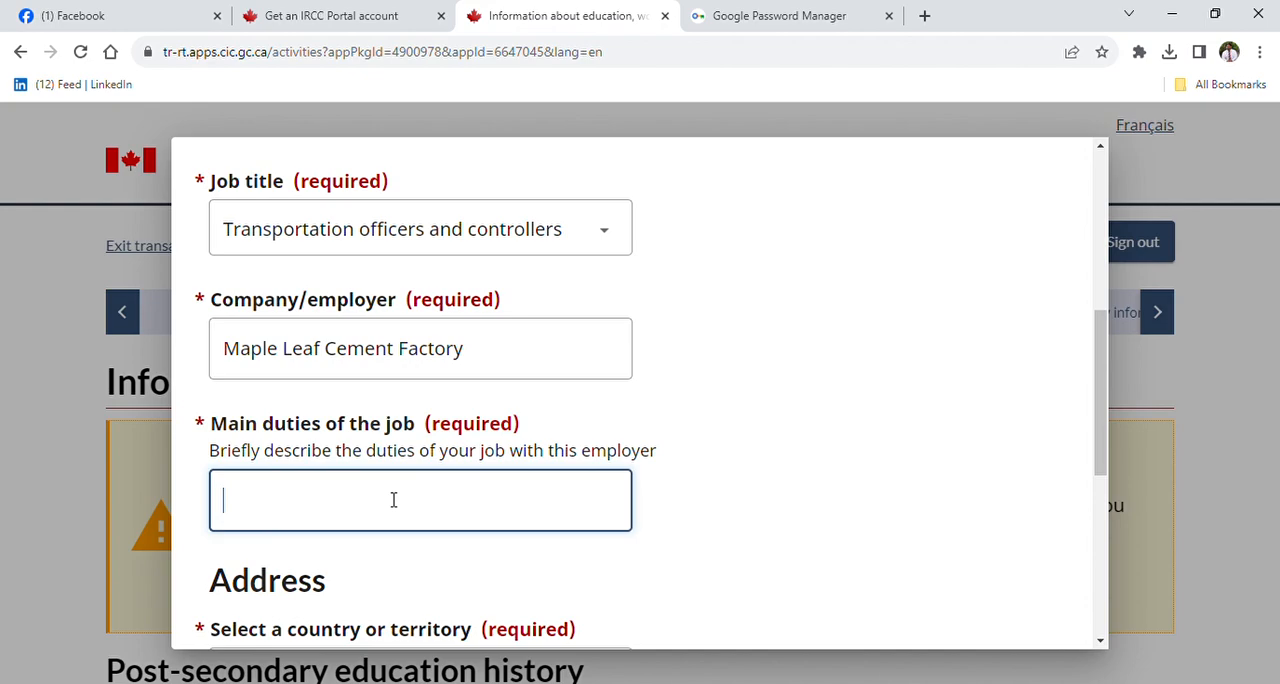
{"action": "type", "text": "I was incharge of fa"}
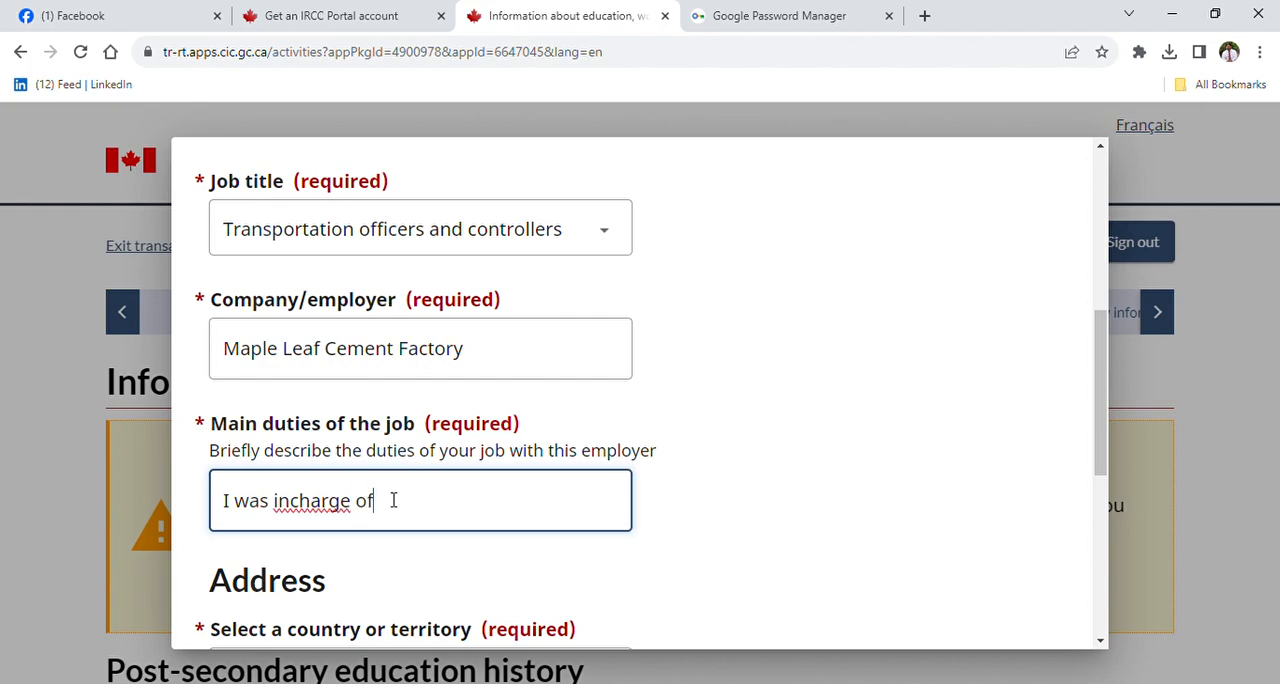
{"action": "double_click", "coordinate": [316, 502]}
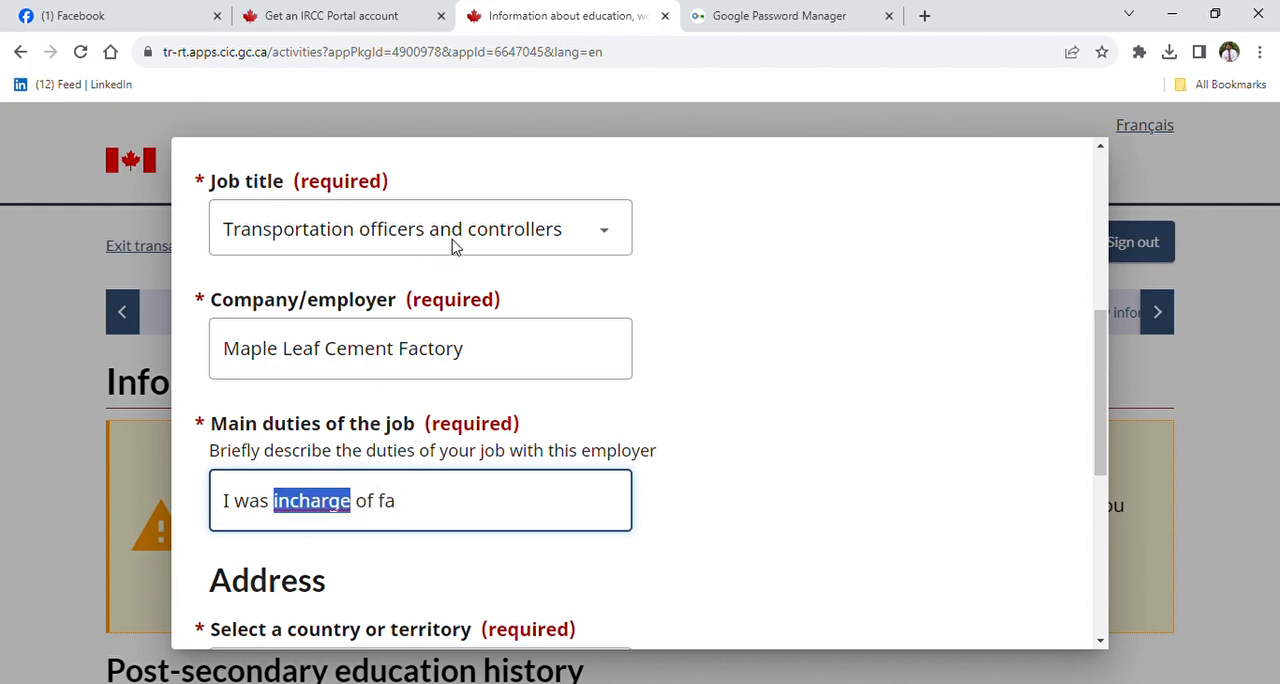
{"action": "type", "text": "in charge"}
{"action": "key", "text": "BackSpace"}
{"action": "key", "text": "BackSpace"}
{"action": "type", "text": "logi"}
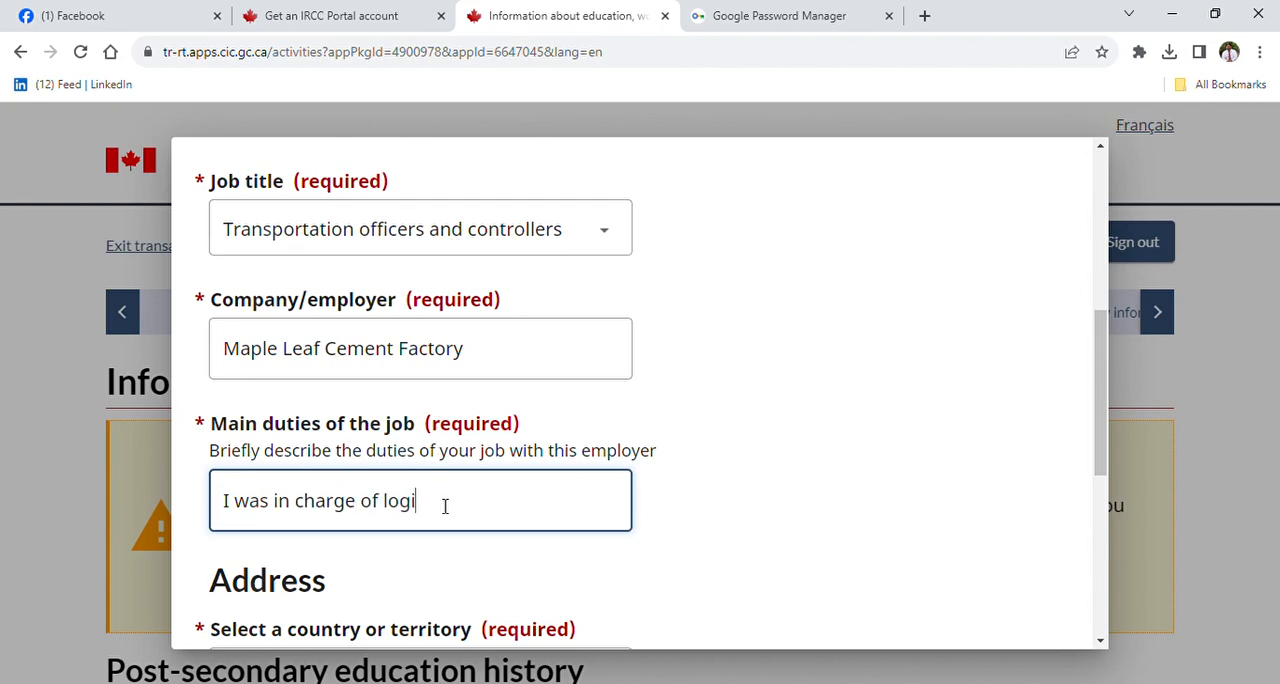
{"action": "type", "text": "tic depar"}
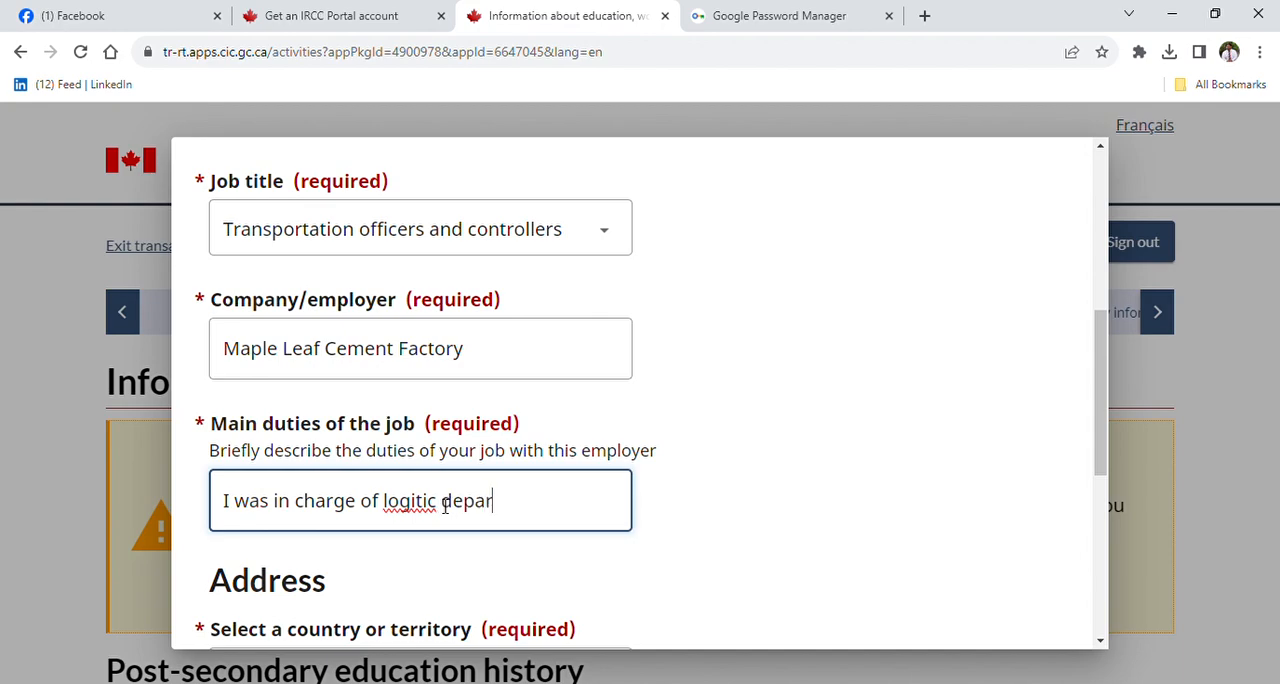
{"action": "type", "text": "tment in F"}
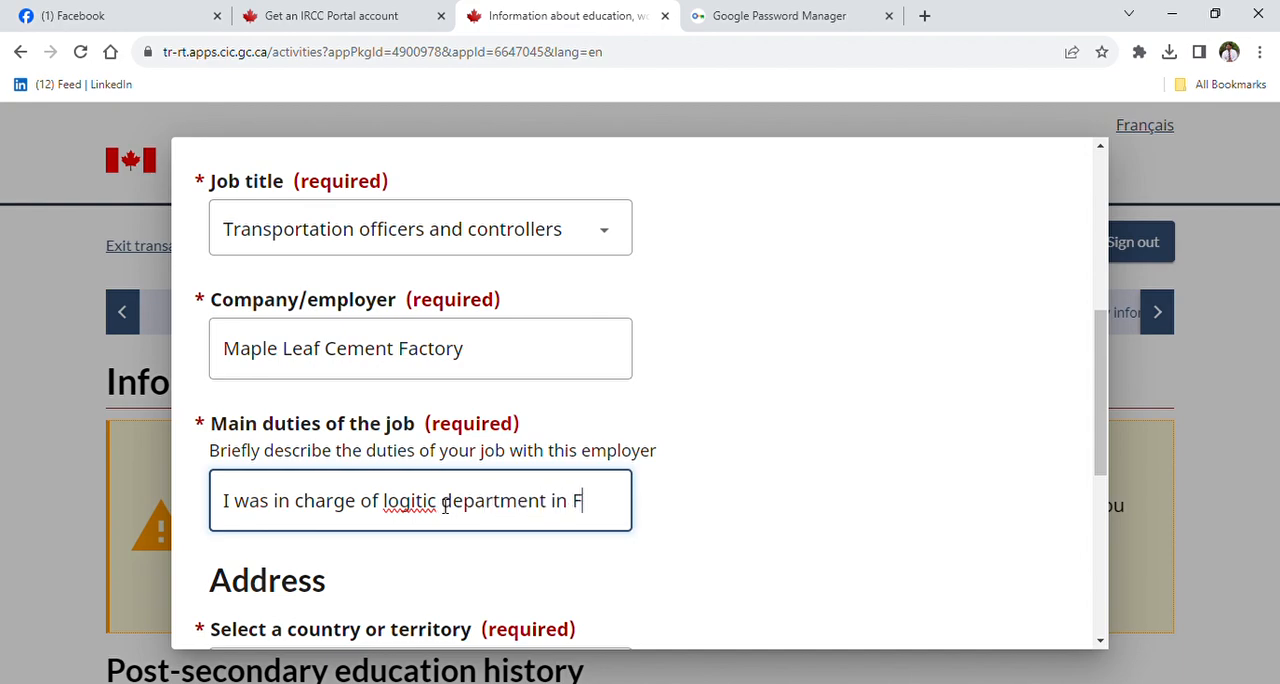
{"action": "type", "text": "aisalabad "}
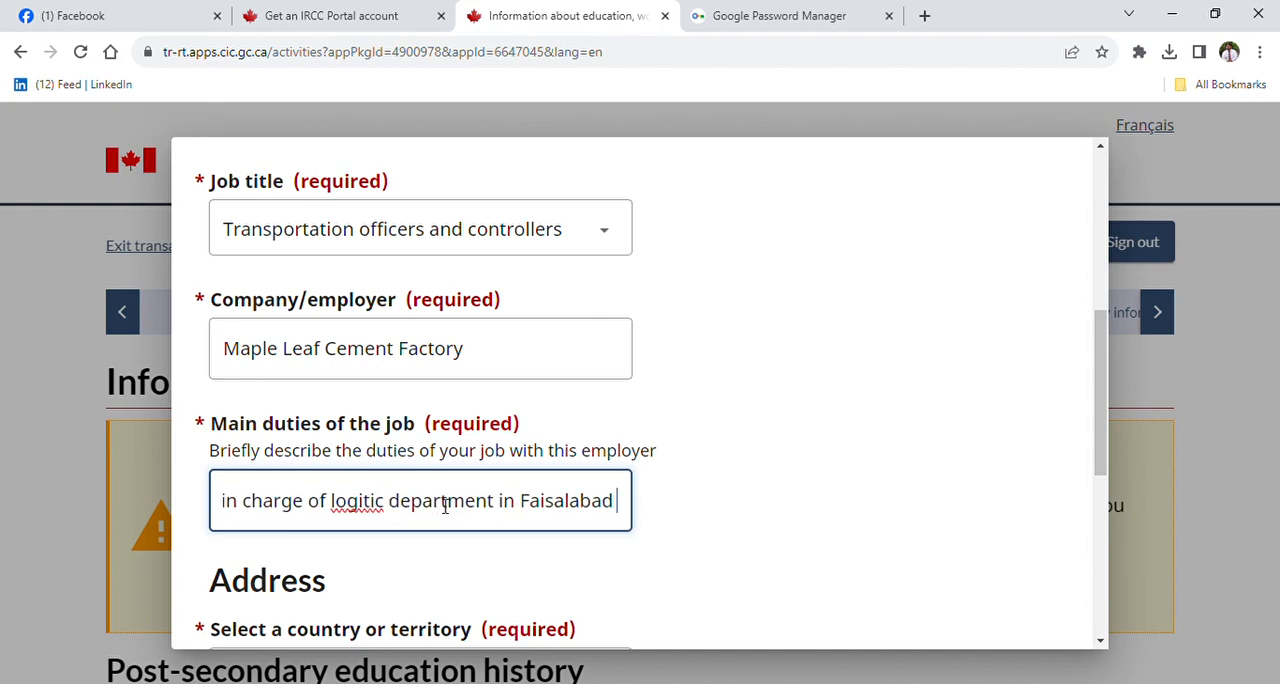
{"action": "type", "text": "City. Main duties wa"}
Extend the main duties with "Main duties were timely delivery of the cement bags to the retailers and keep records of all stocks.".
{"action": "key", "text": "BackSpace"}
{"action": "type", "text": "rr"}
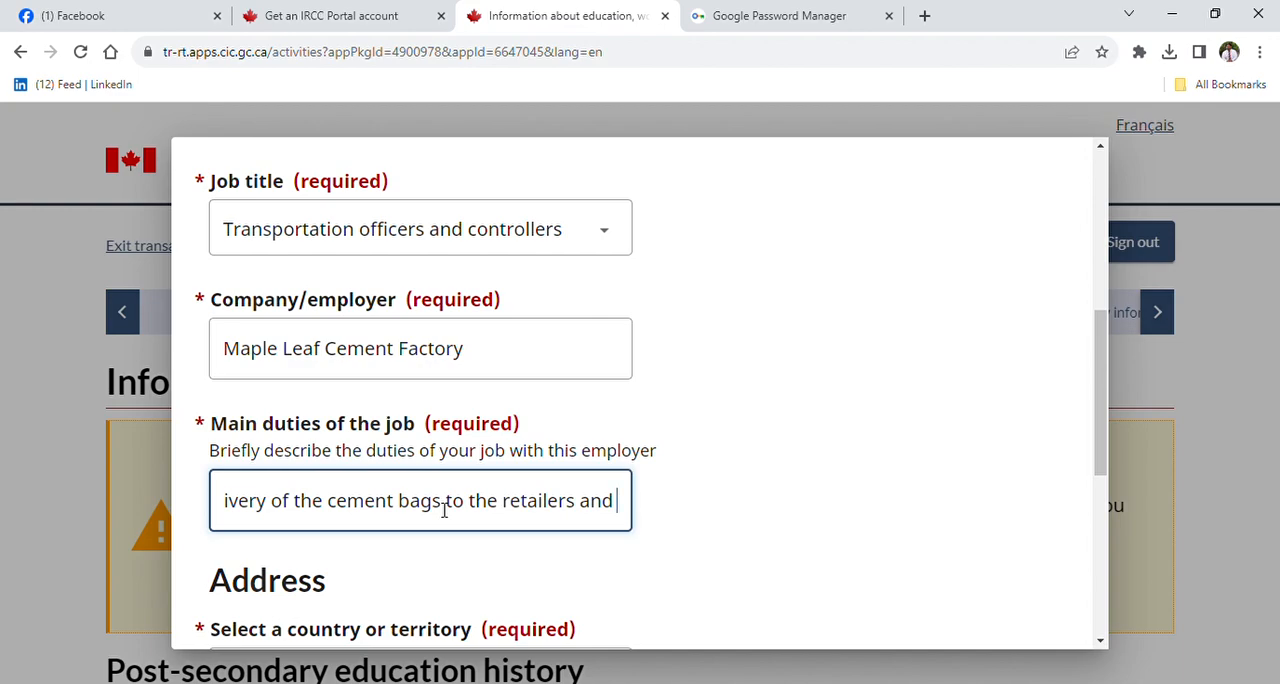
{"action": "type", "text": "keep r"}
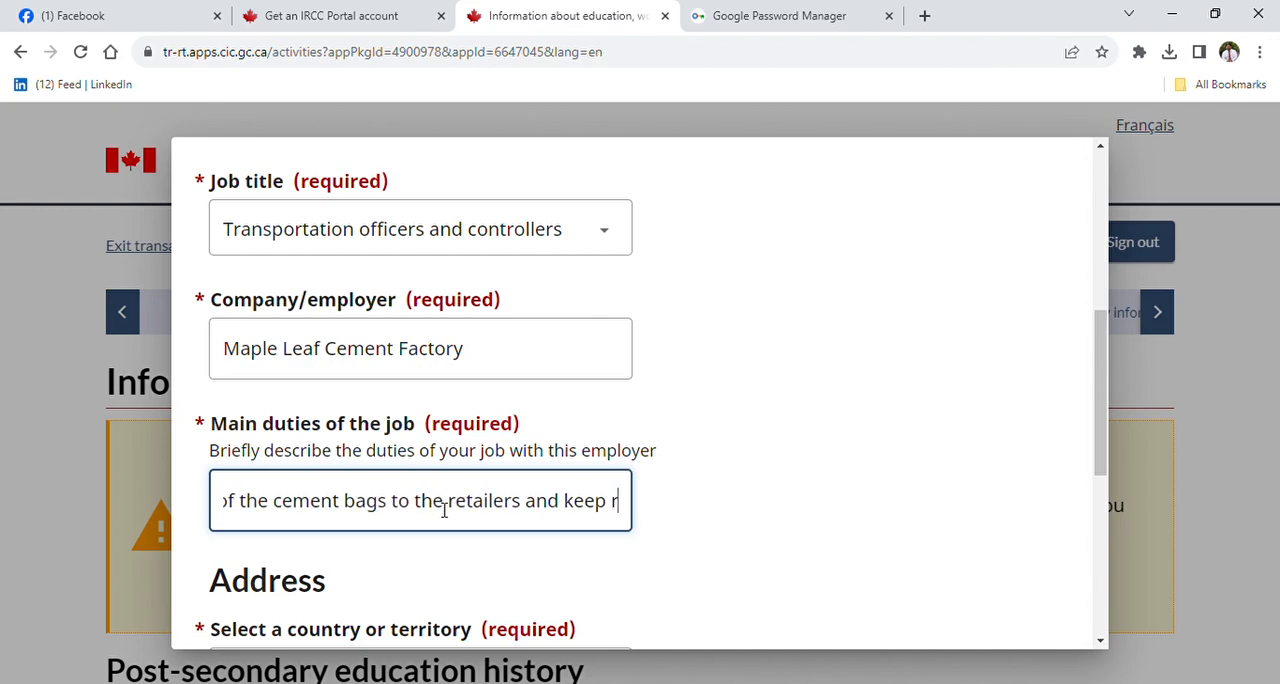
{"action": "type", "text": "ecords of "}
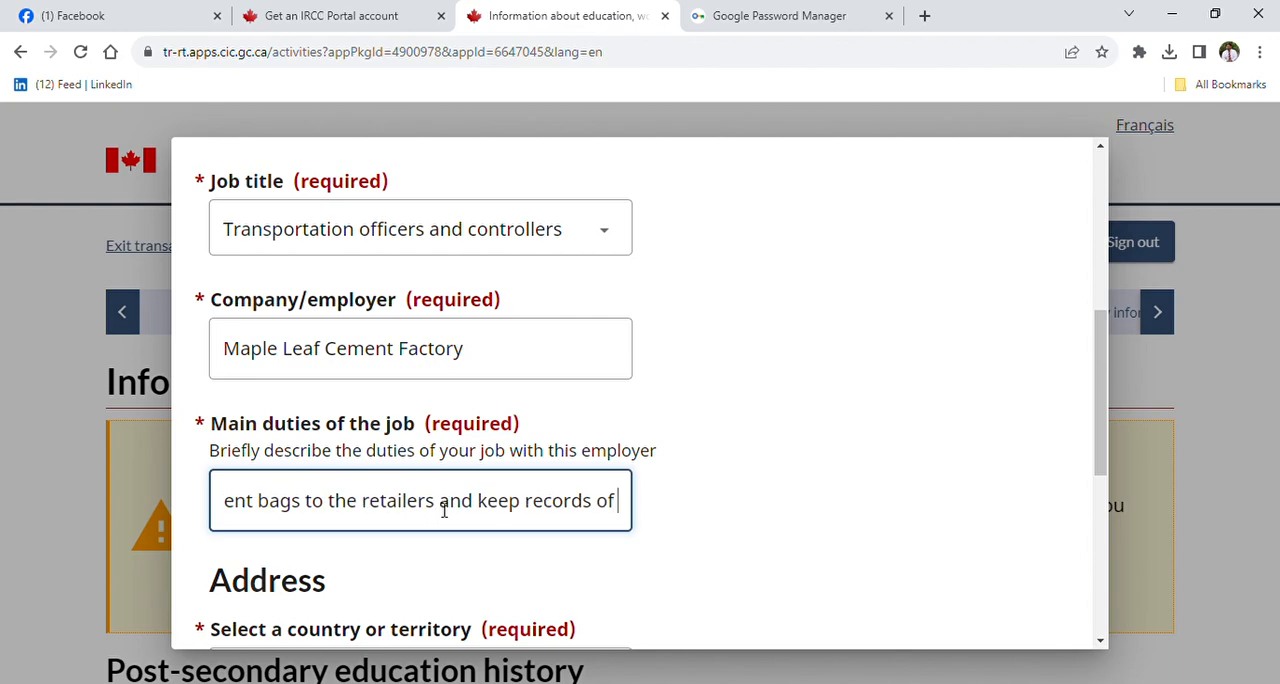
{"action": "type", "text": "all s"}
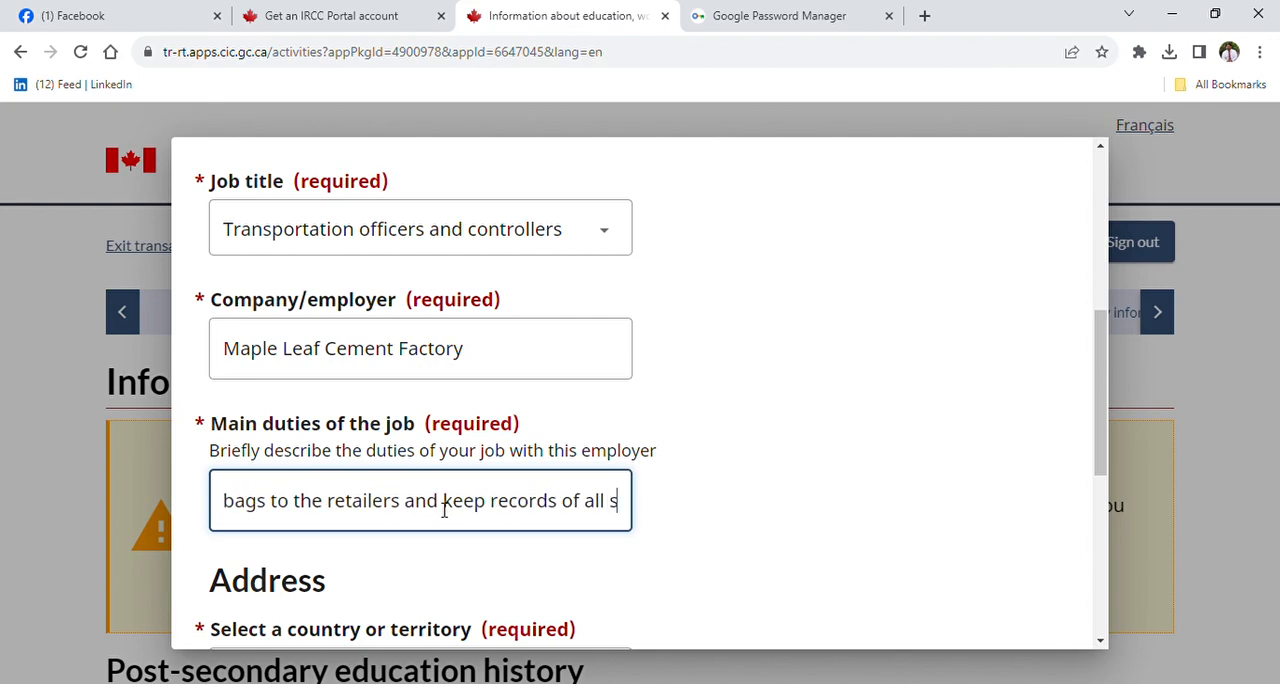
{"action": "type", "text": "tocks in"}
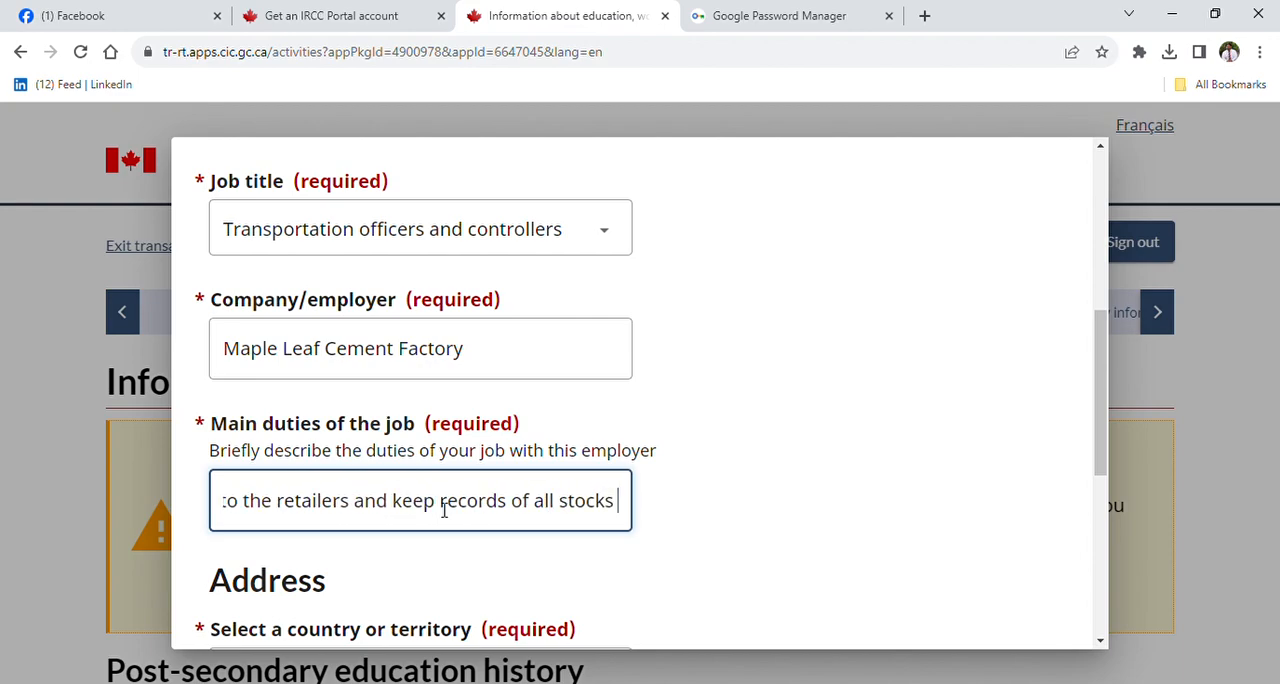
{"action": "key", "text": "BackSpace"}
{"action": "key", "text": "BackSpace"}
{"action": "key", "text": "BackSpace"}
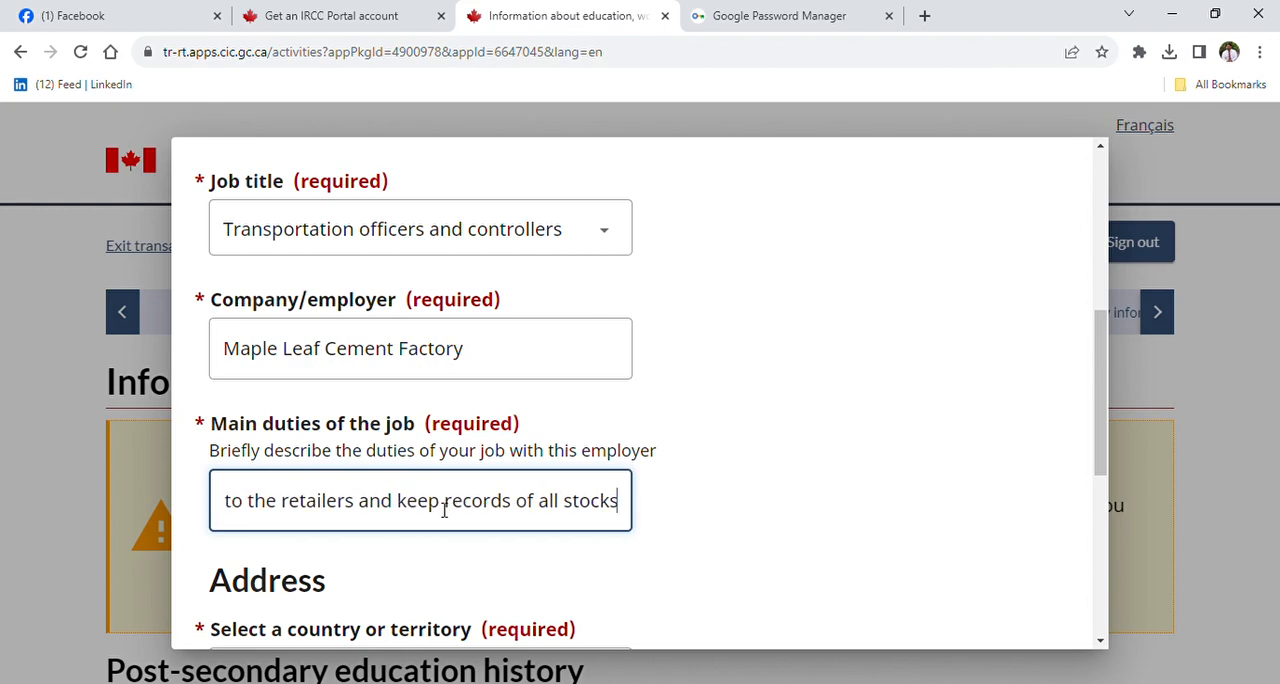
{"action": "type", "text": "."}
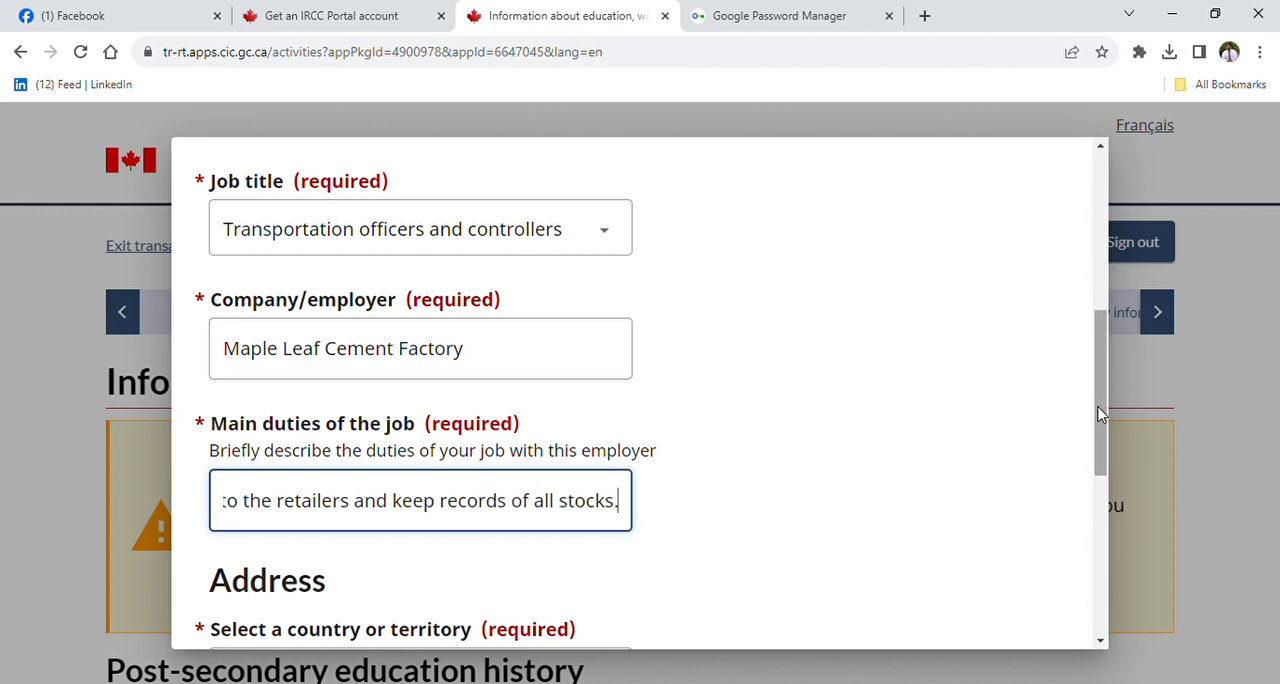
Set the employer address country to Pakistan and enter the employer's street address.
{"action": "left_click_drag", "start_coordinate": [1103, 414], "coordinate": [1095, 491]}
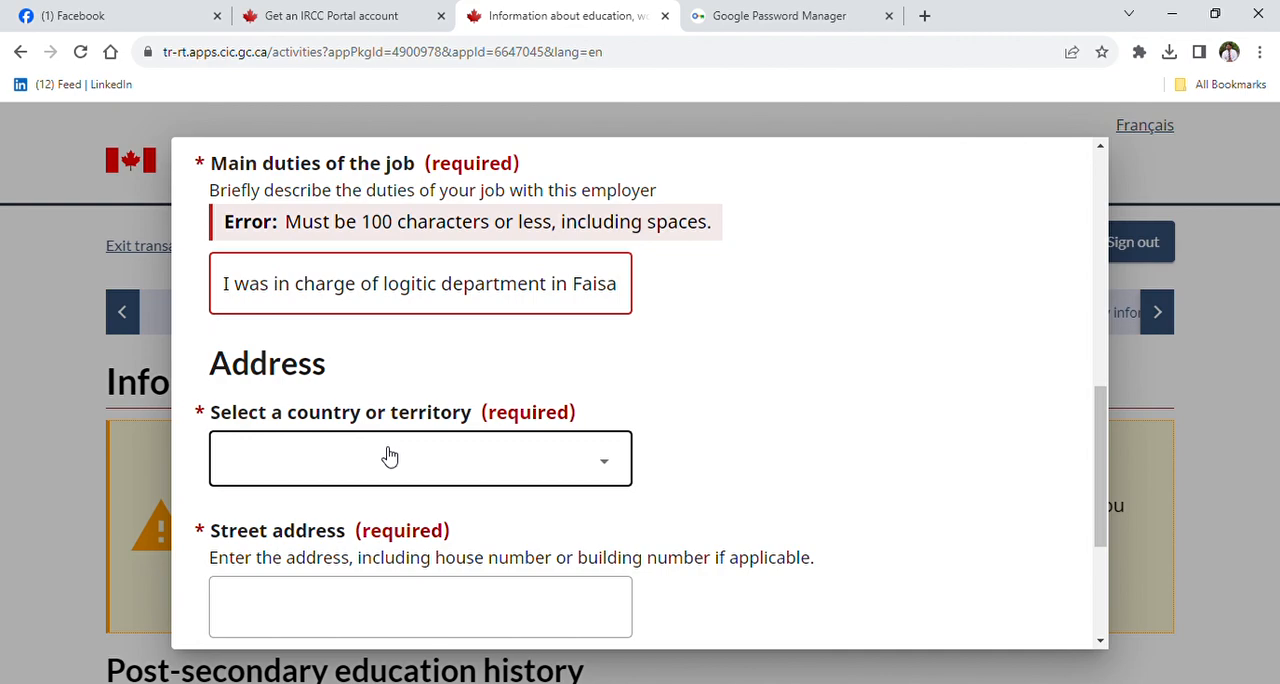
{"action": "key", "text": "p"}
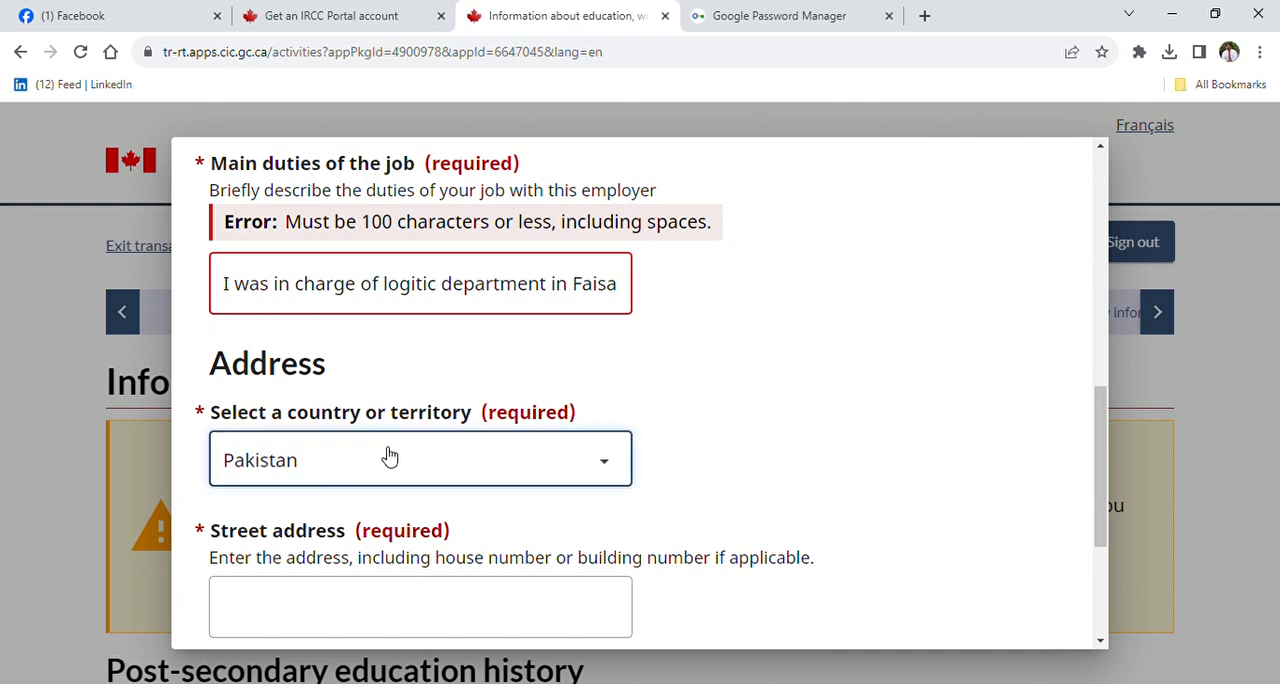
{"action": "left_click", "coordinate": [393, 612]}
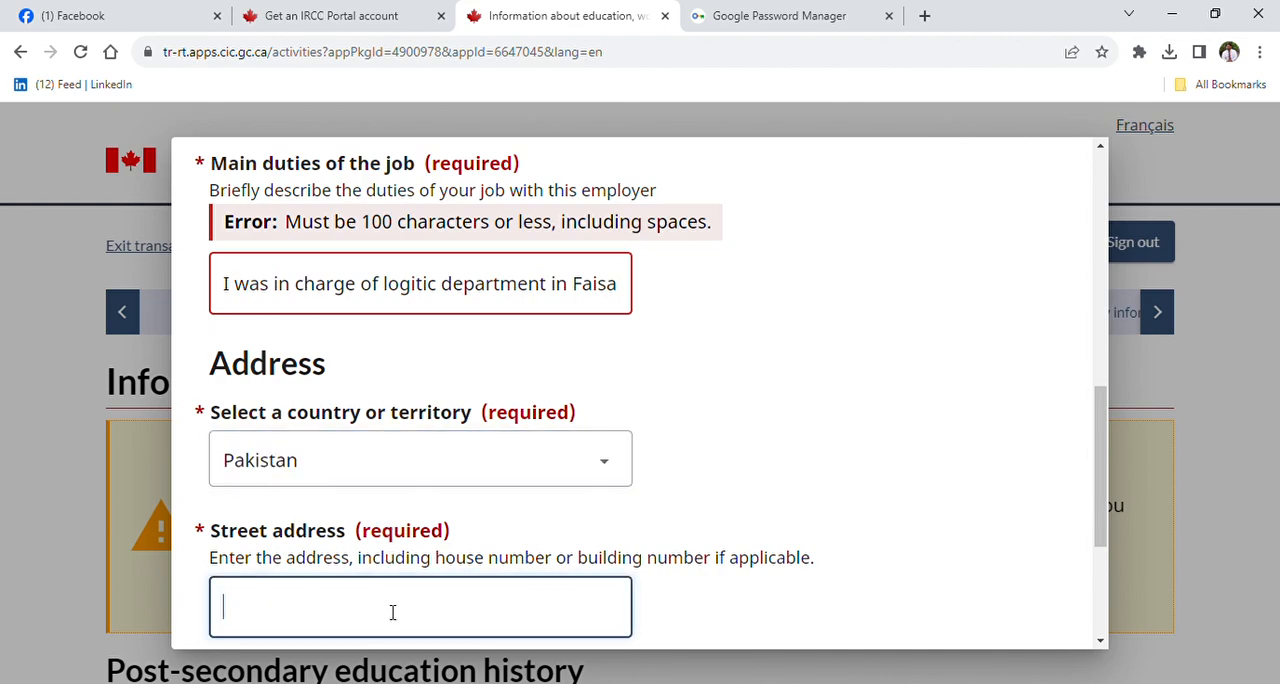
{"action": "type", "text": "legacy bto"}
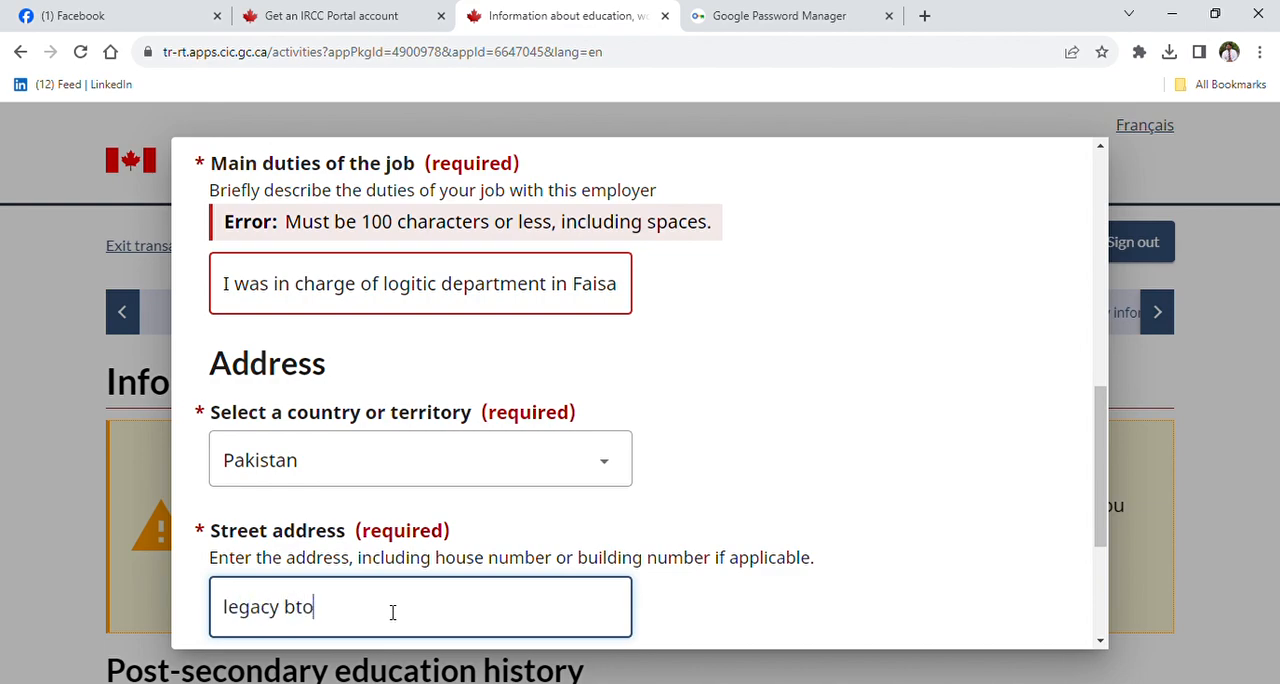
{"action": "type", "text": "wer"}
{"action": "key", "text": "BackSpace"}
{"action": "key", "text": "BackSpace"}
{"action": "key", "text": "BackSpace"}
{"action": "key", "text": "BackSpace"}
{"action": "key", "text": "BackSpace"}
{"action": "type", "text": "tower"}
Shorten the main duties by replacing everything after "Faisalabad City." with "Timely delivery.".
{"action": "left_click", "coordinate": [621, 297]}
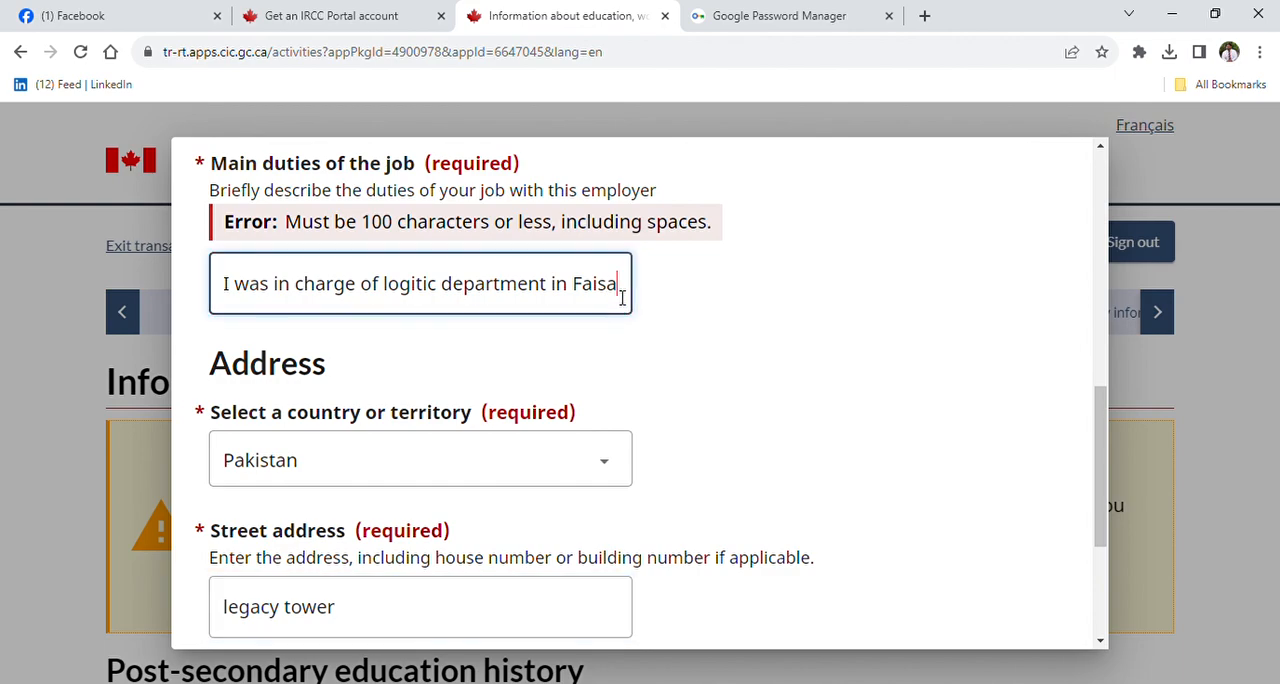
{"action": "type", "text": "labad City. Main "}
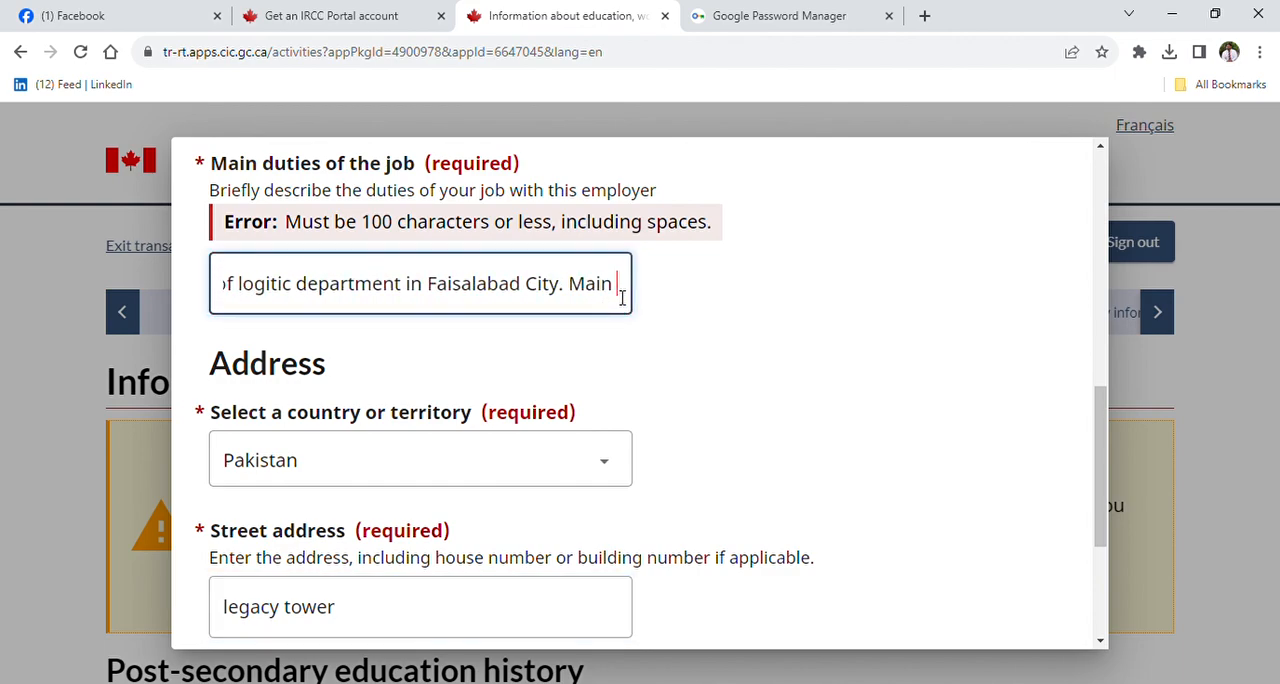
{"action": "type", "text": "duties were timely delivery of the cement bags to "}
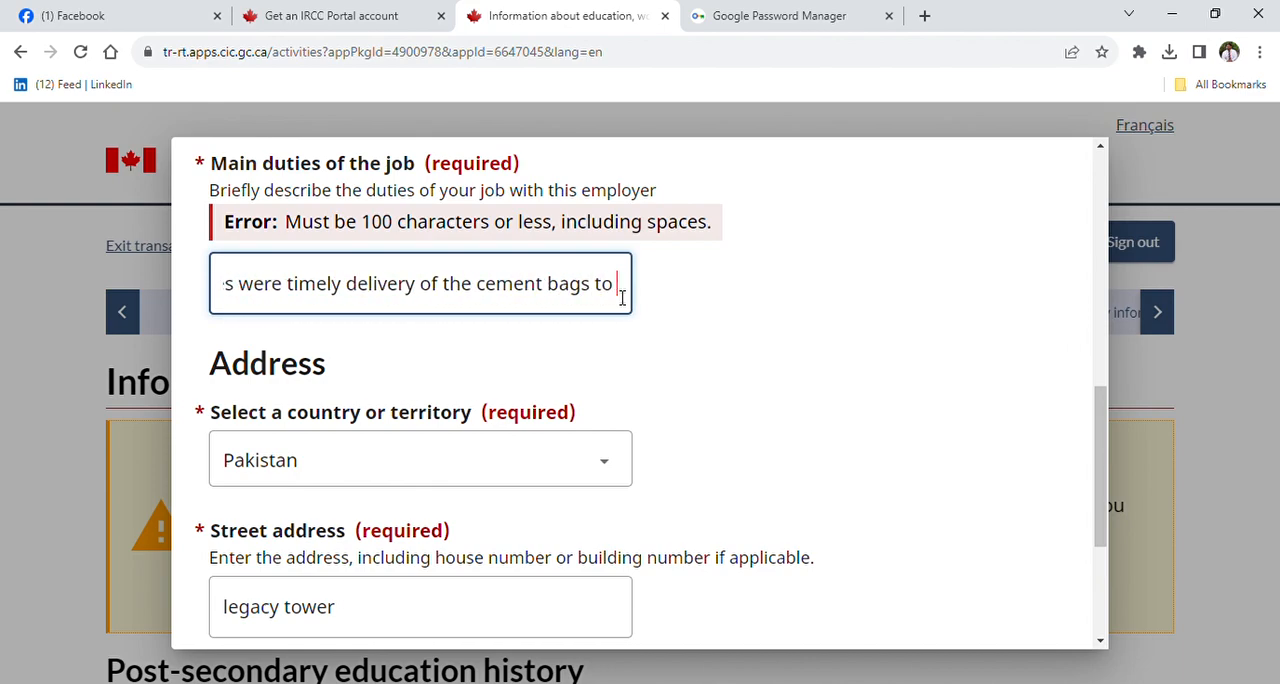
{"action": "type", "text": "the retailers and keep records of all stocks."}
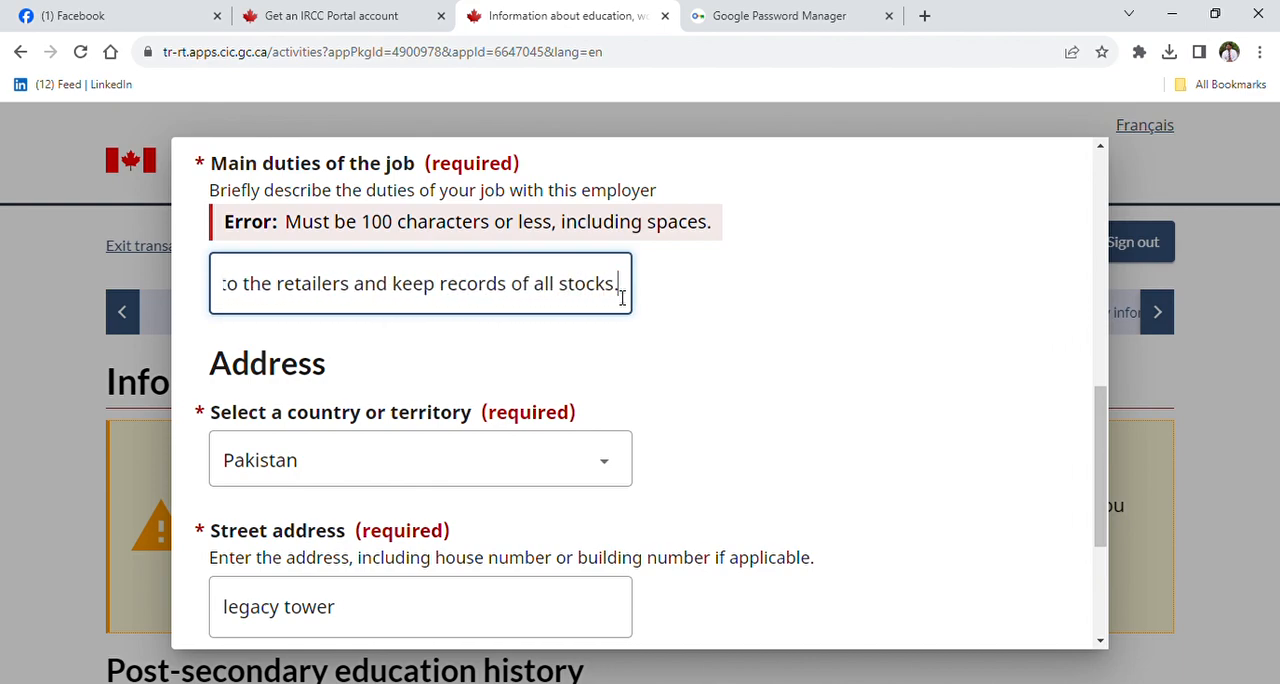
{"action": "key", "text": "BackSpace"}
{"action": "key", "text": "BackSpace"}
{"action": "key", "text": "BackSpace"}
{"action": "key", "text": "BackSpace"}
{"action": "key", "text": "BackSpace"}
{"action": "key", "text": "BackSpace"}
{"action": "key", "text": "BackSpace"}
{"action": "key", "text": "BackSpace"}
{"action": "key", "text": "BackSpace"}
{"action": "key", "text": "BackSpace"}
{"action": "key", "text": "BackSpace"}
{"action": "key", "text": "BackSpace"}
{"action": "key", "text": "BackSpace"}
{"action": "key", "text": "BackSpace"}
{"action": "key", "text": "BackSpace"}
{"action": "key", "text": "BackSpace"}
{"action": "key", "text": "BackSpace"}
{"action": "key", "text": "BackSpace"}
{"action": "key", "text": "BackSpace"}
{"action": "key", "text": "BackSpace"}
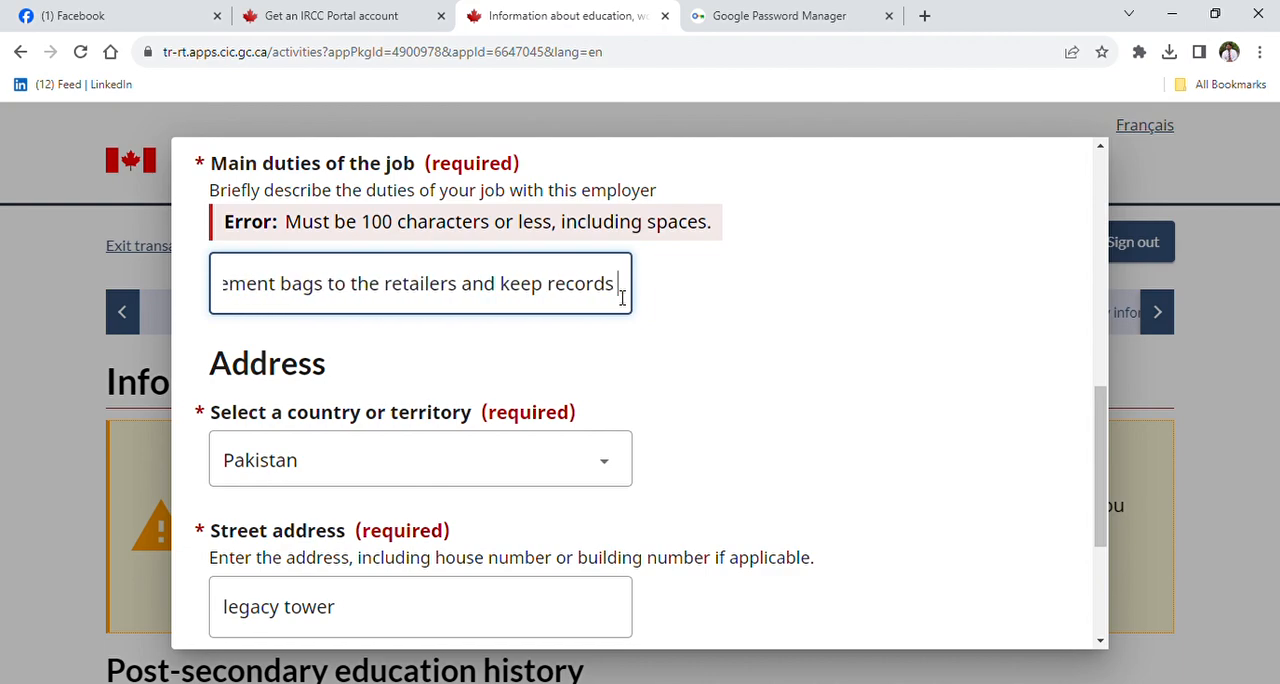
{"action": "key", "text": "BackSpace"}
{"action": "key", "text": "BackSpace"}
{"action": "key", "text": "BackSpace"}
{"action": "key", "text": "BackSpace"}
{"action": "key", "text": "BackSpace"}
{"action": "key", "text": "BackSpace"}
{"action": "key", "text": "BackSpace"}
{"action": "key", "text": "BackSpace"}
{"action": "key", "text": "BackSpace"}
{"action": "key", "text": "BackSpace"}
{"action": "key", "text": "BackSpace"}
{"action": "key", "text": "BackSpace"}
{"action": "key", "text": "BackSpace"}
{"action": "key", "text": "BackSpace"}
{"action": "key", "text": "BackSpace"}
{"action": "key", "text": "BackSpace"}
{"action": "key", "text": "BackSpace"}
{"action": "key", "text": "BackSpace"}
{"action": "key", "text": "BackSpace"}
{"action": "key", "text": "BackSpace"}
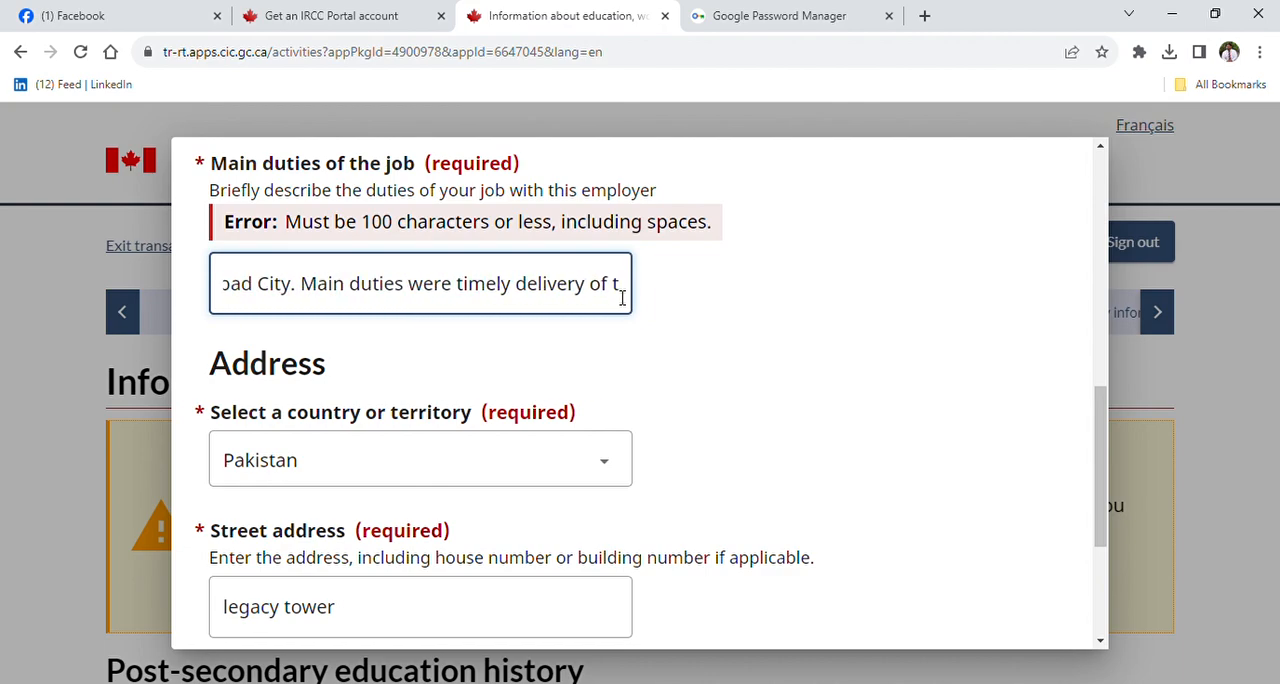
{"action": "key", "text": "BackSpace"}
{"action": "key", "text": "BackSpace"}
{"action": "key", "text": "BackSpace"}
{"action": "key", "text": "BackSpace"}
{"action": "key", "text": "BackSpace"}
{"action": "key", "text": "BackSpace"}
{"action": "key", "text": "BackSpace"}
{"action": "key", "text": "BackSpace"}
{"action": "key", "text": "BackSpace"}
{"action": "key", "text": "BackSpace"}
{"action": "key", "text": "BackSpace"}
{"action": "key", "text": "BackSpace"}
{"action": "key", "text": "BackSpace"}
{"action": "key", "text": "BackSpace"}
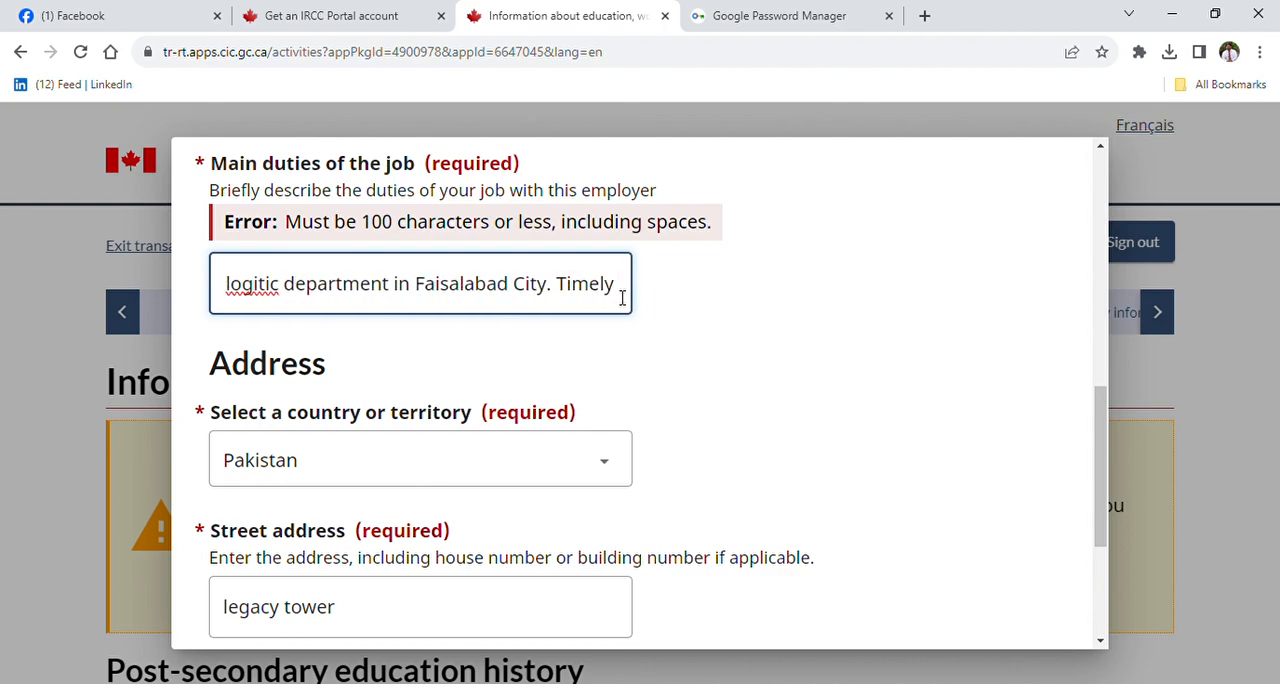
{"action": "type", "text": "Timely delivery."}
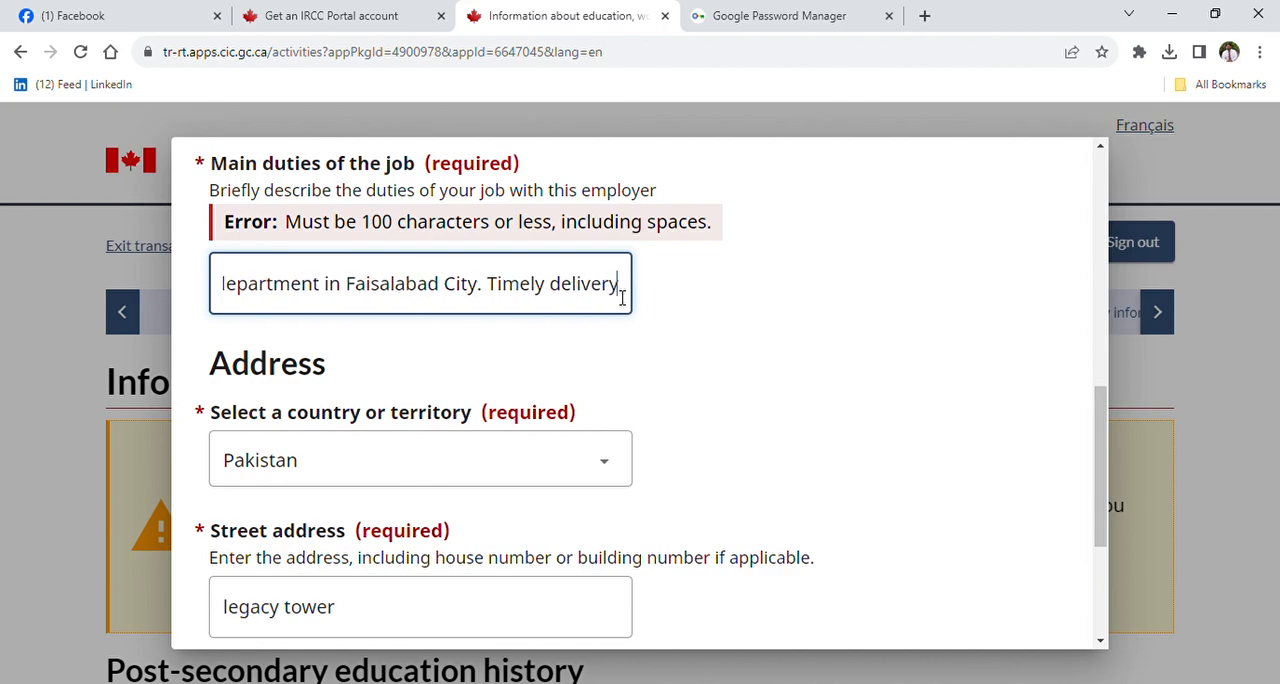
{"action": "left_click", "coordinate": [772, 320]}
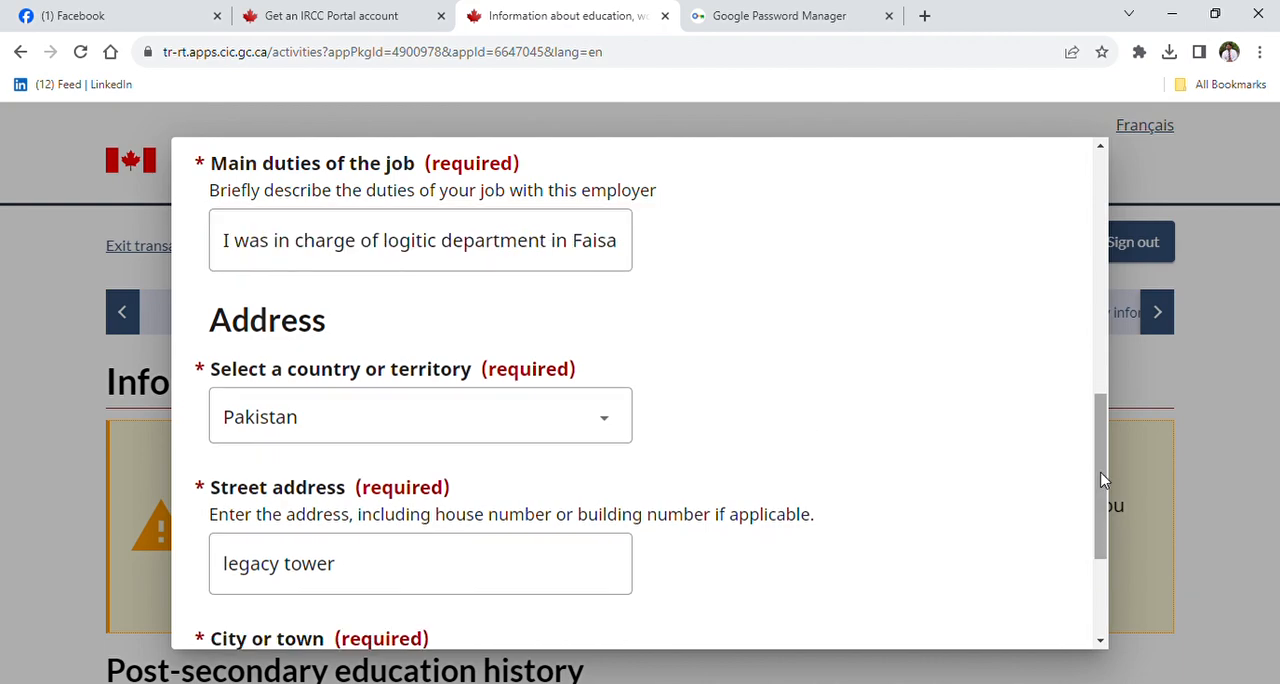
Set the employer's city to FAISALABAD and save the Maple Leaf Cement Factory work entry.
{"action": "left_click_drag", "start_coordinate": [1102, 480], "coordinate": [1098, 571]}
{"action": "left_click", "coordinate": [338, 450]}
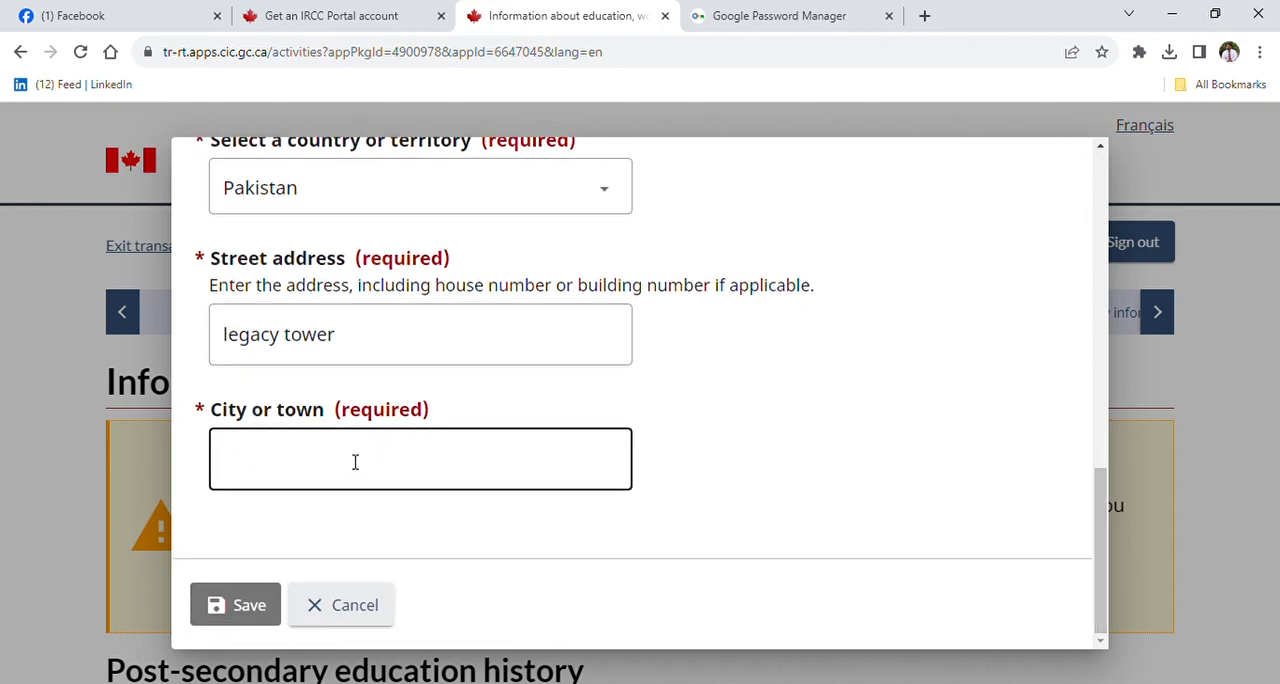
{"action": "type", "text": "fa"}
{"action": "key", "text": "Down"}
{"action": "key", "text": "Return"}
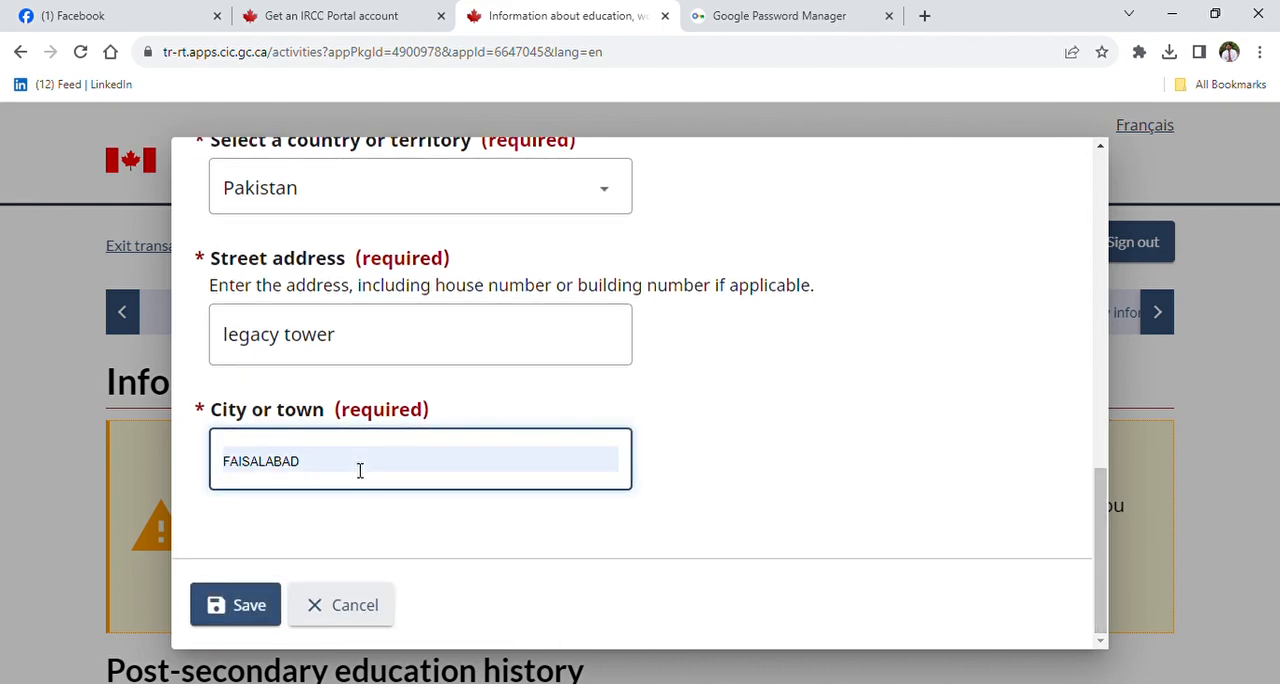
{"action": "left_click", "coordinate": [268, 608]}
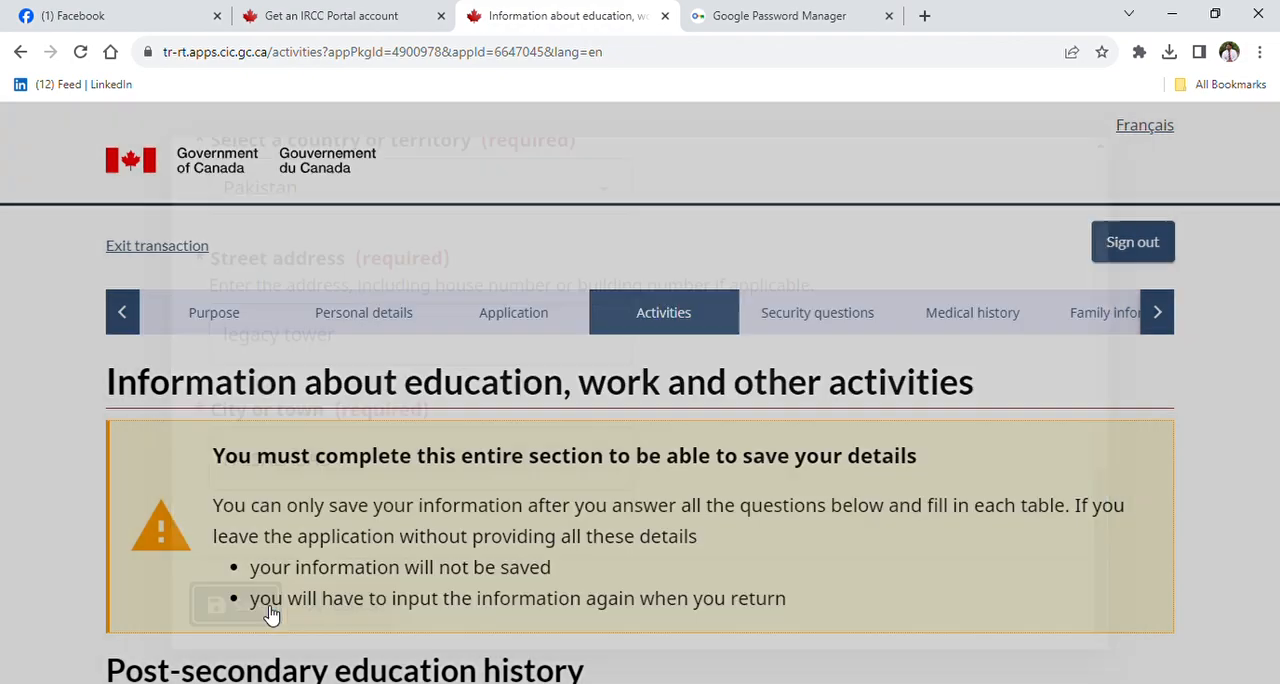
Try to save the Activities section and continue, and check the dates of the listed work entries for gaps.
{"action": "left_click_drag", "start_coordinate": [1275, 477], "coordinate": [1275, 640]}
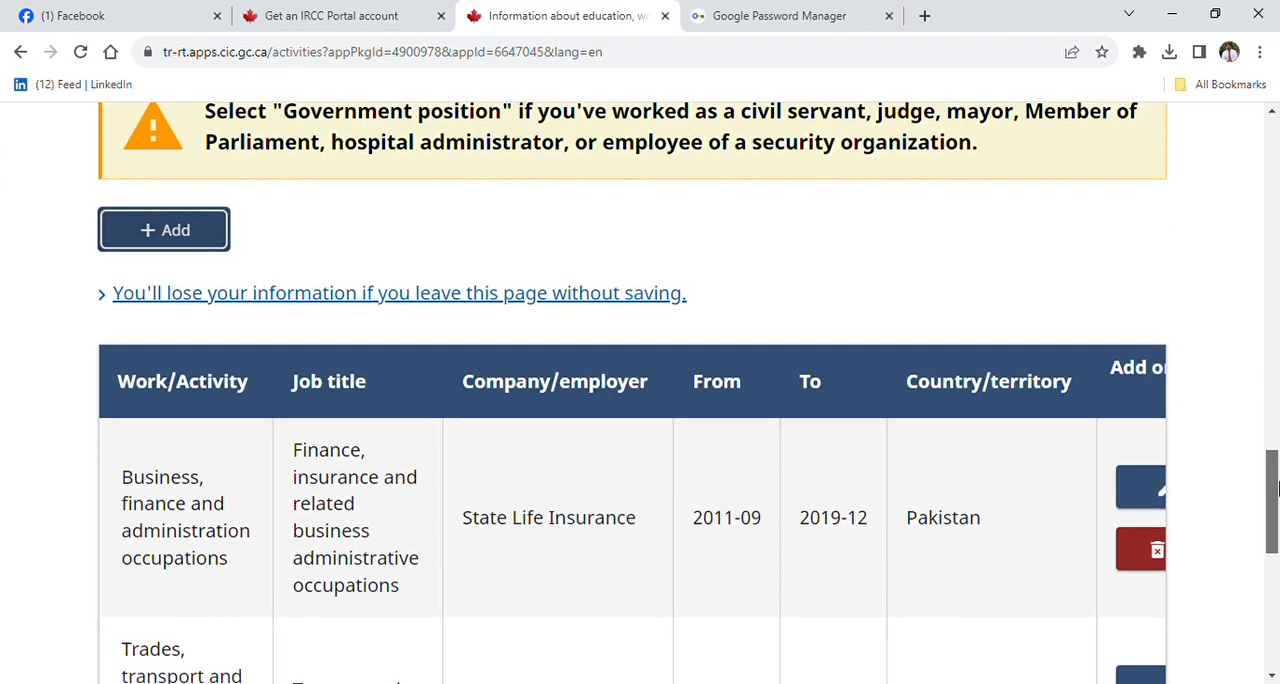
{"action": "left_click", "coordinate": [1112, 330]}
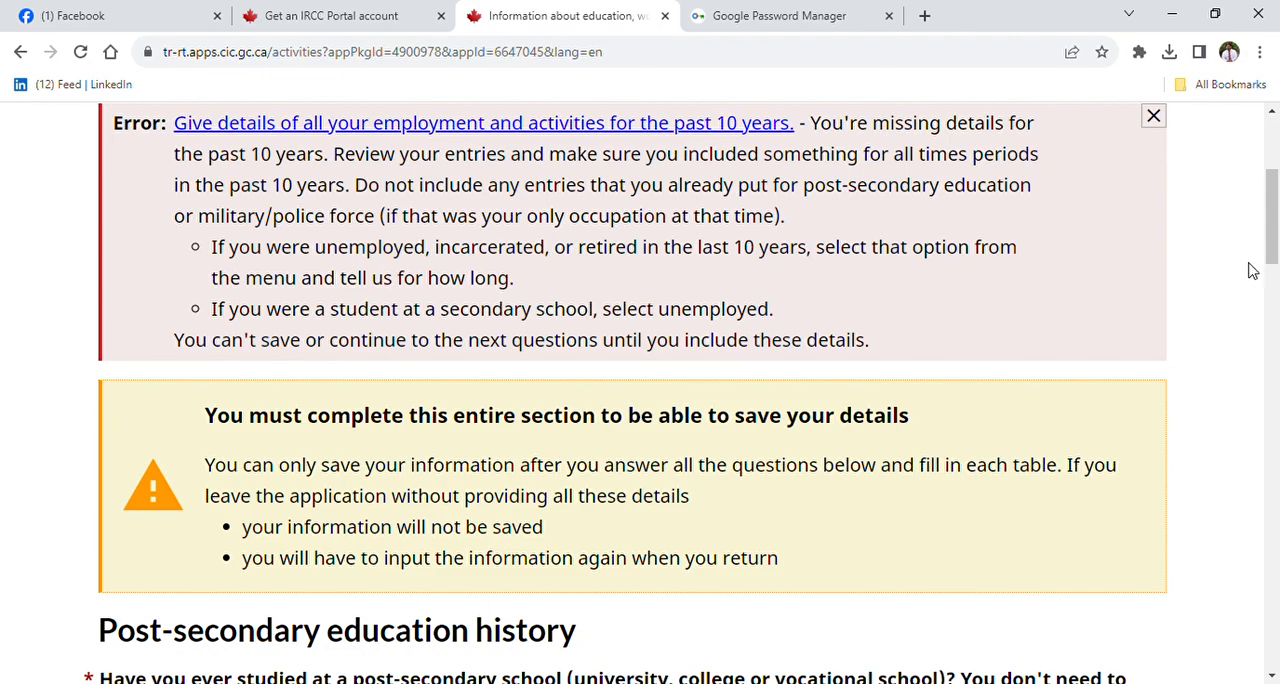
{"action": "left_click_drag", "start_coordinate": [1274, 222], "coordinate": [1276, 566]}
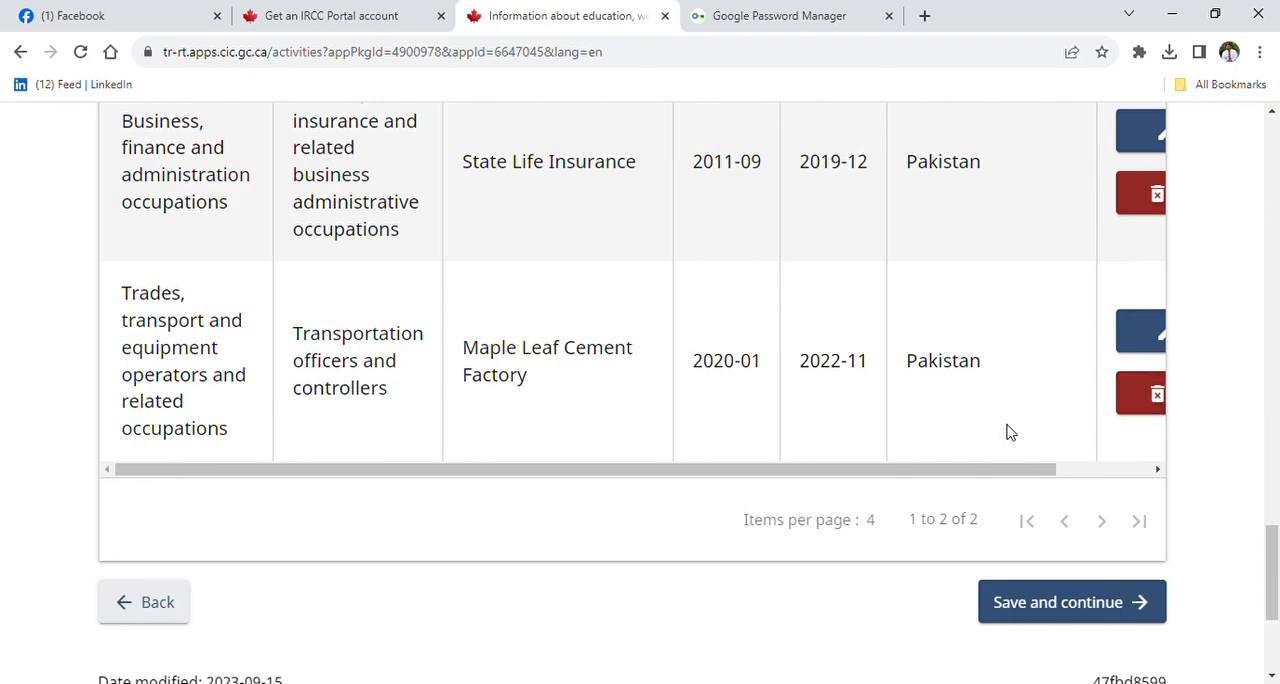
{"action": "scroll", "coordinate": [1010, 432], "scroll_direction": "up", "scroll_amount": 2}
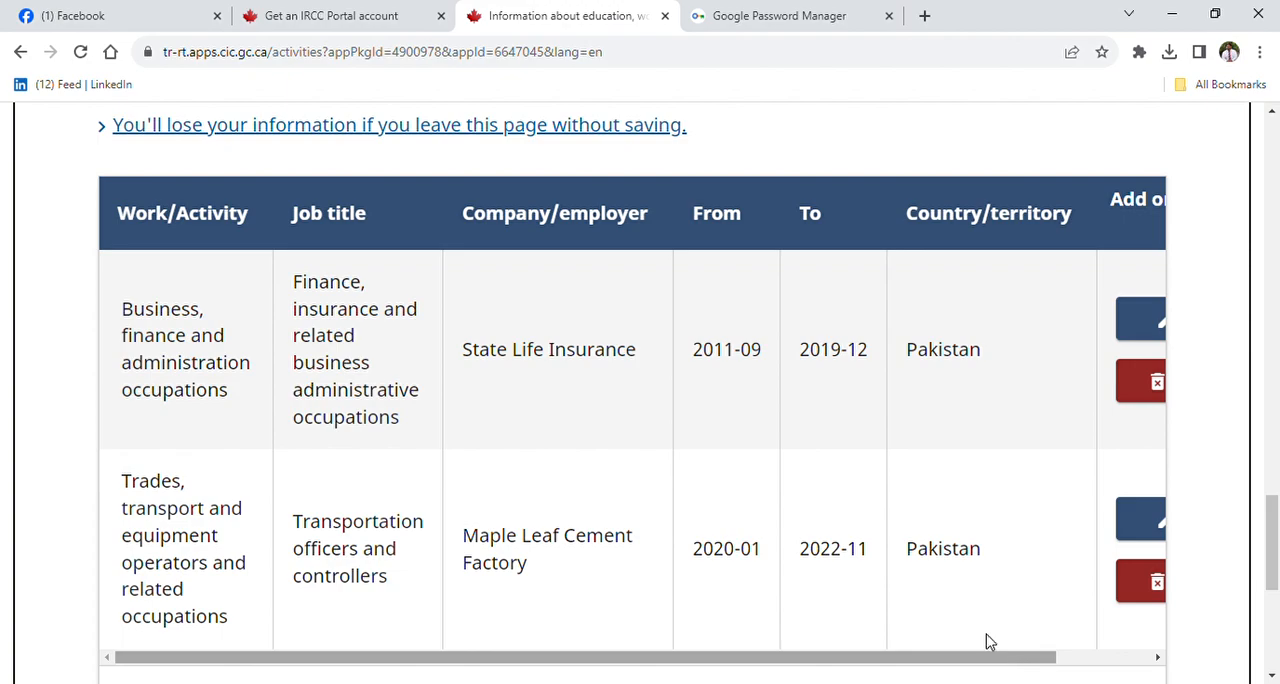
Add another work entry to the employment history, starting December 2022 and marked as ongoing.
{"action": "left_click_drag", "start_coordinate": [1275, 510], "coordinate": [1277, 445]}
{"action": "left_click", "coordinate": [181, 425]}
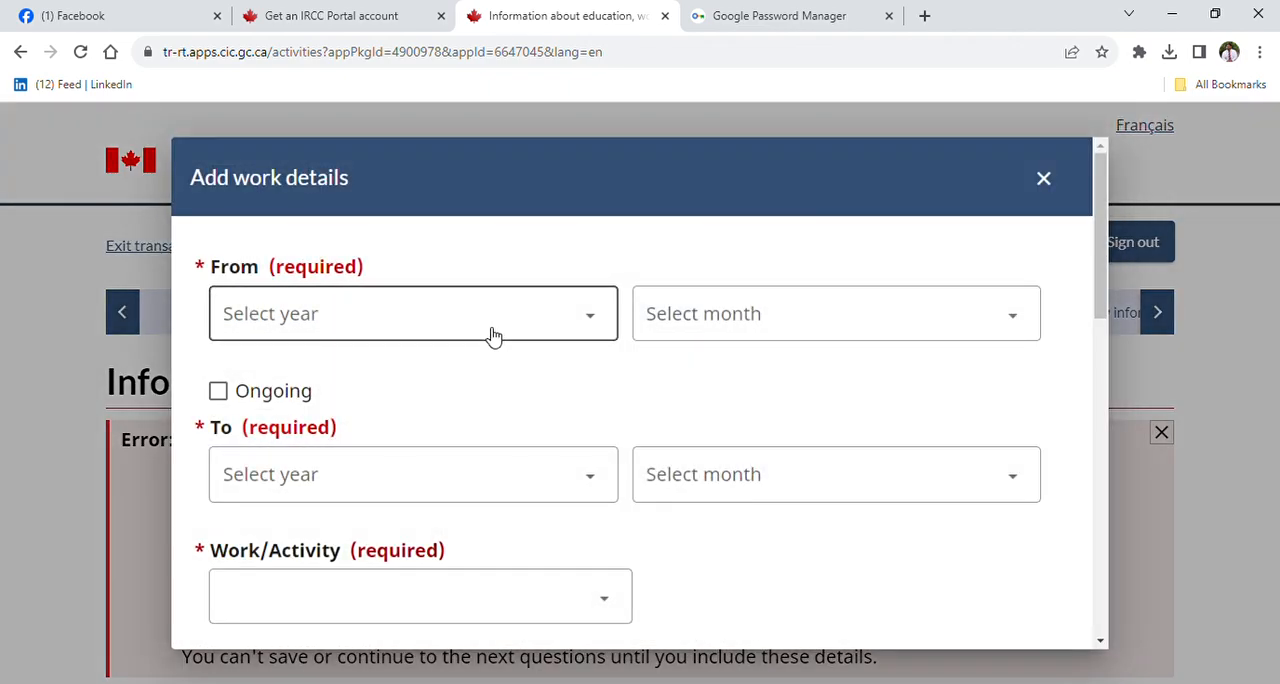
{"action": "left_click", "coordinate": [517, 332]}
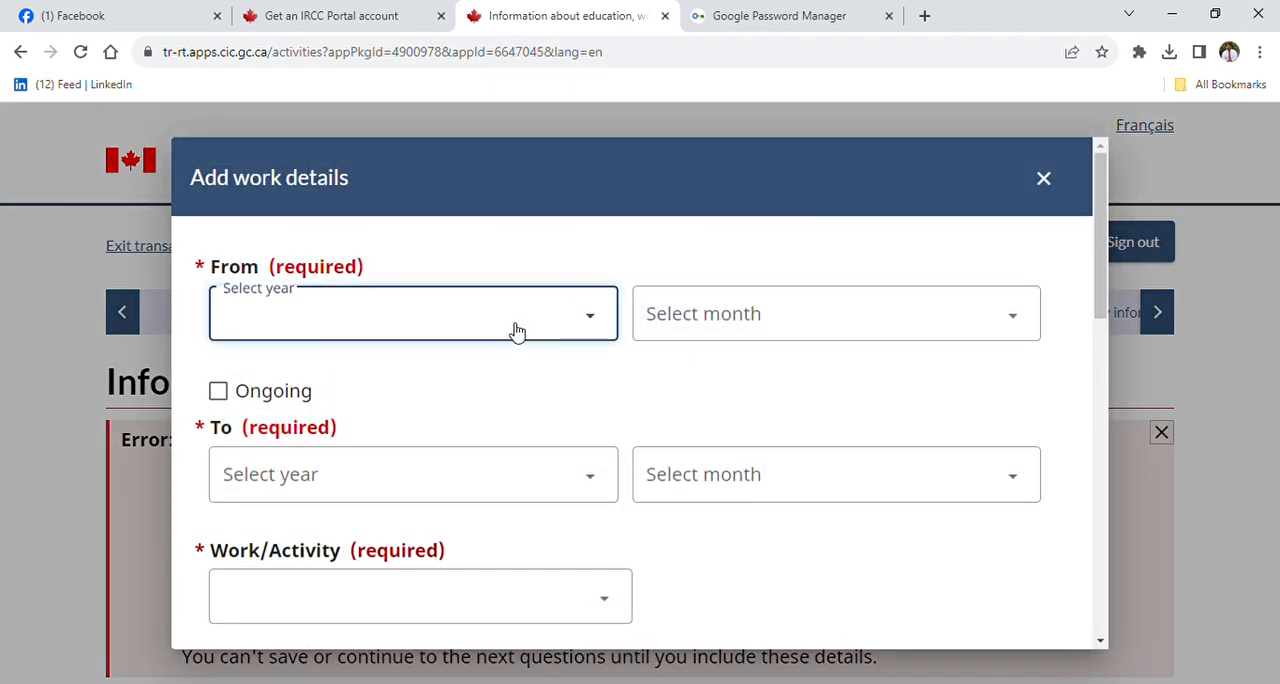
{"action": "key", "text": "Down"}
{"action": "key", "text": "Down"}
{"action": "left_click", "coordinate": [674, 323]}
{"action": "key", "text": "Down"}
{"action": "key", "text": "Down"}
{"action": "key", "text": "Down"}
{"action": "key", "text": "Down"}
{"action": "key", "text": "Down"}
{"action": "key", "text": "Down"}
{"action": "key", "text": "Down"}
{"action": "key", "text": "Down"}
{"action": "key", "text": "Down"}
{"action": "key", "text": "Down"}
{"action": "key", "text": "Down"}
{"action": "key", "text": "Down"}
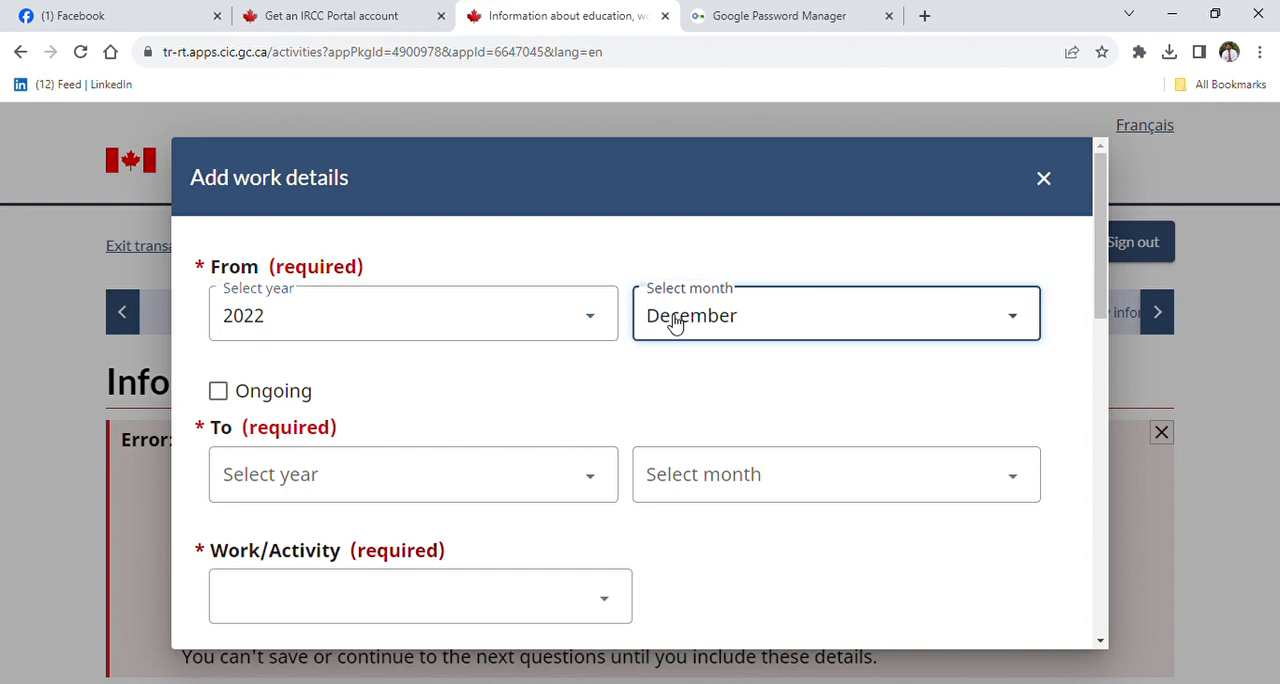
{"action": "left_click", "coordinate": [219, 392]}
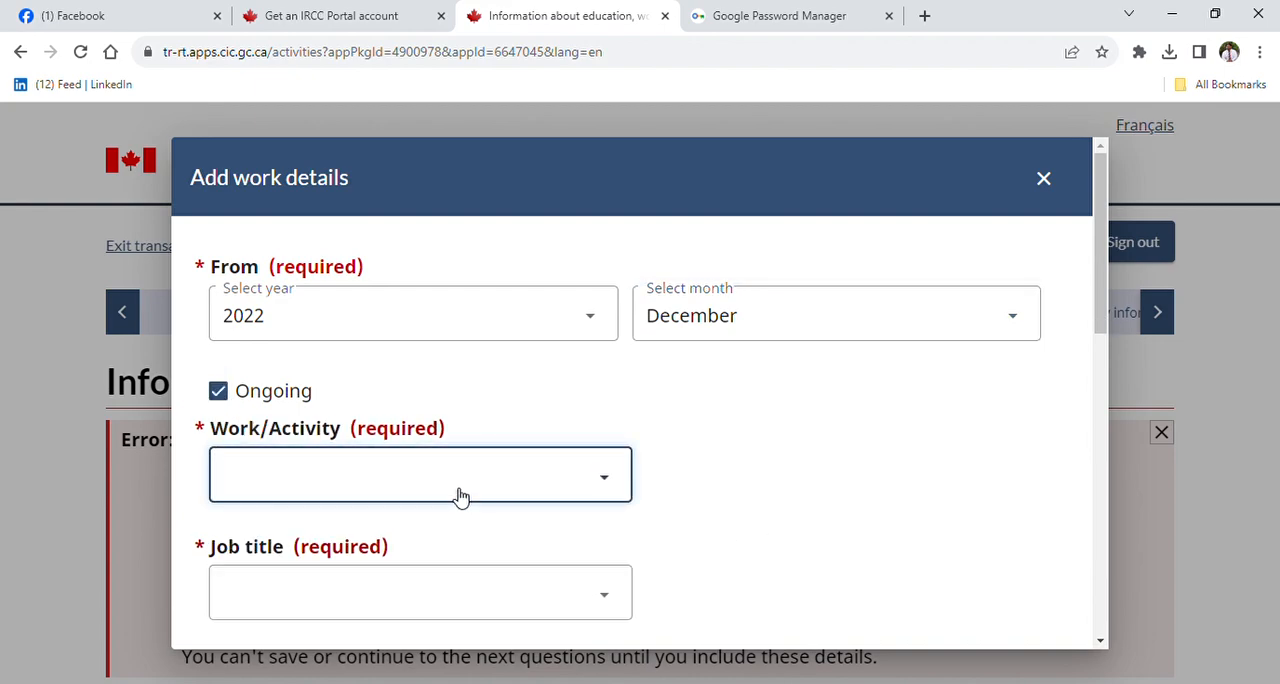
Set the work/activity of the ongoing entry to Trades, transport and equipment operators and related occupations.
{"action": "key", "text": "Down"}
{"action": "key", "text": "Down"}
{"action": "key", "text": "Down"}
{"action": "key", "text": "Down"}
{"action": "key", "text": "Down"}
{"action": "key", "text": "Down"}
{"action": "key", "text": "Down"}
{"action": "key", "text": "Down"}
{"action": "key", "text": "Down"}
{"action": "key", "text": "Down"}
{"action": "key", "text": "Down"}
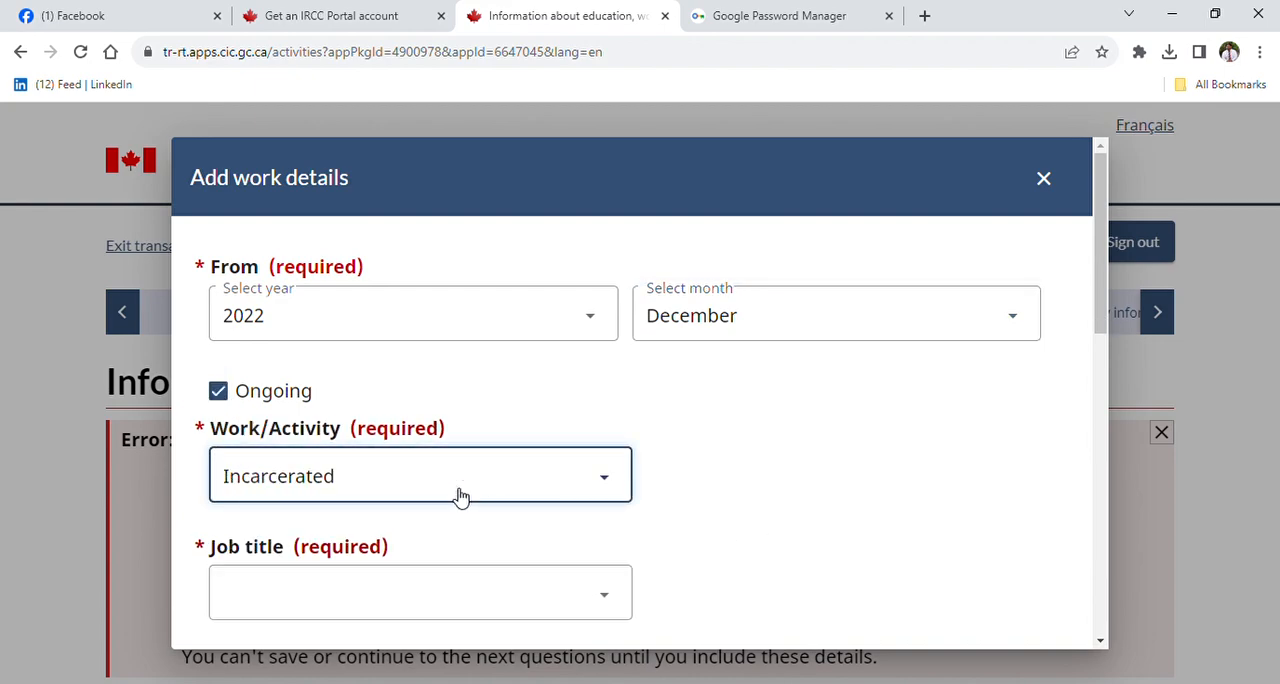
{"action": "key", "text": "Down"}
{"action": "key", "text": "Down"}
{"action": "key", "text": "Down"}
{"action": "key", "text": "Down"}
{"action": "key", "text": "Down"}
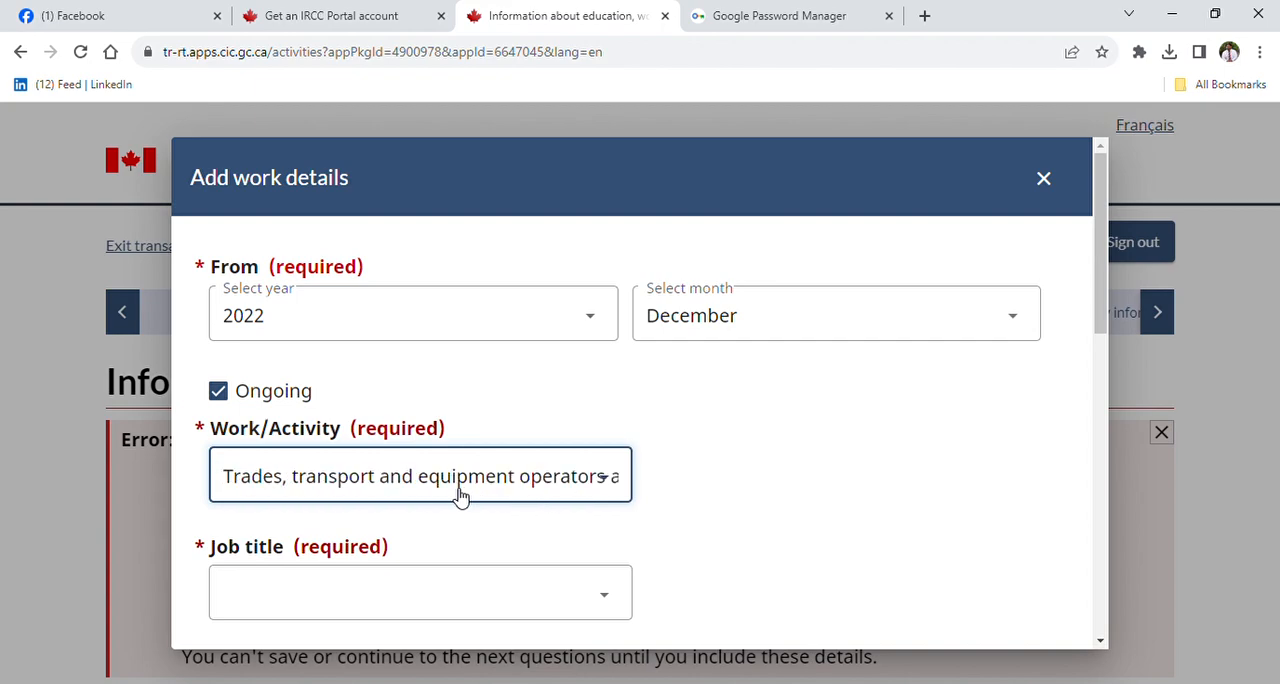
Set the job title of the ongoing work entry to Administrative services managers.
{"action": "left_click_drag", "start_coordinate": [1100, 292], "coordinate": [1117, 371]}
{"action": "left_click", "coordinate": [491, 357]}
{"action": "key", "text": "Down"}
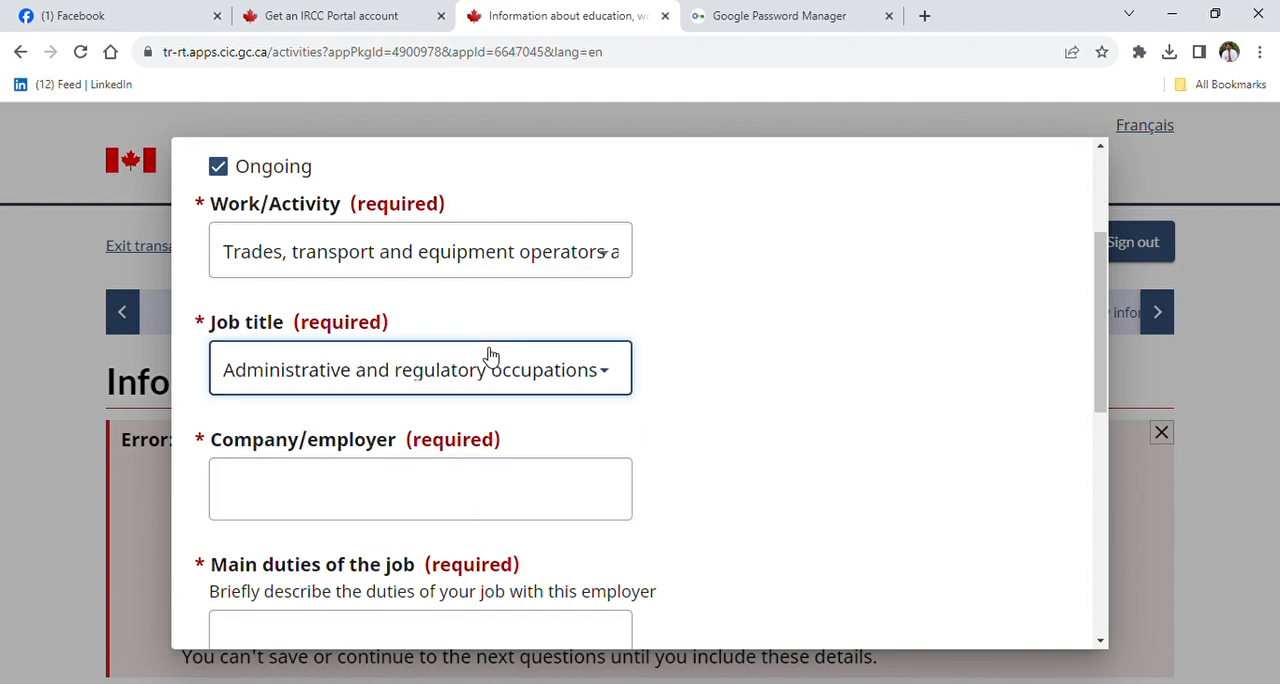
{"action": "key", "text": "Down"}
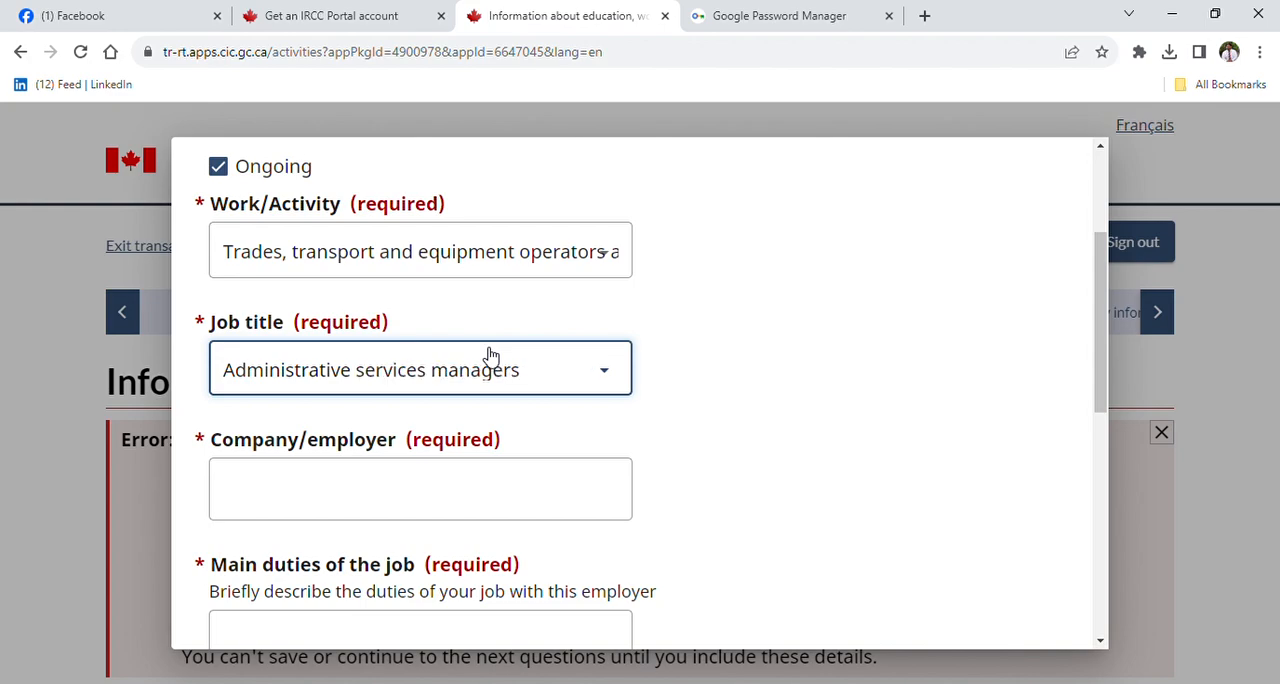
{"action": "left_click", "coordinate": [434, 481]}
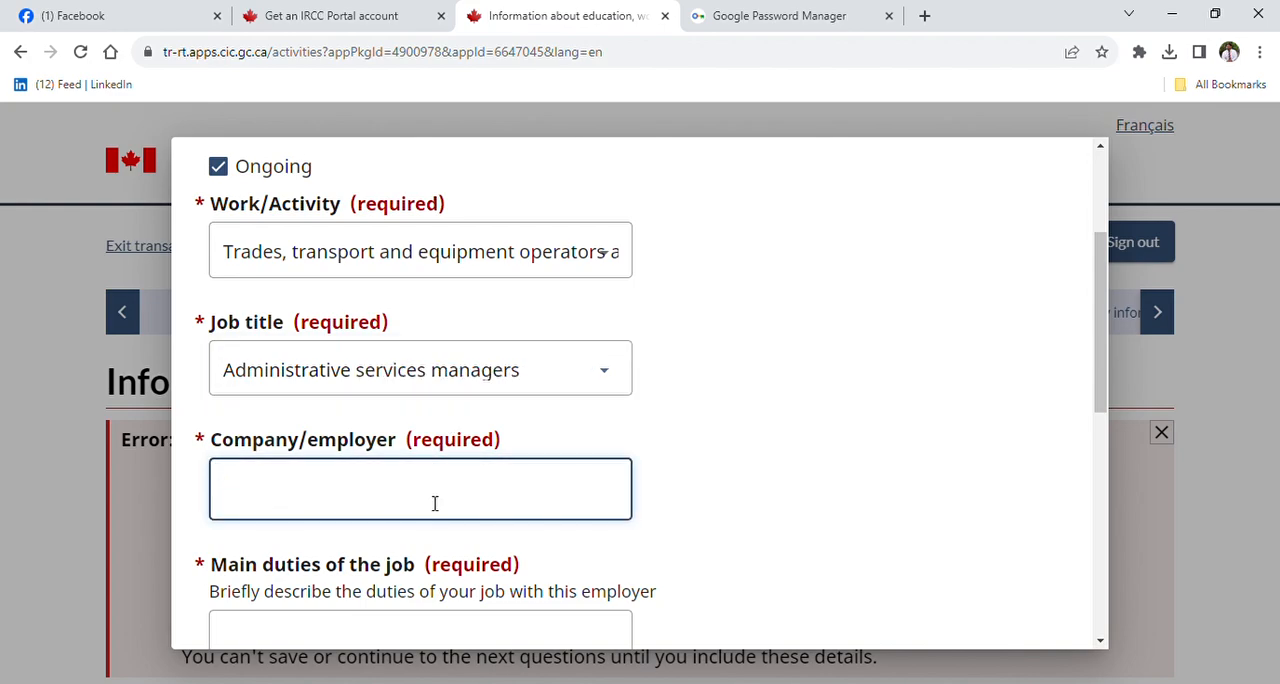
Enter Wasim Traders as the company/employer of the ongoing work entry.
{"action": "type", "text": "Wasim Traders"}
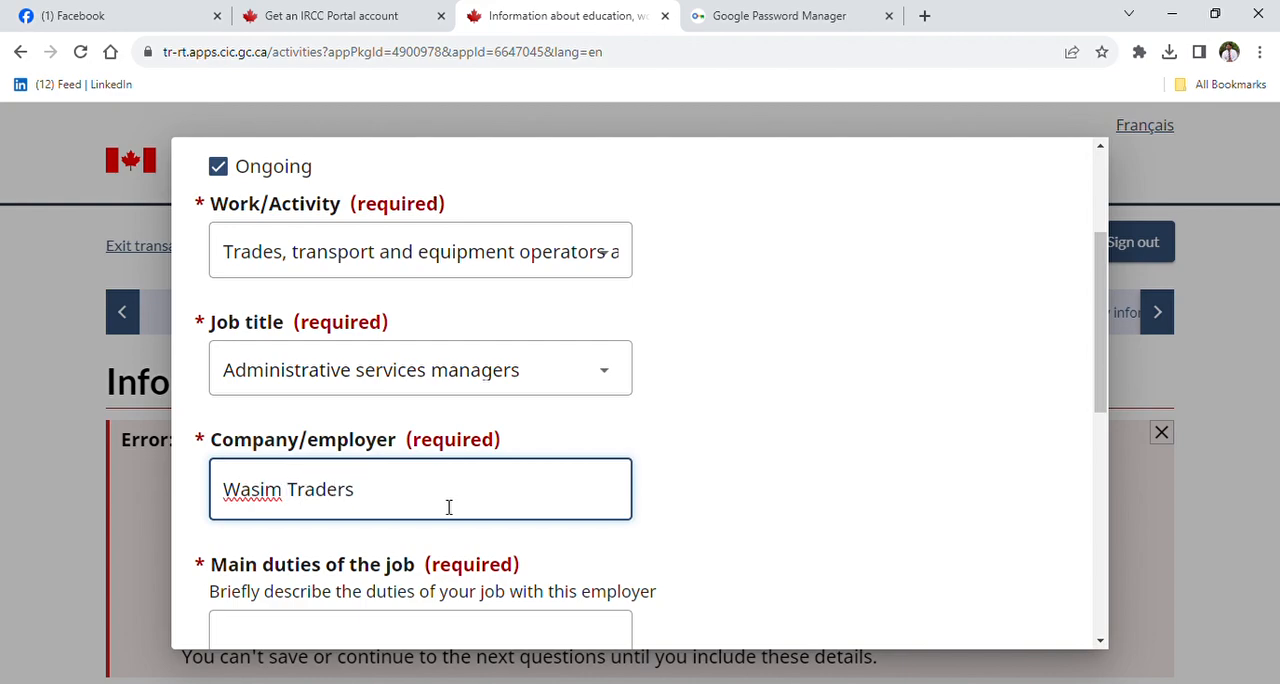
{"action": "left_click", "coordinate": [727, 531]}
{"action": "scroll", "coordinate": [727, 531], "scroll_direction": "down", "scroll_amount": 1}
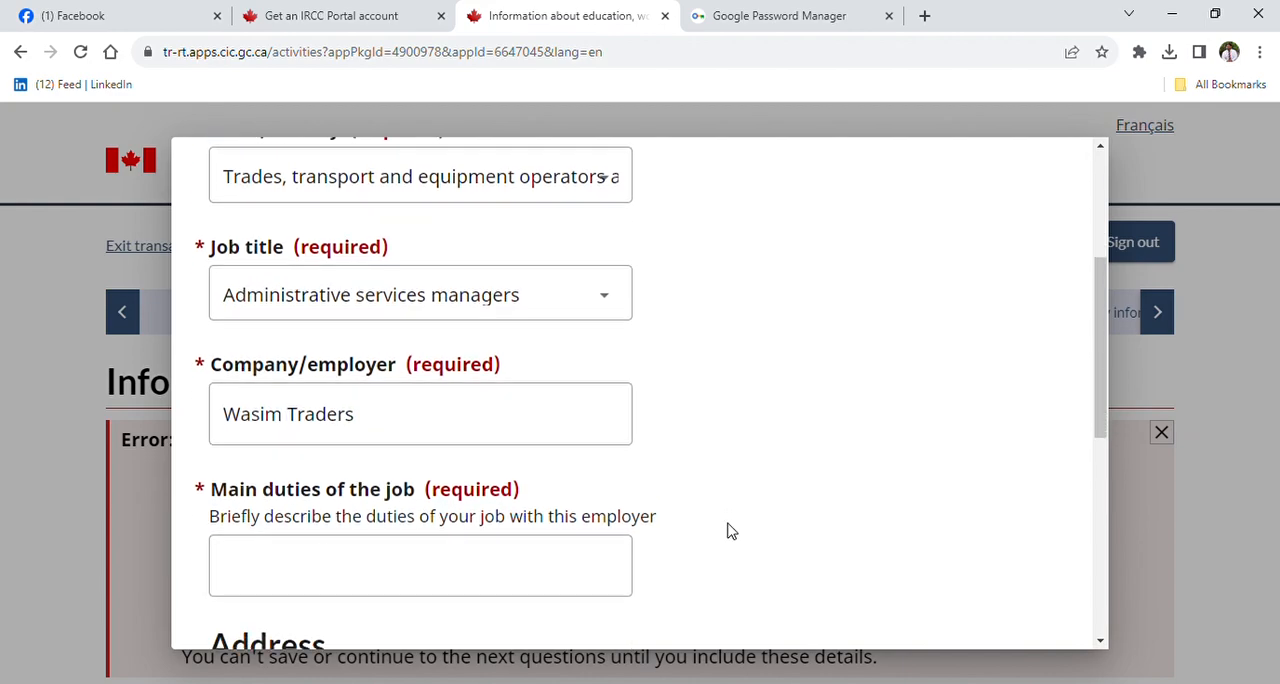
Describe the main duties as "I am the owner of Wasim Traders and we sell building material like cement bags, paints and sand and bricks.".
{"action": "left_click", "coordinate": [551, 566]}
{"action": "type", "text": "I am"}
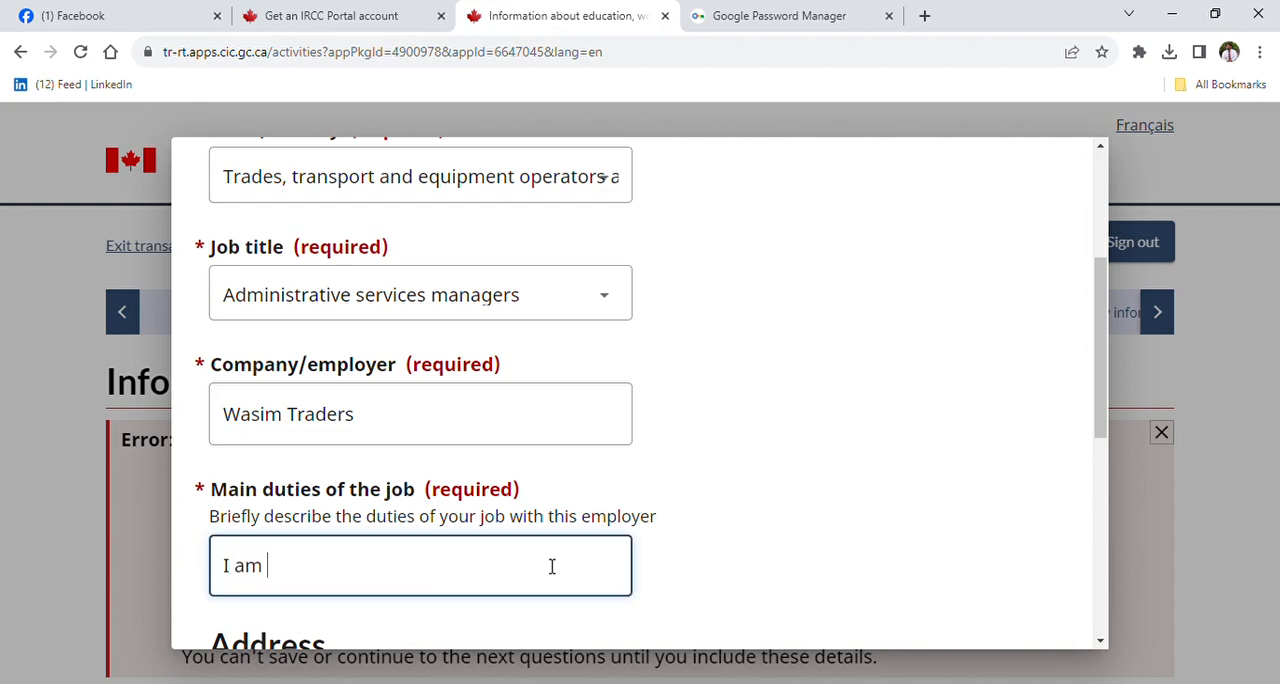
{"action": "type", "text": " the owner"}
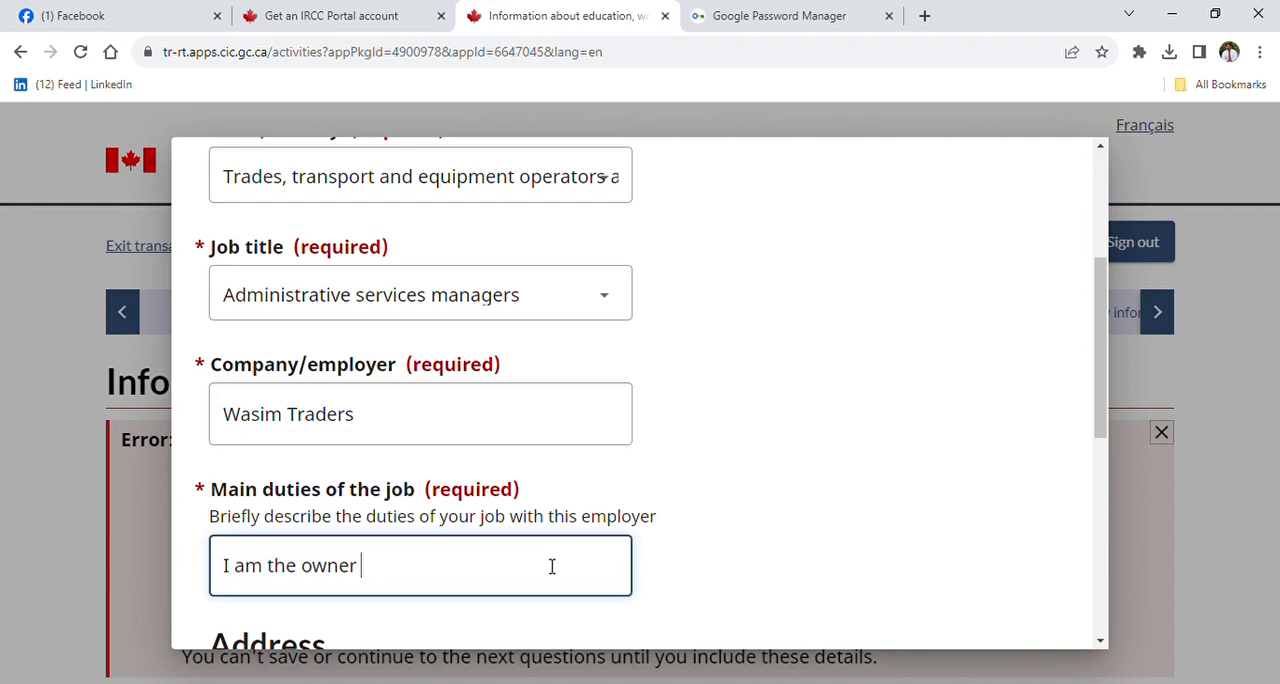
{"action": "type", "text": " of Wasim Traders and w"}
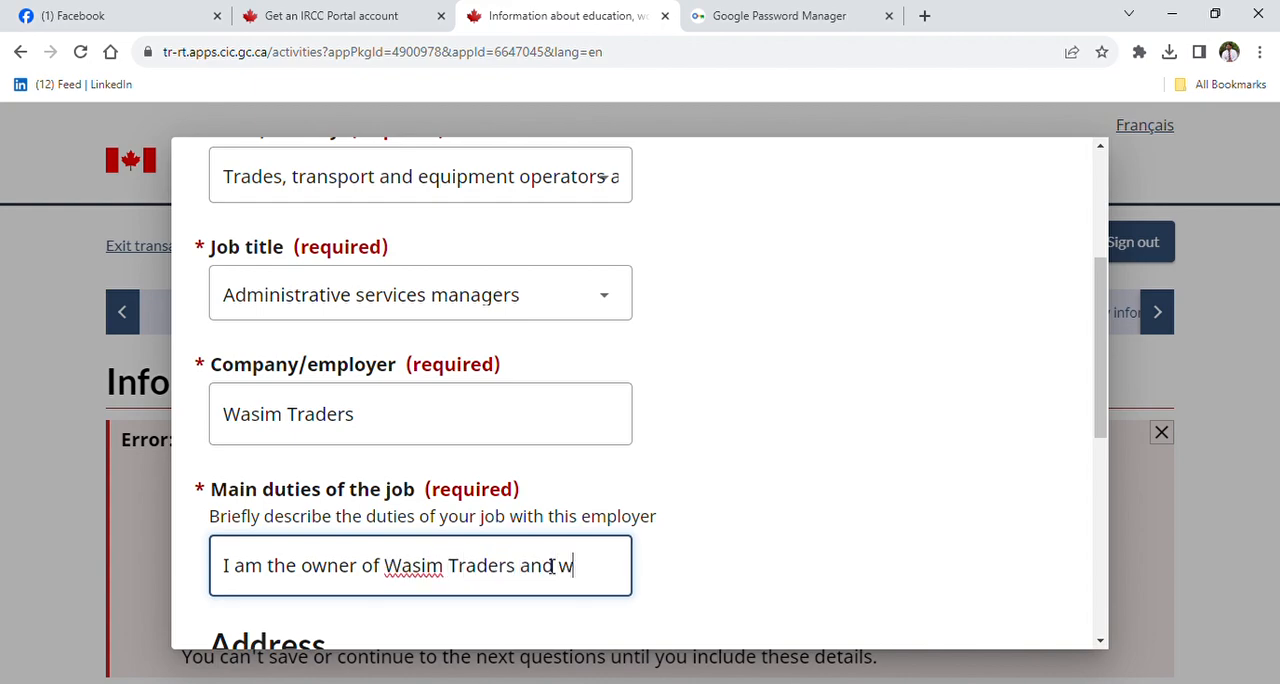
{"action": "type", "text": "e sell "}
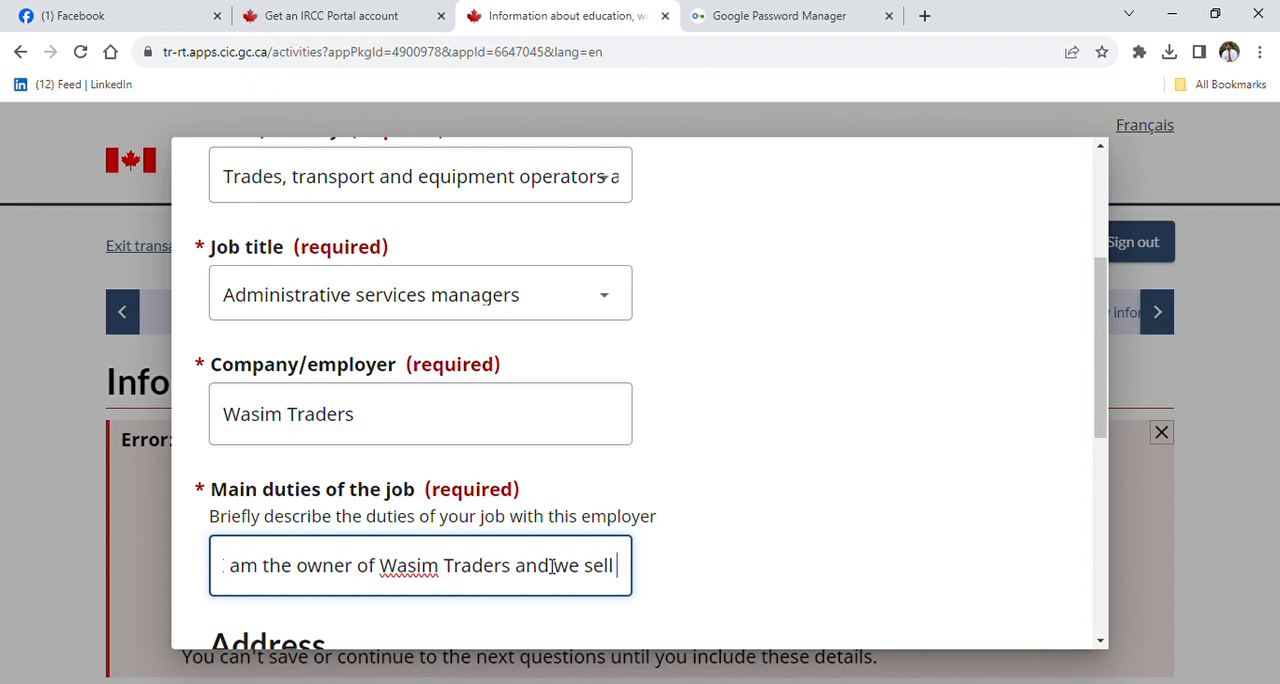
{"action": "type", "text": "buildi"}
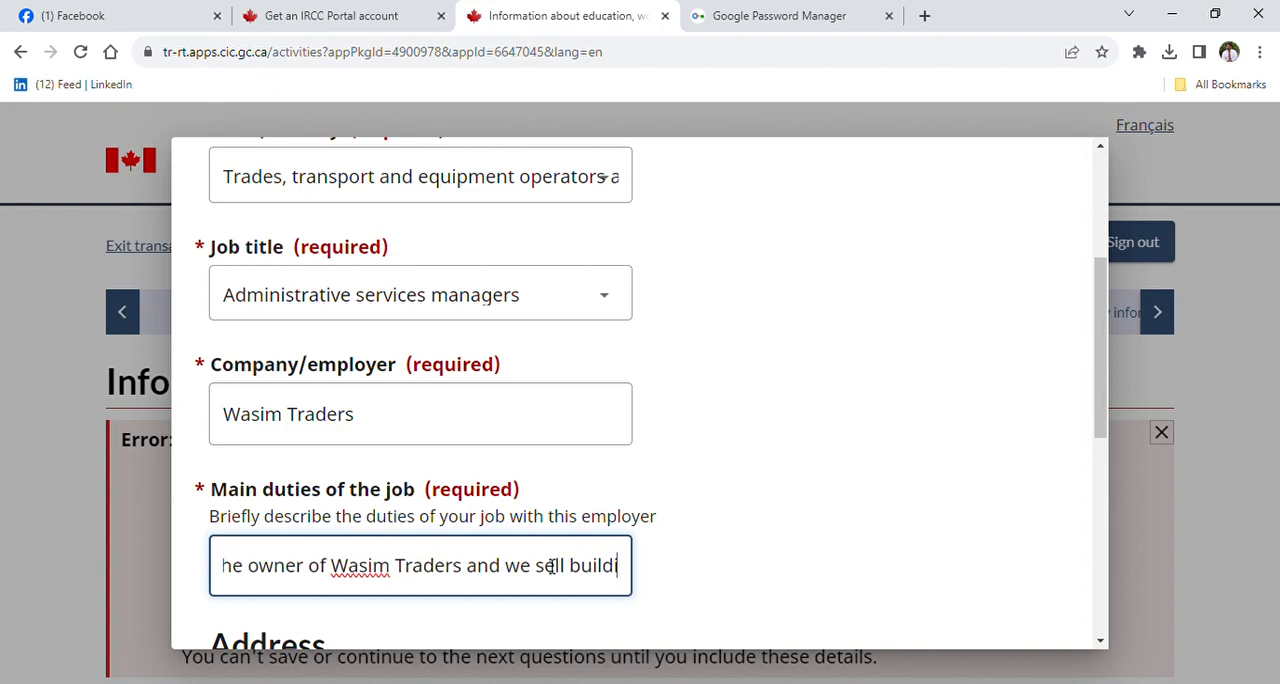
{"action": "type", "text": "ng mater"}
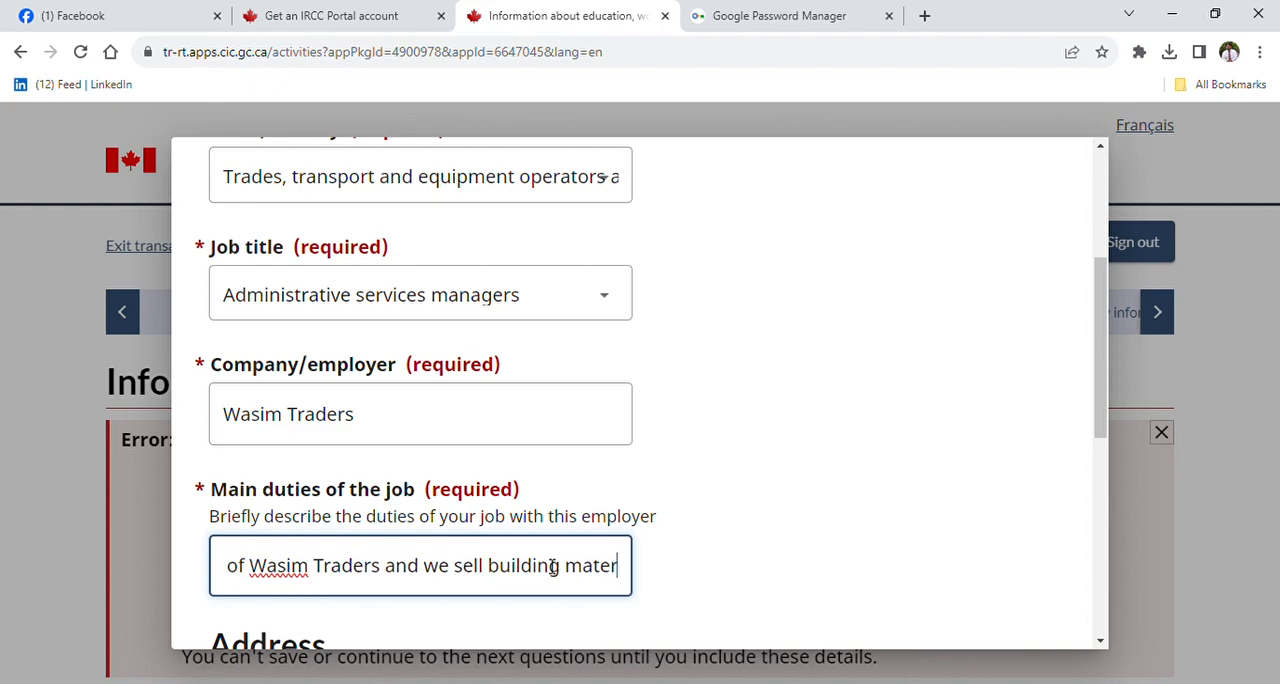
{"action": "type", "text": "ial like "}
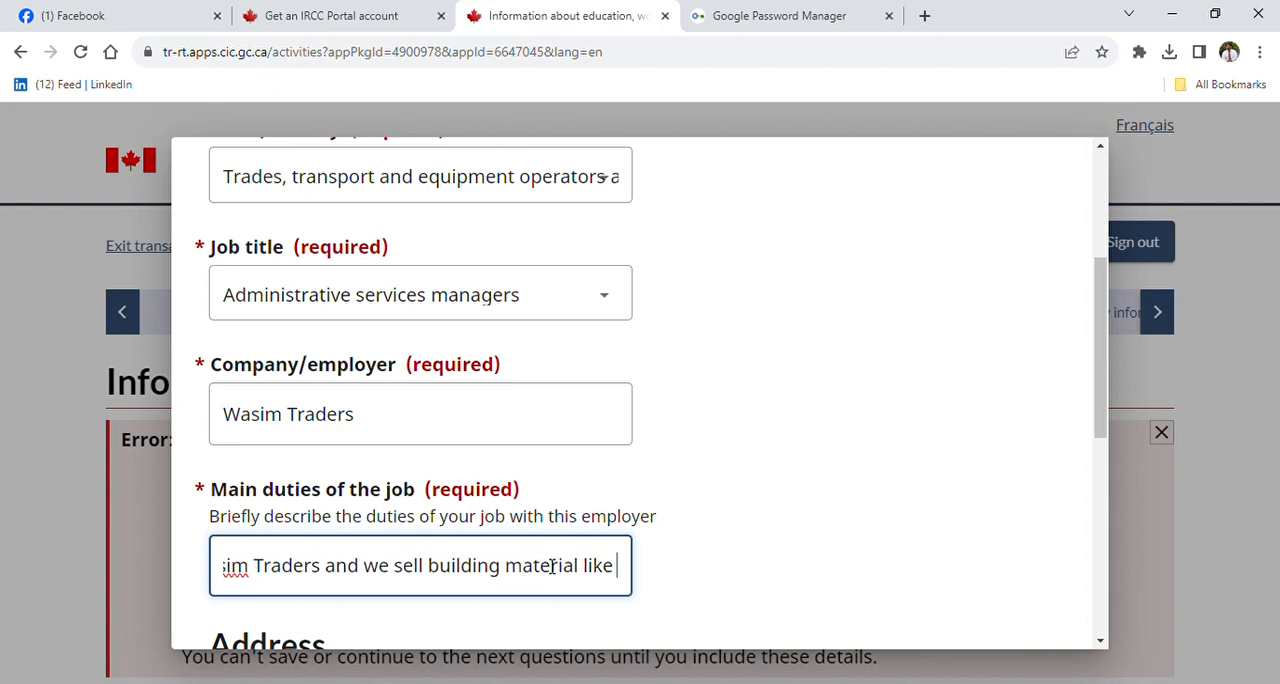
{"action": "type", "text": "cement"}
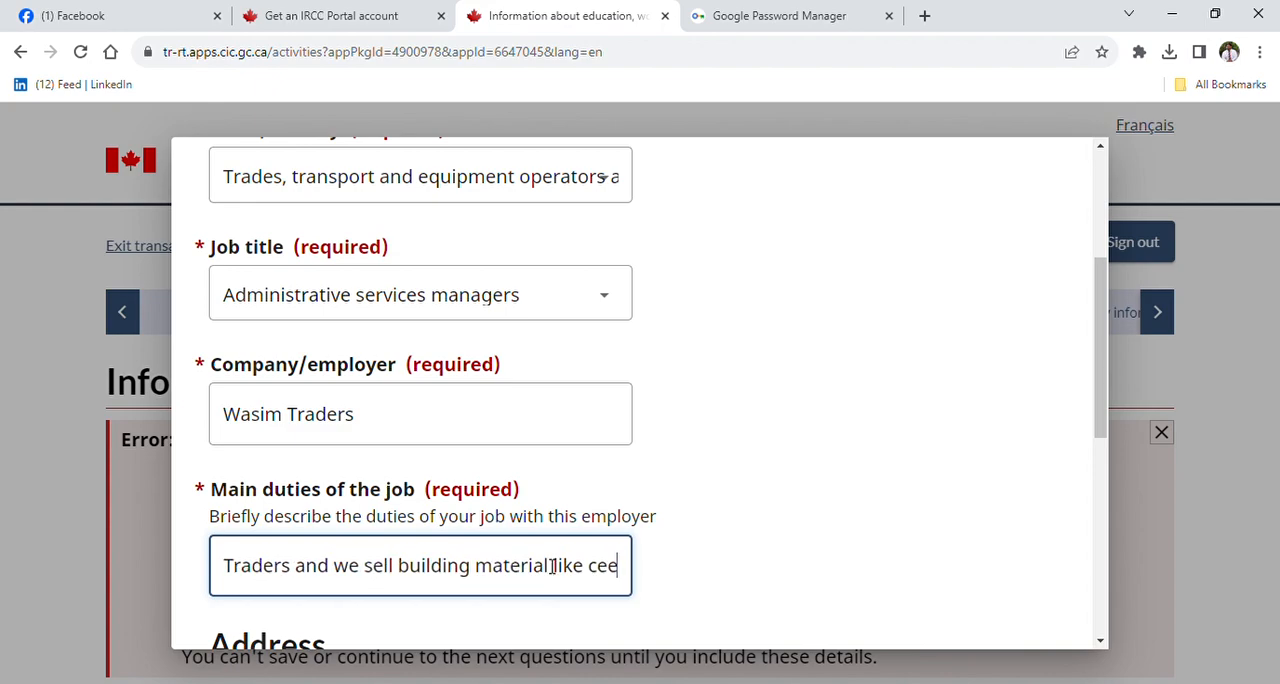
{"action": "type", "text": " bags, p"}
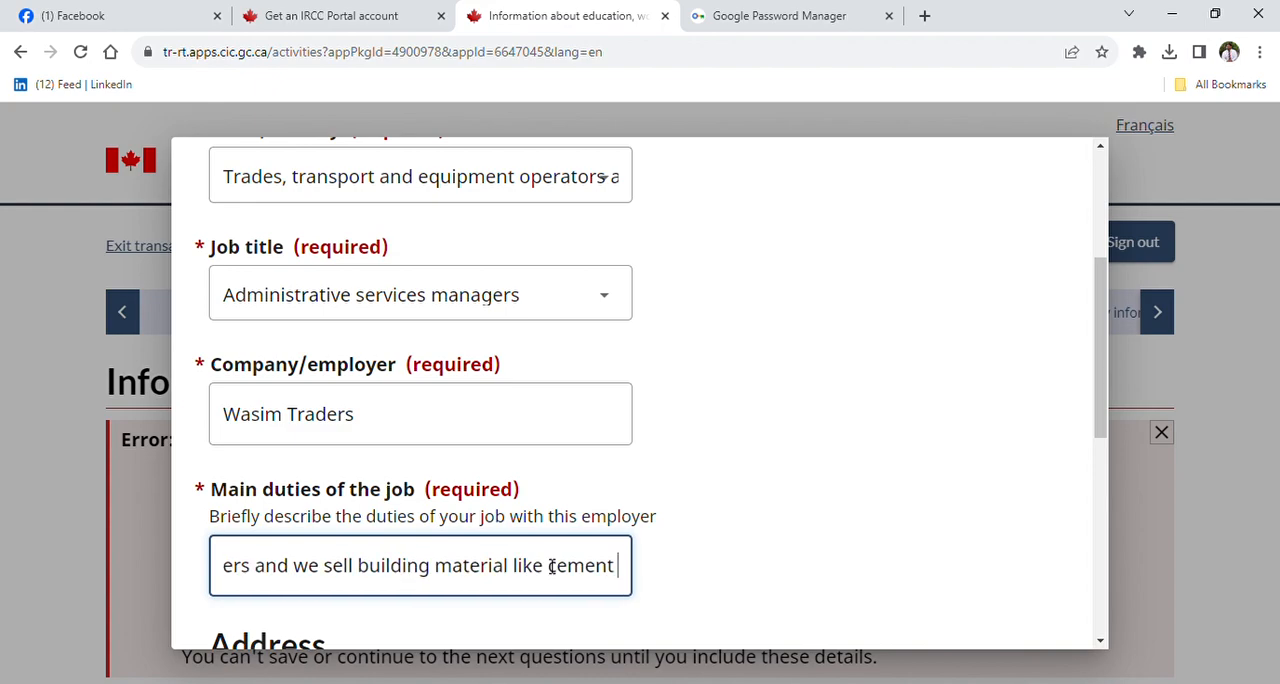
{"action": "type", "text": "ain"}
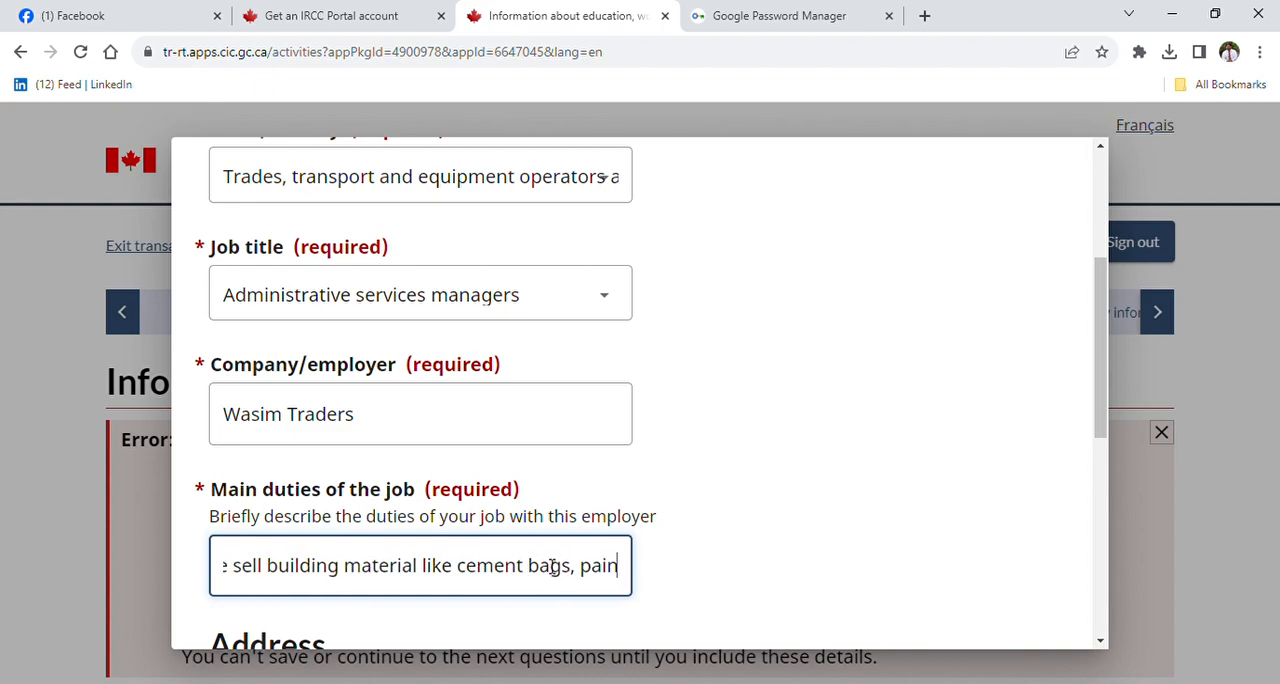
{"action": "type", "text": "ts and s"}
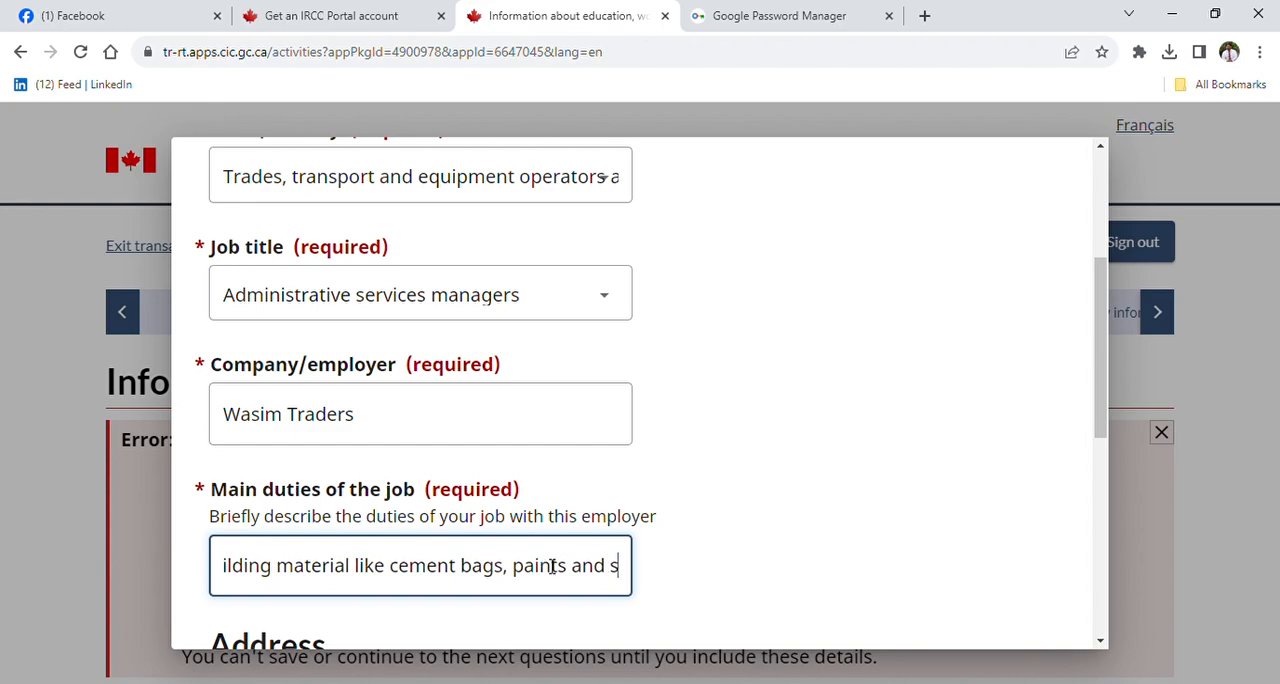
{"action": "type", "text": "and and "}
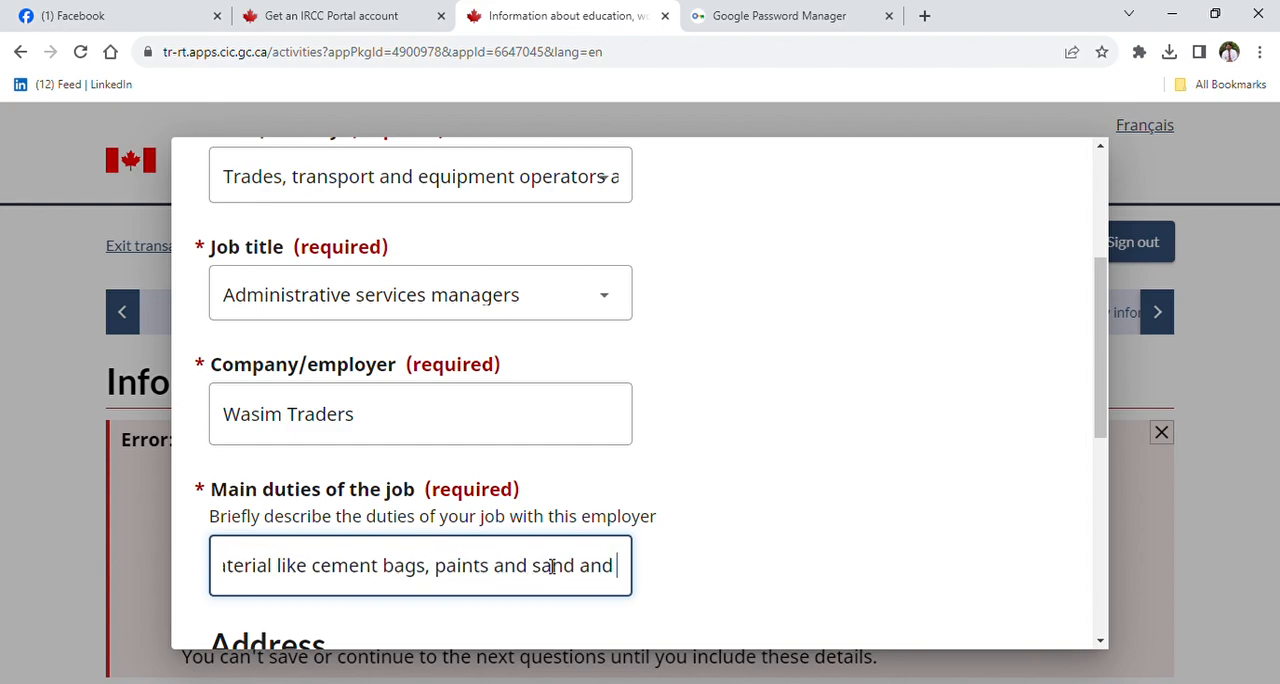
{"action": "type", "text": "bricks,"}
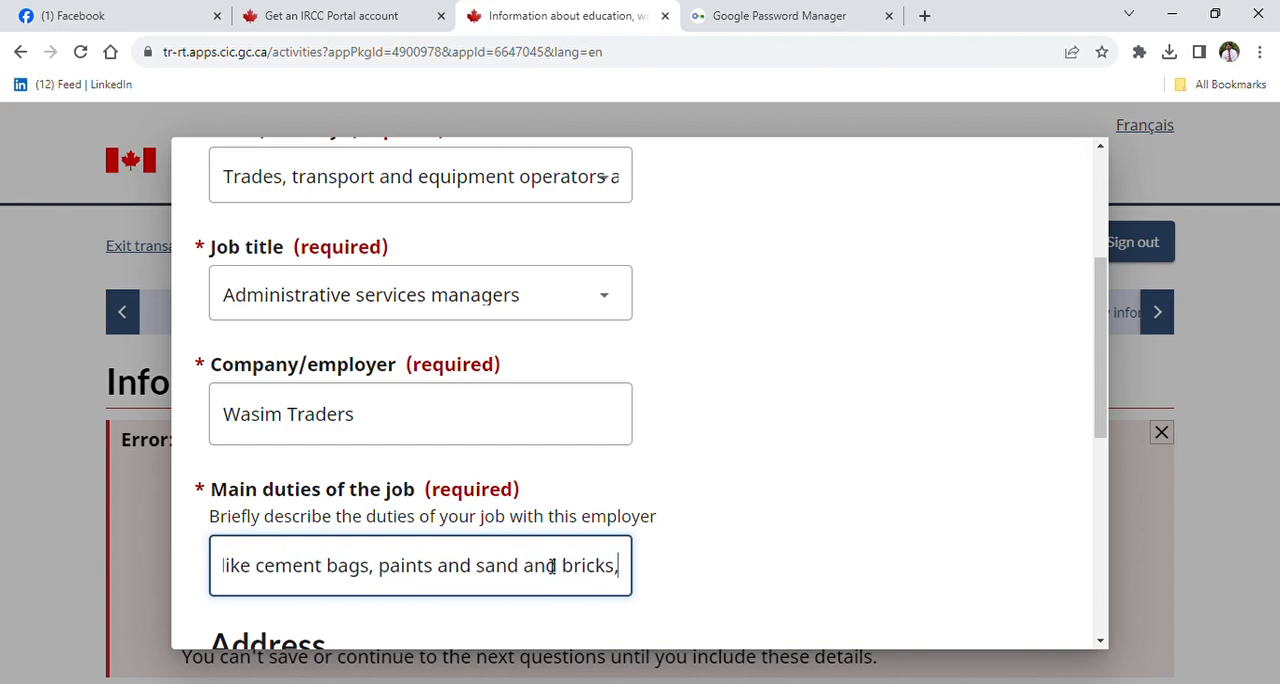
{"action": "key", "text": "BackSpace"}
{"action": "type", "text": "."}
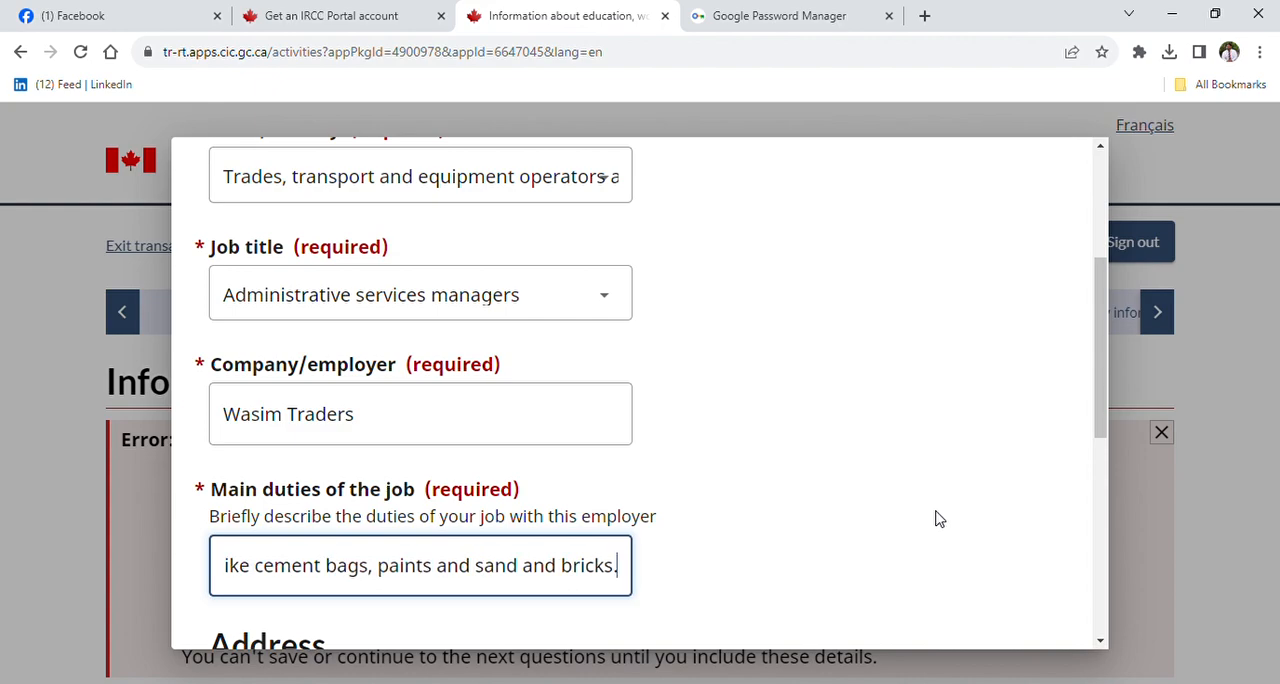
Shorten the main duties description to fit the 100-character limit, making it end with "cement bags, paints, bricks.".
{"action": "left_click_drag", "start_coordinate": [1100, 420], "coordinate": [1102, 534]}
{"action": "left_click", "coordinate": [620, 292]}
{"action": "key", "text": "Right"}
{"action": "key", "text": "Right"}
{"action": "key", "text": "Right"}
{"action": "key", "text": "Right"}
{"action": "key", "text": "Right"}
{"action": "key", "text": "Right"}
{"action": "key", "text": "Right"}
{"action": "key", "text": "Right"}
{"action": "key", "text": "Right"}
{"action": "key", "text": "Right"}
{"action": "key", "text": "Right"}
{"action": "key", "text": "Right"}
{"action": "key", "text": "Right"}
{"action": "key", "text": "Right"}
{"action": "key", "text": "Right"}
{"action": "key", "text": "Right"}
{"action": "key", "text": "Right"}
{"action": "key", "text": "Right"}
{"action": "key", "text": "Right"}
{"action": "key", "text": "Right"}
{"action": "key", "text": "Right"}
{"action": "key", "text": "Right"}
{"action": "key", "text": "Right"}
{"action": "key", "text": "Right"}
{"action": "key", "text": "Right"}
{"action": "key", "text": "Right"}
{"action": "key", "text": "Right"}
{"action": "key", "text": "Right"}
{"action": "key", "text": "Right"}
{"action": "key", "text": "Right"}
{"action": "key", "text": "Right"}
{"action": "key", "text": "Right"}
{"action": "key", "text": "Right"}
{"action": "key", "text": "Right"}
{"action": "key", "text": "Right"}
{"action": "key", "text": "Right"}
{"action": "key", "text": "Right"}
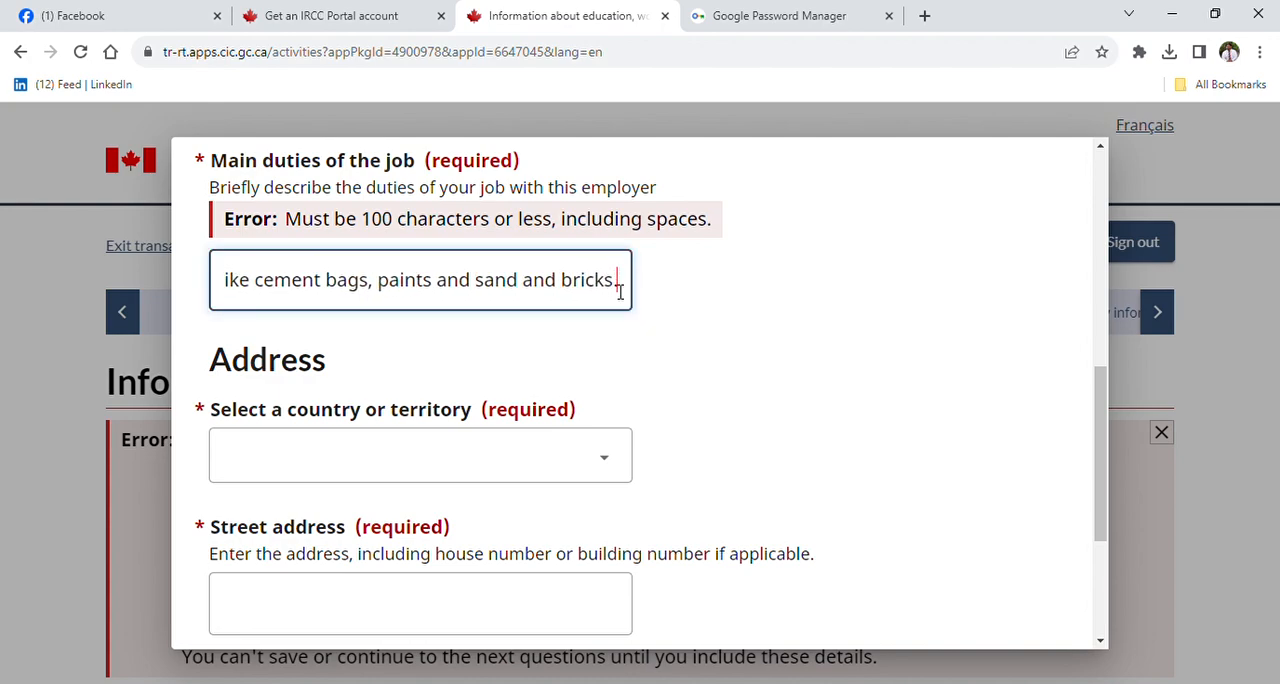
{"action": "key", "text": "BackSpace"}
{"action": "key", "text": "BackSpace"}
{"action": "key", "text": "BackSpace"}
{"action": "key", "text": "BackSpace"}
{"action": "key", "text": "BackSpace"}
{"action": "key", "text": "BackSpace"}
{"action": "key", "text": "BackSpace"}
{"action": "key", "text": "BackSpace"}
{"action": "key", "text": "BackSpace"}
{"action": "key", "text": "BackSpace"}
{"action": "key", "text": "BackSpace"}
{"action": "key", "text": "BackSpace"}
{"action": "key", "text": "BackSpace"}
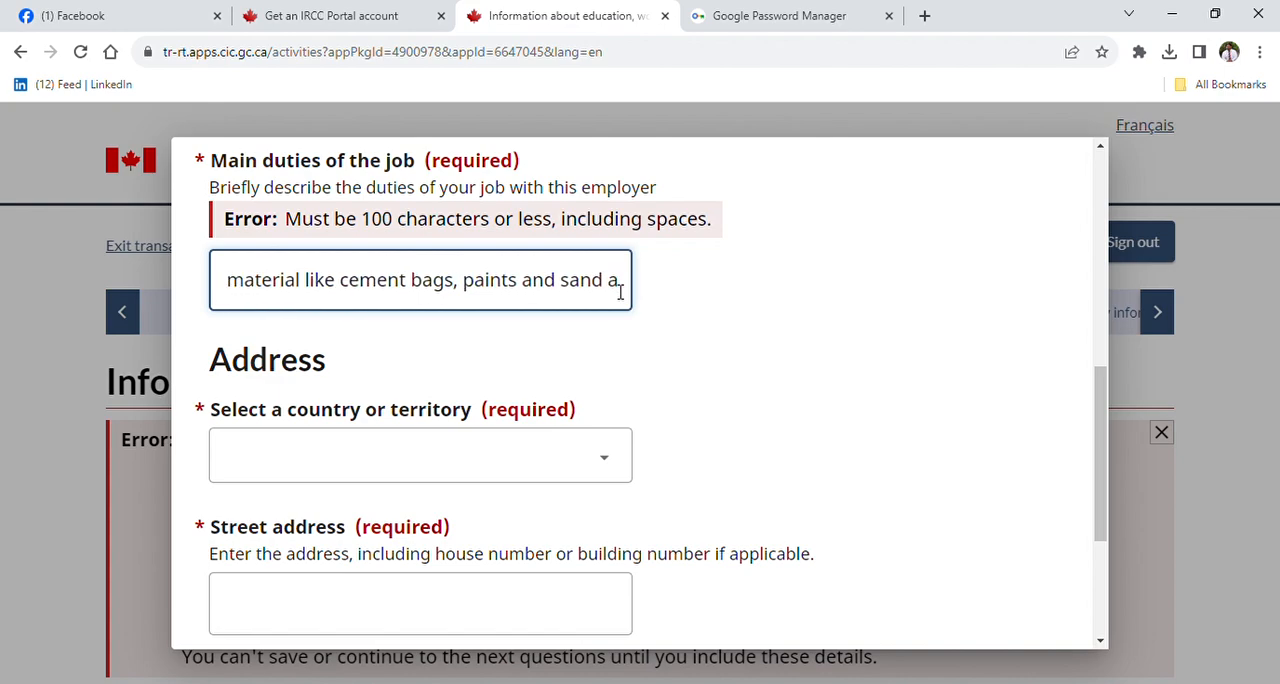
{"action": "key", "text": "BackSpace"}
{"action": "key", "text": "BackSpace"}
{"action": "key", "text": "BackSpace"}
{"action": "key", "text": "BackSpace"}
{"action": "key", "text": "BackSpace"}
{"action": "key", "text": "BackSpace"}
{"action": "key", "text": "BackSpace"}
{"action": "key", "text": "BackSpace"}
{"action": "type", "text": "."}
{"action": "key", "text": "BackSpace"}
{"action": "type", "text": ", b"}
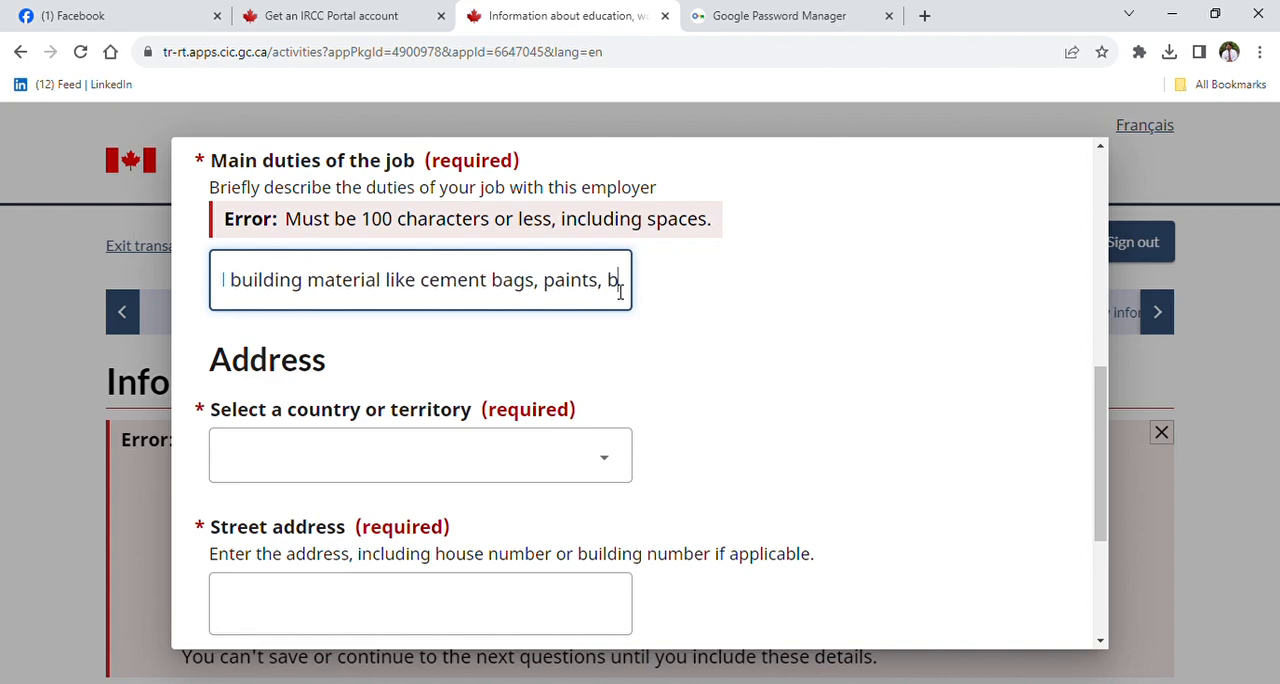
{"action": "type", "text": "ricks."}
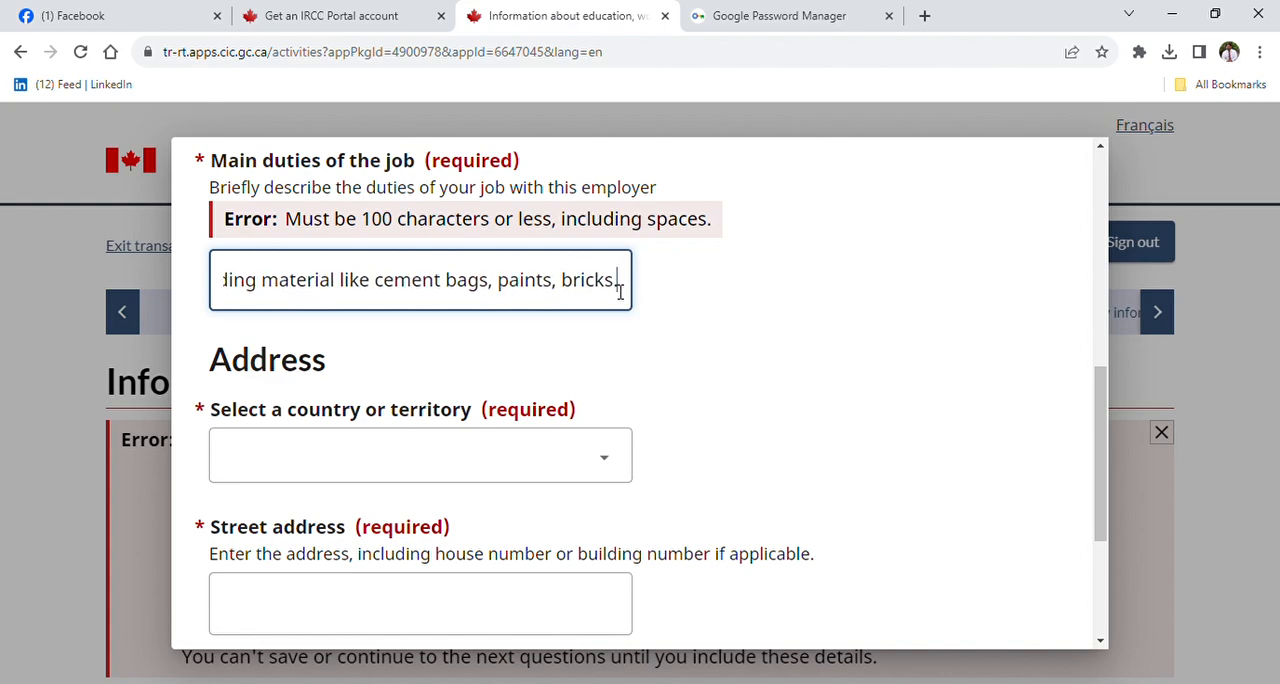
{"action": "left_click", "coordinate": [688, 357]}
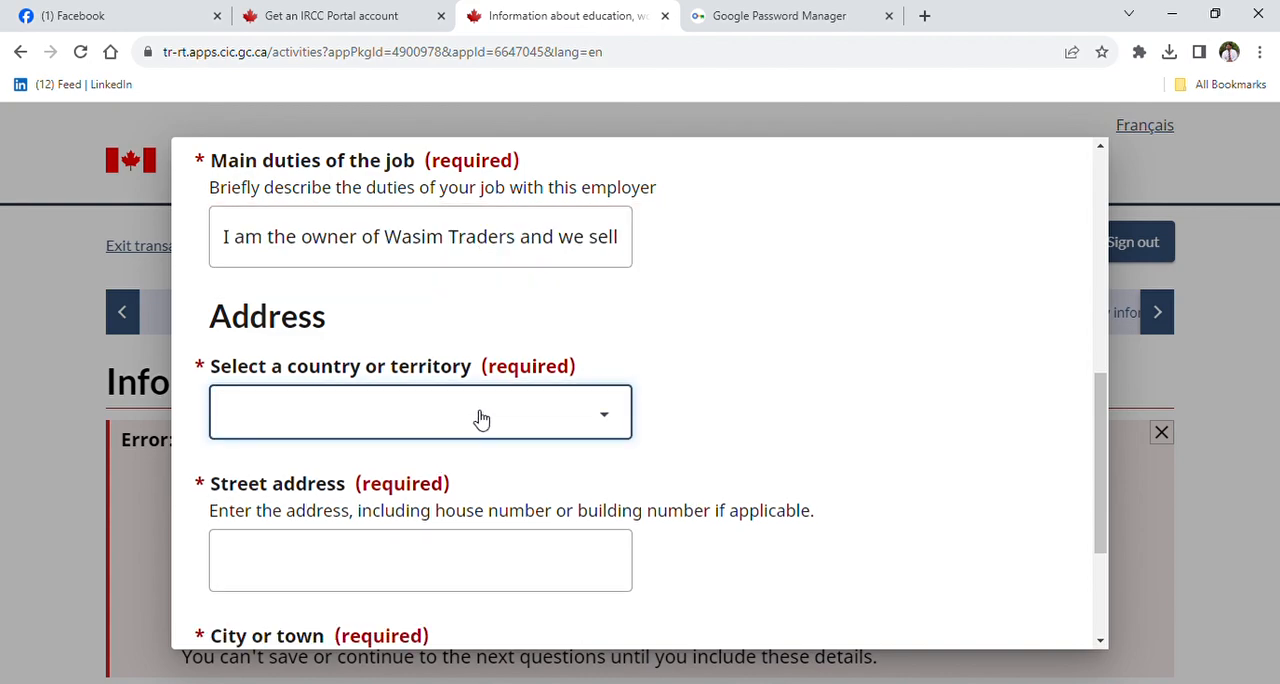
Fill in the employer's address with Pakistan as the country, plus the street address and the city.
{"action": "key", "text": "p"}
{"action": "left_click", "coordinate": [436, 563]}
{"action": "type", "text": "satian road"}
{"action": "key", "text": "Tab"}
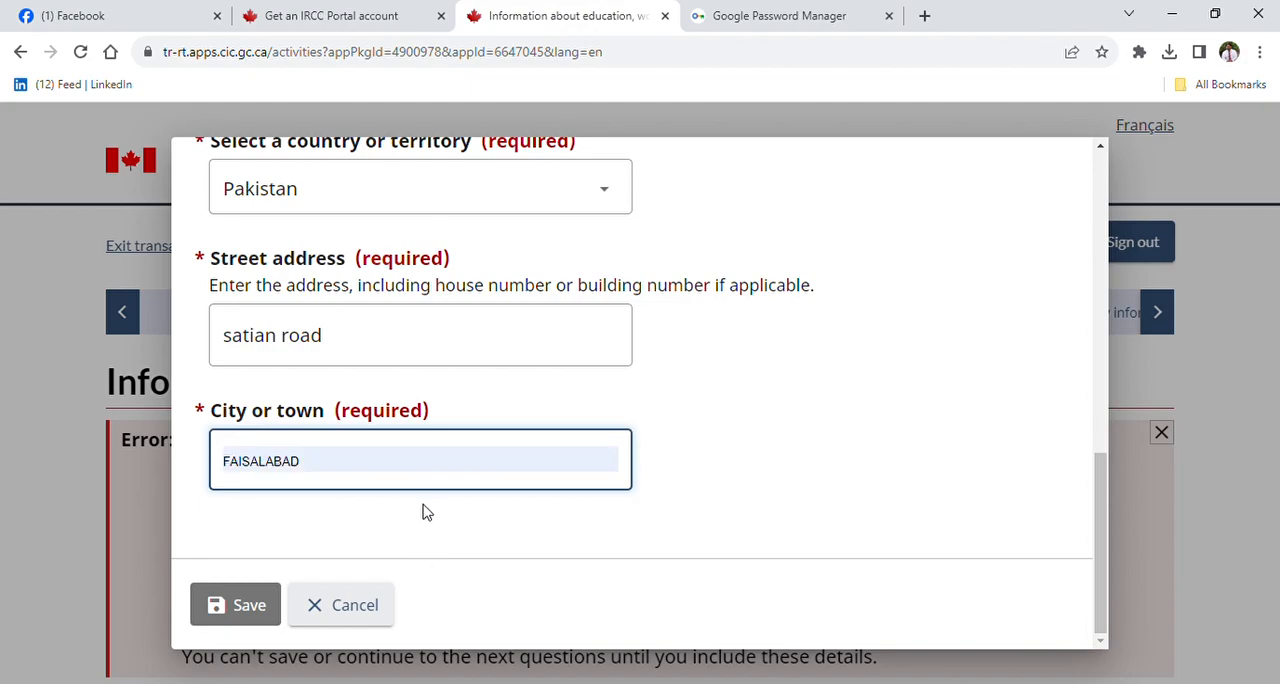
{"action": "left_click", "coordinate": [420, 515]}
Save the ongoing work entry, then save the education and work information and continue to Travel history.
{"action": "left_click", "coordinate": [246, 604]}
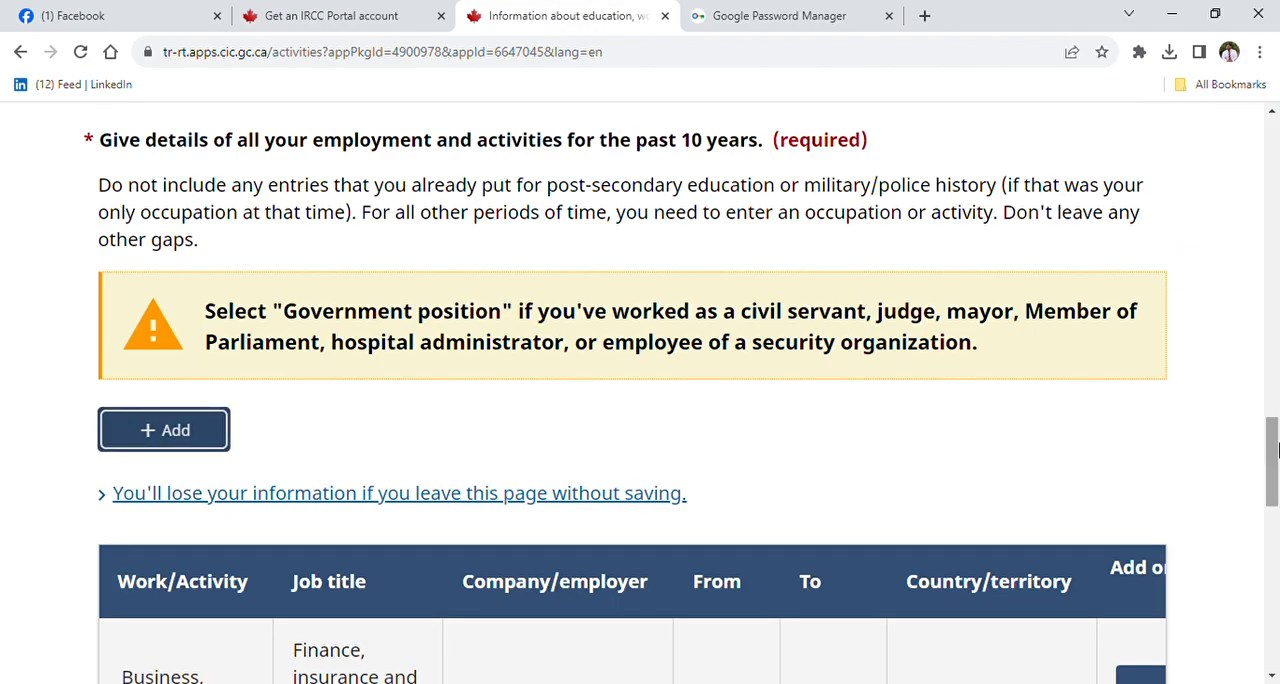
{"action": "left_click_drag", "start_coordinate": [1273, 450], "coordinate": [1273, 590]}
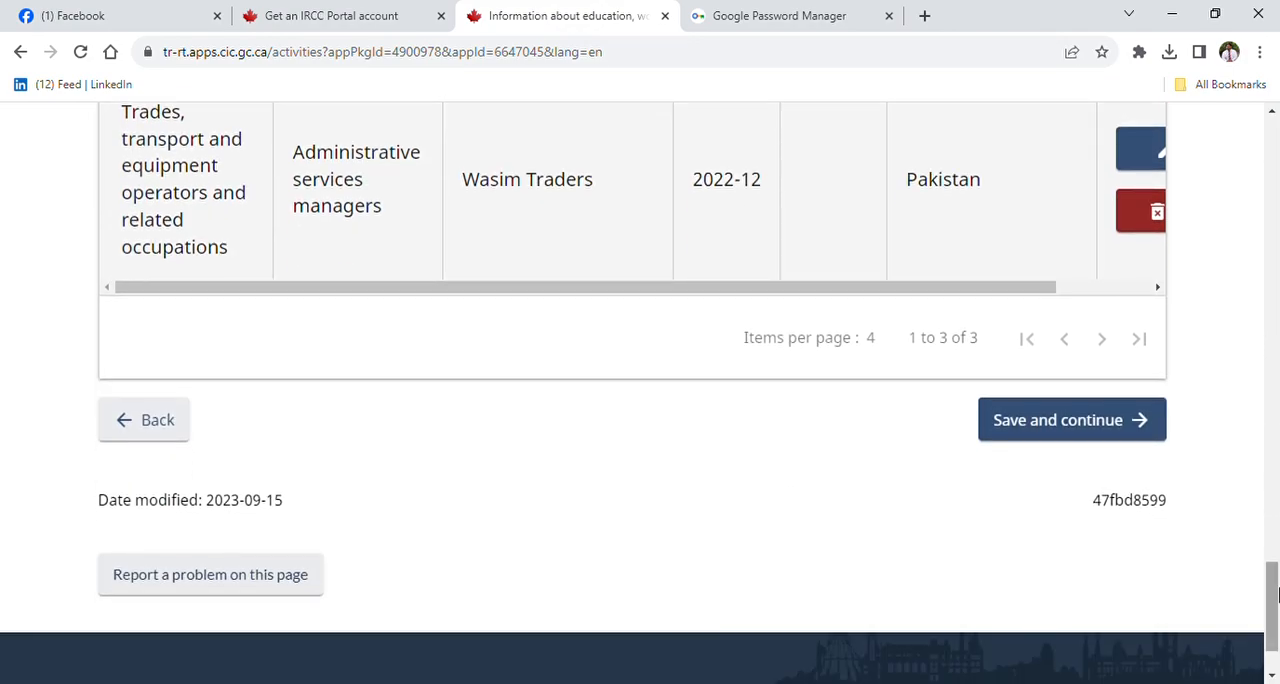
{"action": "left_click", "coordinate": [1070, 422]}
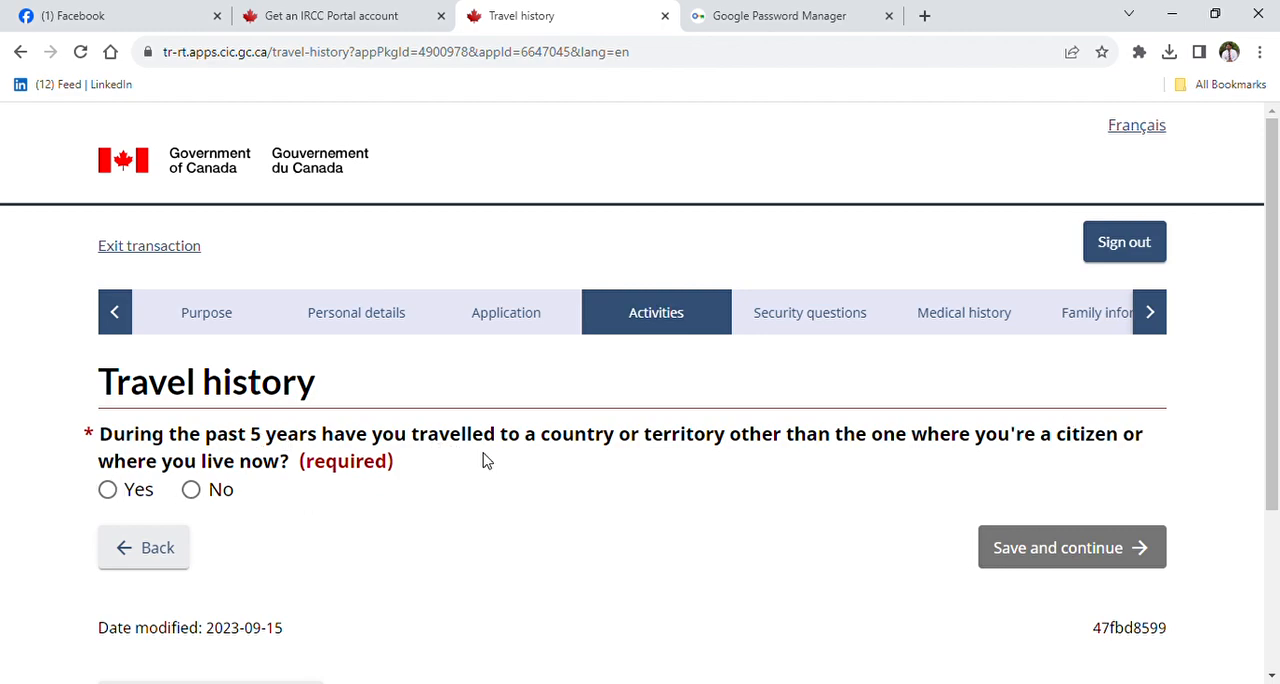
Answer No to the travel history questions on past travel, unauthorized stay and visa refusal, saving and continuing after each page.
{"action": "left_click", "coordinate": [191, 490]}
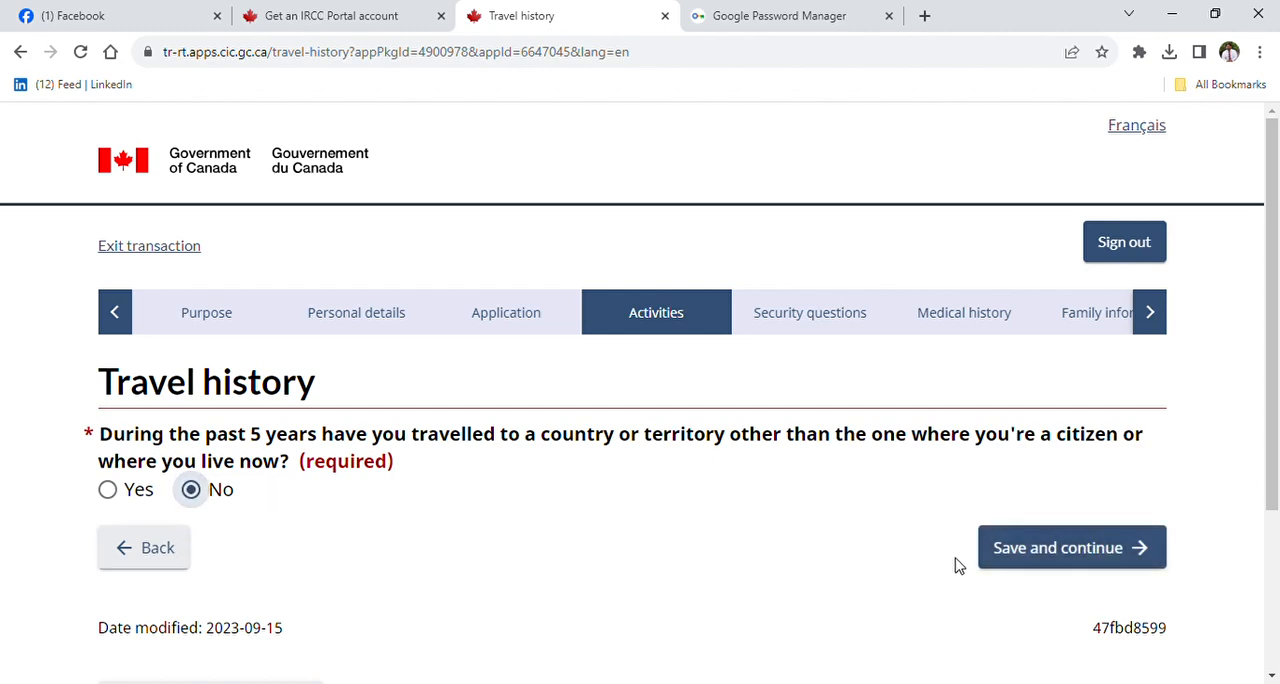
{"action": "left_click", "coordinate": [1103, 550]}
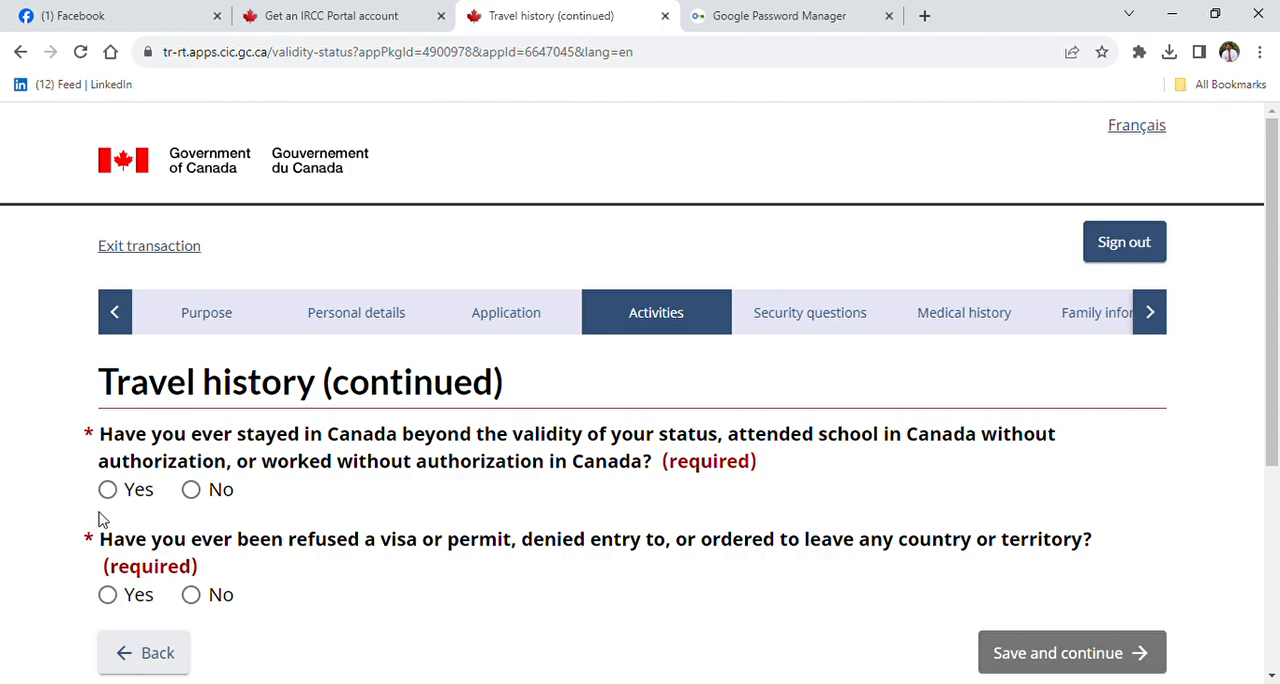
{"action": "left_click", "coordinate": [192, 492]}
{"action": "left_click", "coordinate": [191, 596]}
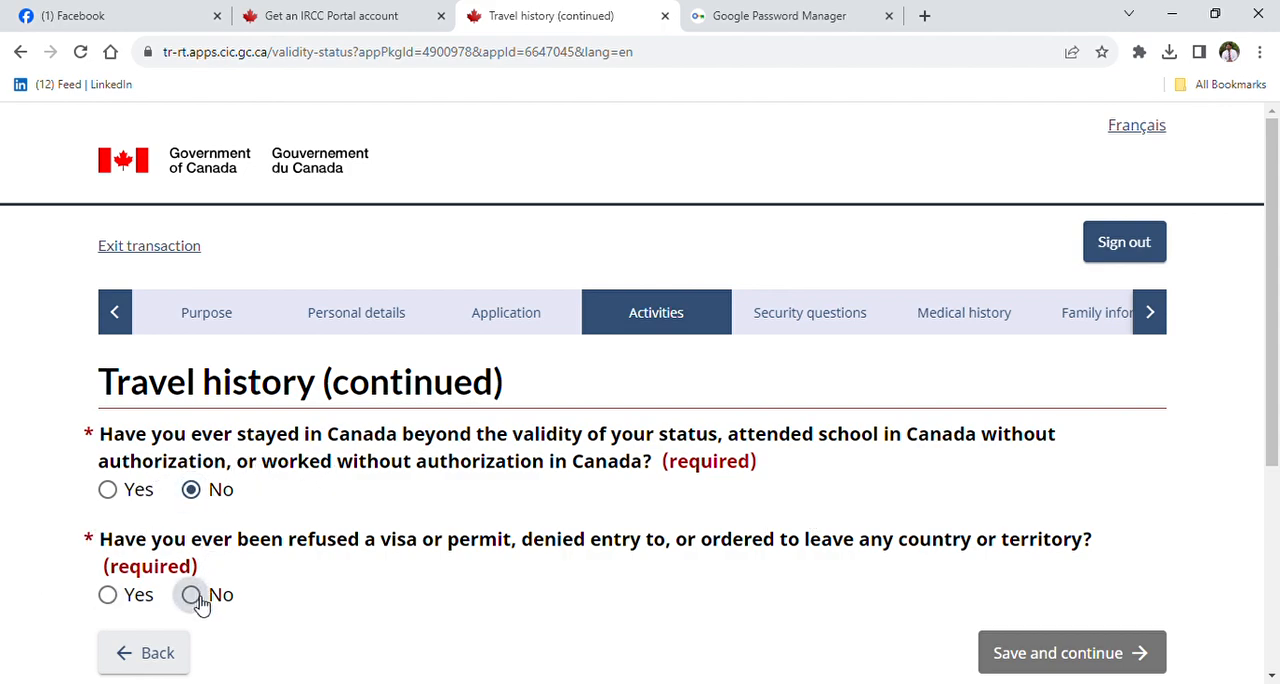
{"action": "left_click", "coordinate": [1096, 656]}
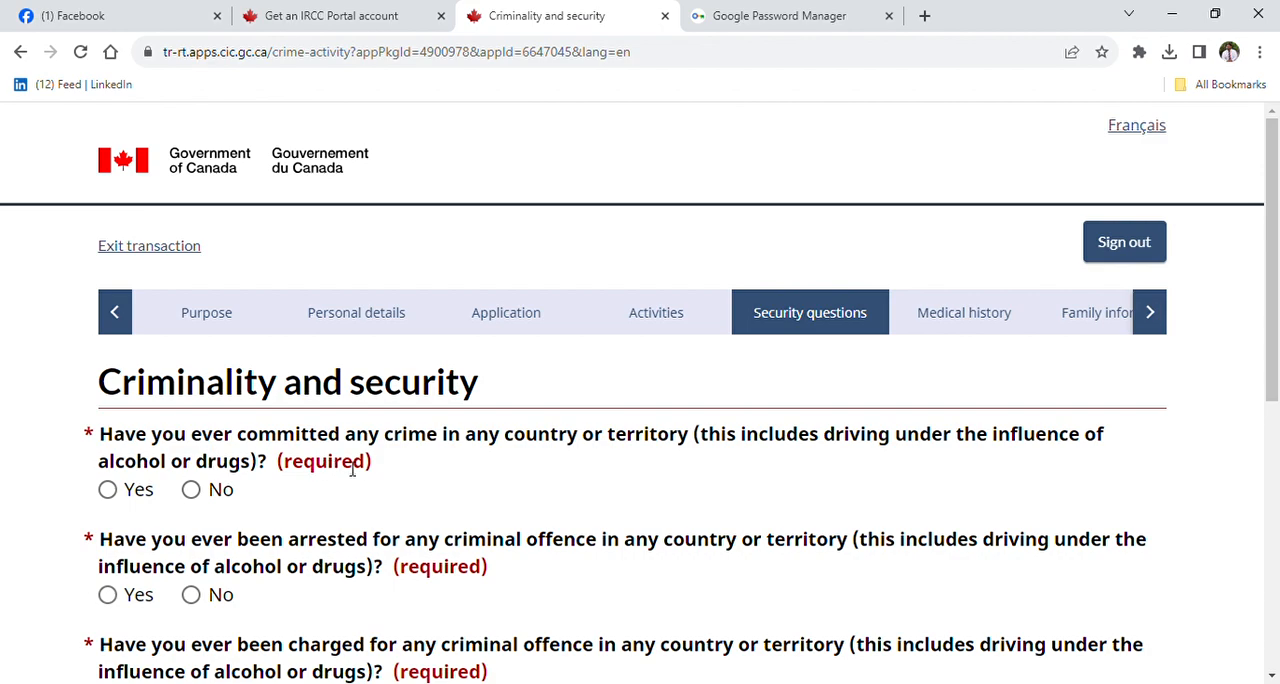
Answer No to the crime, arrest, charge and conviction questions under Criminality and security, and save and continue.
{"action": "left_click", "coordinate": [193, 492]}
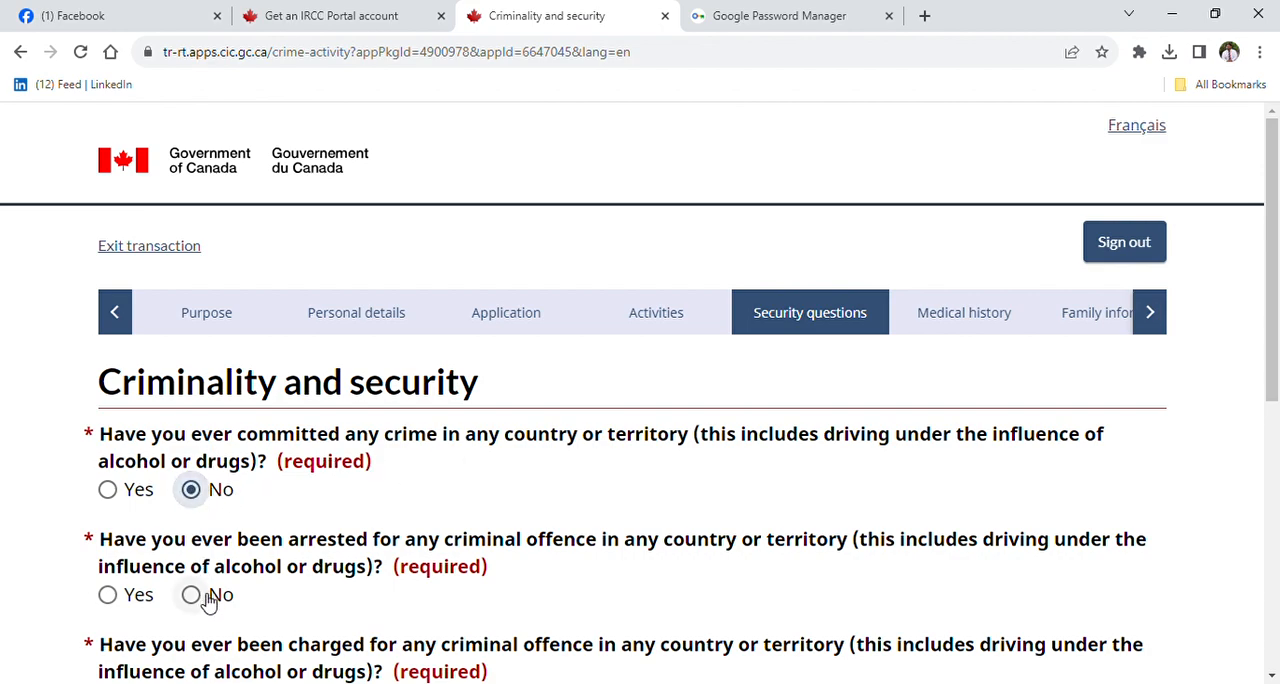
{"action": "left_click", "coordinate": [206, 598]}
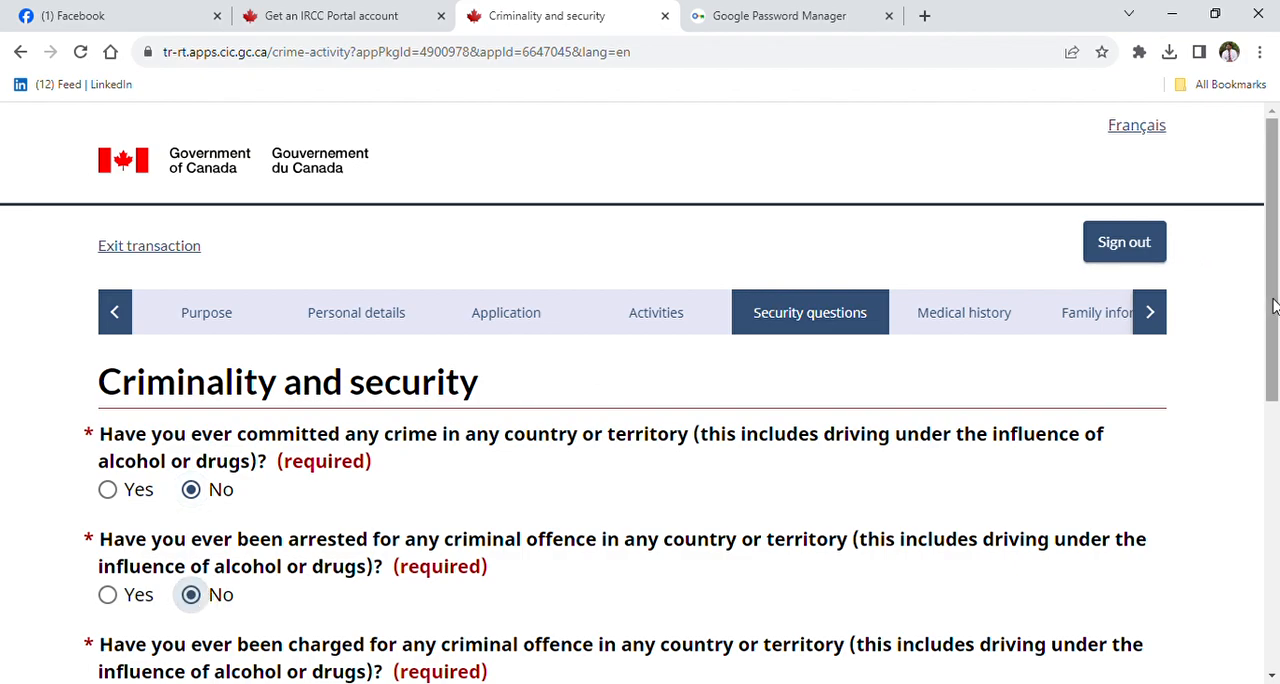
{"action": "left_click_drag", "start_coordinate": [1274, 320], "coordinate": [1274, 446]}
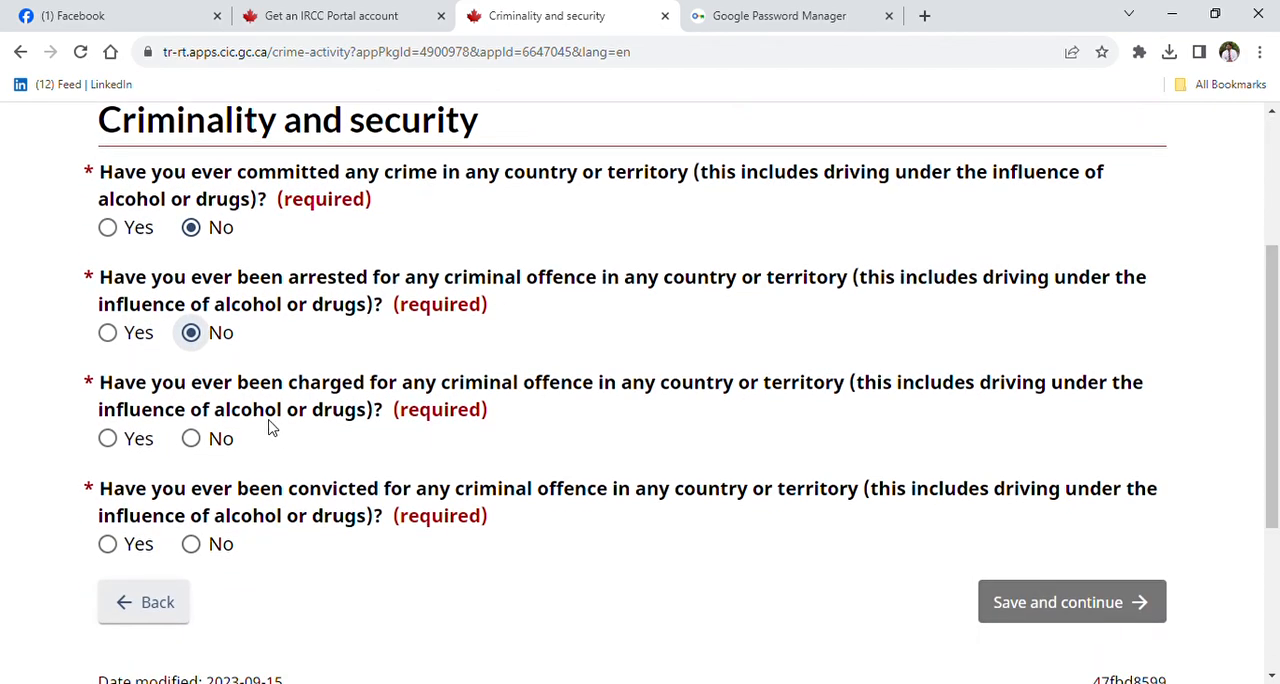
{"action": "left_click", "coordinate": [194, 441]}
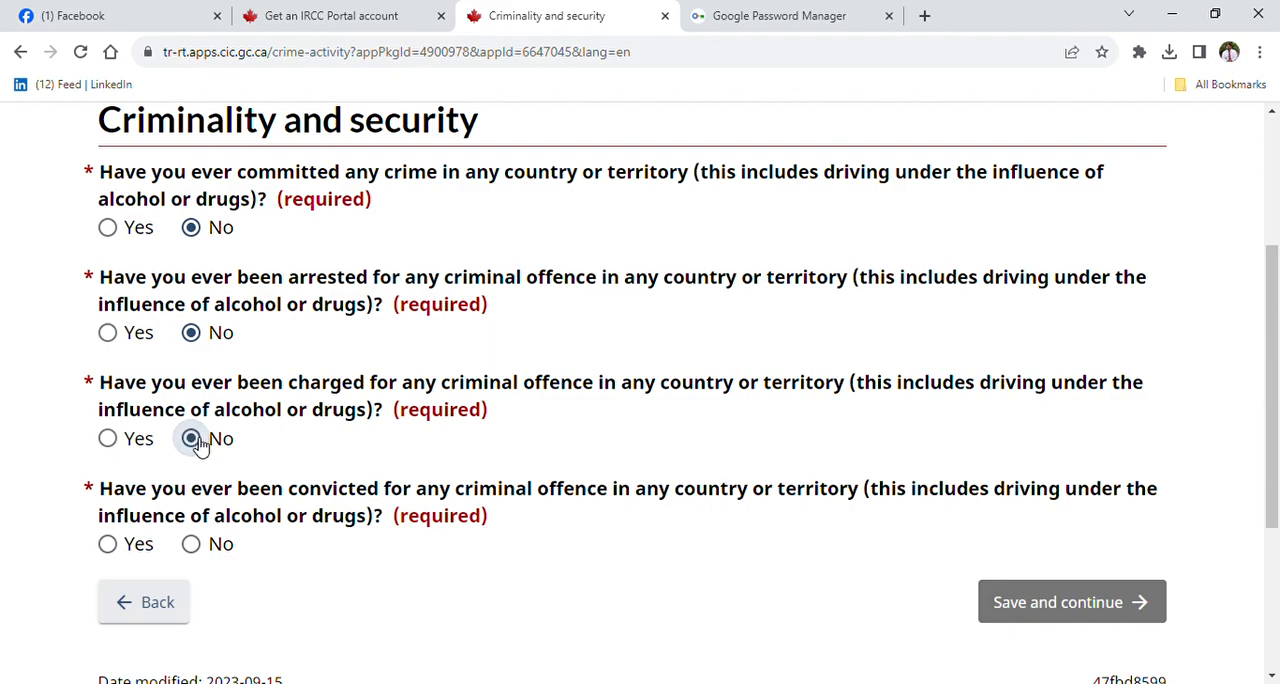
{"action": "left_click", "coordinate": [194, 545]}
{"action": "left_click", "coordinate": [1055, 596]}
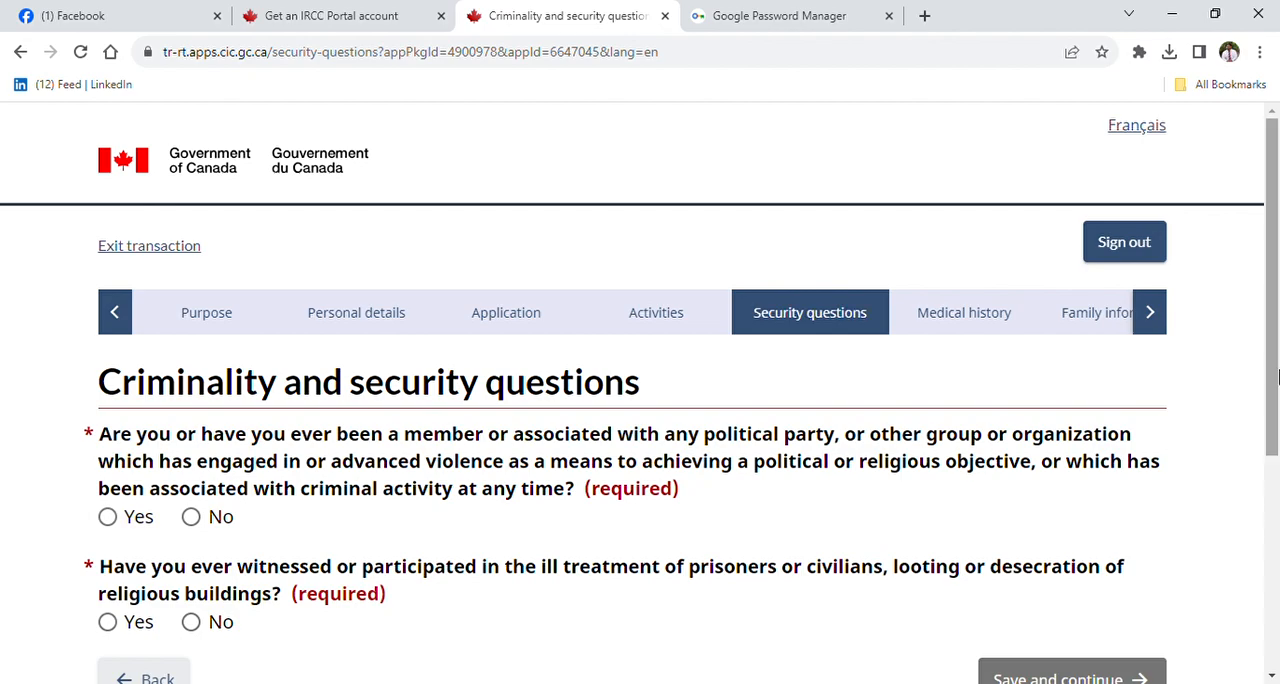
Answer No to the questions on violent group membership and ill treatment of prisoners or civilians, and save and continue.
{"action": "scroll", "coordinate": [266, 384], "scroll_direction": "down", "scroll_amount": 2}
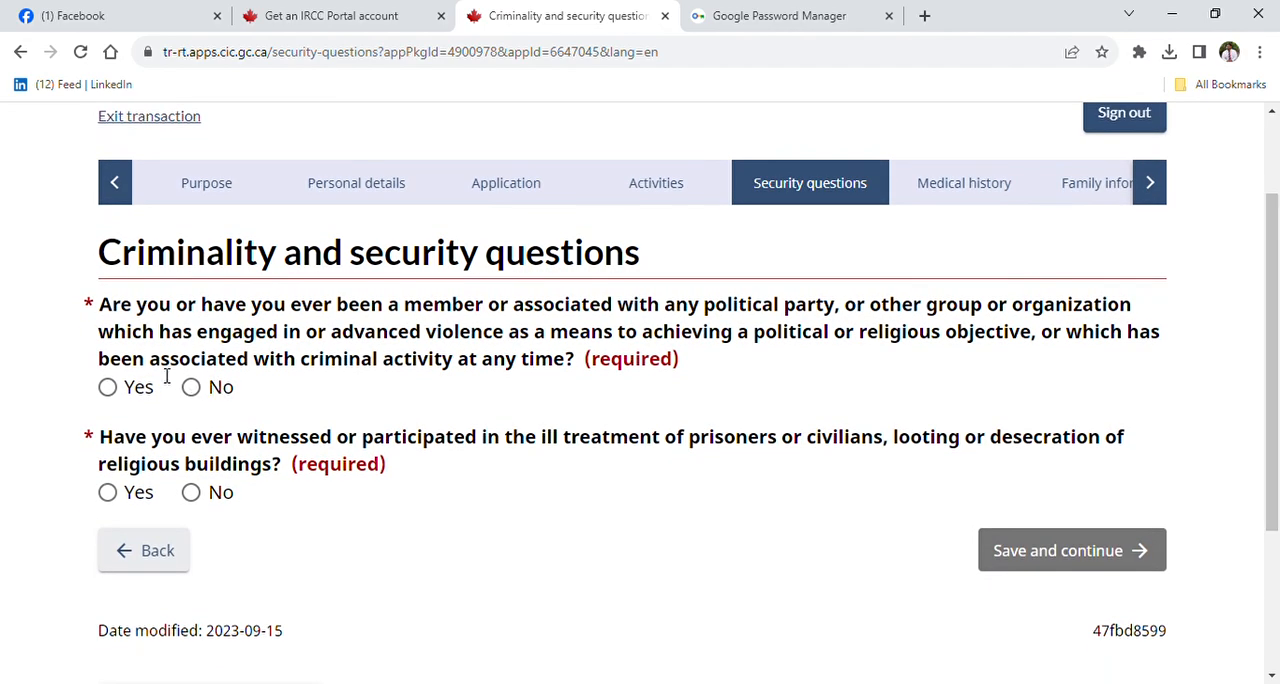
{"action": "left_click", "coordinate": [197, 396]}
{"action": "left_click", "coordinate": [193, 496]}
{"action": "left_click", "coordinate": [1066, 566]}
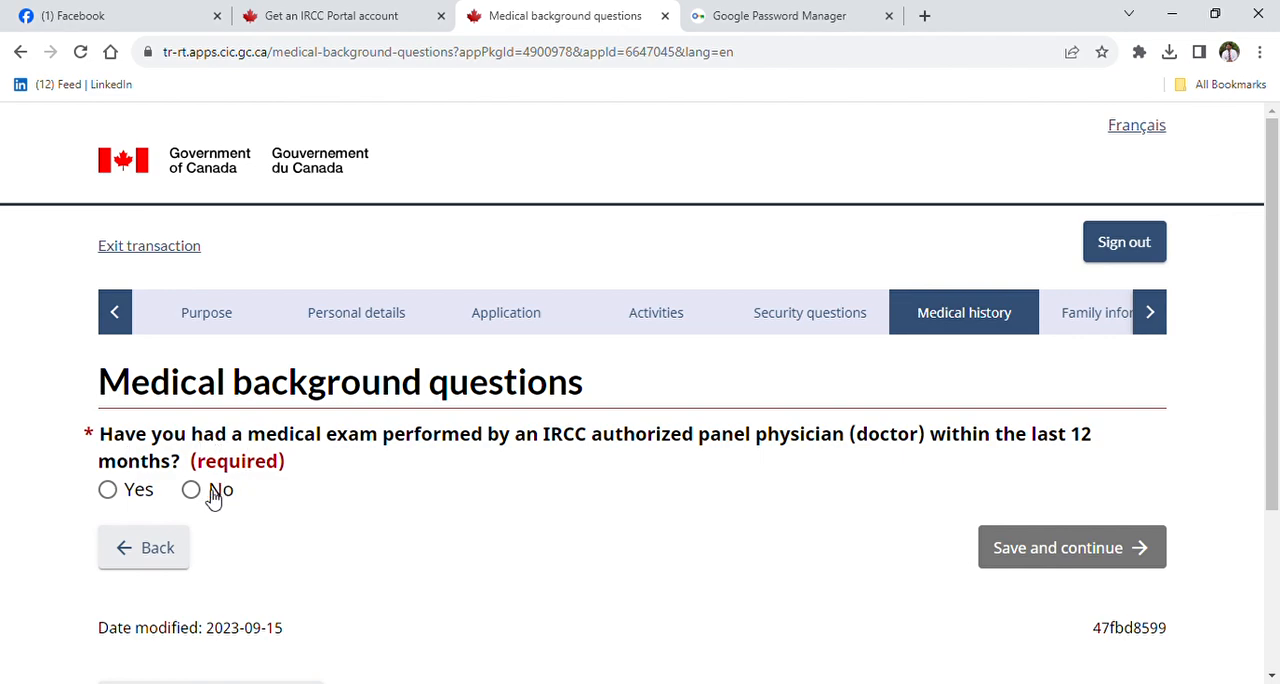
Answer No to the panel physician medical exam and both tuberculosis questions, saving and continuing after each page.
{"action": "left_click", "coordinate": [191, 490]}
{"action": "left_click", "coordinate": [1075, 564]}
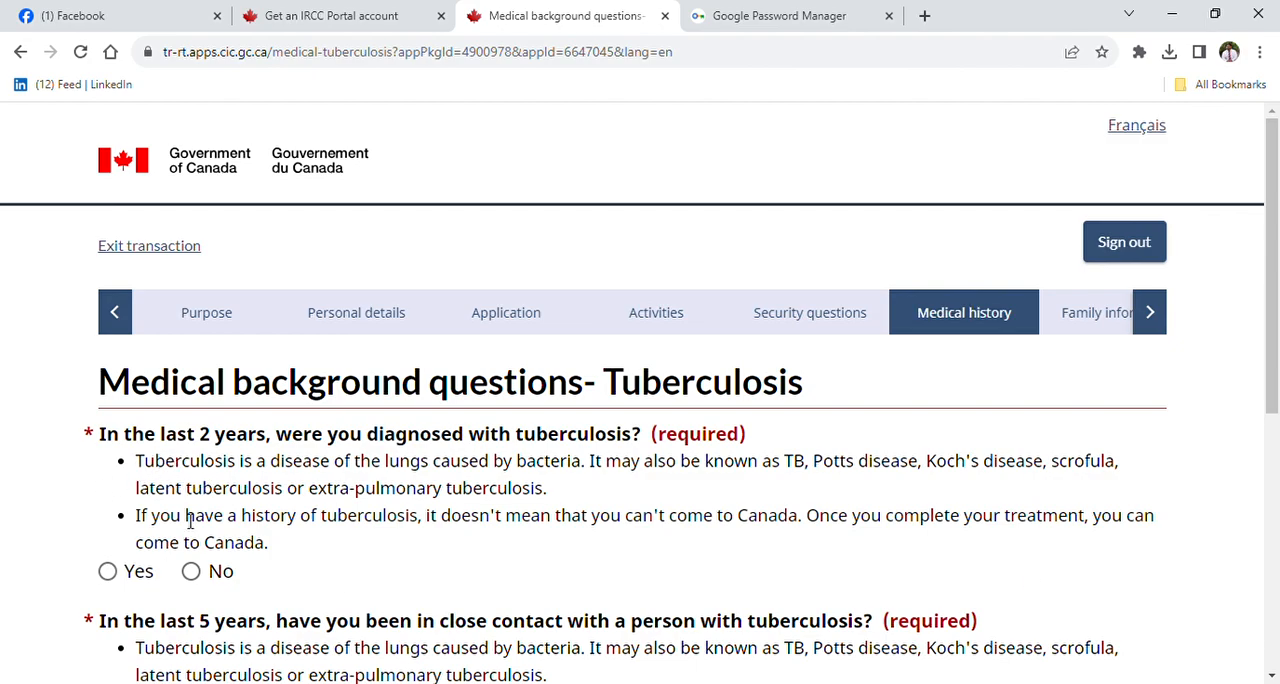
{"action": "left_click", "coordinate": [191, 572]}
{"action": "left_click_drag", "start_coordinate": [1271, 286], "coordinate": [1270, 396]}
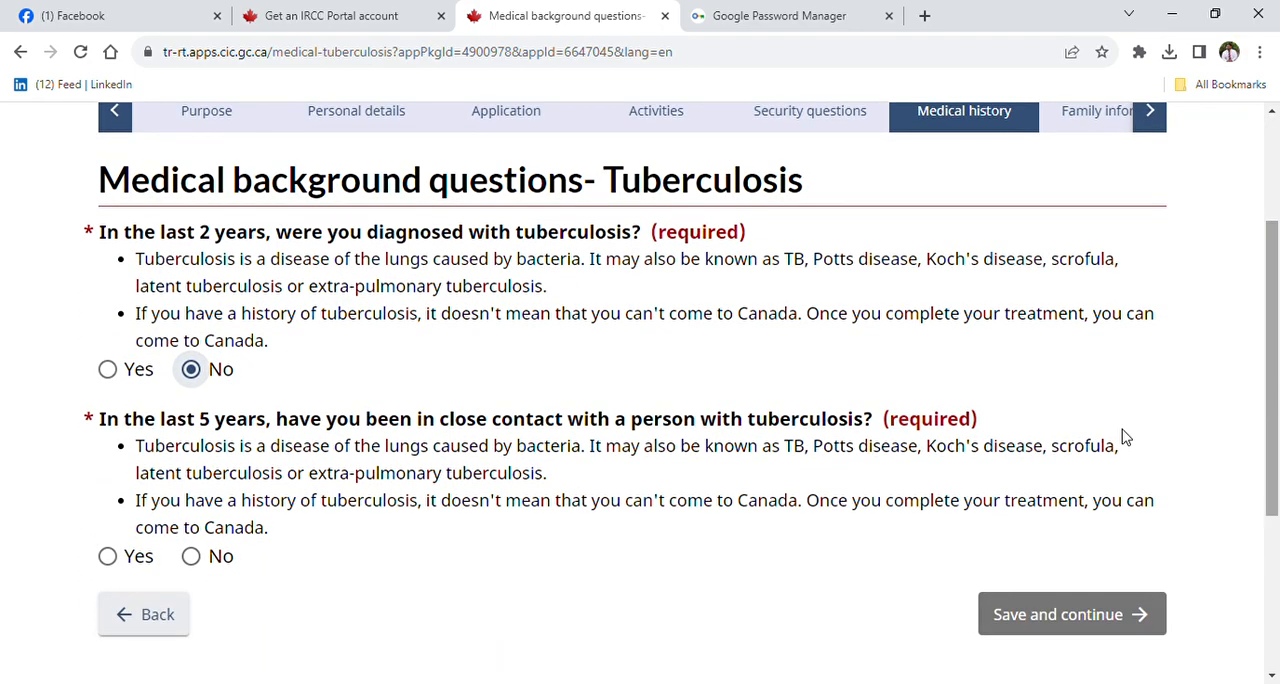
{"action": "left_click", "coordinate": [193, 557]}
{"action": "left_click", "coordinate": [1066, 614]}
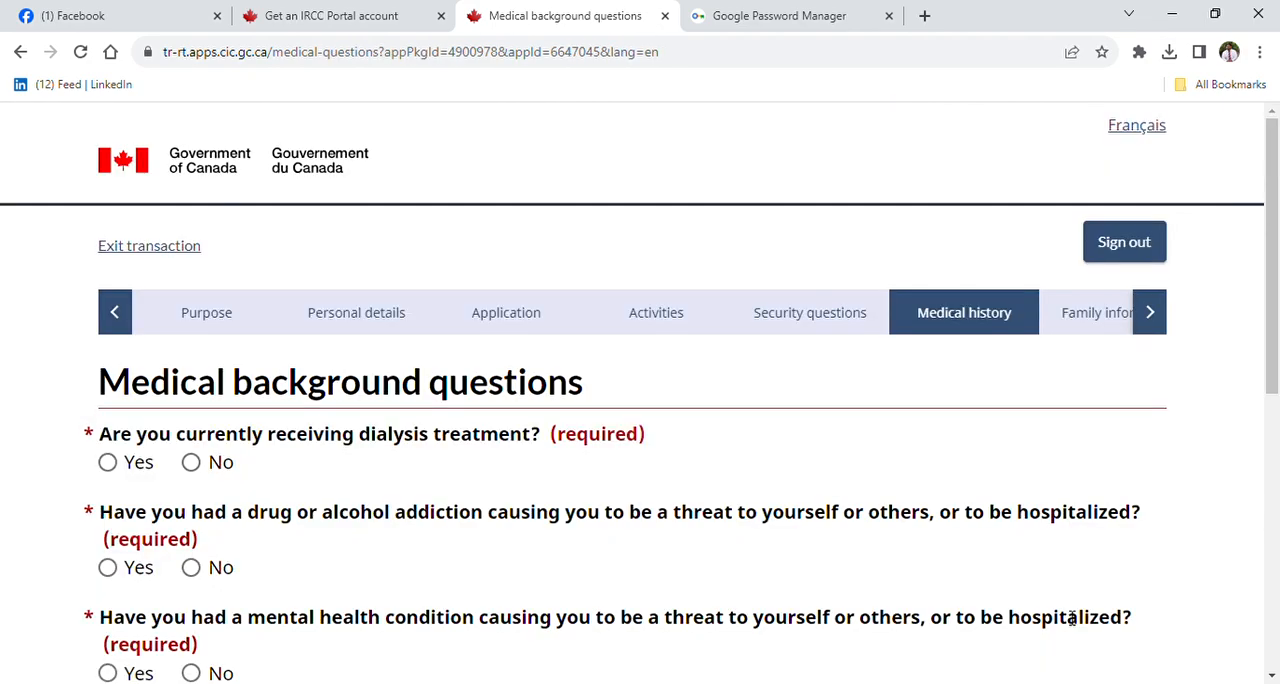
Answer No to the dialysis, addiction, mental health and syphilis questions, and save and continue.
{"action": "left_click_drag", "start_coordinate": [1273, 320], "coordinate": [1273, 382]}
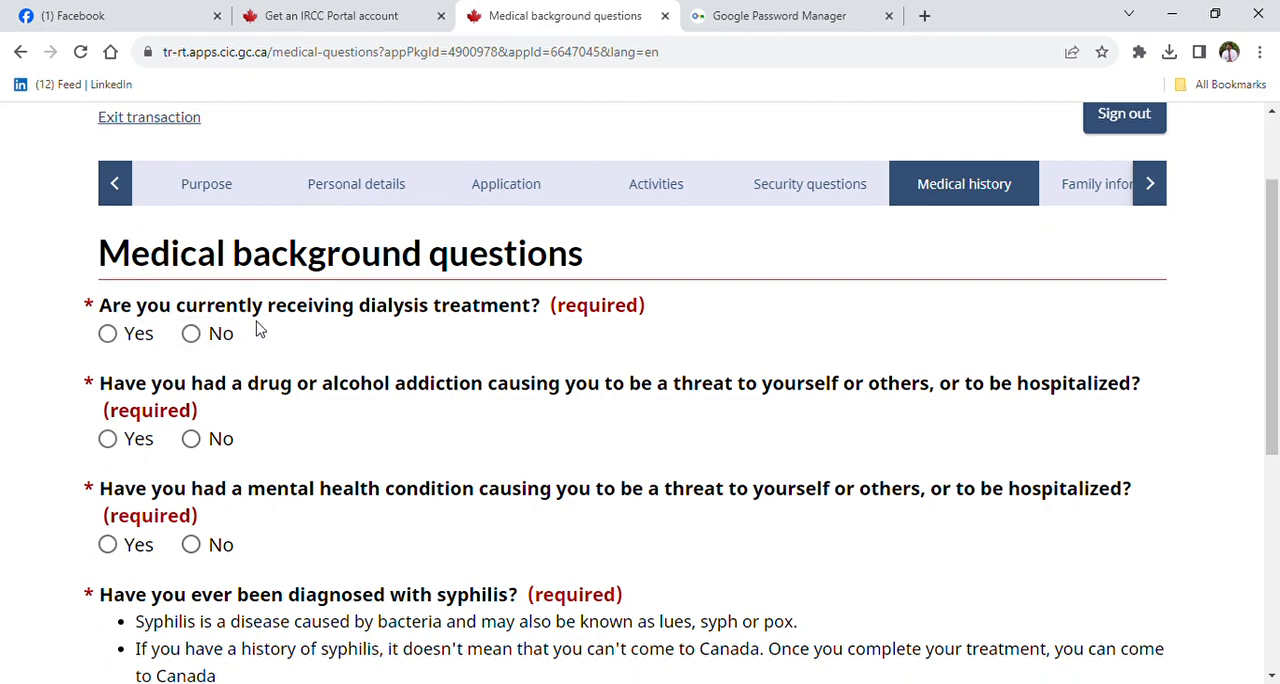
{"action": "left_click", "coordinate": [192, 338]}
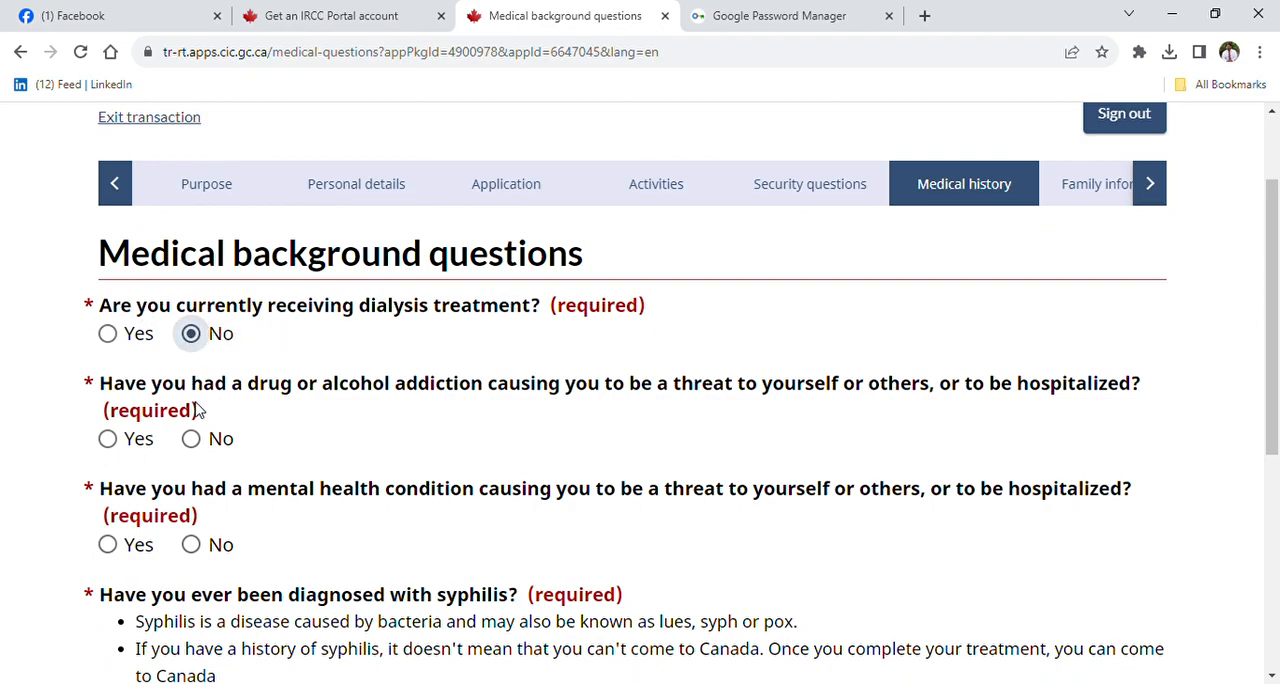
{"action": "left_click", "coordinate": [196, 443]}
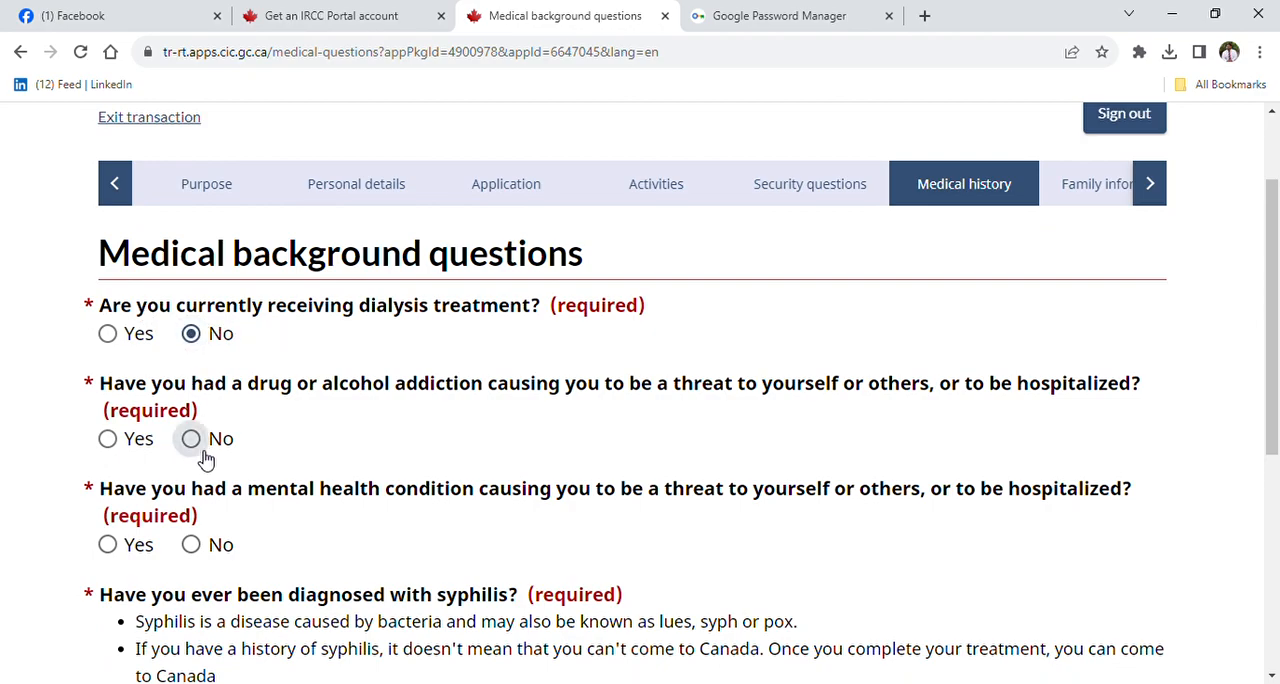
{"action": "left_click", "coordinate": [200, 548]}
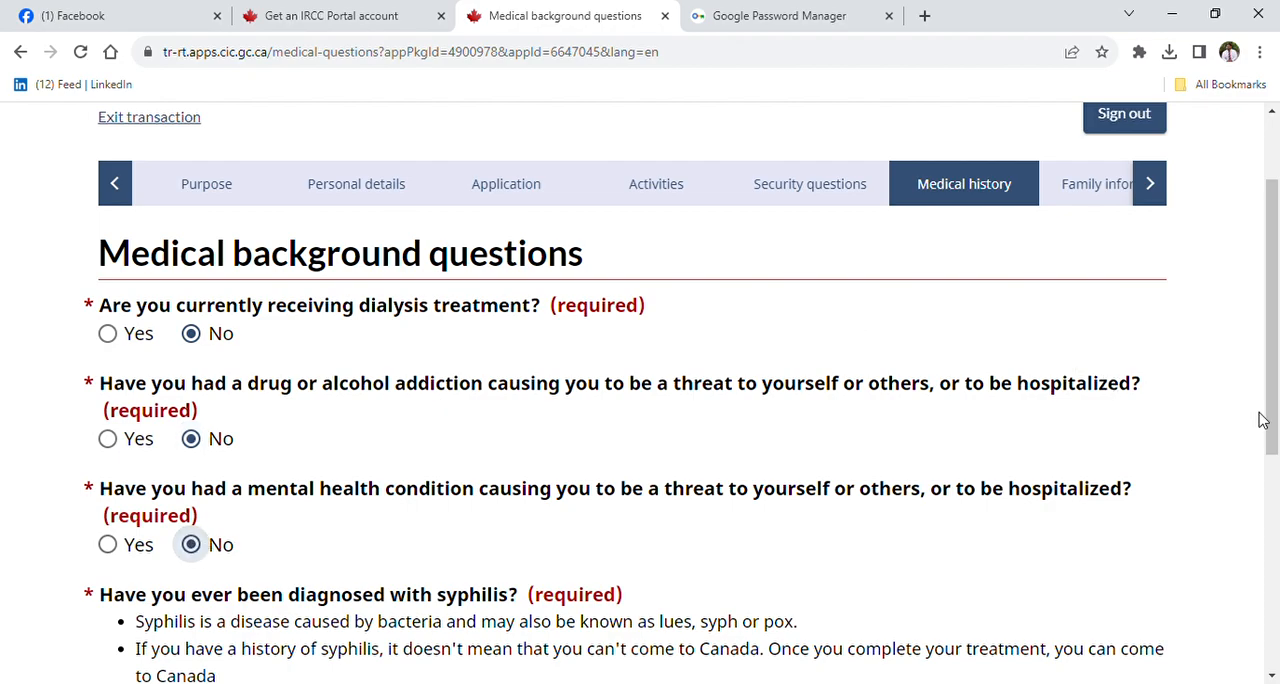
{"action": "scroll", "coordinate": [1270, 420], "scroll_direction": "down", "scroll_amount": 3}
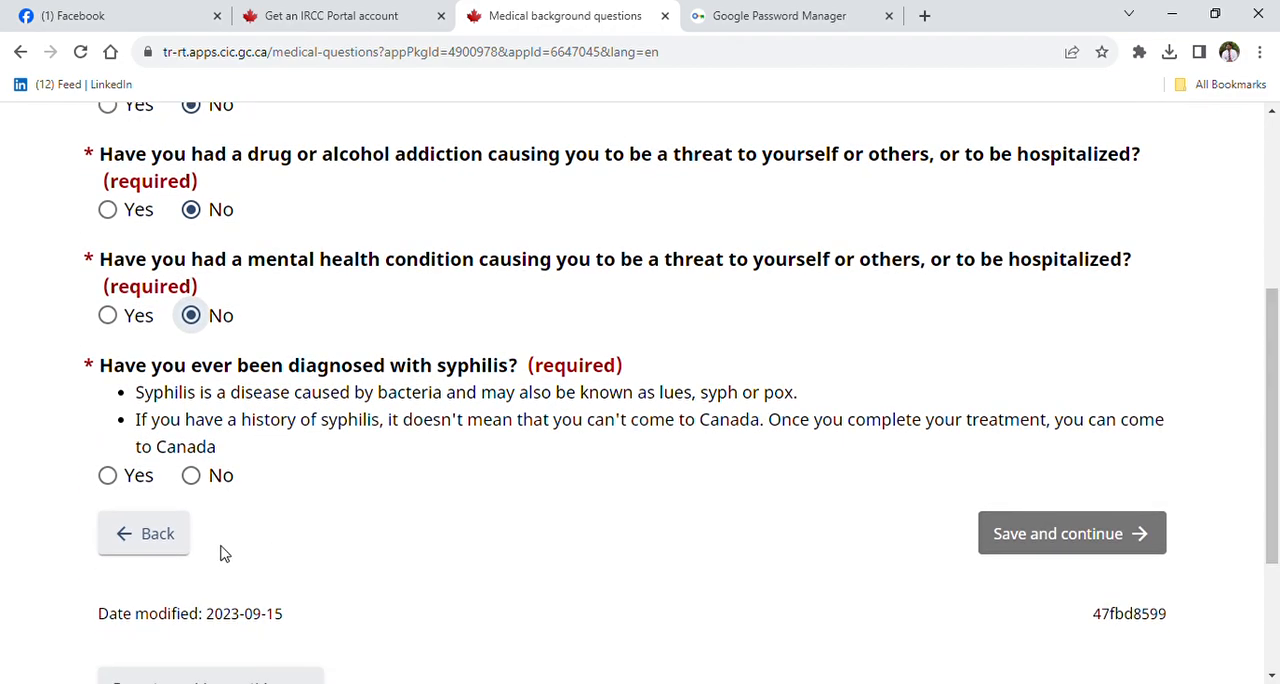
{"action": "left_click", "coordinate": [198, 477]}
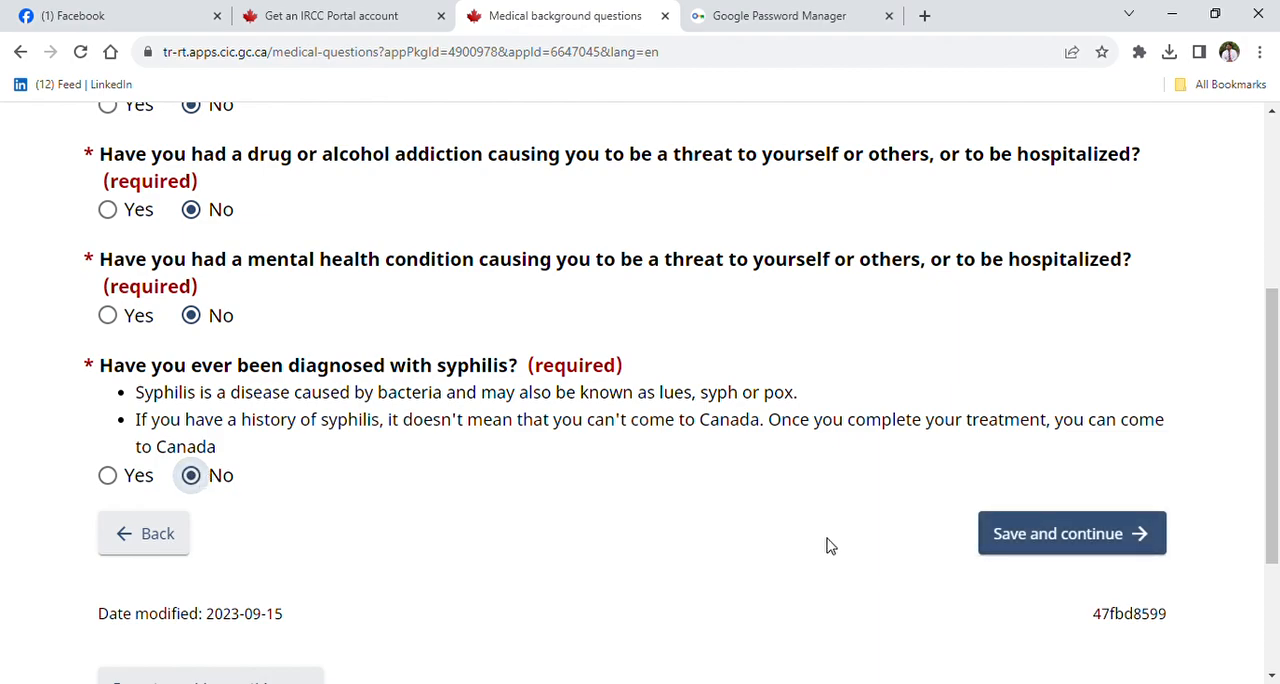
{"action": "left_click", "coordinate": [1069, 535]}
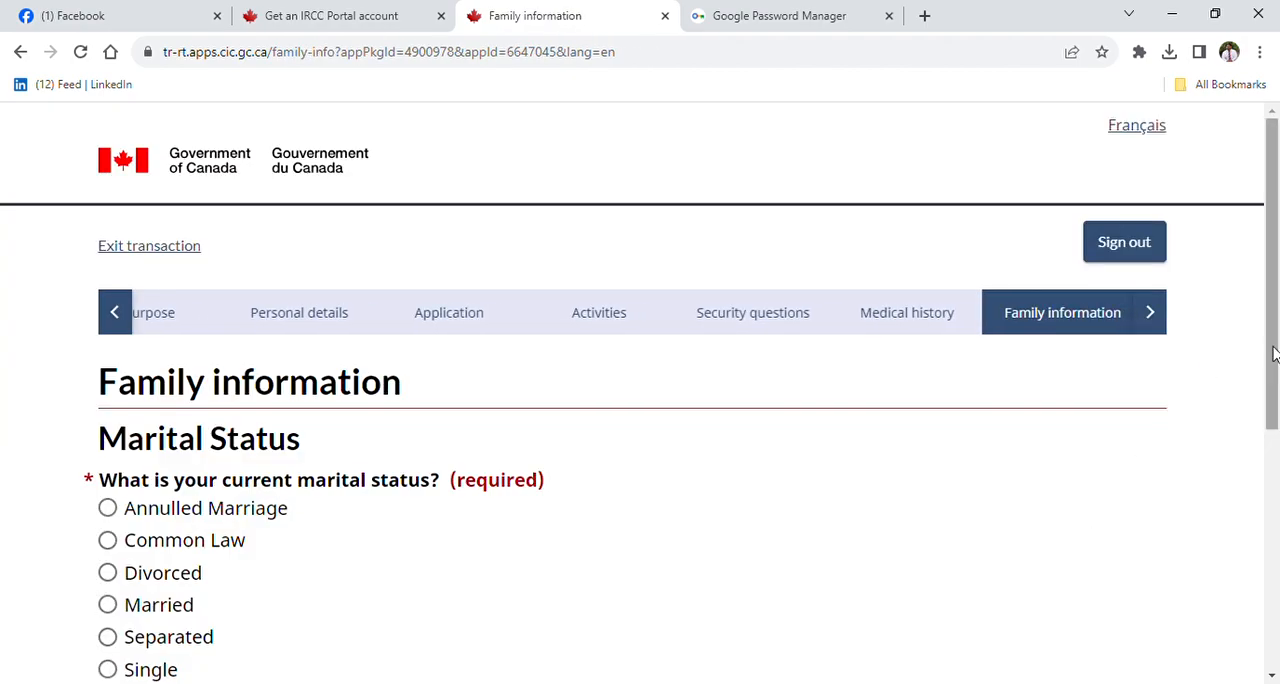
Set the marital status to Single and declare no children with the acknowledgement accepted, saving and continuing after each page.
{"action": "left_click_drag", "start_coordinate": [1274, 354], "coordinate": [1274, 436]}
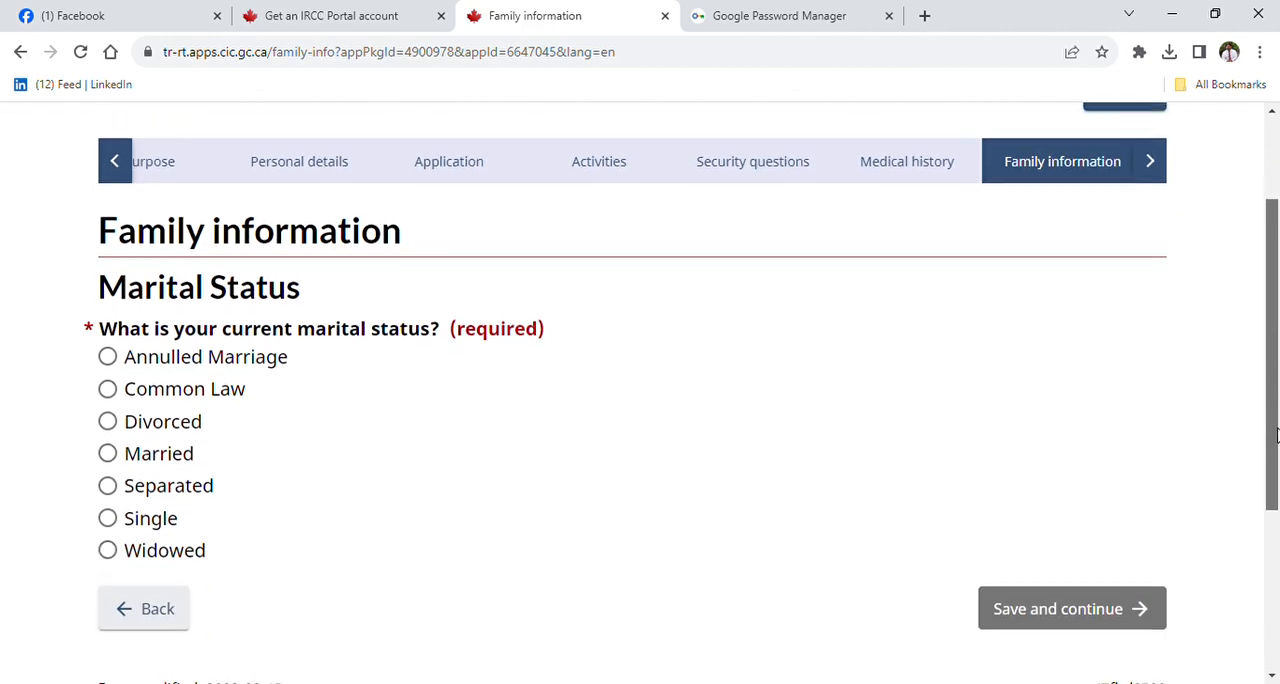
{"action": "left_click", "coordinate": [109, 517]}
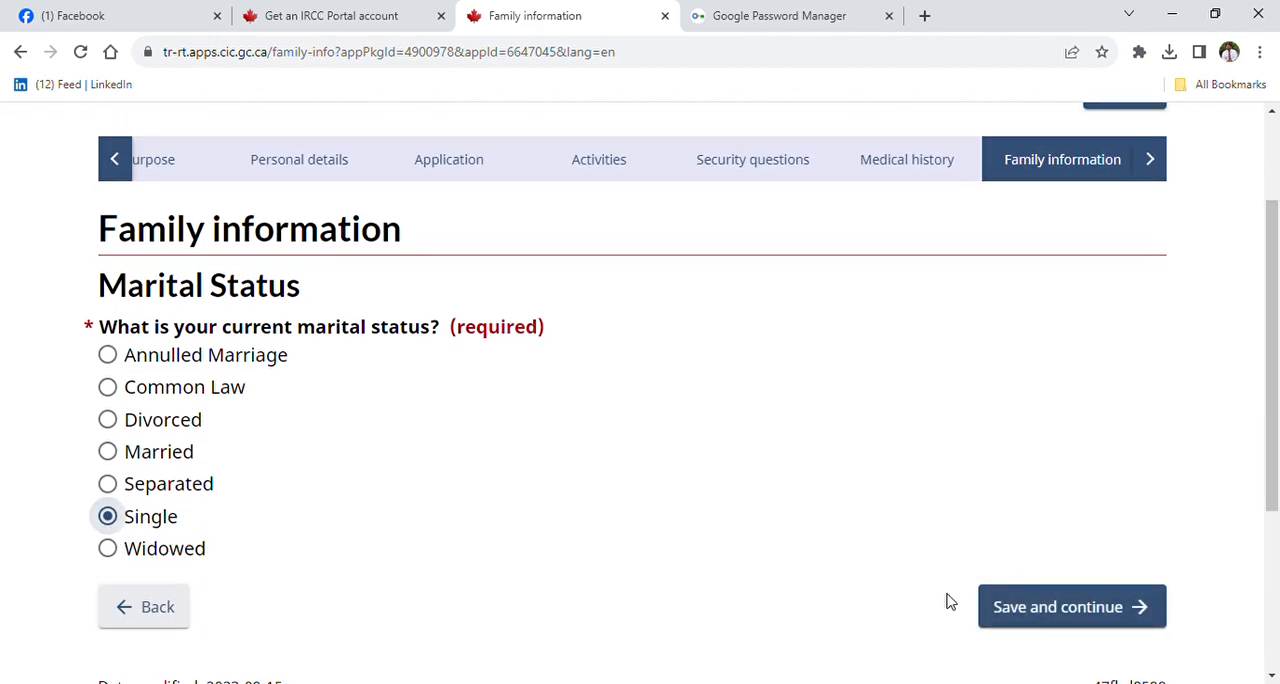
{"action": "left_click", "coordinate": [1062, 620]}
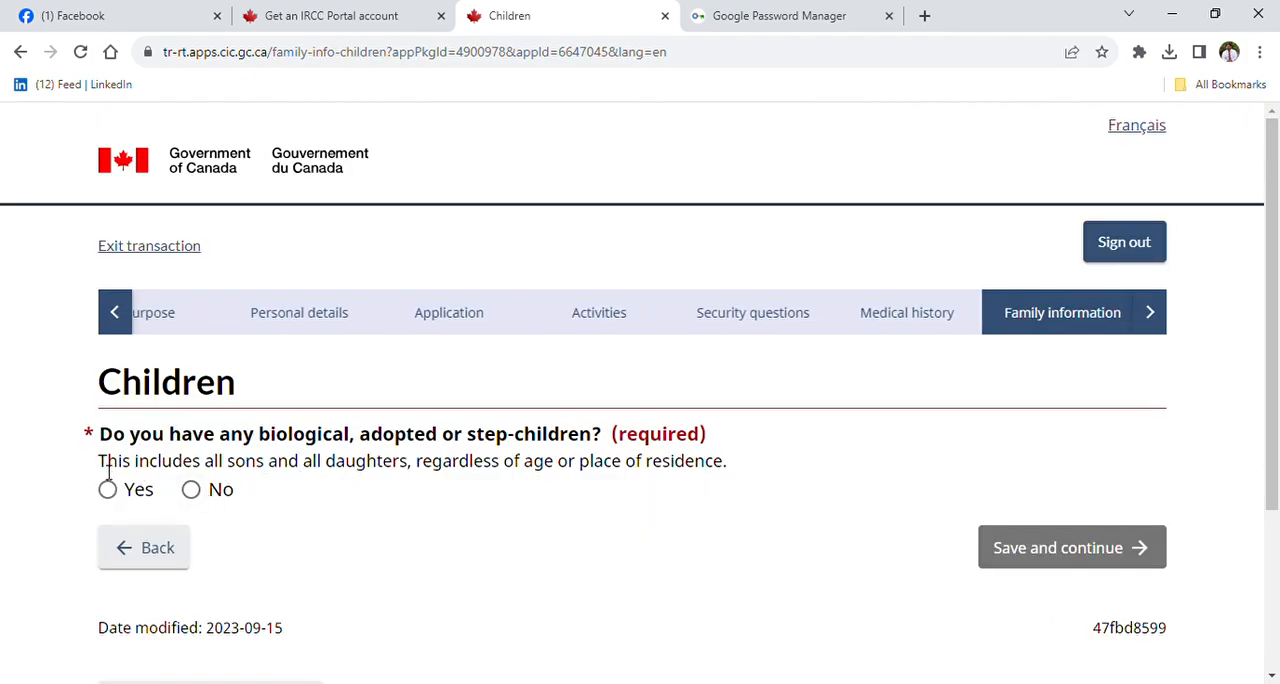
{"action": "left_click", "coordinate": [192, 489]}
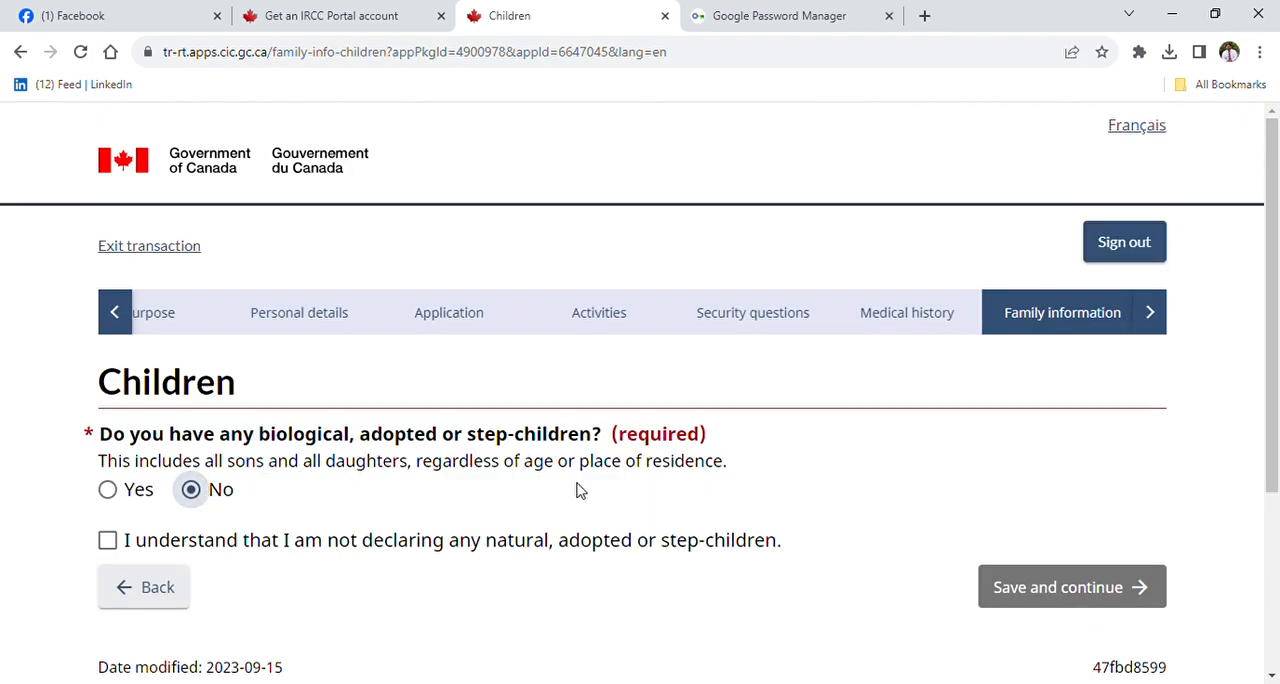
{"action": "left_click", "coordinate": [108, 545]}
{"action": "left_click", "coordinate": [1027, 591]}
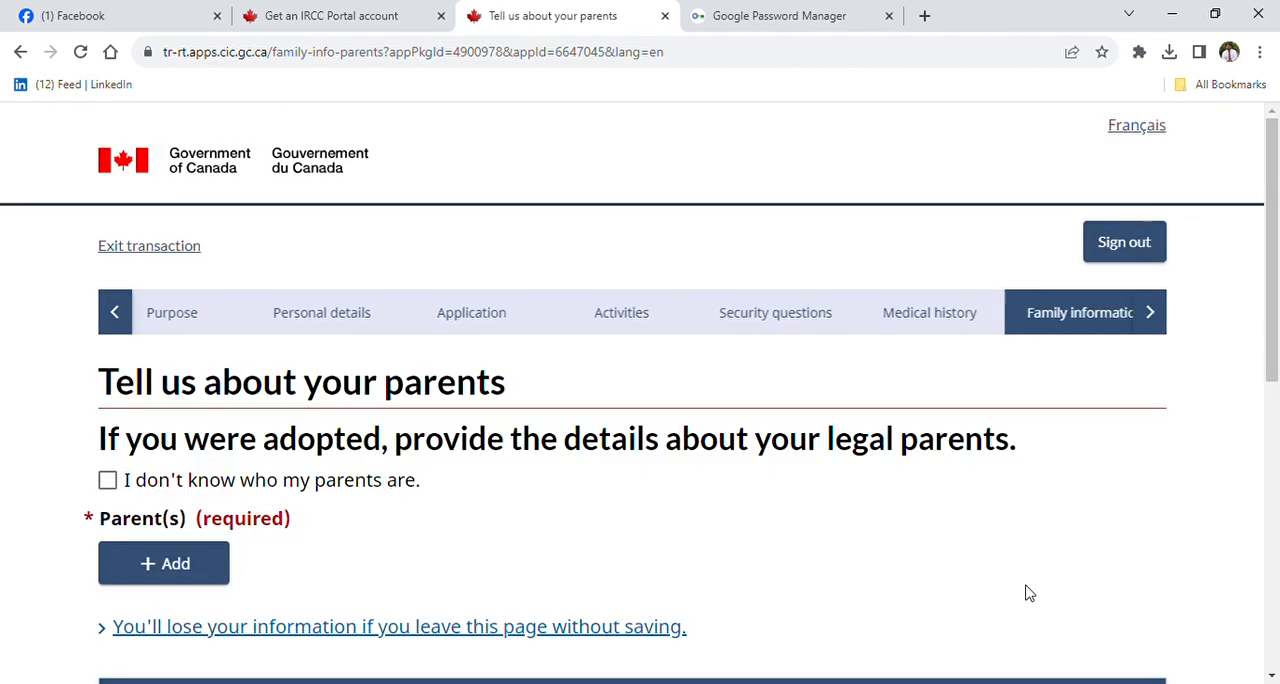
Declare "I don't know who my parents are" on the parents page, and save and continue.
{"action": "left_click_drag", "start_coordinate": [1277, 325], "coordinate": [1276, 398]}
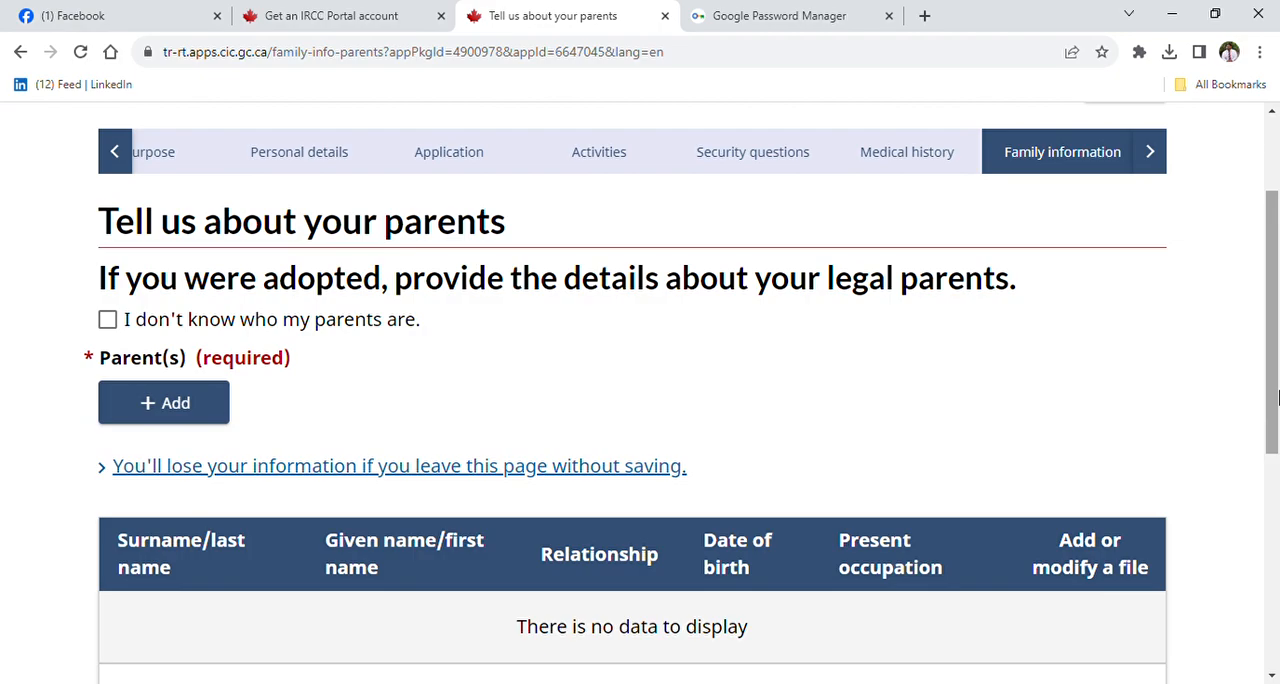
{"action": "left_click_drag", "start_coordinate": [1275, 391], "coordinate": [1275, 400]}
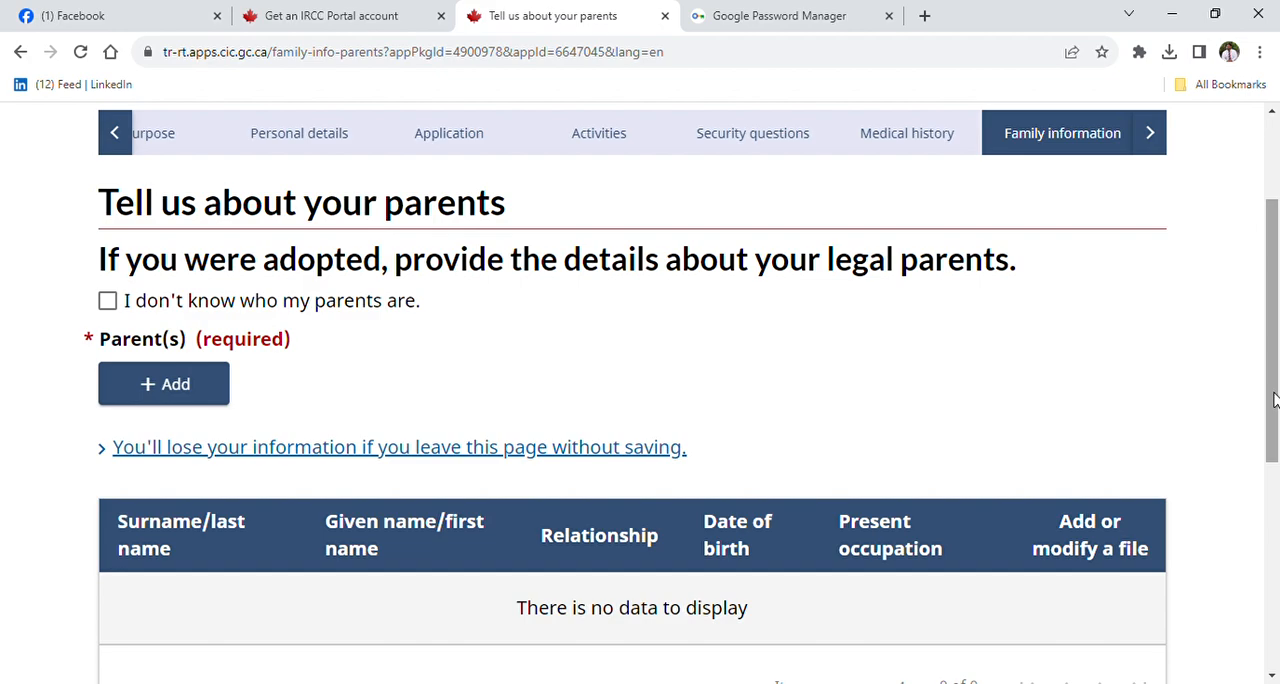
{"action": "scroll", "coordinate": [1078, 326], "scroll_direction": "down", "scroll_amount": 1}
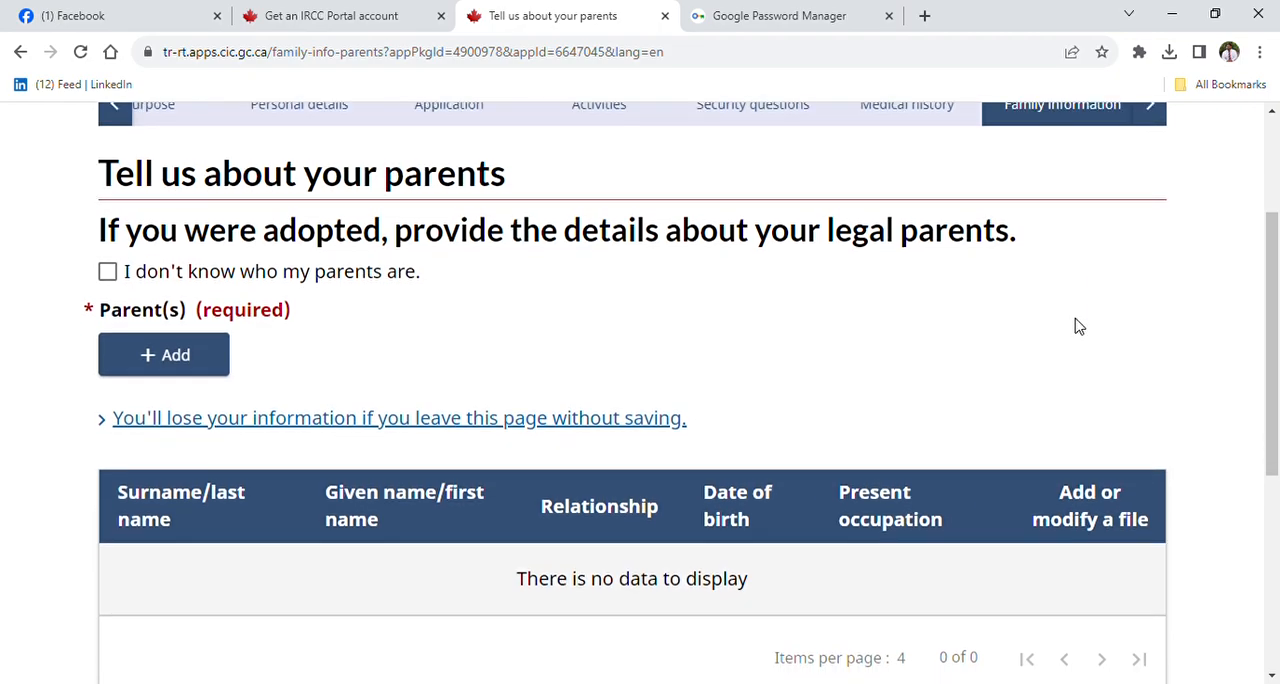
{"action": "scroll", "coordinate": [1078, 326], "scroll_direction": "down", "scroll_amount": 2}
{"action": "scroll", "coordinate": [1078, 326], "scroll_direction": "up", "scroll_amount": 2}
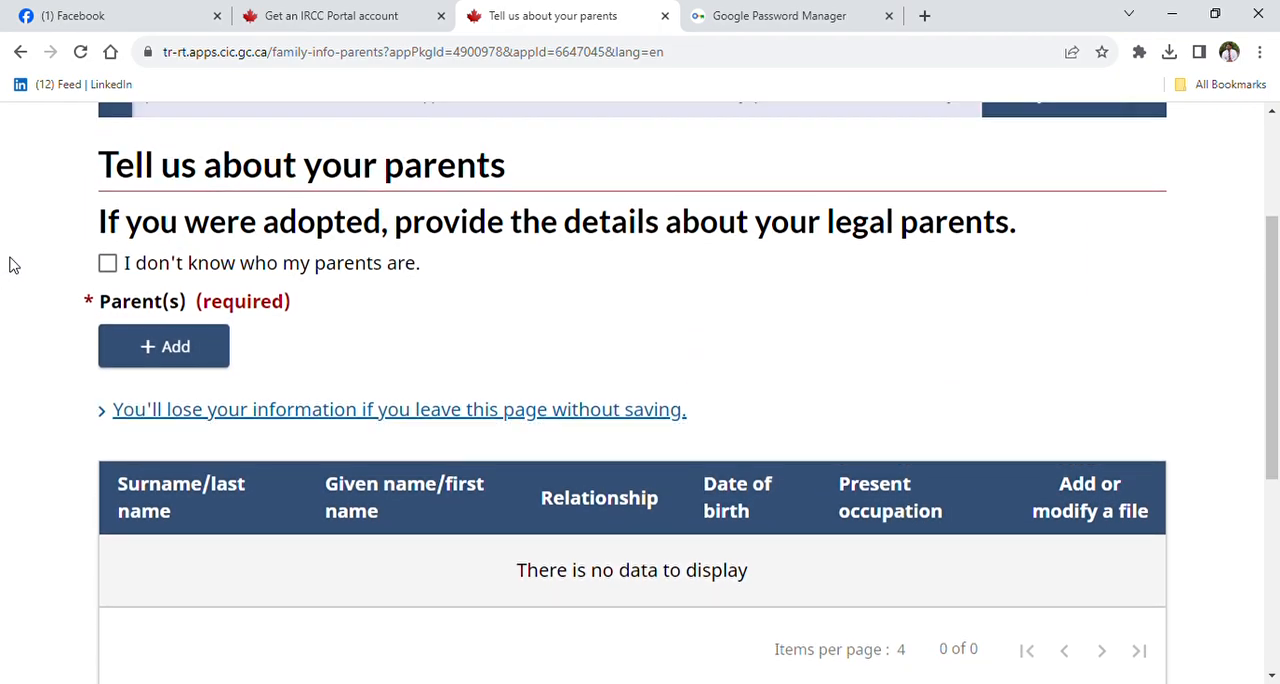
{"action": "left_click", "coordinate": [107, 263]}
{"action": "left_click", "coordinate": [1068, 313]}
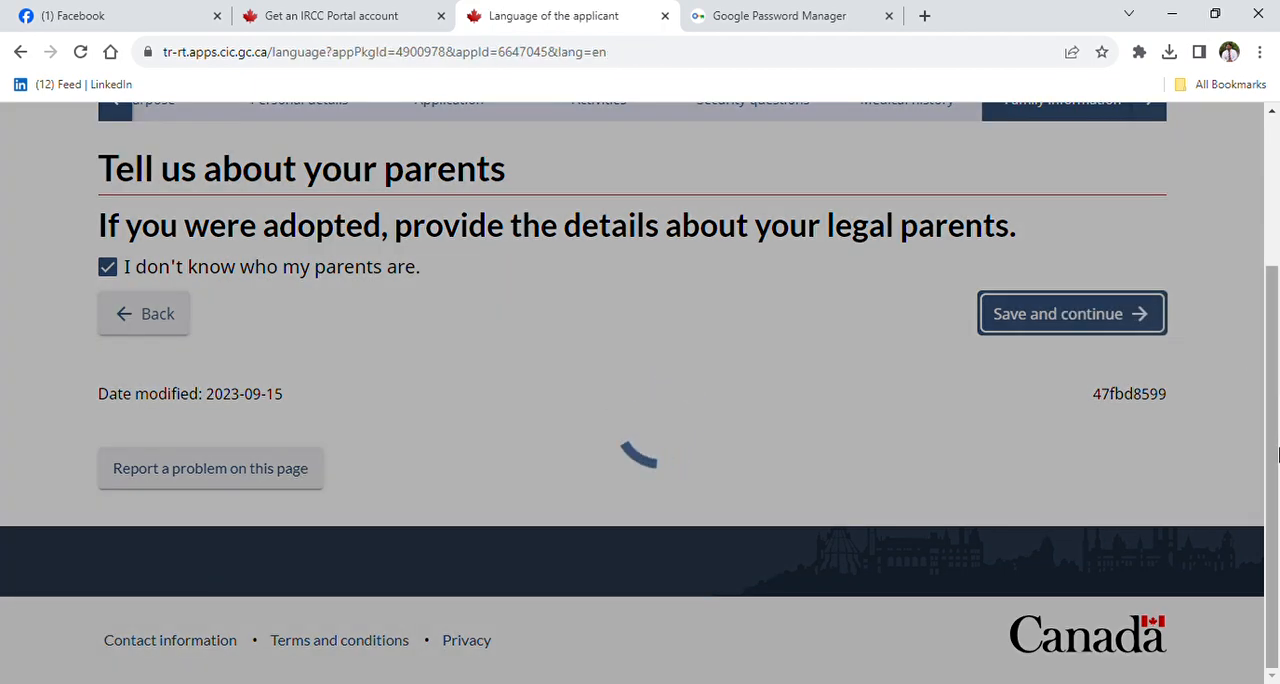
Set the native language to Urdu and both the communication and contact languages to English, and save and continue.
{"action": "scroll", "coordinate": [914, 352], "scroll_direction": "down", "scroll_amount": 1}
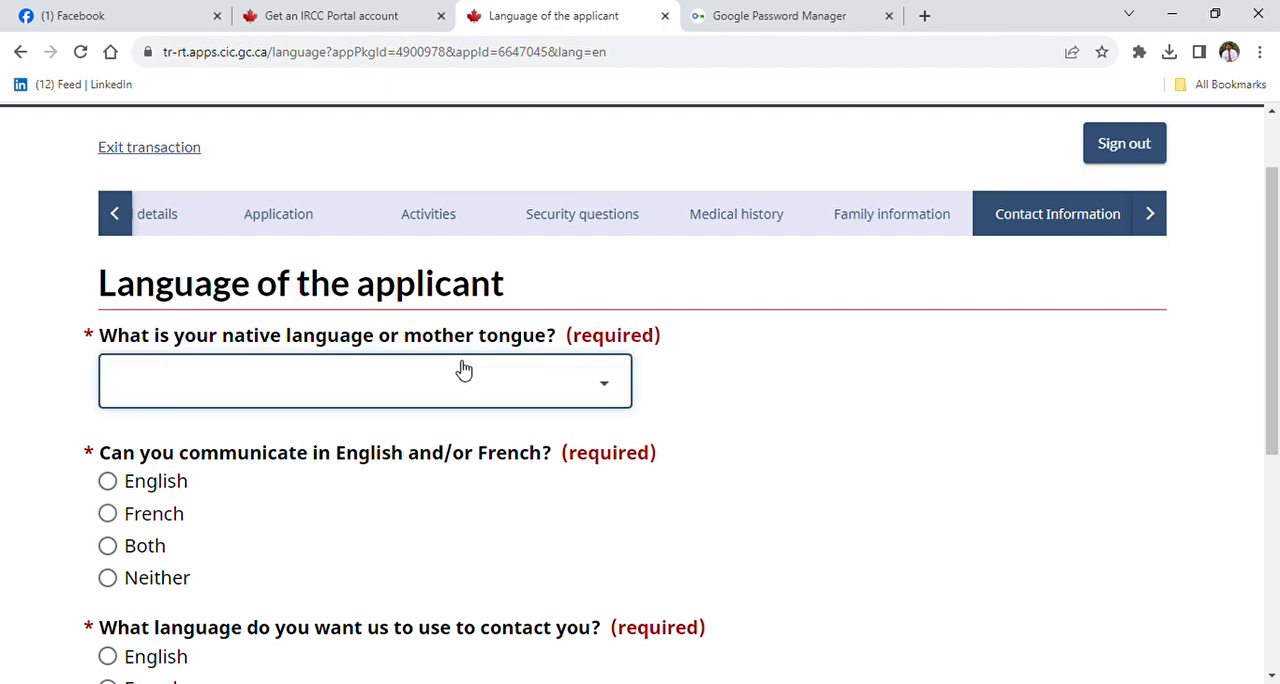
{"action": "type", "text": "en"}
{"action": "left_click", "coordinate": [108, 482]}
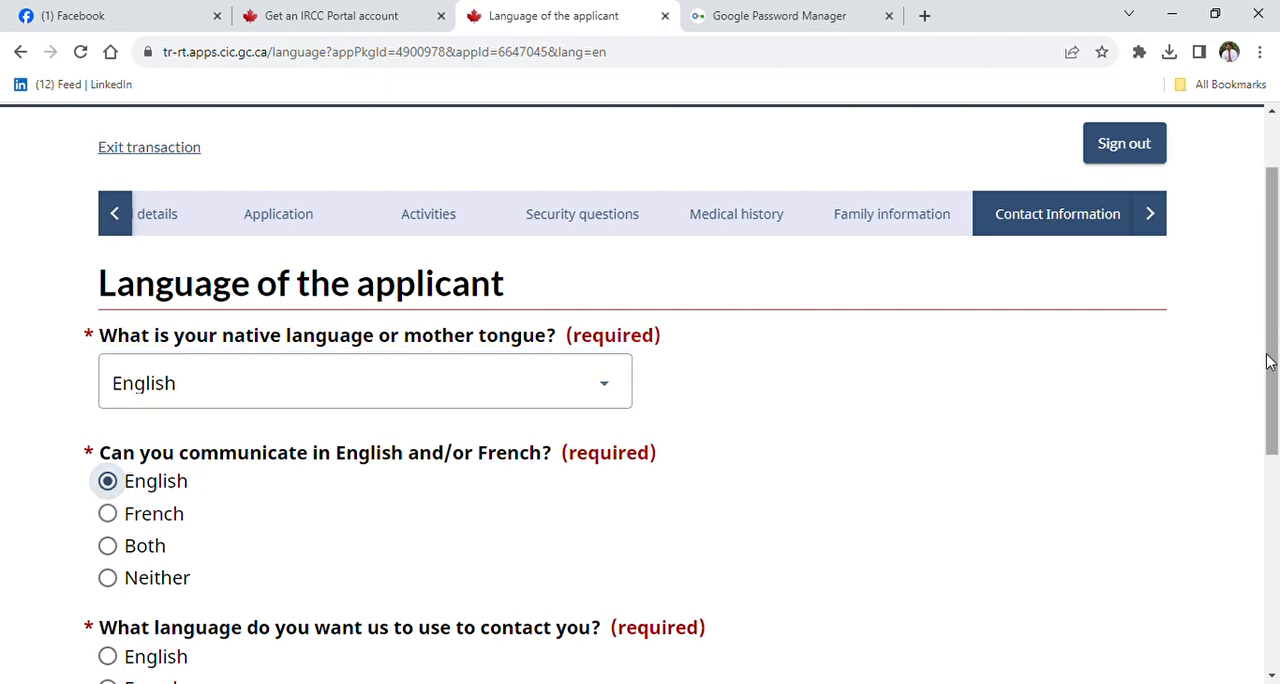
{"action": "scroll", "coordinate": [1268, 362], "scroll_direction": "down", "scroll_amount": 1}
{"action": "left_click", "coordinate": [488, 302]}
{"action": "key", "text": "u"}
{"action": "key", "text": "u"}
{"action": "key", "text": "u"}
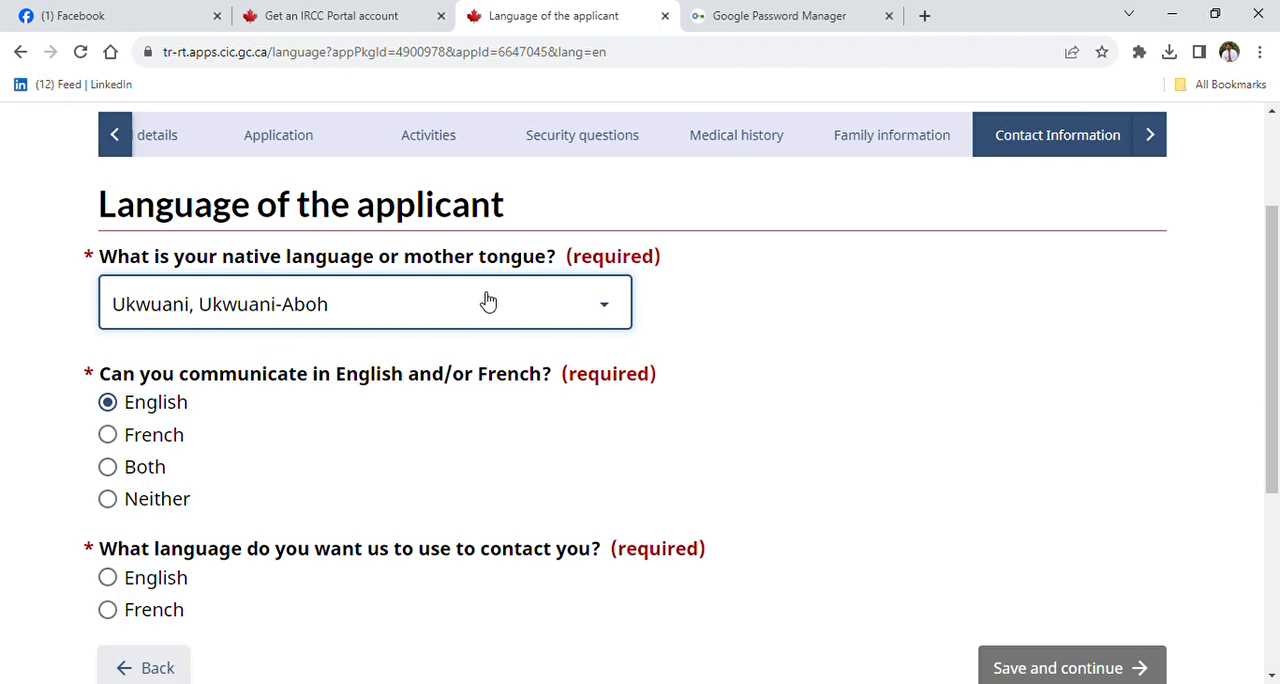
{"action": "key", "text": "u"}
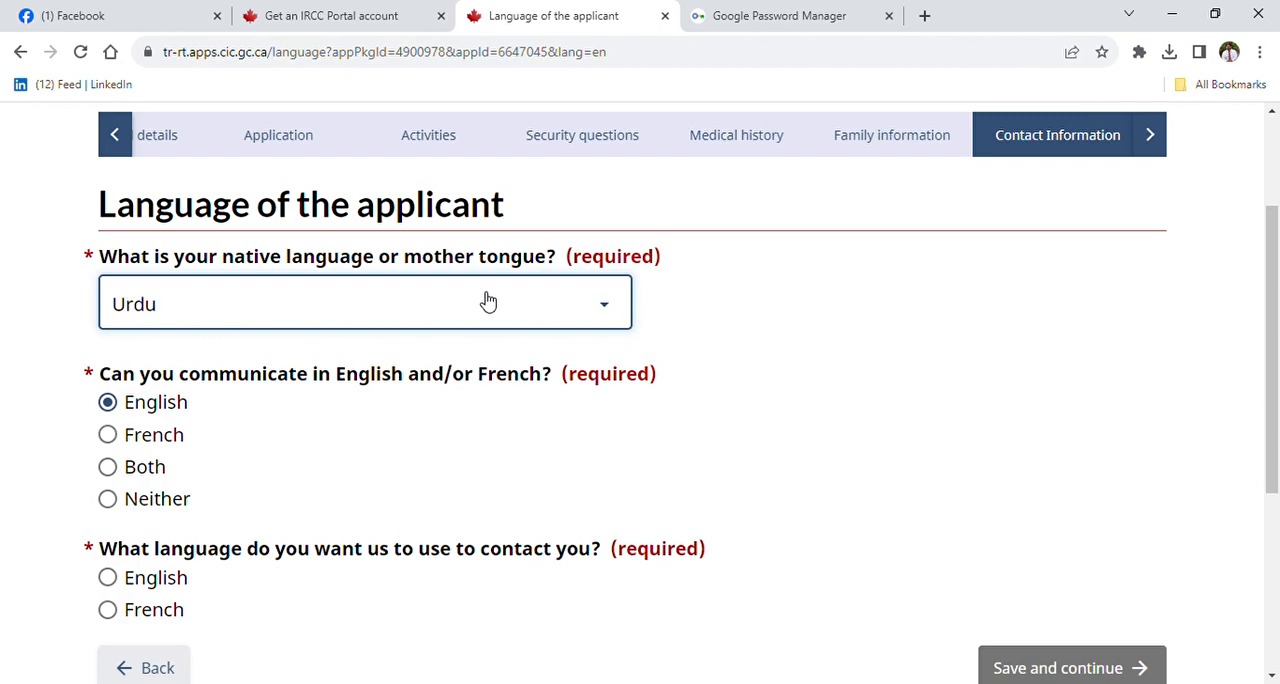
{"action": "left_click", "coordinate": [107, 577]}
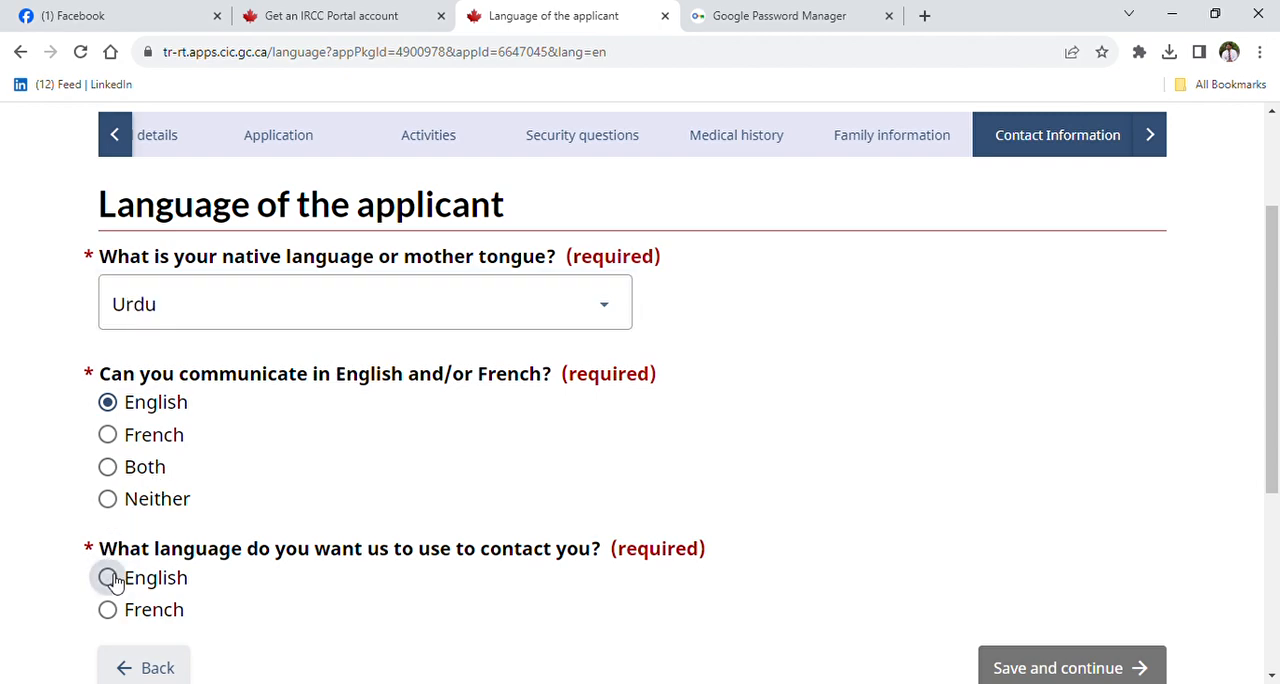
{"action": "left_click_drag", "start_coordinate": [1275, 416], "coordinate": [1275, 482]}
{"action": "left_click", "coordinate": [1111, 535]}
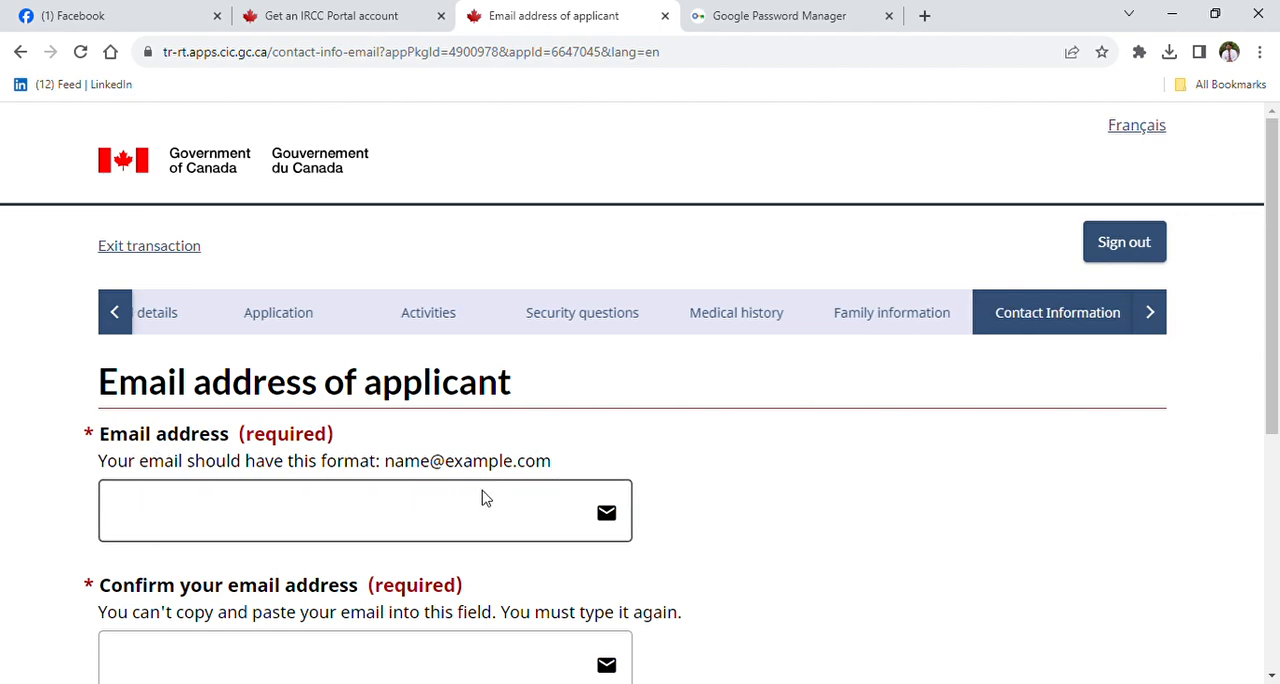
Enter the applicant's email address in the email and confirmation fields, and save and continue to the telephone number page.
{"action": "left_click", "coordinate": [453, 514]}
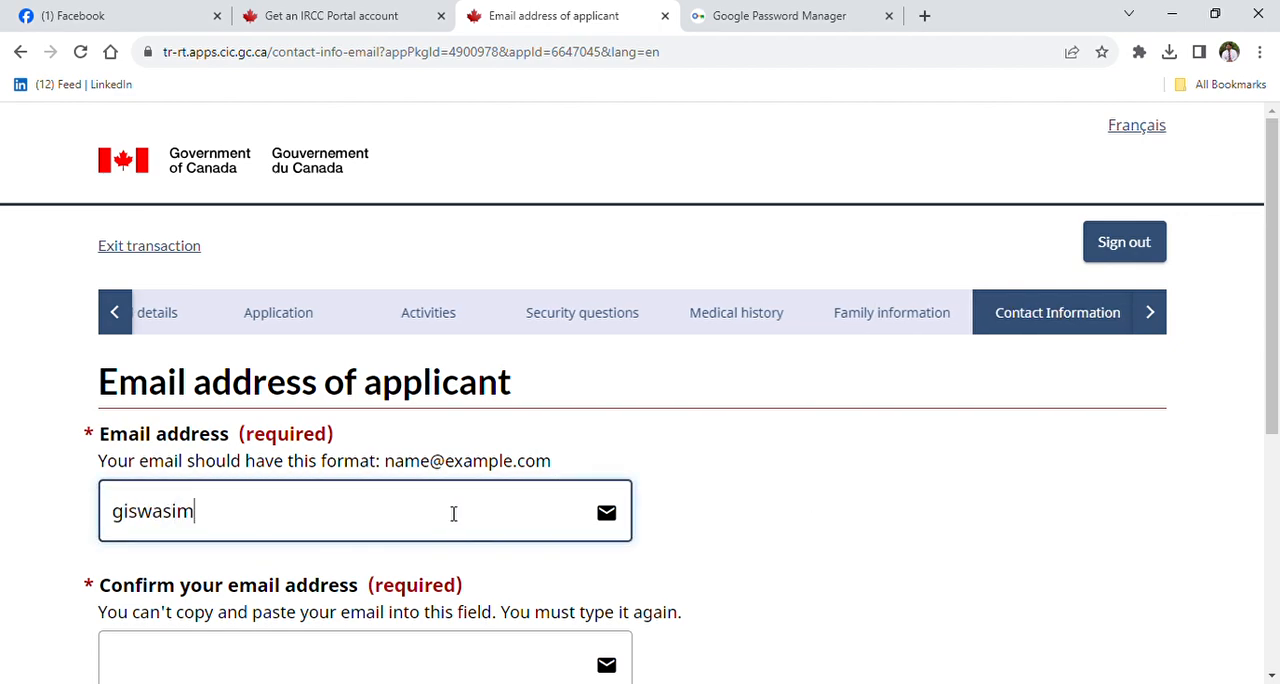
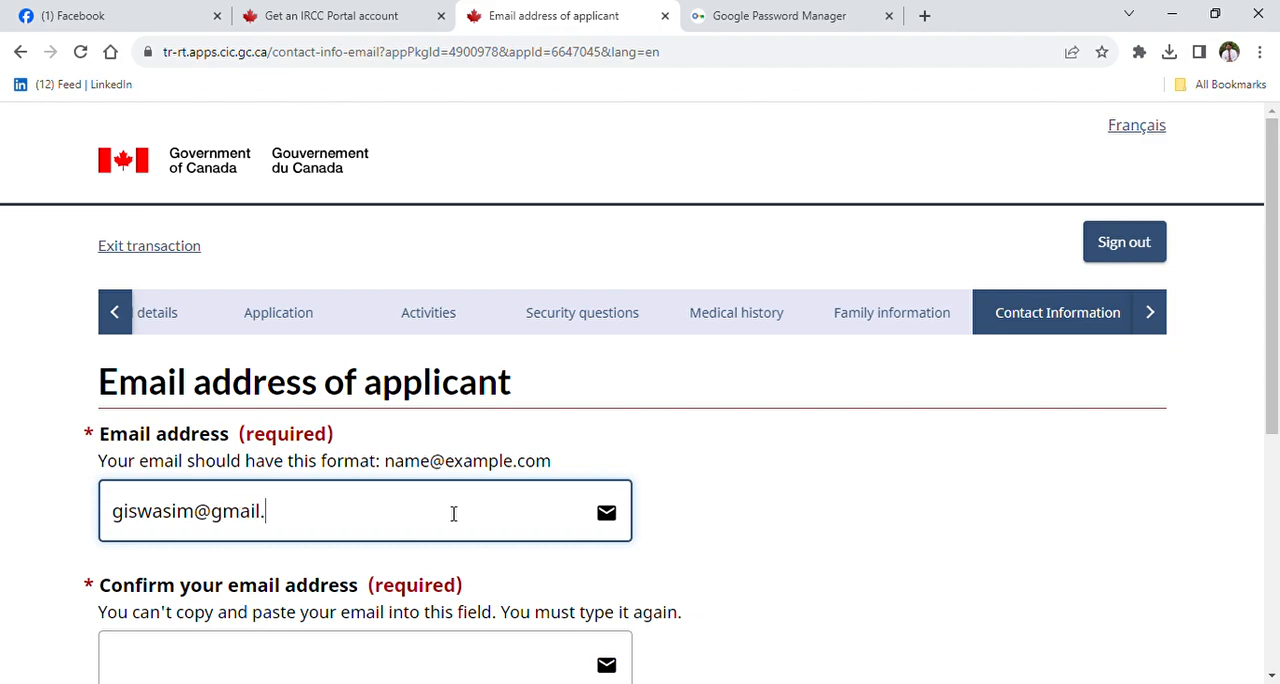
{"action": "key", "text": "Tab"}
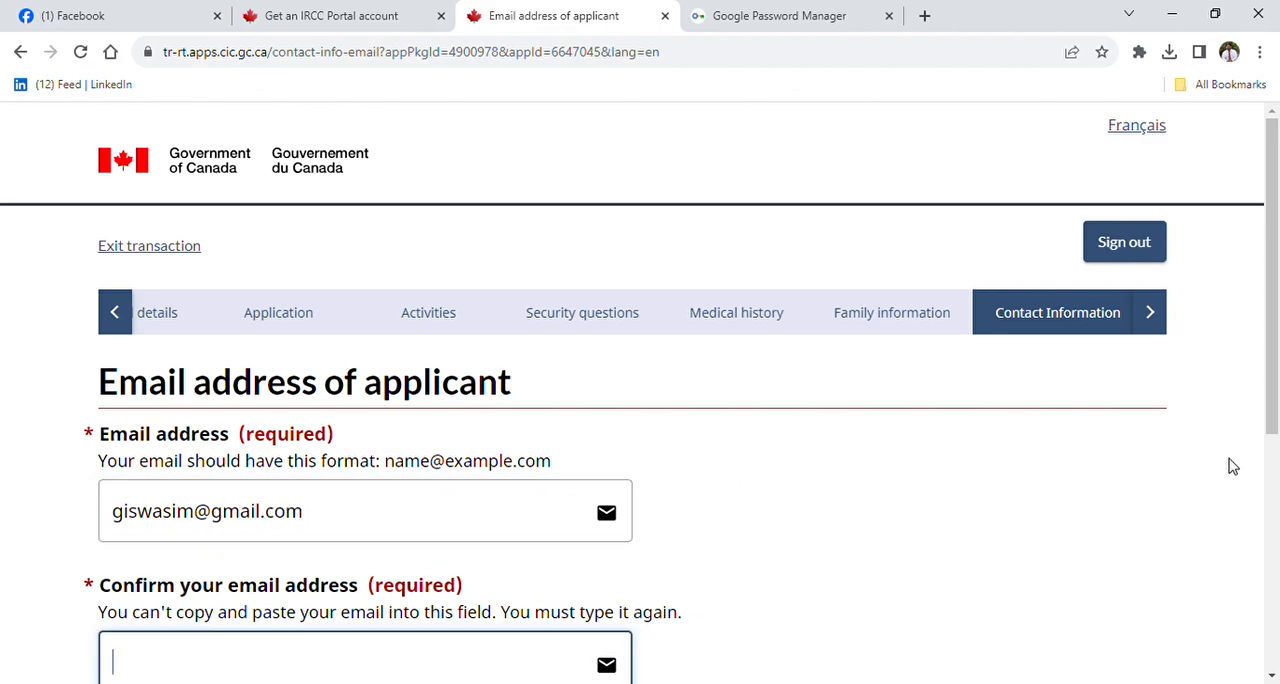
{"action": "left_click_drag", "start_coordinate": [1276, 380], "coordinate": [1276, 440]}
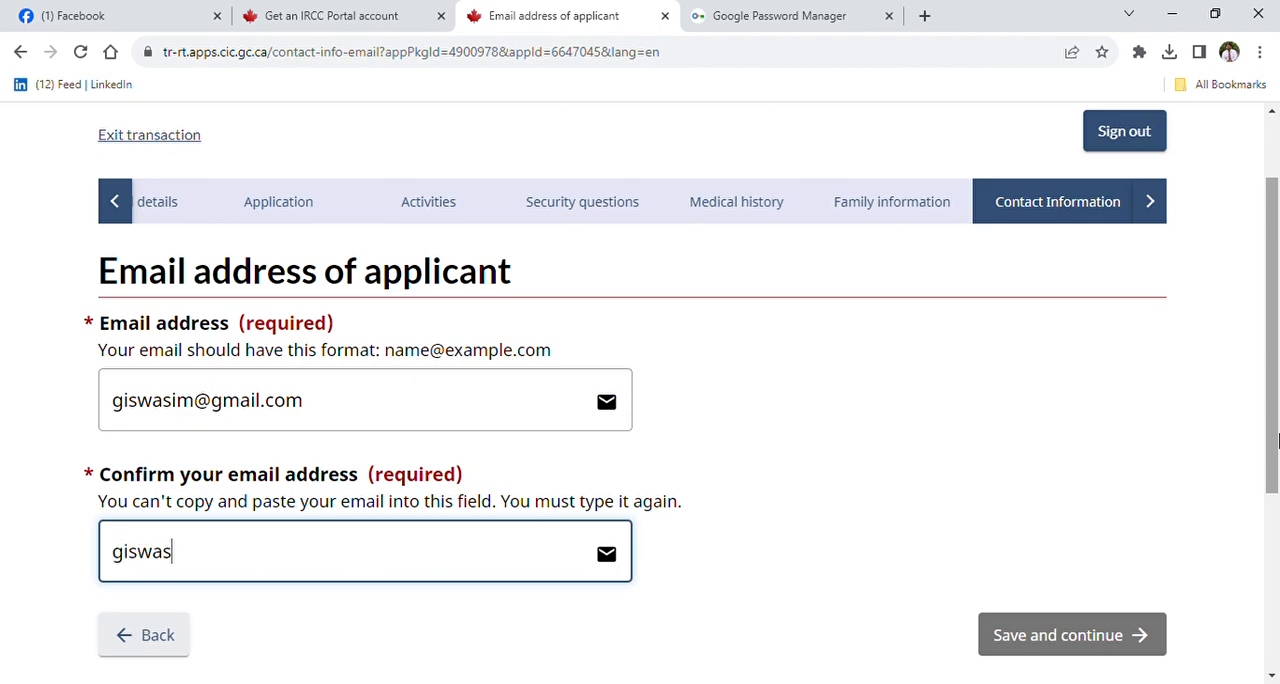
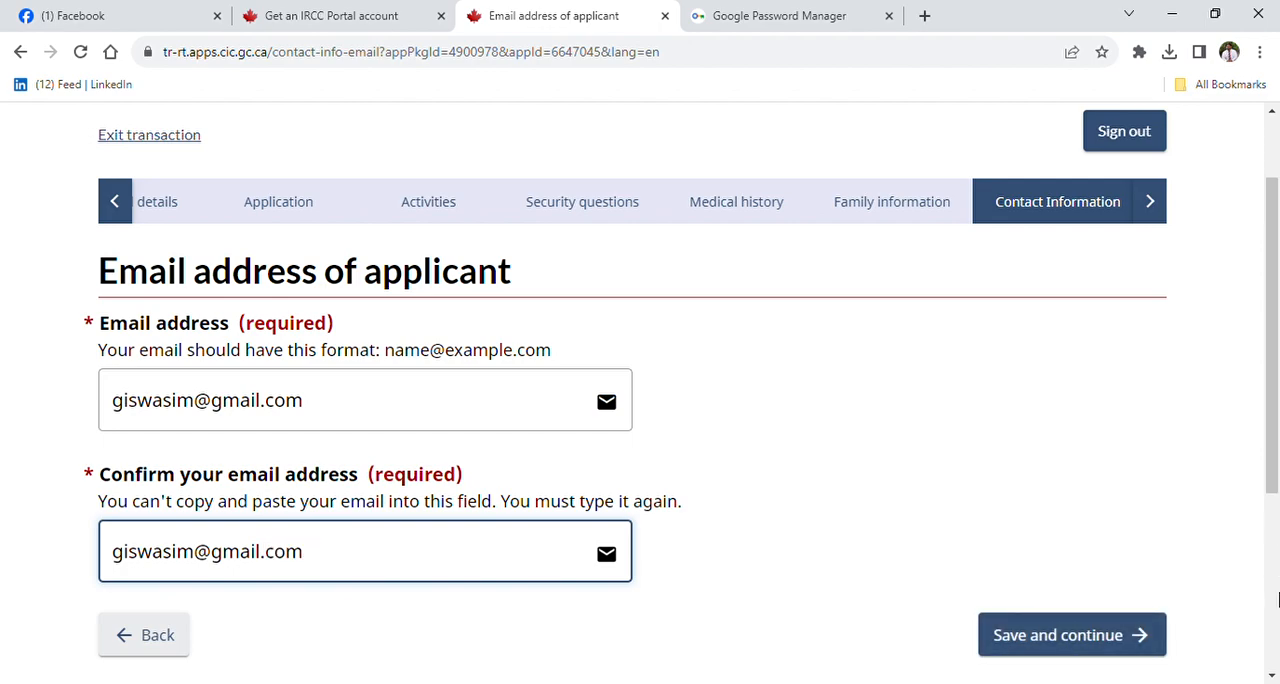
{"action": "left_click", "coordinate": [1105, 651]}
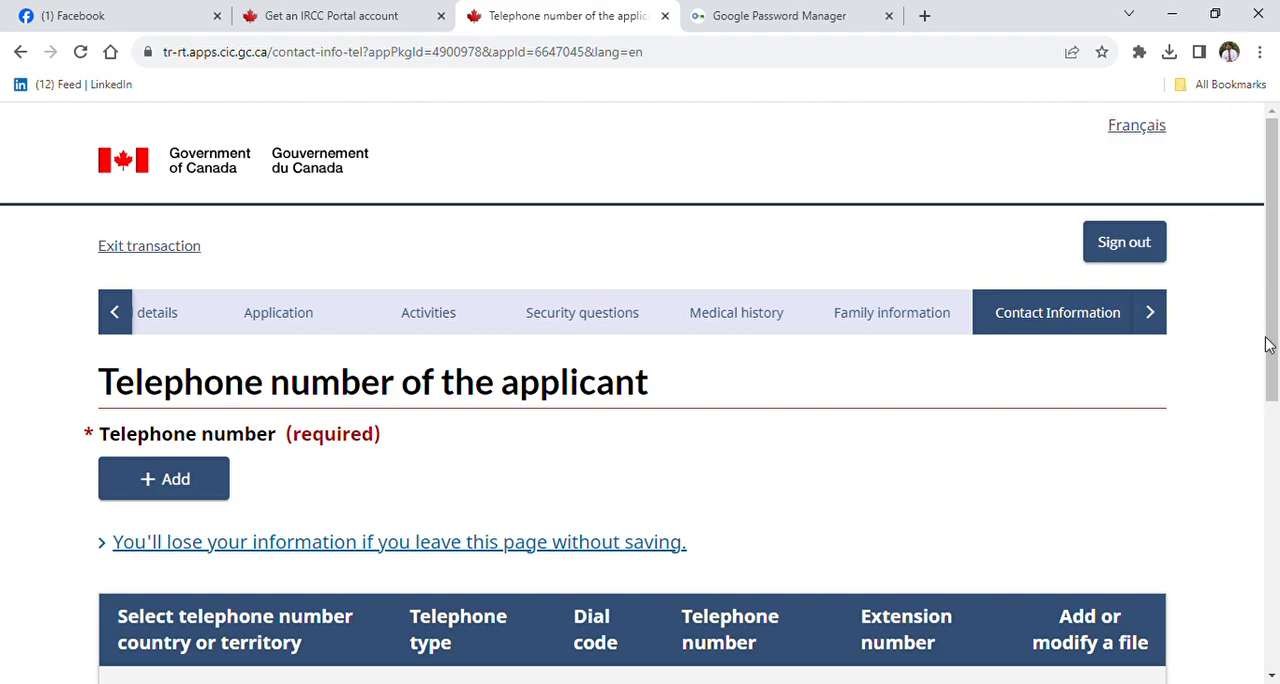
Start a new telephone number entry with type Cellular, country or territory Other and dial code 92.
{"action": "left_click_drag", "start_coordinate": [1271, 346], "coordinate": [1276, 424]}
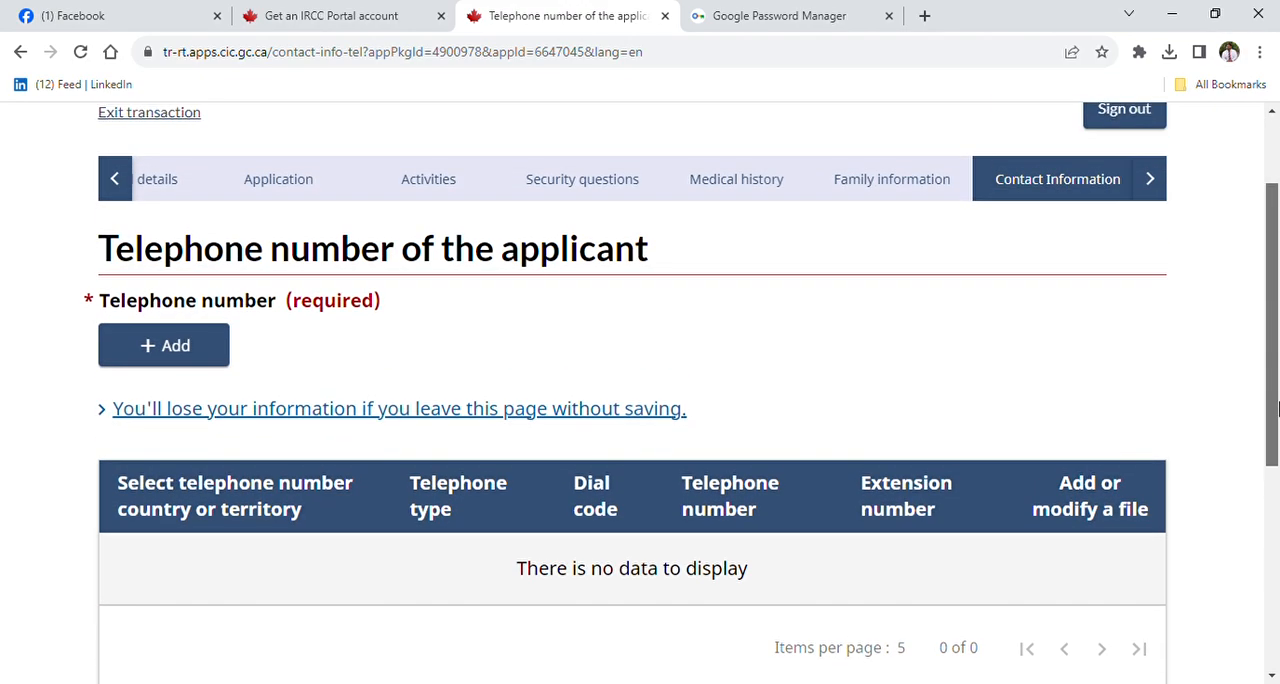
{"action": "left_click", "coordinate": [205, 360]}
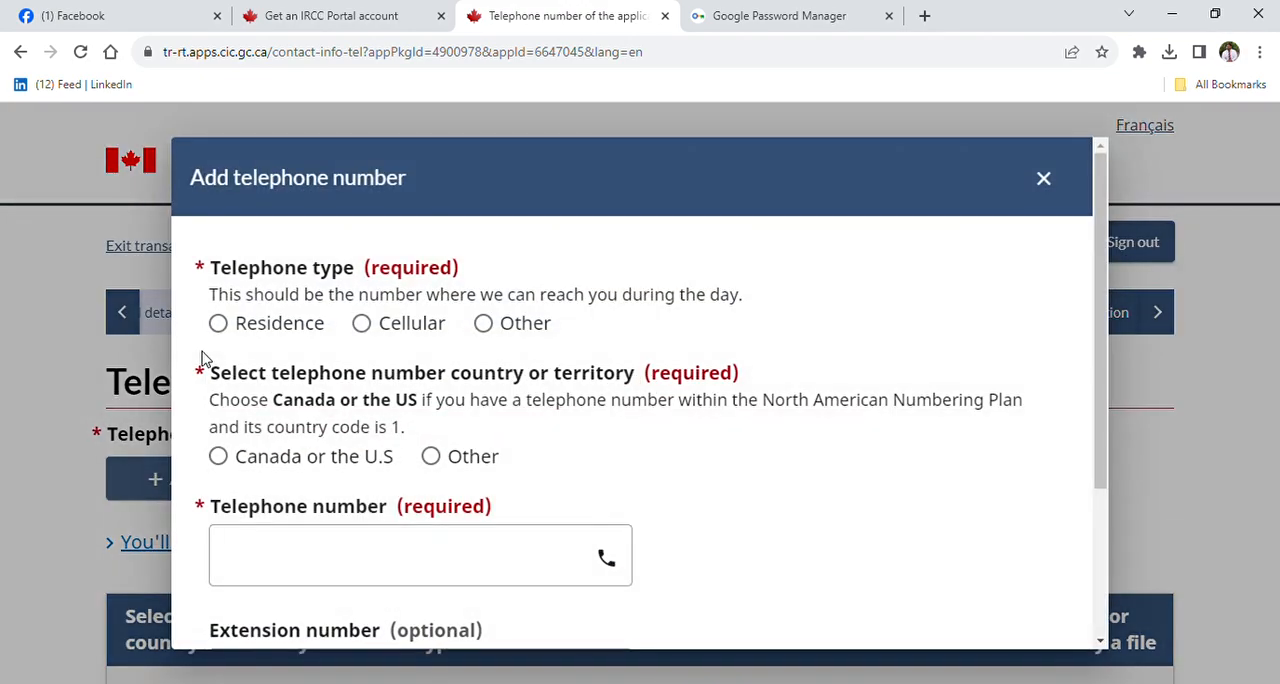
{"action": "left_click", "coordinate": [362, 323]}
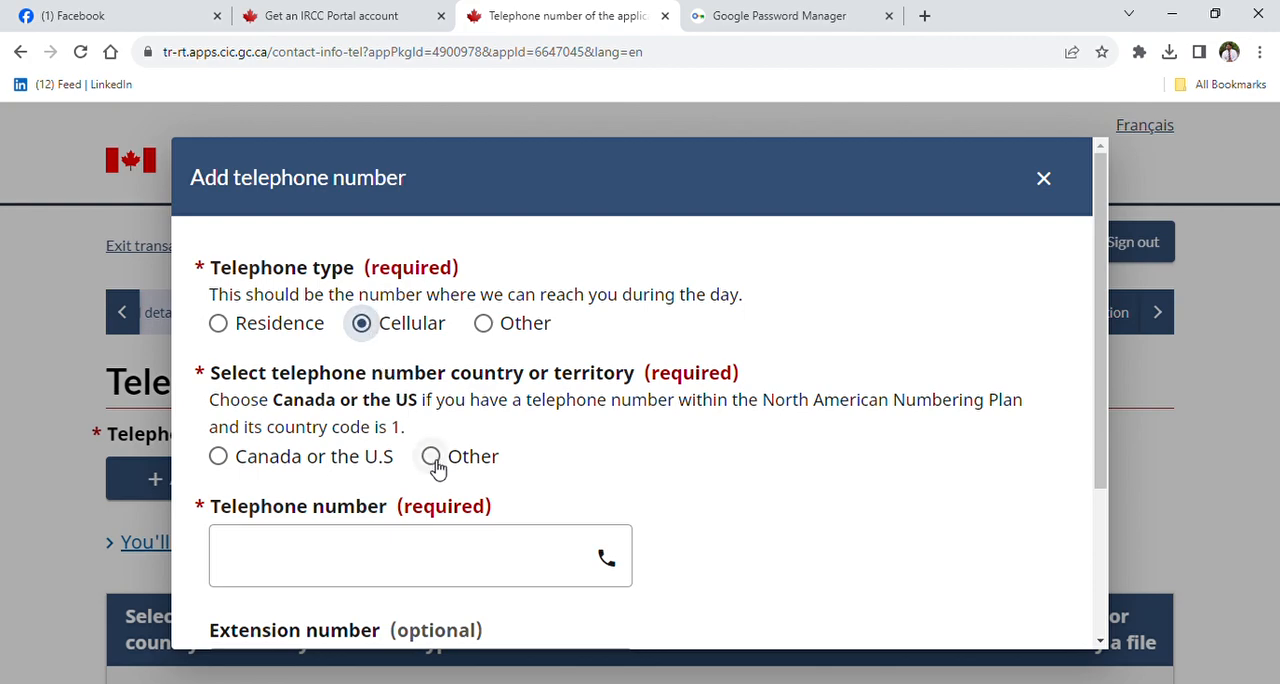
{"action": "left_click", "coordinate": [431, 458]}
{"action": "left_click", "coordinate": [438, 560]}
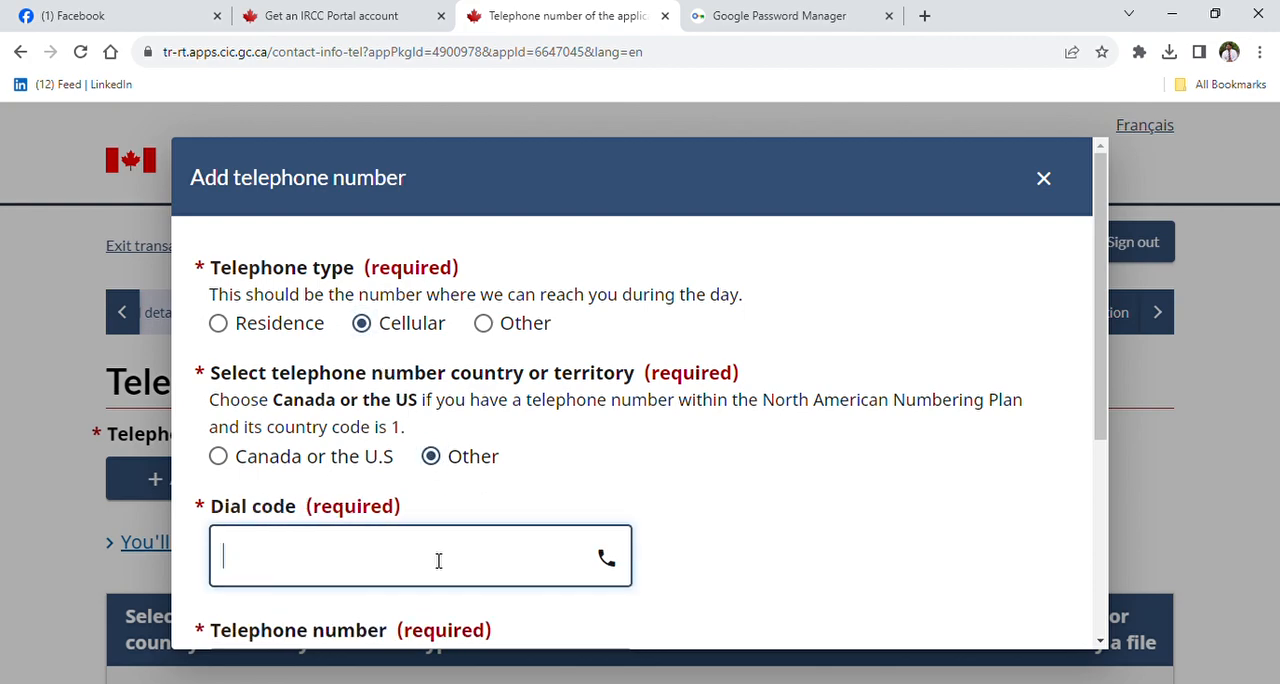
{"action": "type", "text": "92"}
{"action": "left_click", "coordinate": [1005, 560]}
Fill in the applicant's telephone number without an extension and save the entry to the telephone list.
{"action": "scroll", "coordinate": [1005, 560], "scroll_direction": "down", "scroll_amount": 2}
{"action": "left_click", "coordinate": [283, 530]}
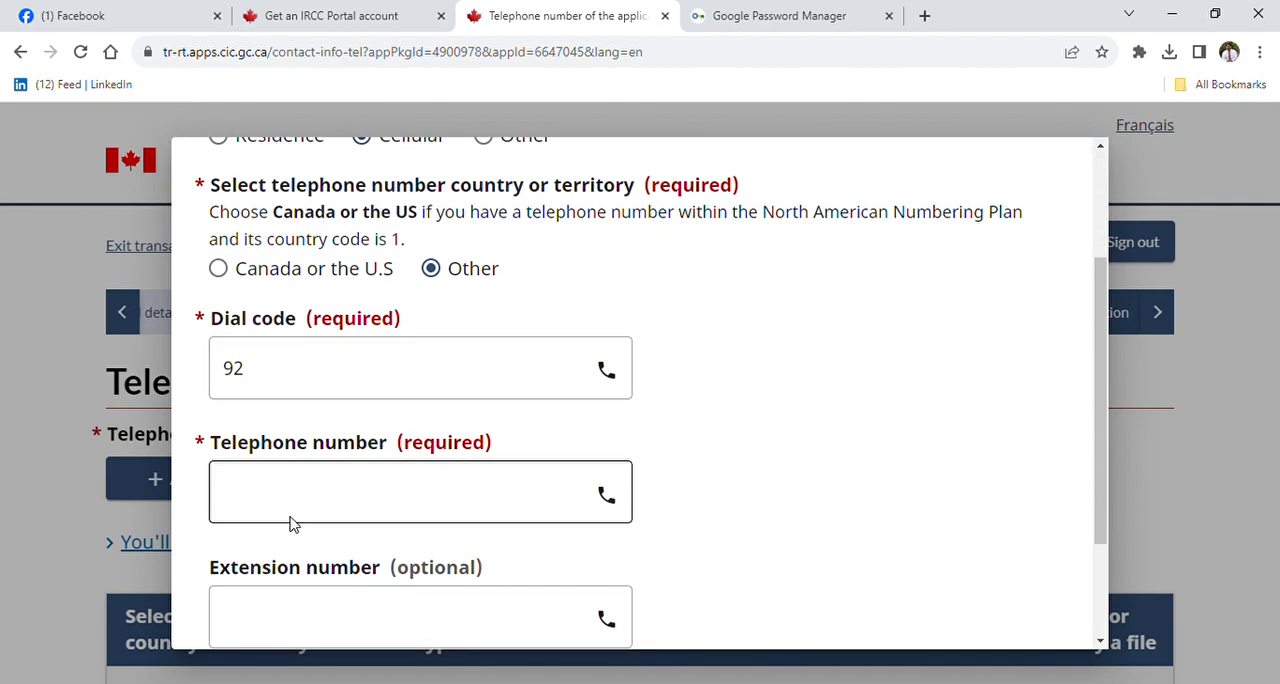
{"action": "left_click", "coordinate": [322, 517]}
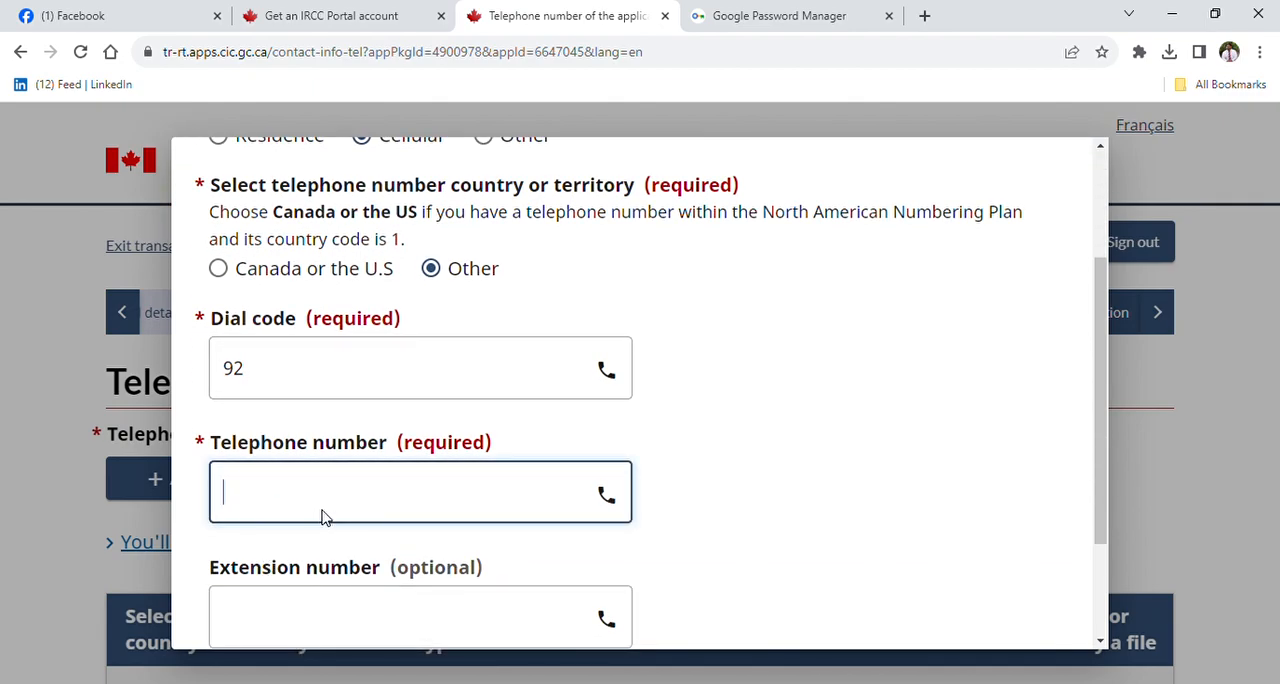
{"action": "left_click", "coordinate": [323, 514]}
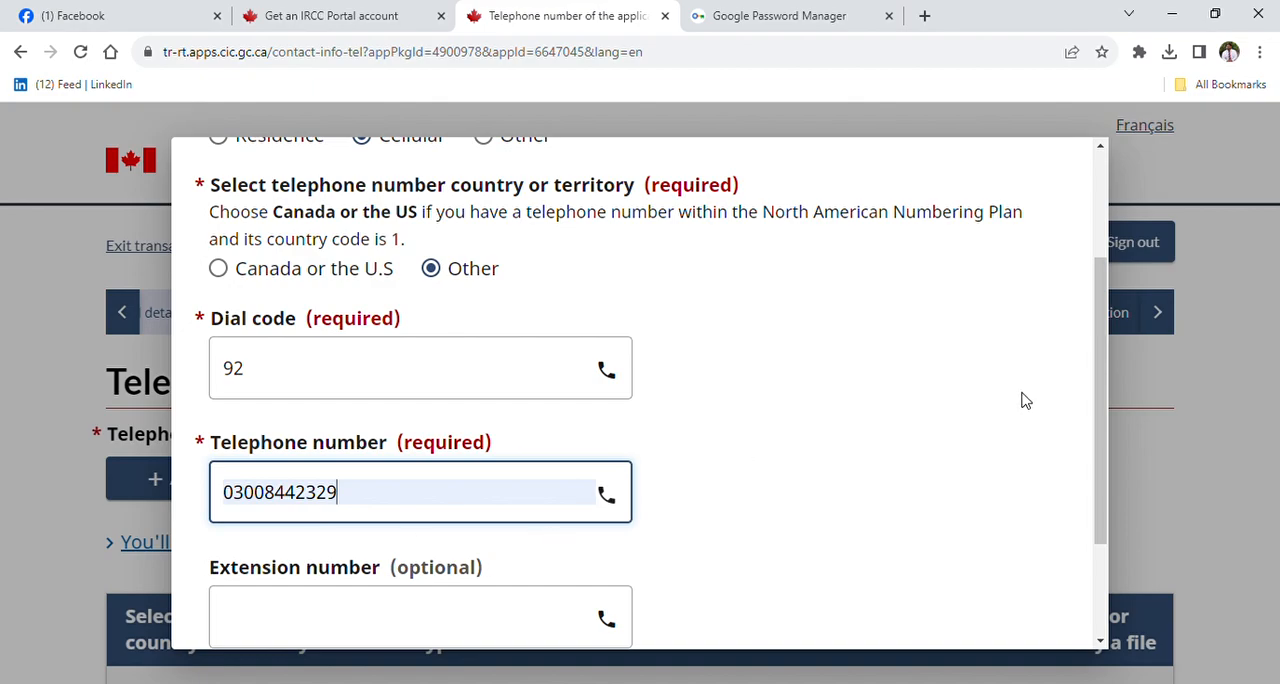
{"action": "left_click_drag", "start_coordinate": [1094, 409], "coordinate": [1094, 497]}
{"action": "left_click", "coordinate": [229, 608]}
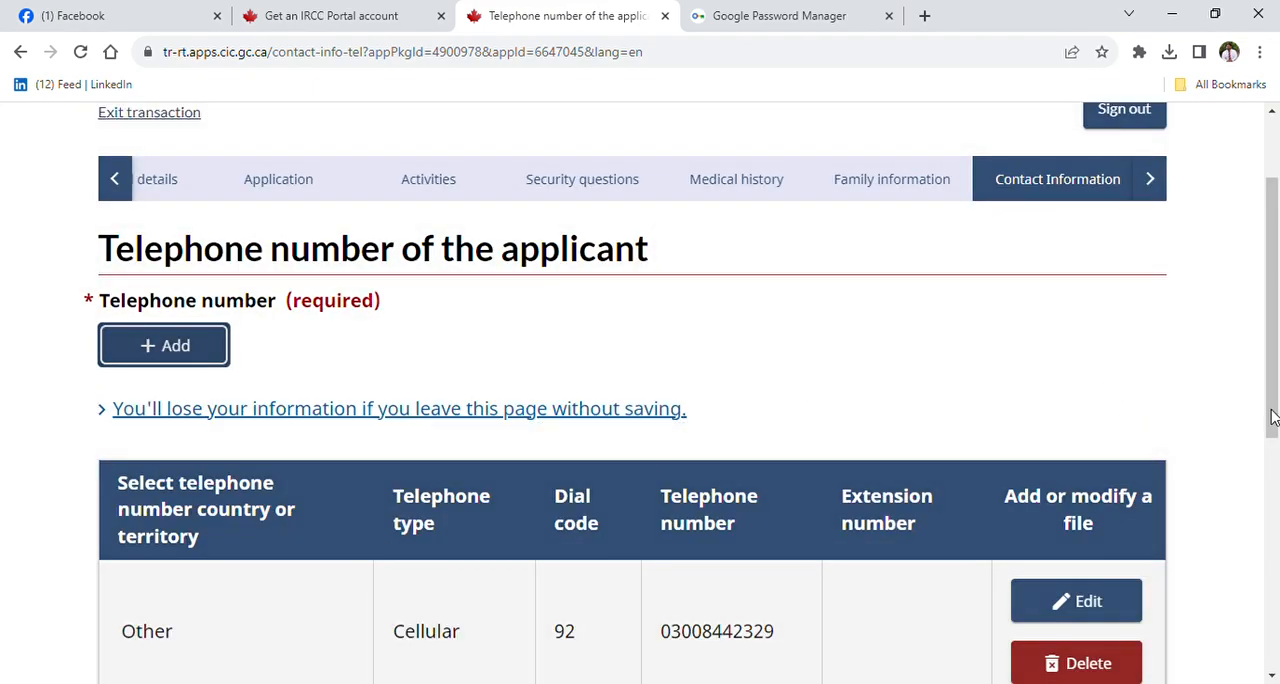
Save the telephone number page and continue through the summary of information to the supporting documents page.
{"action": "scroll", "coordinate": [1270, 418], "scroll_direction": "down", "scroll_amount": 4}
{"action": "left_click", "coordinate": [1083, 453]}
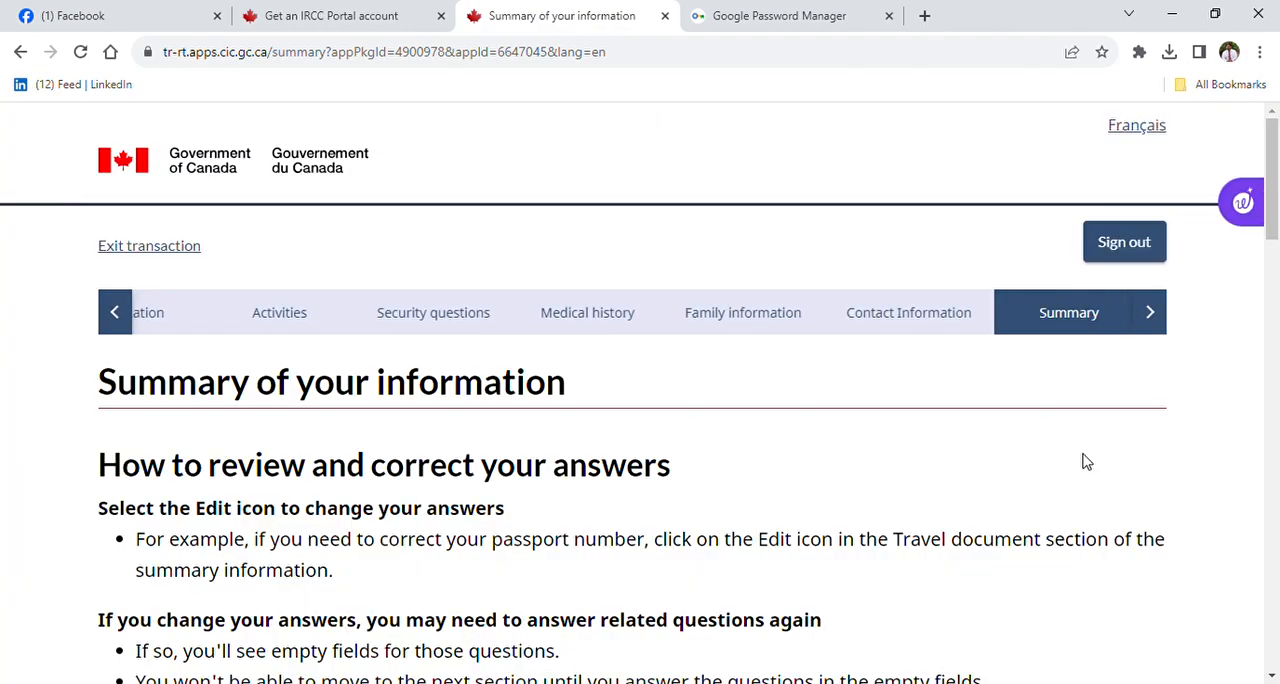
{"action": "left_click_drag", "start_coordinate": [1273, 230], "coordinate": [1273, 666]}
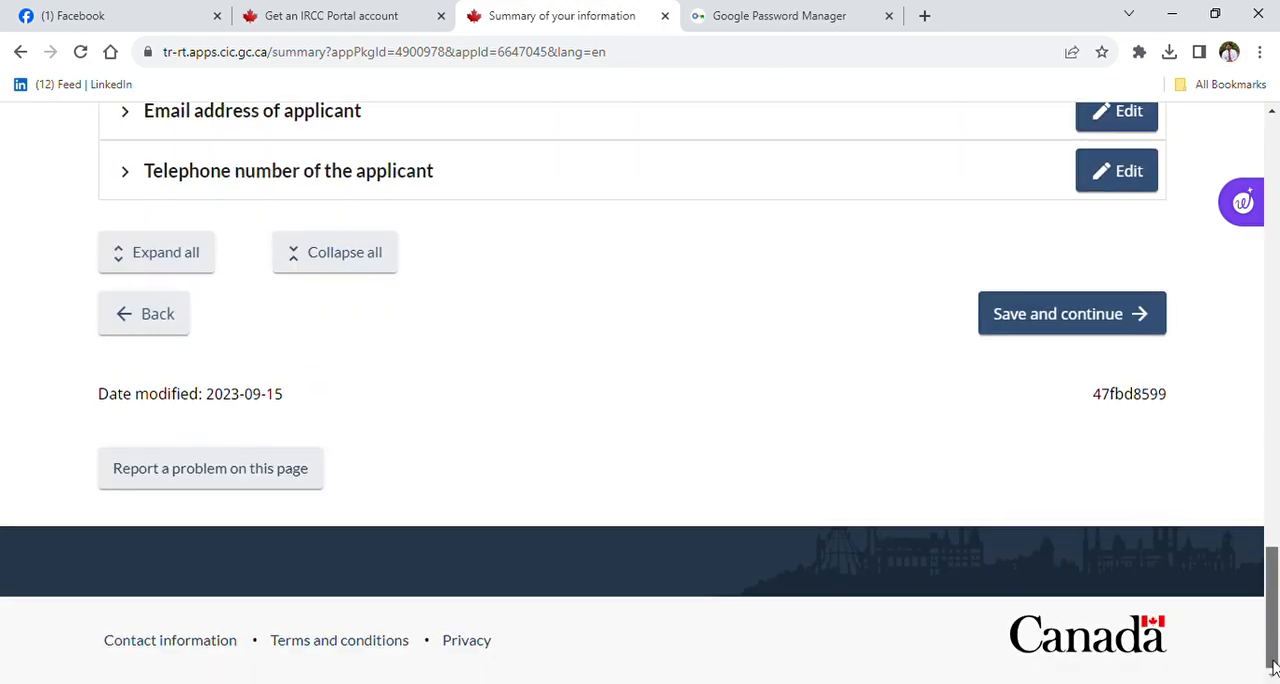
{"action": "left_click", "coordinate": [1098, 318]}
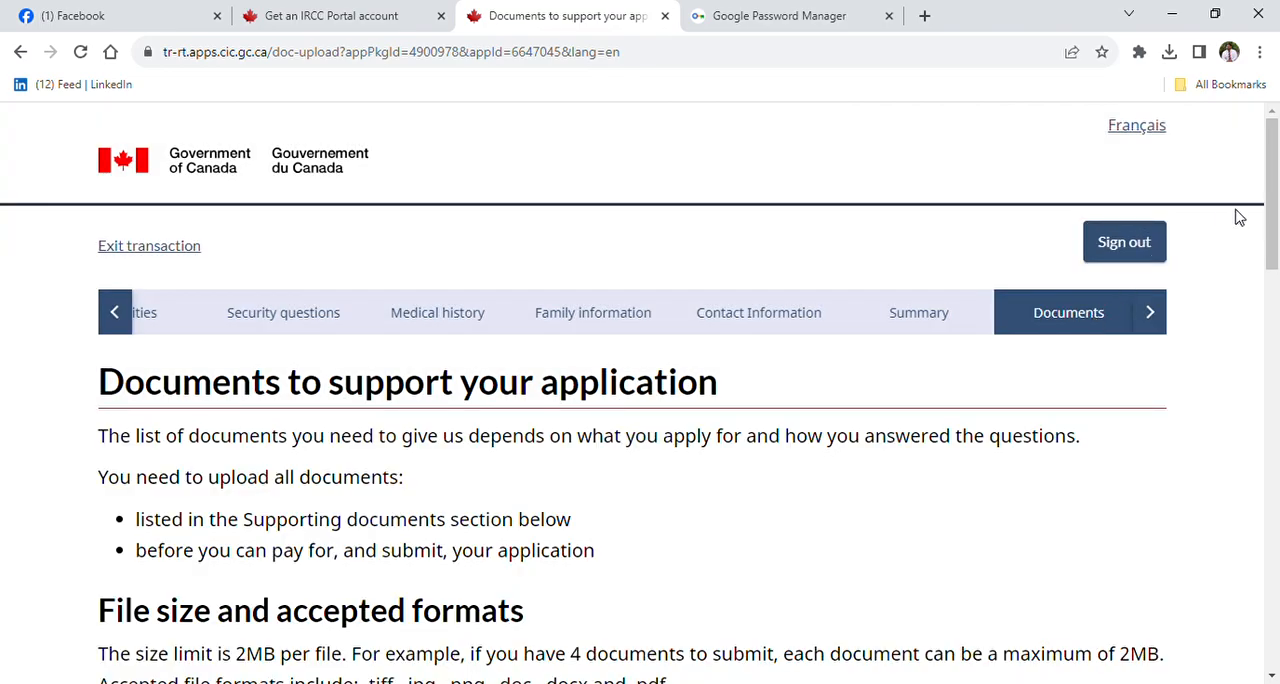
Expand the National identity document details and look through the supporting and optional document upload lists.
{"action": "left_click_drag", "start_coordinate": [1271, 220], "coordinate": [1274, 422]}
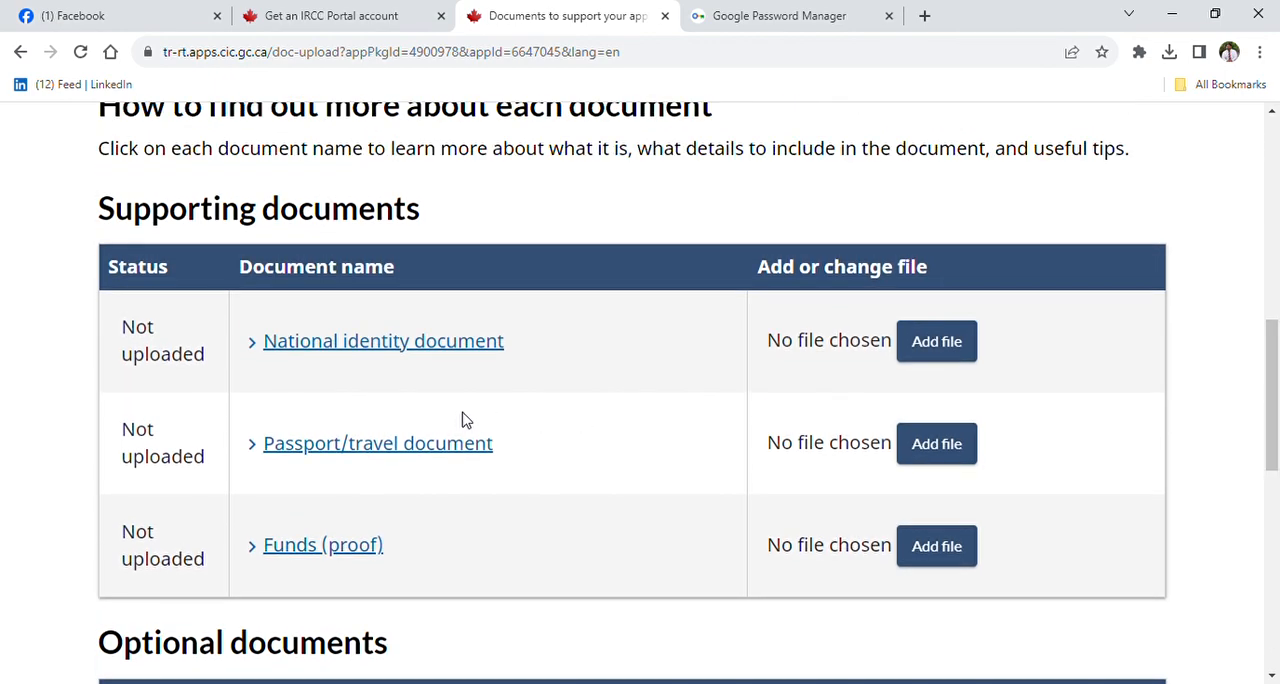
{"action": "left_click", "coordinate": [395, 356]}
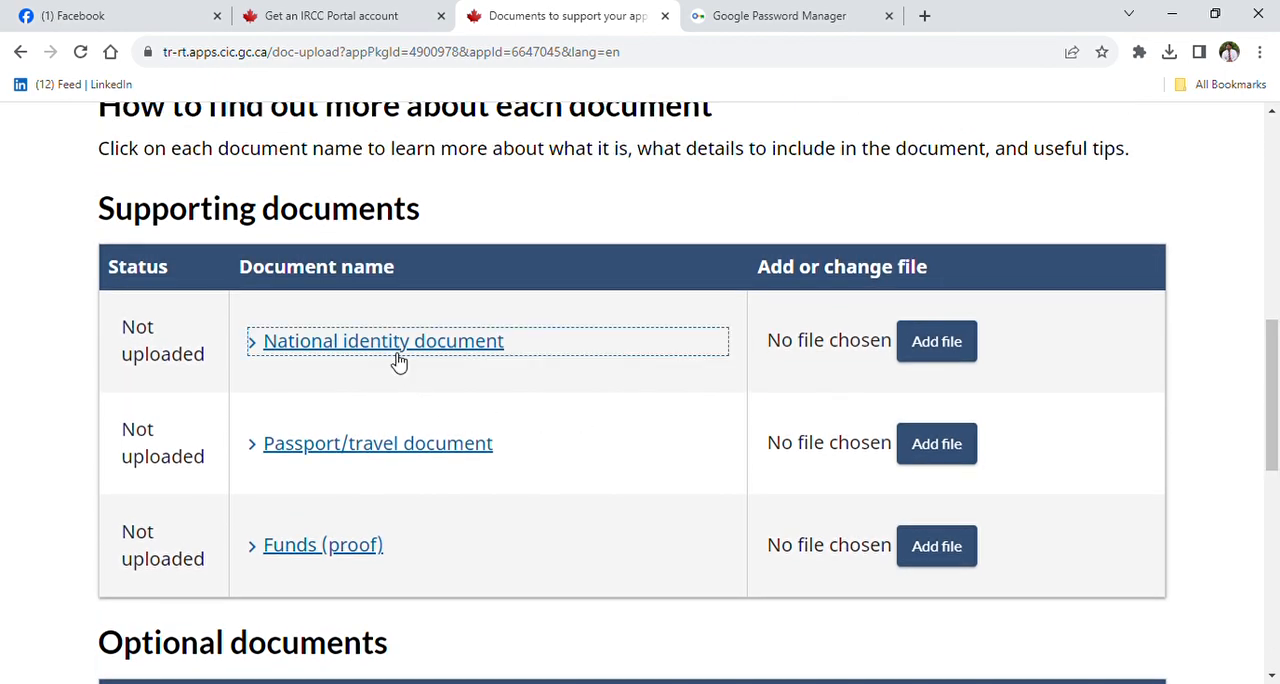
{"action": "left_click", "coordinate": [398, 361]}
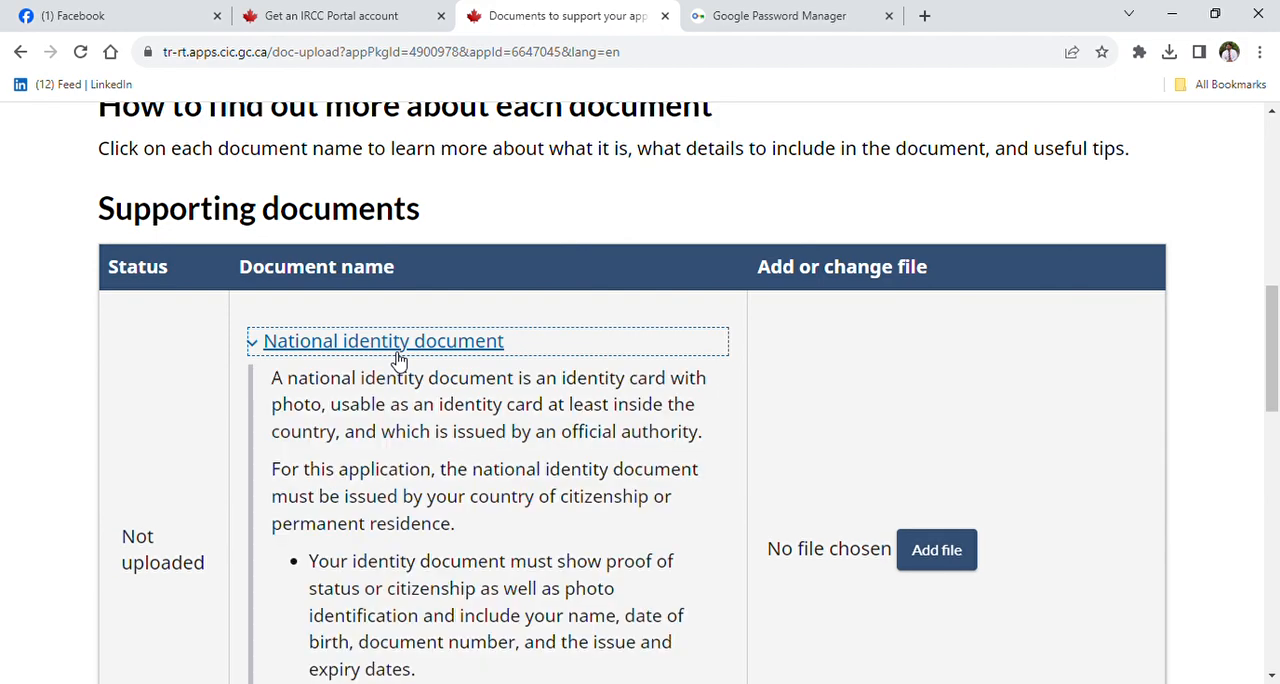
{"action": "left_click", "coordinate": [958, 562]}
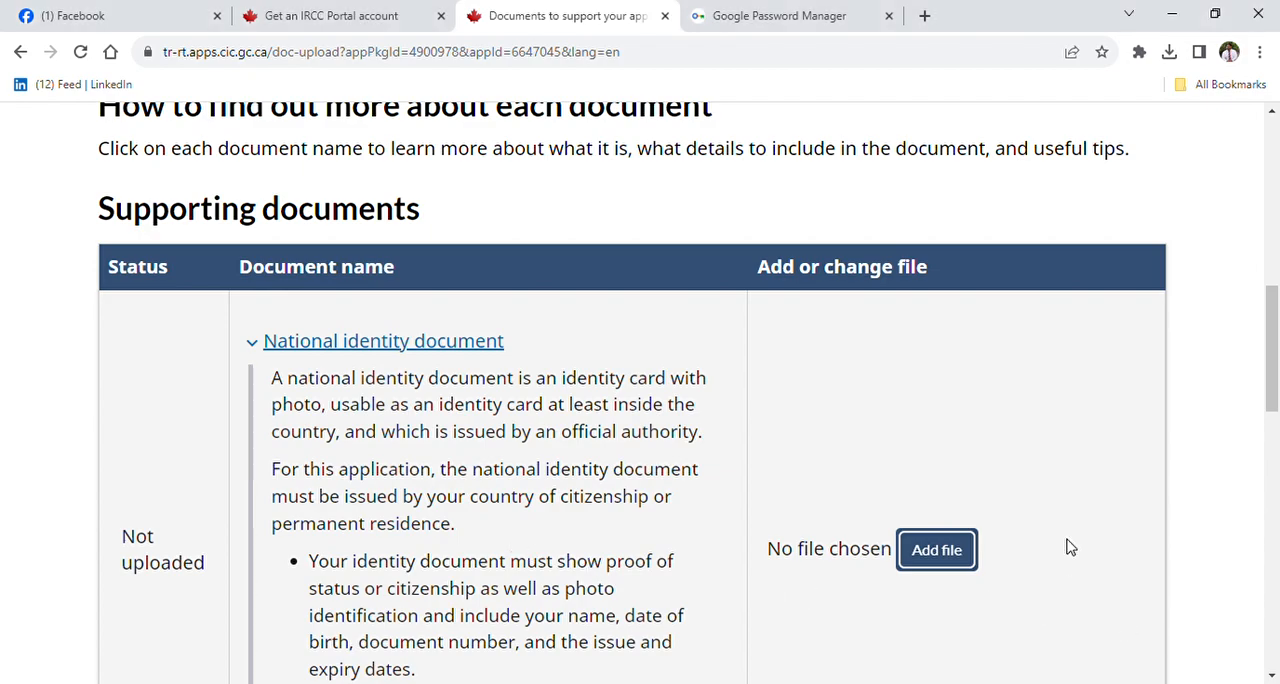
{"action": "left_click_drag", "start_coordinate": [1272, 345], "coordinate": [1086, 486]}
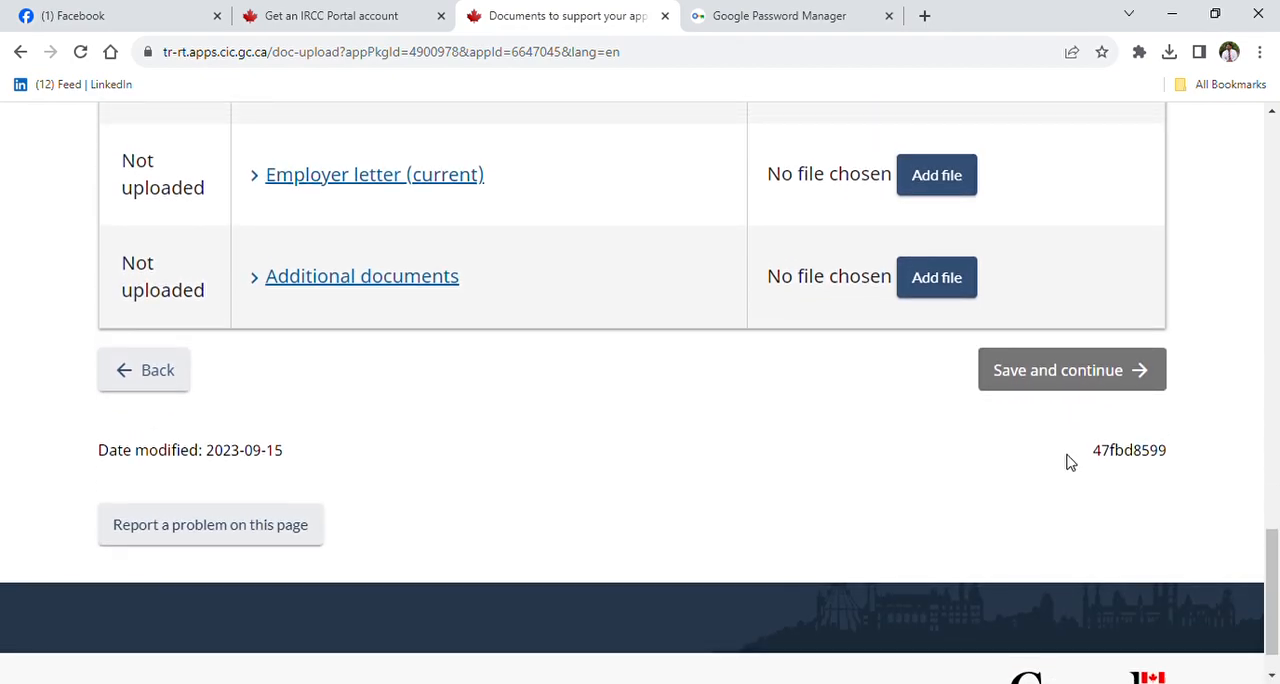
{"action": "left_click_drag", "start_coordinate": [1271, 578], "coordinate": [1238, 82]}
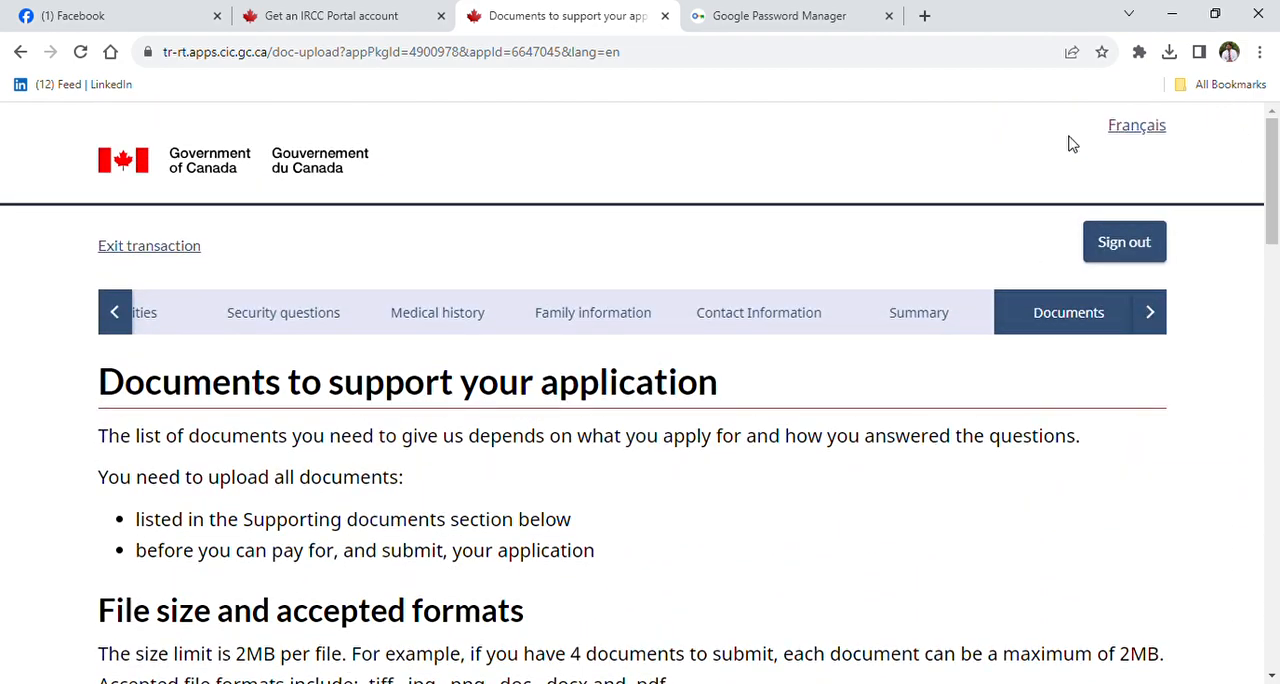